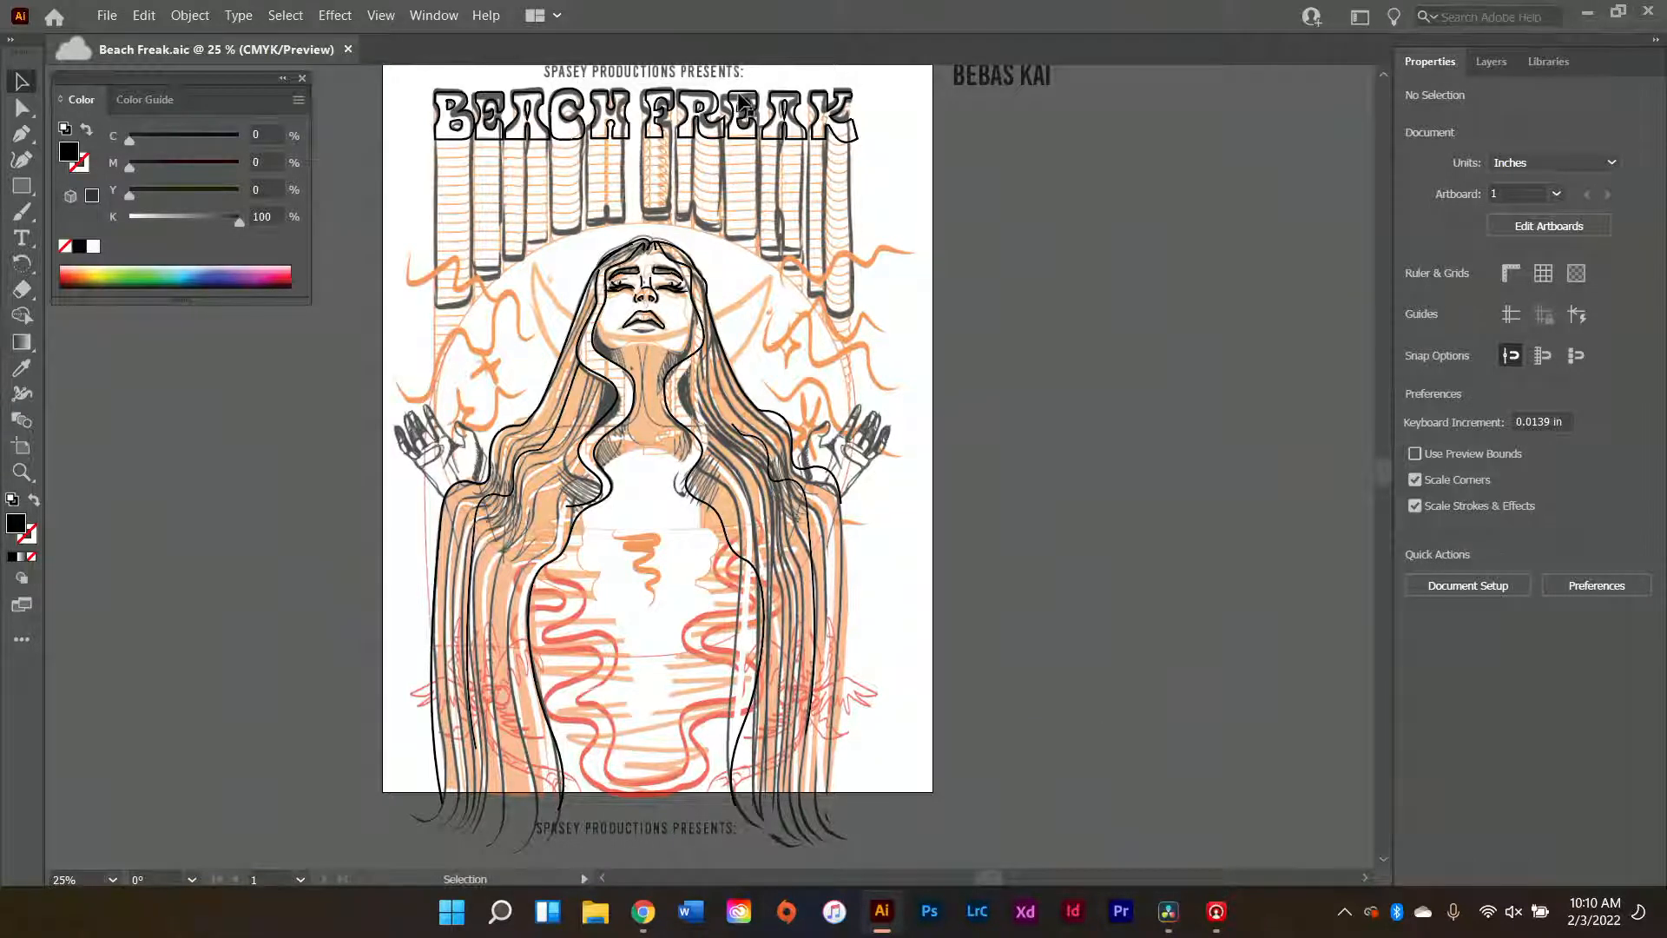
- Rename Layer 3 as Hair and Layer 5 as Face
click(1491, 61)
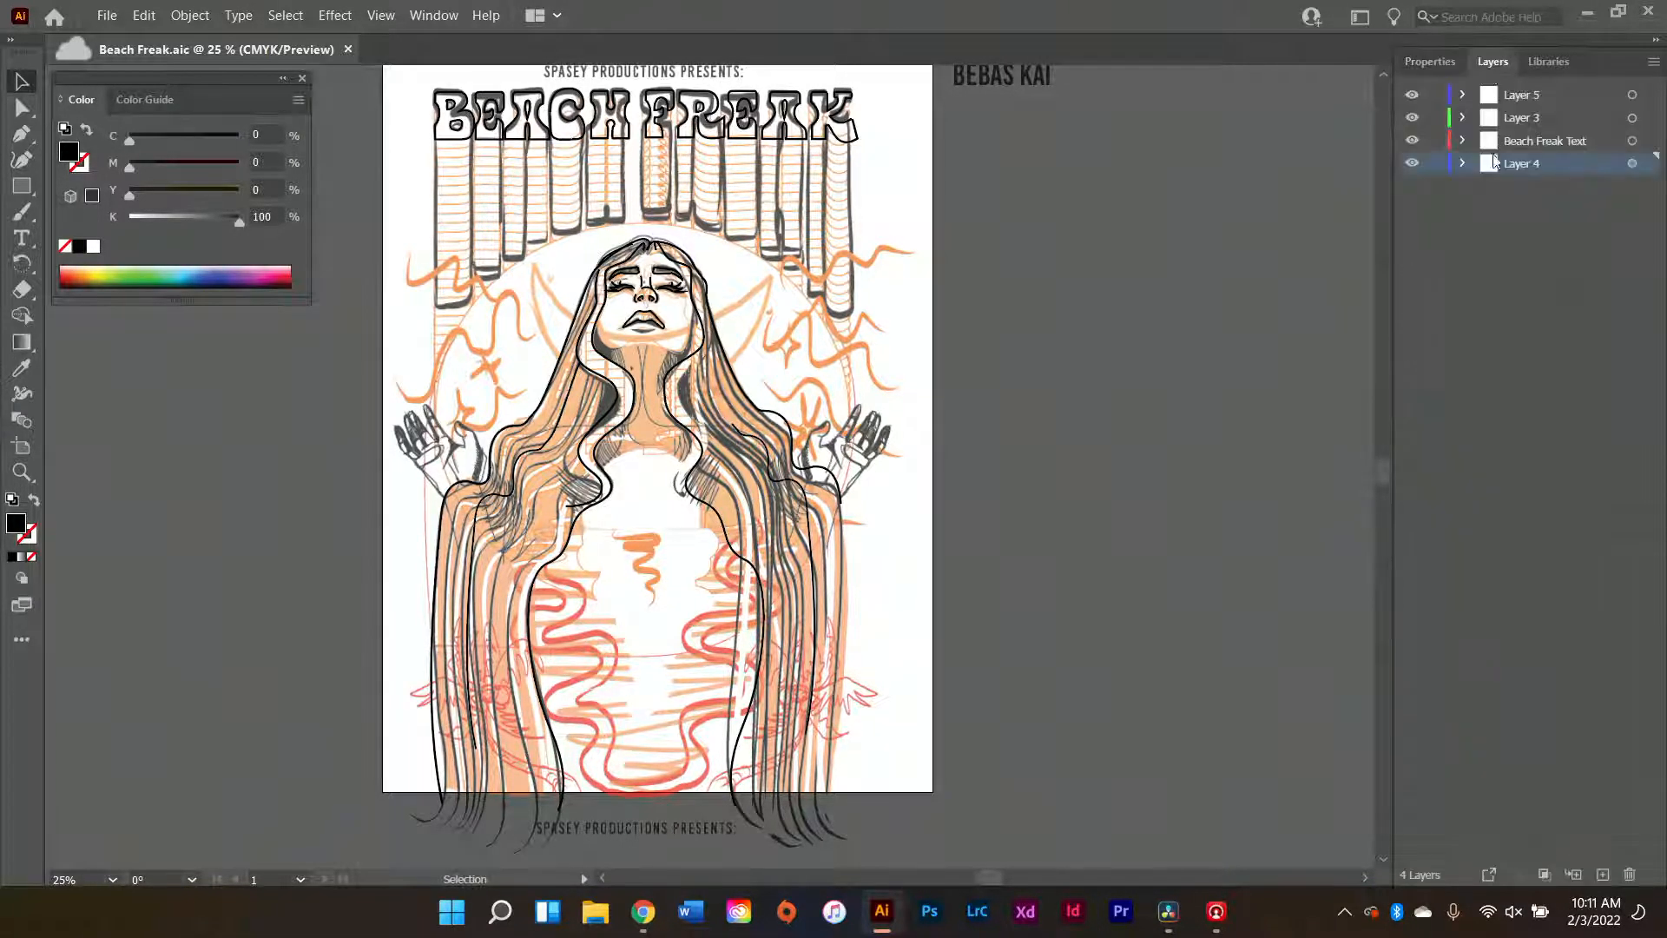
scroll(911, 361, up, 1)
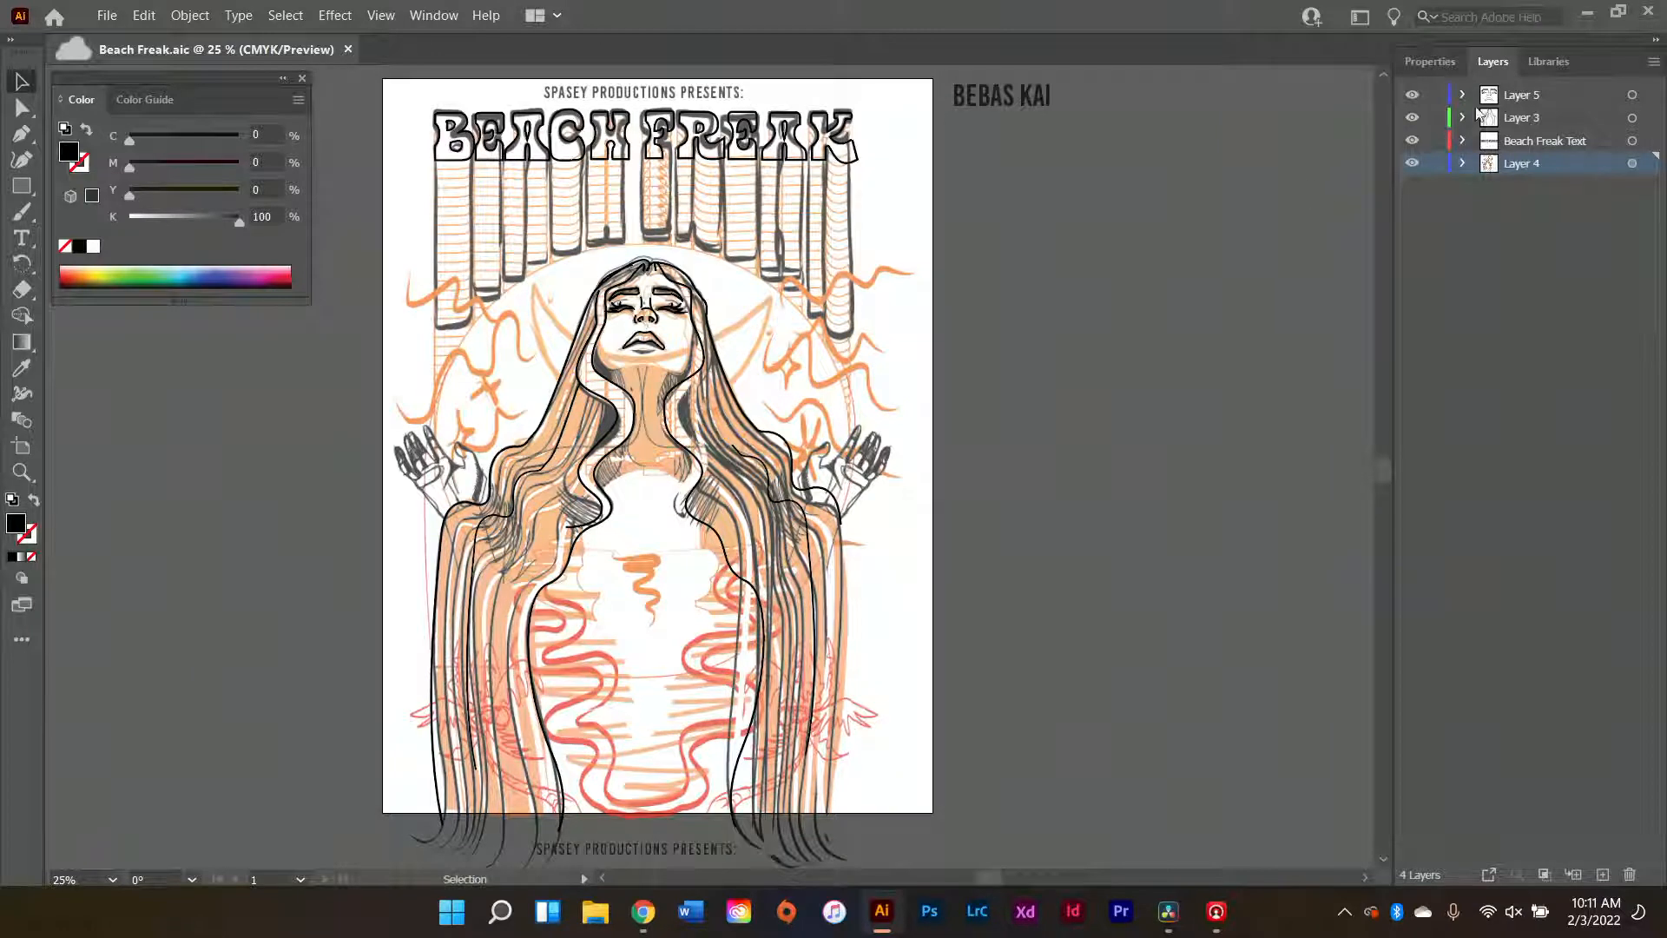
double_click(1533, 118)
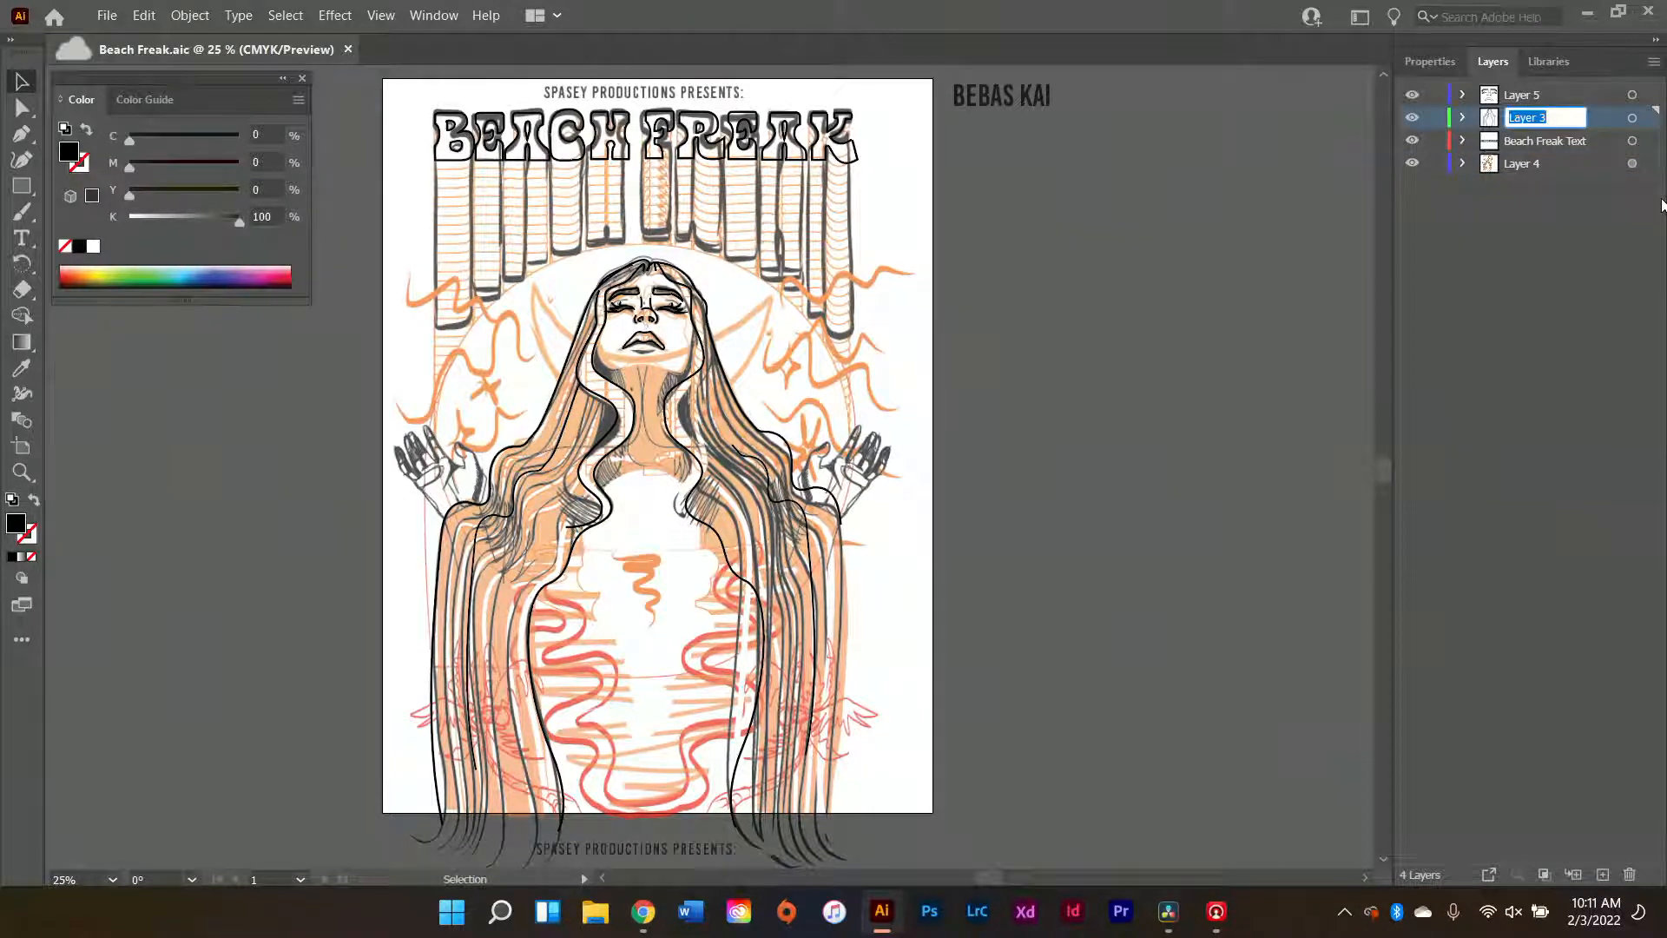
text(A)
text(Hair)
double_click(1540, 94)
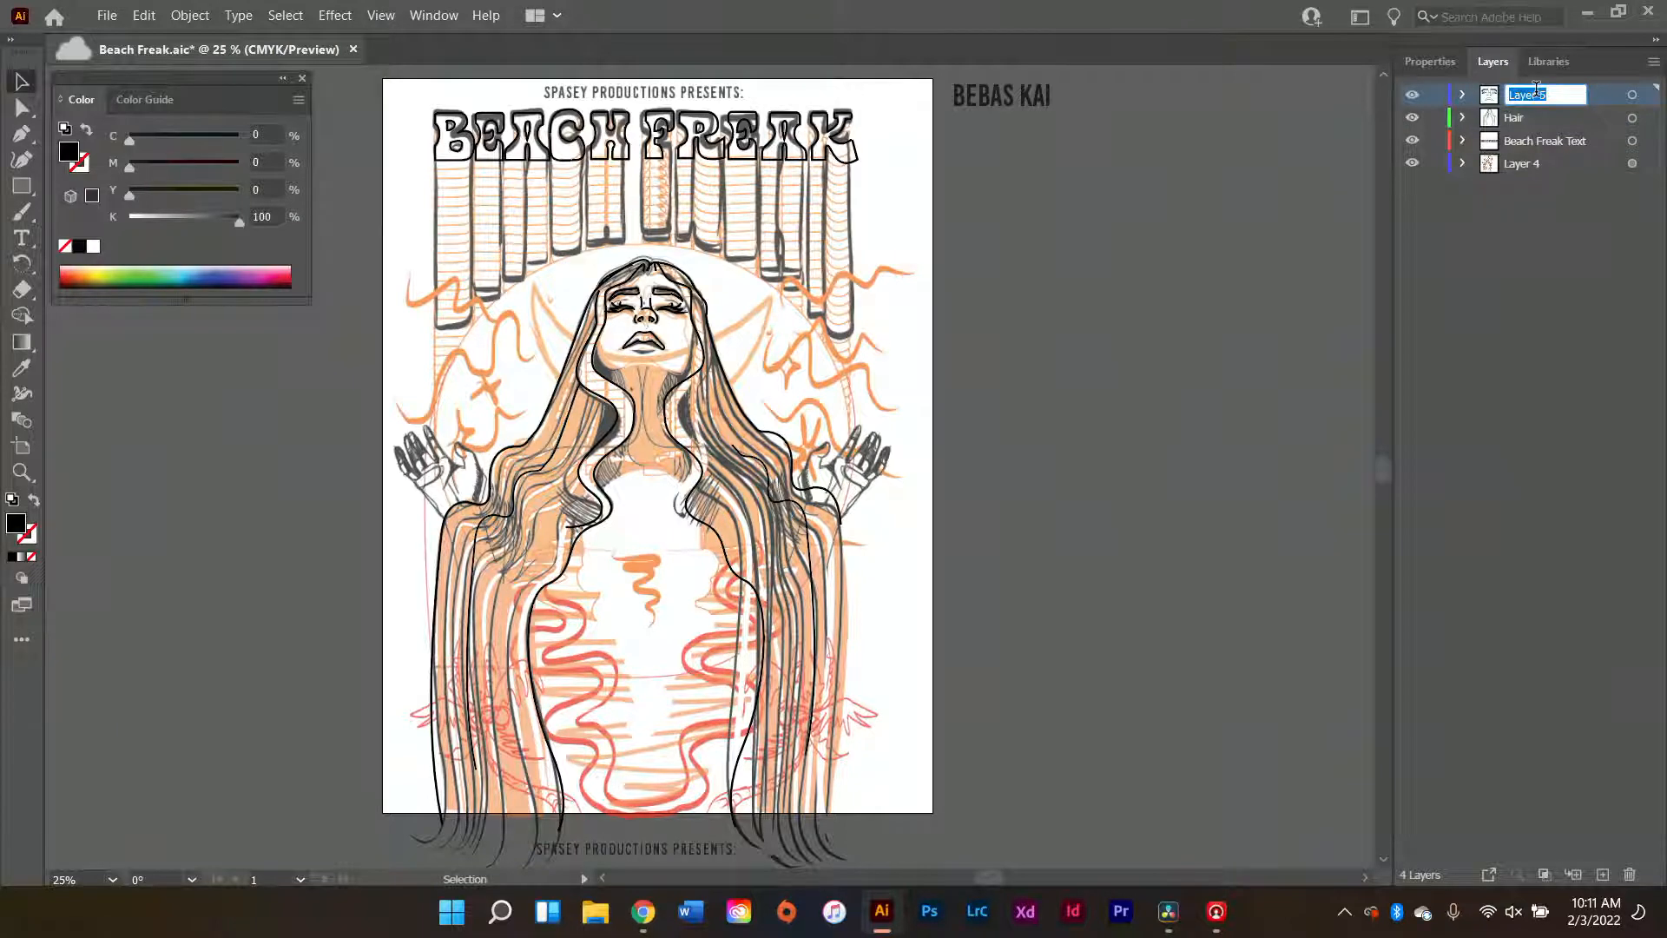
text(Face)
click(1452, 336)
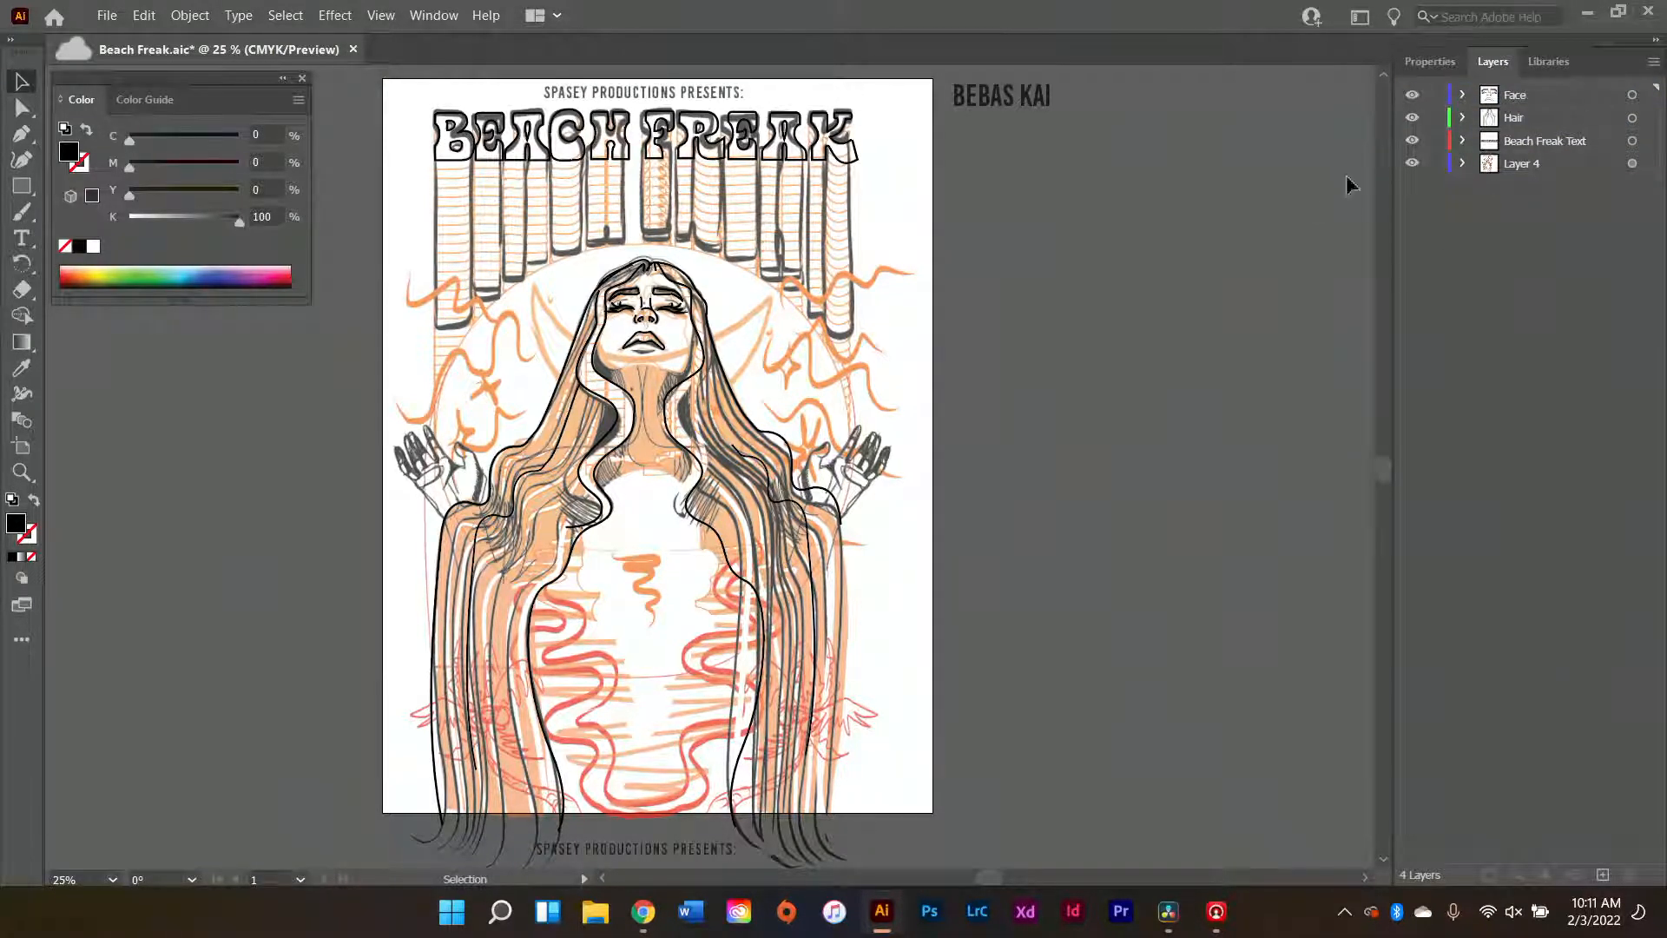
- Toggle the Layer 4 sketch's visibility and examine the traced lettering, face and hair line art with and without it
click(1412, 164)
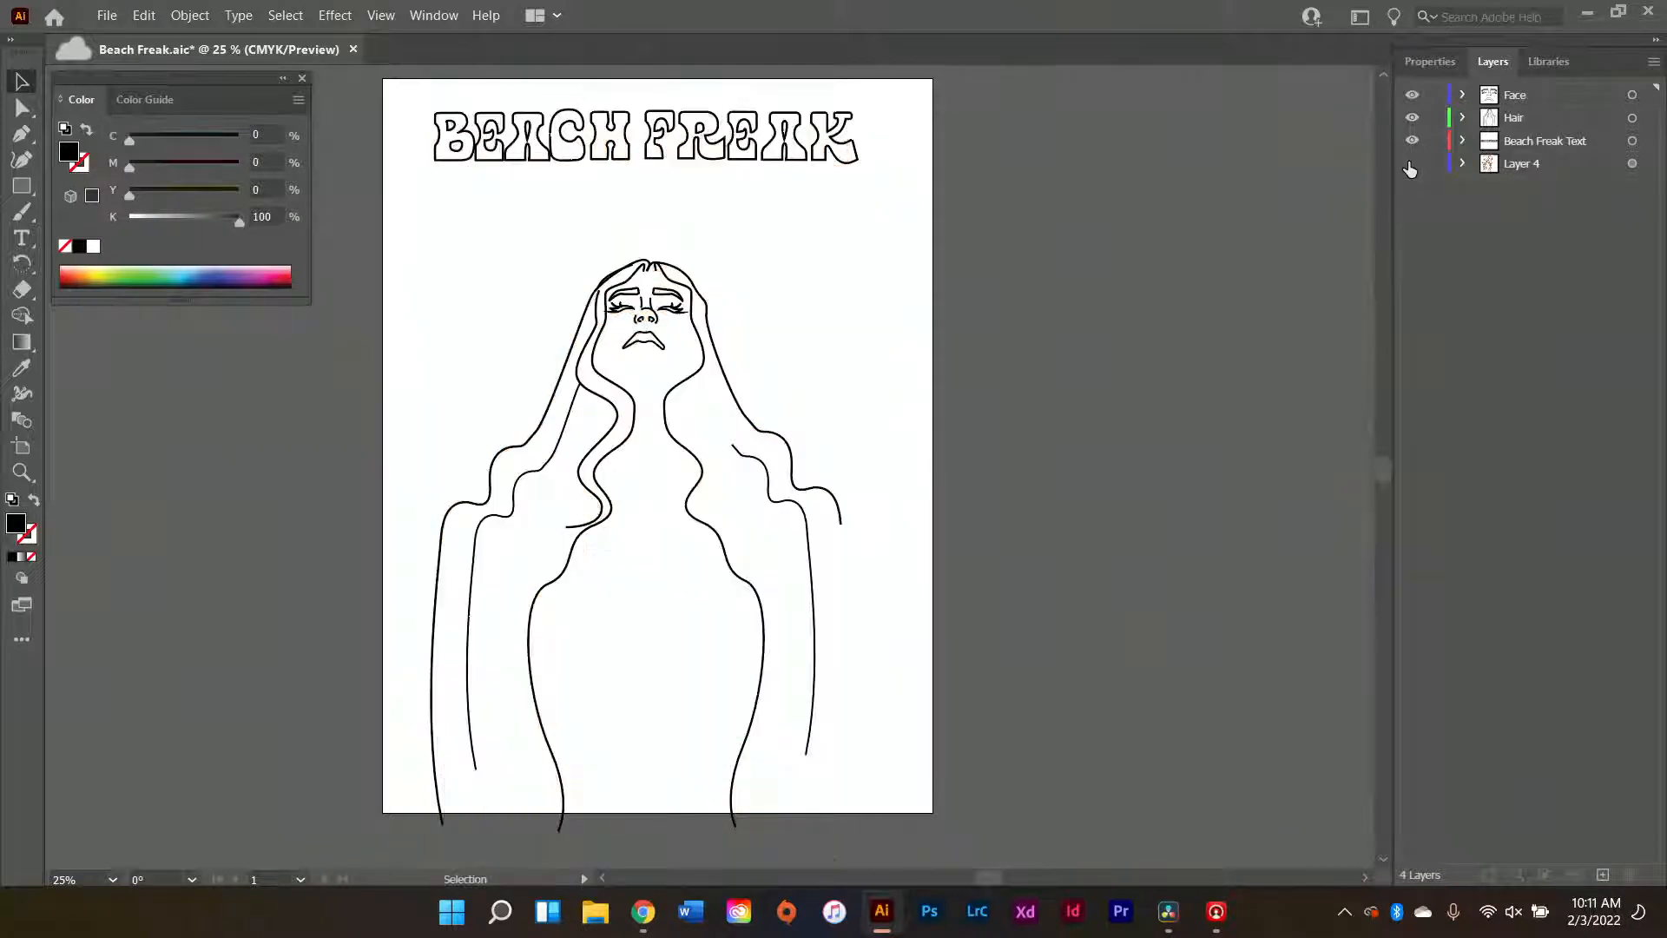
click(1412, 164)
click(1412, 164)
scroll(606, 173, up, 3)
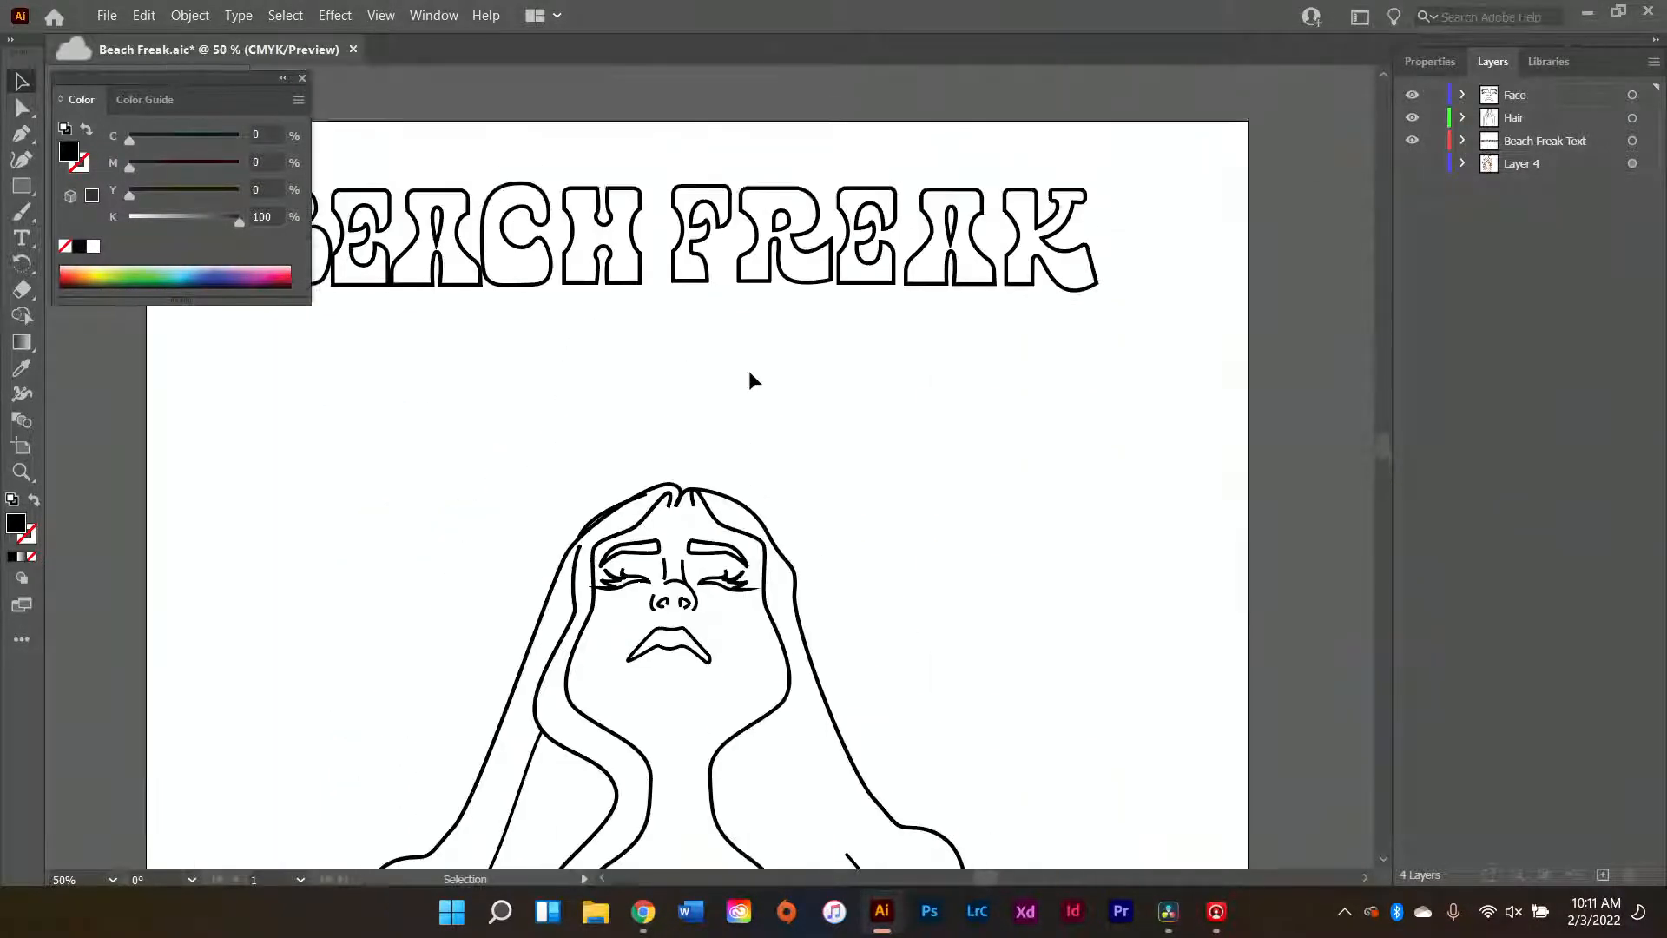
click(1412, 164)
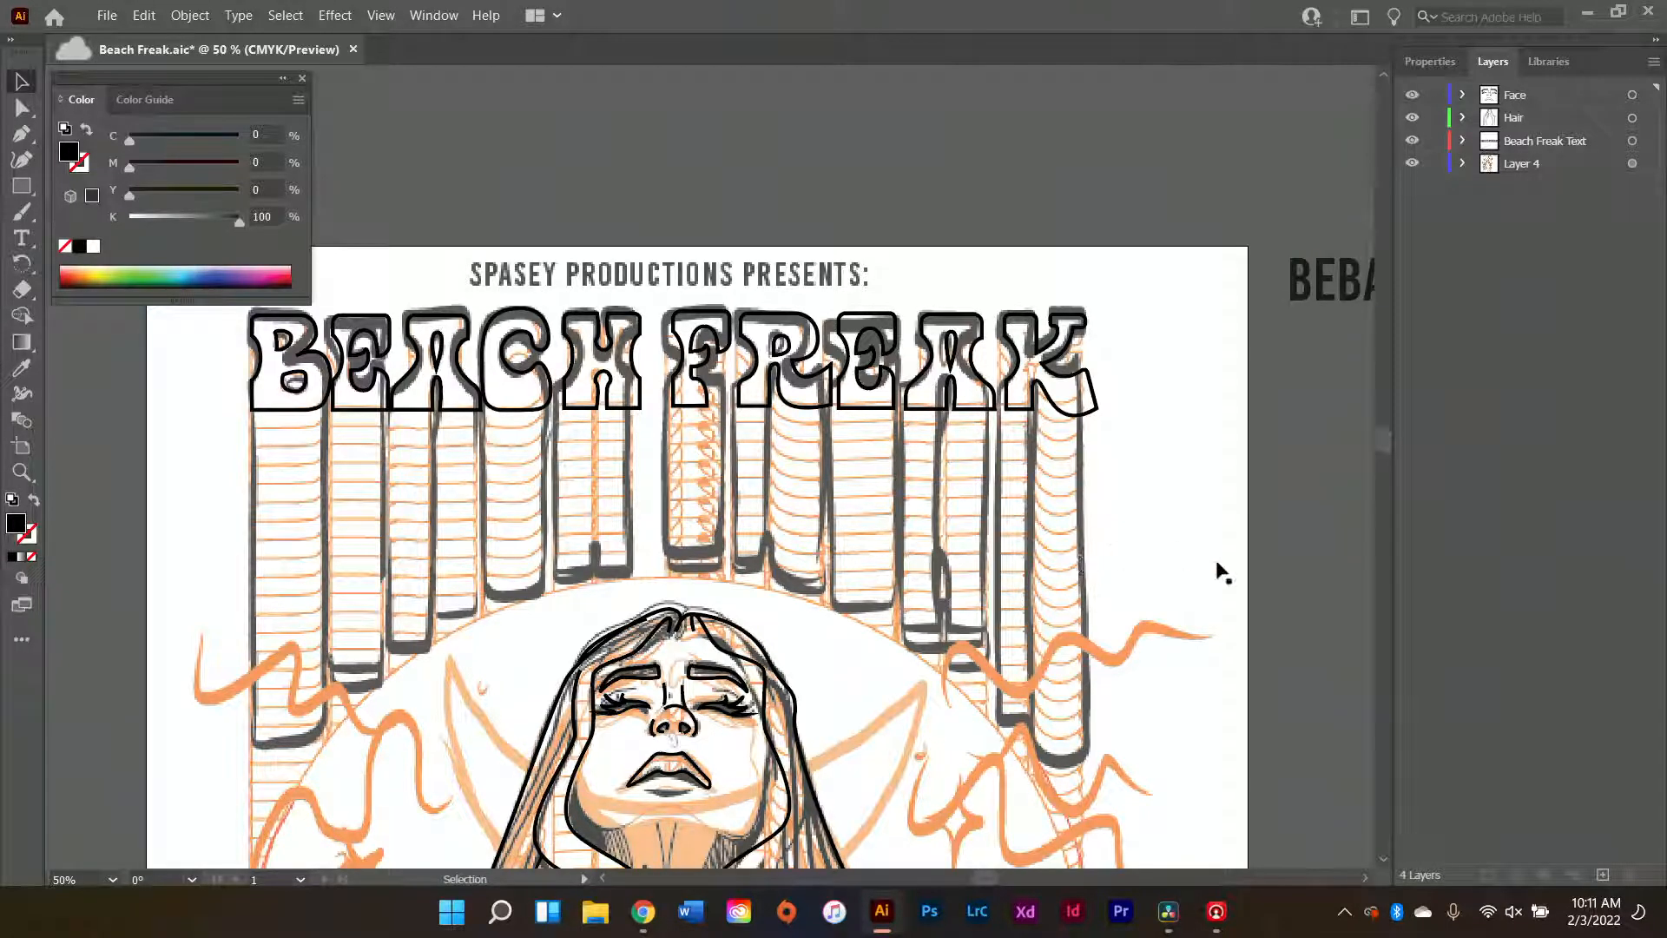
scroll(556, 486, down, 3)
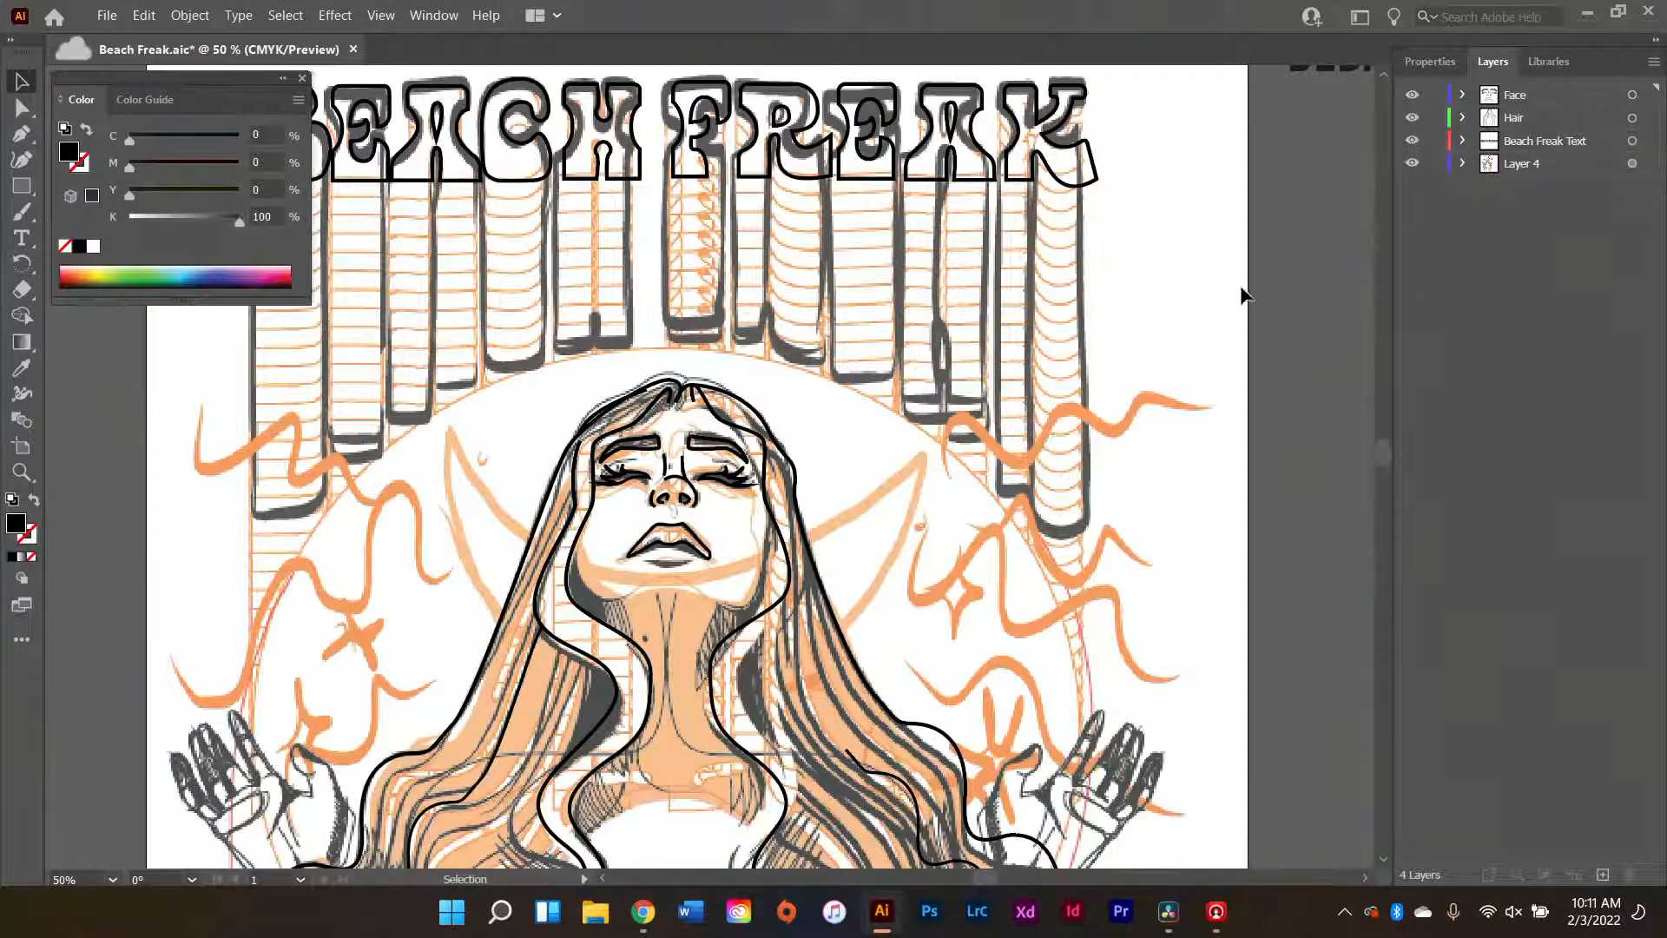
scroll(1242, 296, down, 2)
click(1413, 163)
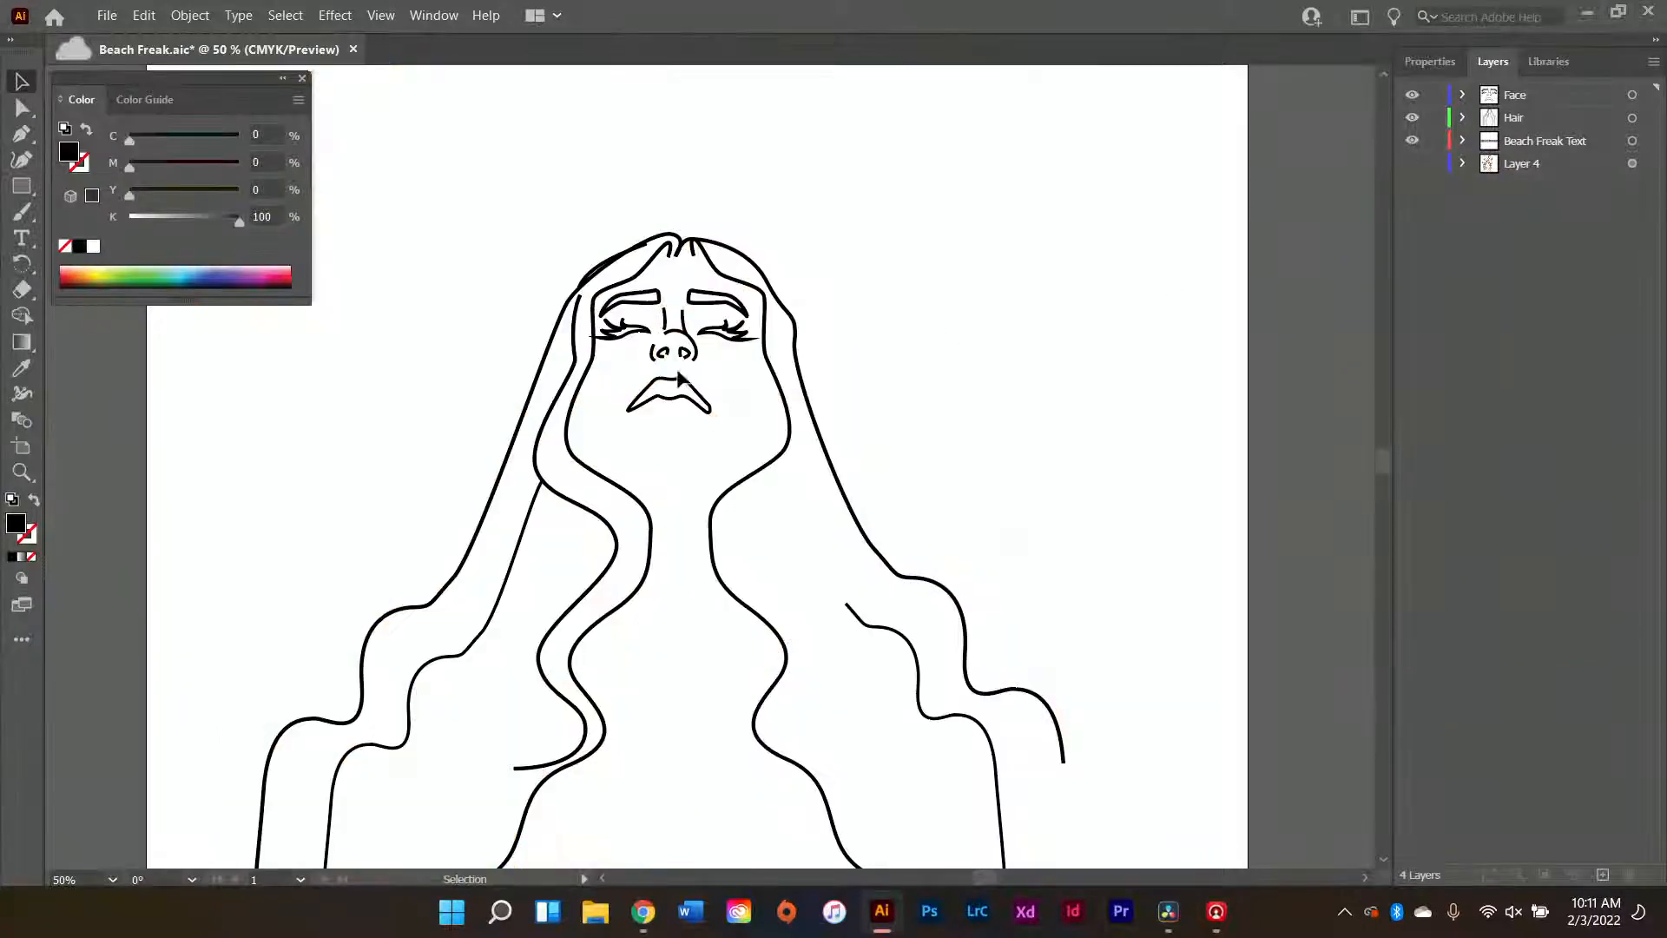
scroll(680, 378, down, 1)
scroll(719, 261, down, 6)
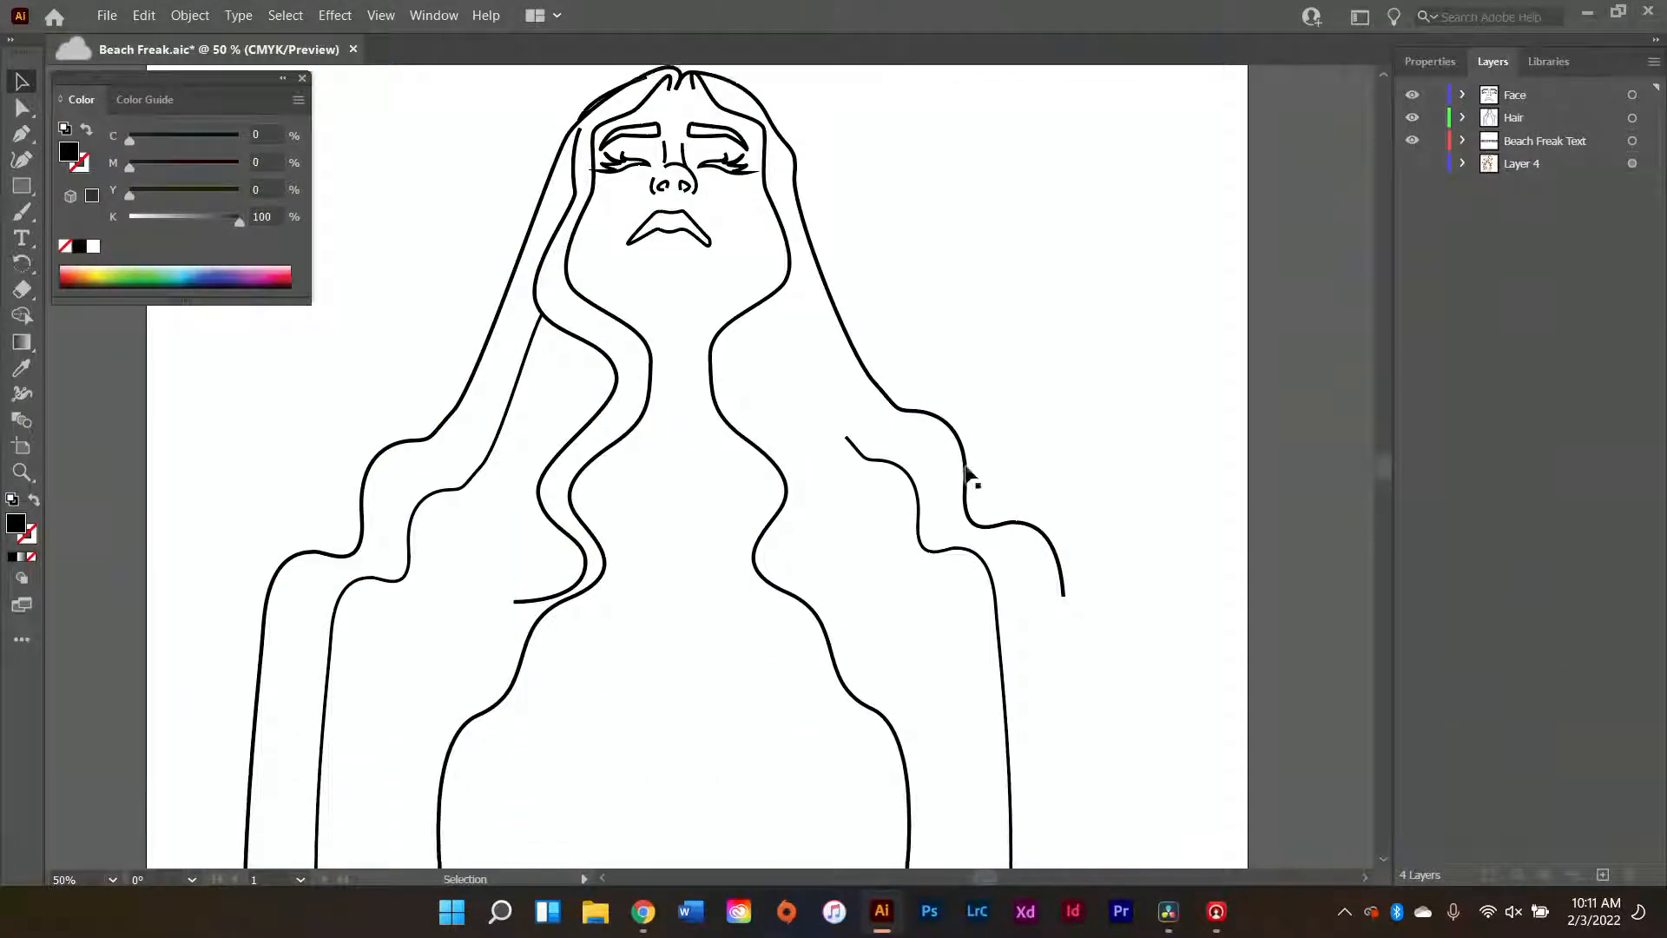
scroll(999, 473, up, 6)
scroll(626, 392, down, 2)
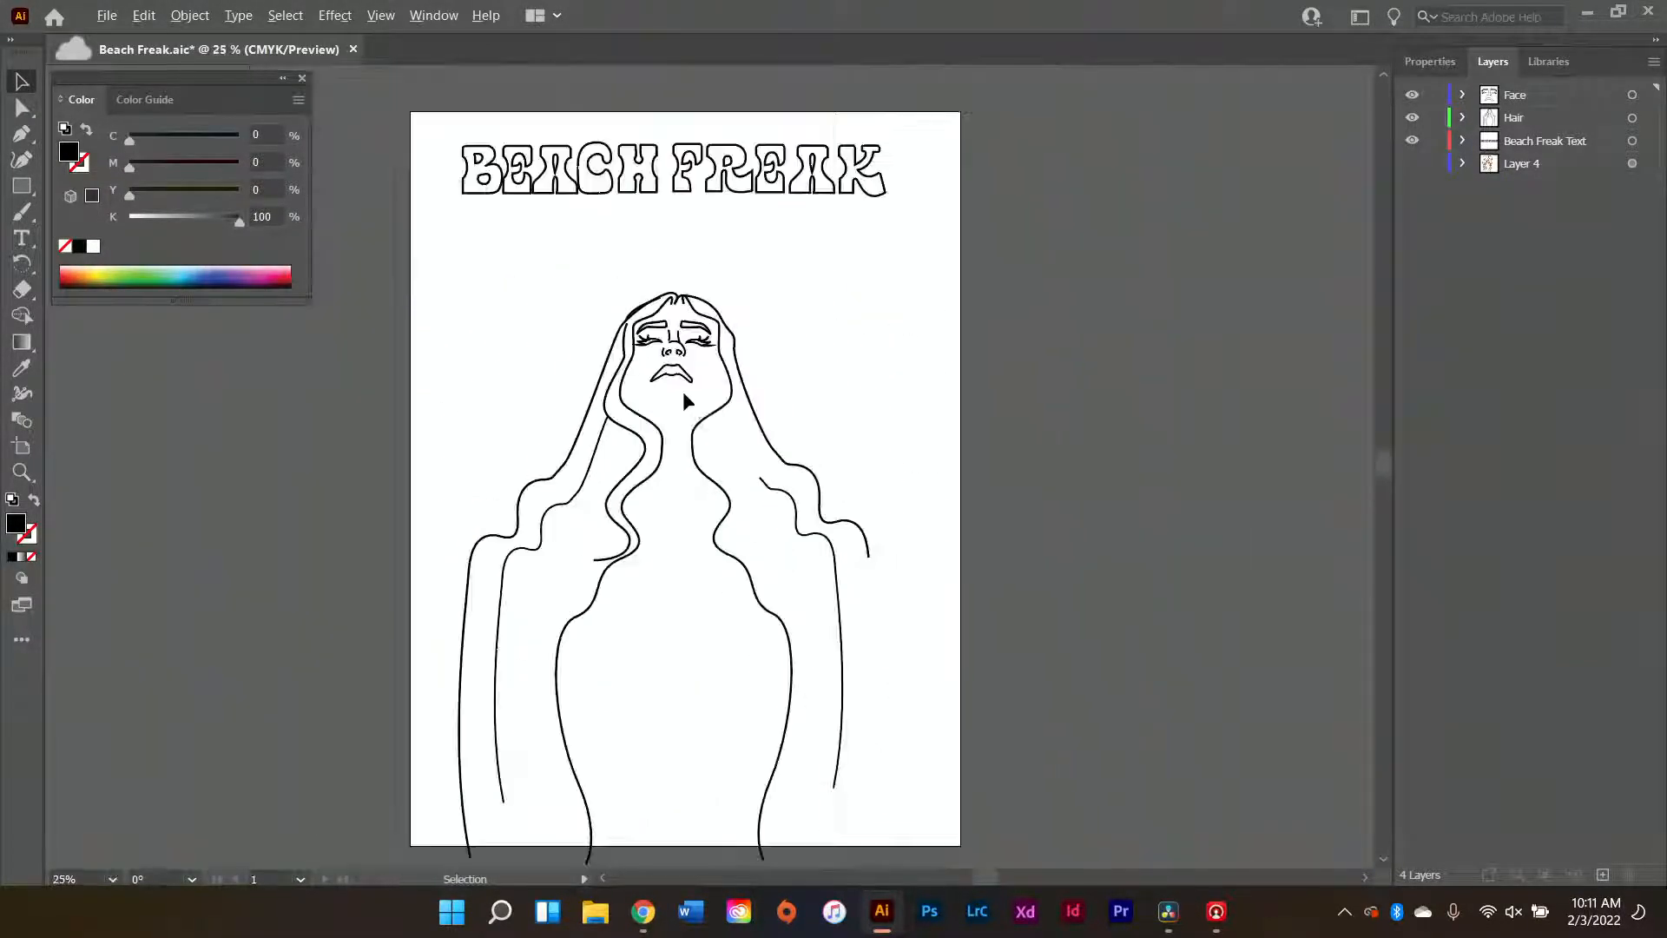
scroll(858, 283, down, 2)
scroll(858, 282, up, 1)
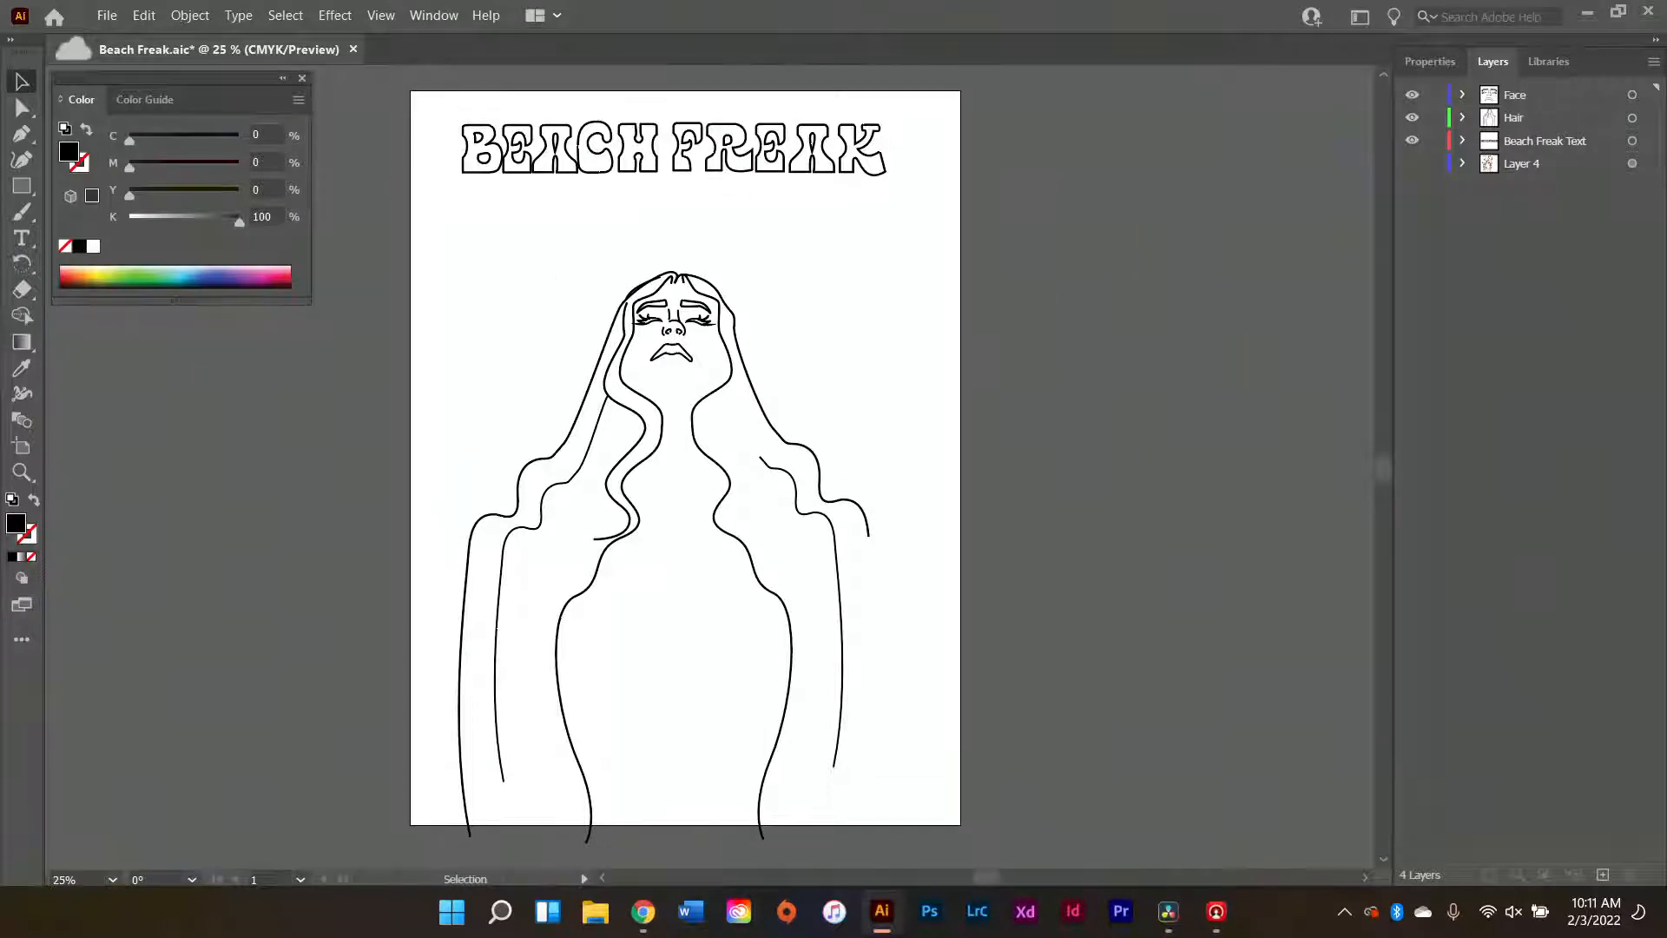
- Add a new layer above the Face layer and show the Layer 4 sketch again
click(1535, 96)
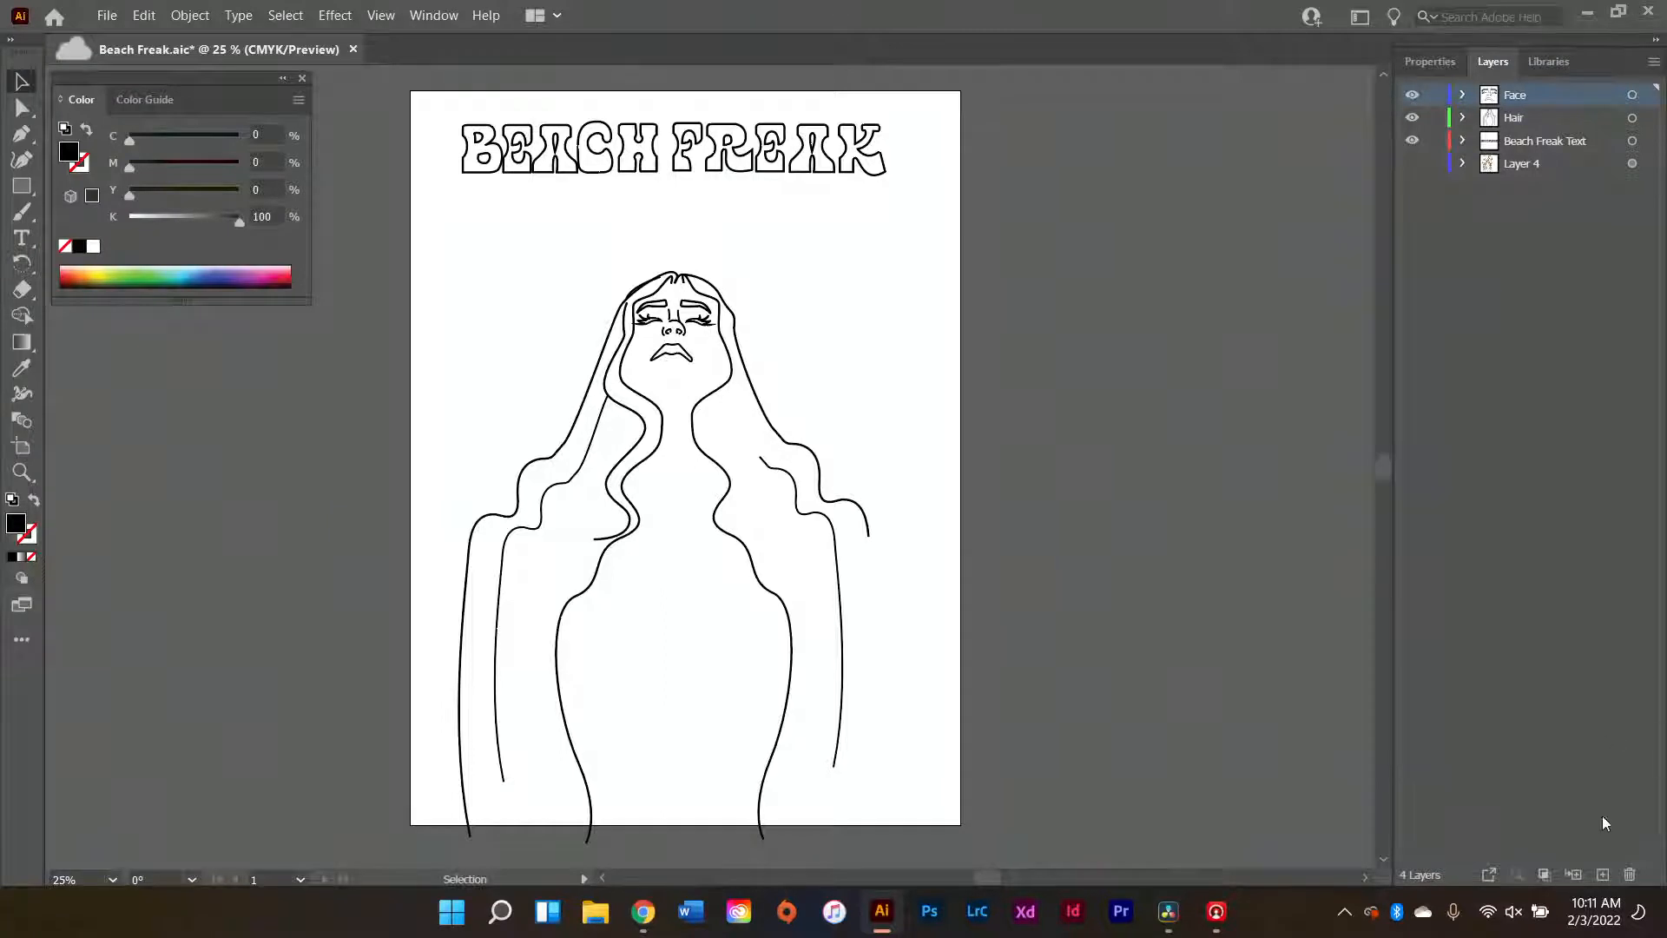
click(1603, 875)
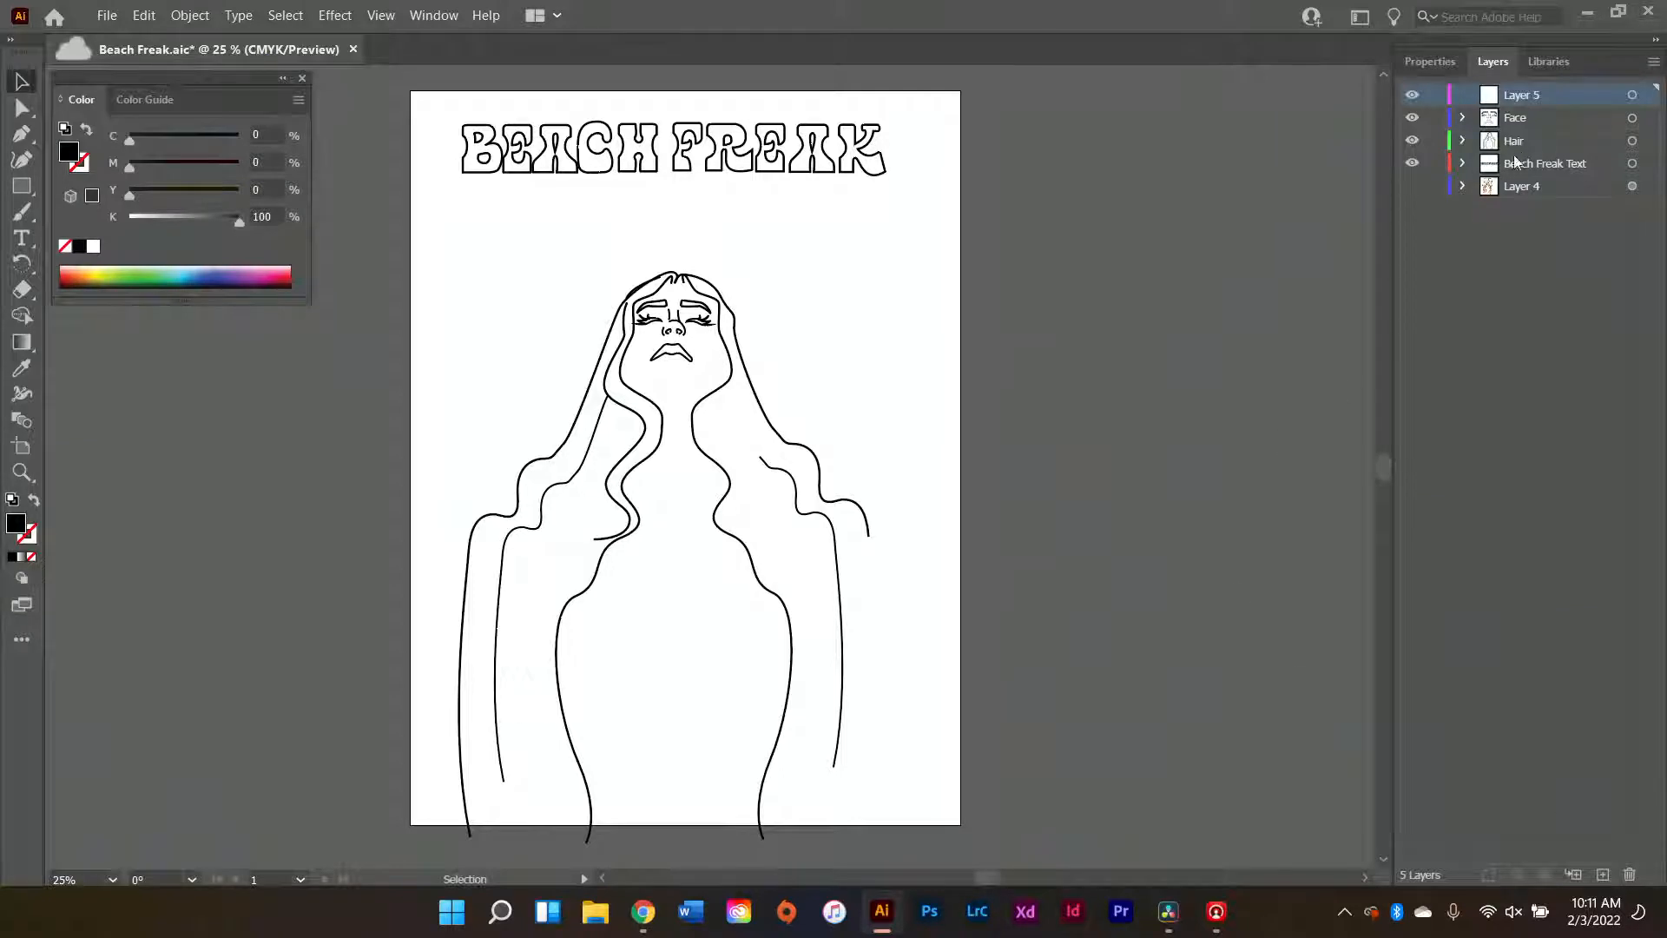
scroll(727, 395, up, 1)
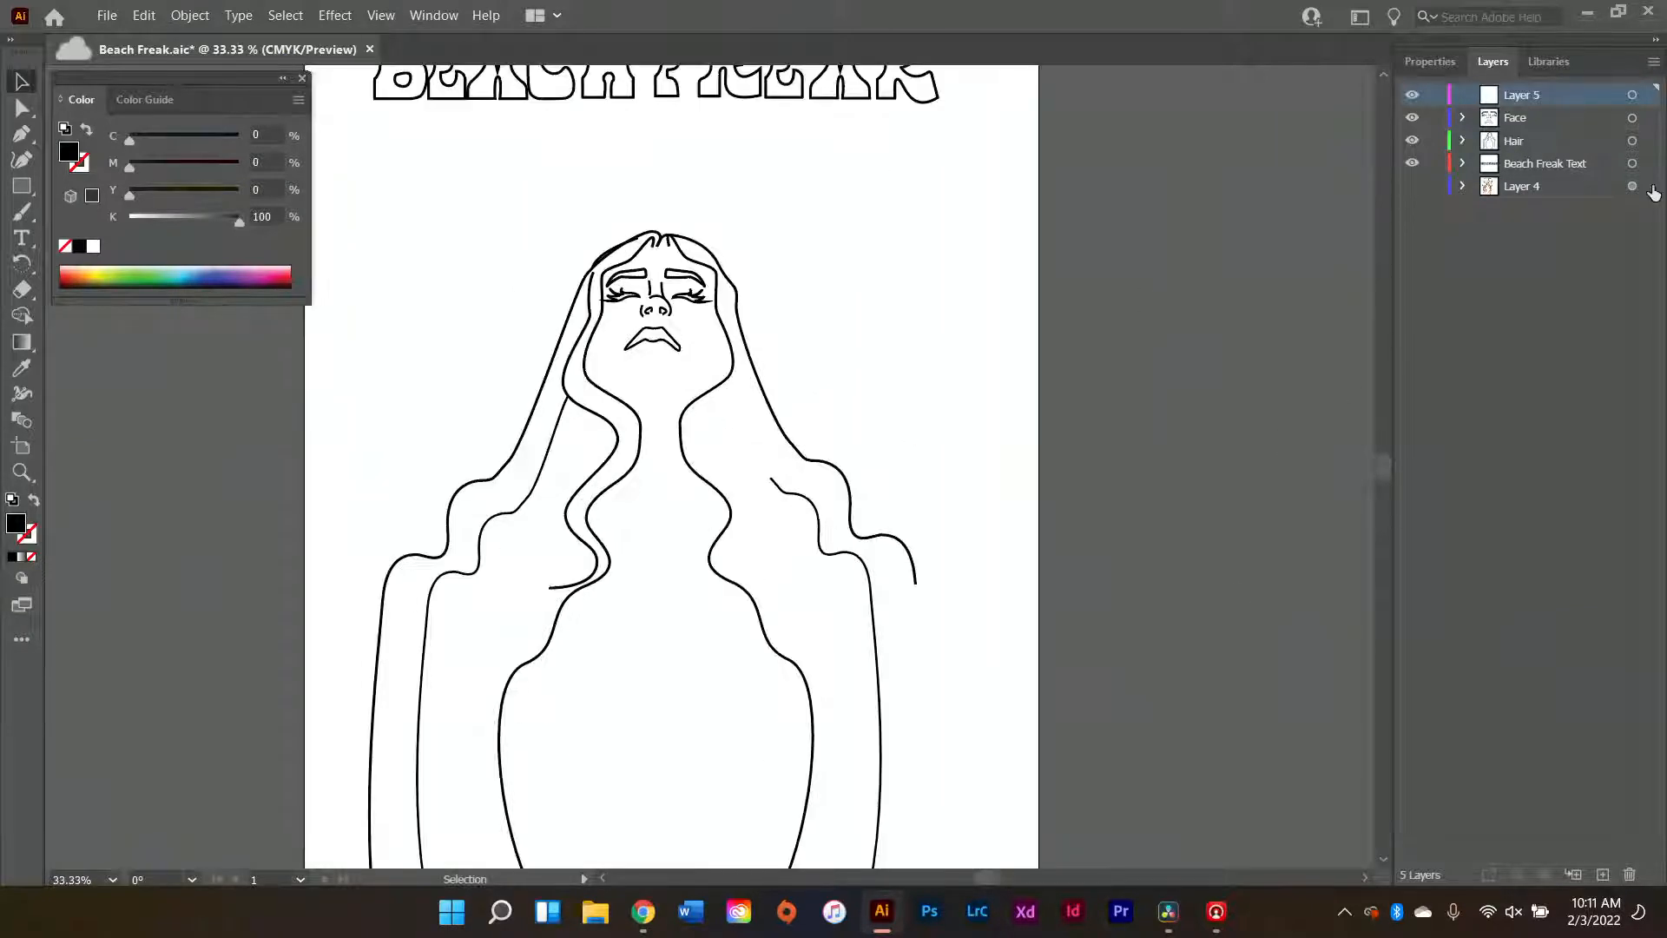
click(1413, 185)
- Examine the face, neck and hair linework against the underlying sketch
scroll(398, 478, up, 5)
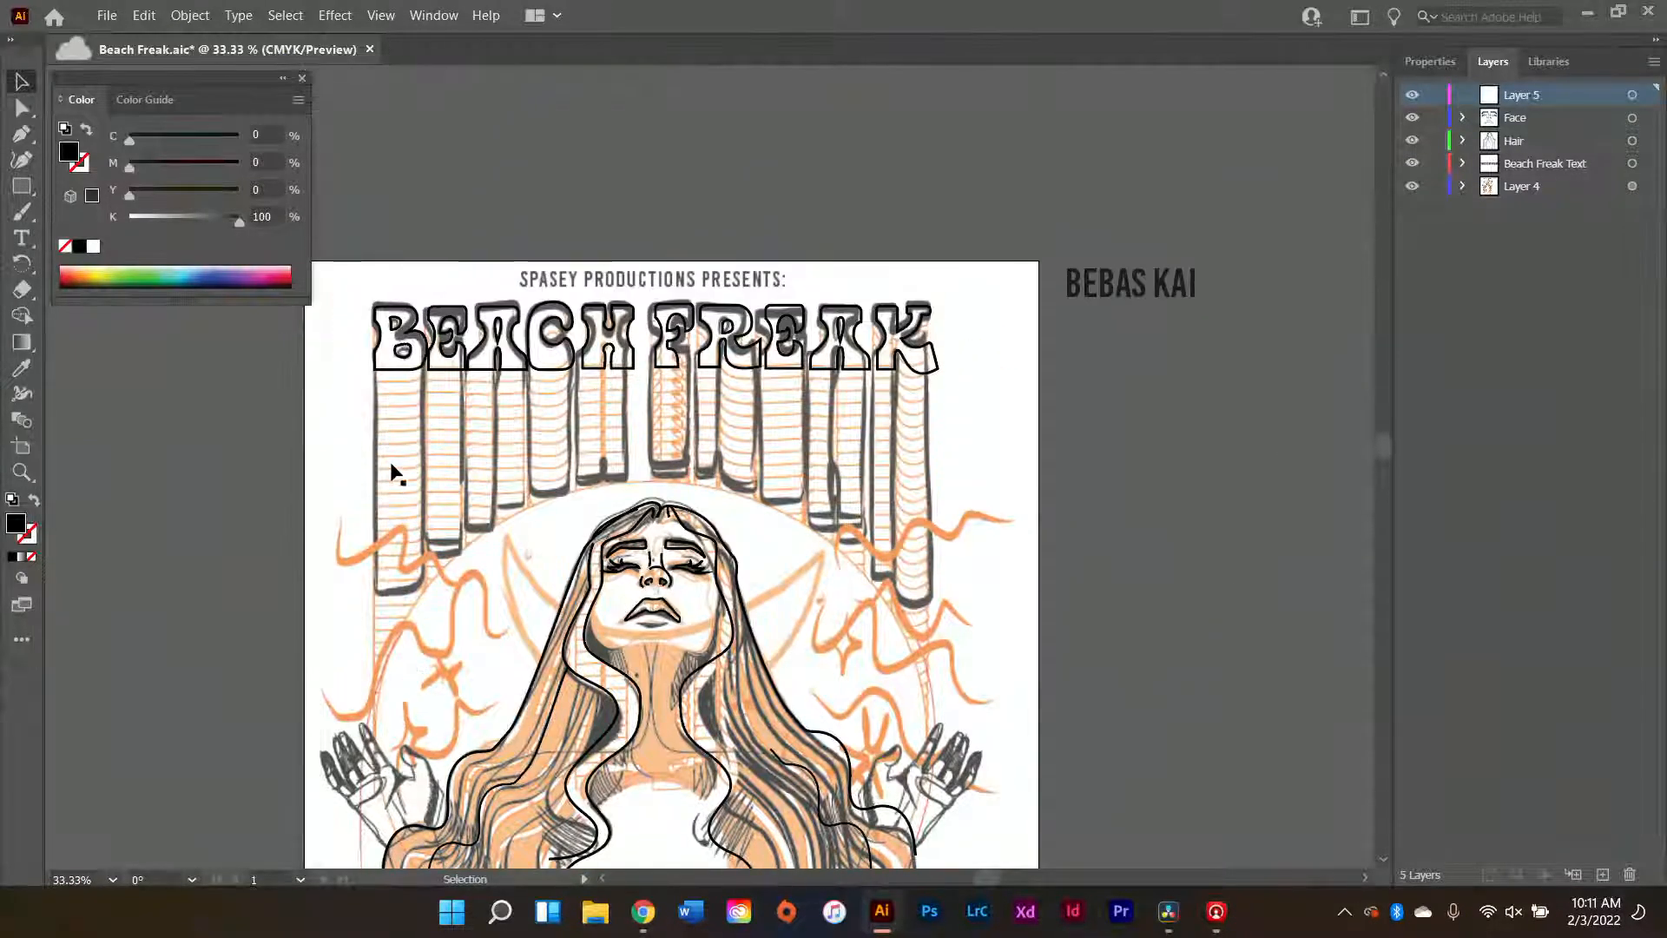
scroll(538, 573, up, 3)
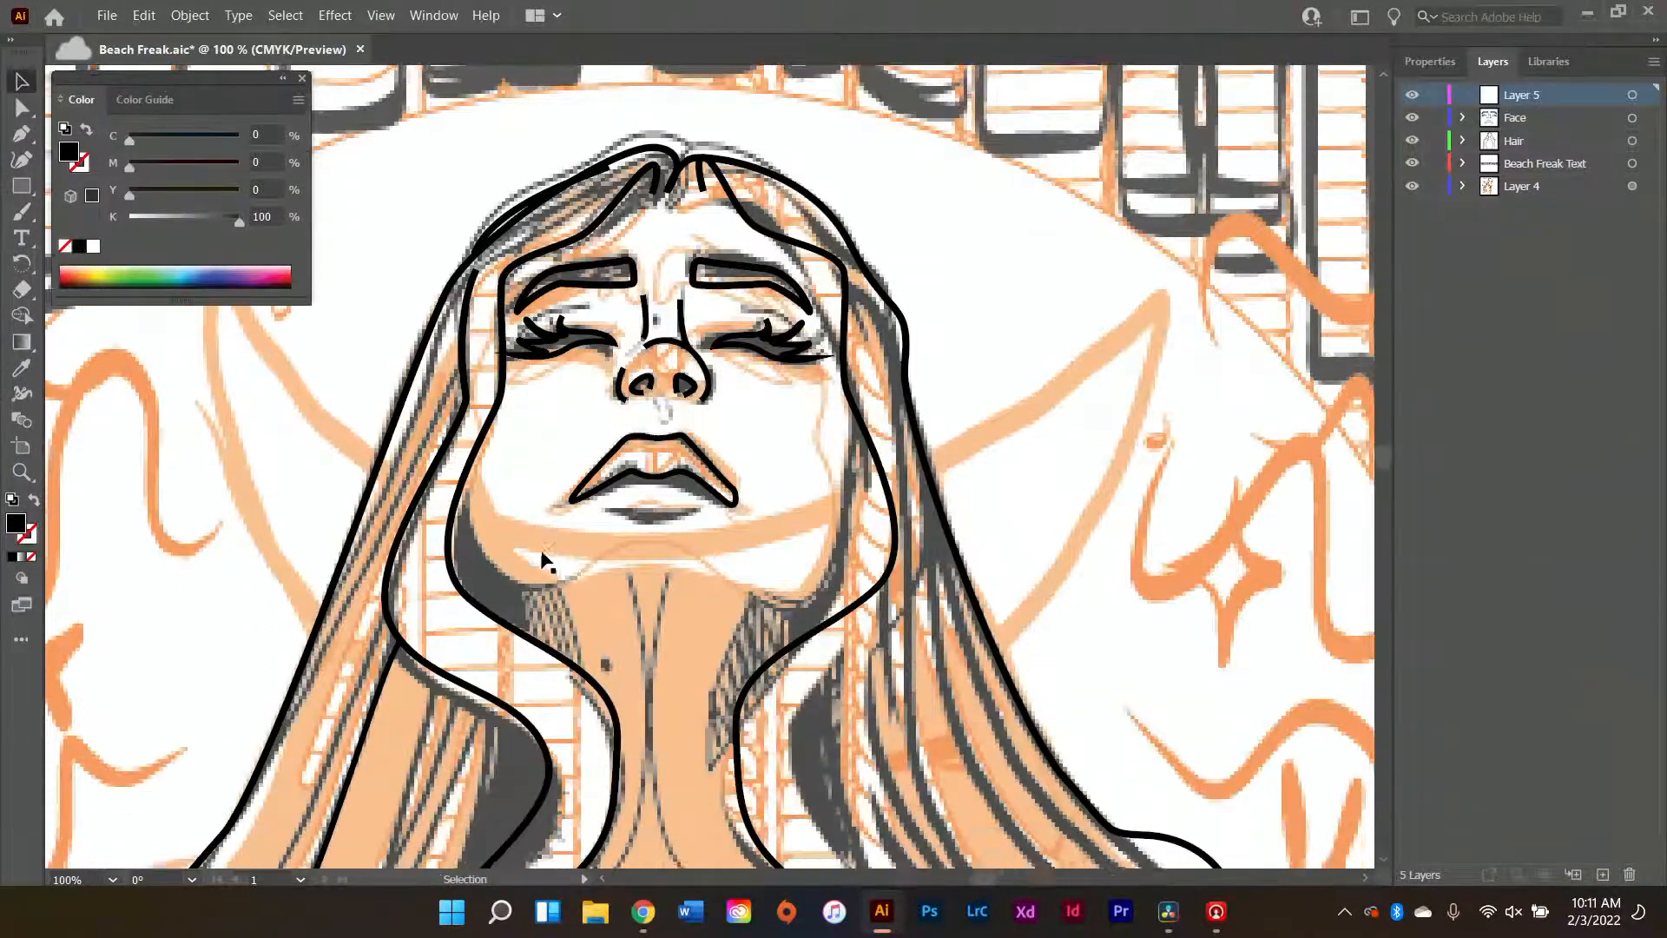
scroll(544, 555, down, 3)
scroll(942, 532, left, 4)
scroll(880, 402, up, 3)
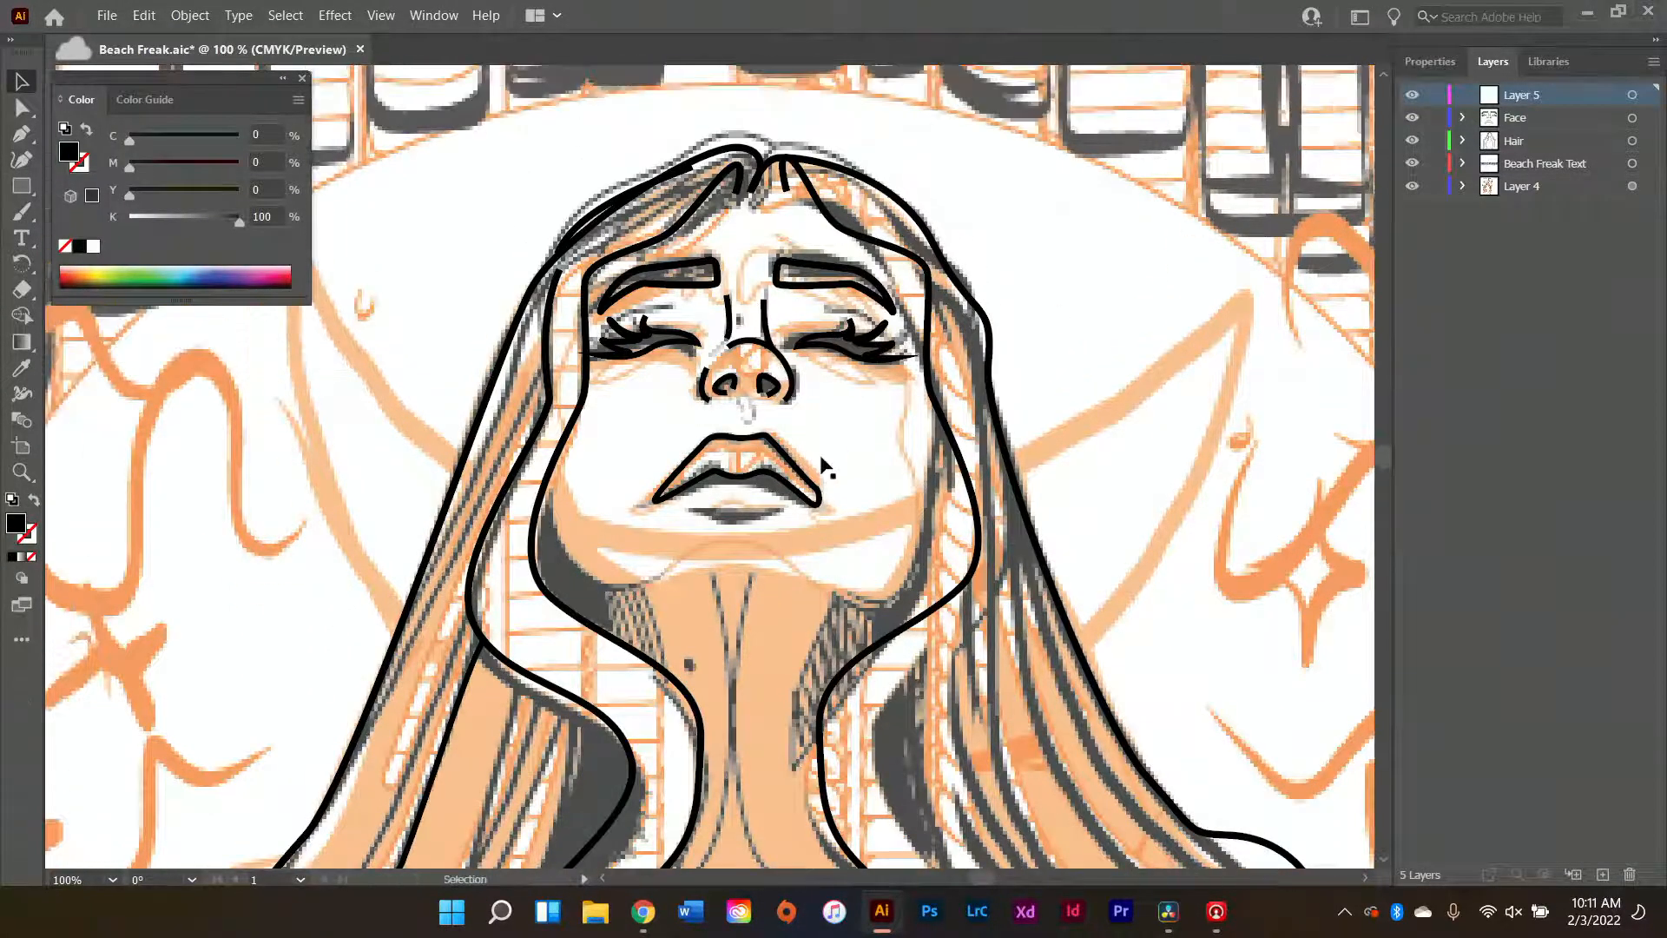
scroll(825, 490, down, 3)
scroll(877, 643, down, 2)
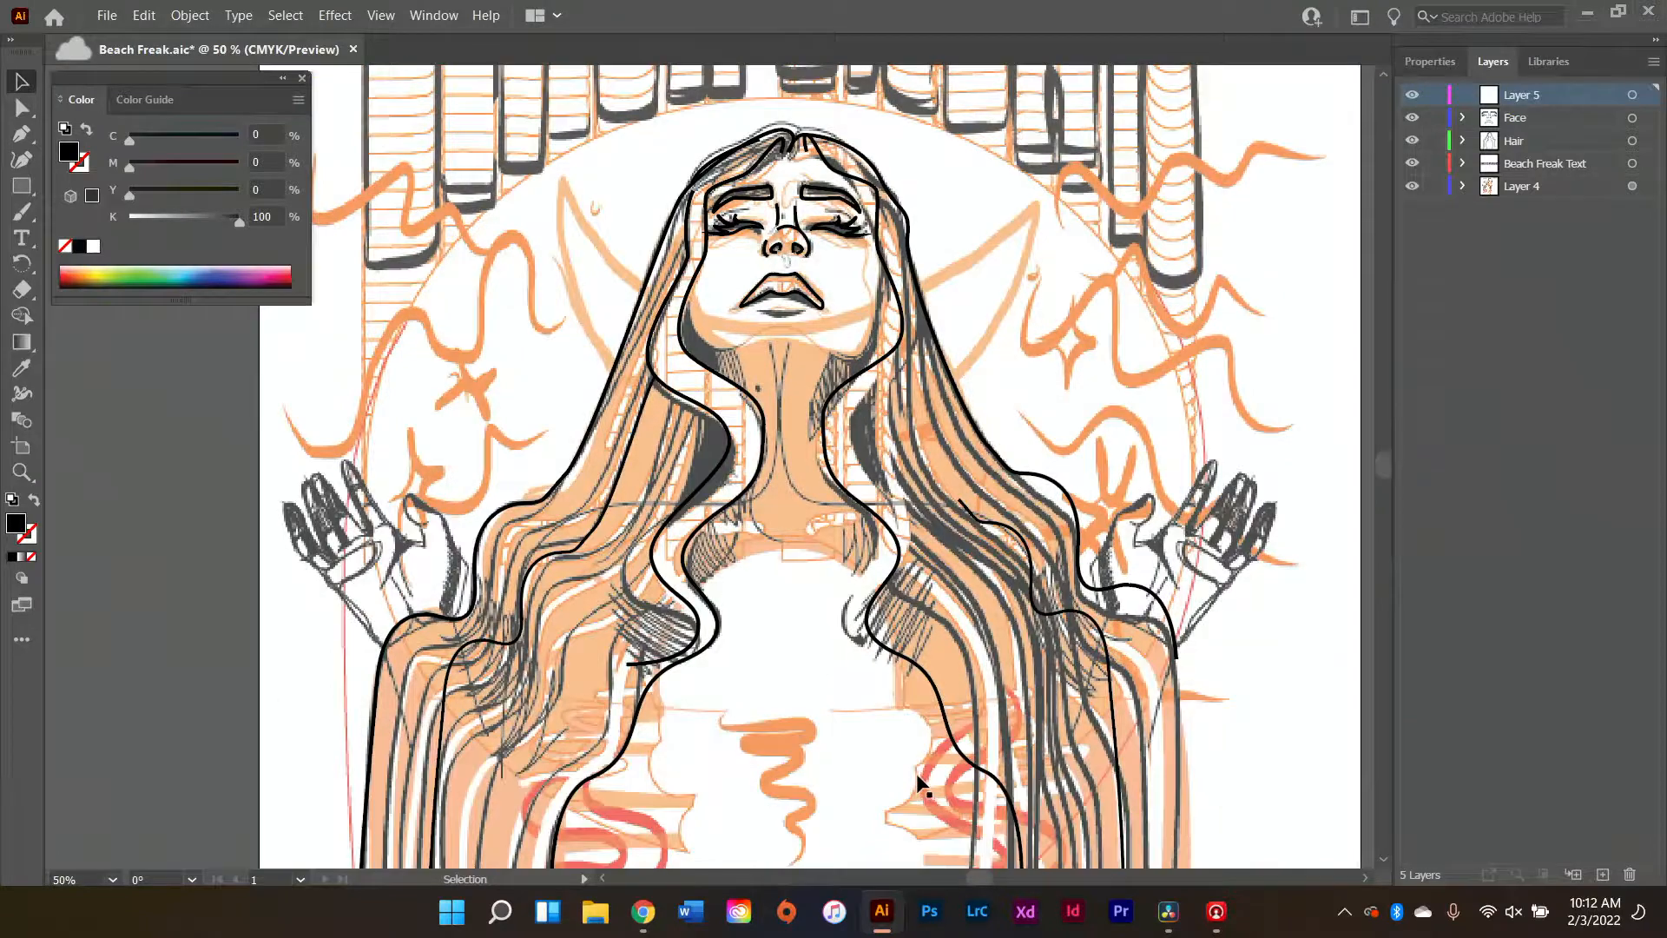
scroll(914, 690, up, 1)
scroll(808, 426, up, 2)
scroll(963, 623, up, 3)
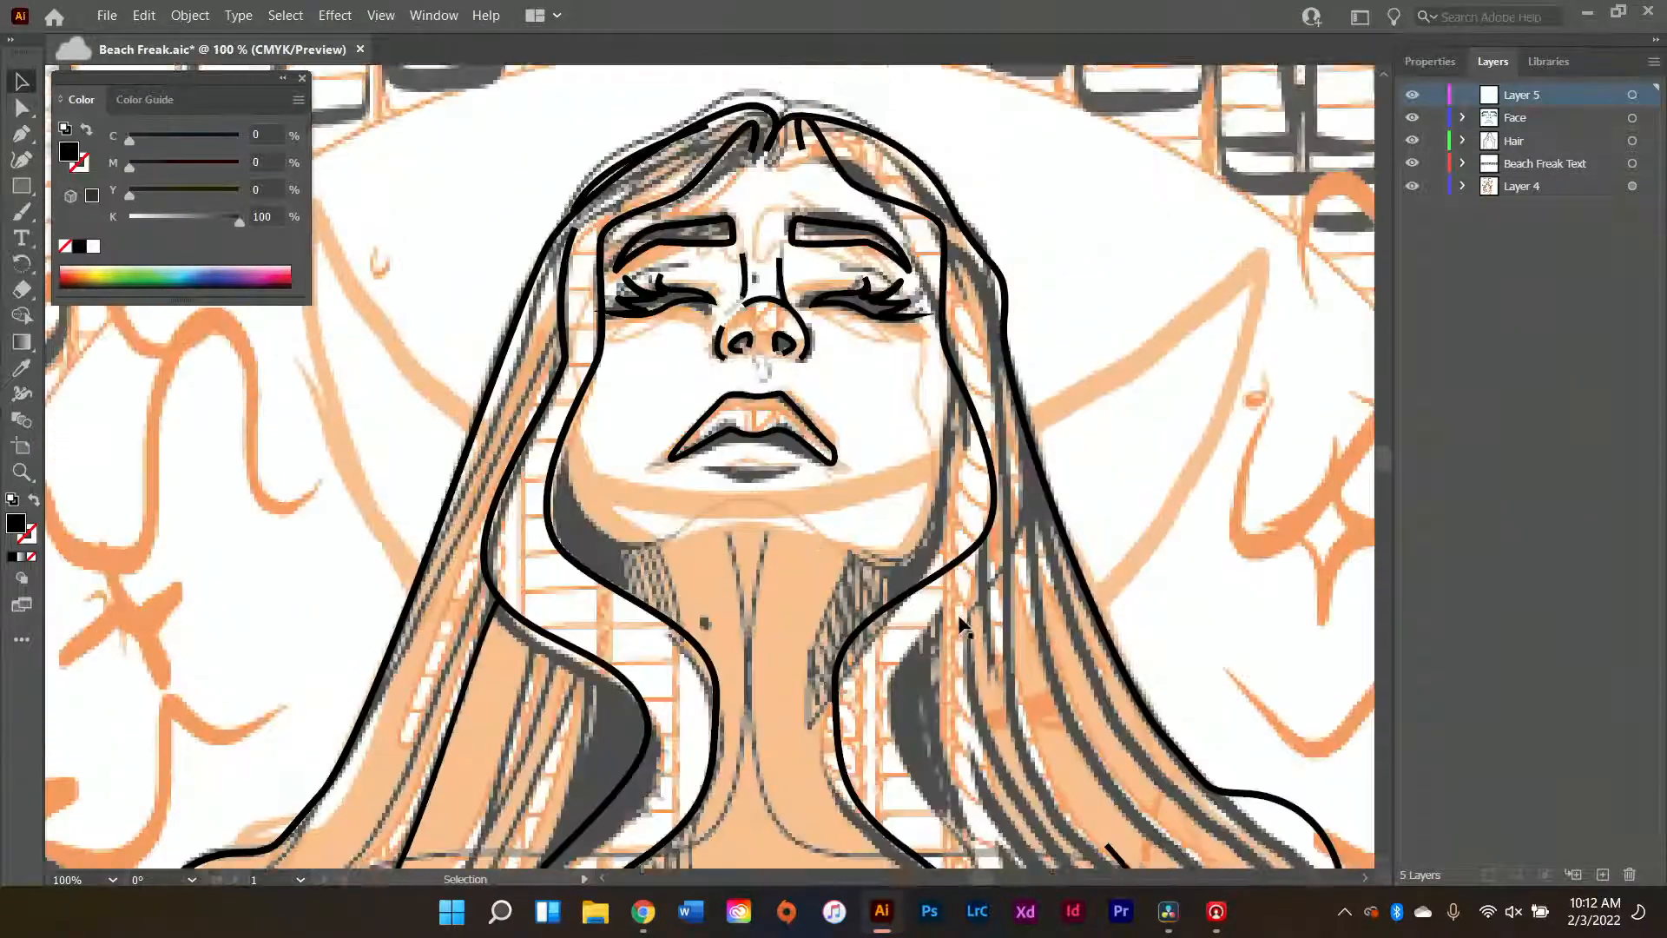
scroll(962, 624, down, 1)
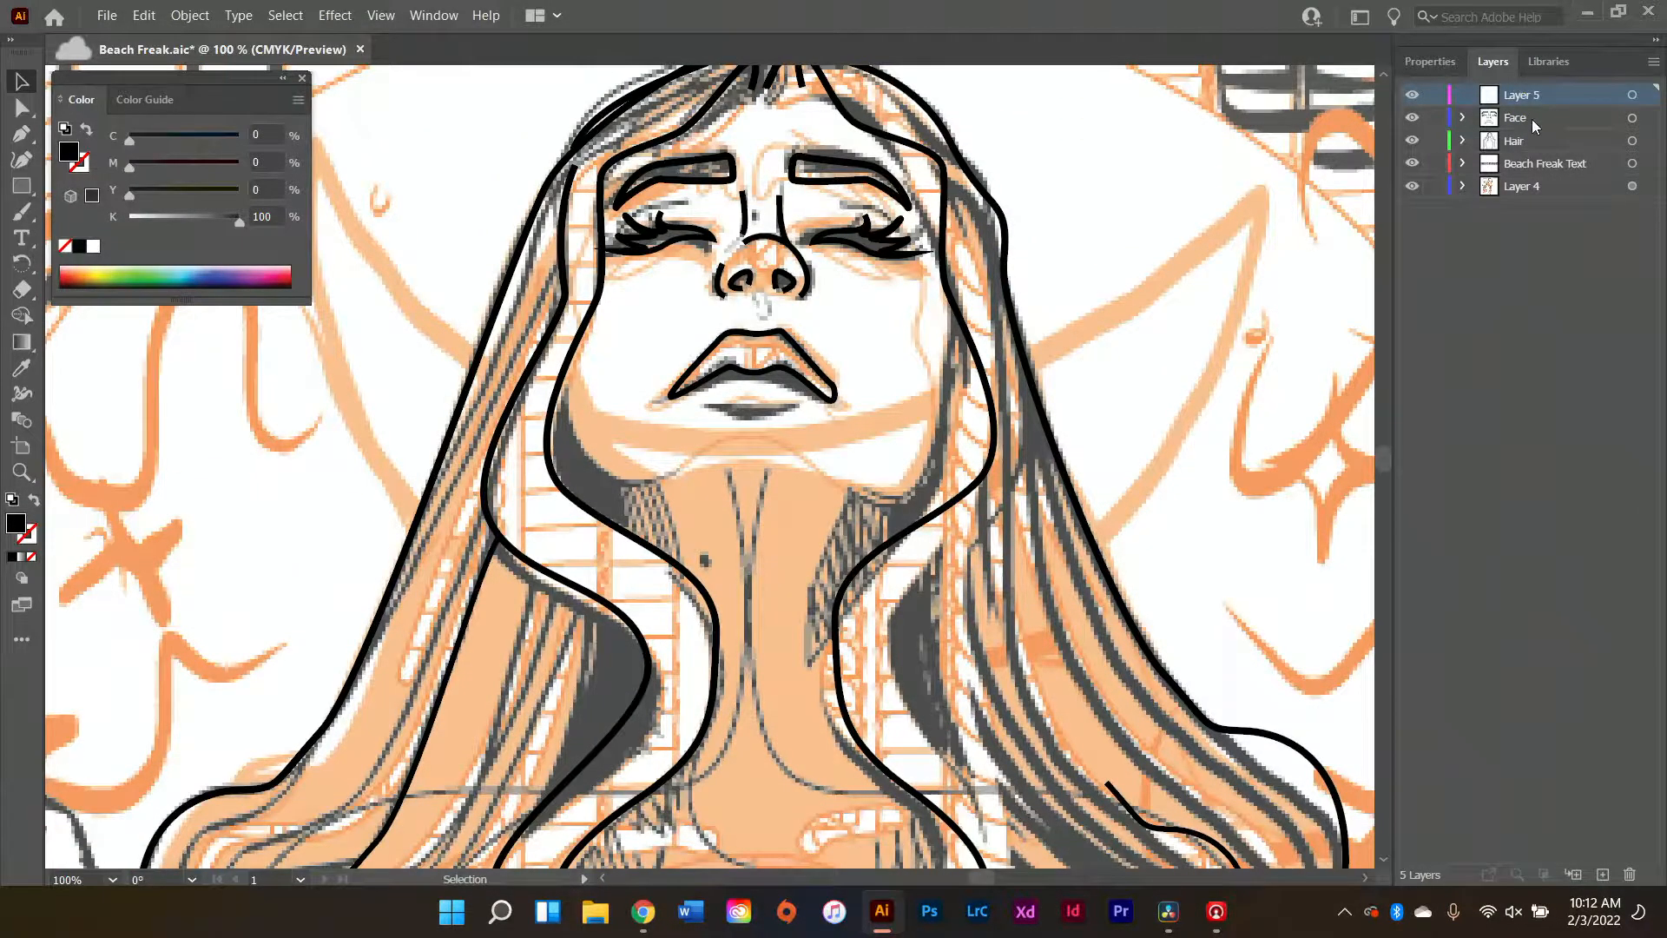
- Select all artwork on the Hair layer and enter Isolation Mode for that layer
click(1548, 145)
click(1632, 143)
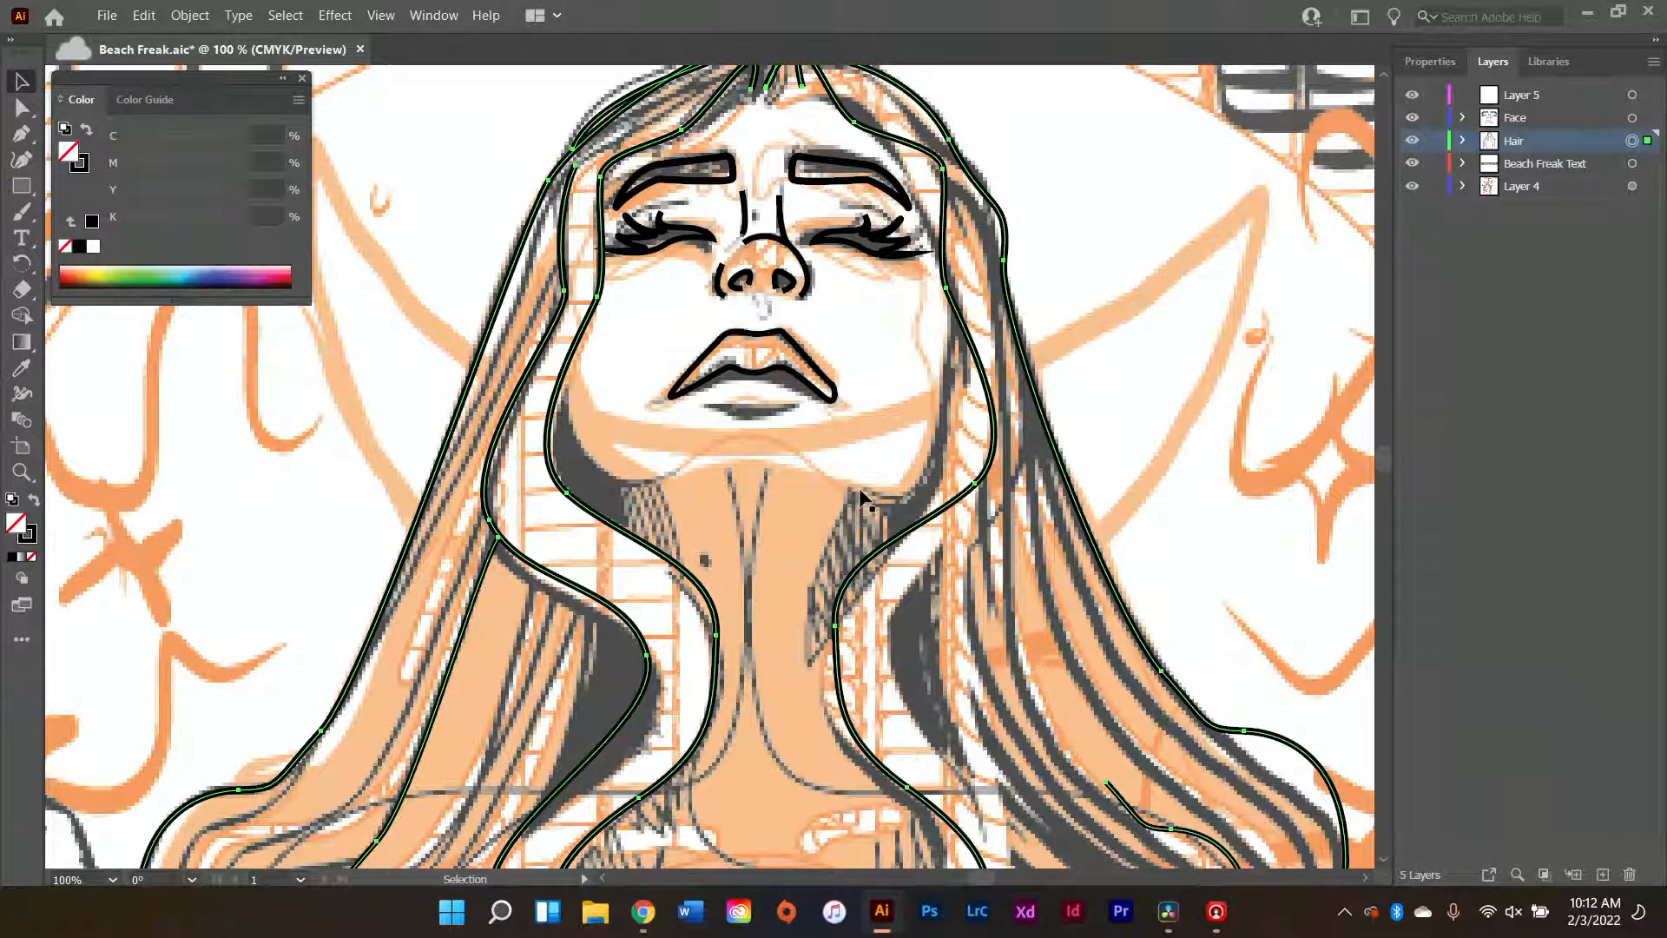
scroll(508, 769, down, 3)
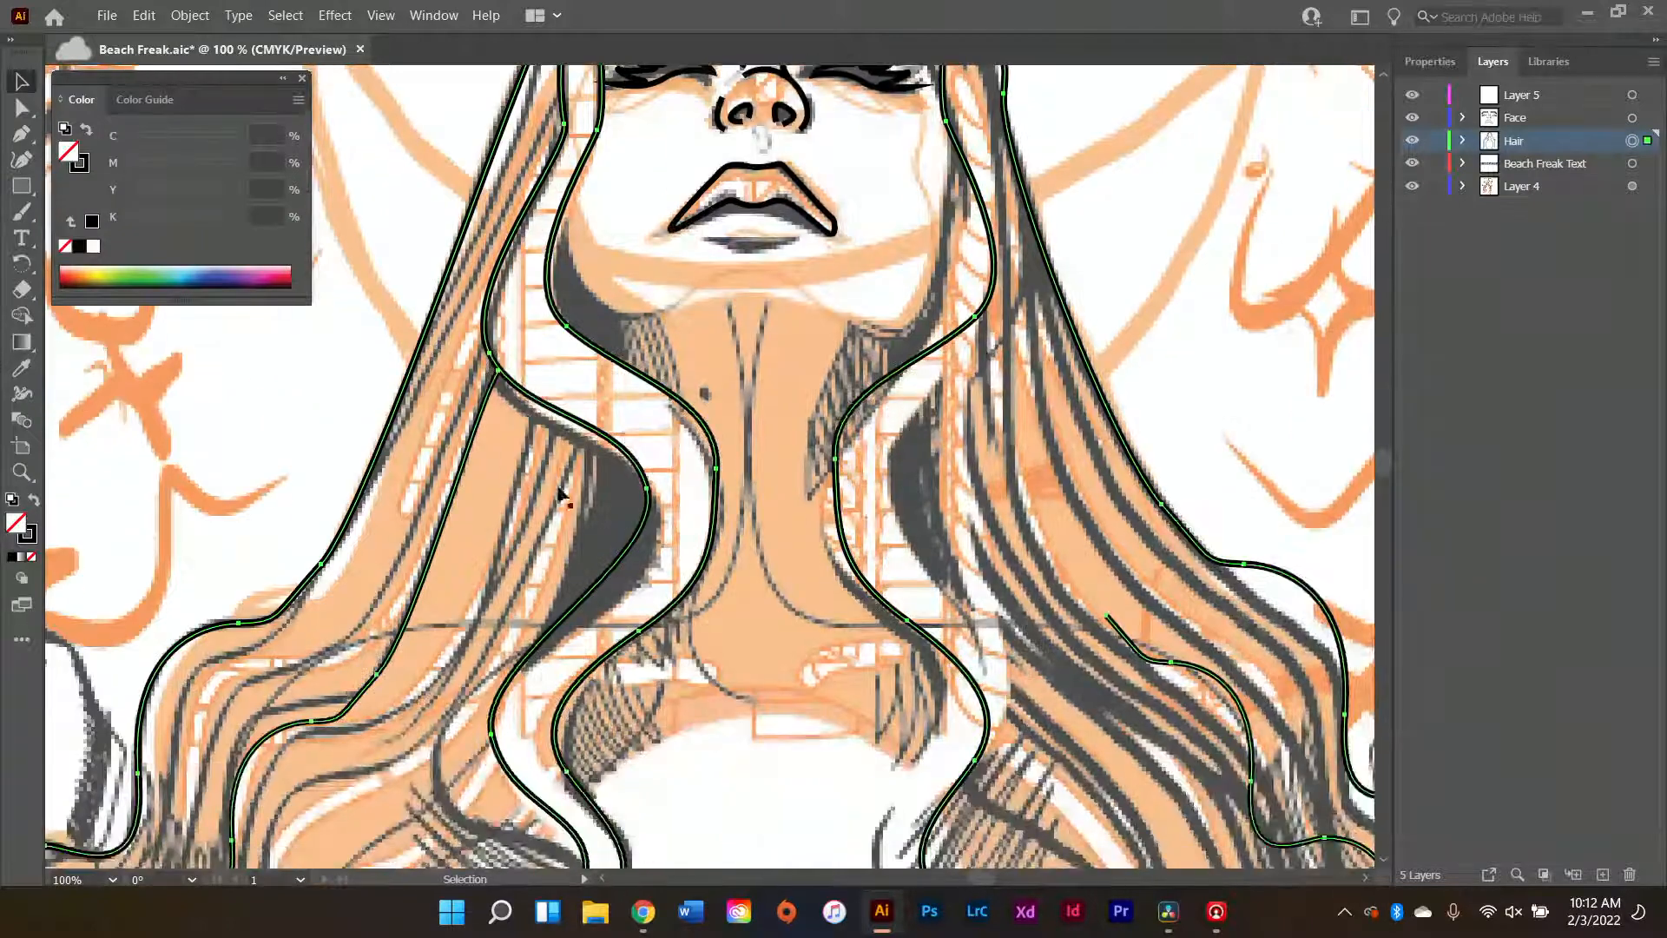
scroll(864, 548, up, 2)
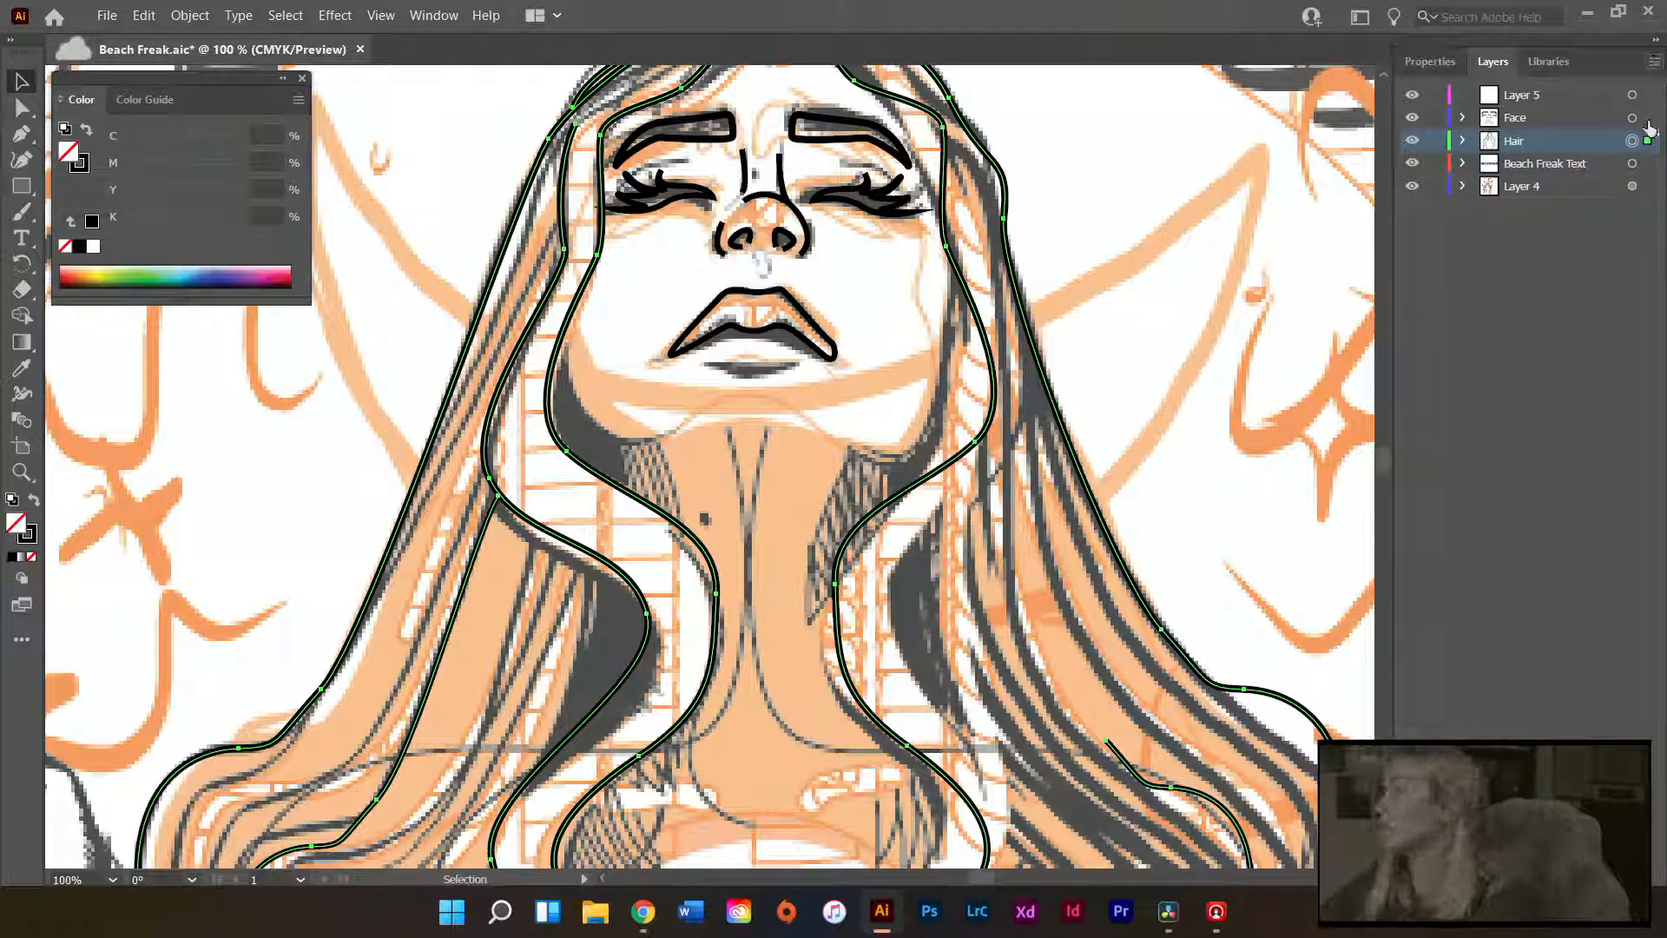
click(1654, 63)
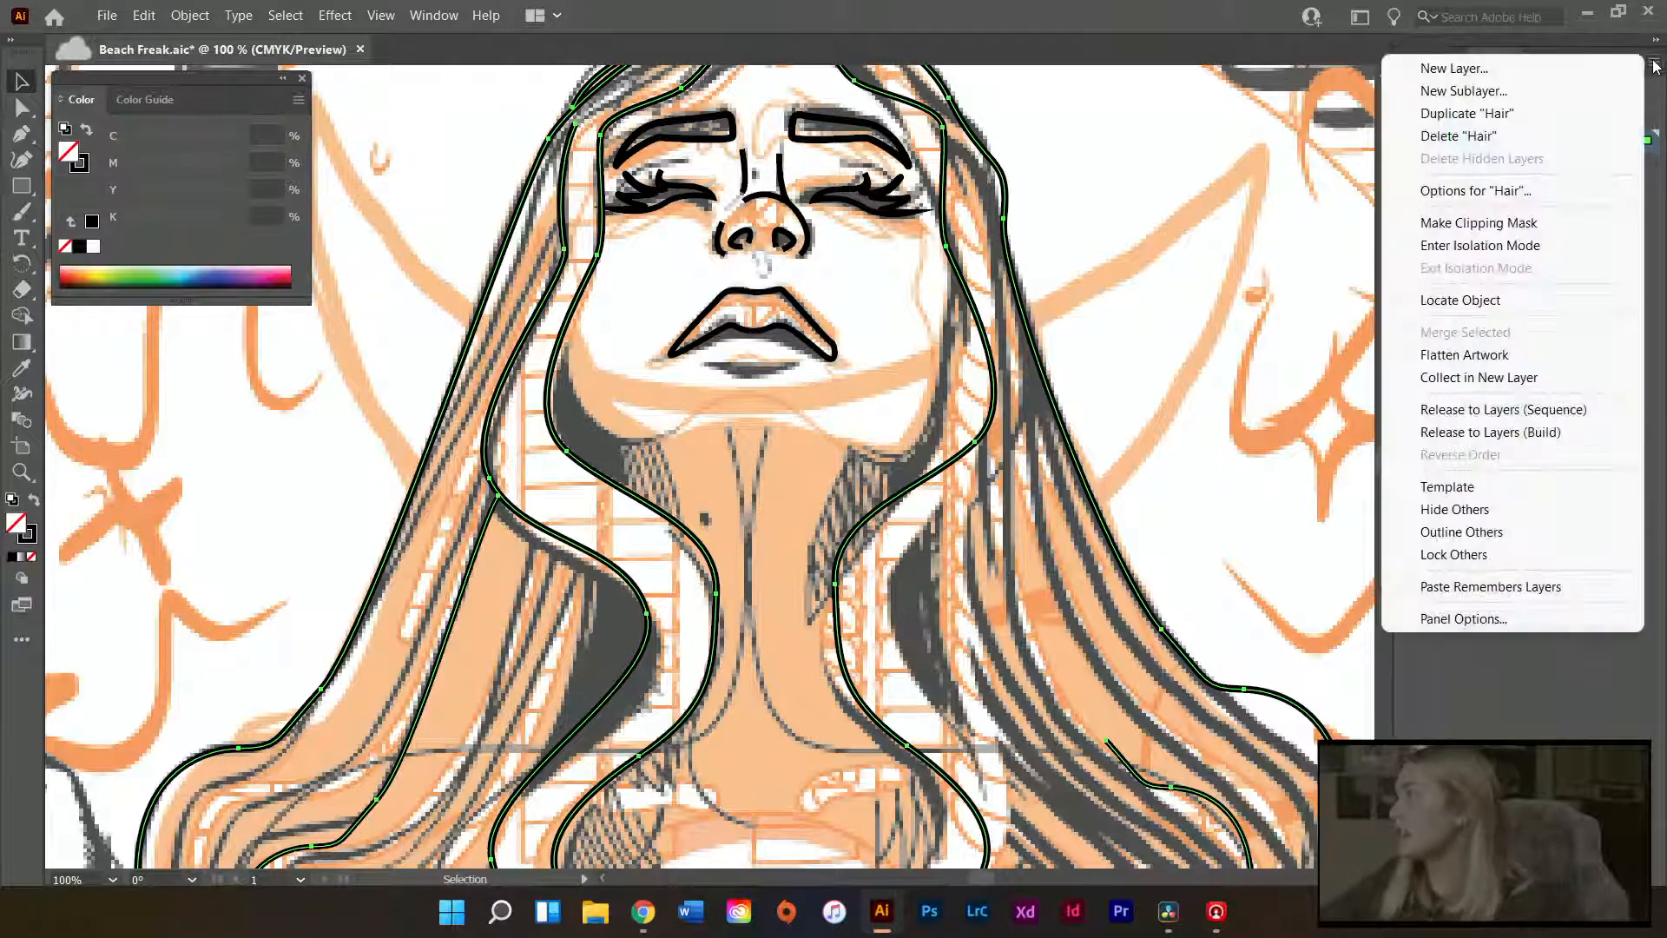
click(1548, 247)
- Draw a curved Pen path tracing the left jawline from the inner hair strand down to beneath the chin
scroll(904, 486, up, 4)
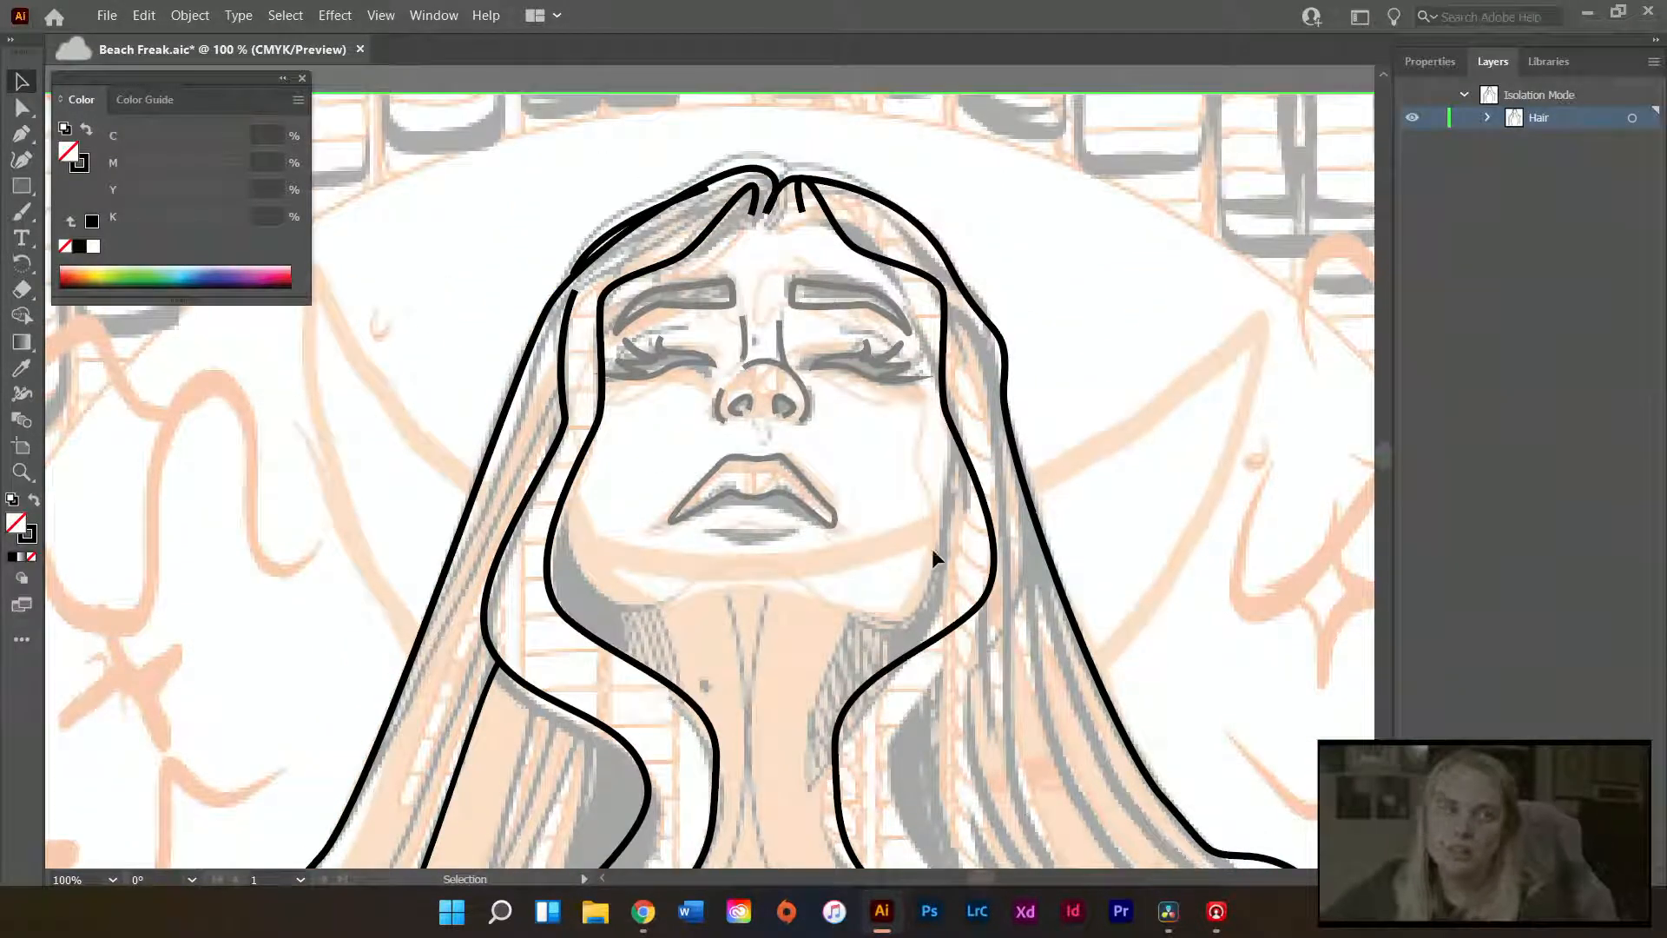
scroll(988, 481, up, 1)
scroll(738, 434, down, 3)
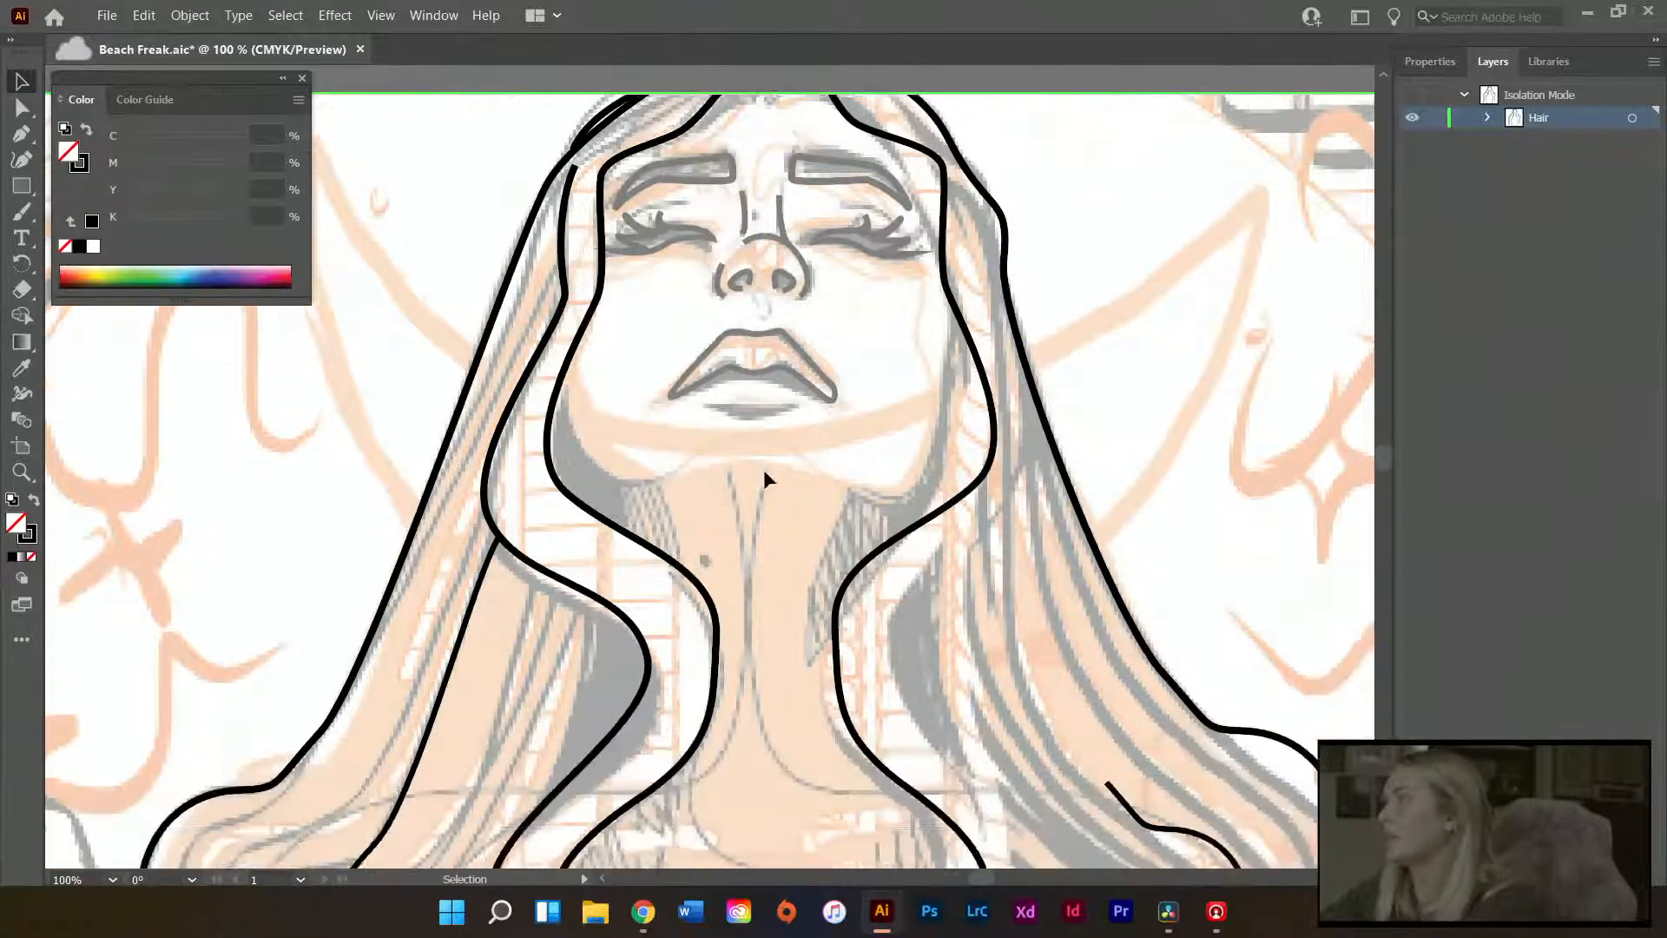
scroll(763, 499, down, 4)
key(p)
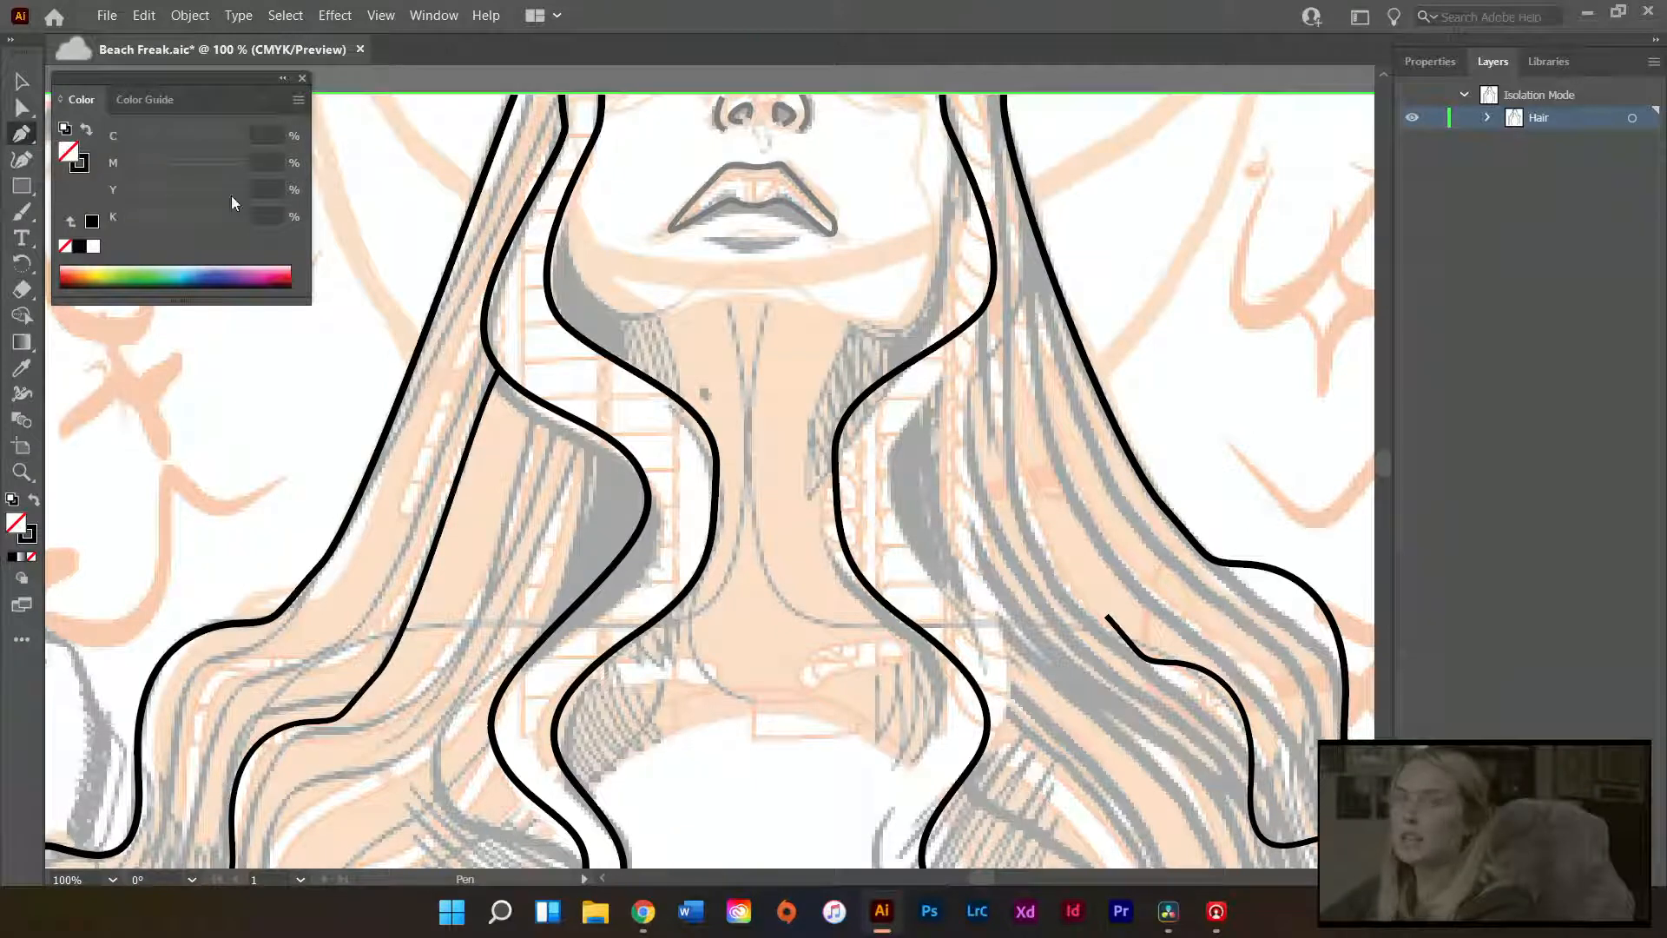
scroll(884, 395, up, 2)
scroll(884, 395, up, 2)
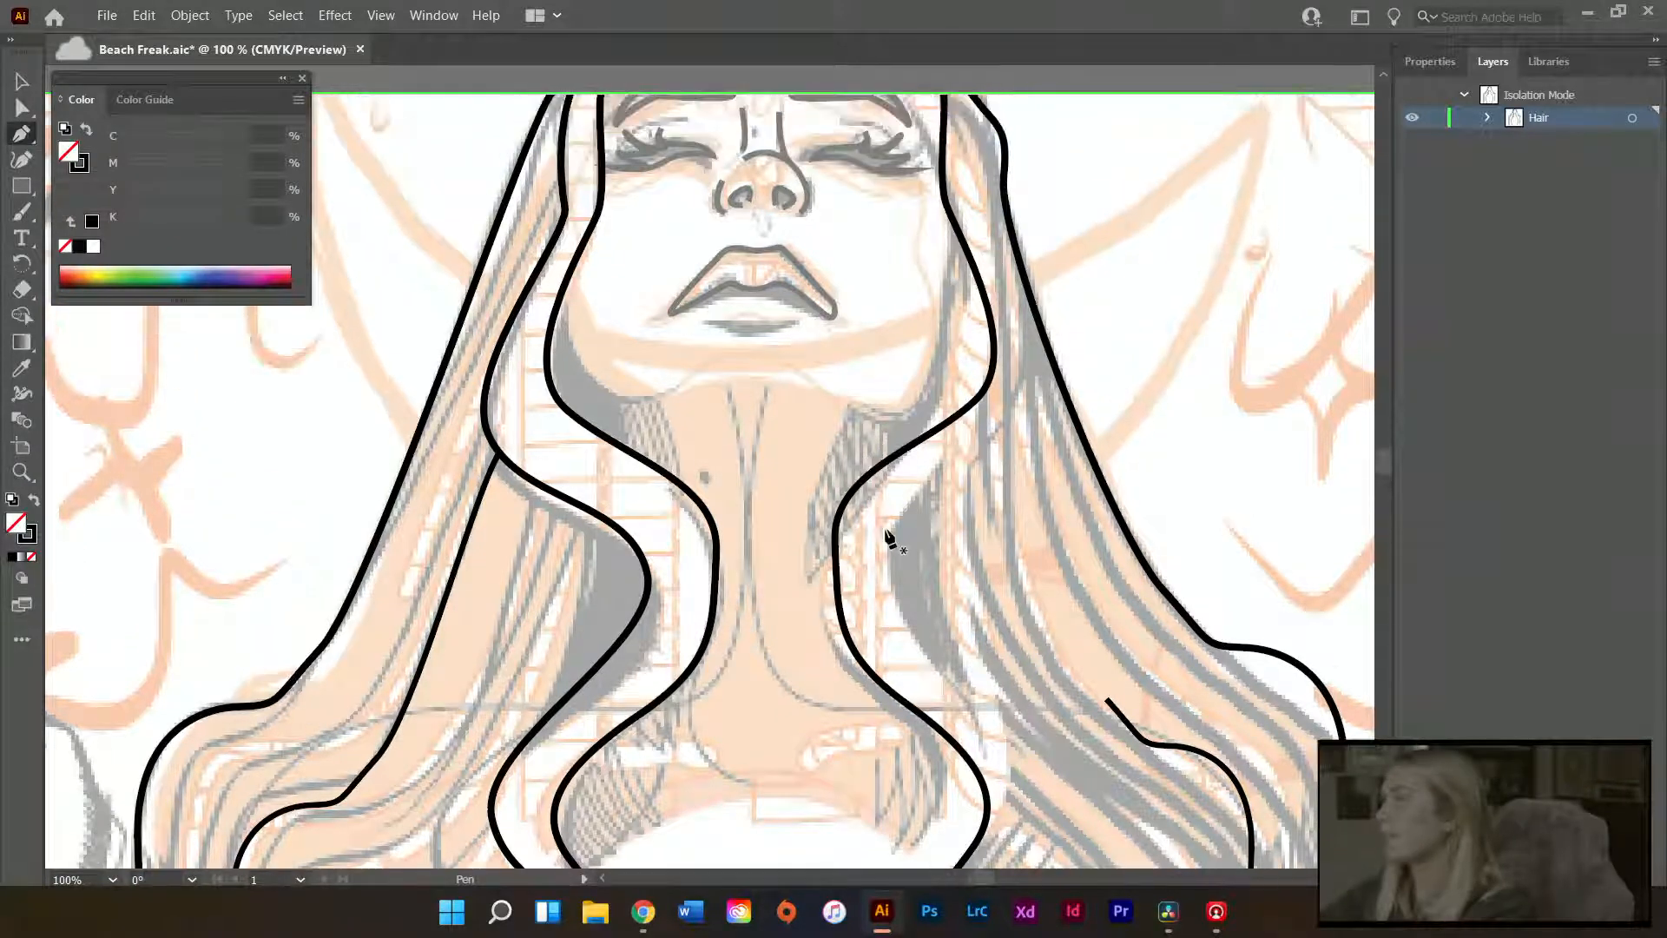
key(alt)
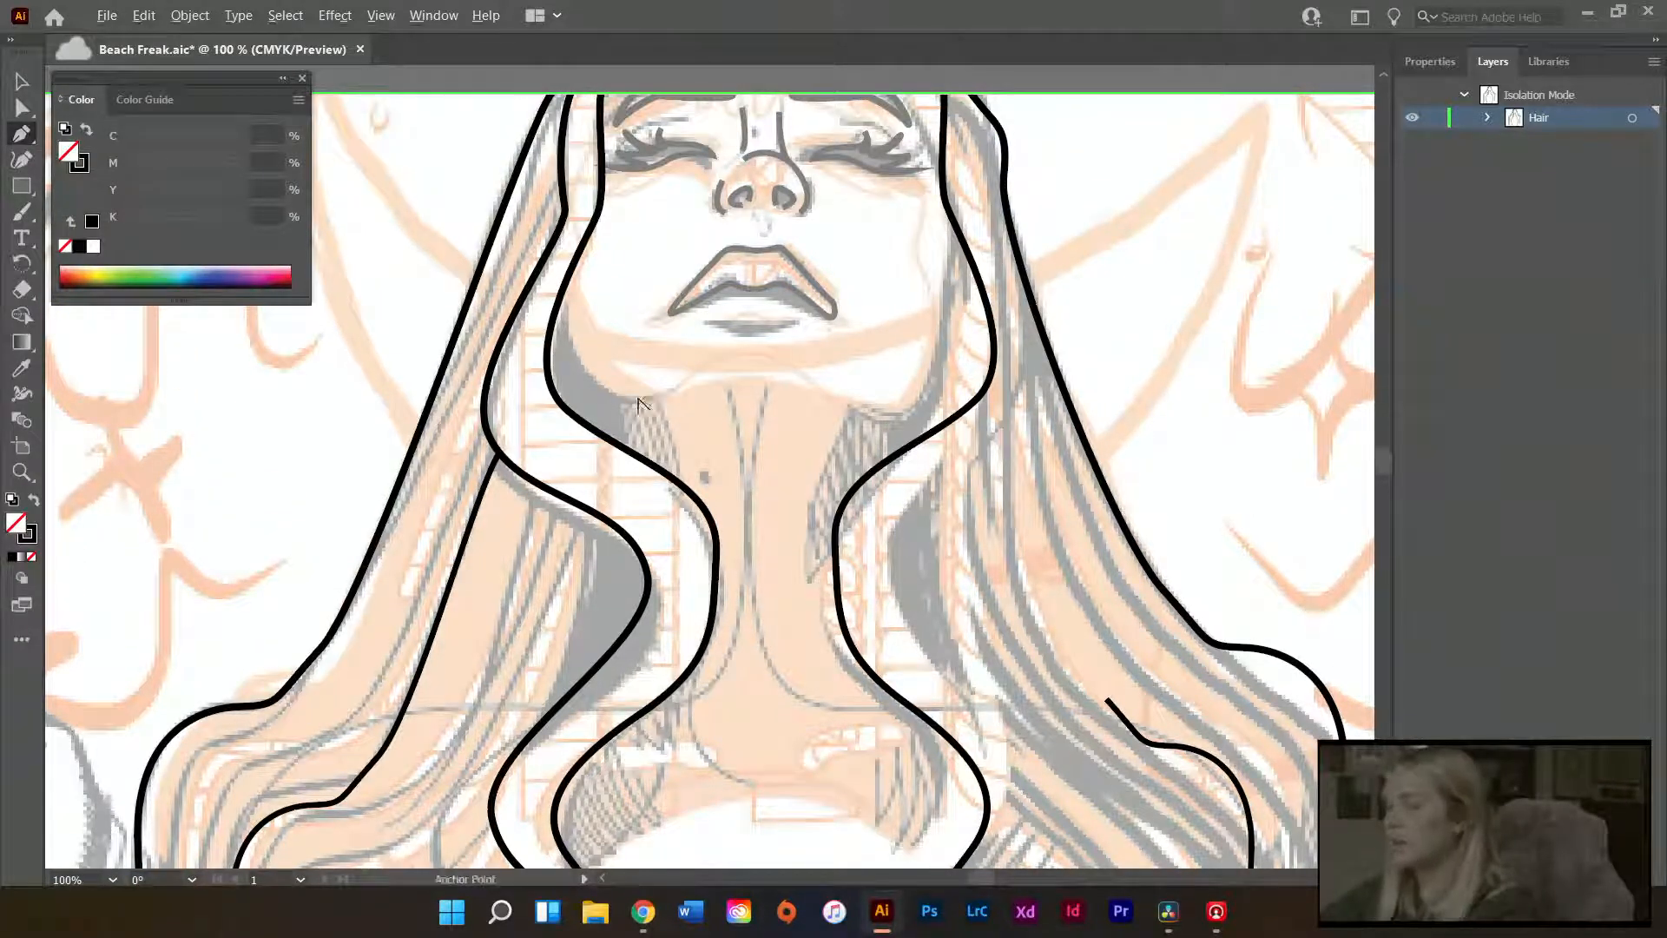
scroll(638, 404, up, 3)
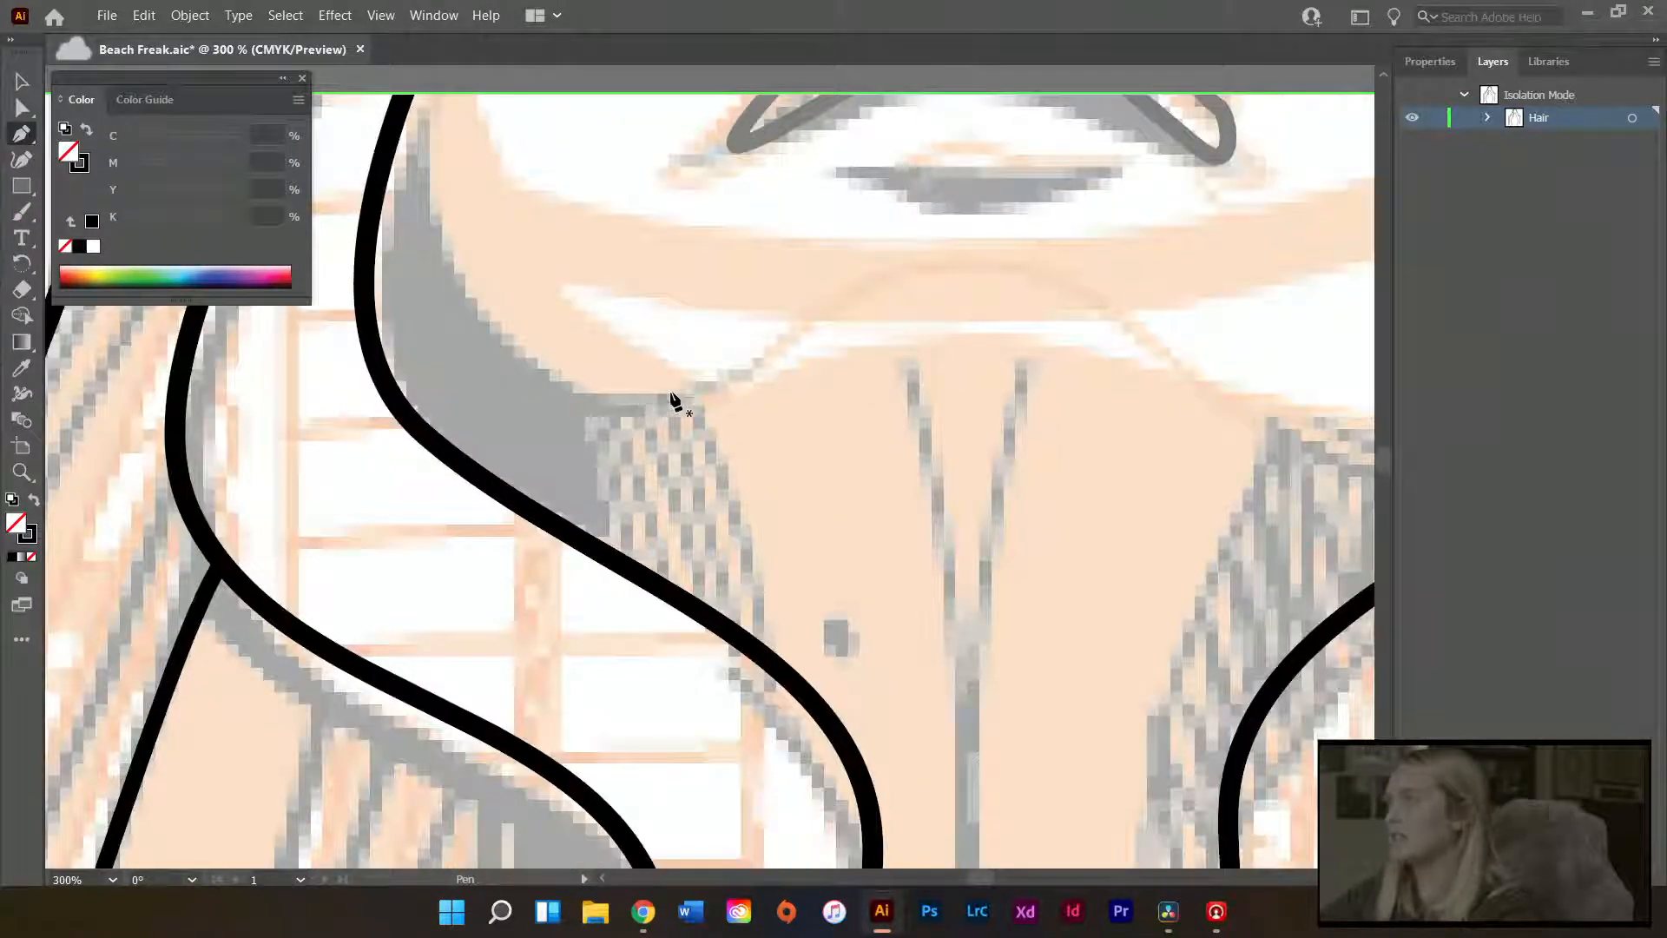
scroll(686, 386, up, 3)
scroll(686, 383, up, 5)
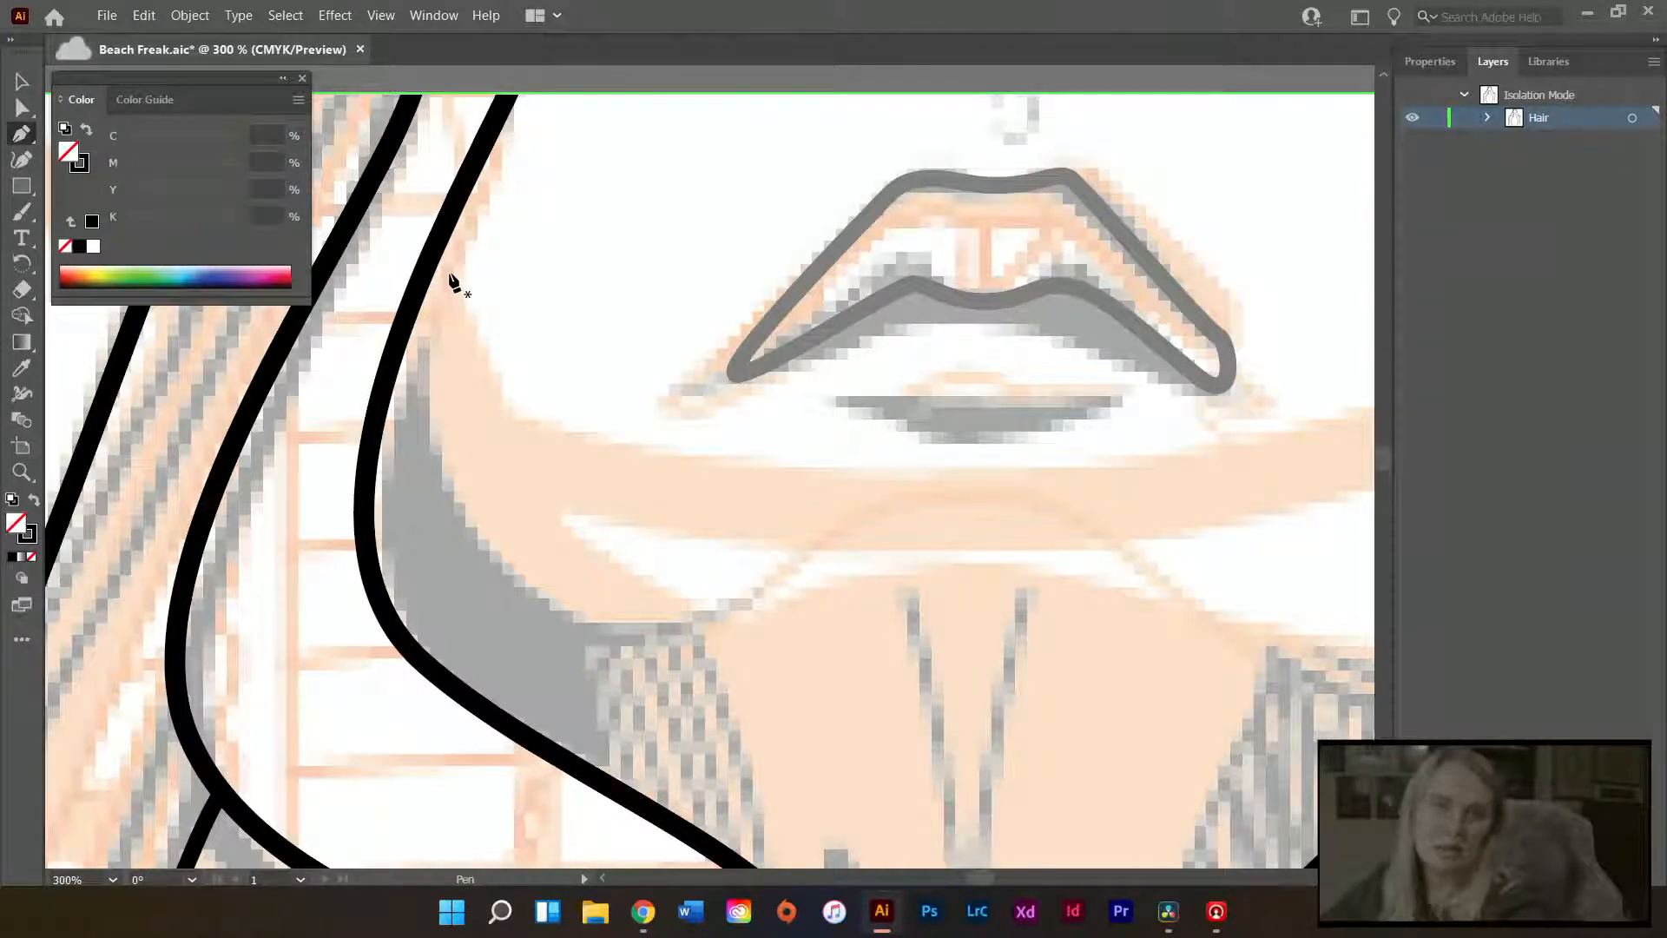
click(446, 222)
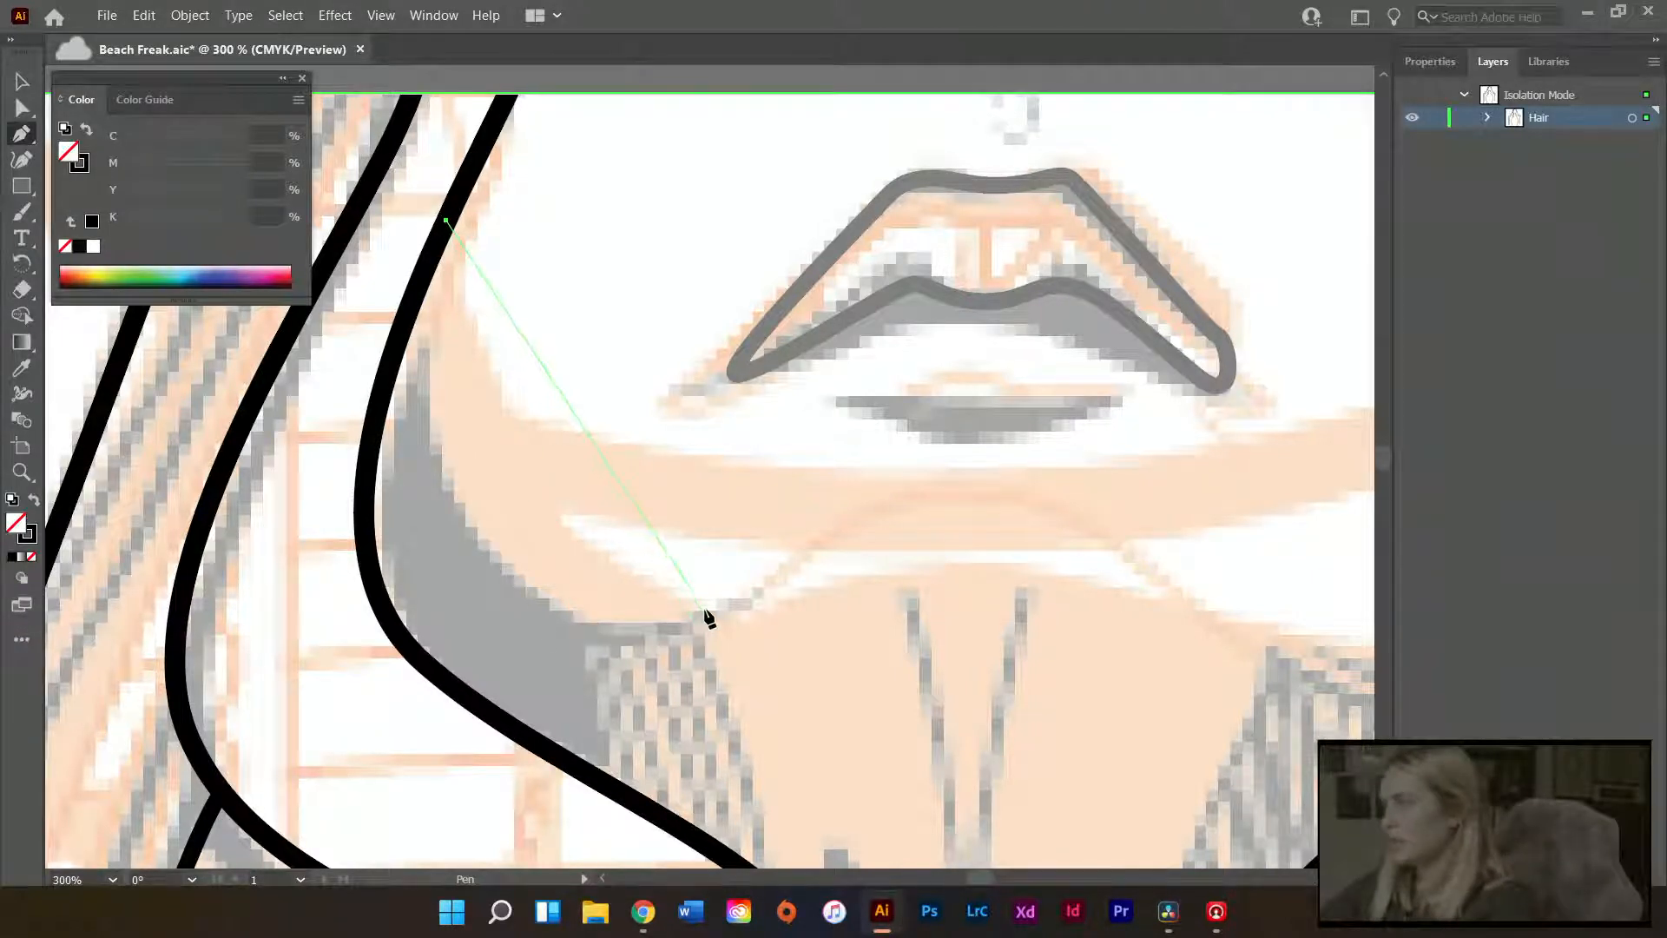
drag(692, 623, 1065, 601)
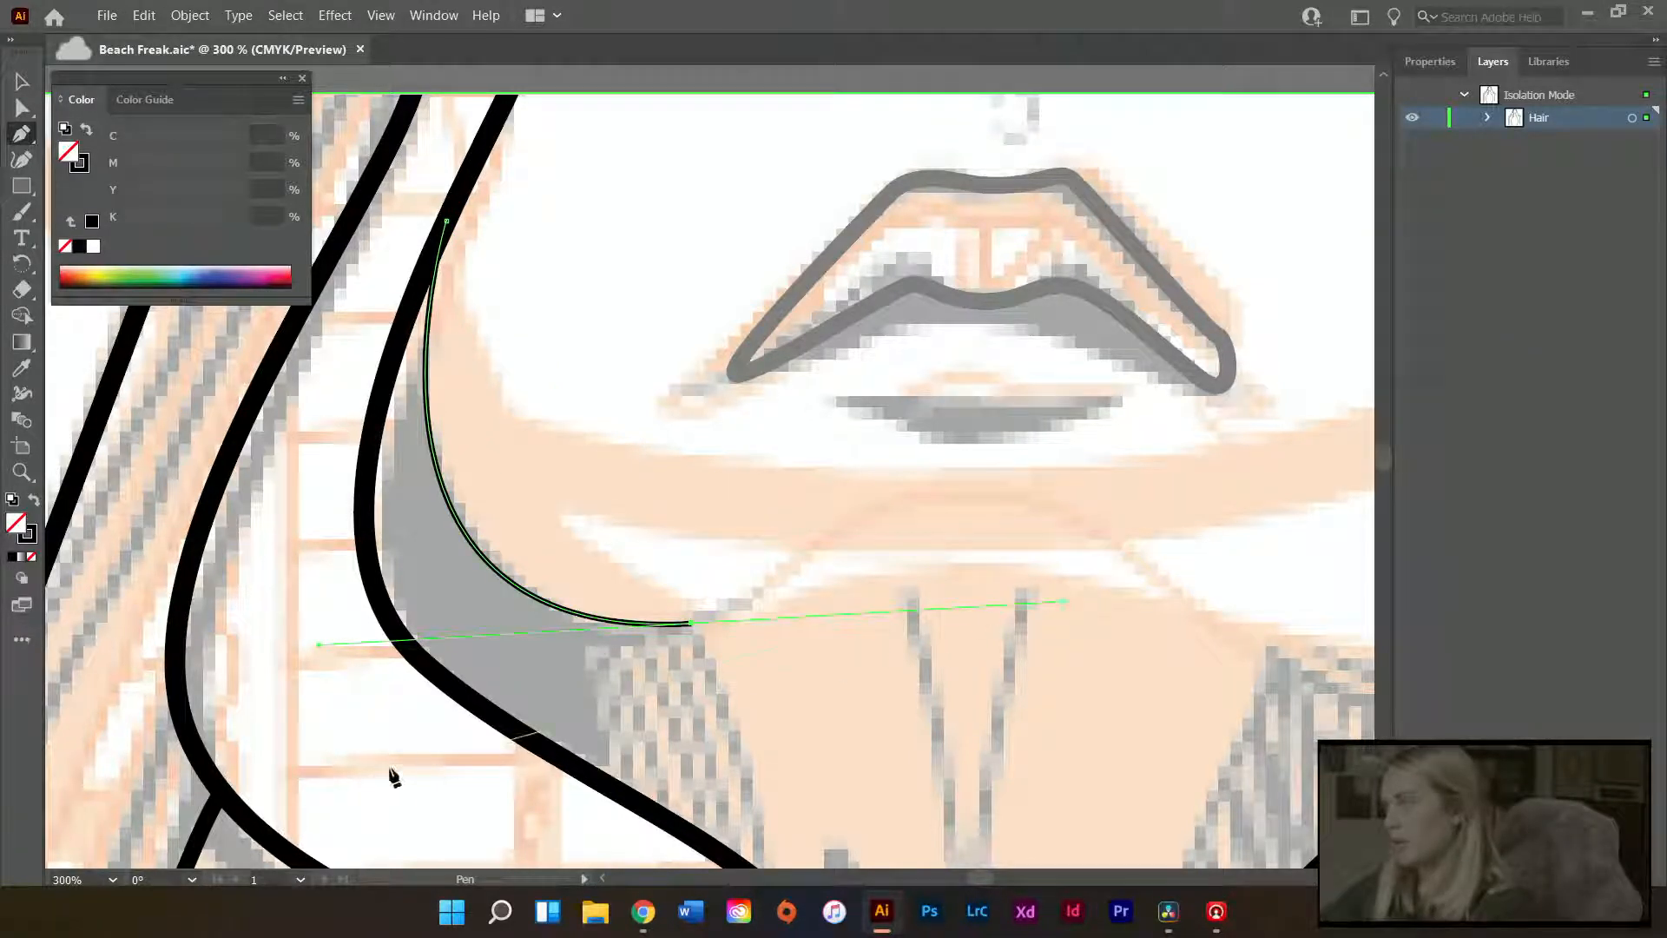
key(a)
click(647, 484)
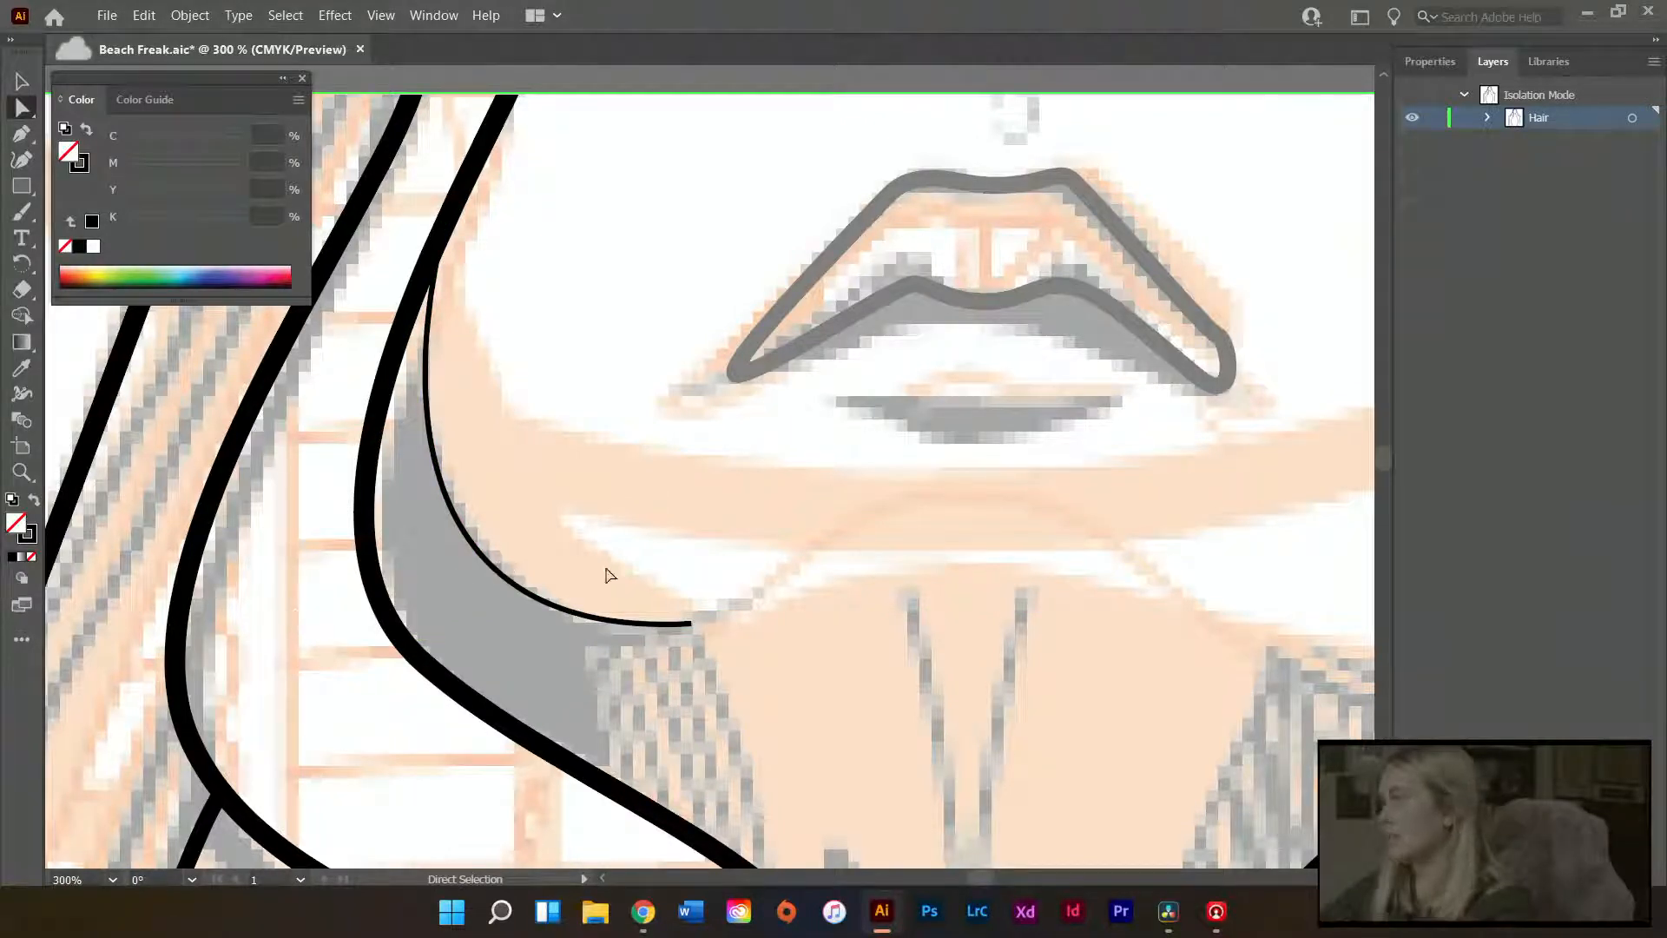
- Nudge the new jawline curve slightly downward over the sketch
scroll(671, 574, down, 1)
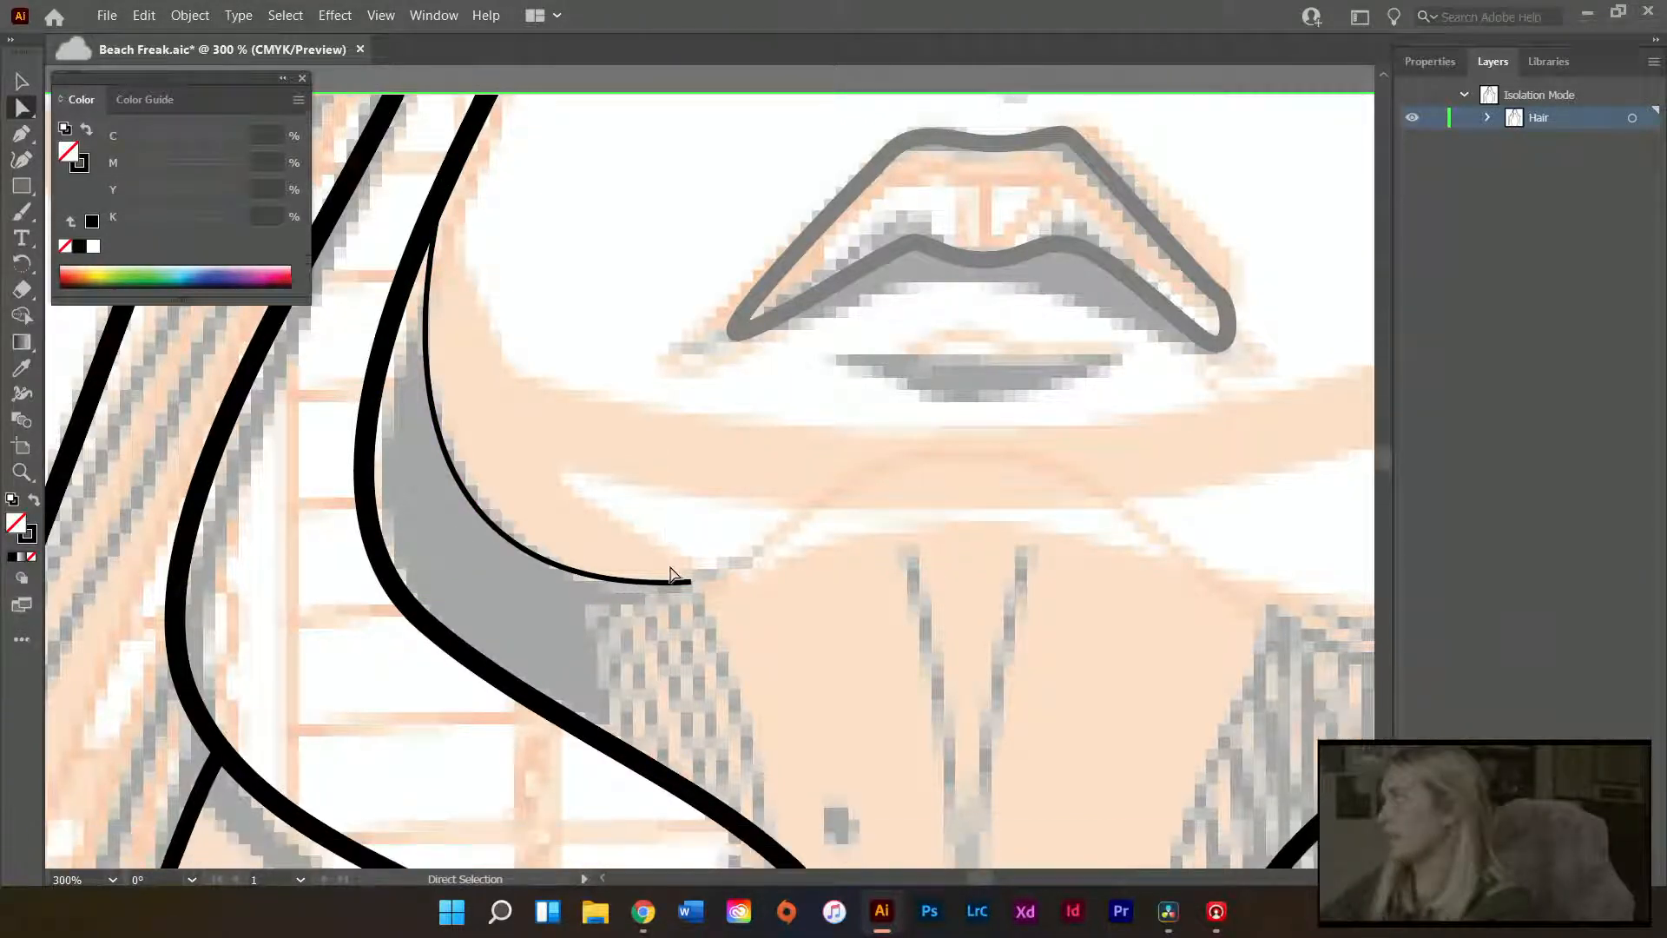
click(572, 575)
scroll(830, 560, up, 1)
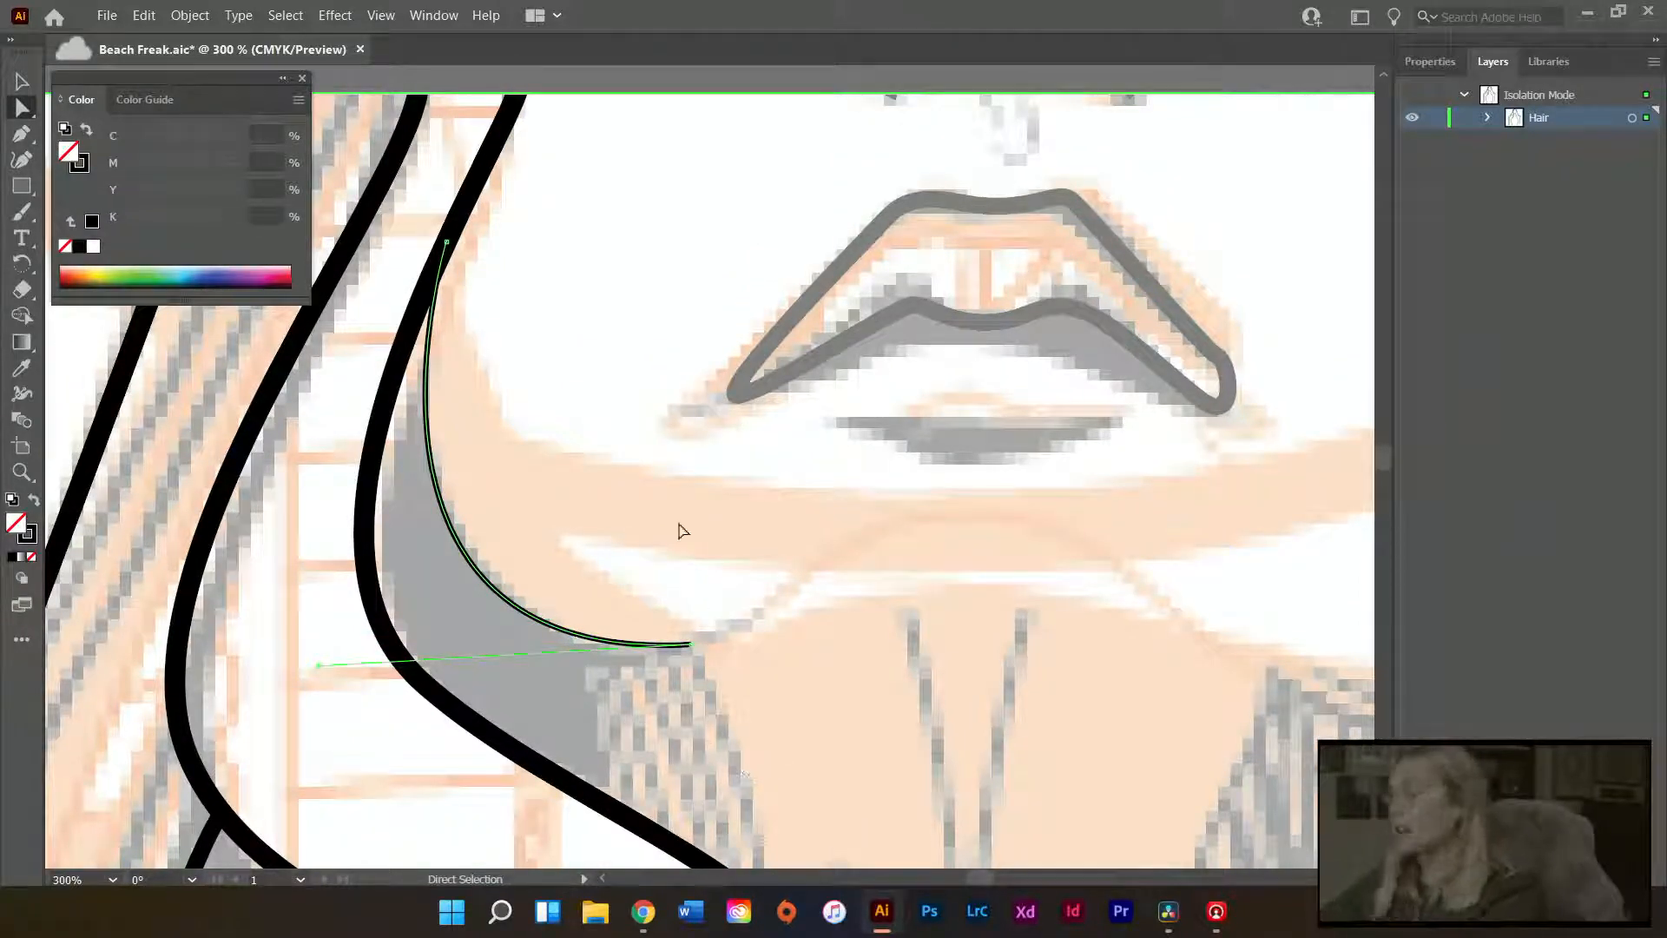
click(670, 499)
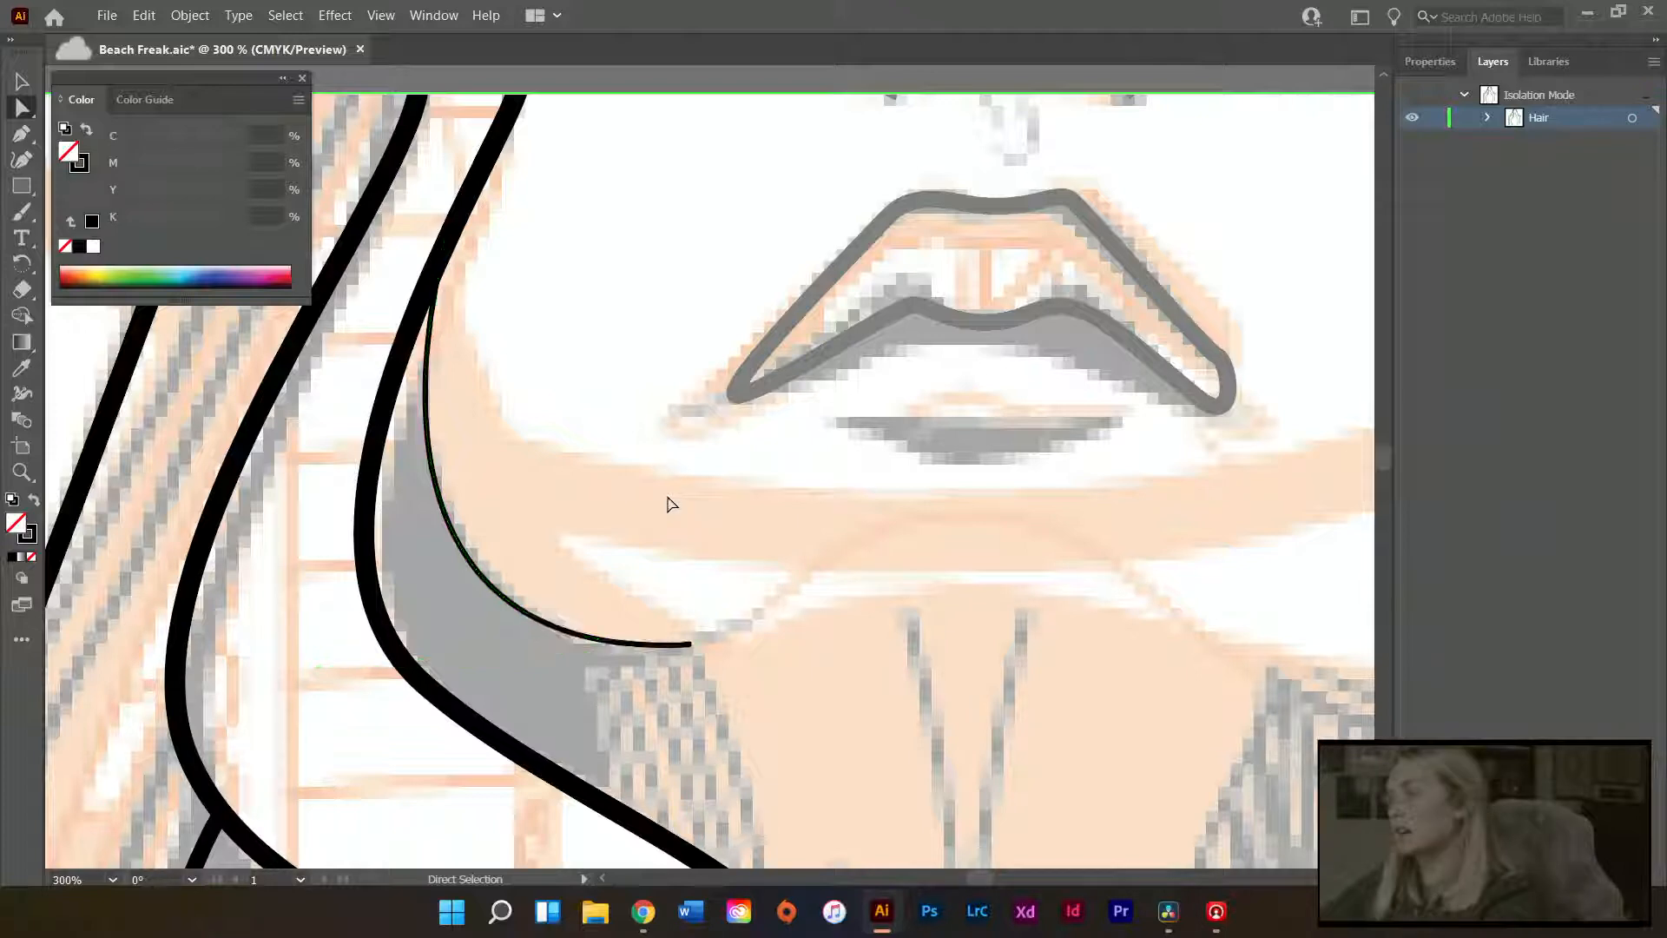
click(22, 87)
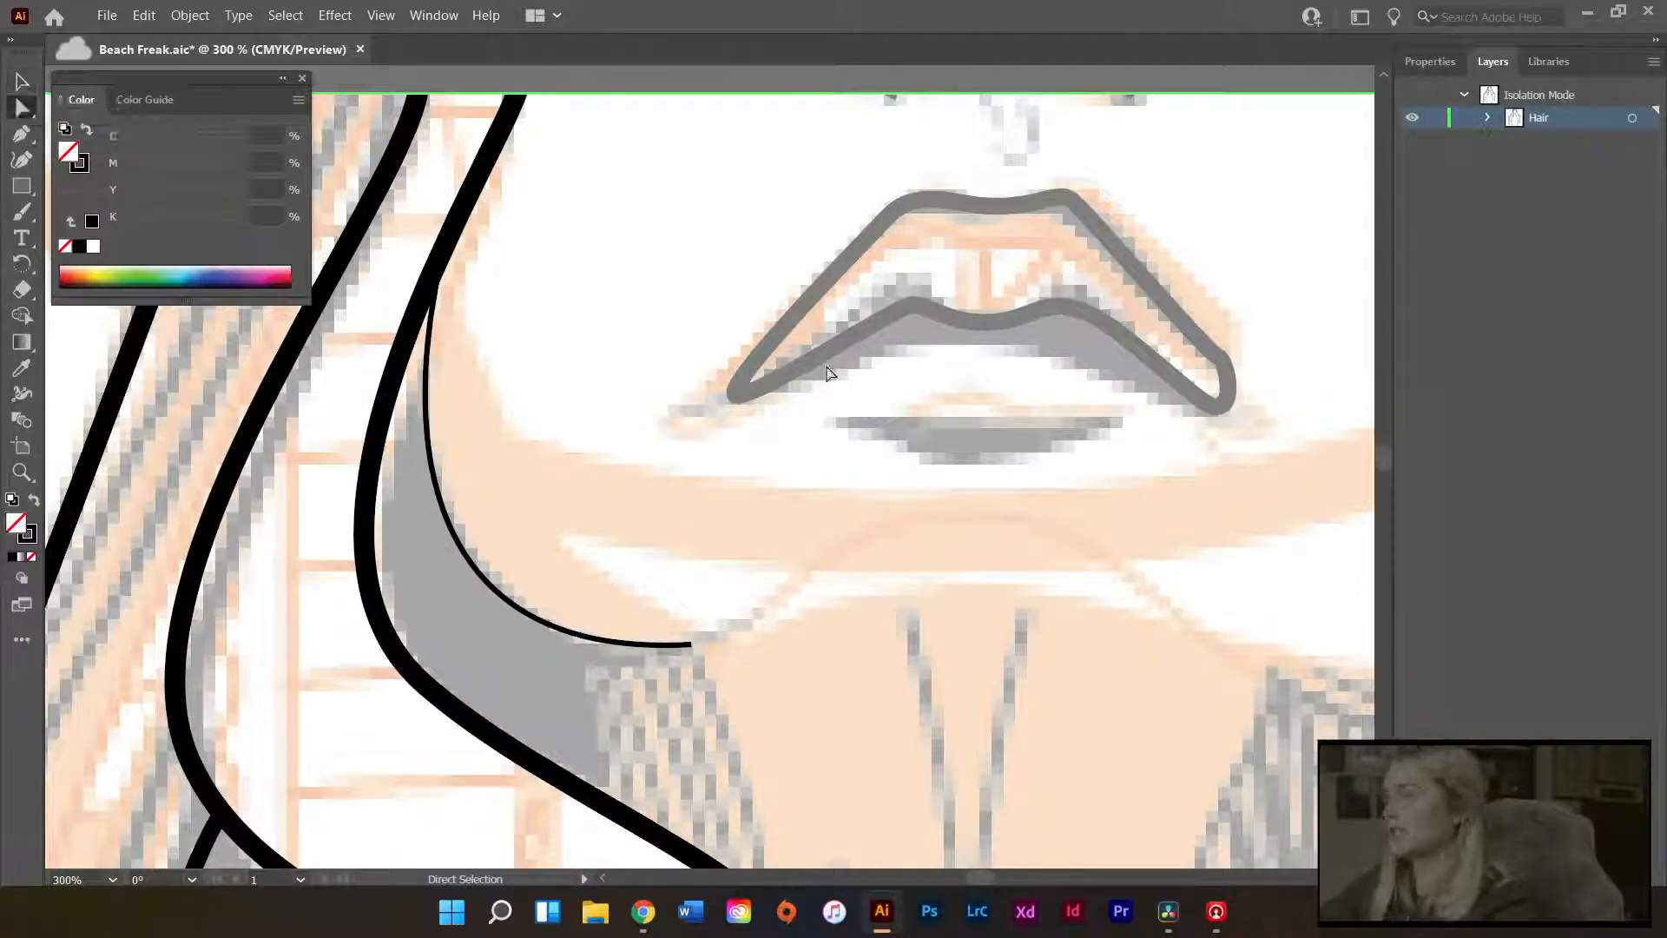
mouse_move(454, 544)
mouse_down()
mouse_move(577, 502)
mouse_move(458, 564)
mouse_move(454, 549)
mouse_up()
key(a)
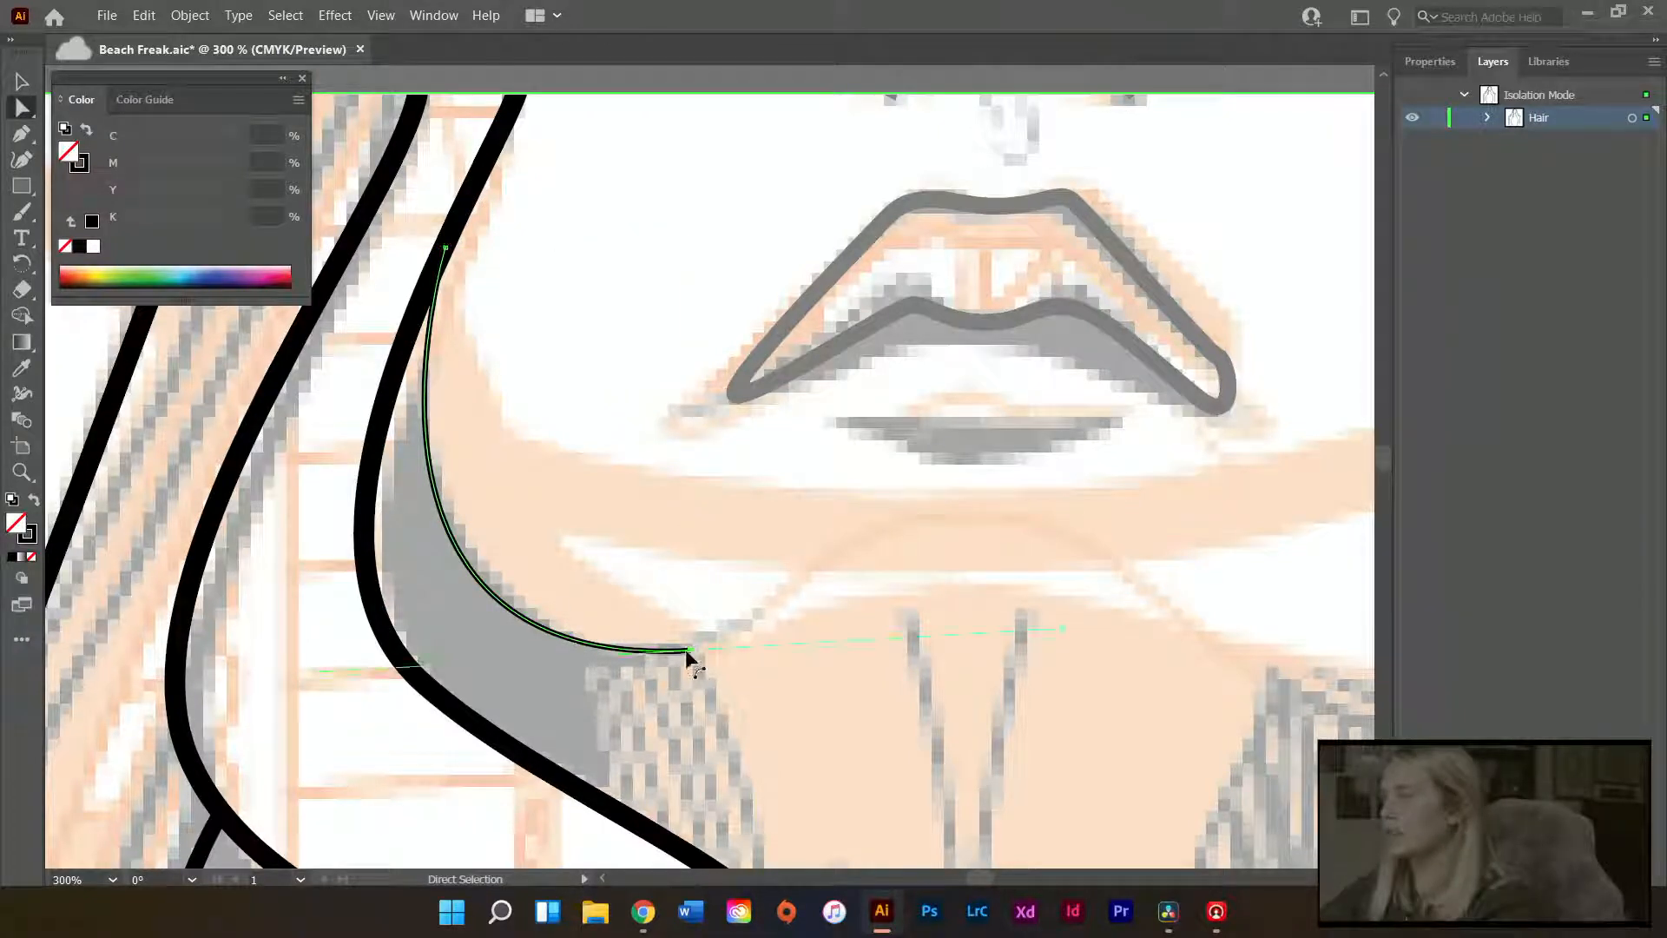
- Try to shift the jawline curve's chin-end anchor slightly up towards the chin, and undo the move
mouse_move(690, 651)
mouse_down()
mouse_move(700, 688)
mouse_move(683, 668)
mouse_move(699, 642)
mouse_up()
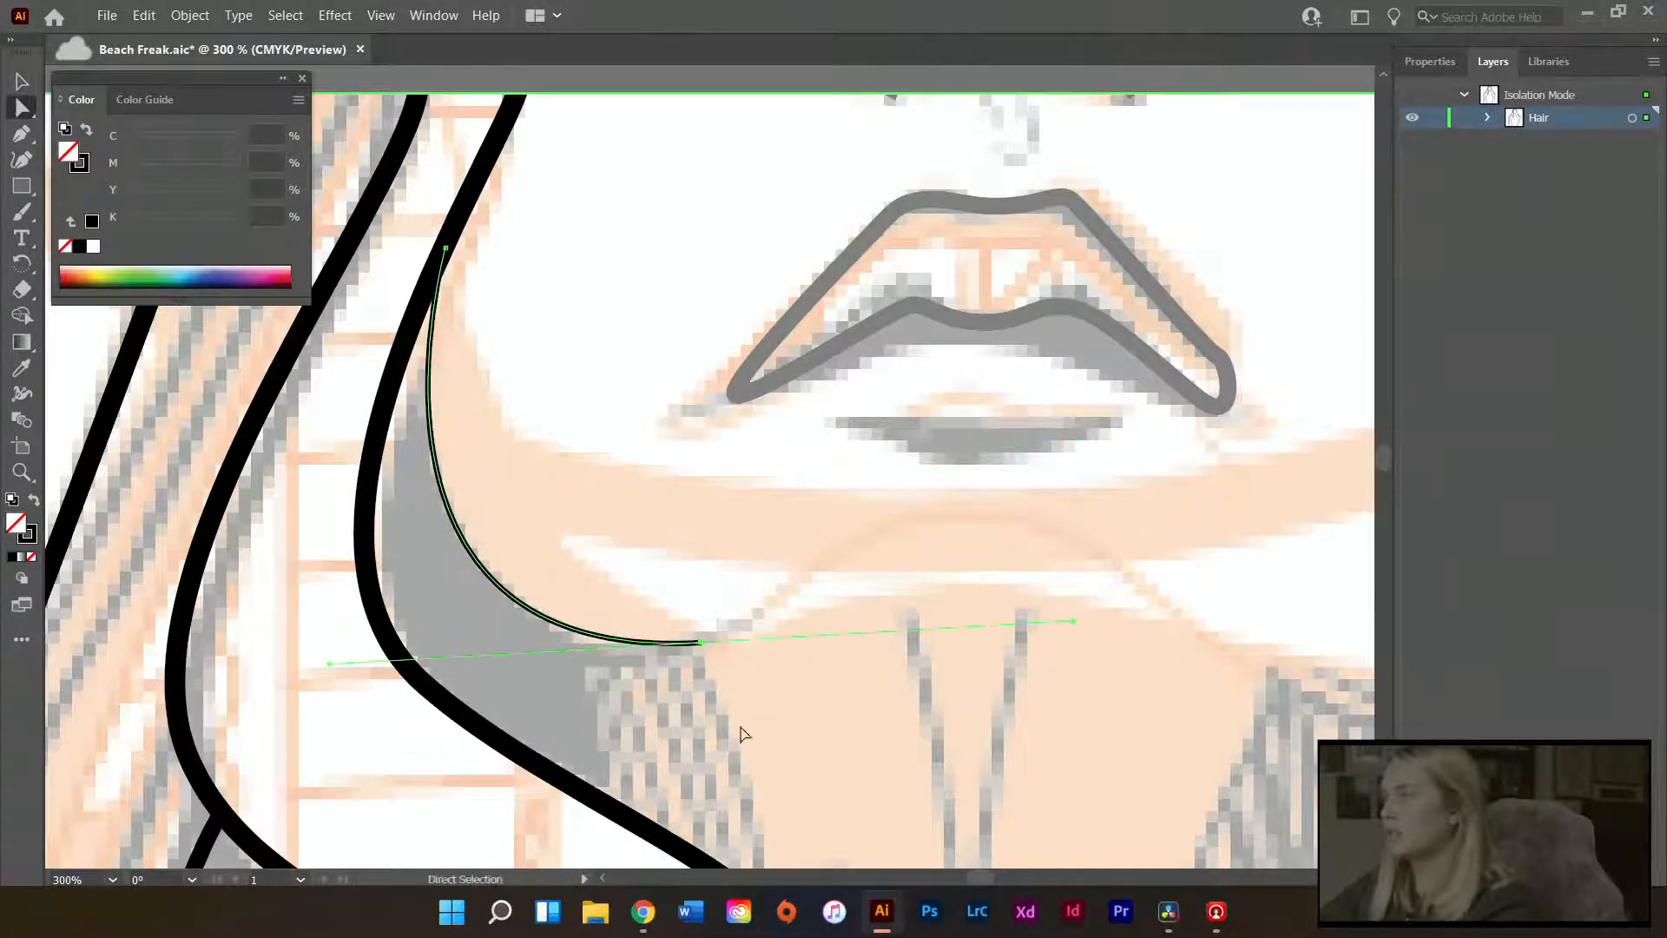
key(ctrl+z)
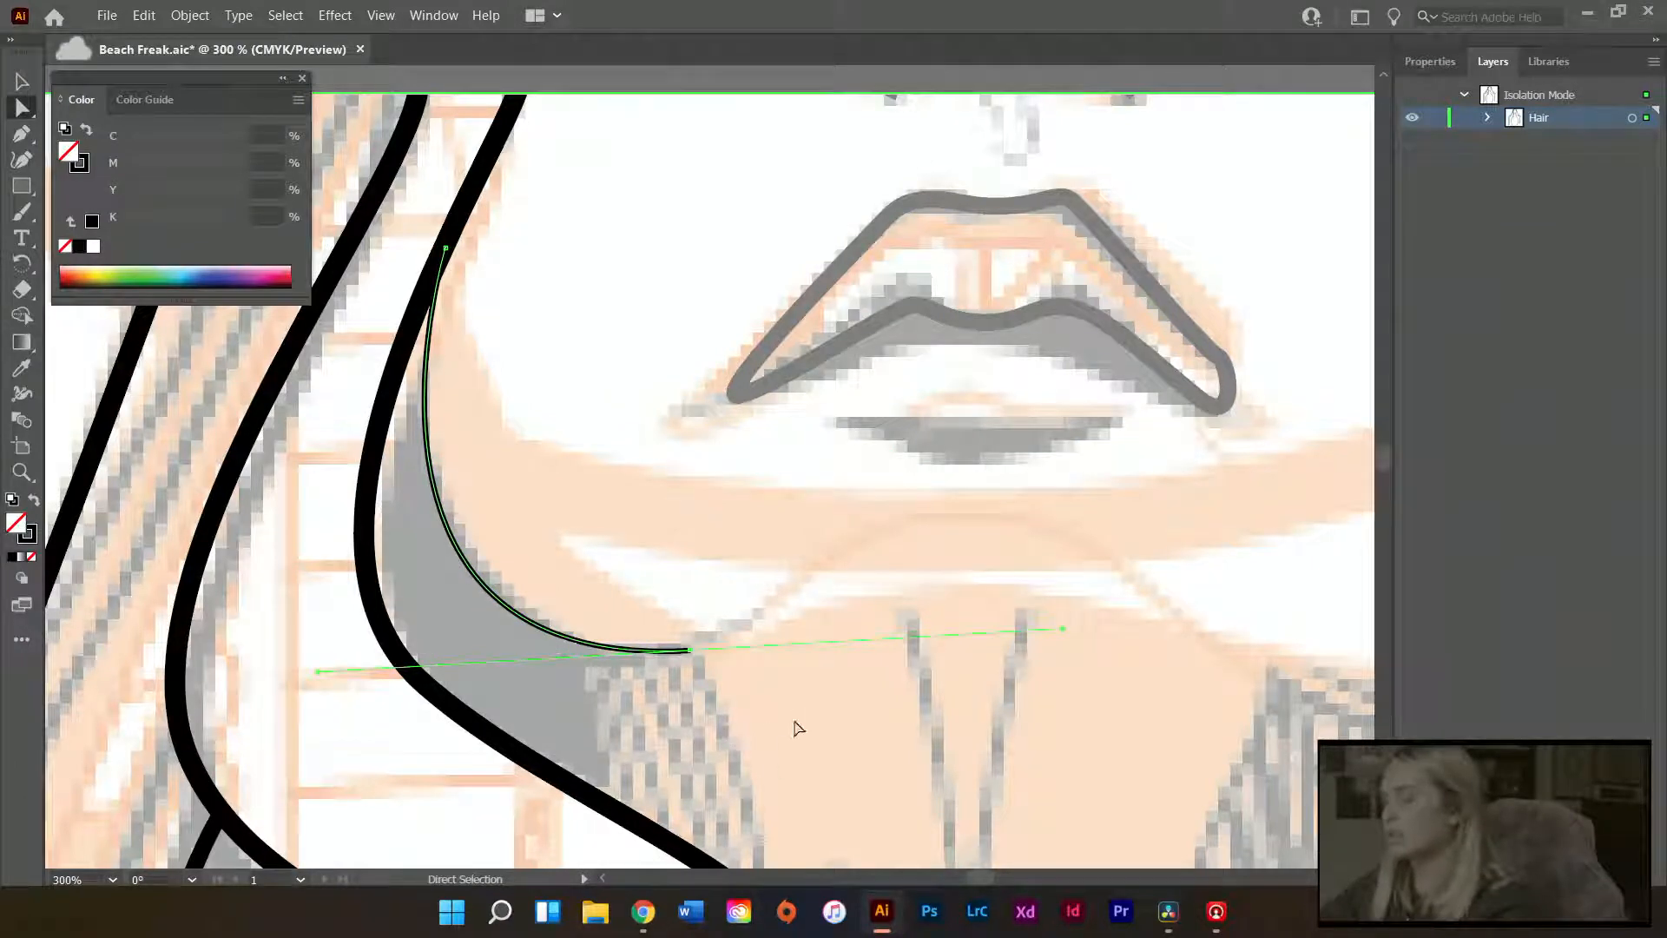
click(734, 742)
- Draw a short curved Pen path from the jawline down to the hair strand along the edge of the solid neck shadow
scroll(738, 564, down, 3)
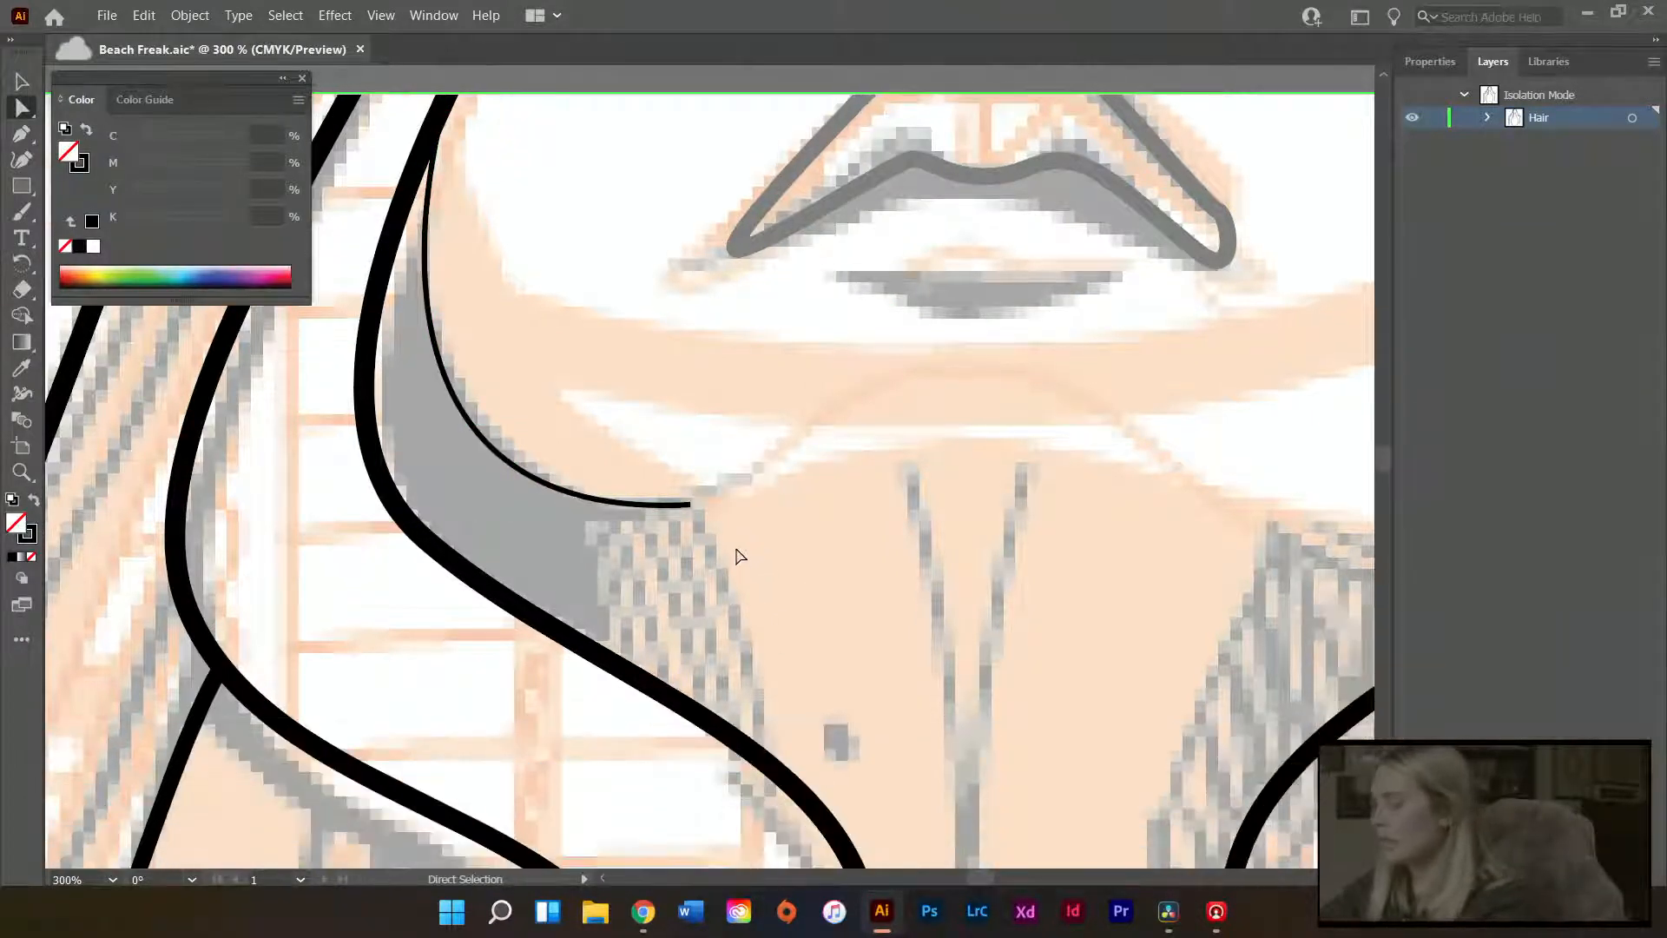
key(p)
scroll(591, 539, up, 1)
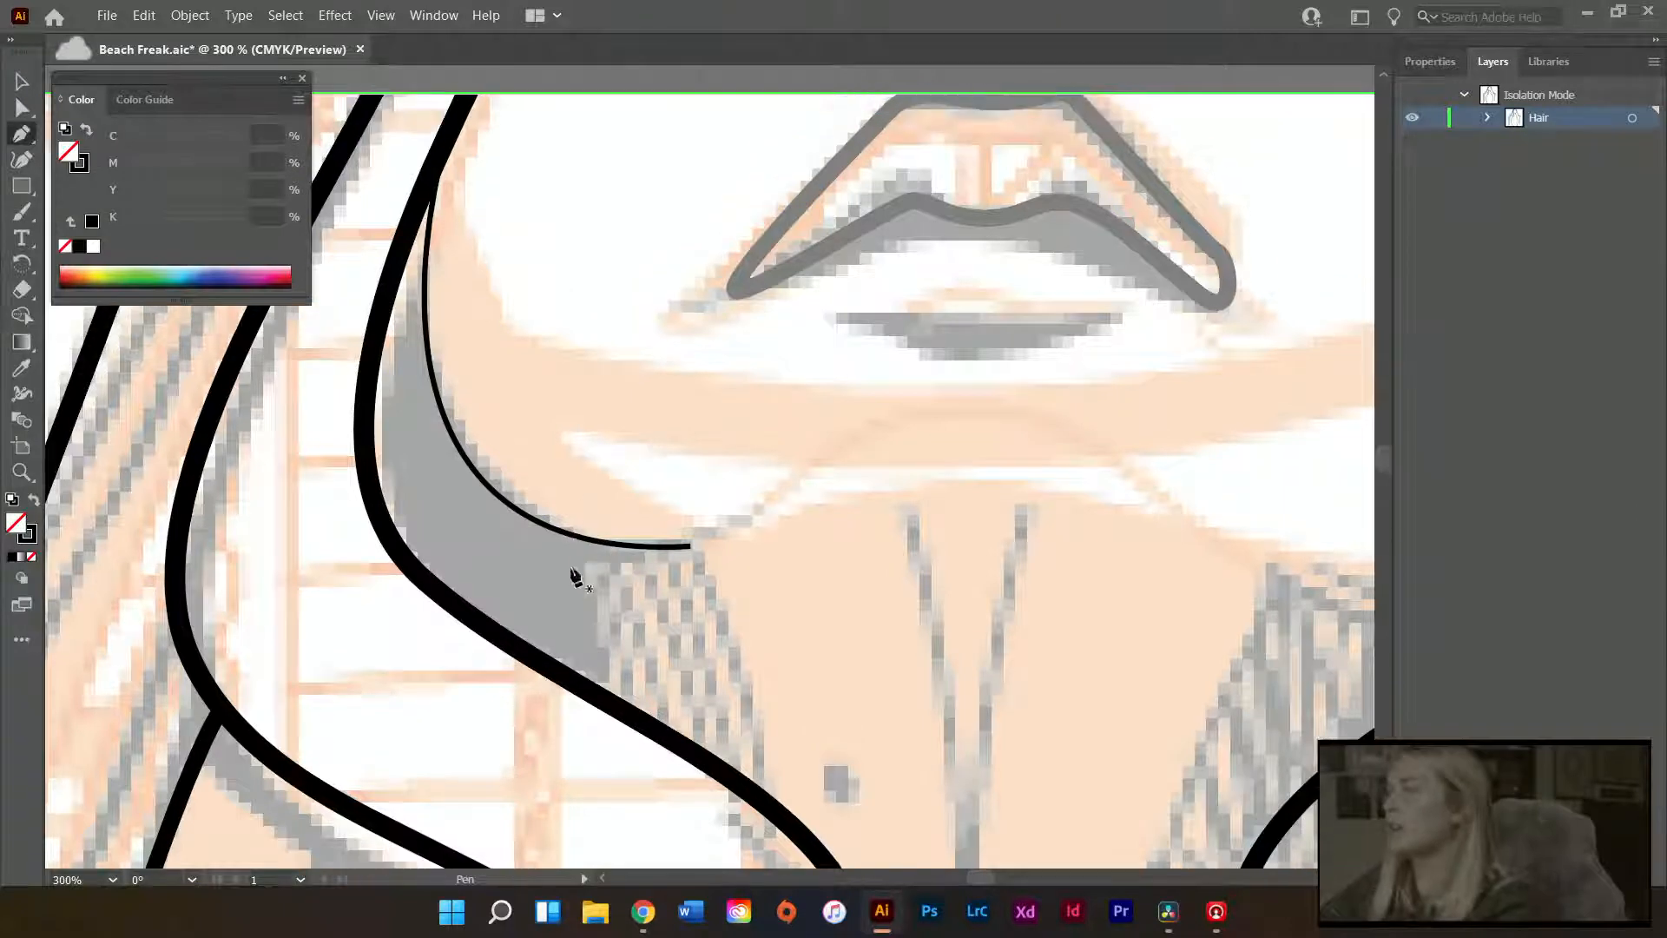
scroll(626, 469, down, 3)
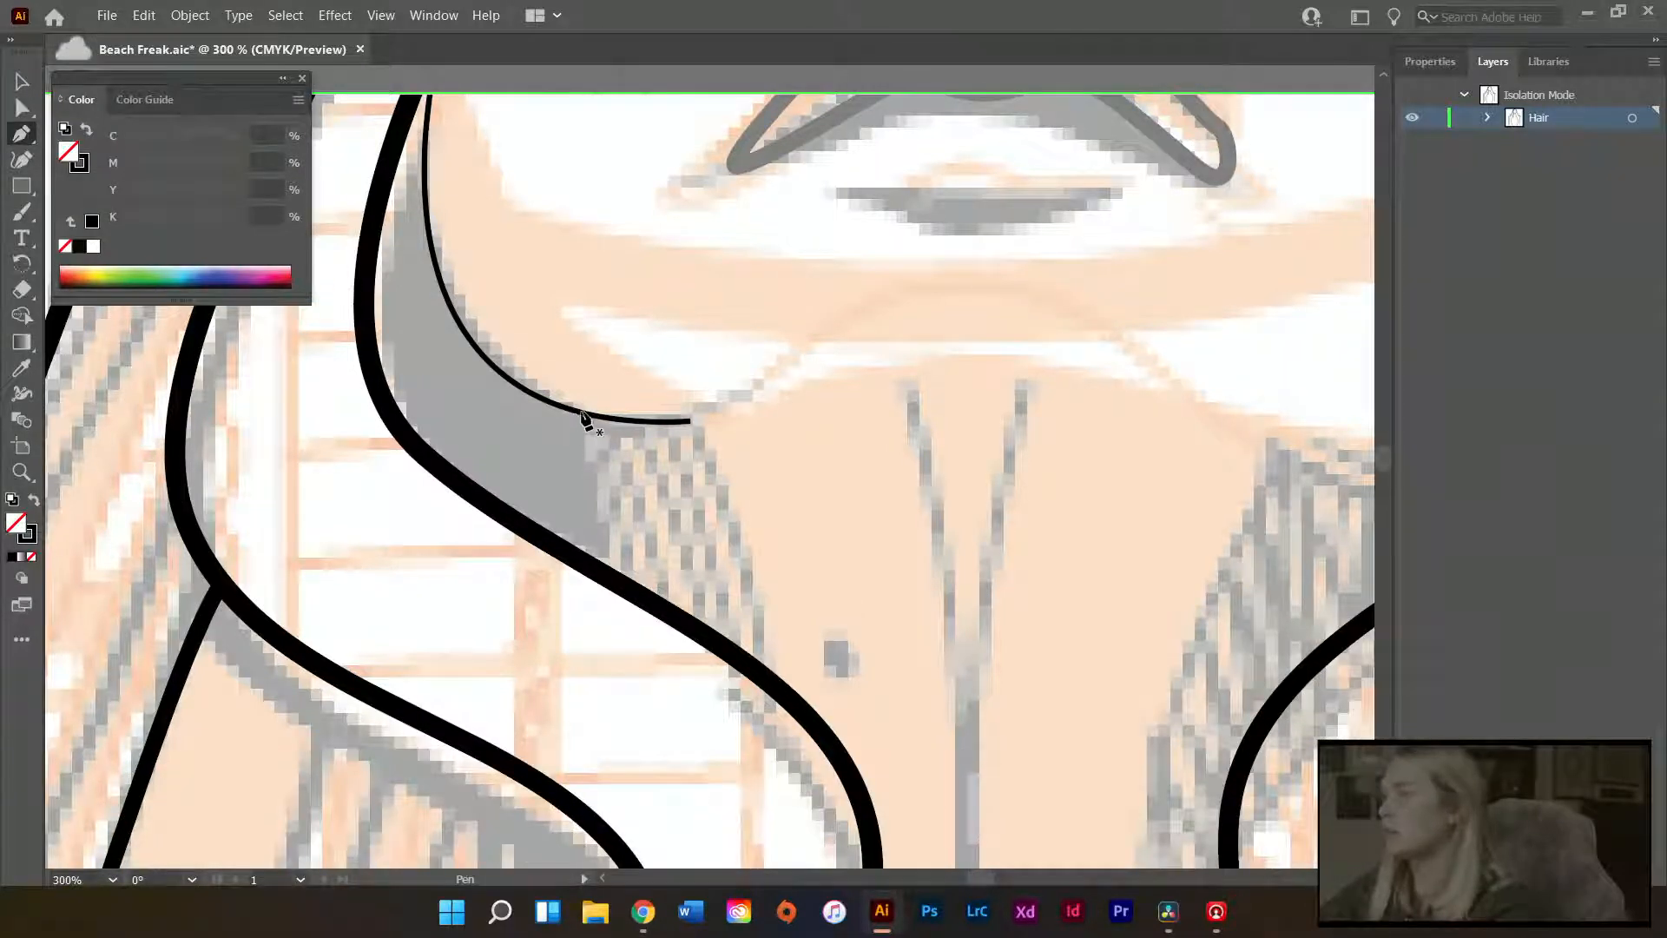
drag(581, 412, 675, 443)
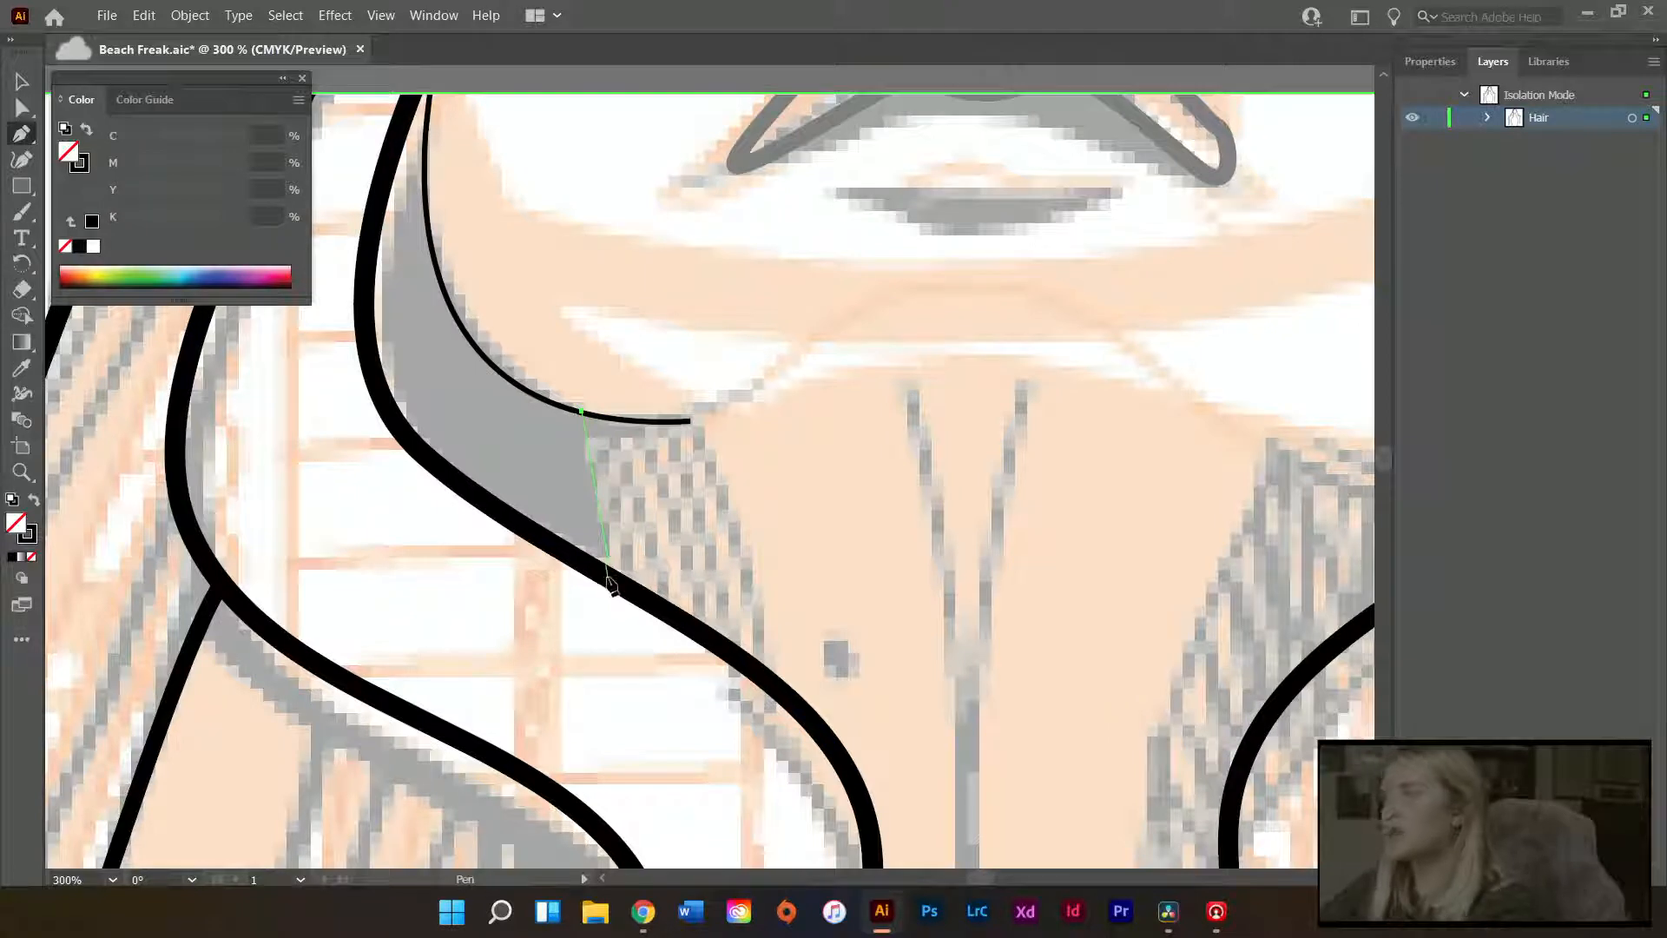
click(598, 653)
key(a)
click(764, 520)
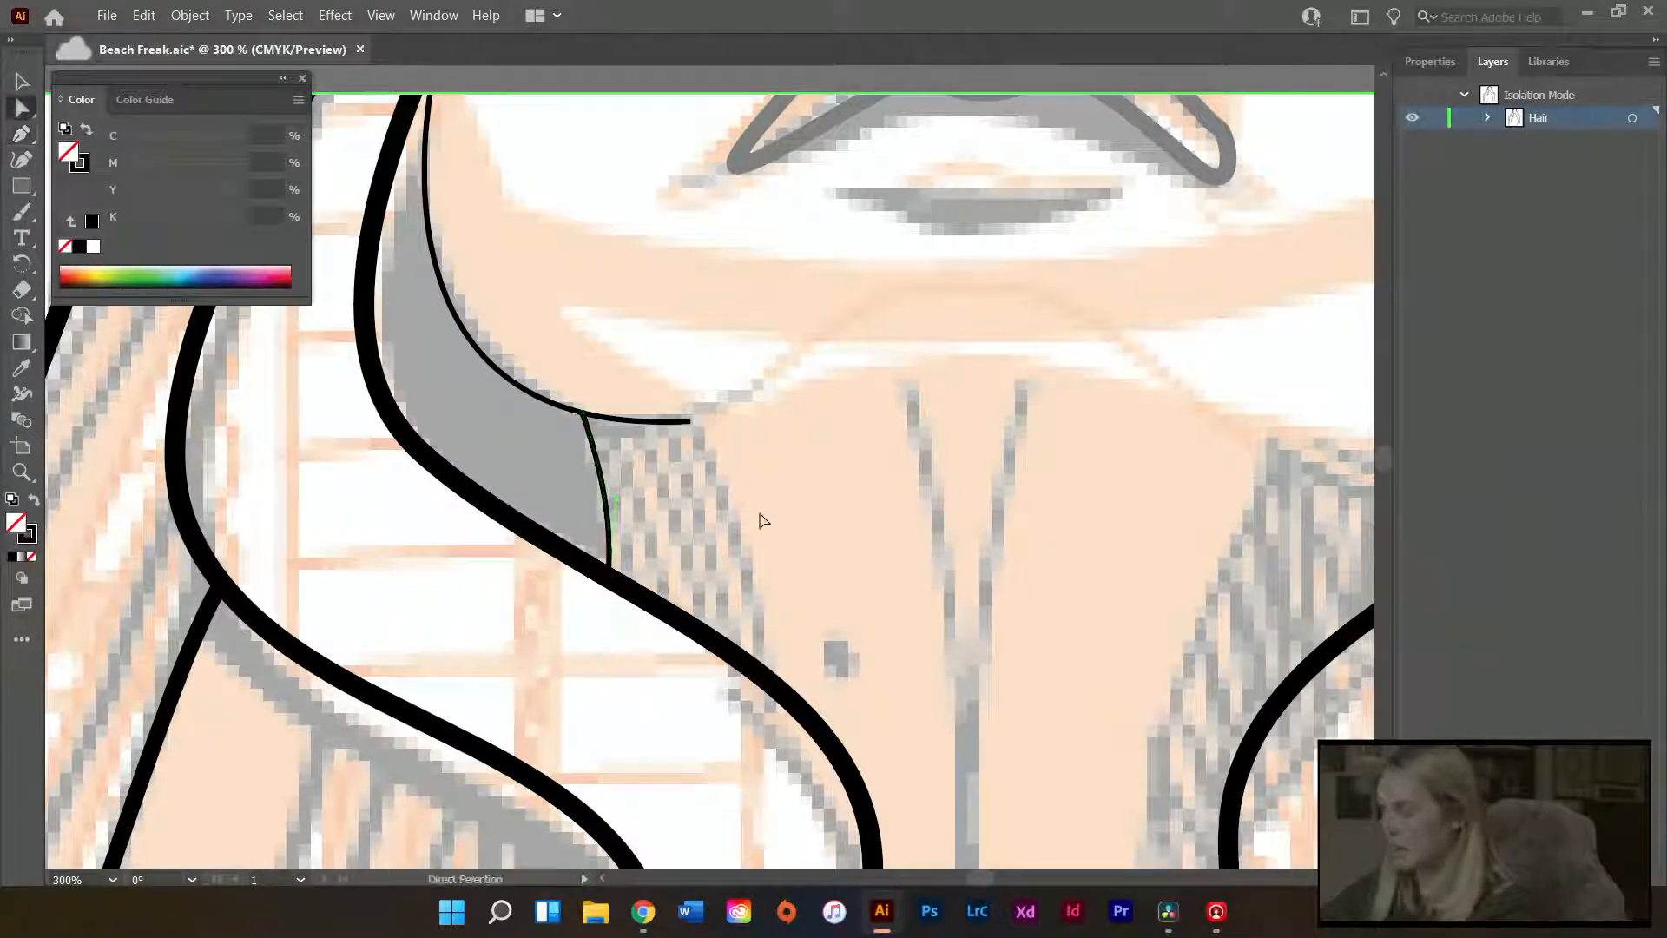
- Select the jawline curve and the short neck shadow curve together and nudge them slightly downward
alt+scroll(763, 521, down, 1)
scroll(834, 550, up, 3)
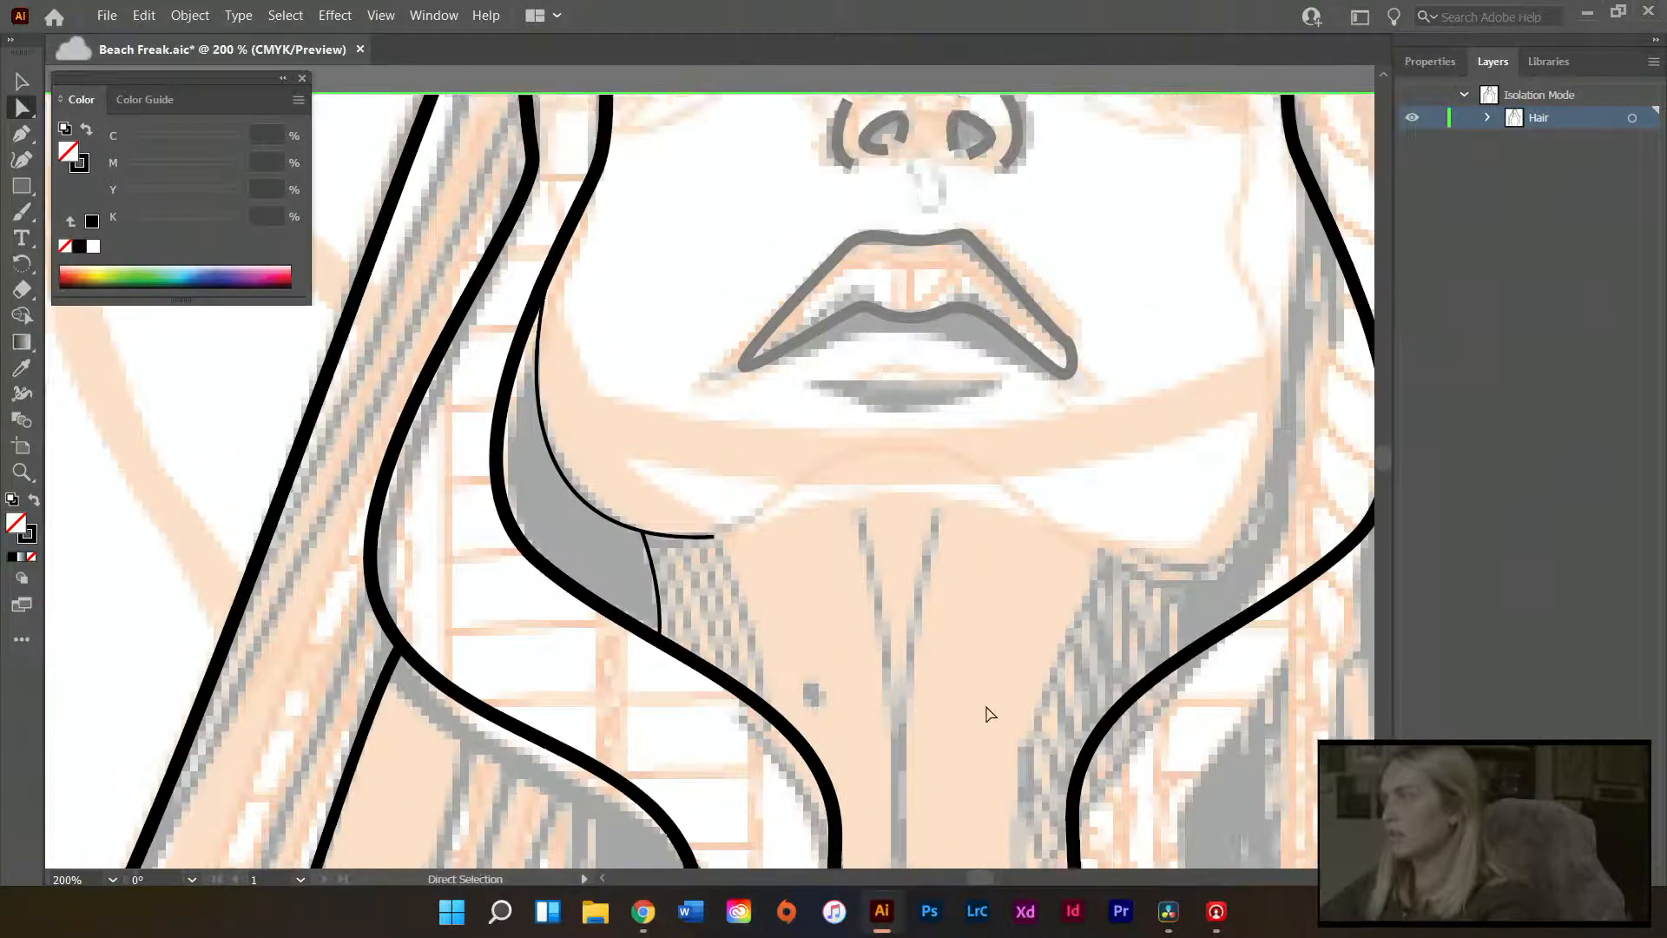
scroll(985, 700, right, 2)
scroll(976, 692, right, 7)
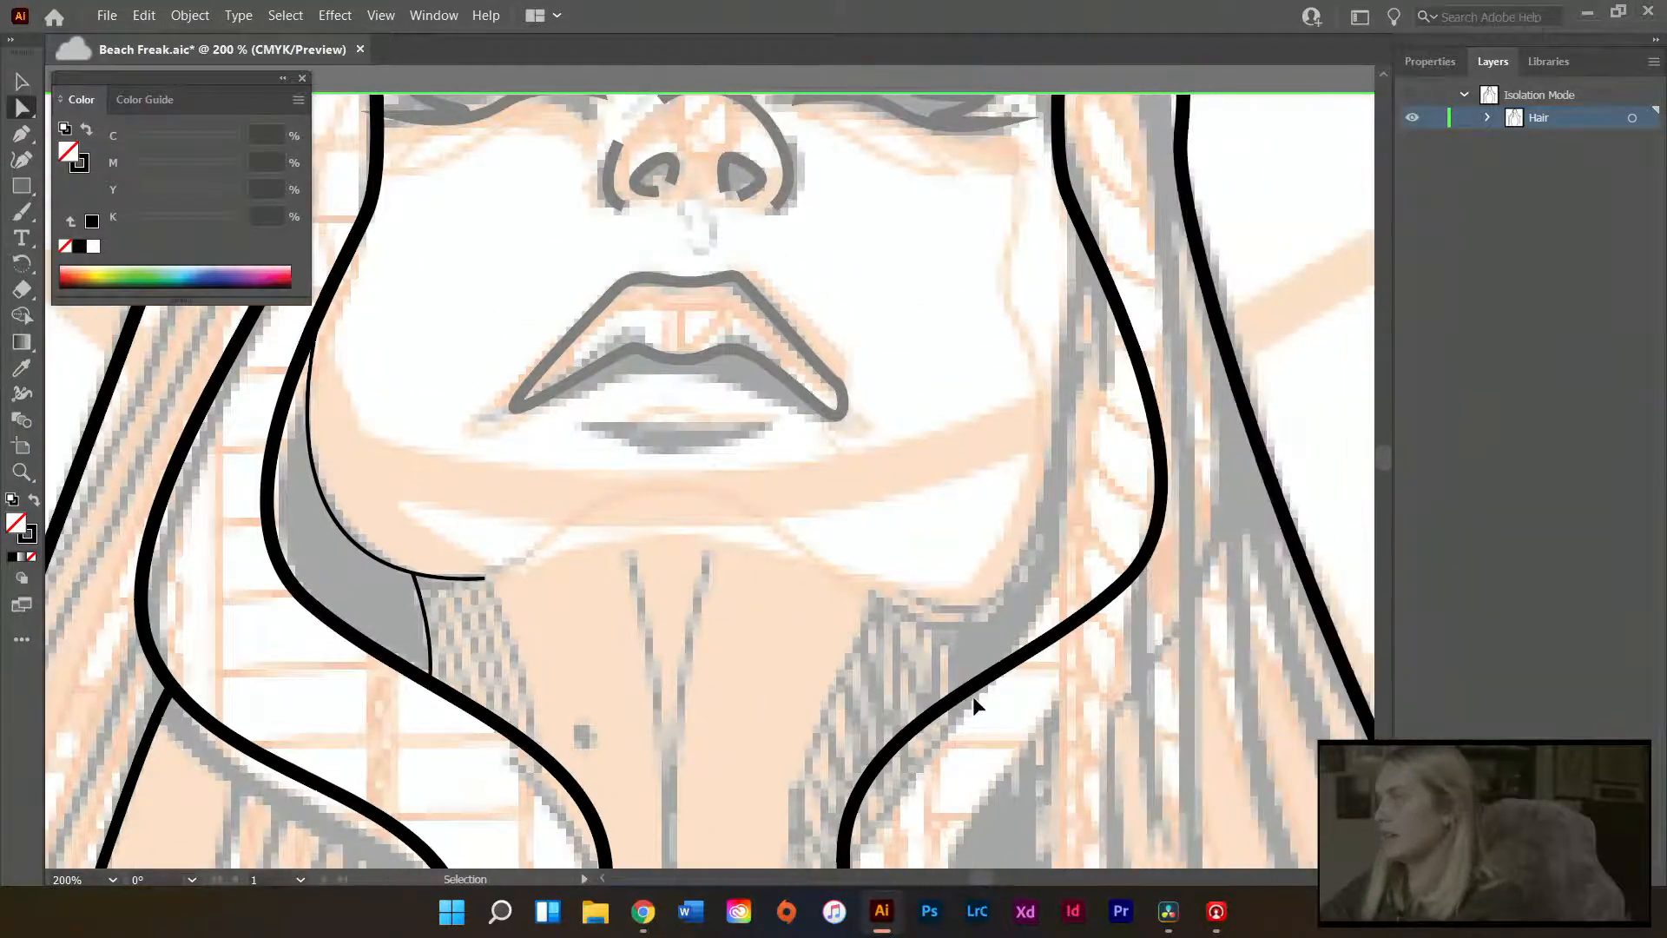
scroll(974, 696, left, 2)
scroll(976, 692, up, 4)
scroll(976, 688, down, 4)
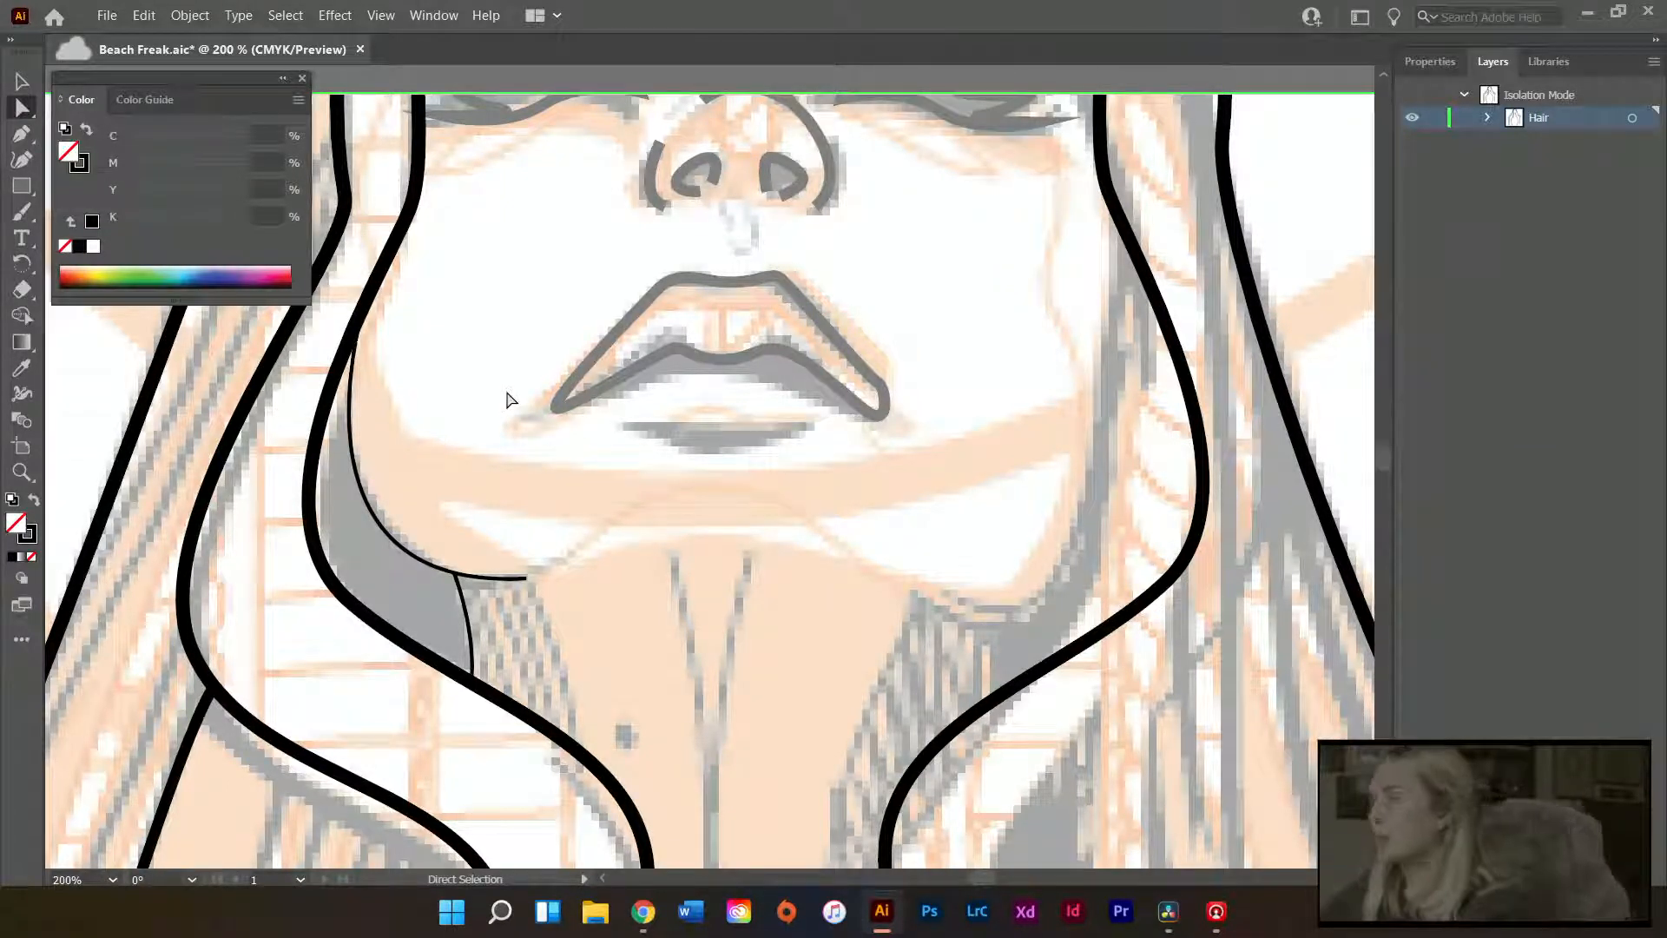
key(v)
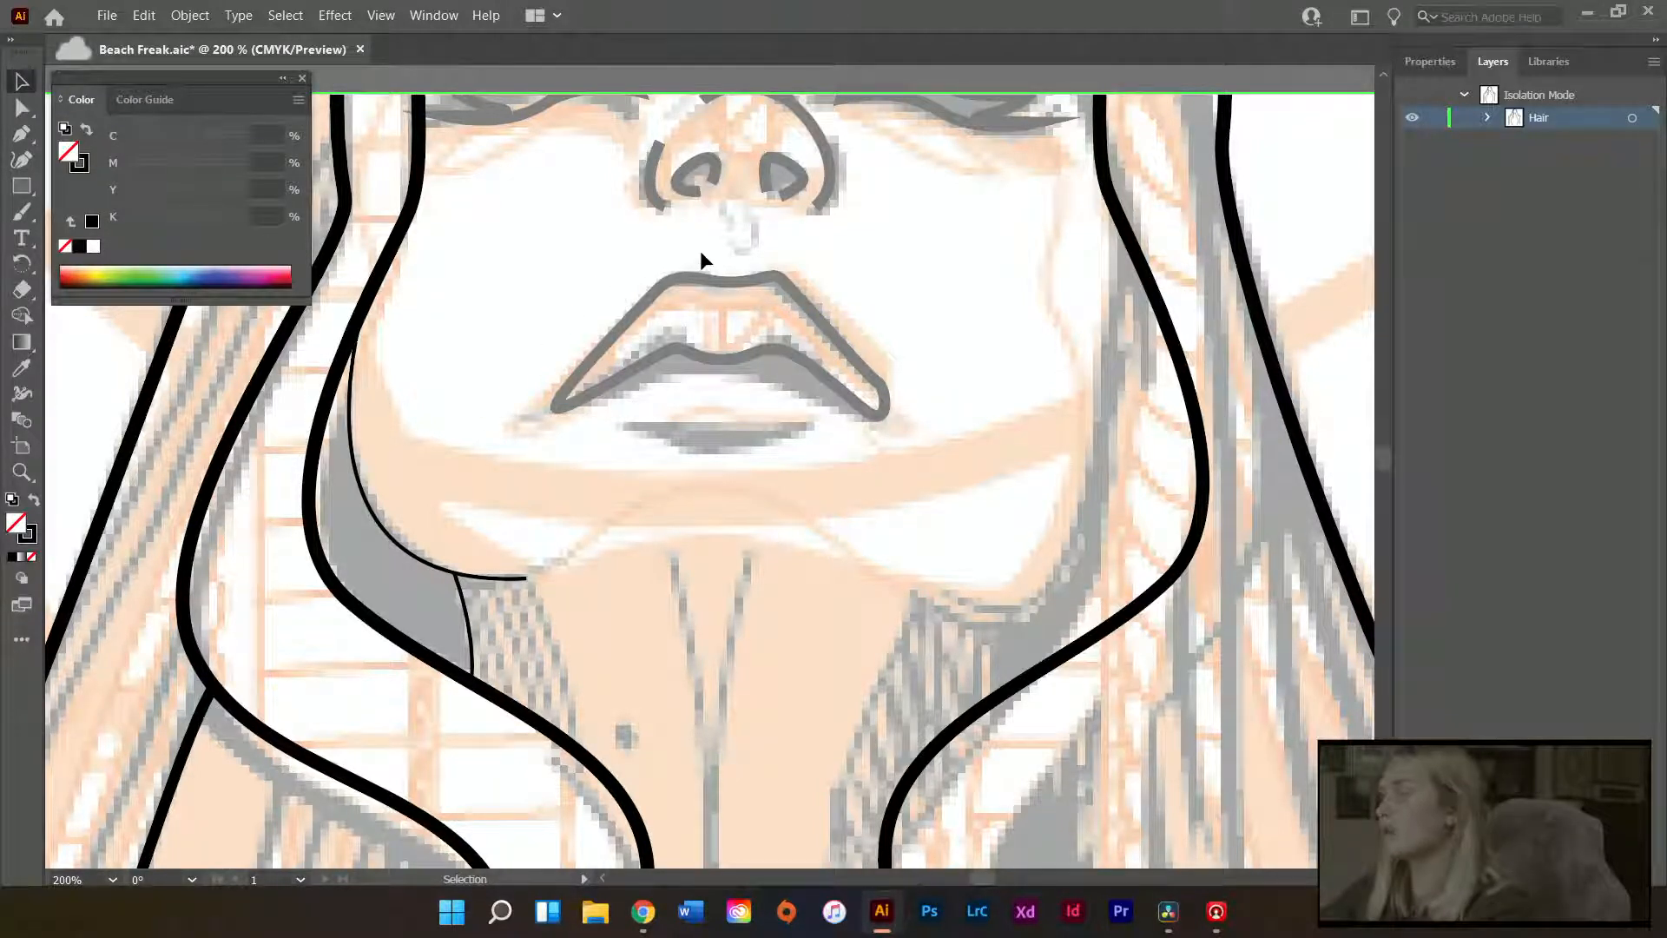
drag(680, 259, 468, 673)
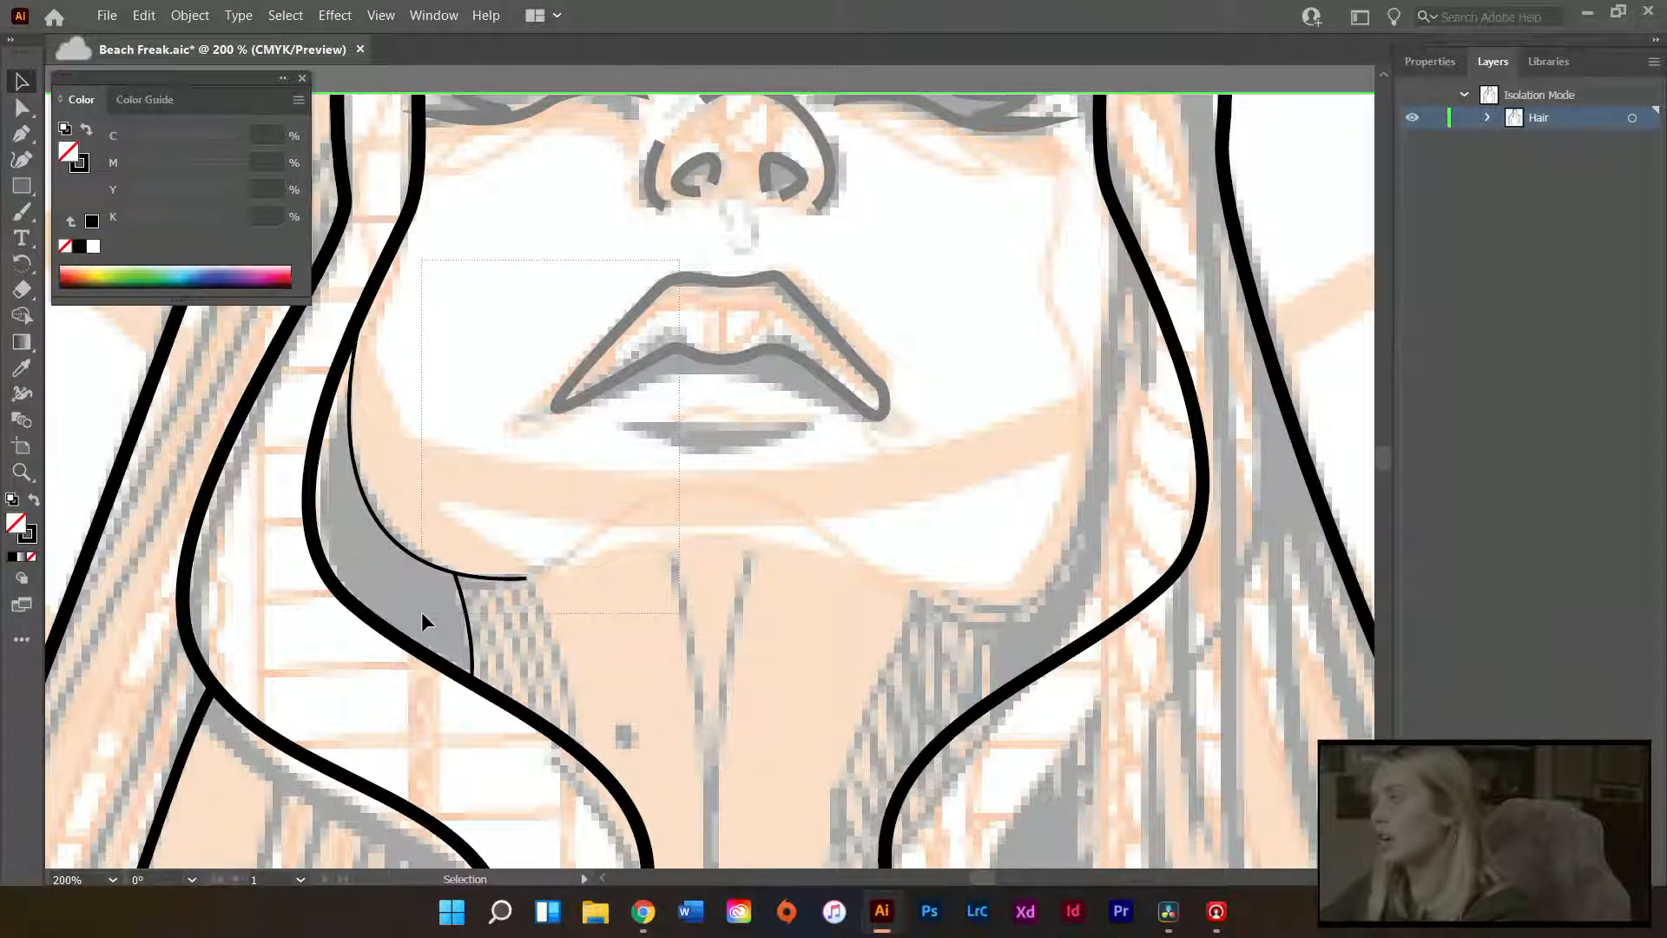
mouse_move(420, 611)
mouse_down()
mouse_move(398, 578)
mouse_move(410, 590)
mouse_up()
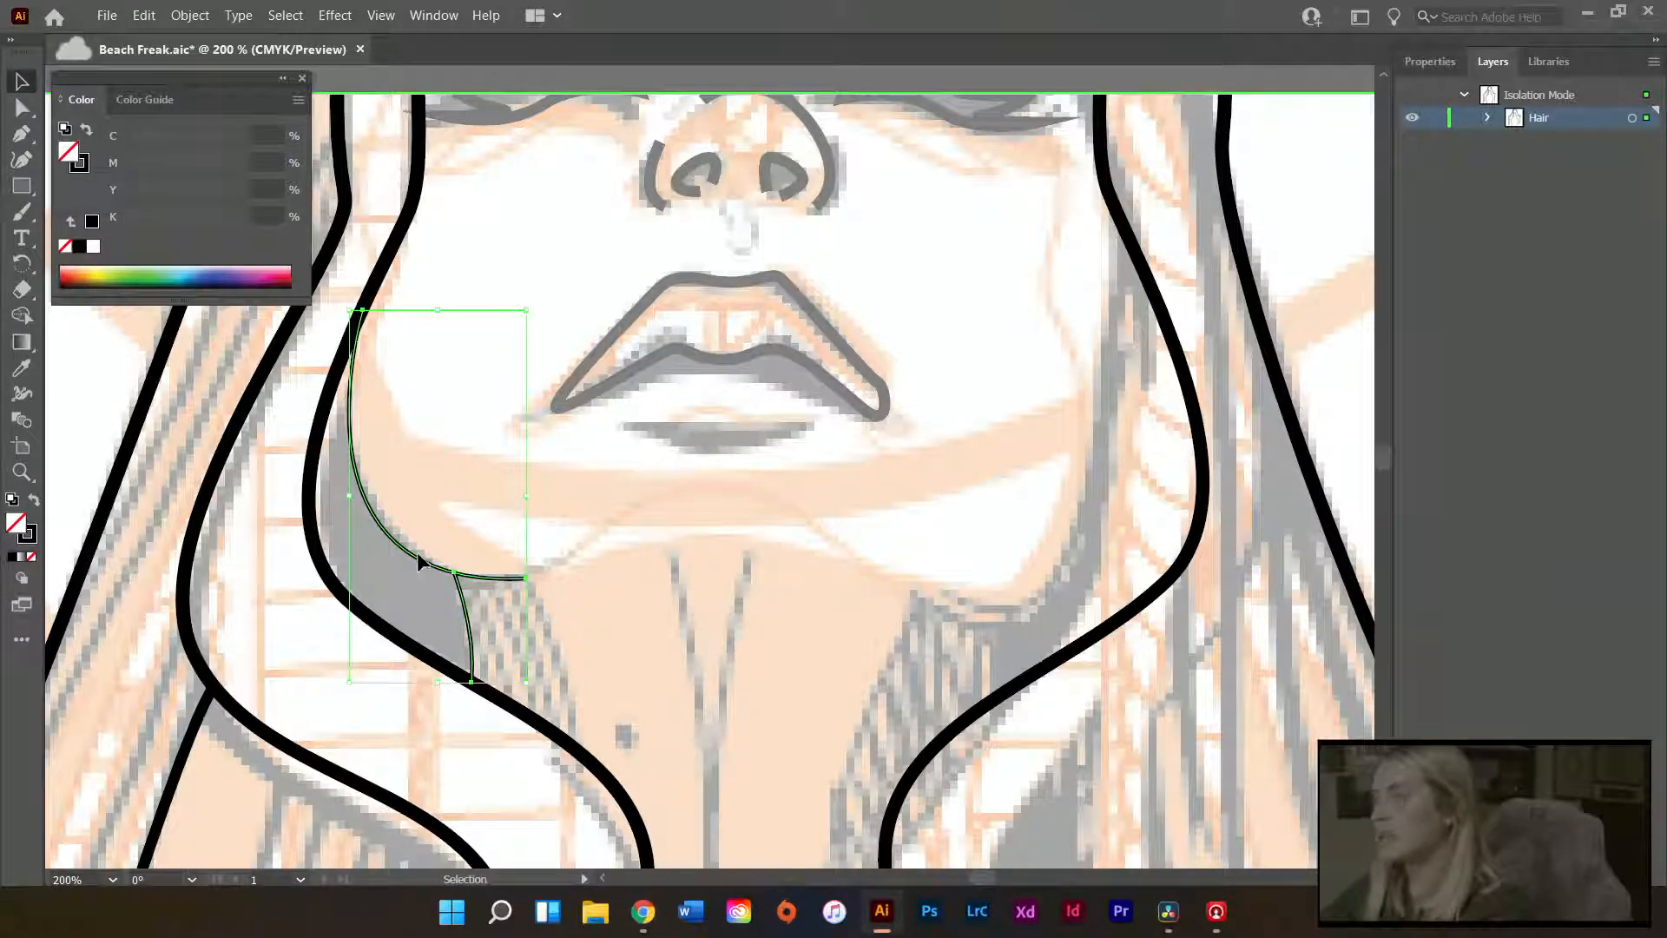
click(477, 576)
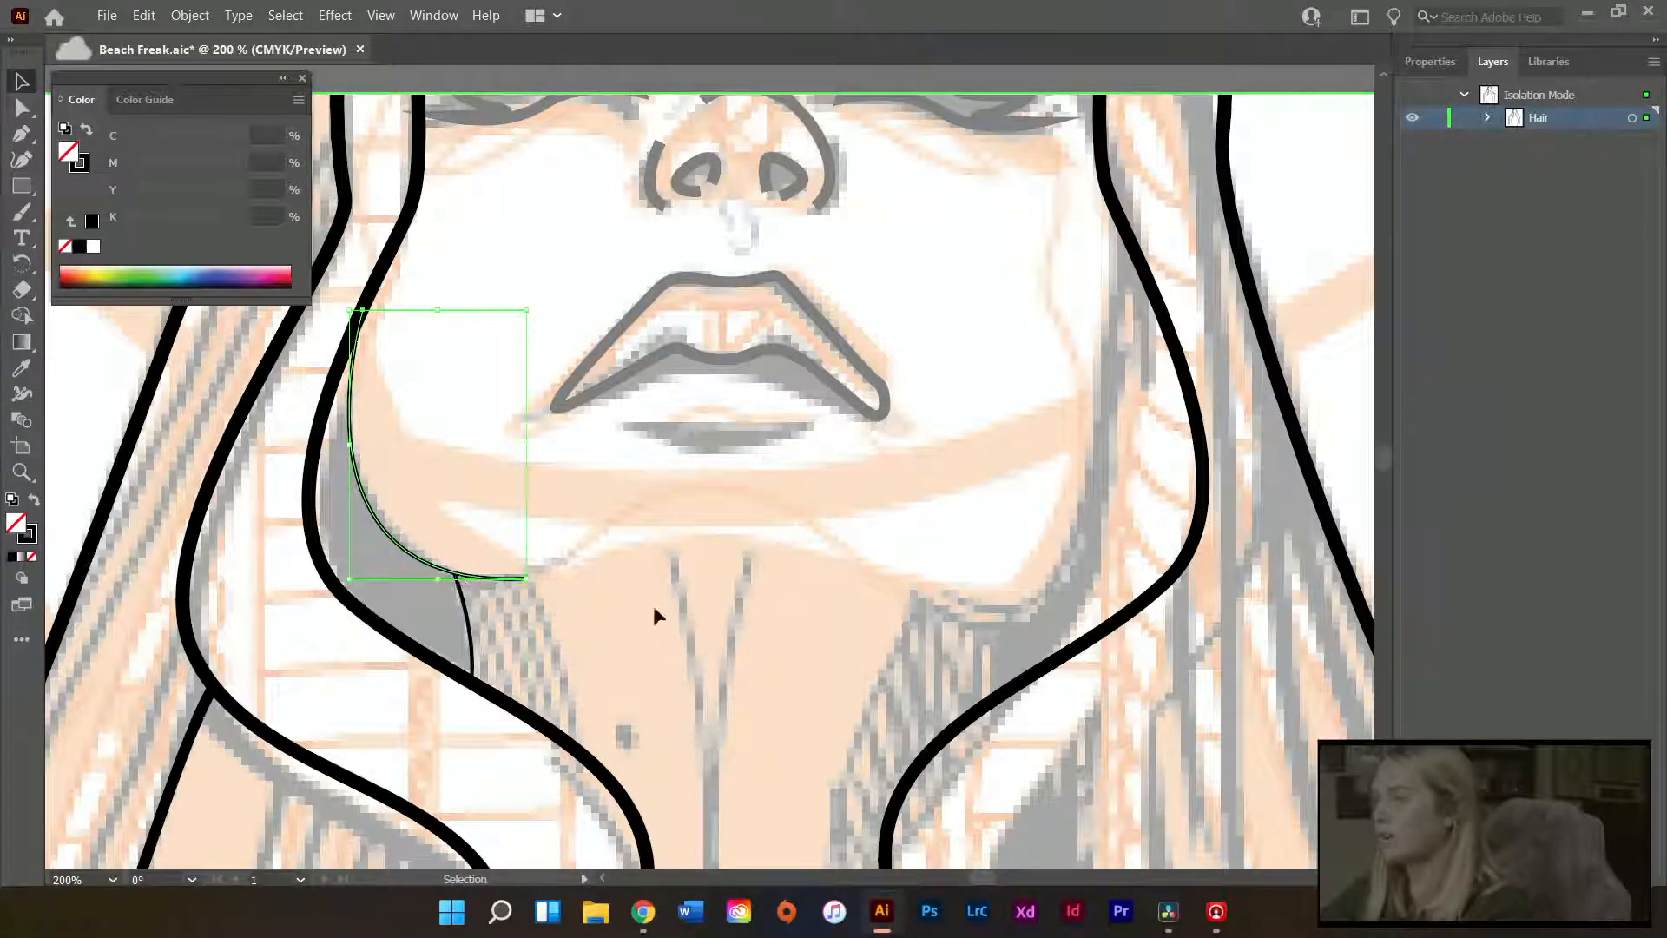
shift+click(465, 597)
mouse_move(462, 600)
mouse_down()
mouse_move(625, 580)
mouse_move(462, 605)
mouse_up()
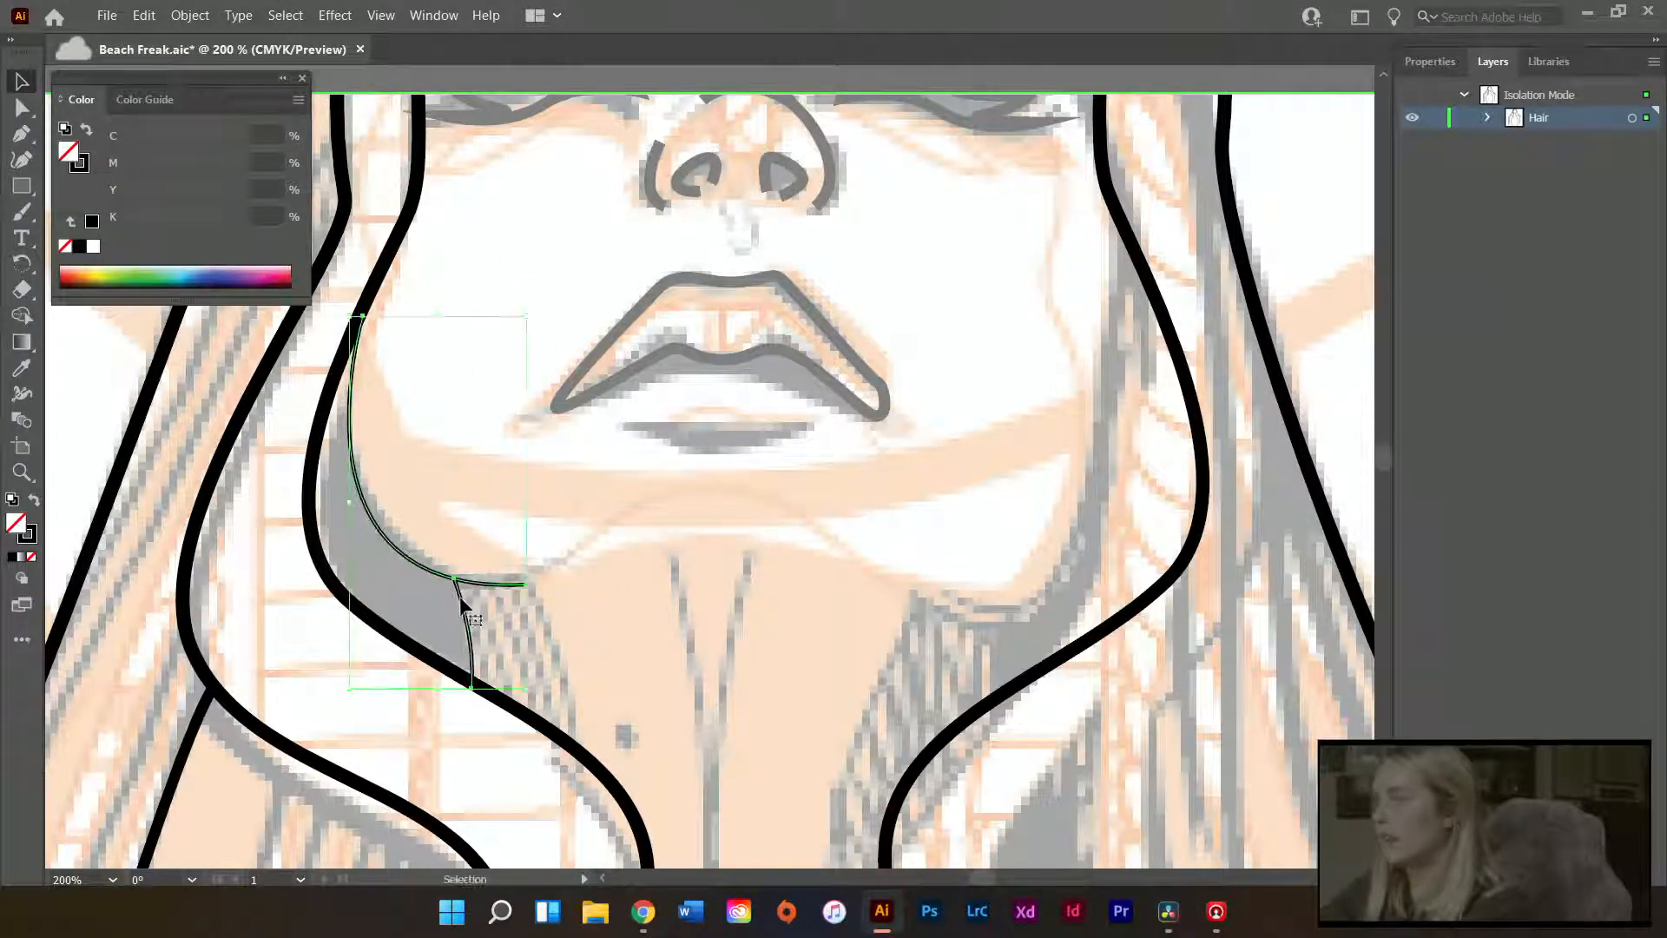
- Duplicate the jawline and neck shadow curves and reflect the copy across the vertical axis
key(a)
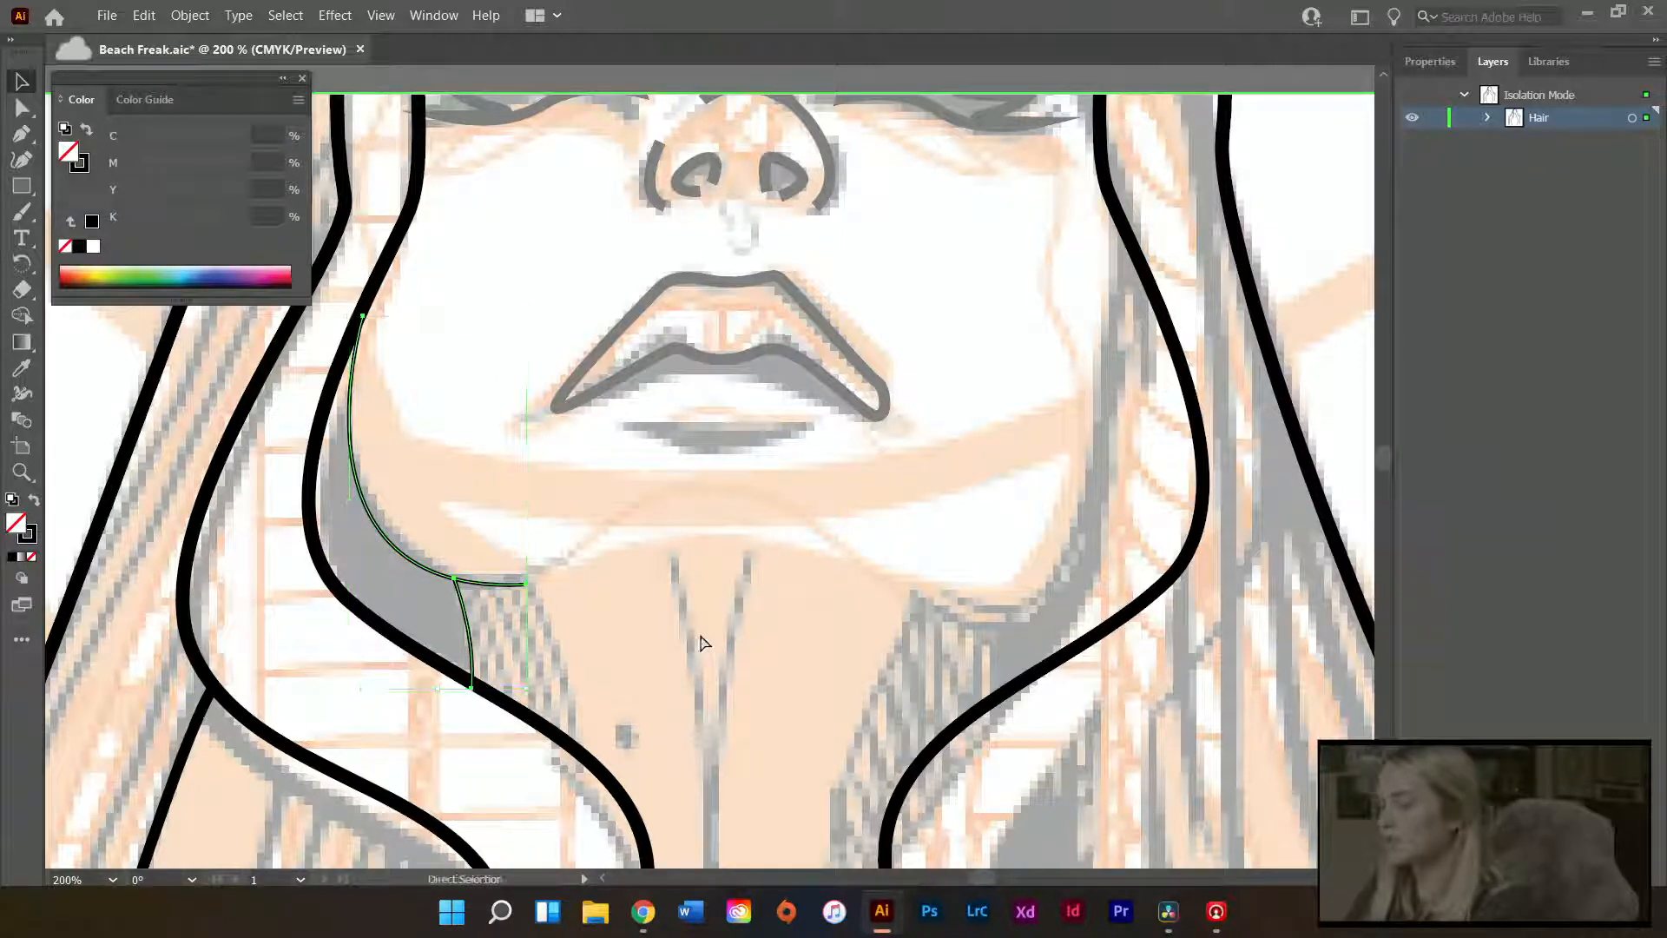
key(ctrl+c)
key(ctrl+v)
key(v)
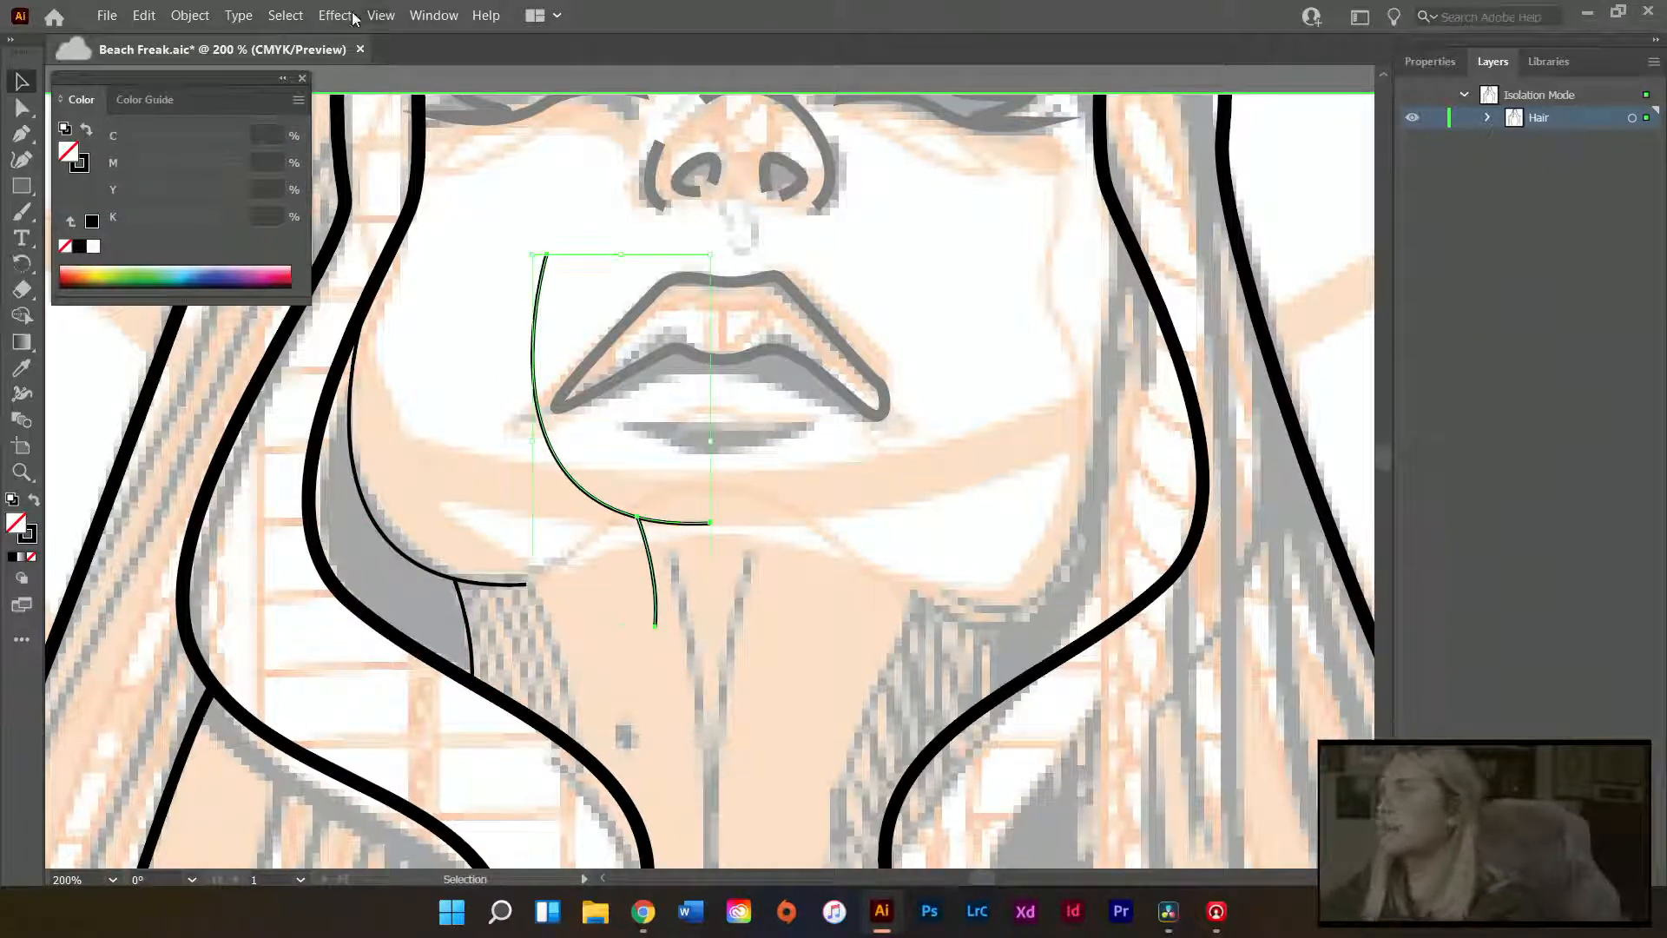
click(189, 15)
mouse_move(260, 39)
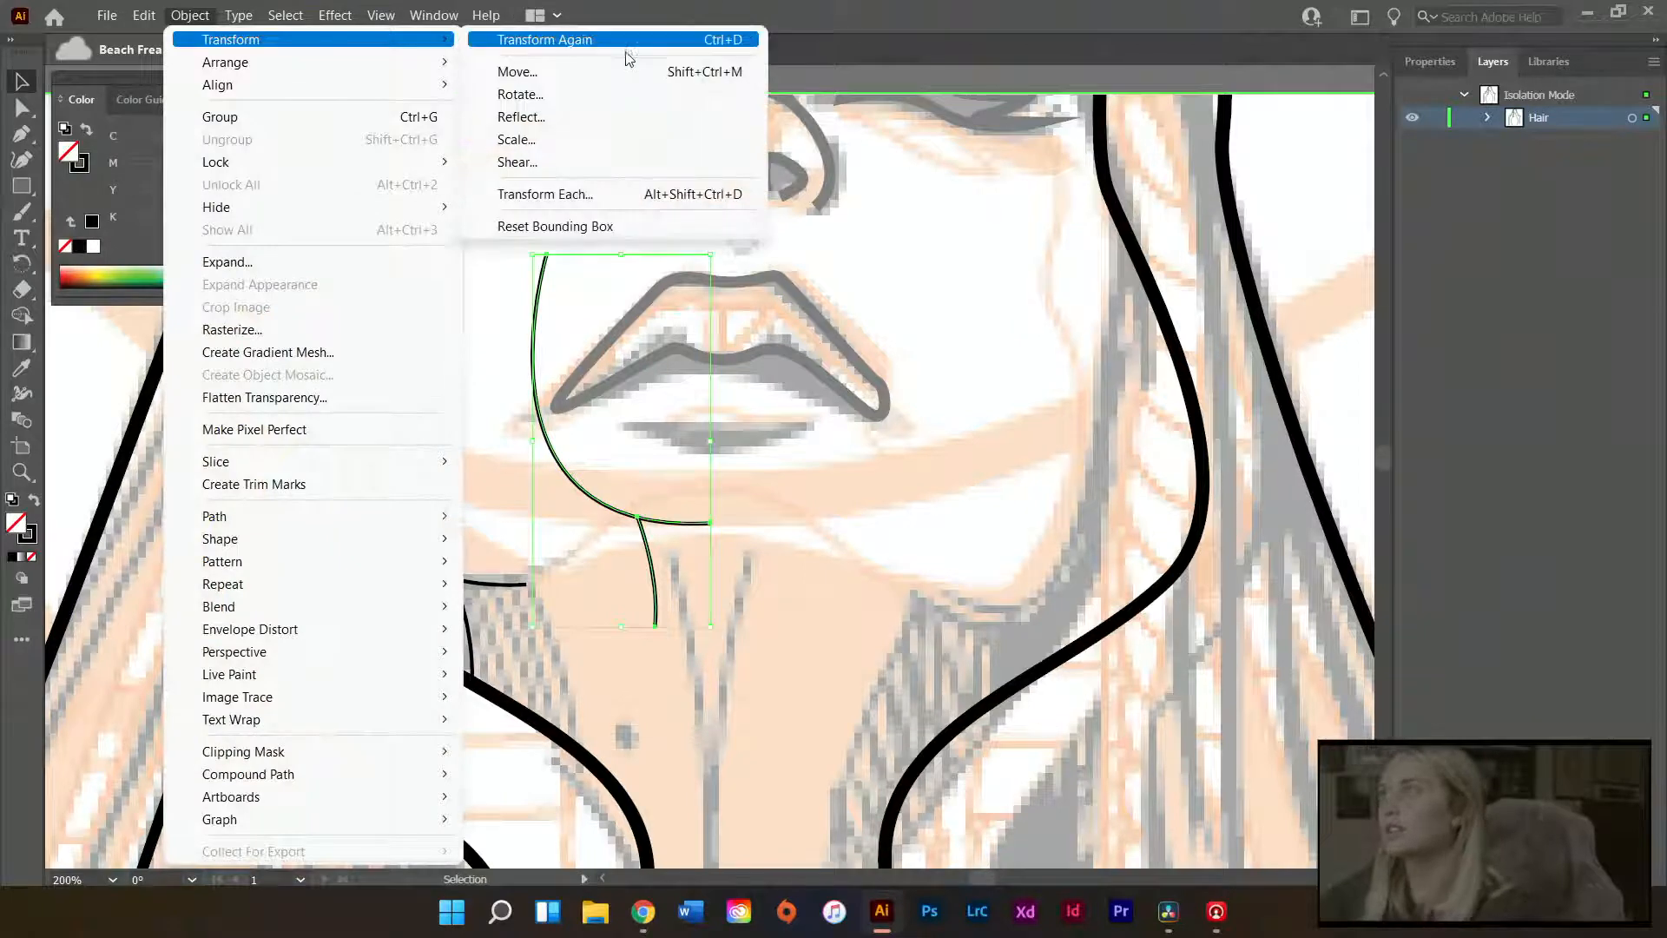
click(633, 116)
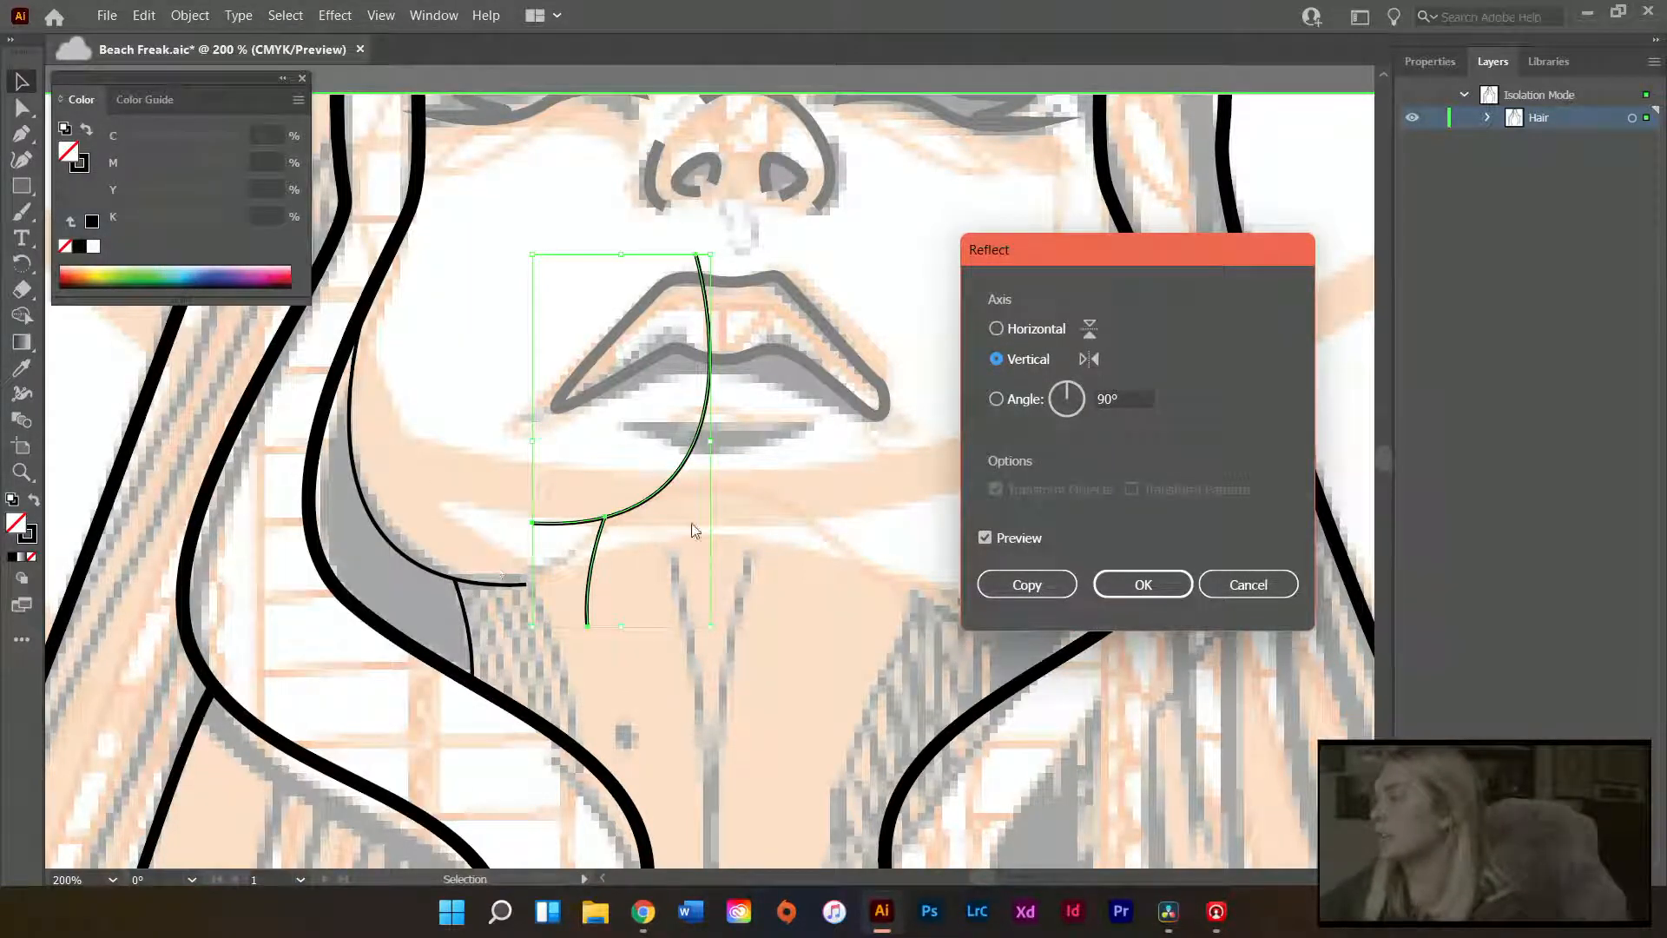
click(1147, 588)
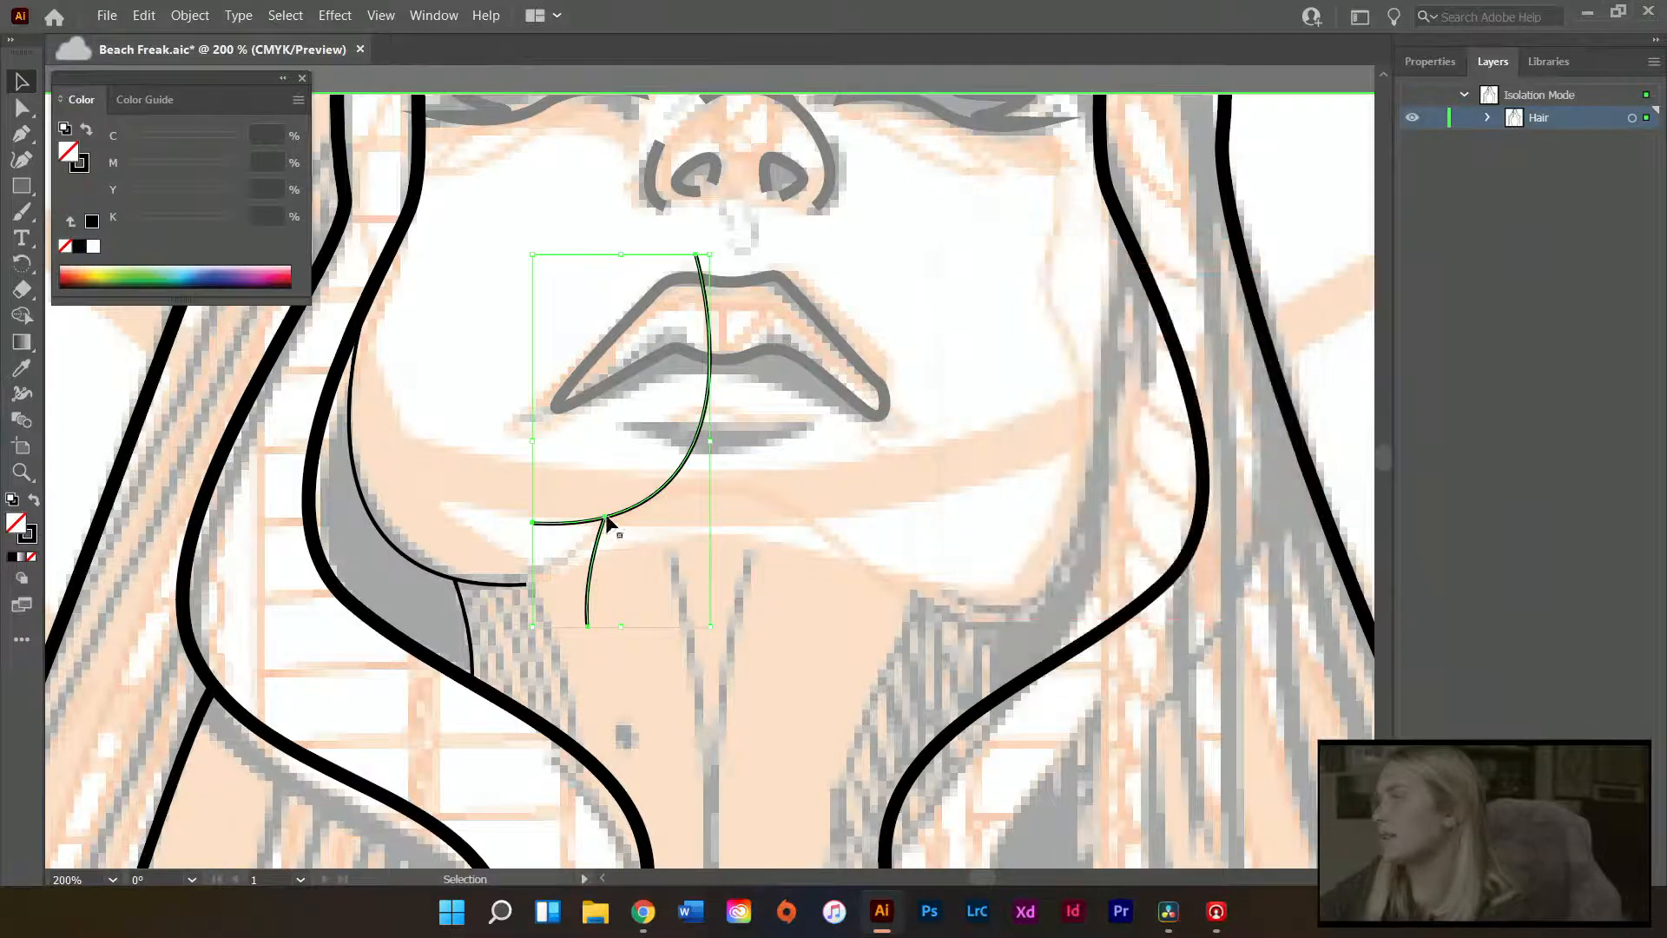
- Place the mirrored jawline and neck shadow curves over the sketch's opposite jaw and rotate them slightly clockwise to fit
drag(607, 520, 997, 611)
scroll(1003, 669, up, 3)
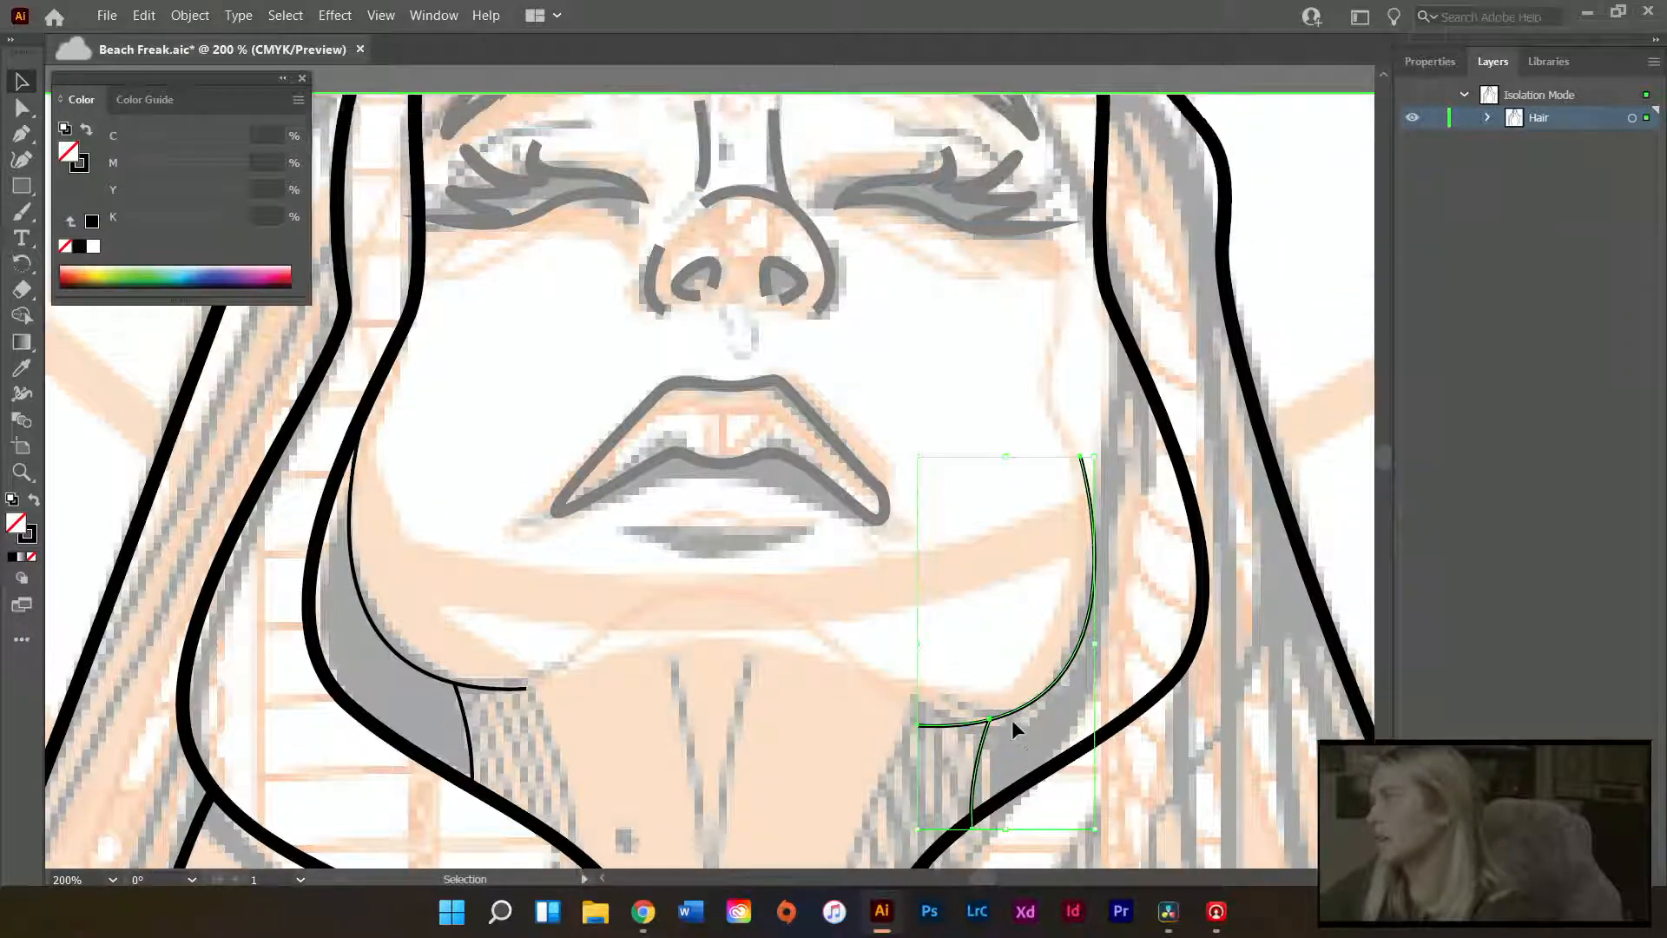
scroll(1012, 719, down, 2)
mouse_move(1103, 373)
mouse_down()
mouse_move(1116, 352)
mouse_move(1111, 378)
mouse_up()
- Reshape the mirrored jawline curve by moving its cheek-end anchor and shortening the chin-end handle to follow the sketched jaw
click(1095, 524)
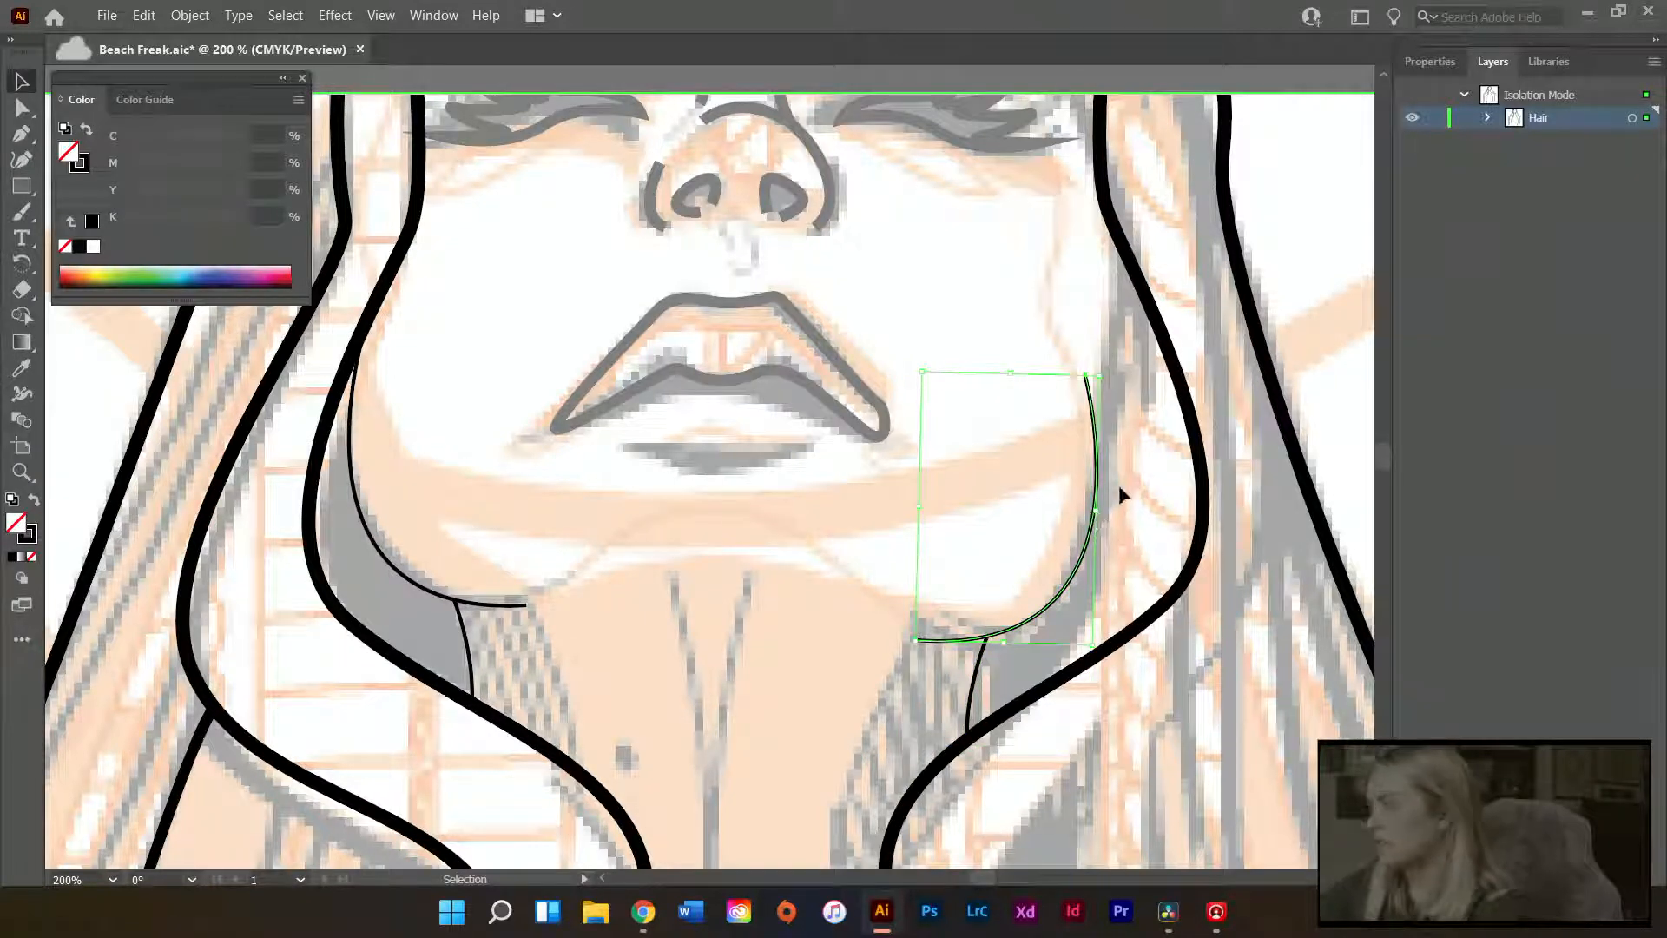
key(a)
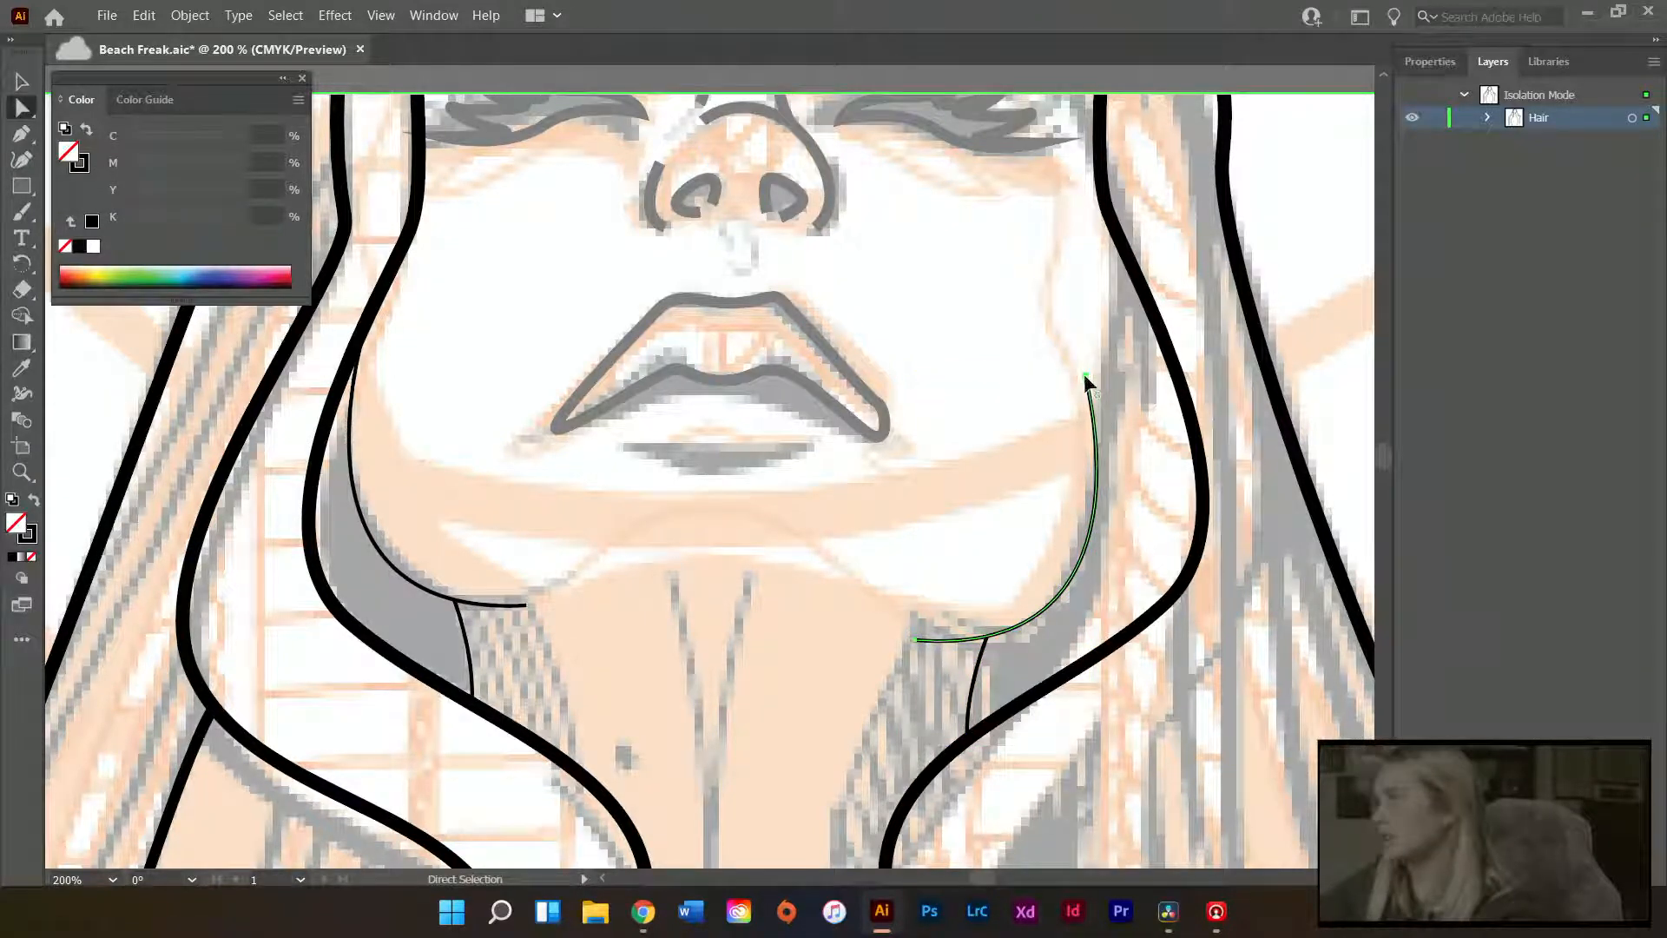
drag(1087, 377, 1109, 332)
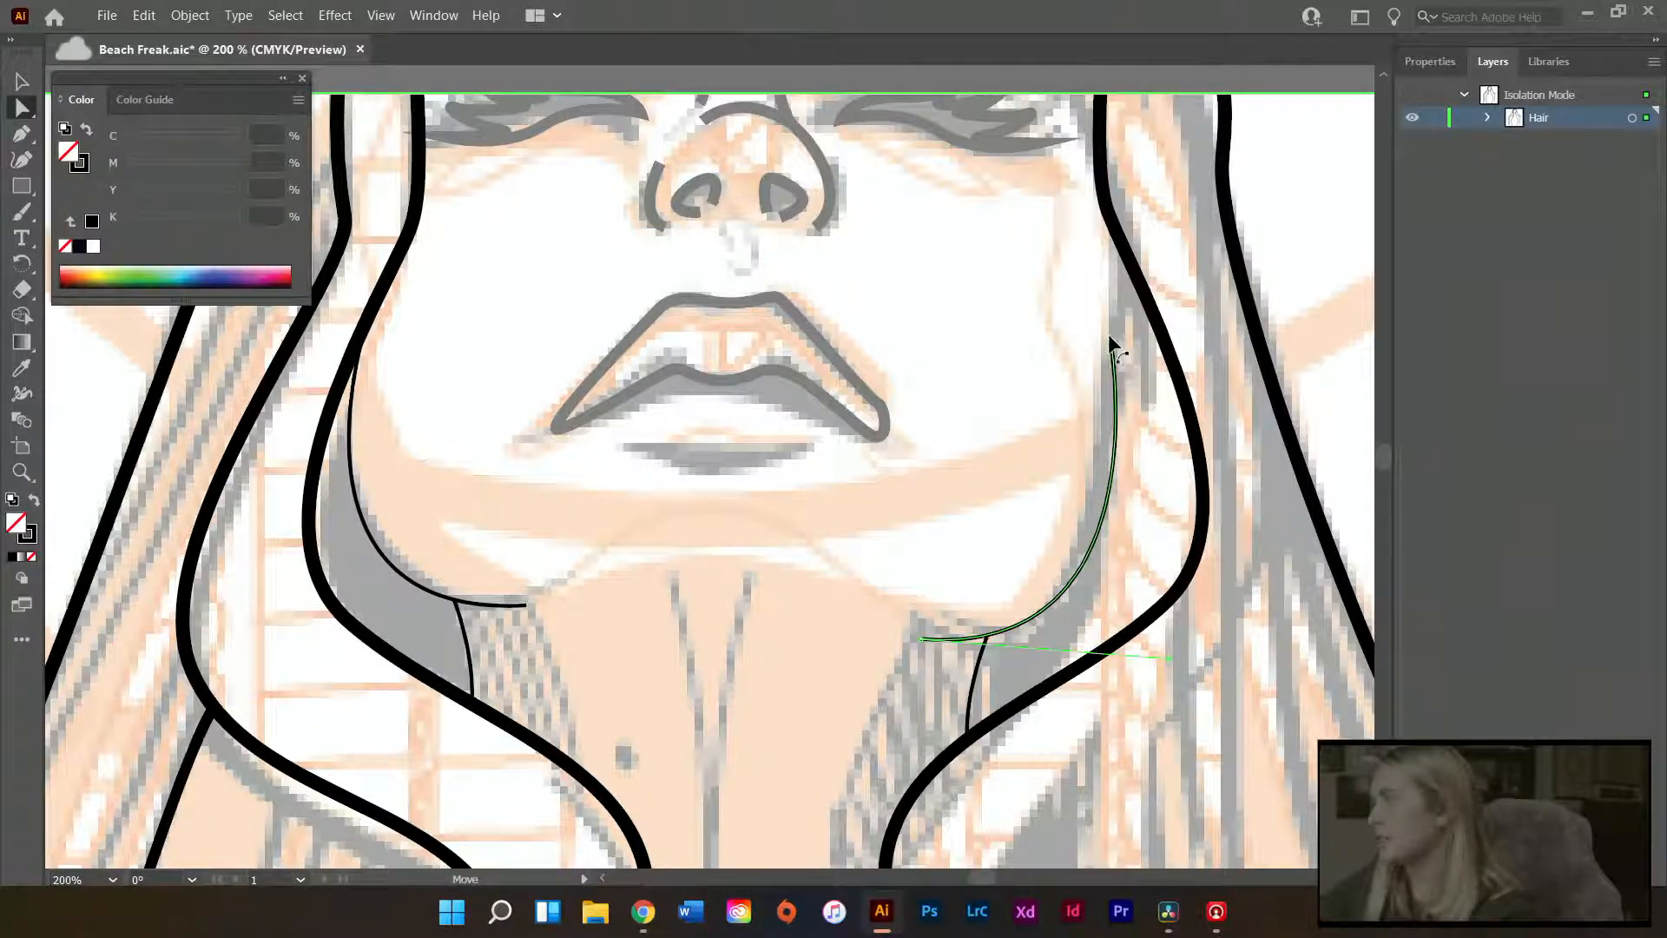
drag(1168, 660, 1143, 665)
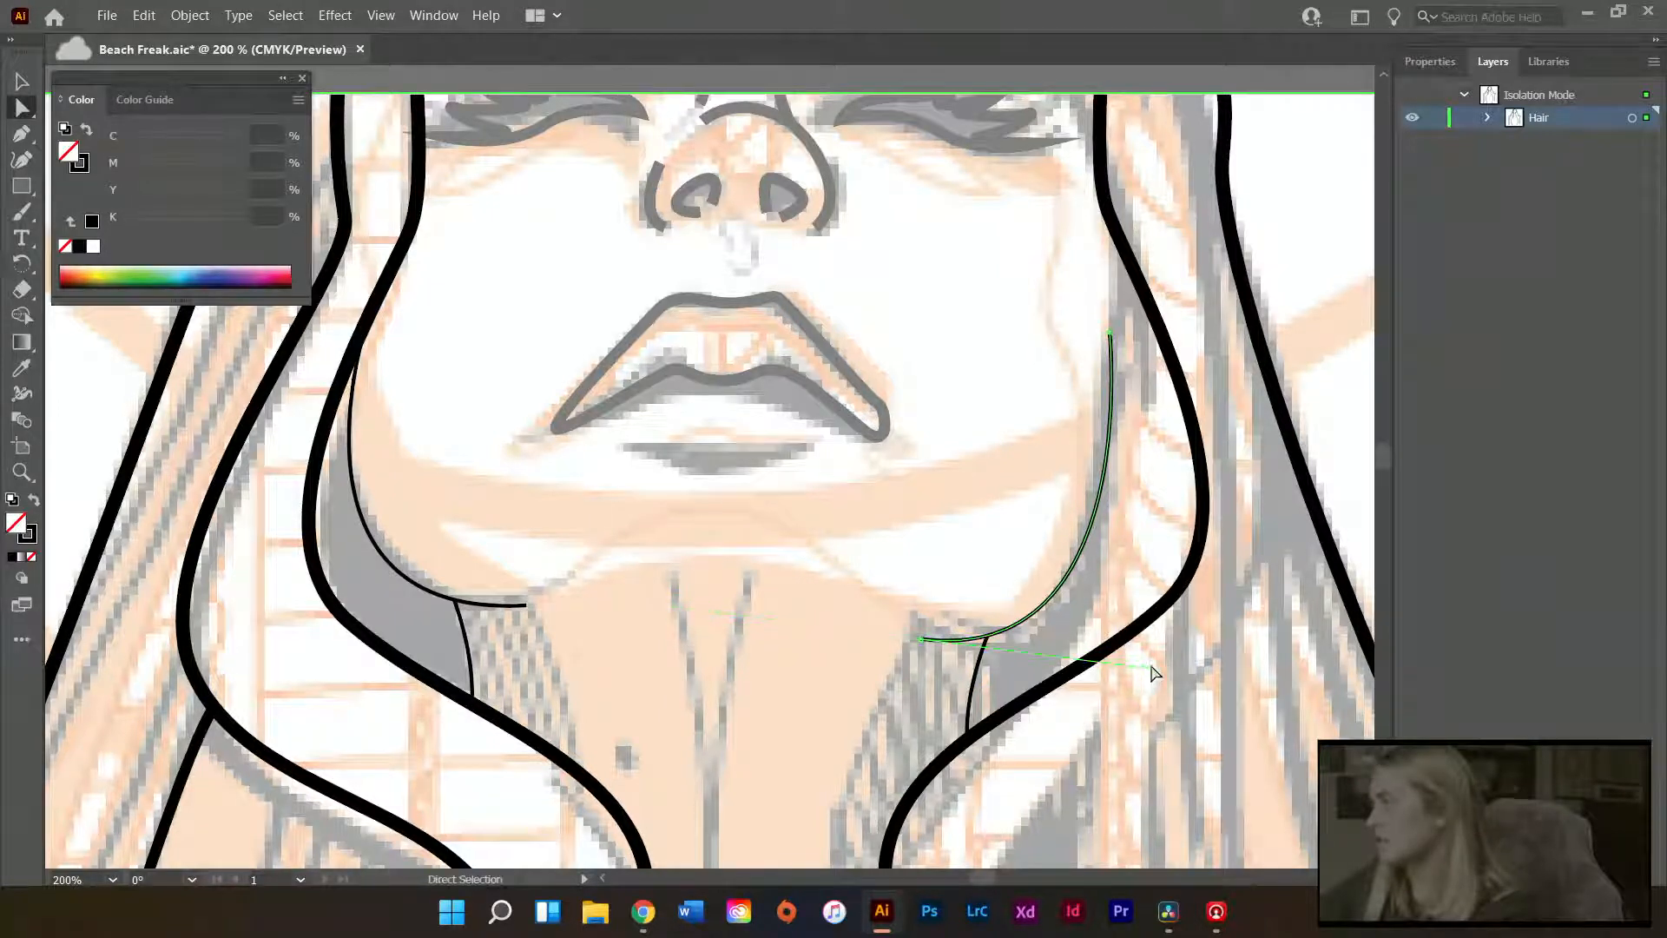
scroll(1154, 674, up, 3)
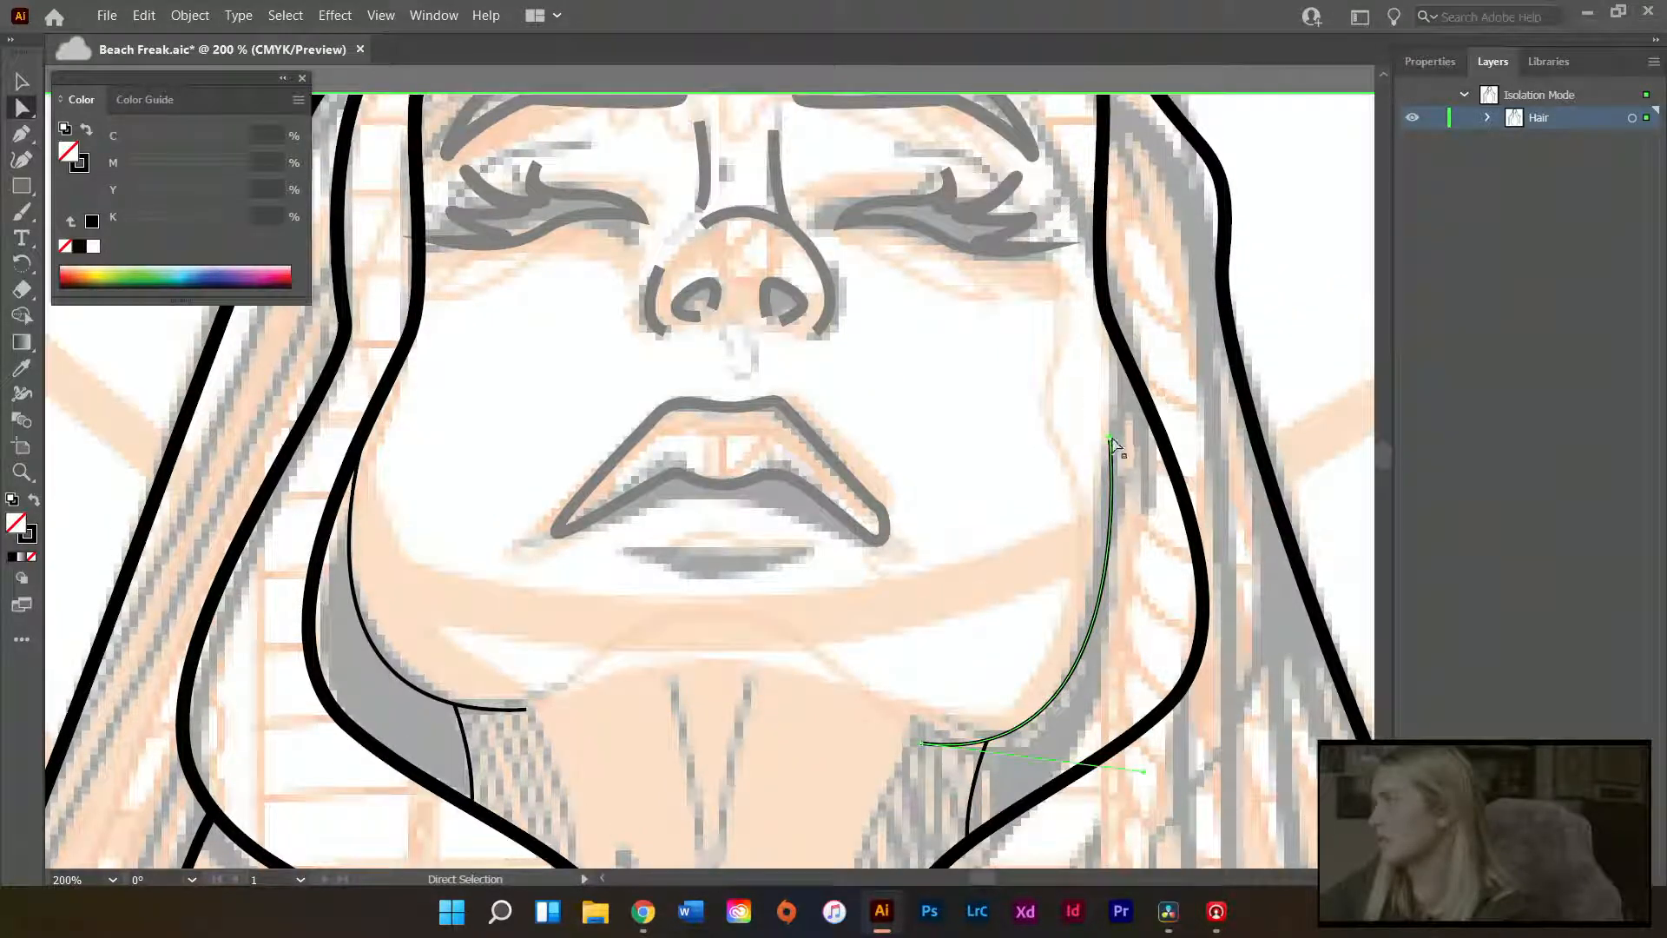
drag(1112, 441, 1092, 497)
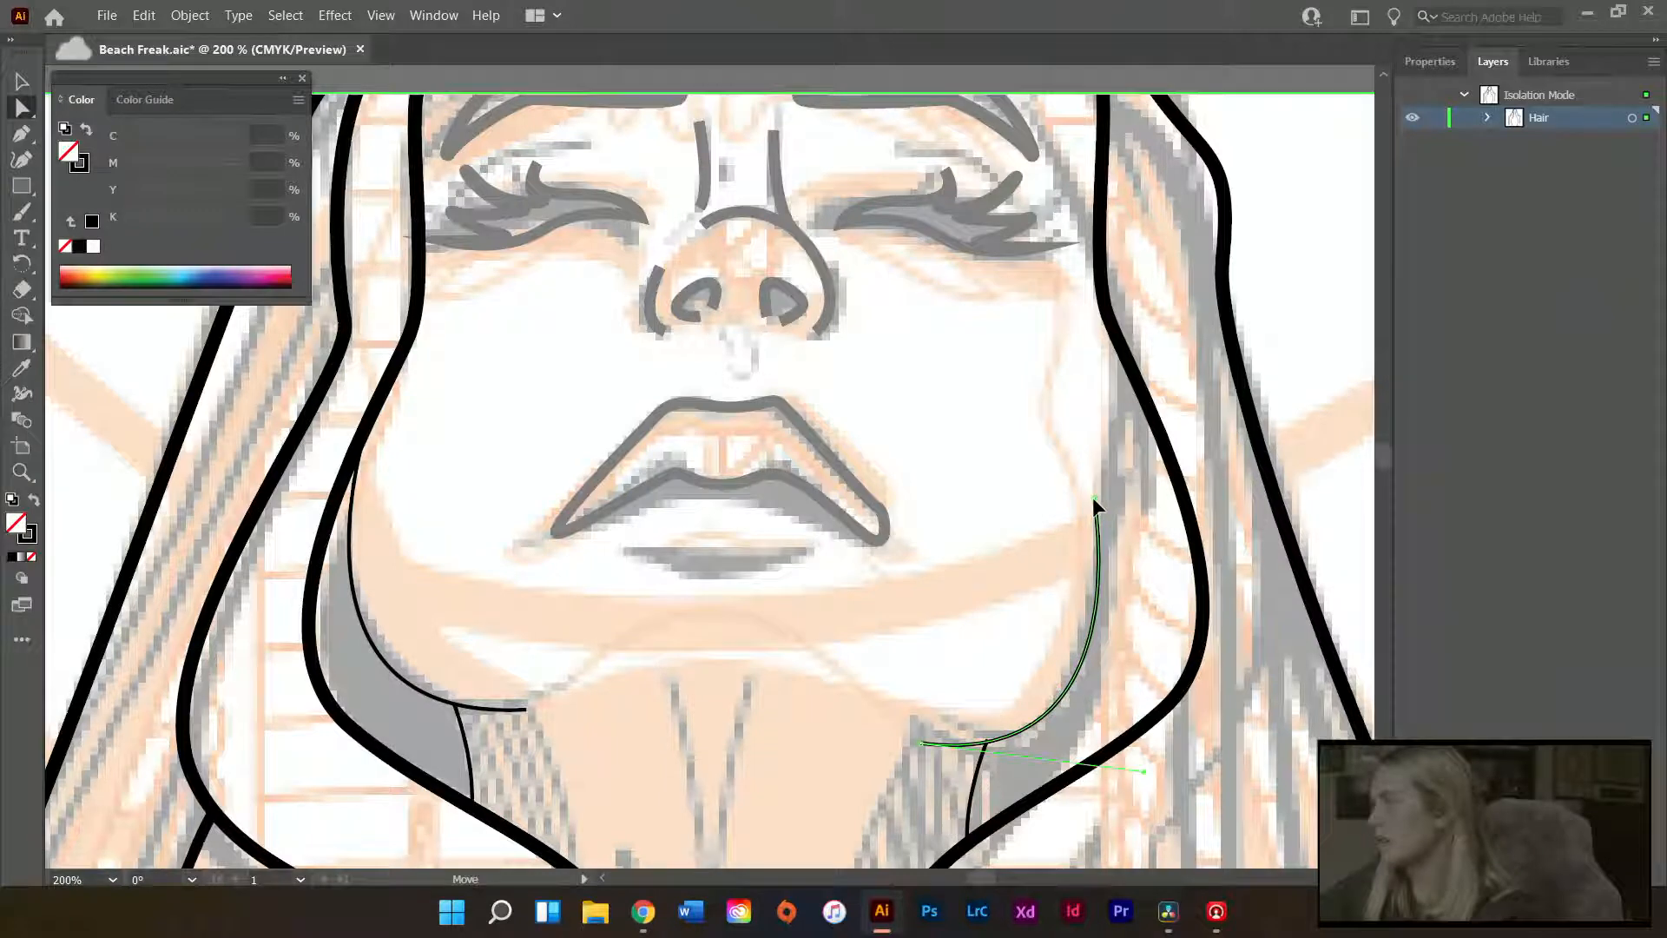
- Extend the mirrored jawline up to the inner hair strand with the Pen tool and shift the joining anchor slightly outward
key(p)
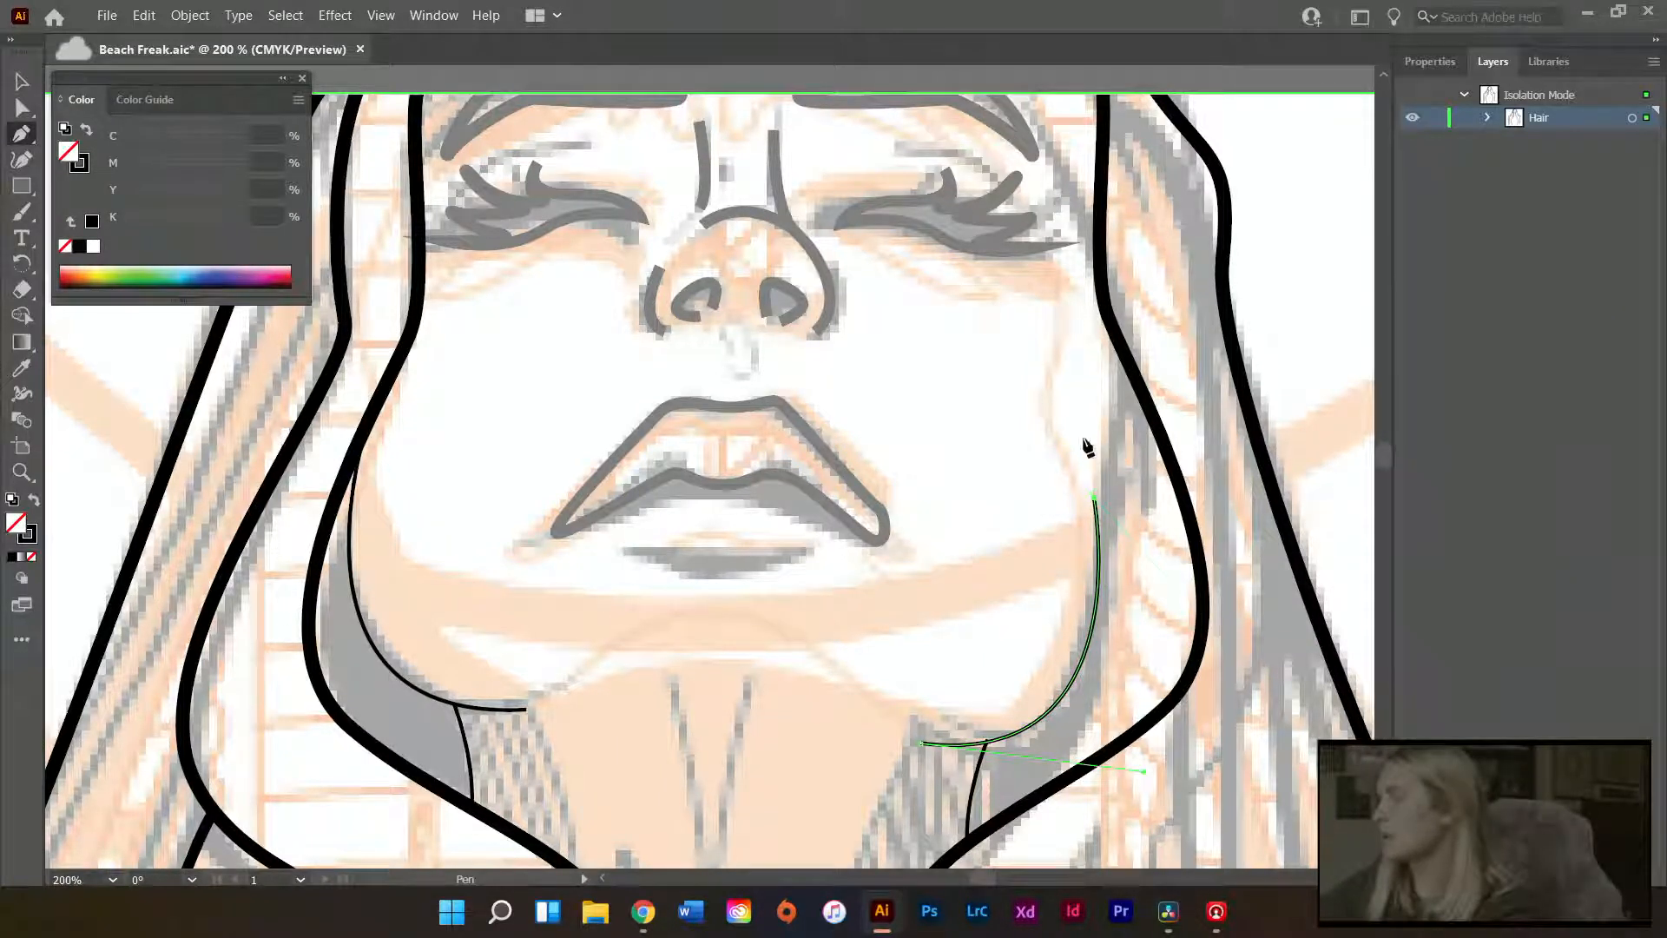
scroll(1112, 521, up, 4)
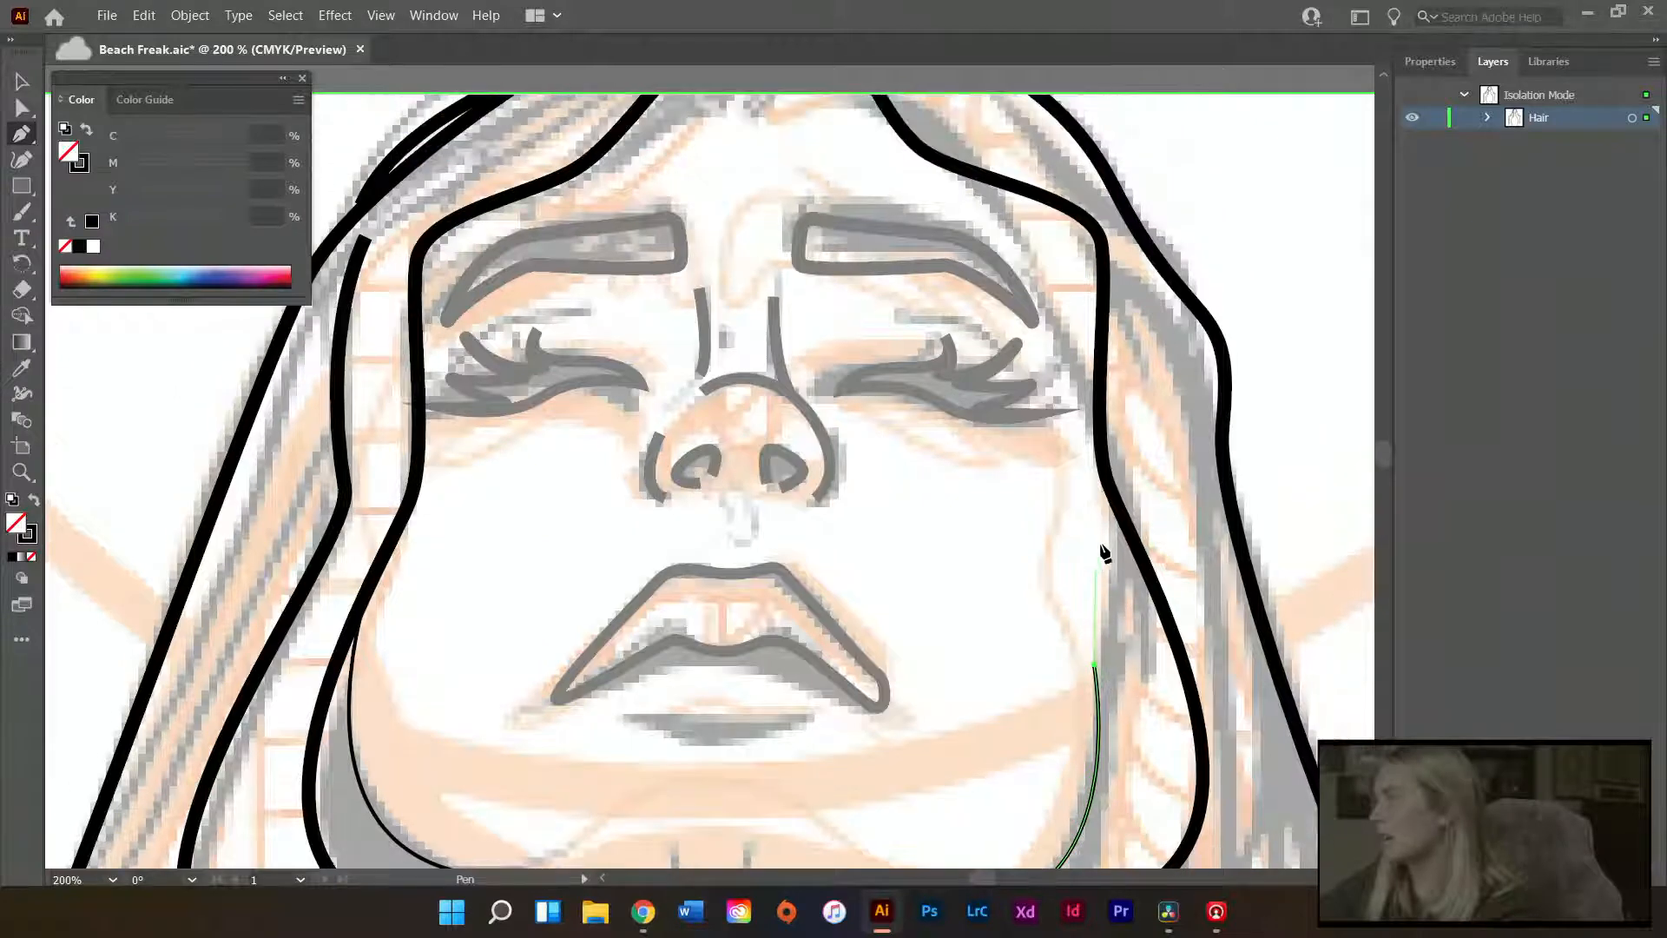
drag(1102, 434, 1100, 386)
scroll(1163, 590, down, 3)
key(a)
scroll(1129, 547, down, 1)
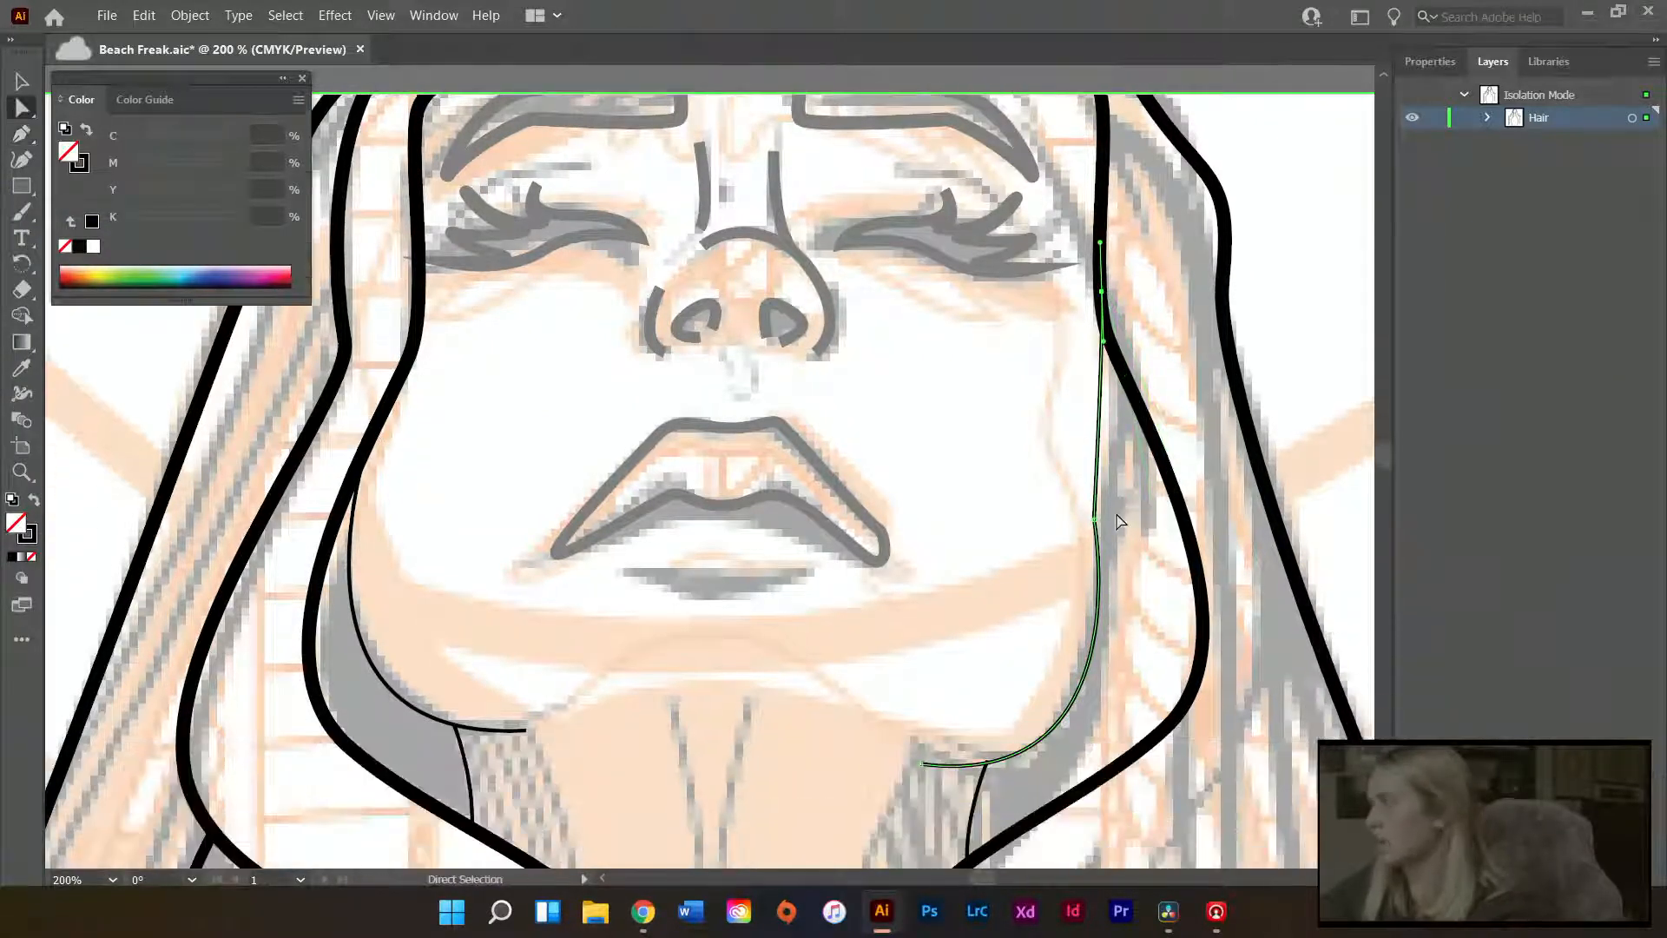
drag(1094, 525, 1105, 523)
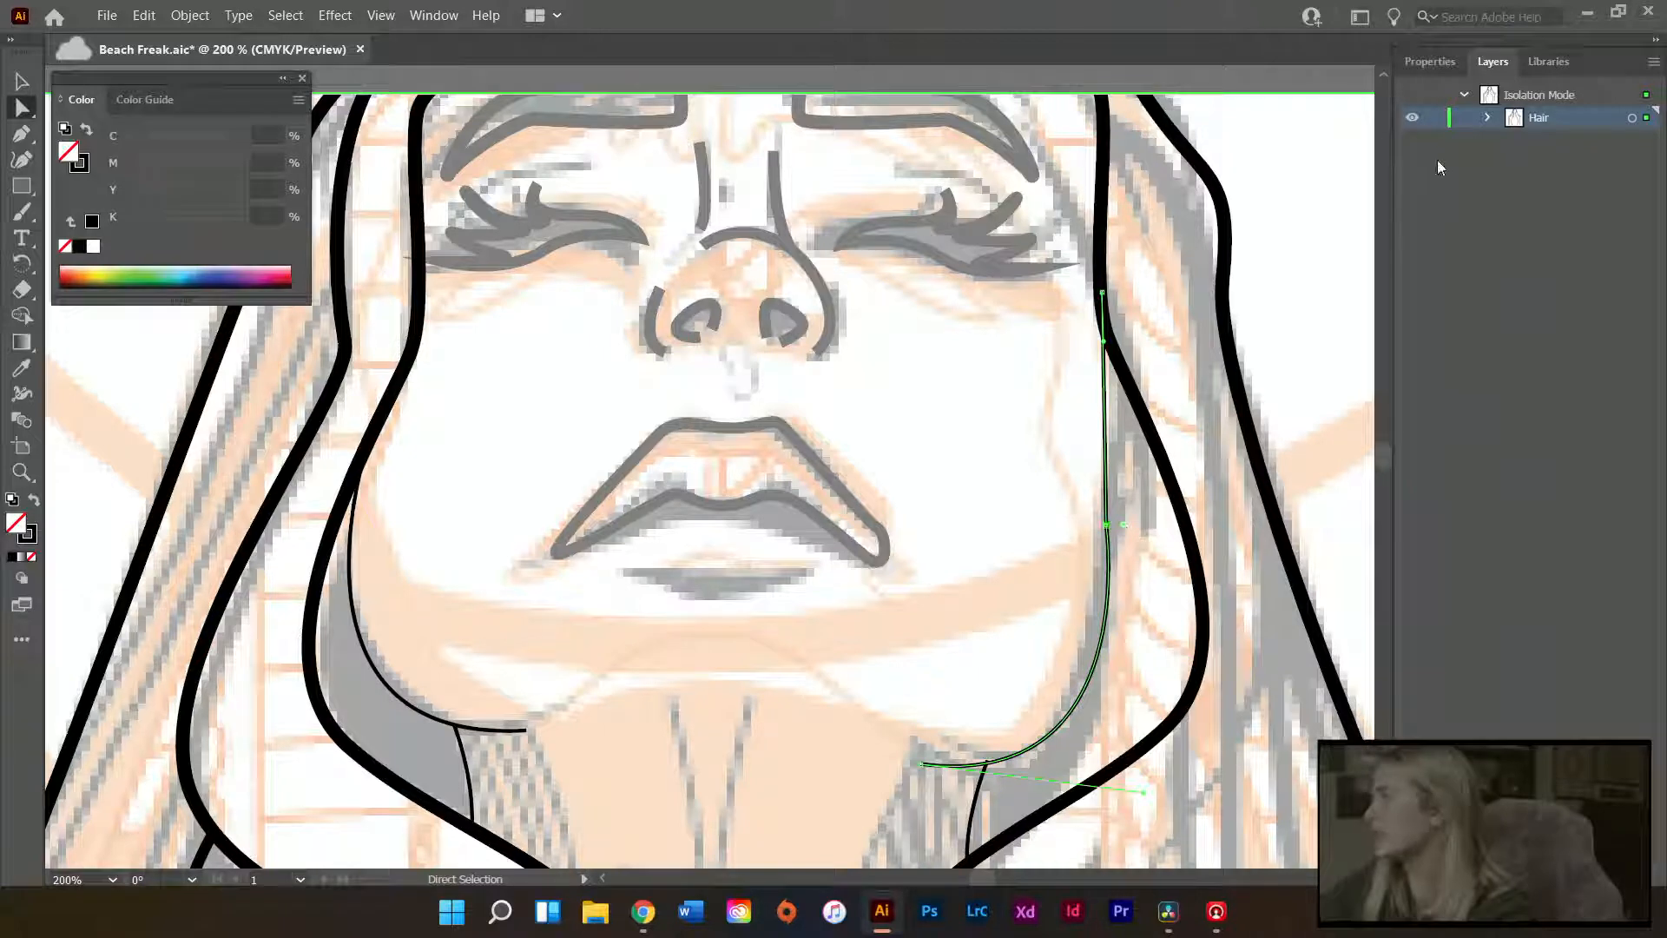
- Convert the mirrored jawline's joining anchor to a smooth point and adjust the anchor and its lower handle
click(1426, 63)
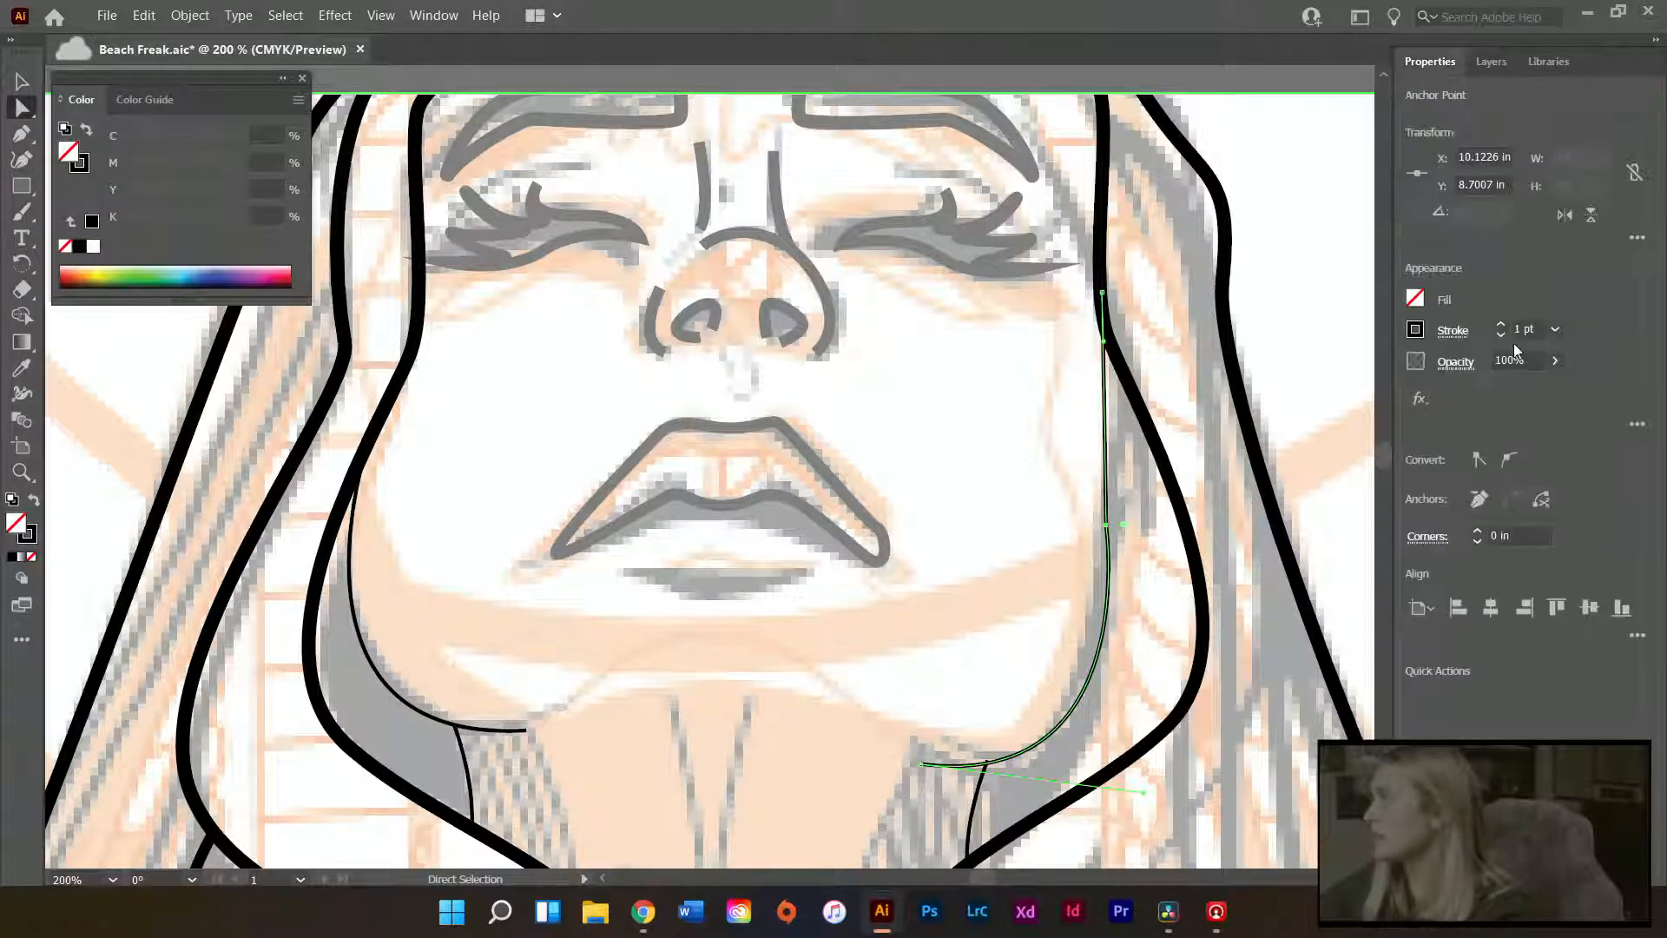
click(1509, 461)
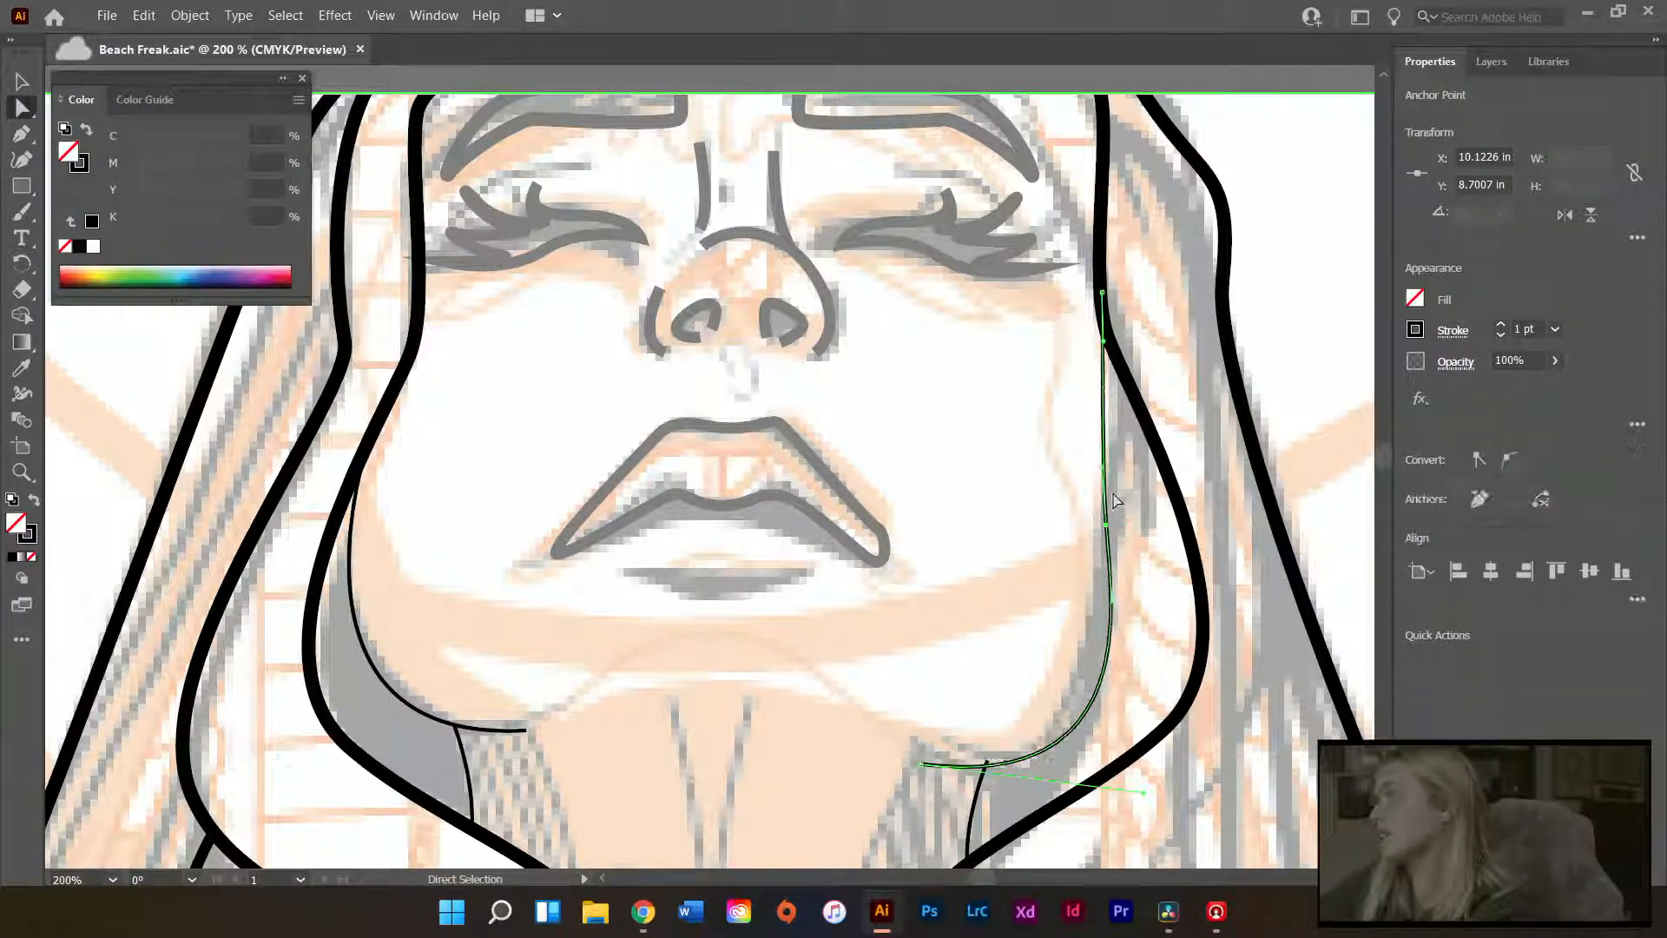
drag(1108, 526, 1111, 520)
mouse_move(1117, 596)
mouse_down()
mouse_move(1104, 604)
mouse_move(1108, 580)
mouse_up()
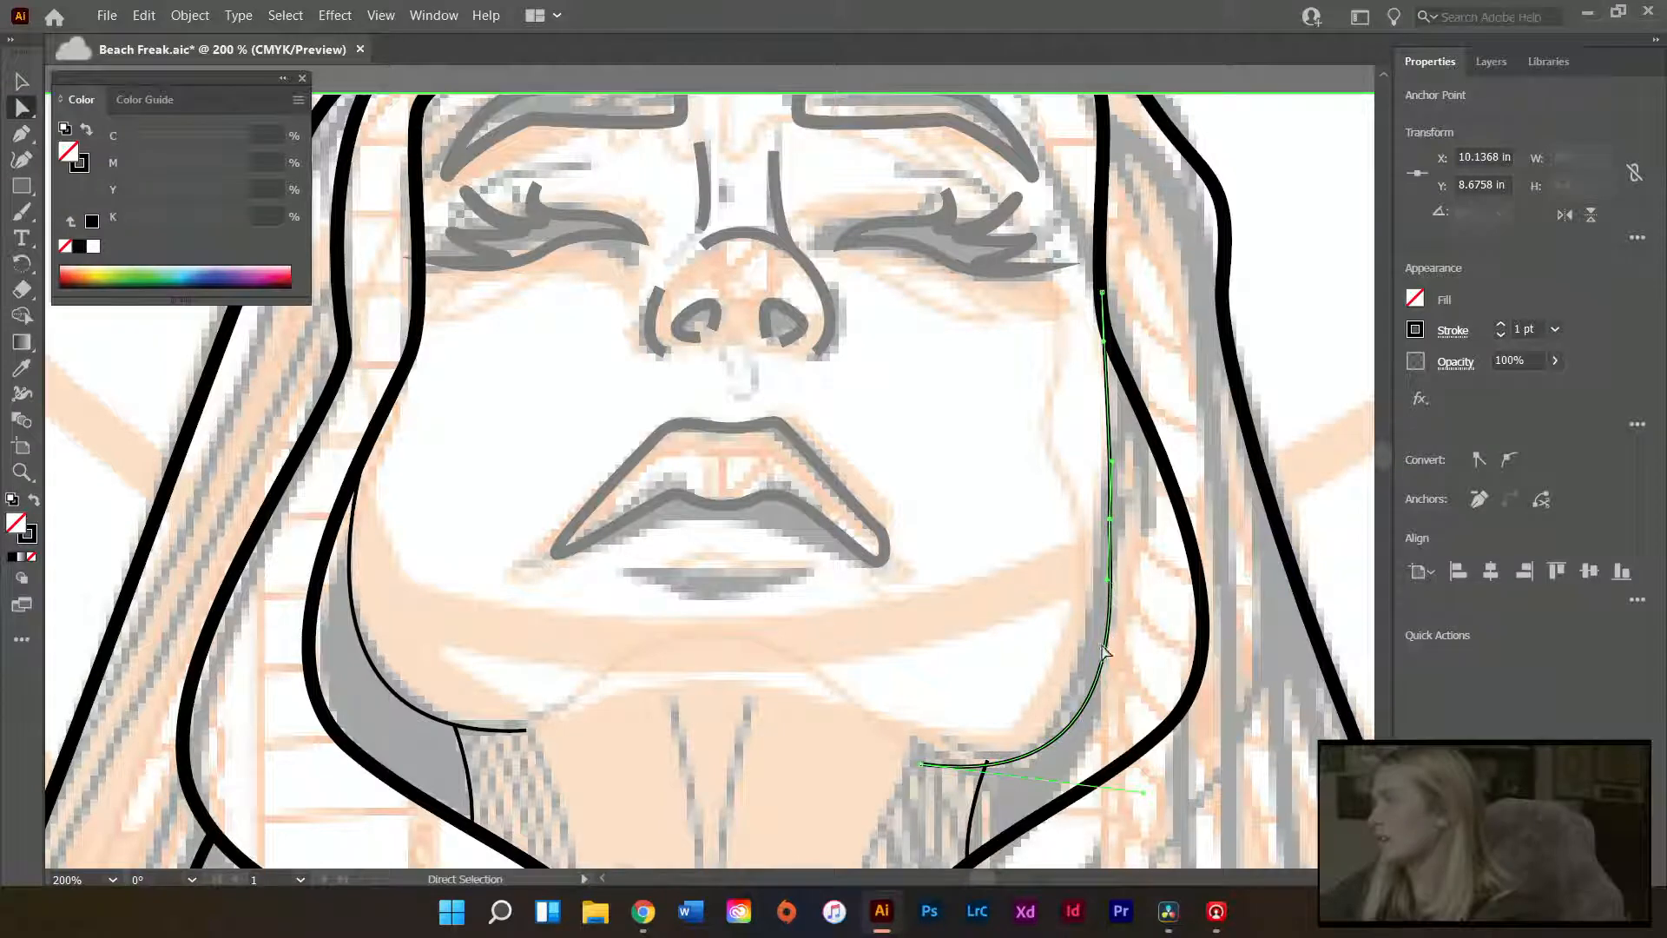
- Move the mirrored jawline's joining anchor slightly down and outward, raise the chin-end anchor a little, and deselect the curve
scroll(1150, 580, up, 1)
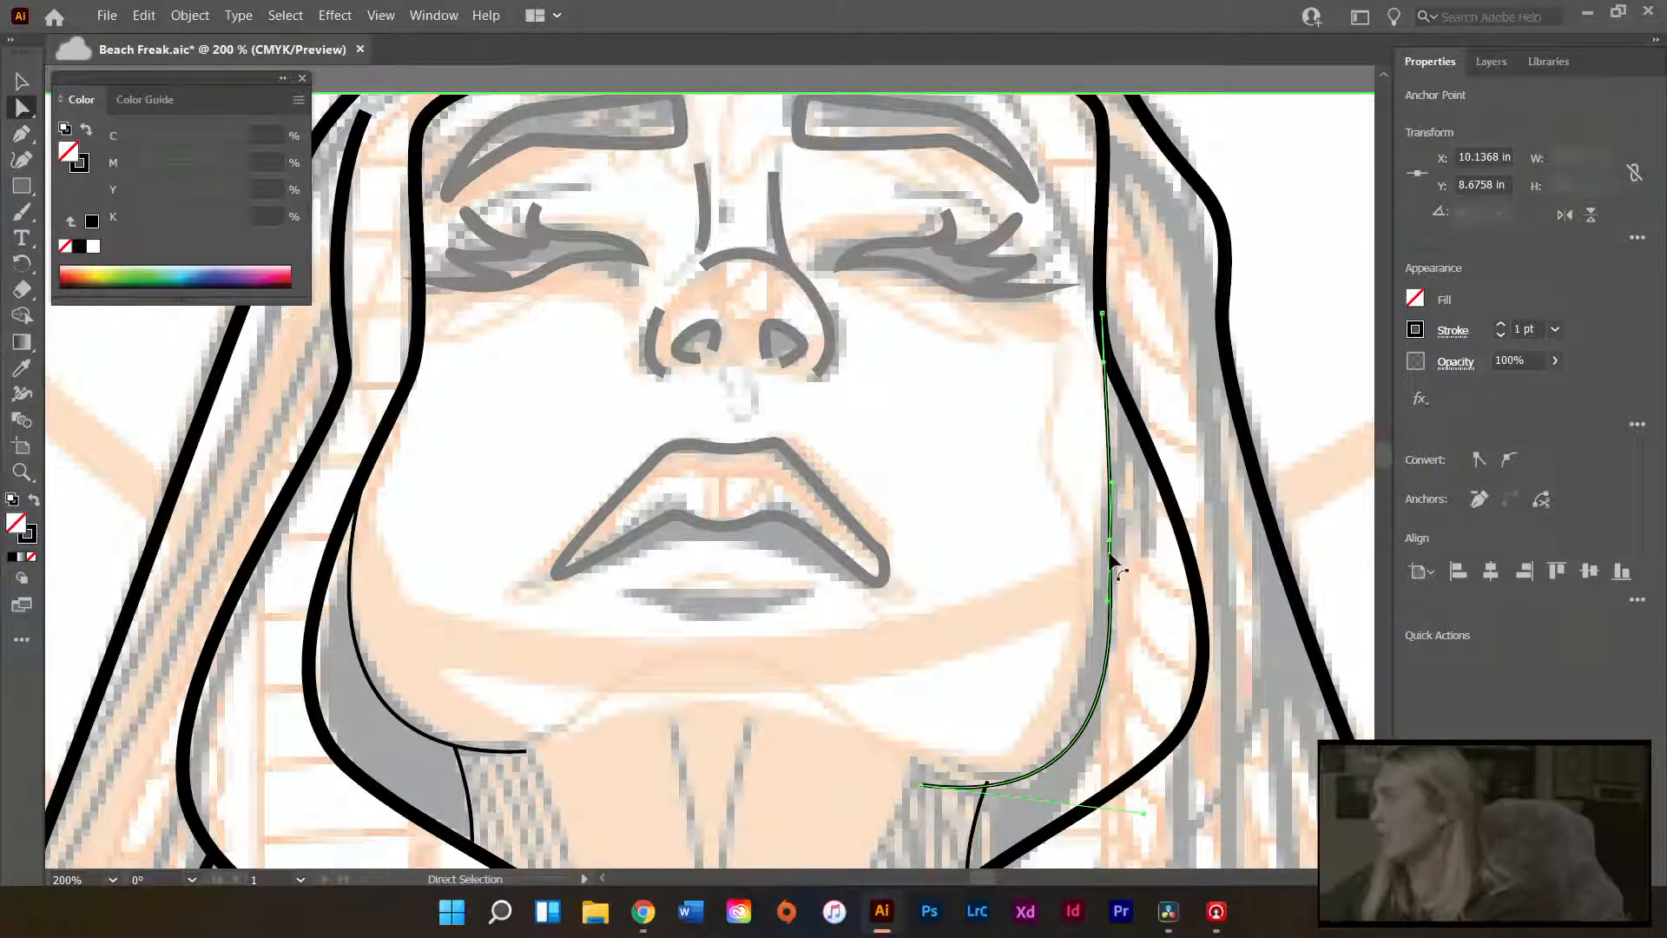
drag(1108, 544, 1114, 561)
scroll(968, 683, down, 2)
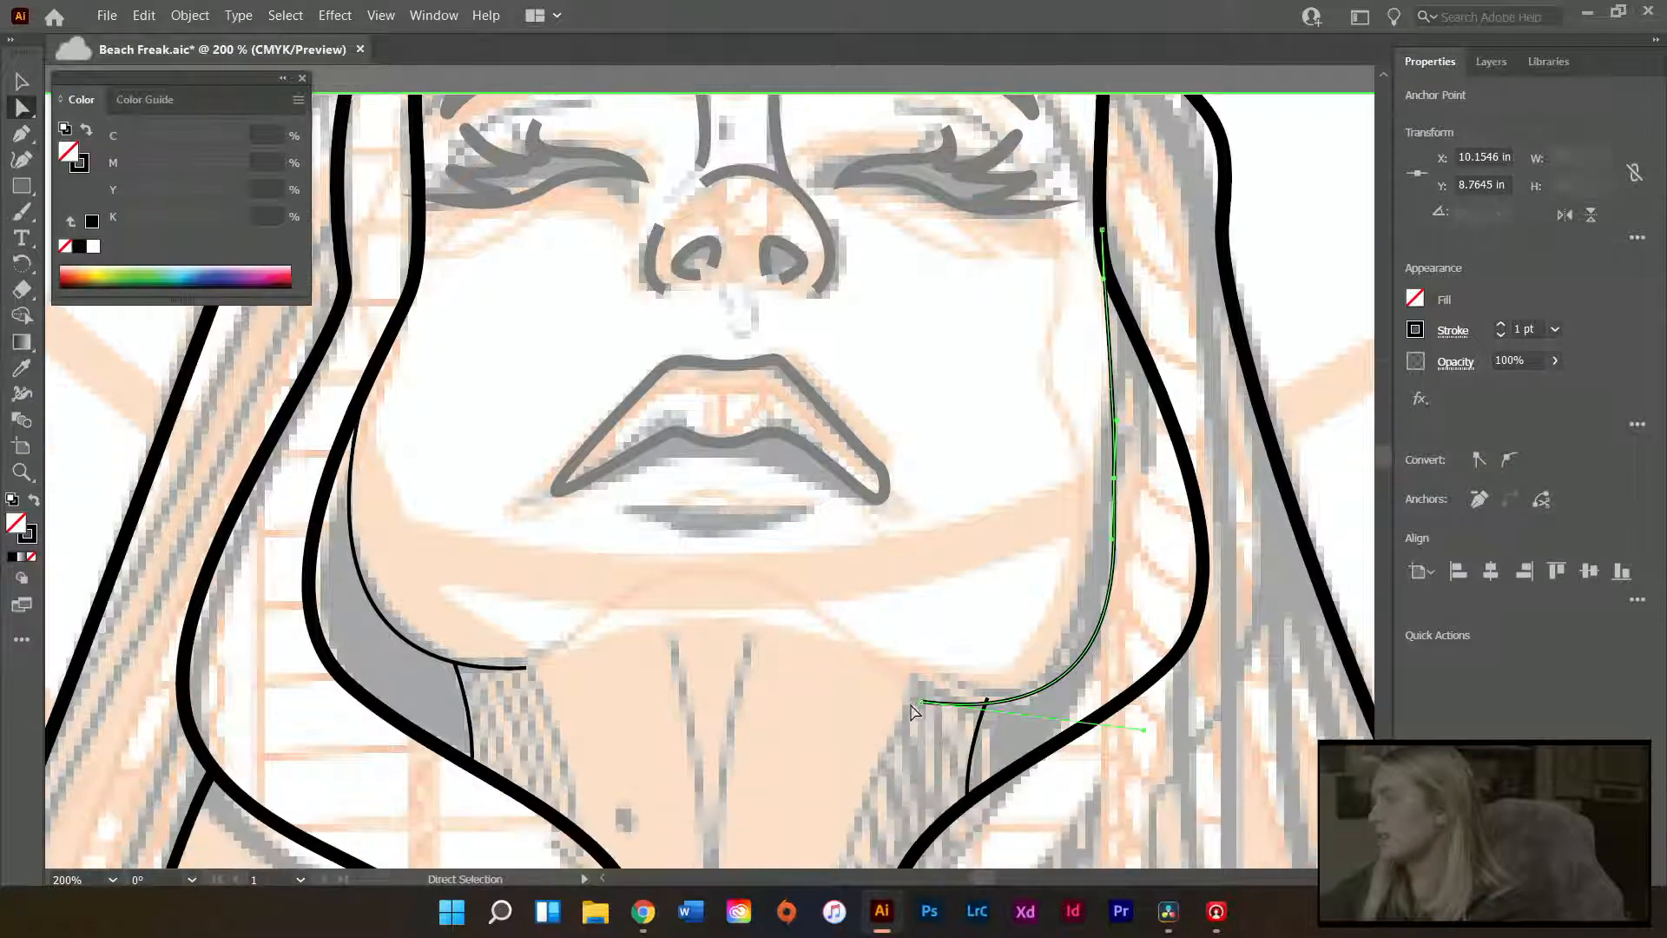
drag(922, 704, 927, 695)
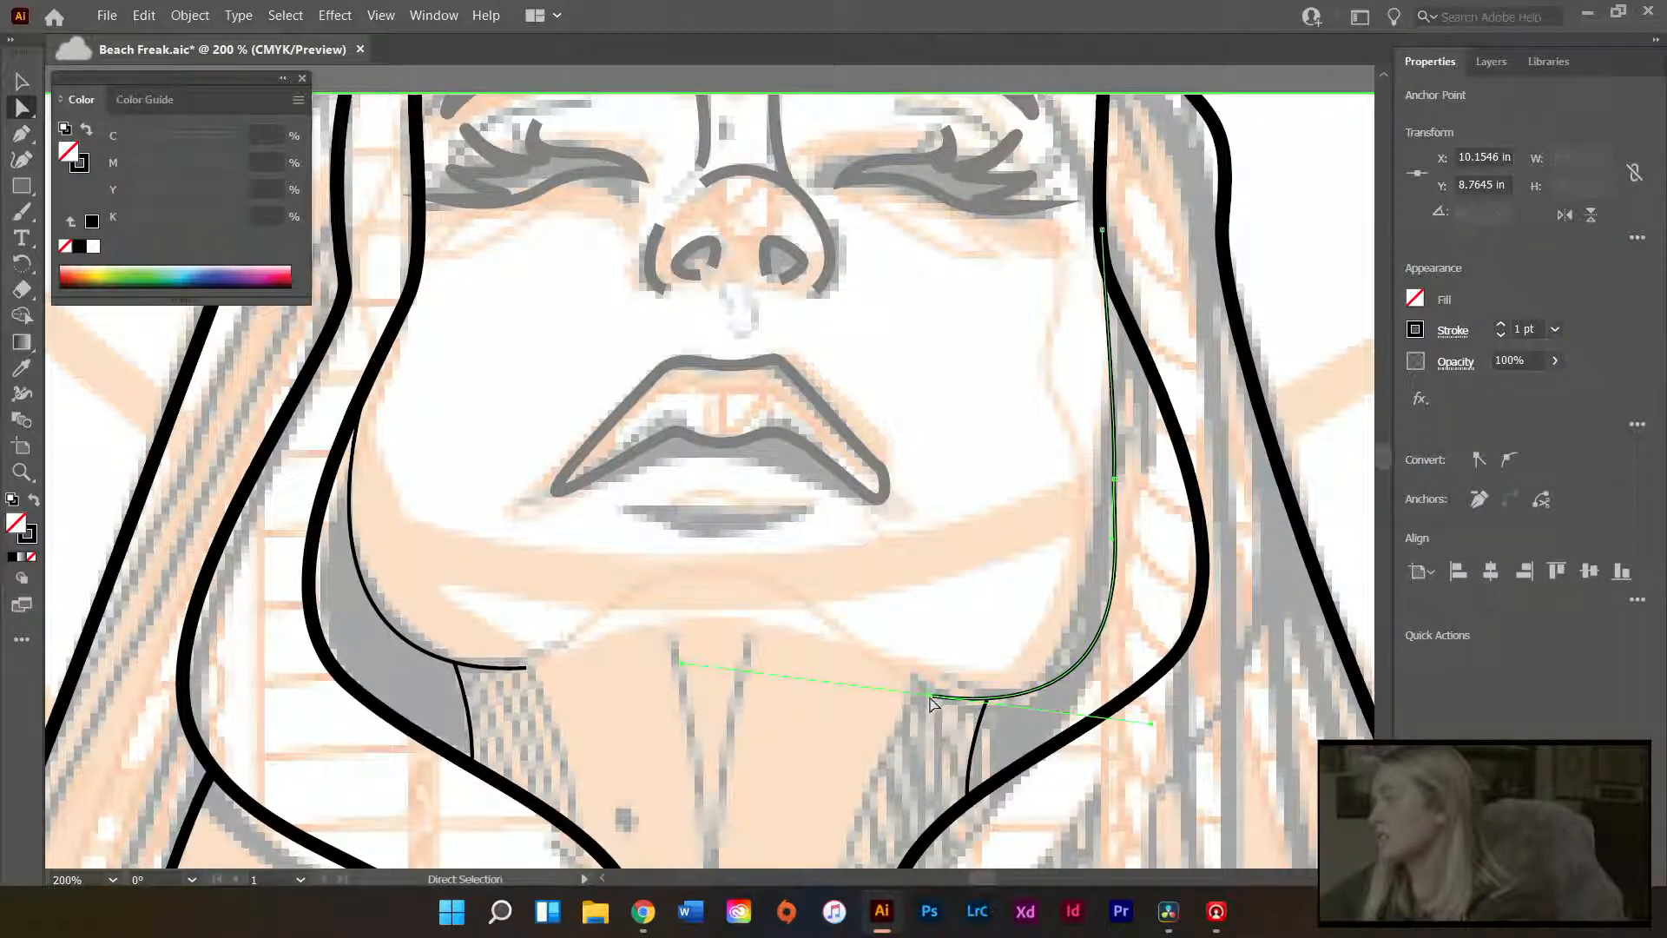
click(964, 618)
- Examine both traced jawlines and the sketched hair and shading beside the neck and shoulders
scroll(635, 539, down, 2)
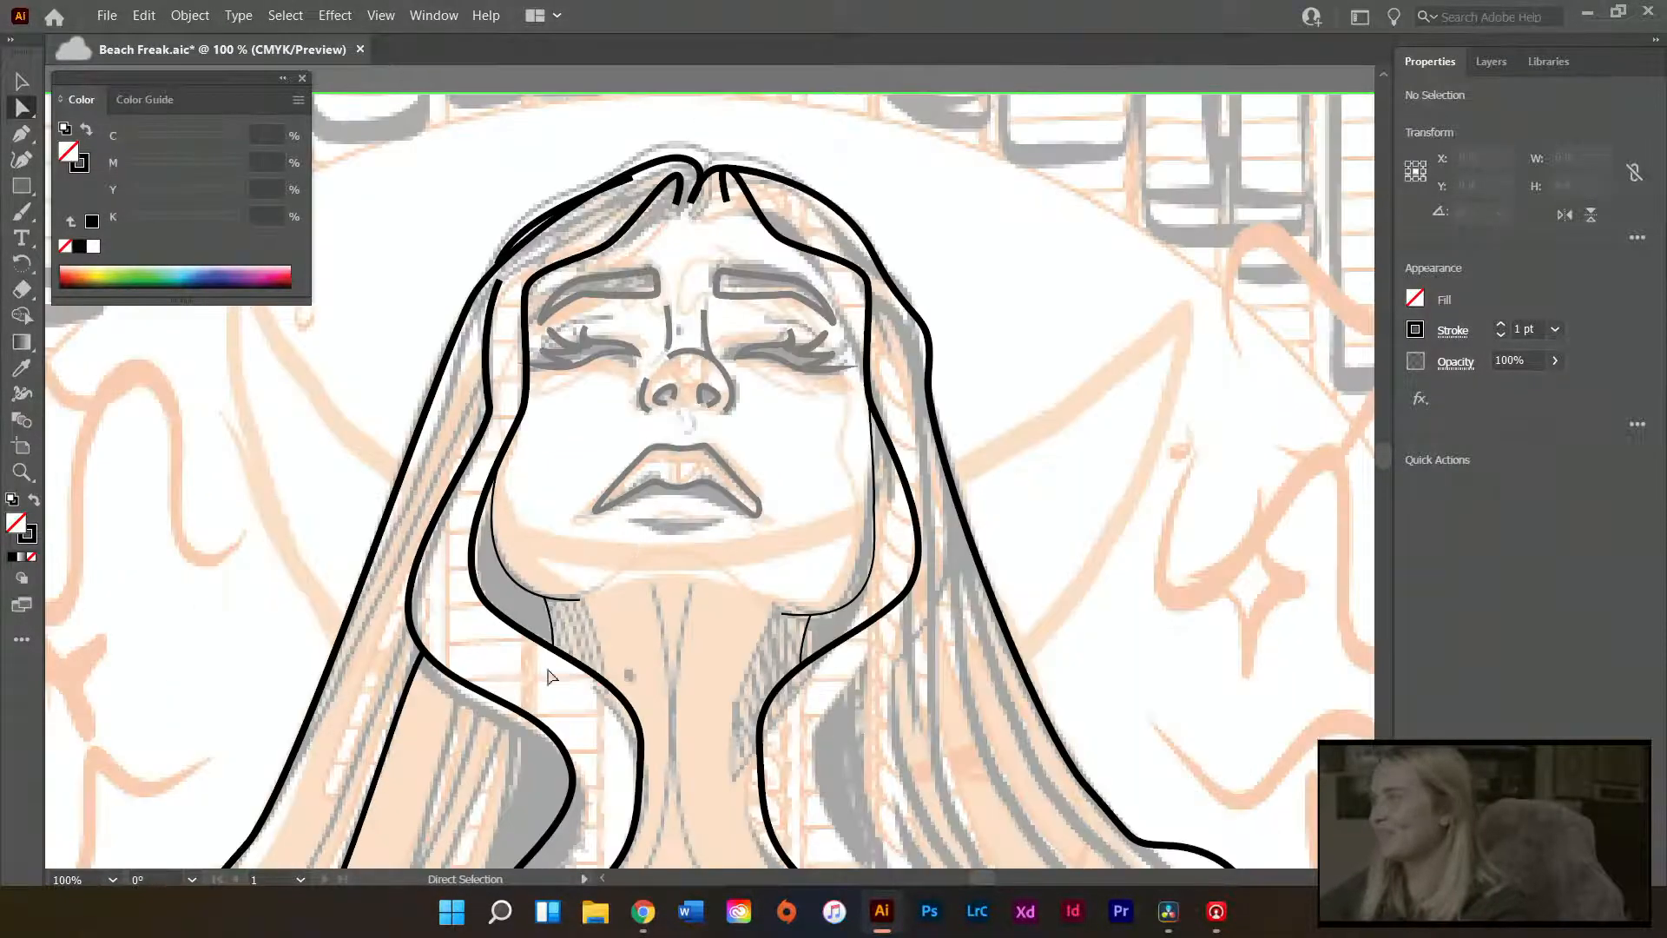
scroll(553, 668, down, 2)
scroll(613, 508, up, 2)
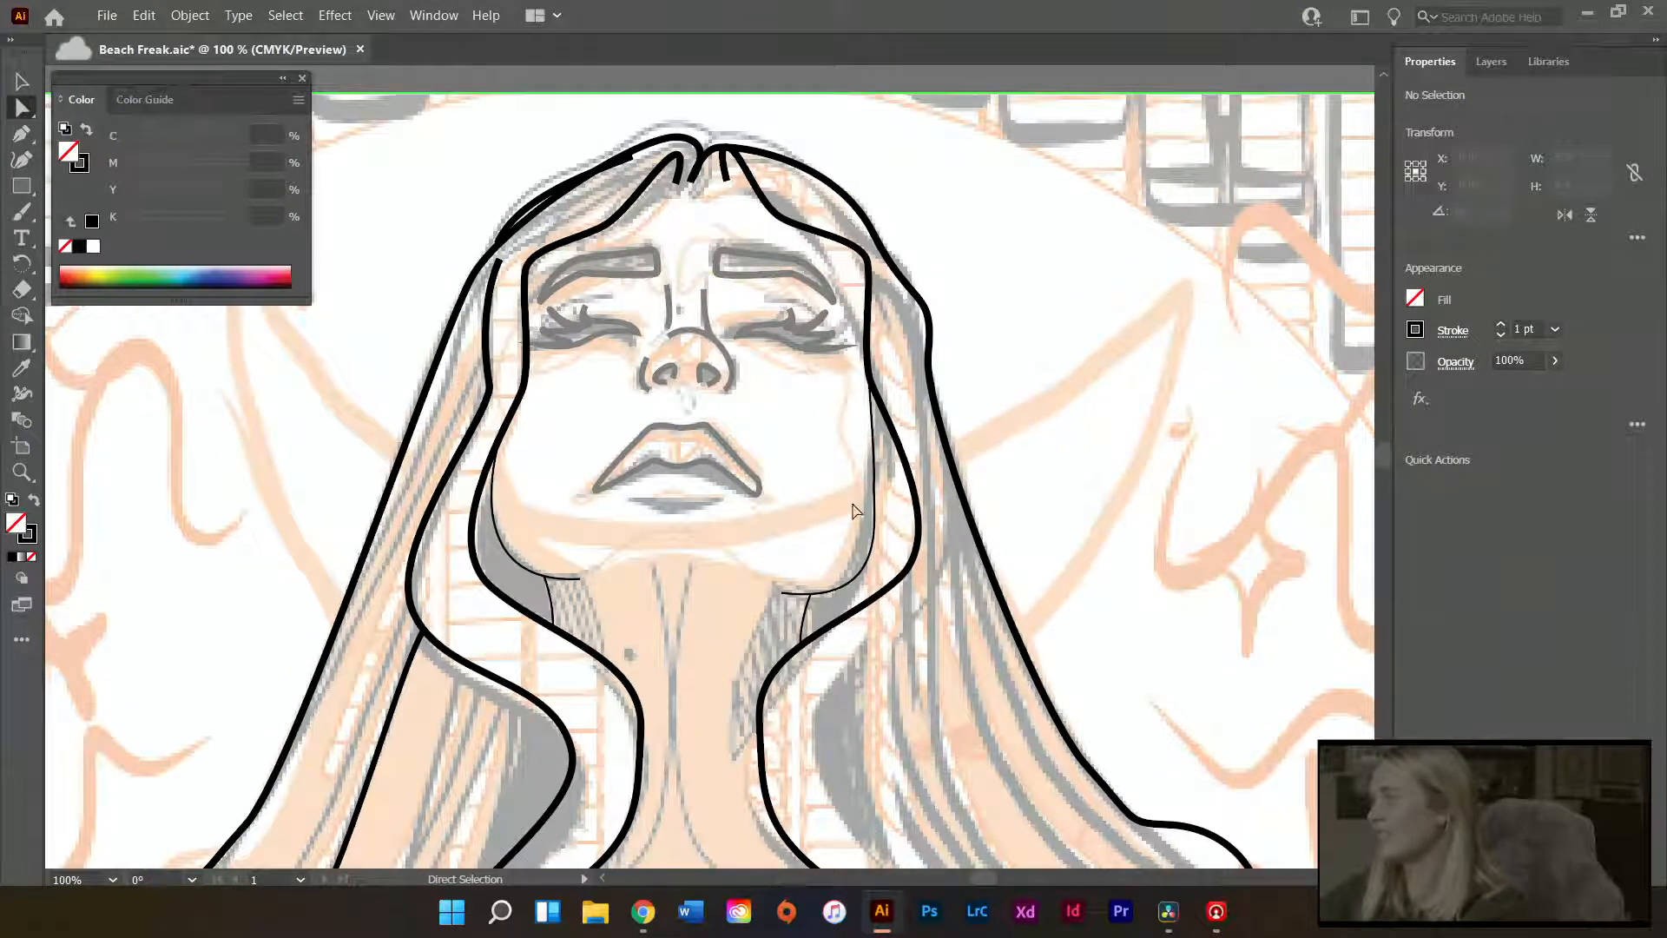
scroll(721, 595, down, 2)
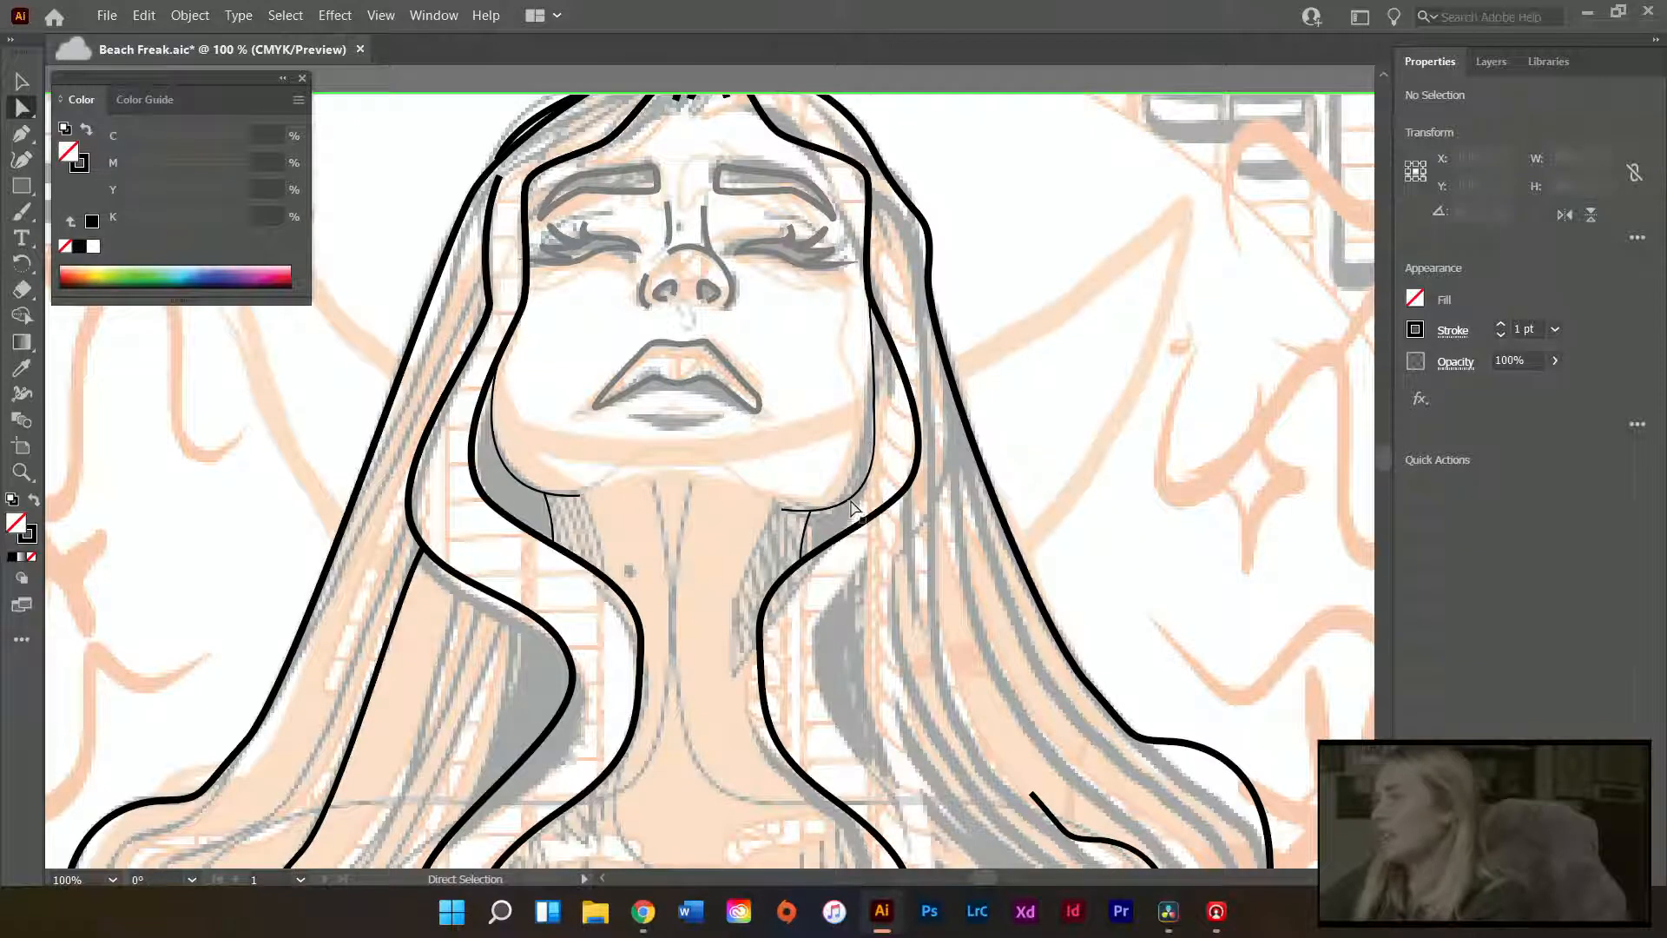
scroll(899, 363, up, 1)
click(1491, 62)
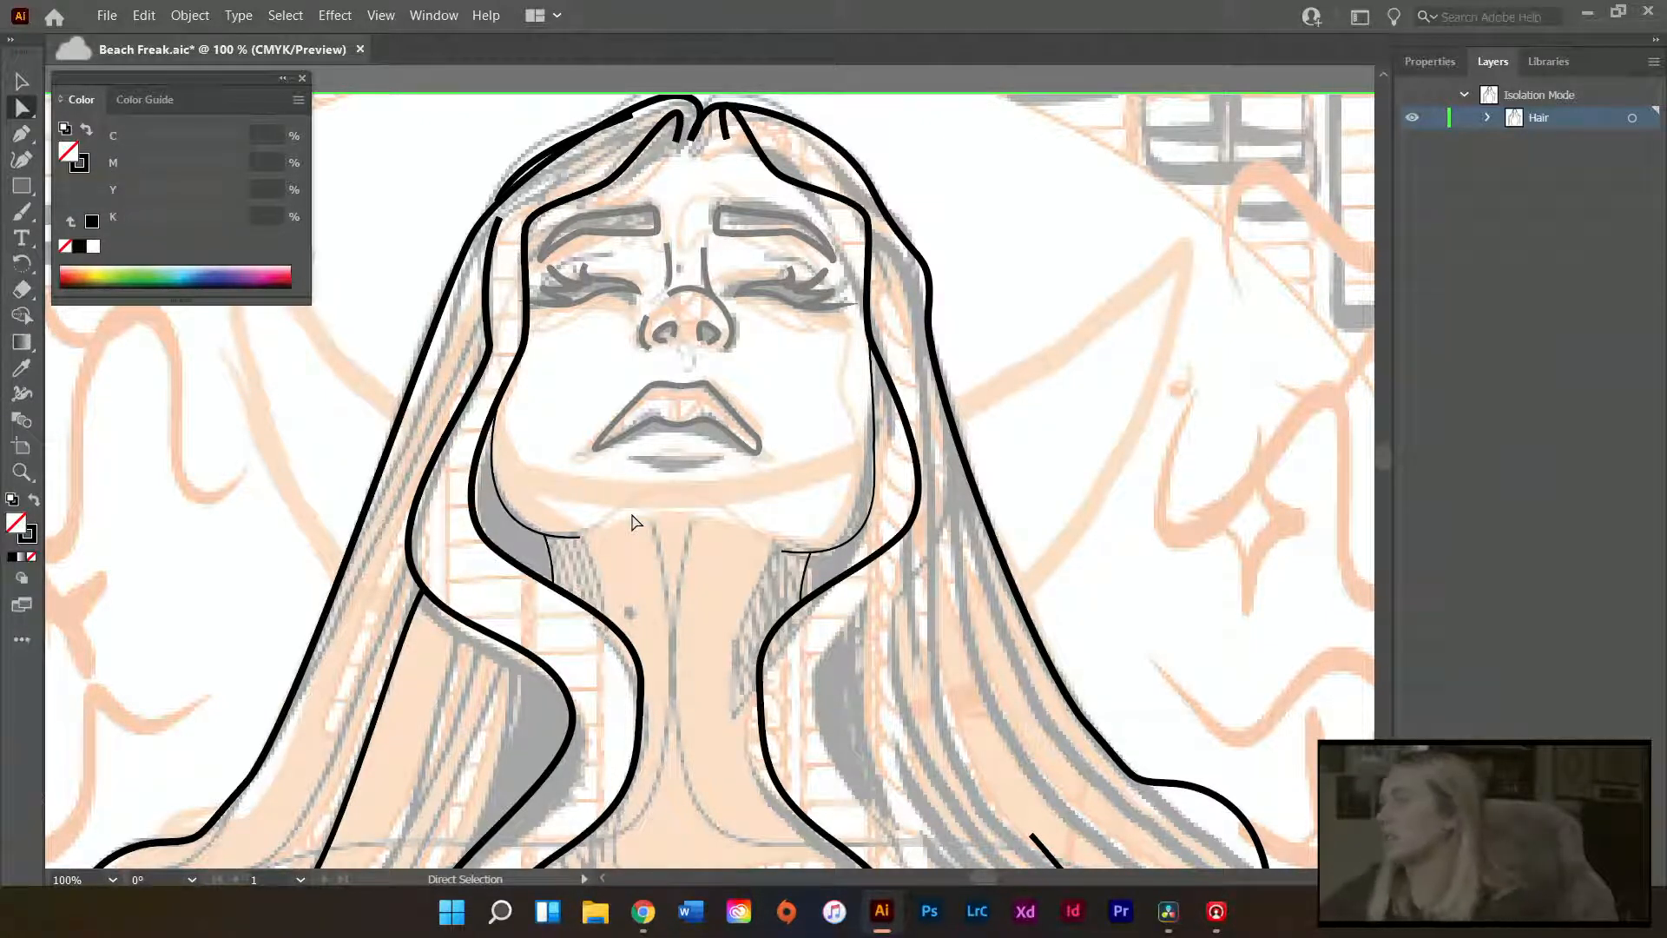
scroll(751, 577, down, 5)
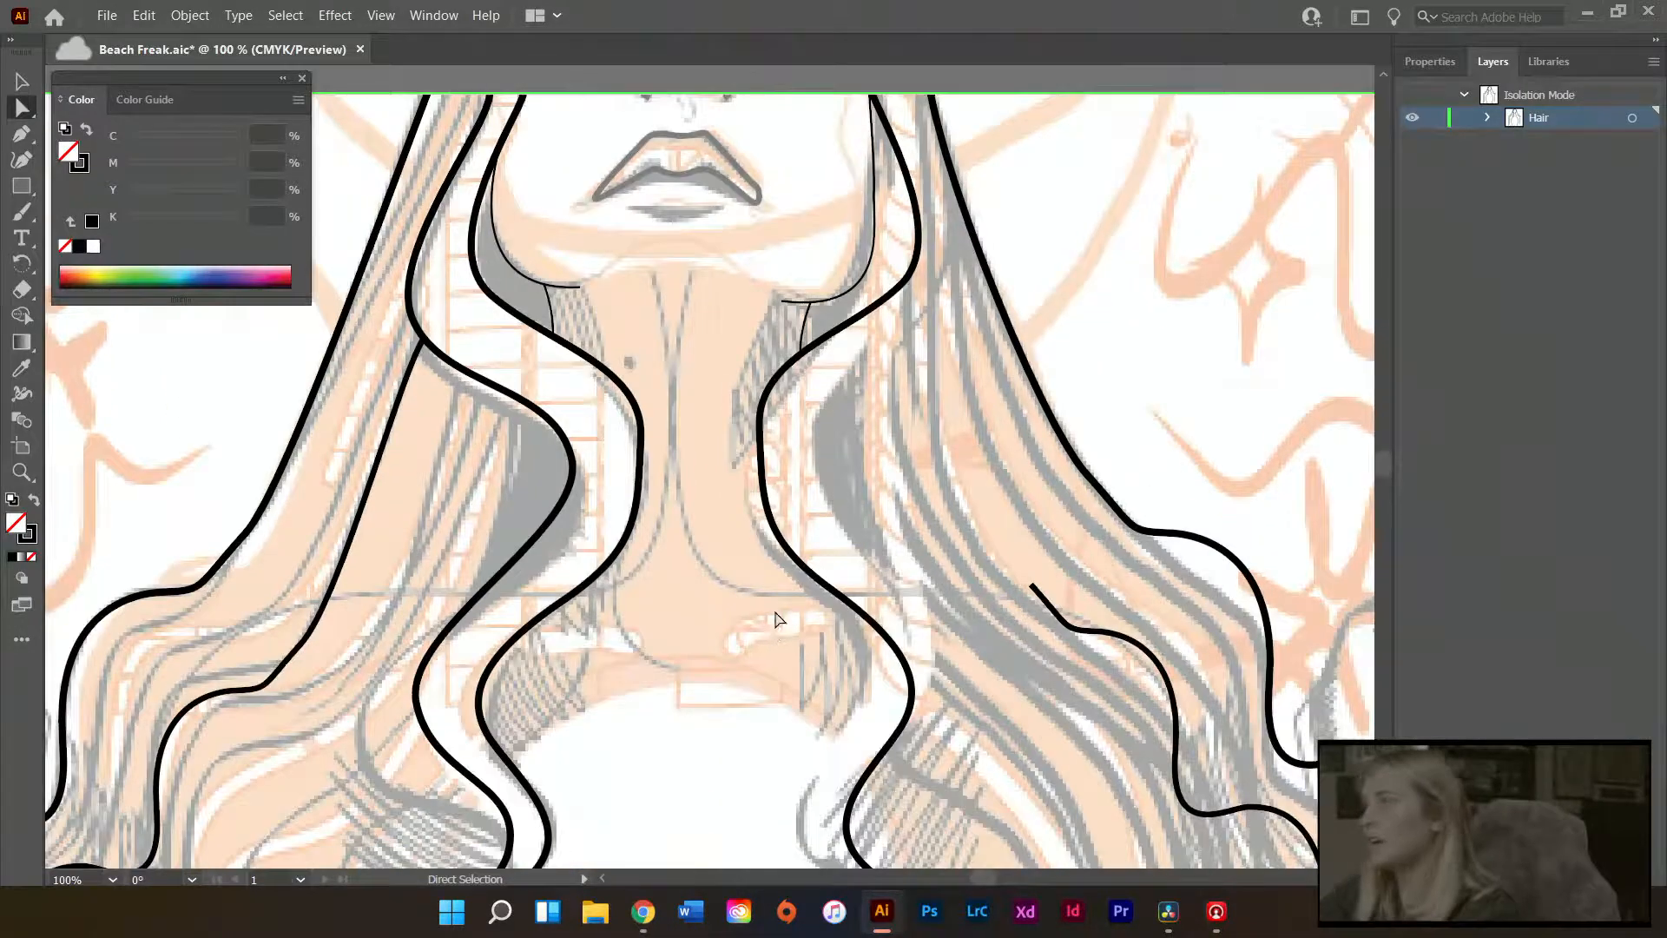
scroll(373, 440, down, 2)
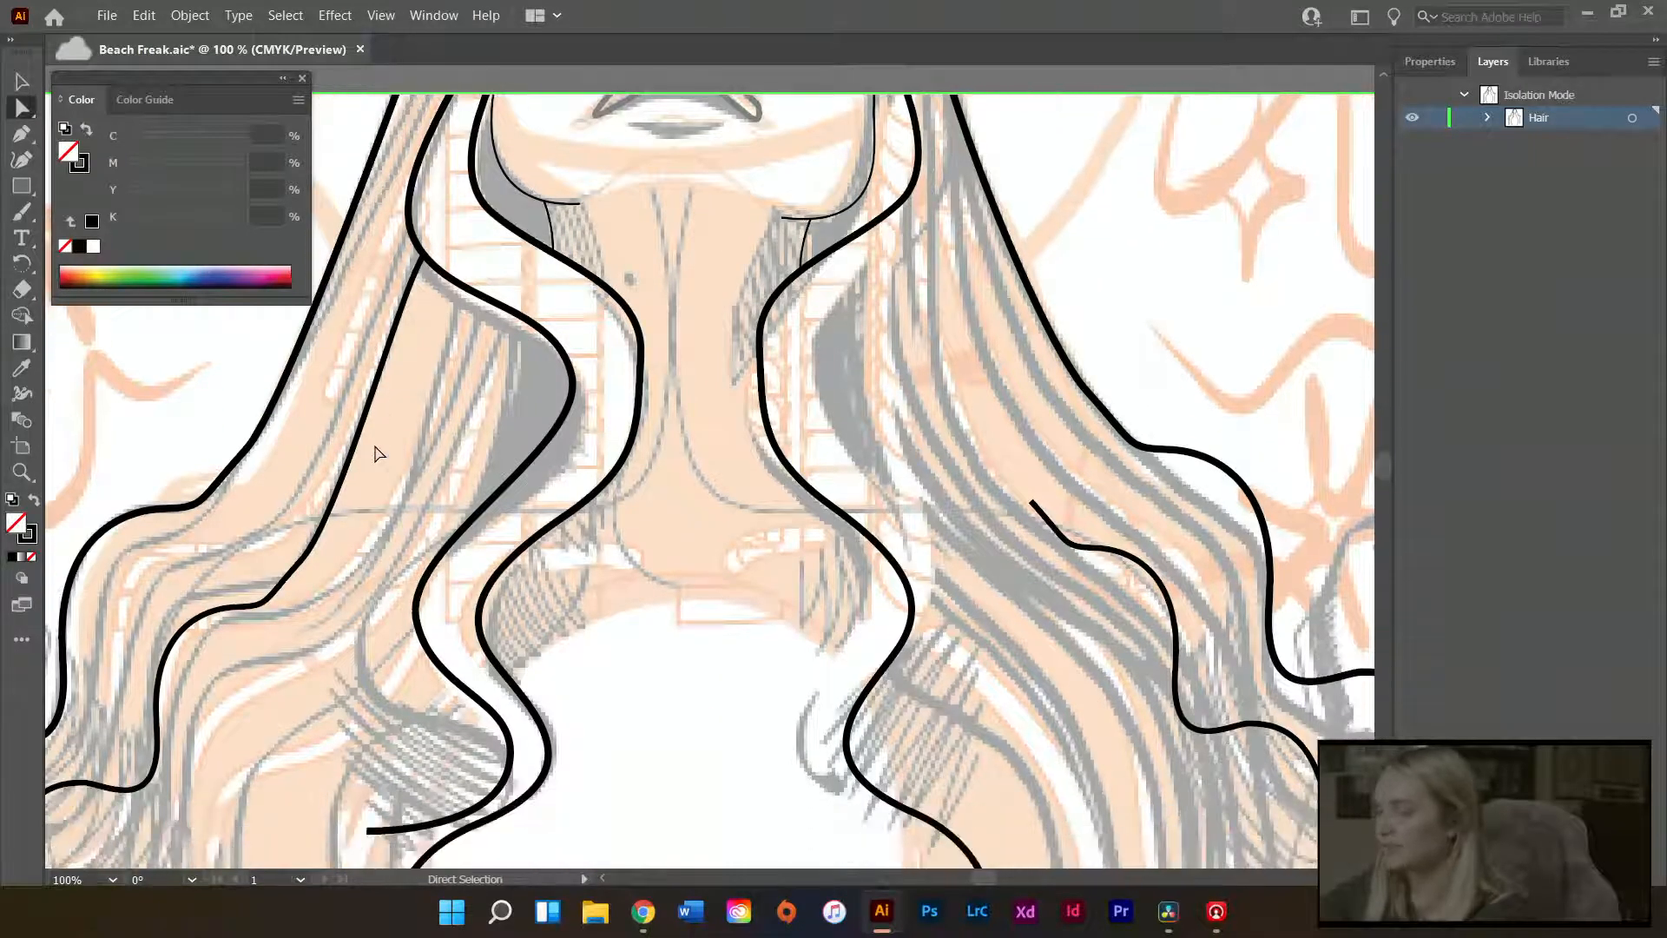
scroll(378, 452, up, 2)
- Draw a curved Pen path from the wavy strand beside the neck, along the solid shading's edge, to the strand's lower bend
key(p)
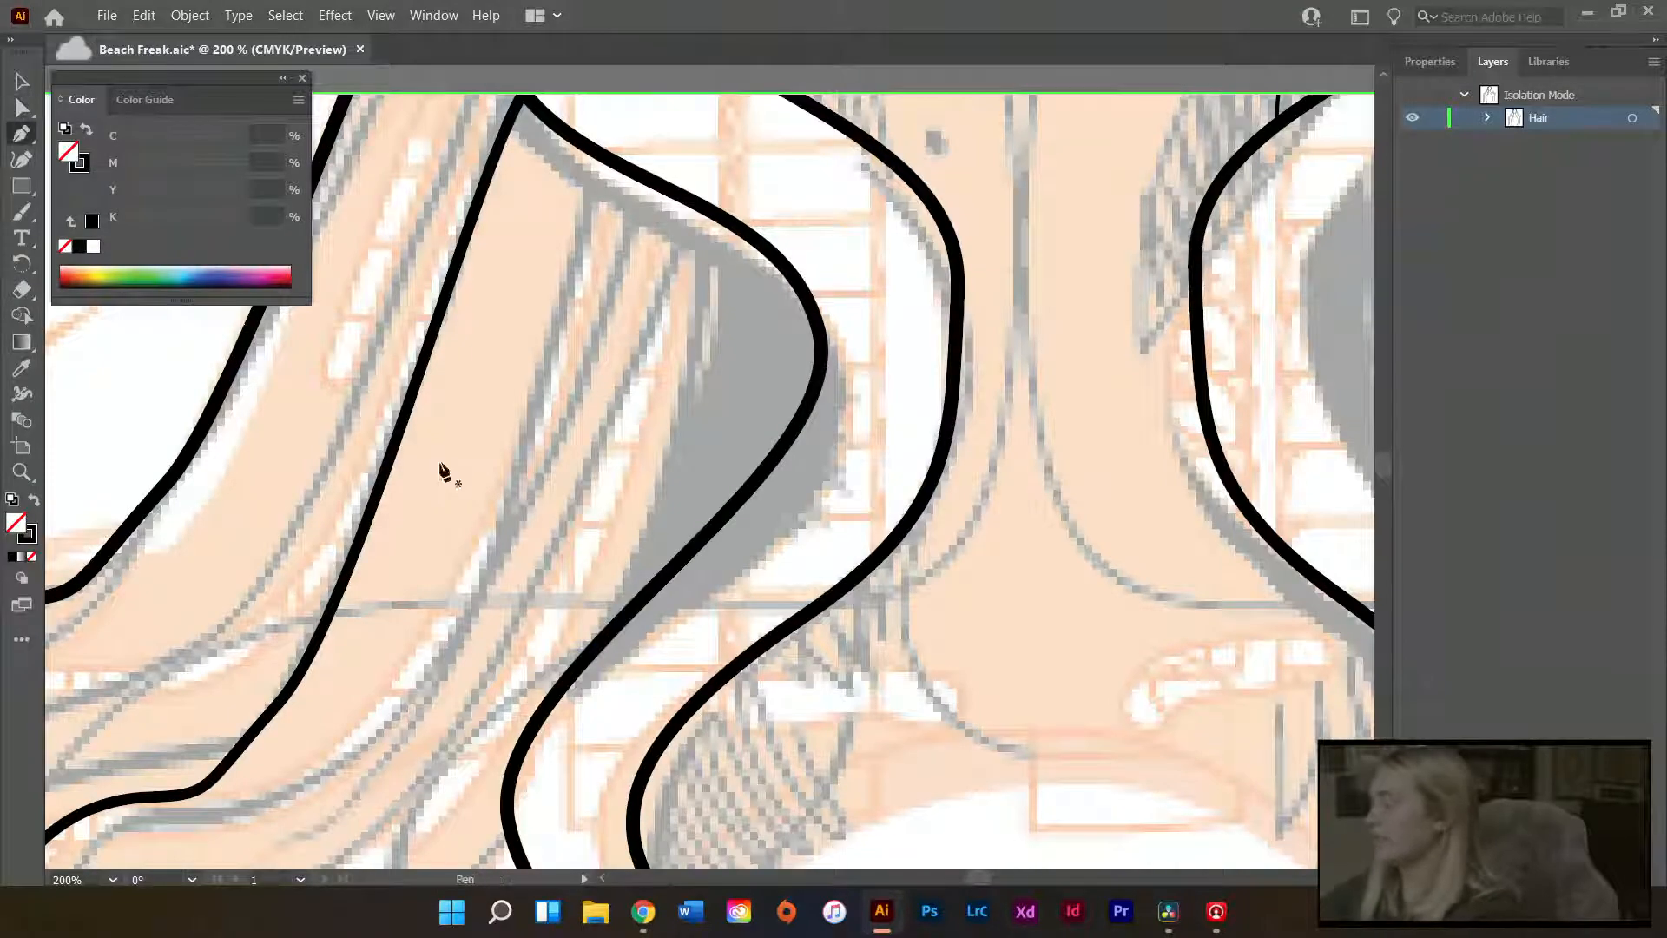
scroll(673, 286, down, 2)
scroll(547, 391, down, 2)
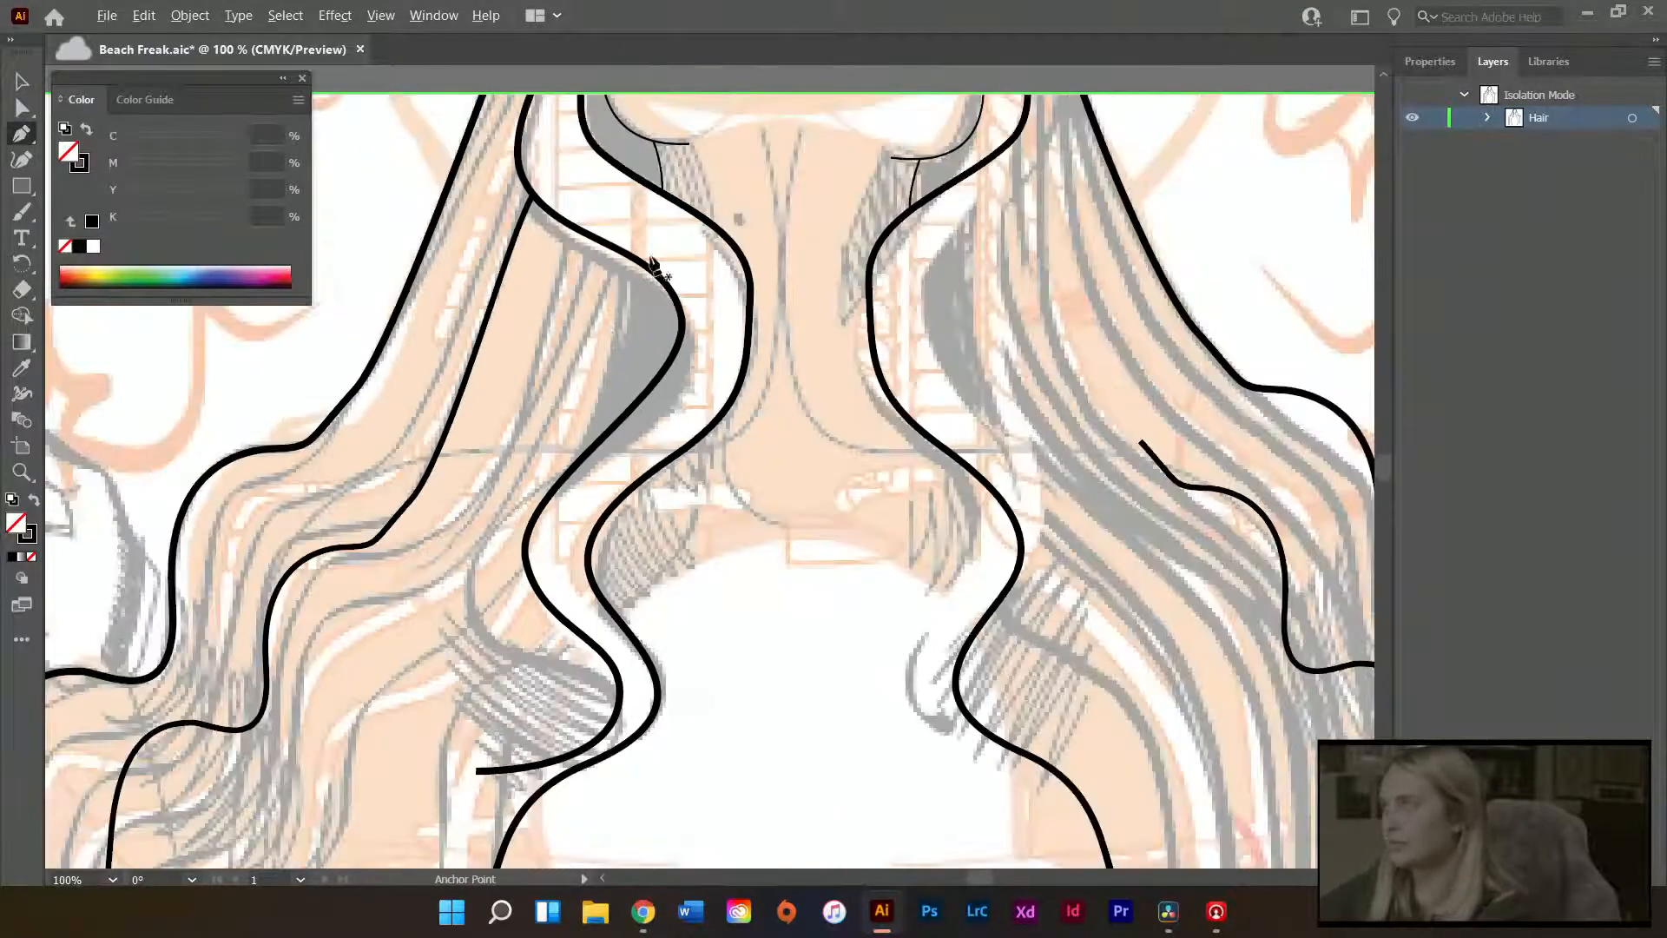
click(625, 253)
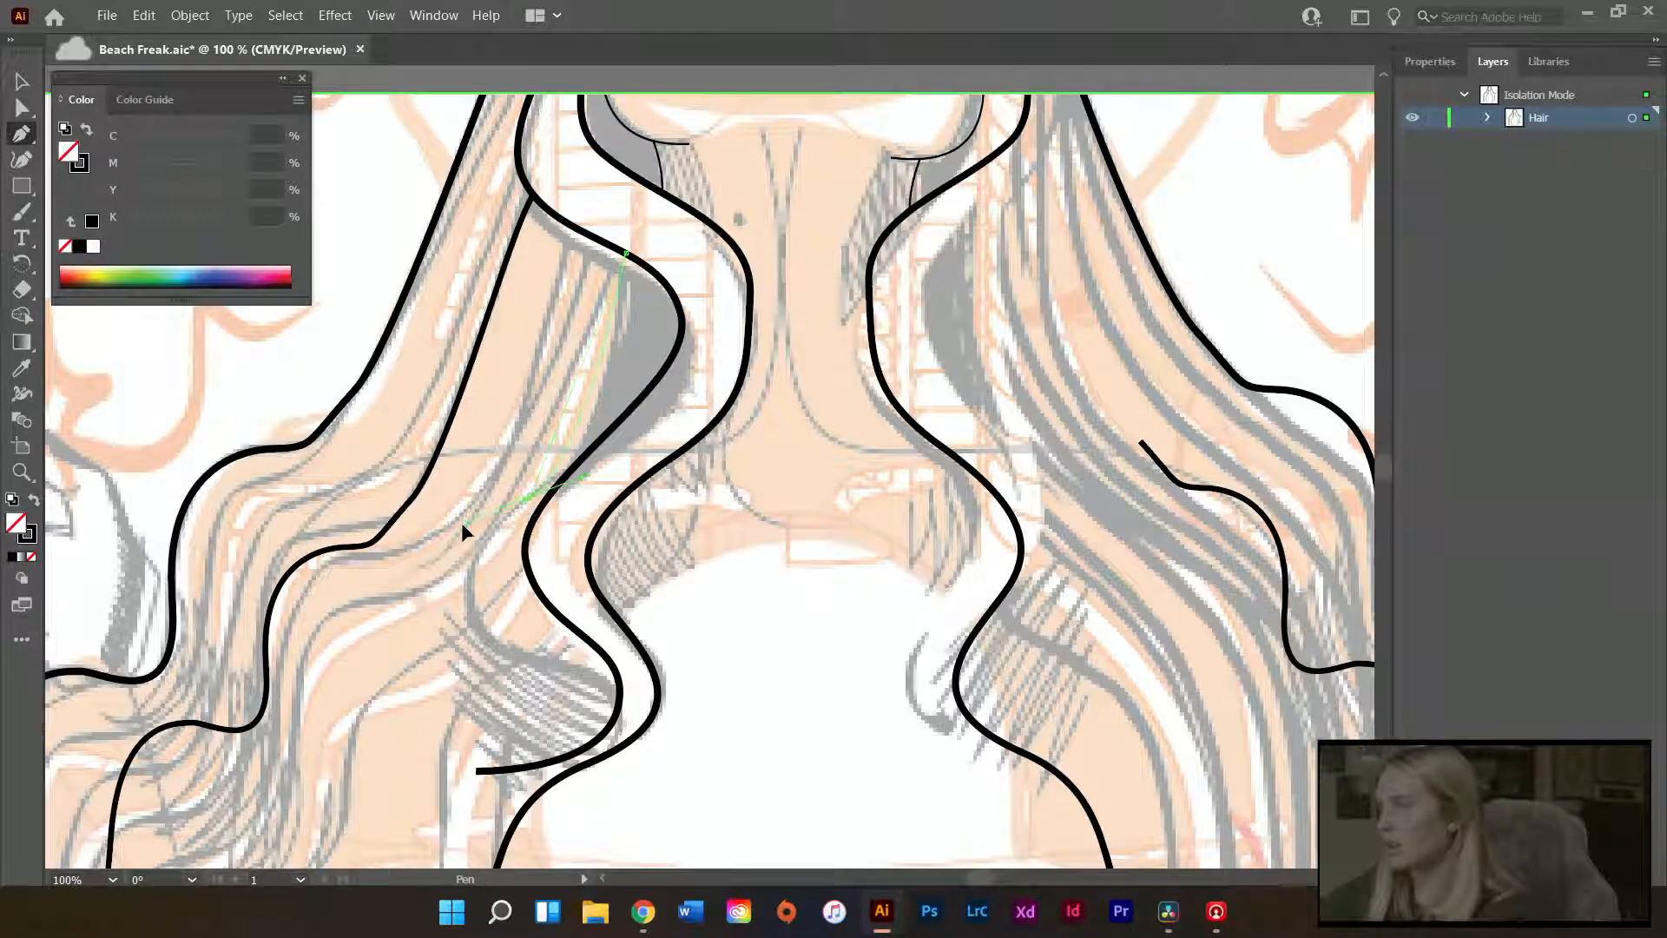
click(424, 586)
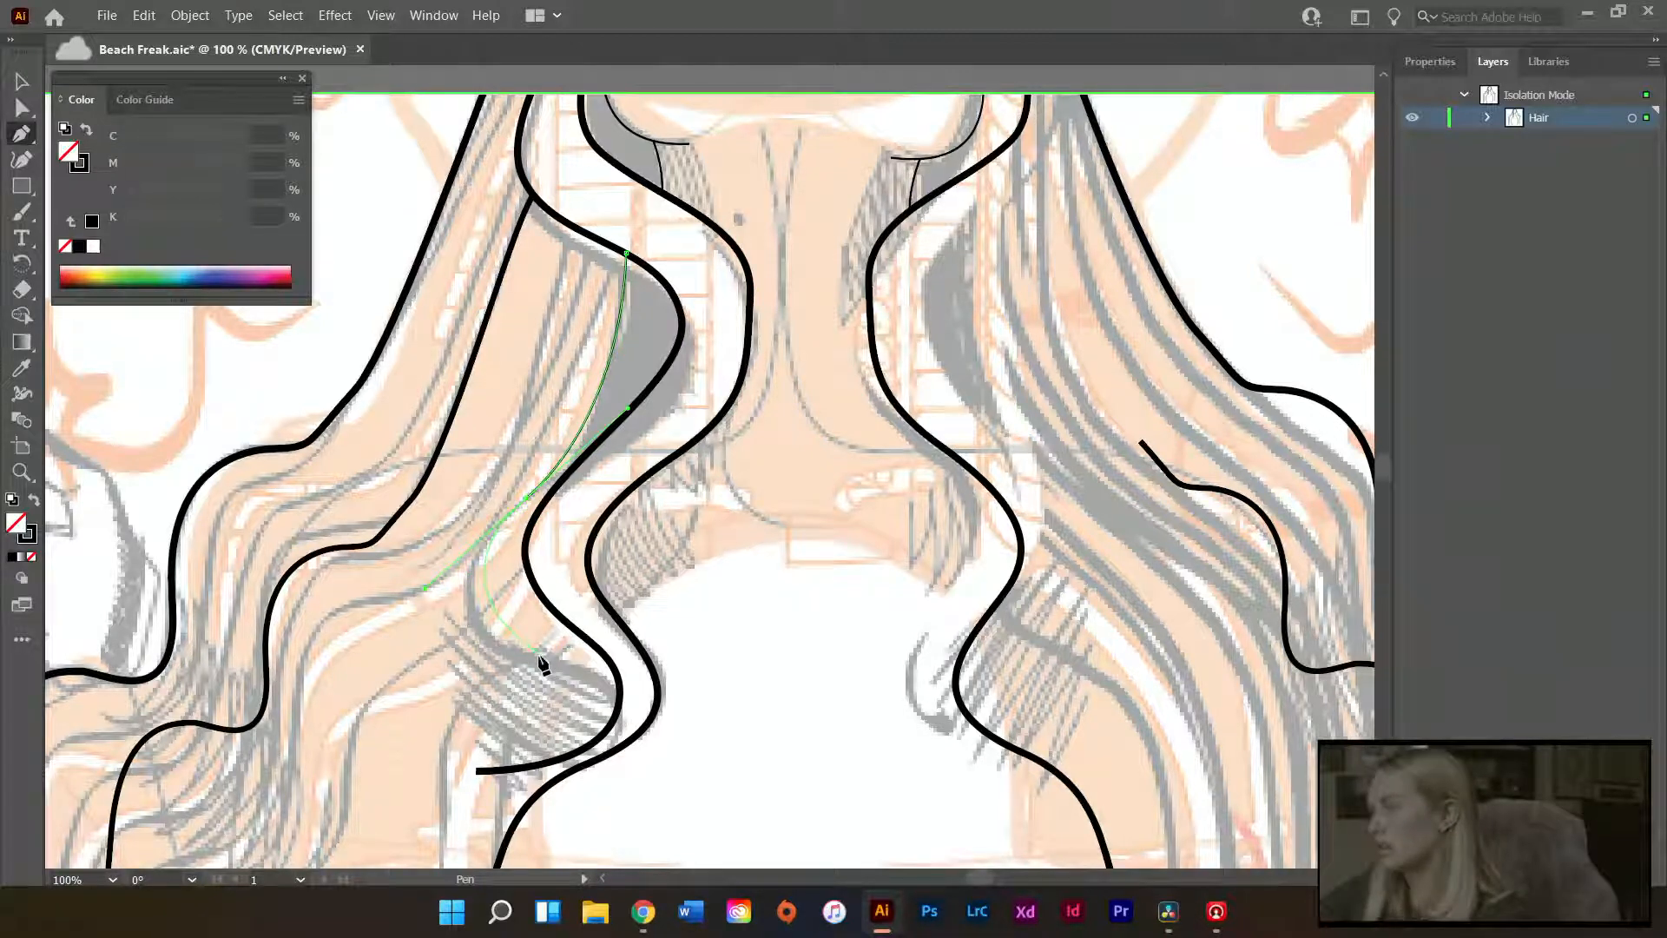
drag(539, 656, 587, 665)
click(617, 705)
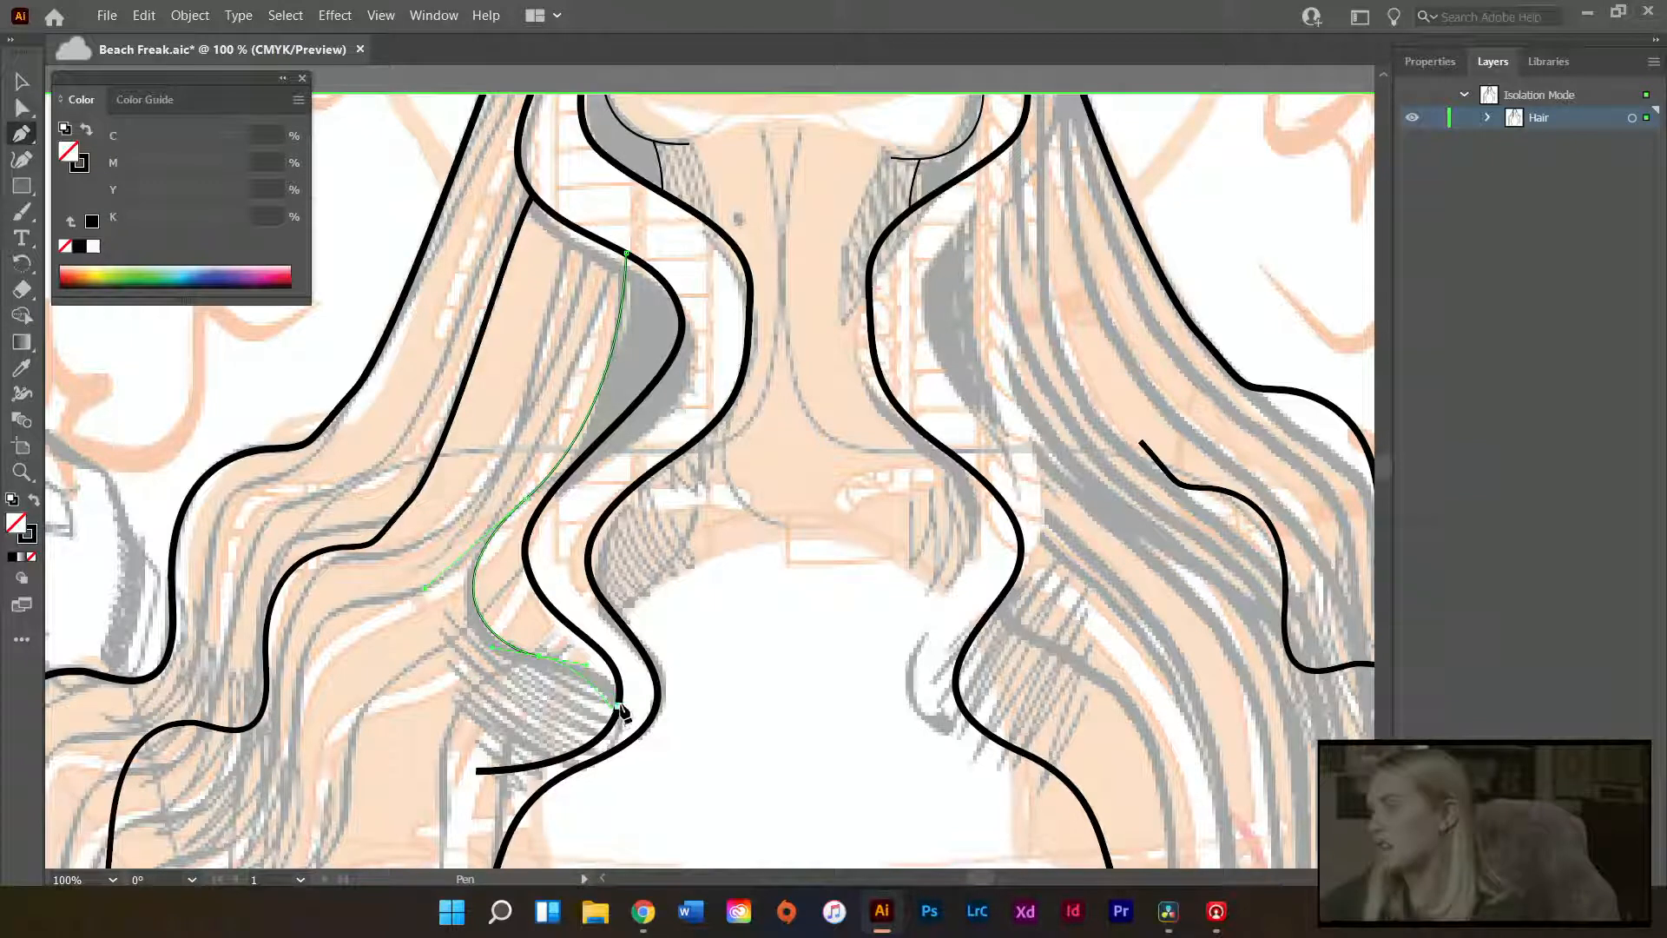
click(617, 705)
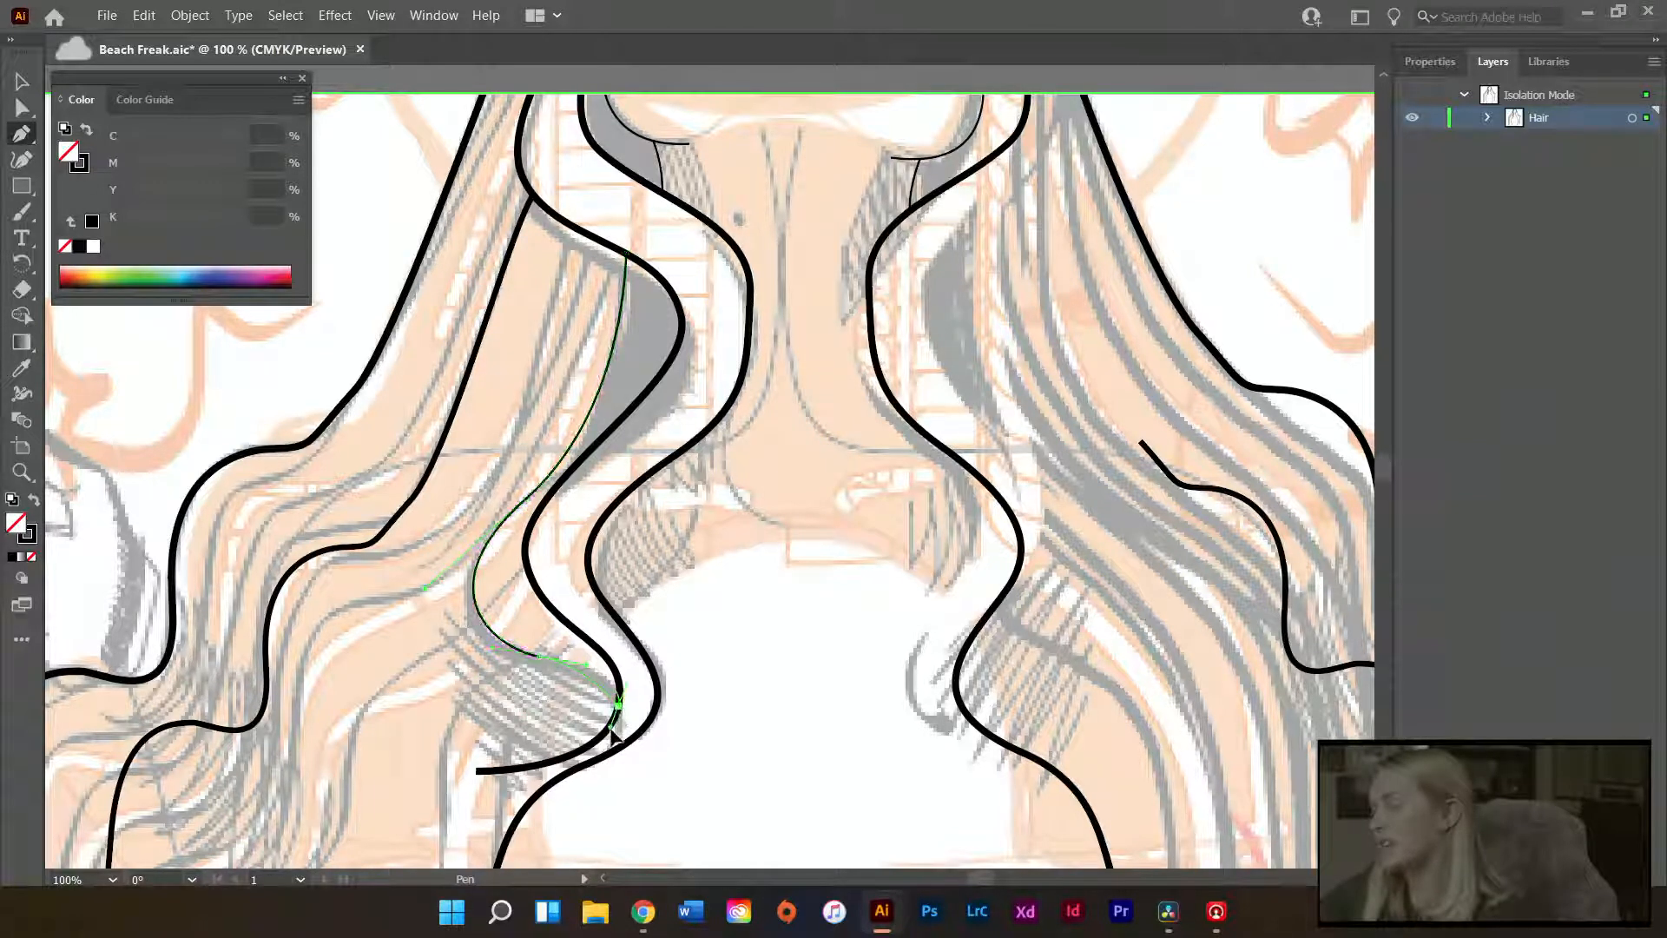
click(618, 705)
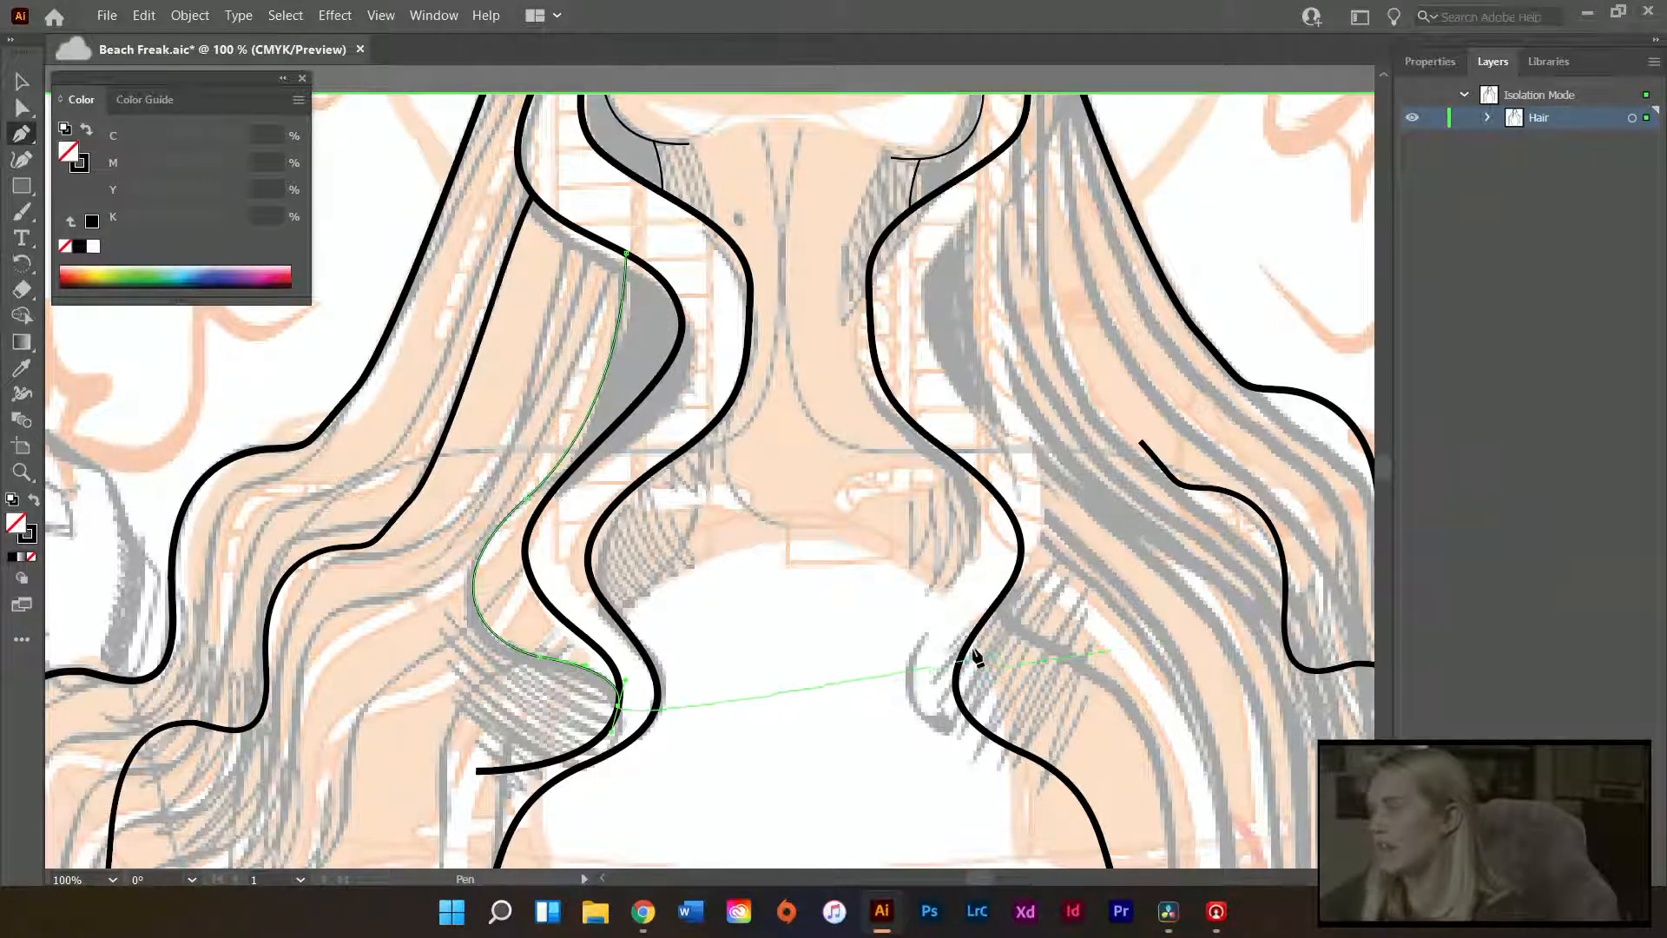
key(a)
click(772, 579)
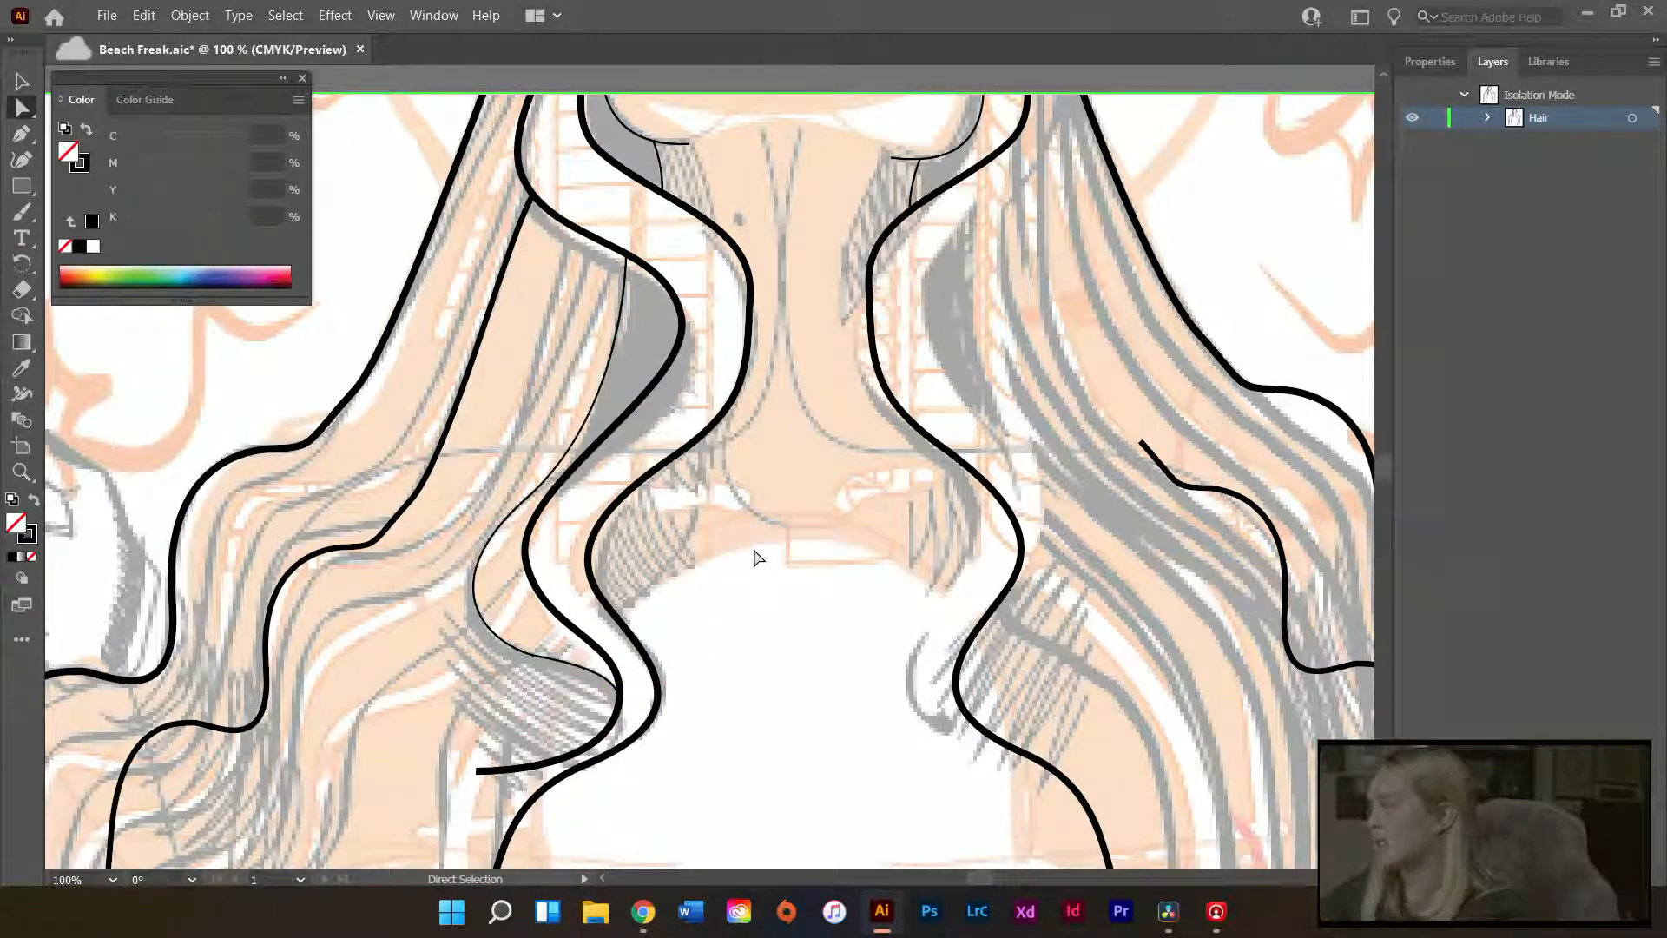
- Look over the remaining untraced hair and shading from the lower strands up to the opposite side of the head
key(p)
scroll(413, 671, down, 1)
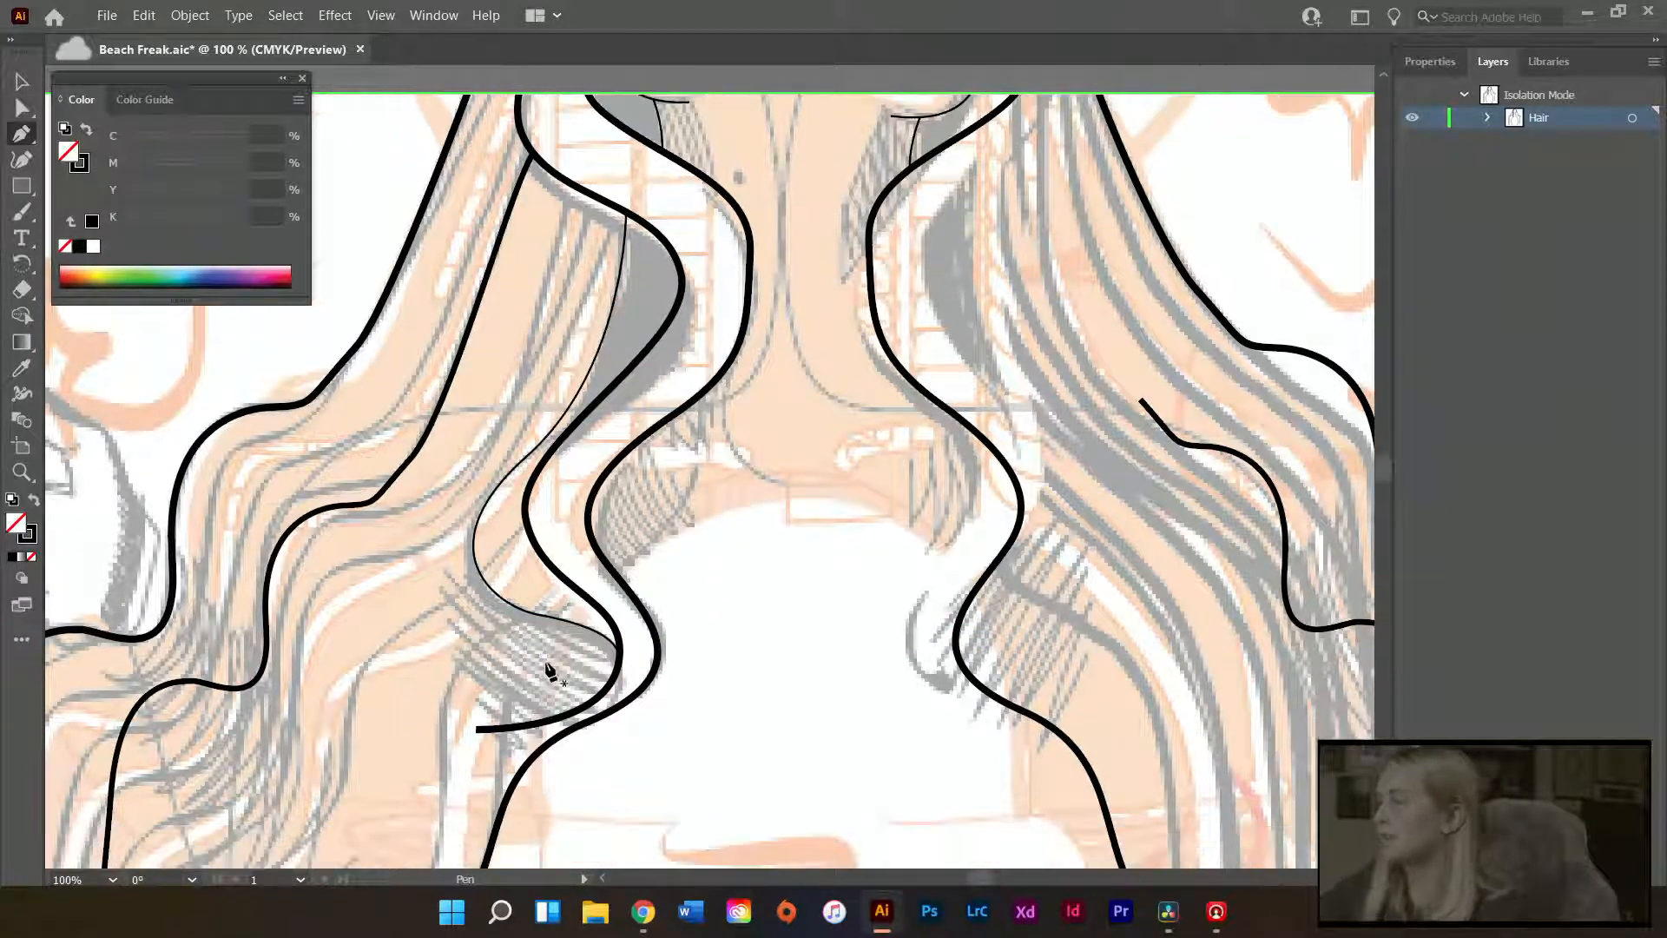
scroll(517, 685, down, 2)
scroll(441, 640, down, 1)
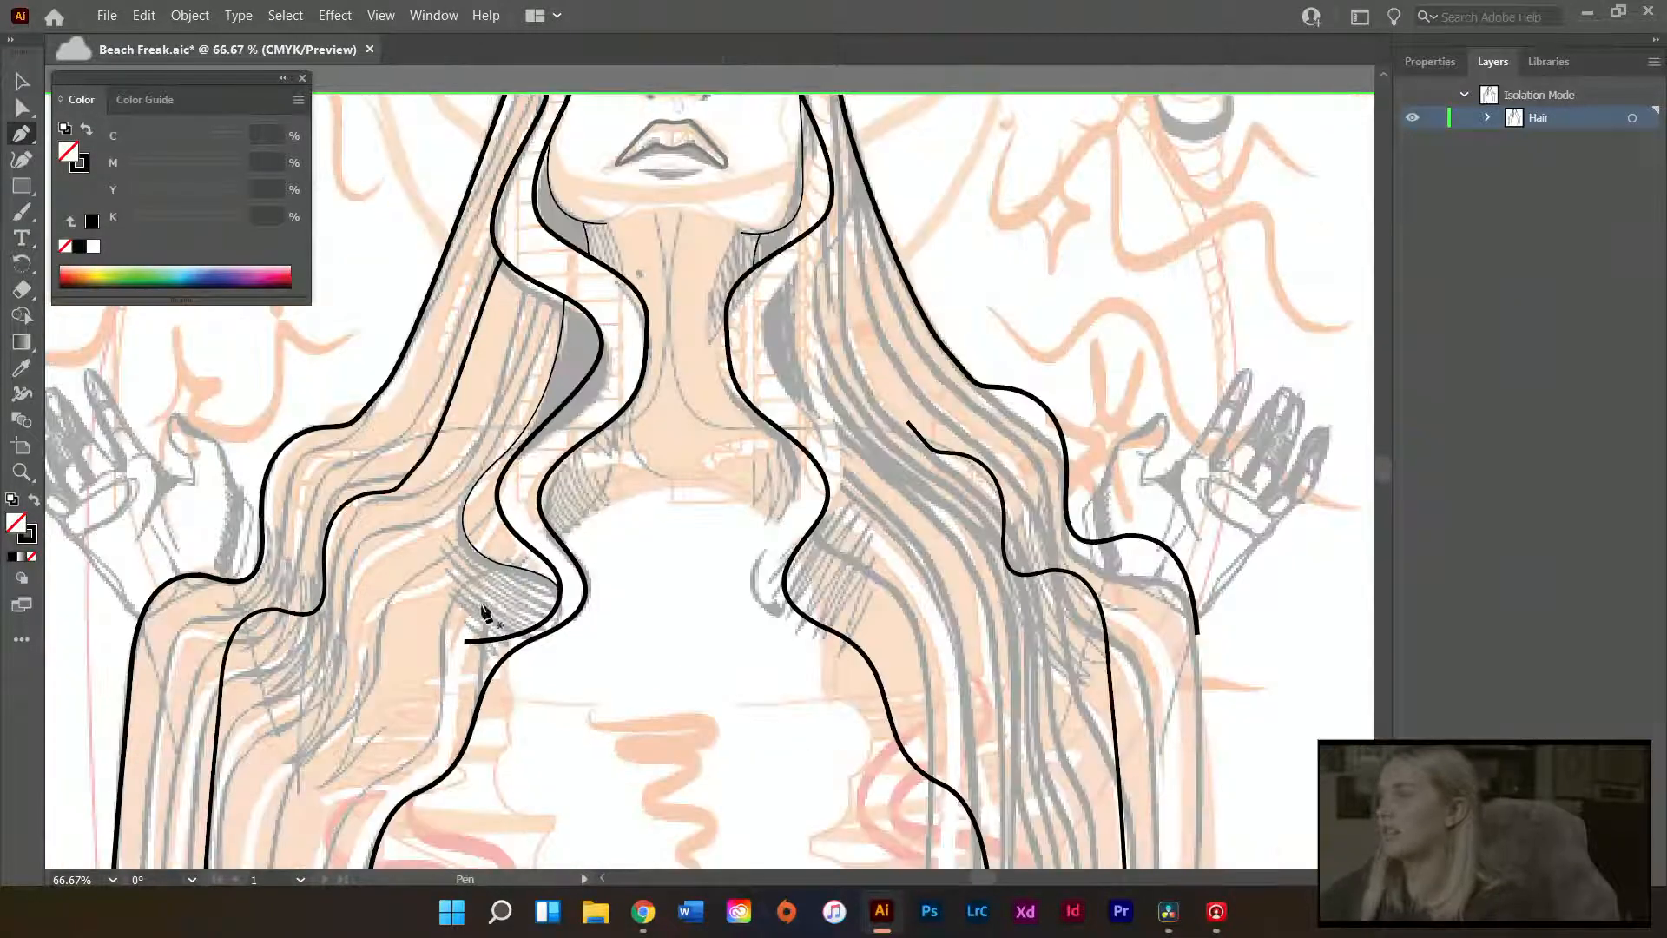
scroll(824, 300, up, 1)
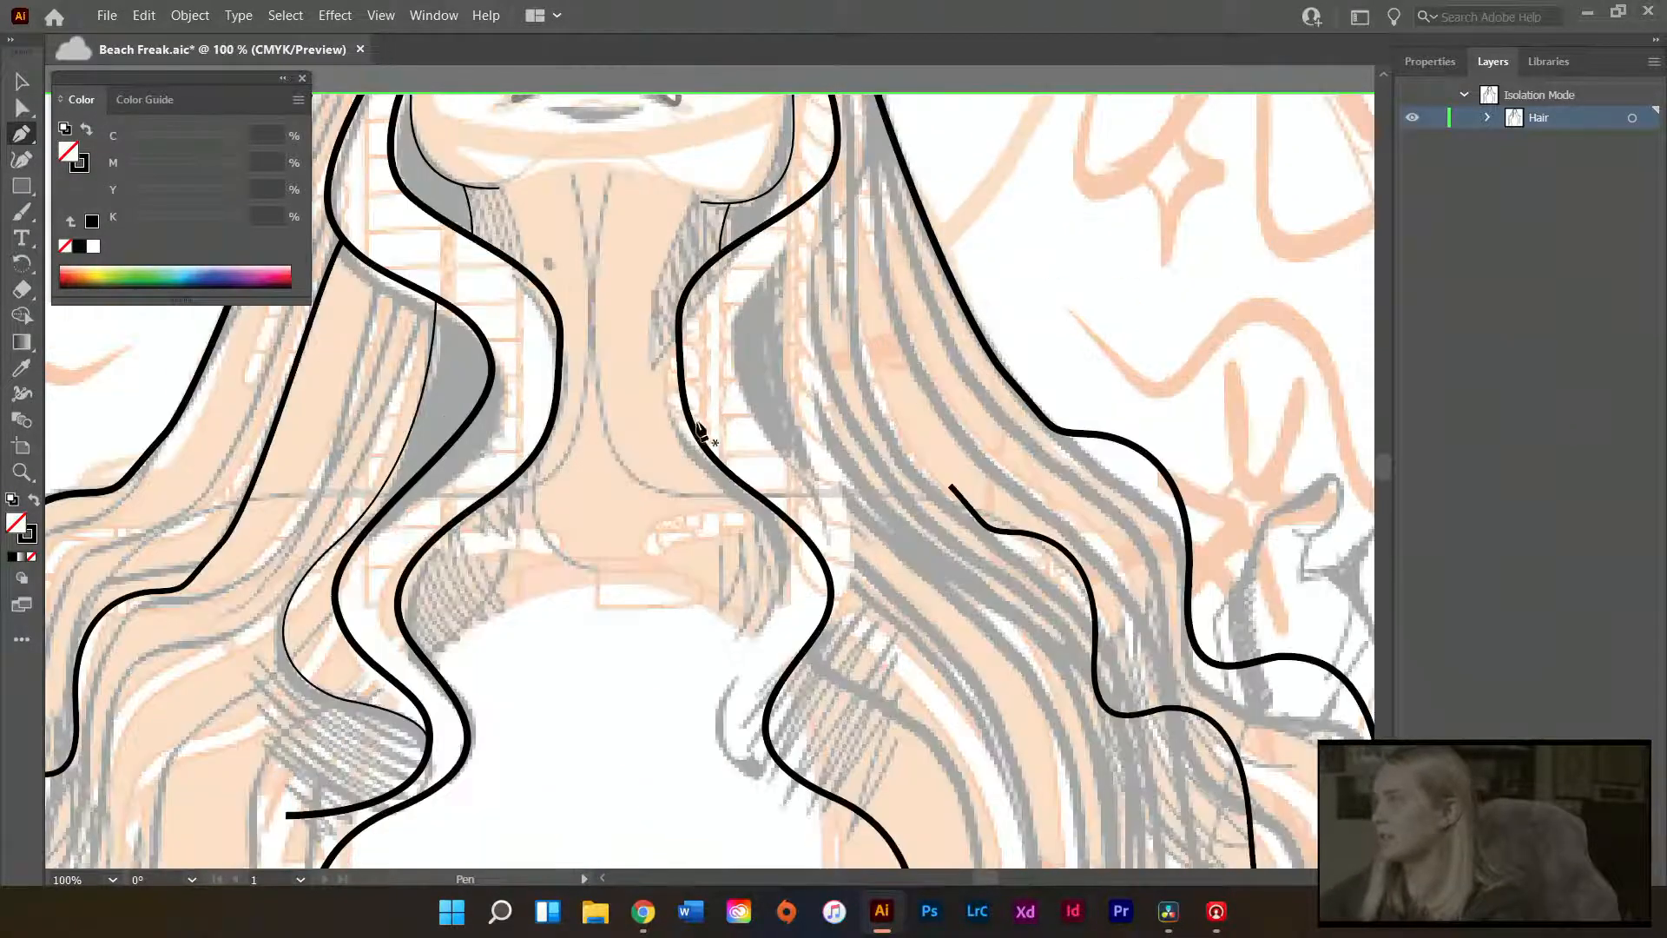
scroll(826, 372, up, 2)
scroll(863, 387, up, 3)
scroll(884, 391, up, 1)
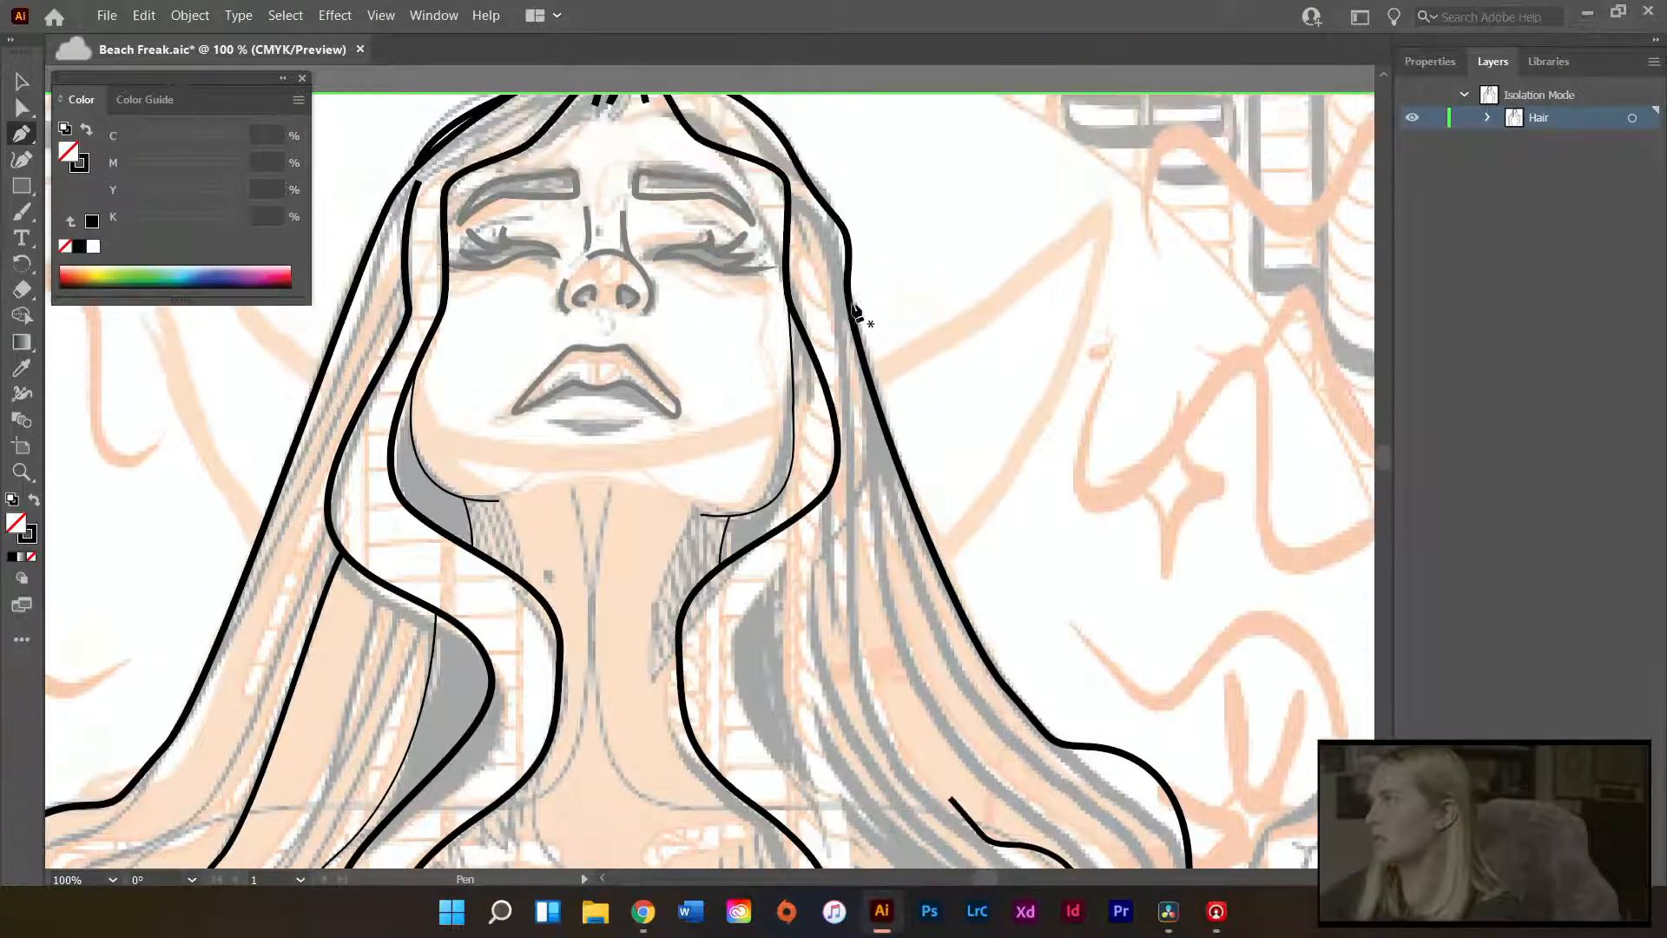
- Draw a curved Pen path from the outer hair outline beside the cheek, along the neck-side shading's edge, ending at the inner strand's lower bend
scroll(886, 278, up, 1)
scroll(891, 261, down, 1)
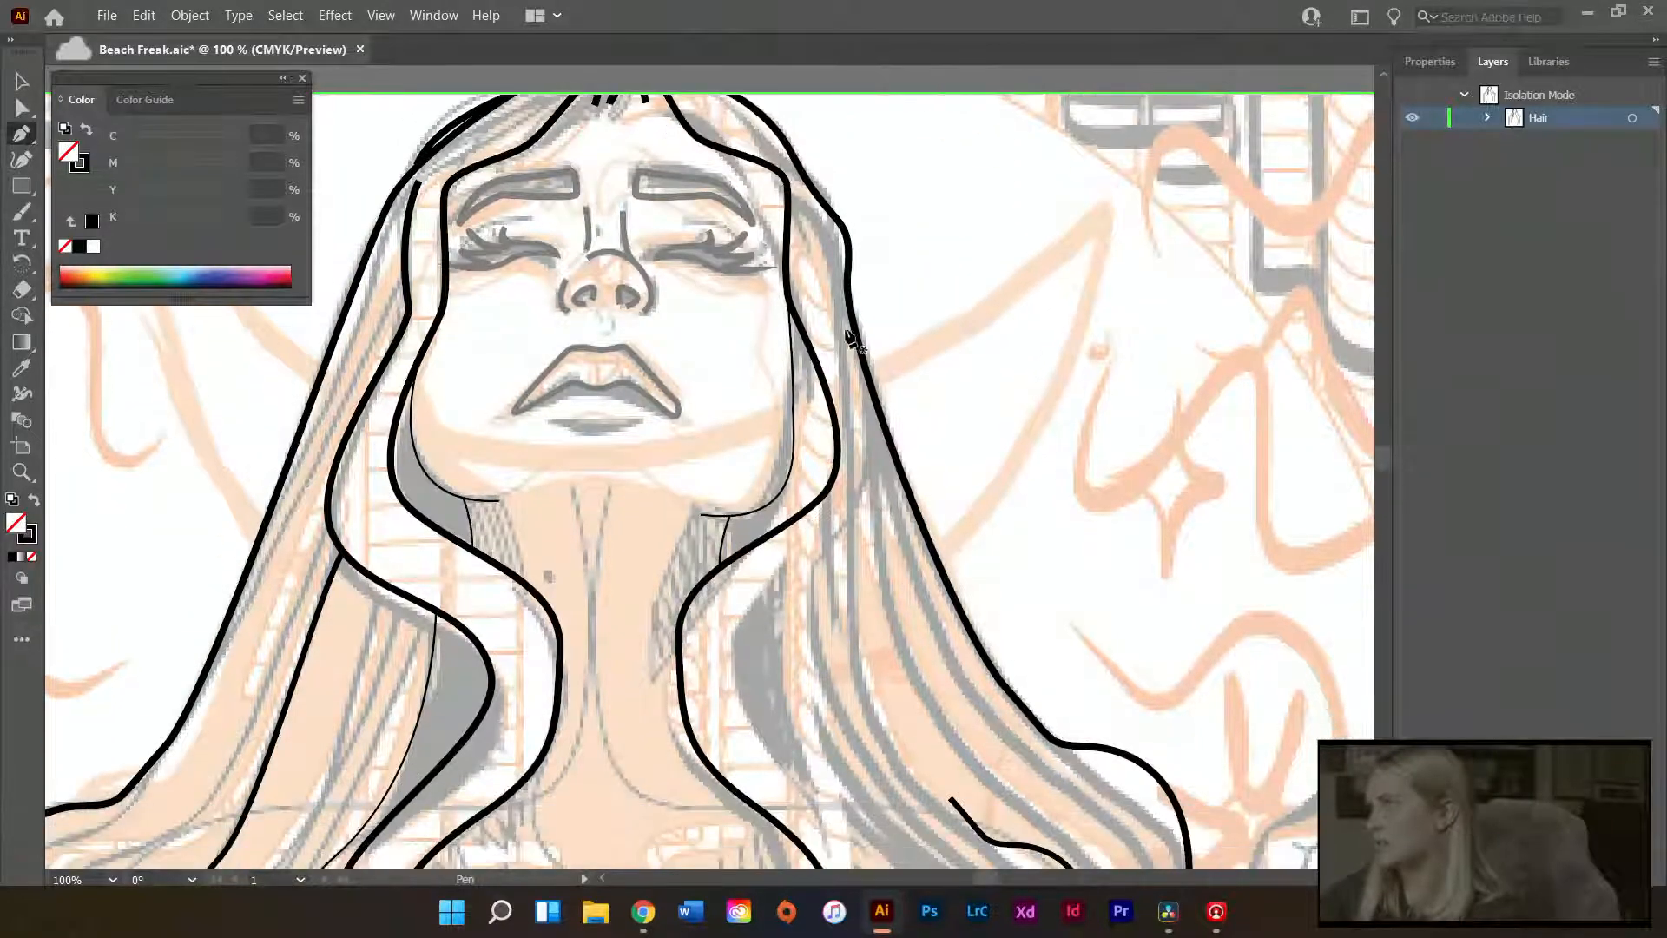
scroll(855, 339, down, 1)
click(858, 298)
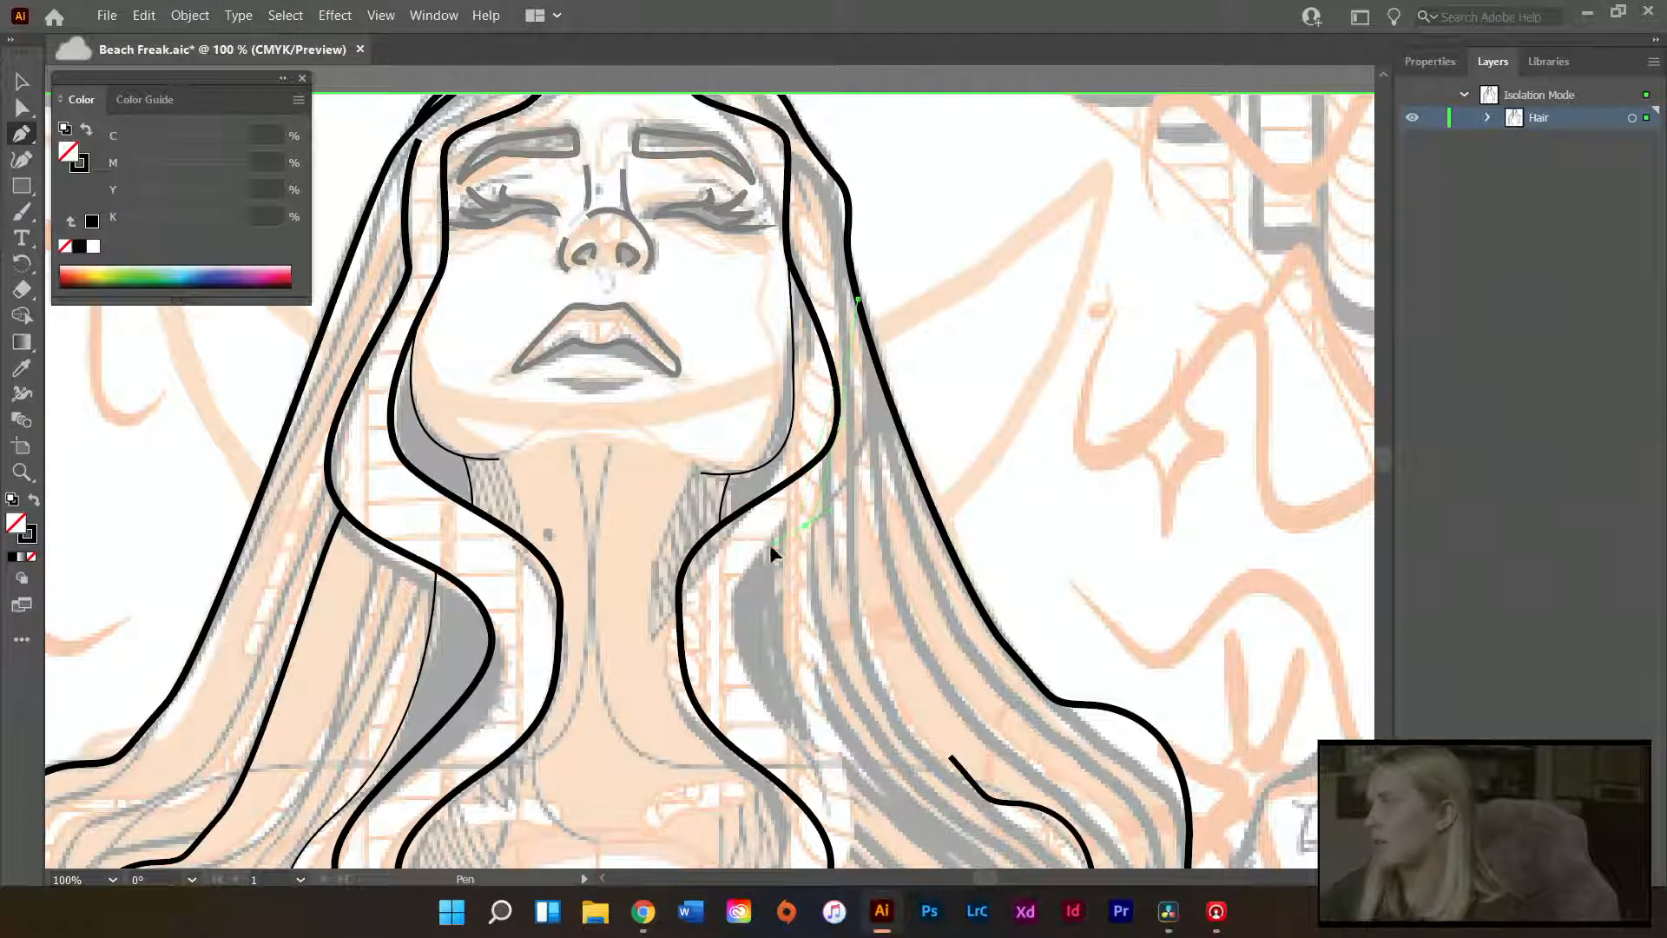
drag(717, 575, 680, 599)
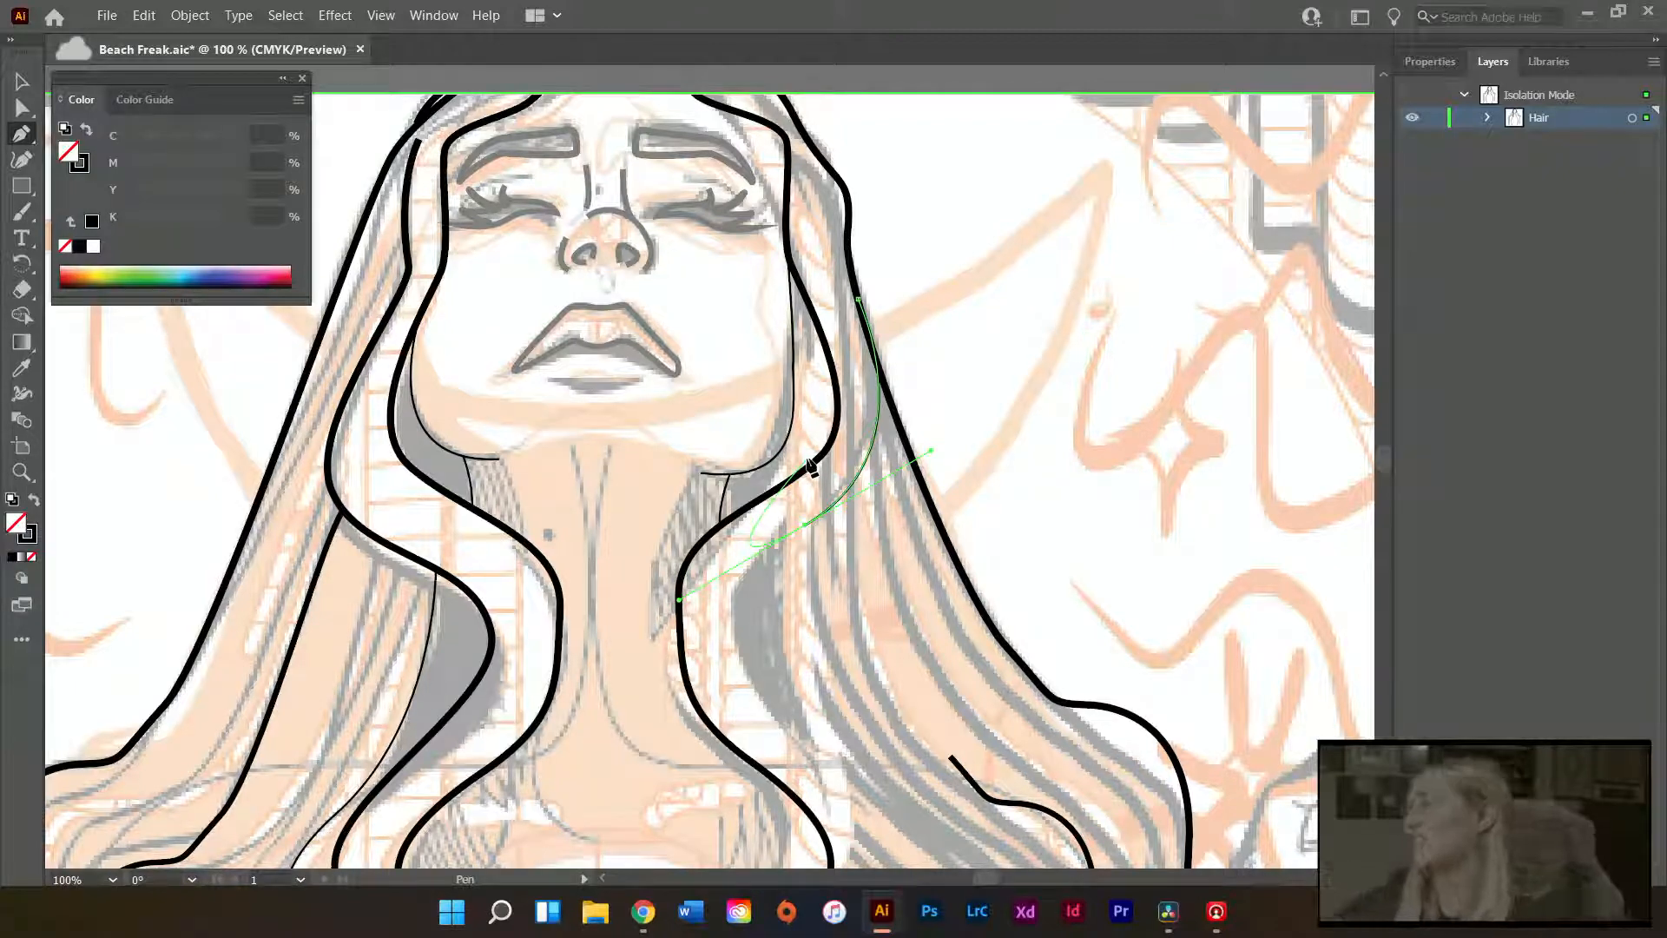
scroll(874, 695, down, 4)
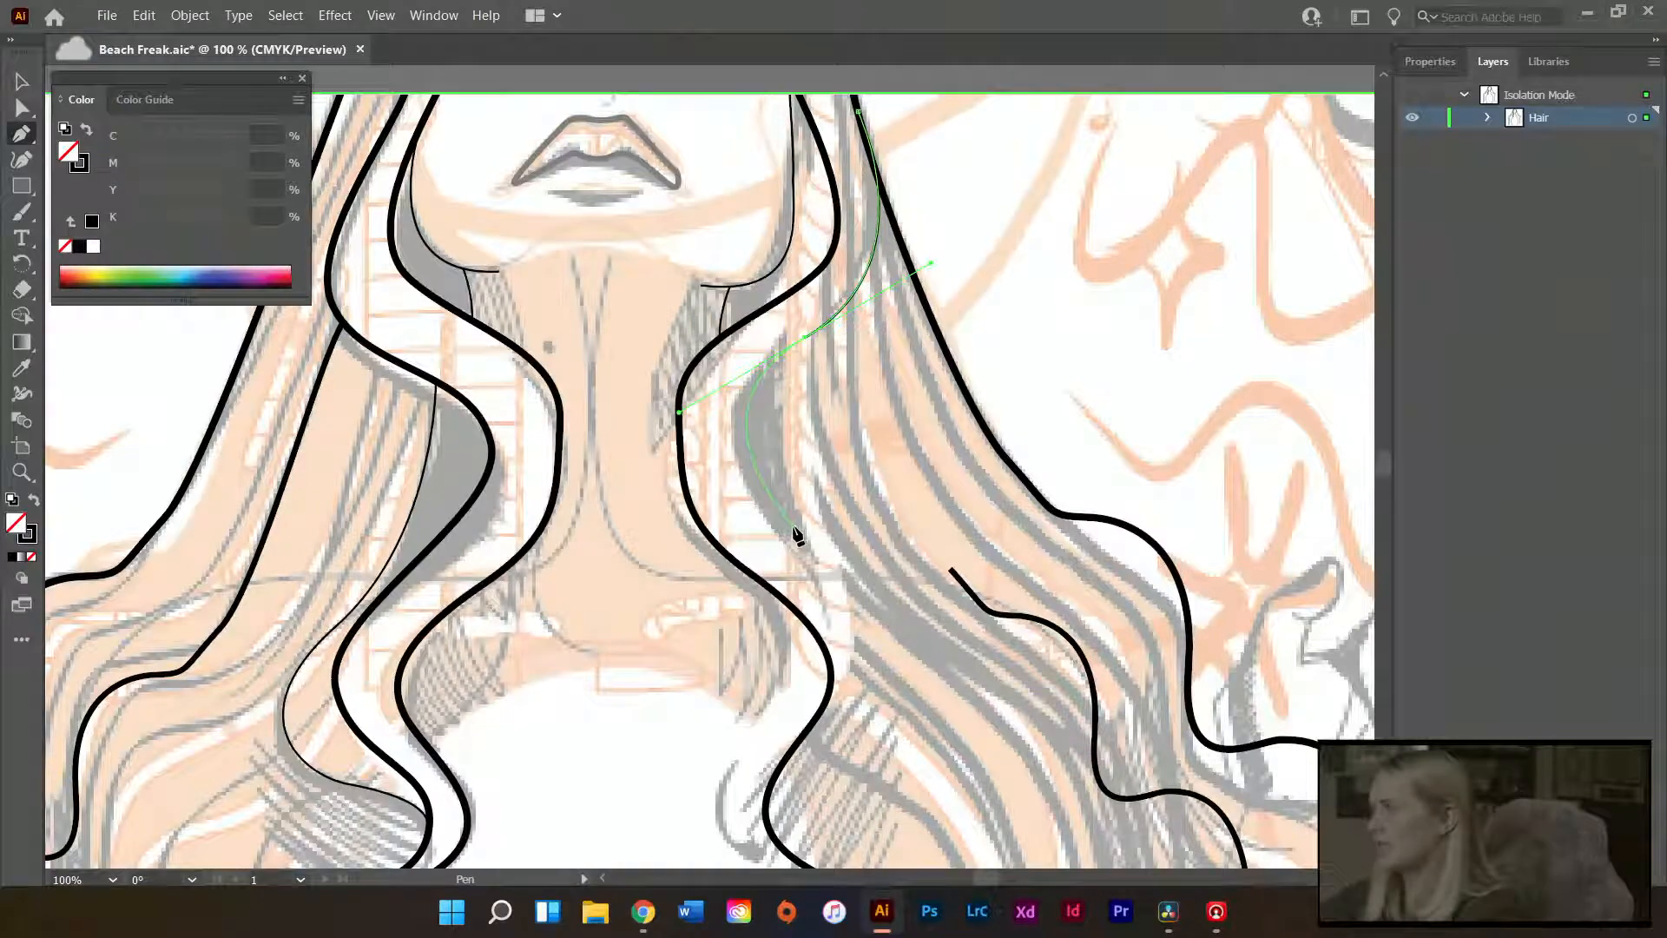
drag(793, 527, 822, 544)
scroll(866, 562, down, 3)
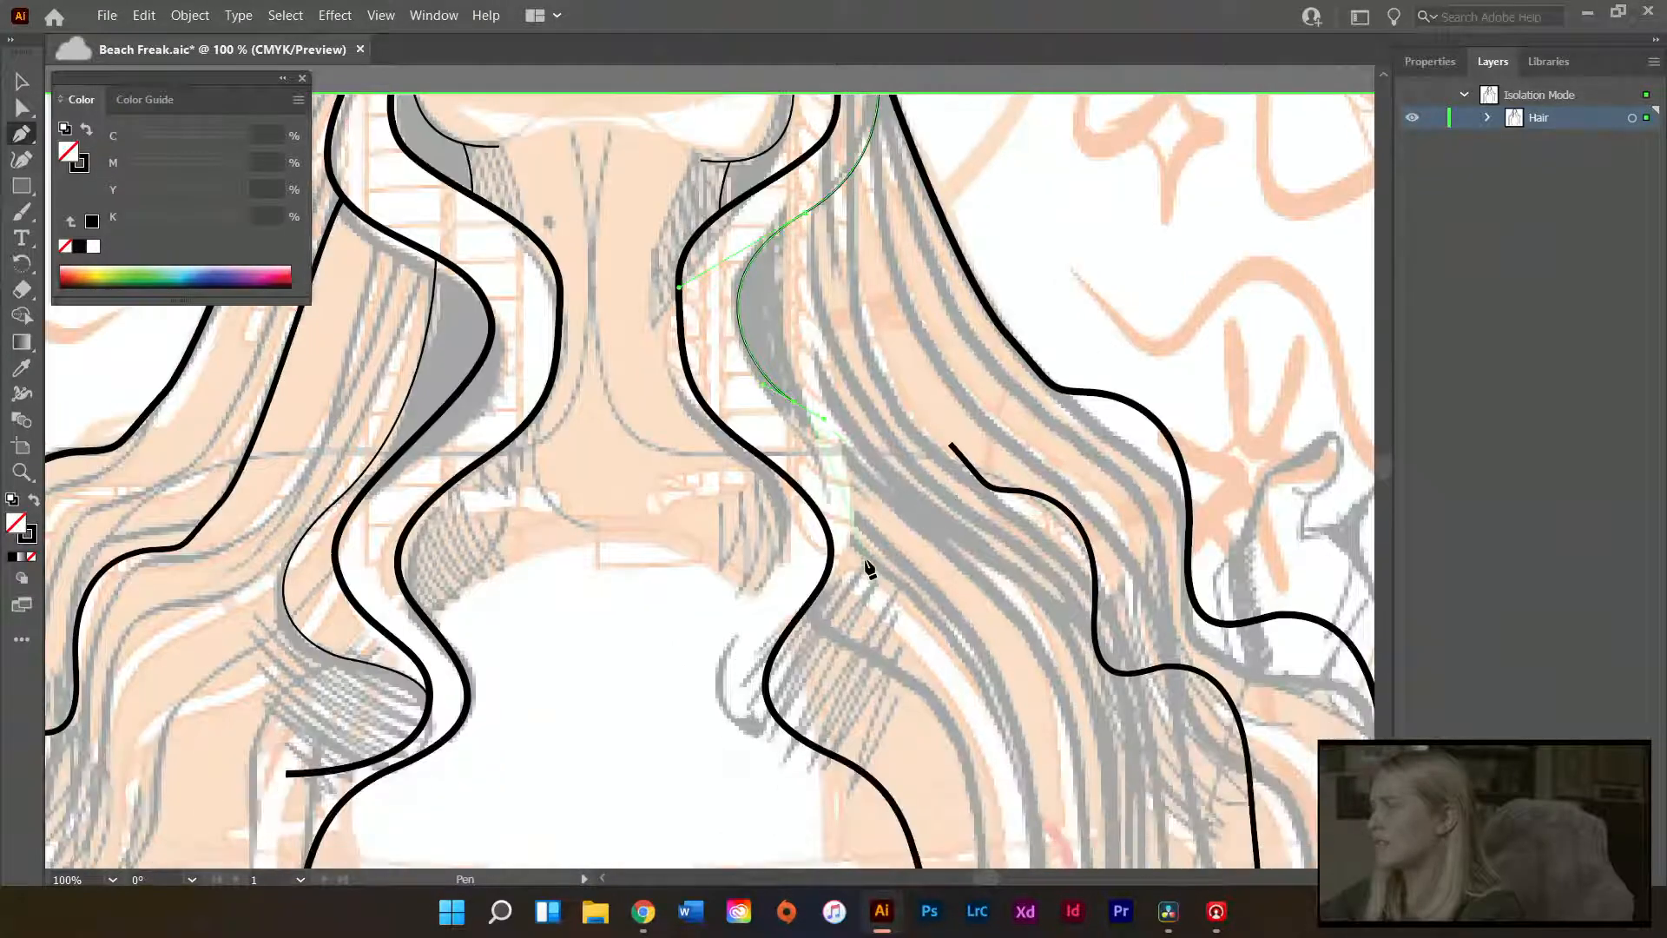
drag(793, 624, 670, 773)
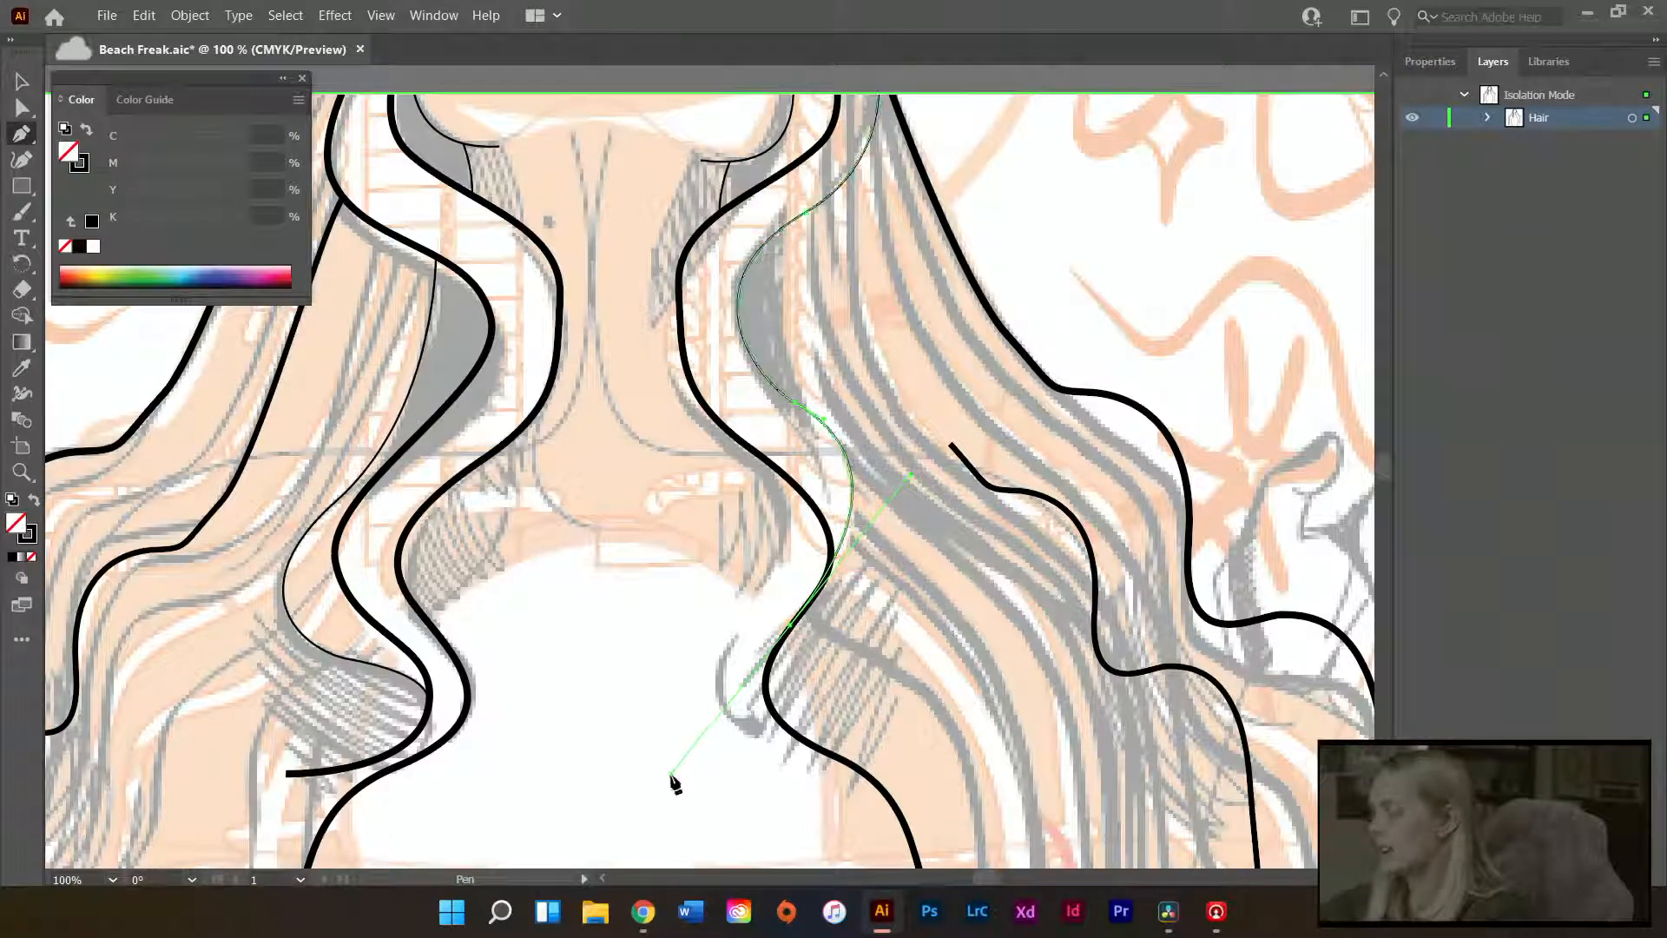
key(a)
click(917, 731)
- Try to simplify the inner hair strand path that runs from the parting down past the face and neck
scroll(513, 688, up, 4)
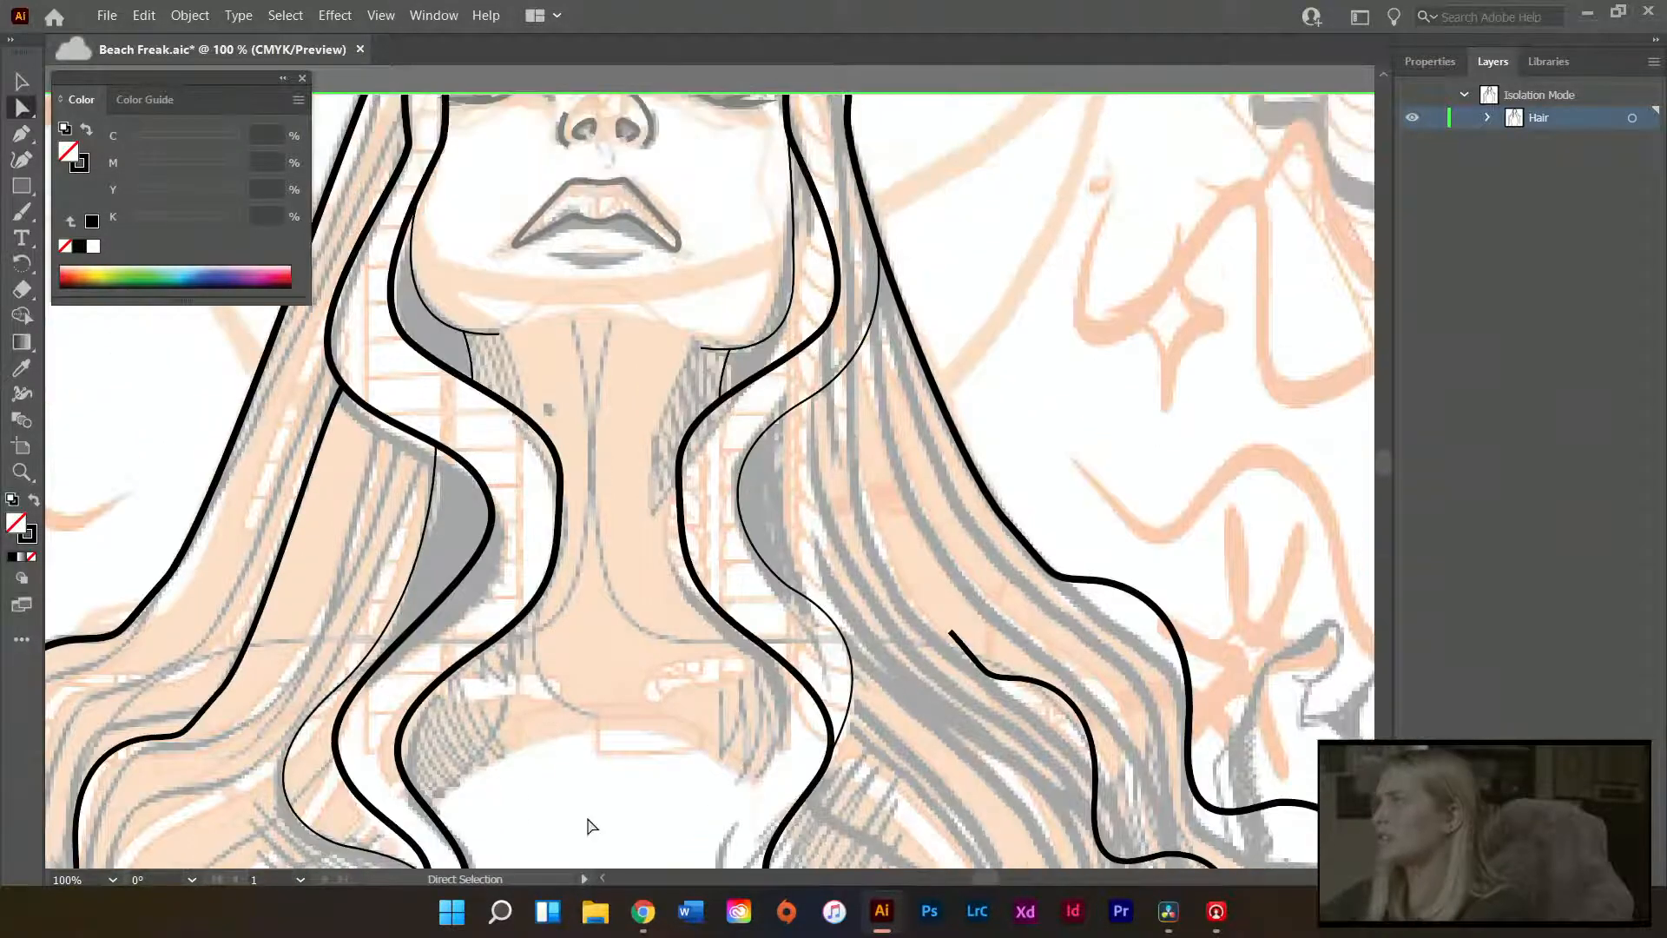
scroll(589, 825, up, 3)
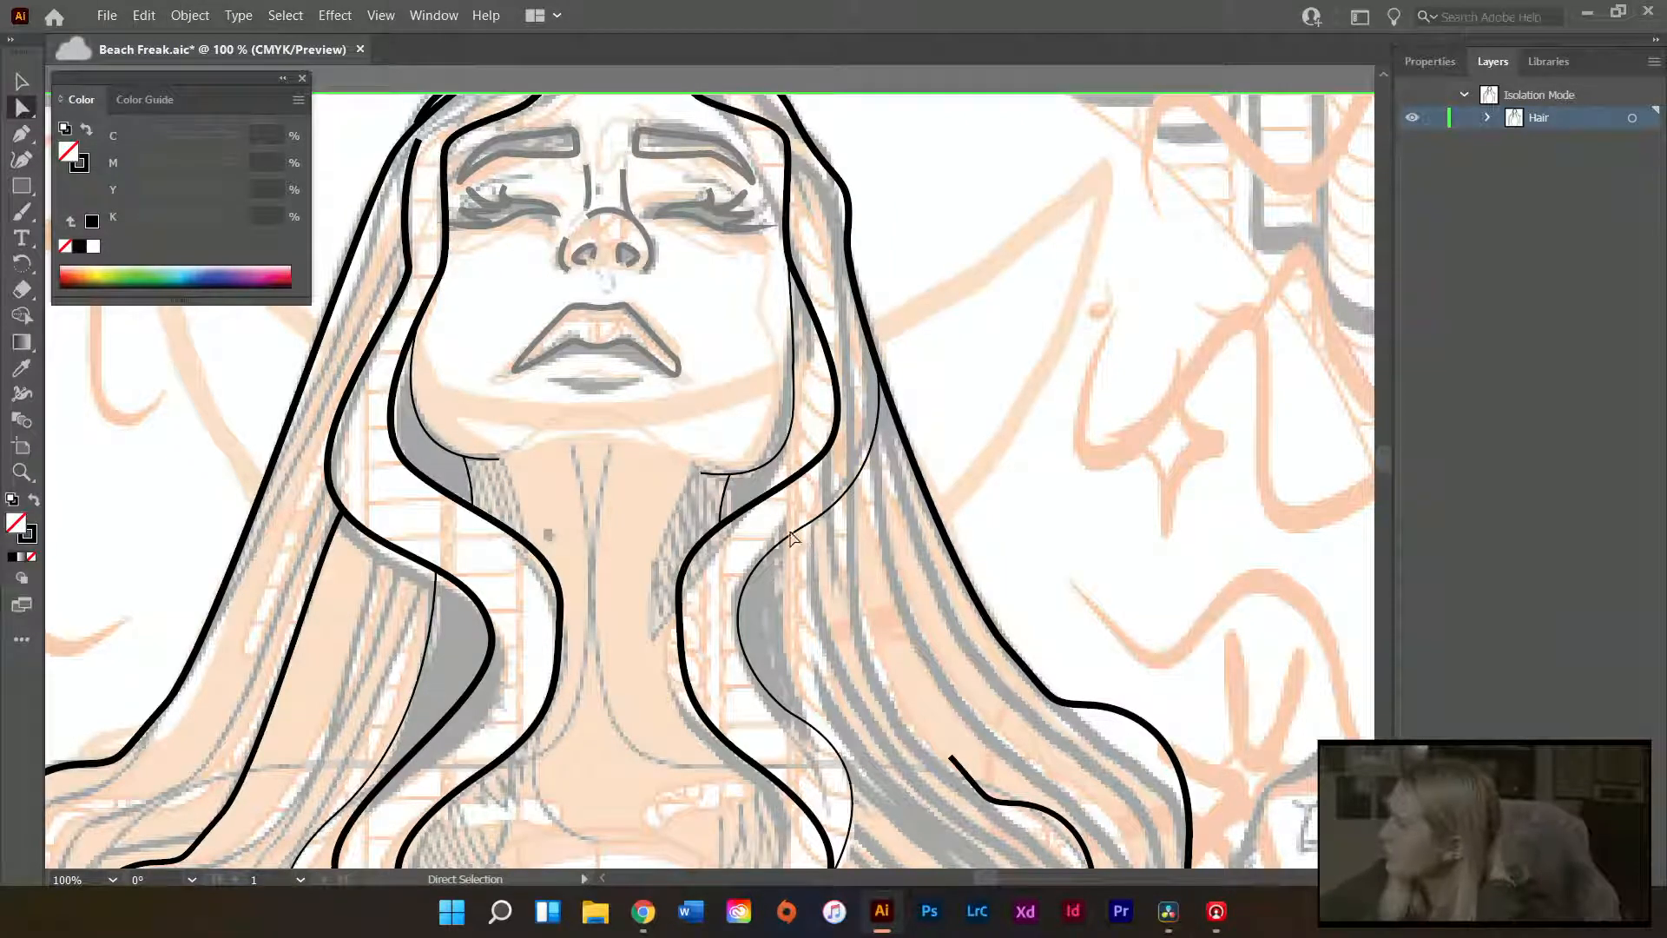
click(775, 494)
scroll(879, 417, up, 2)
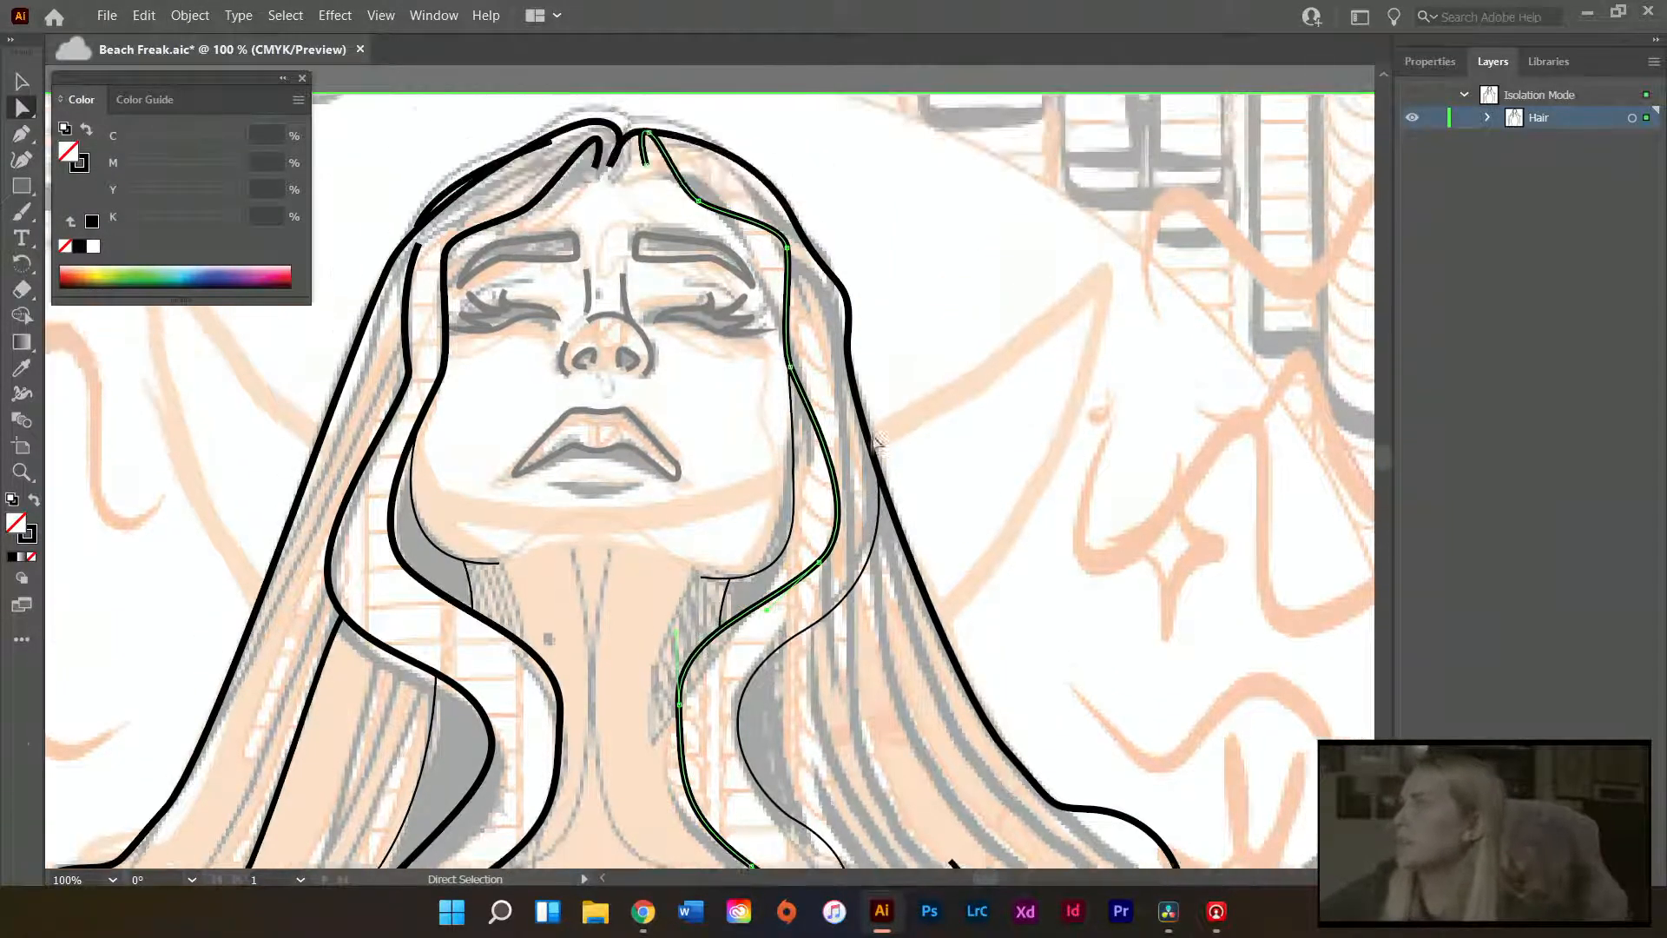
click(196, 14)
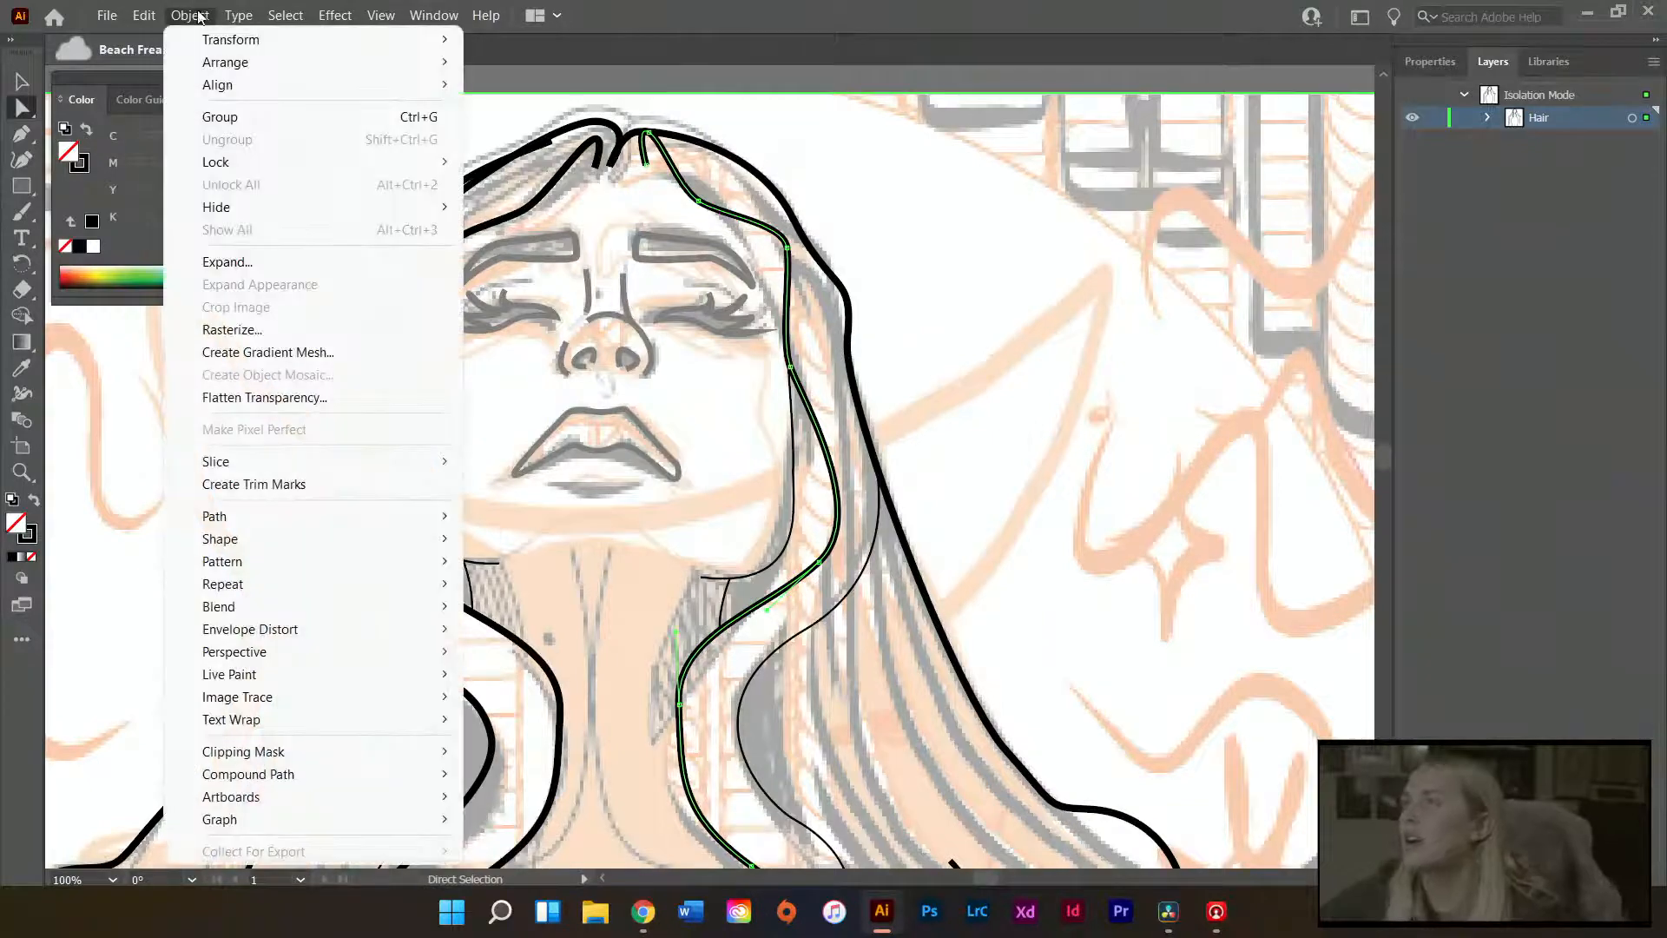
mouse_move(361, 519)
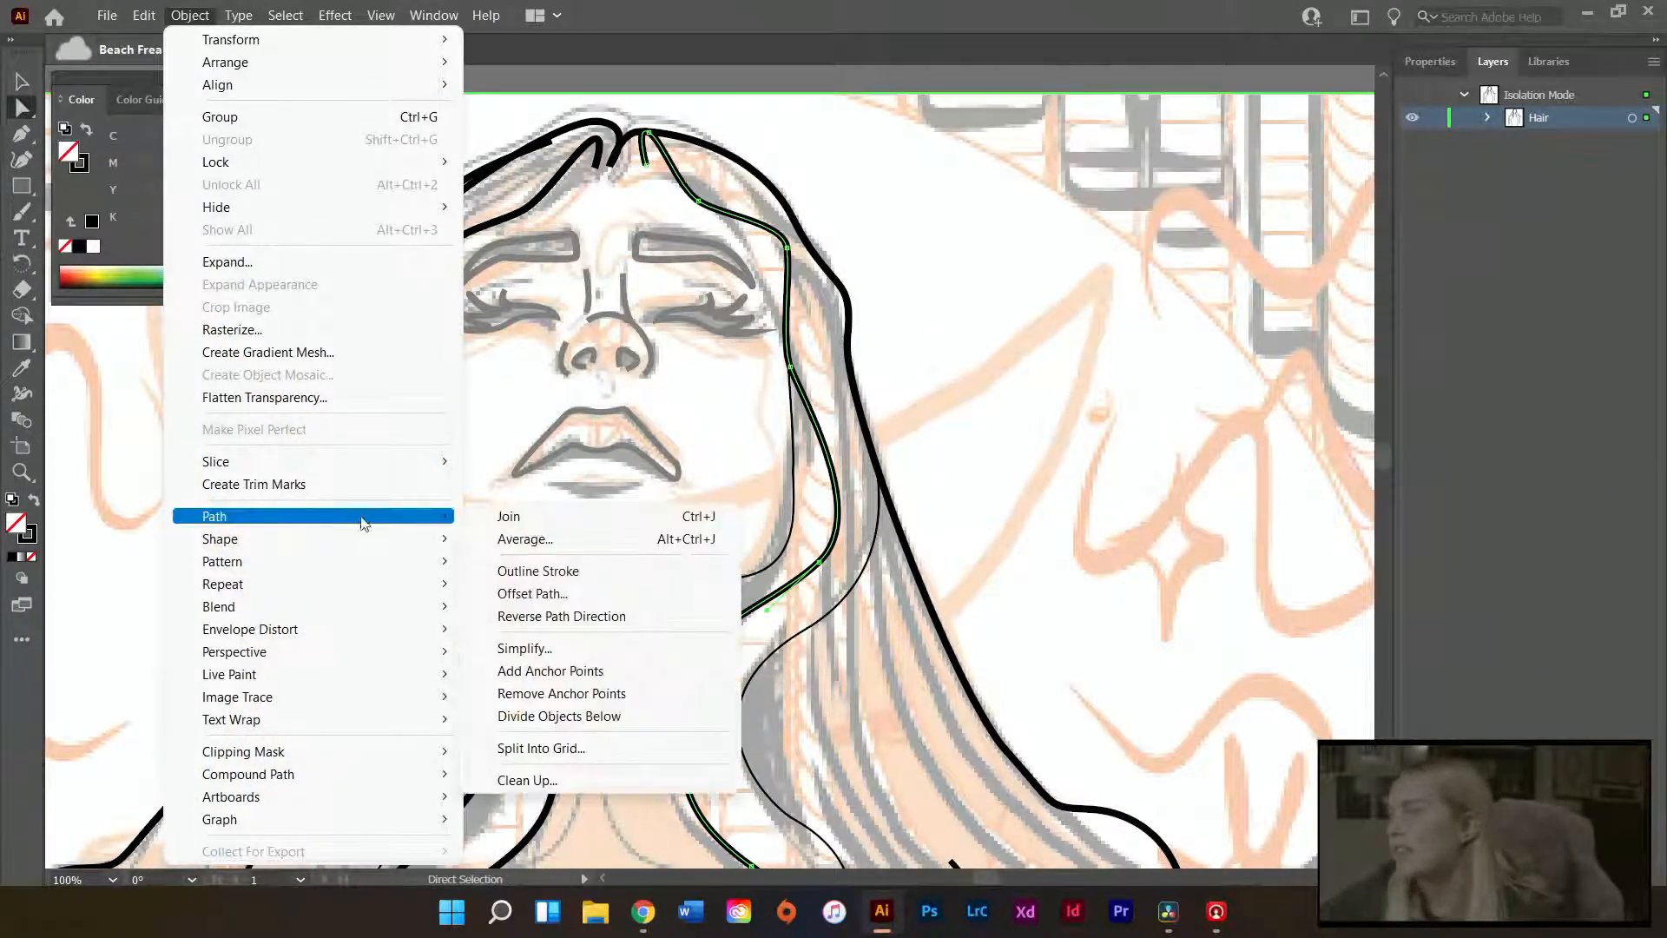
click(661, 650)
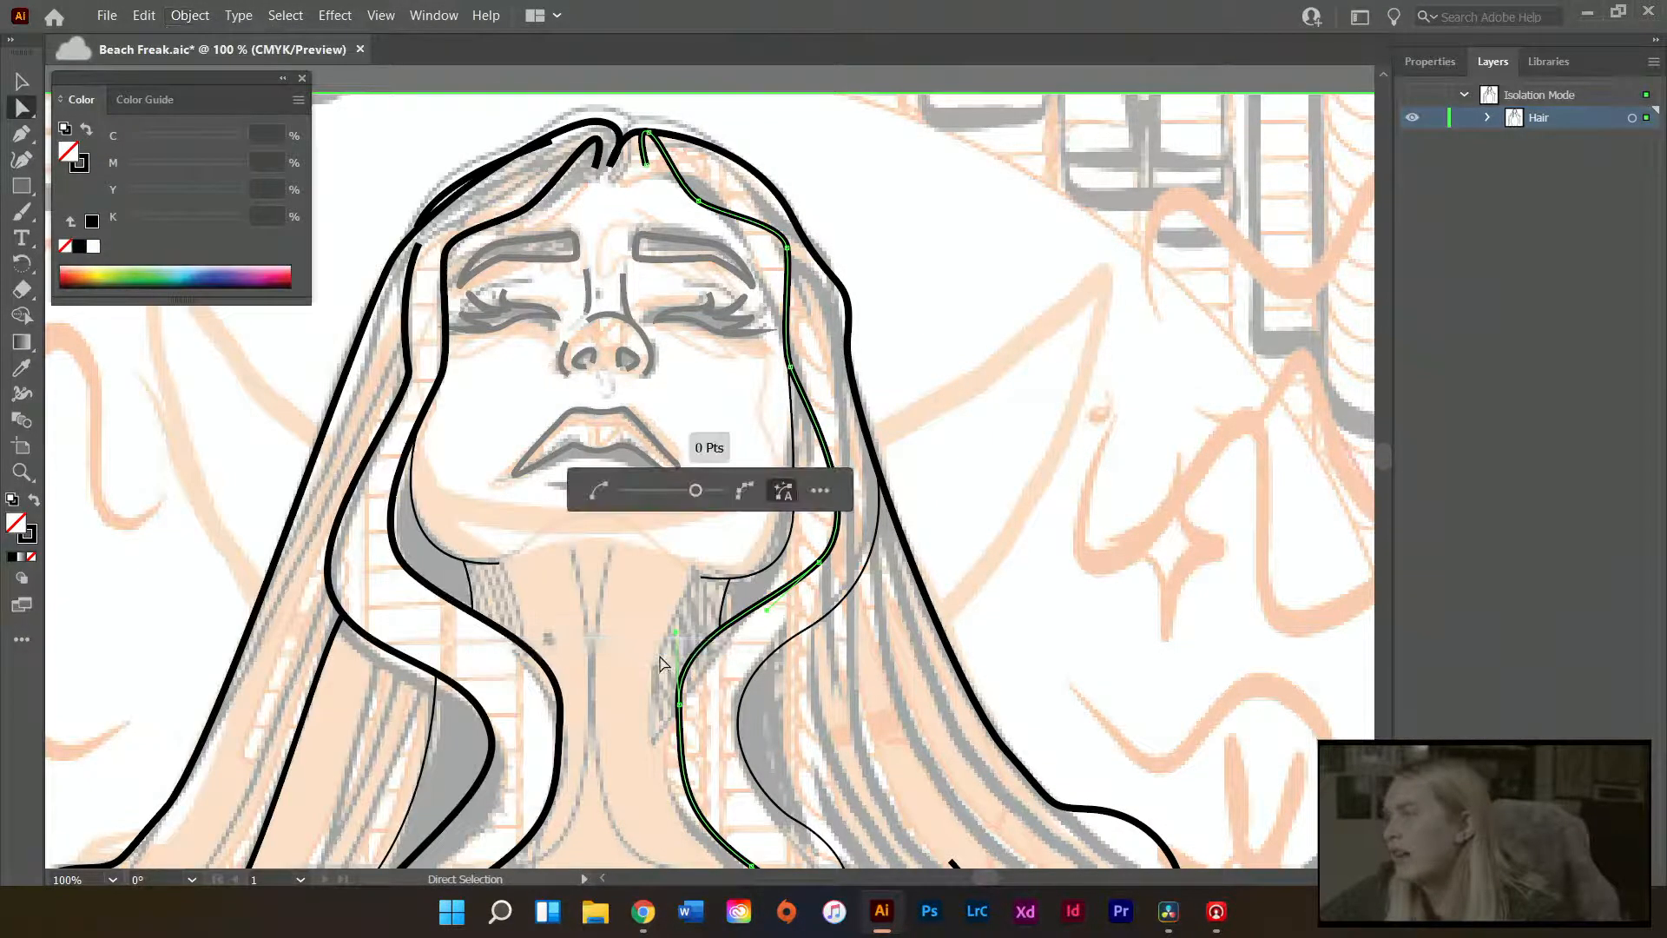
mouse_move(674, 495)
mouse_down()
mouse_move(620, 493)
mouse_move(723, 496)
mouse_move(629, 514)
mouse_move(697, 495)
mouse_move(662, 495)
mouse_up()
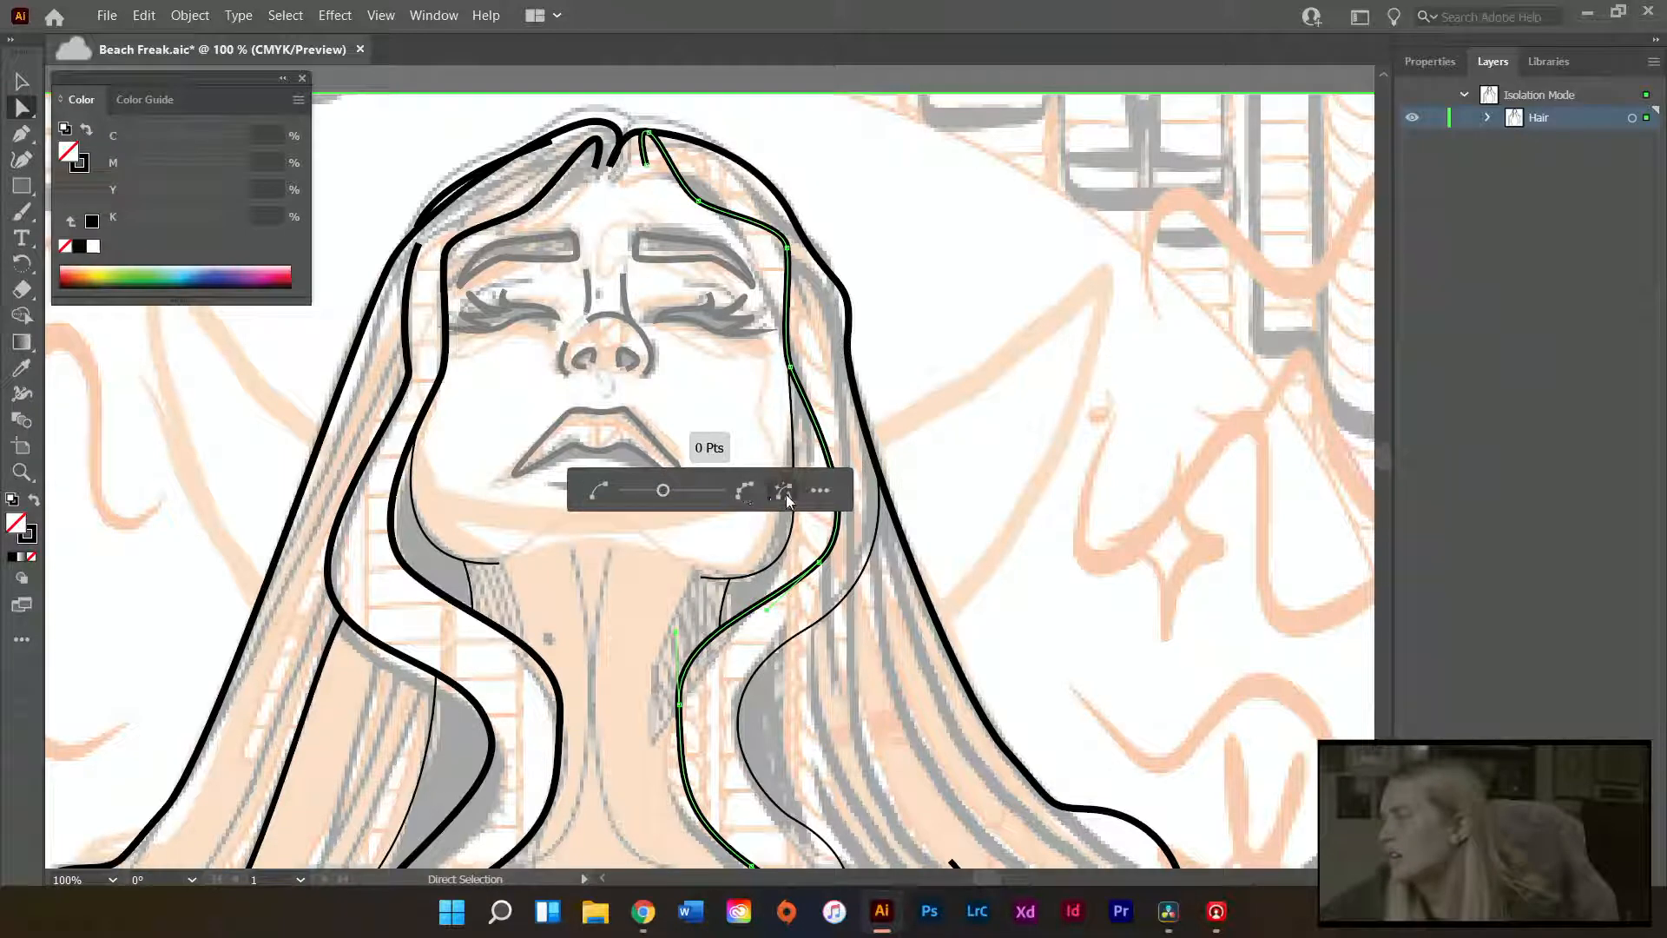
click(896, 476)
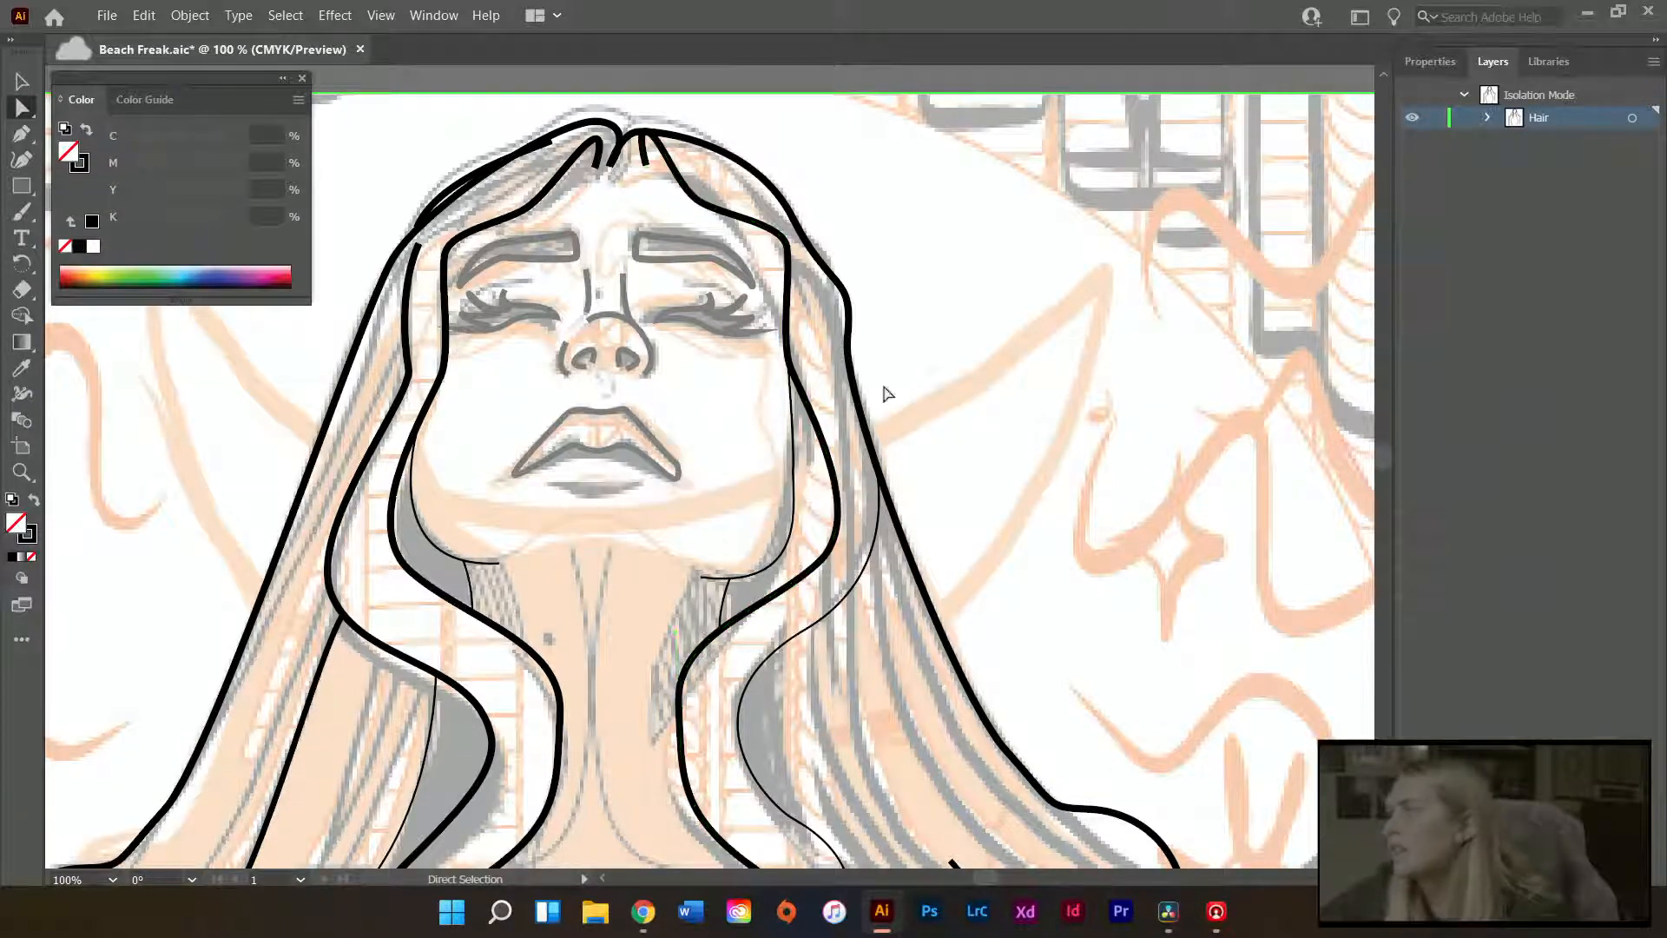
- Examine the poster's title lettering outlines and compare their line weight with the traced hair across the figure
scroll(903, 452, down, 2)
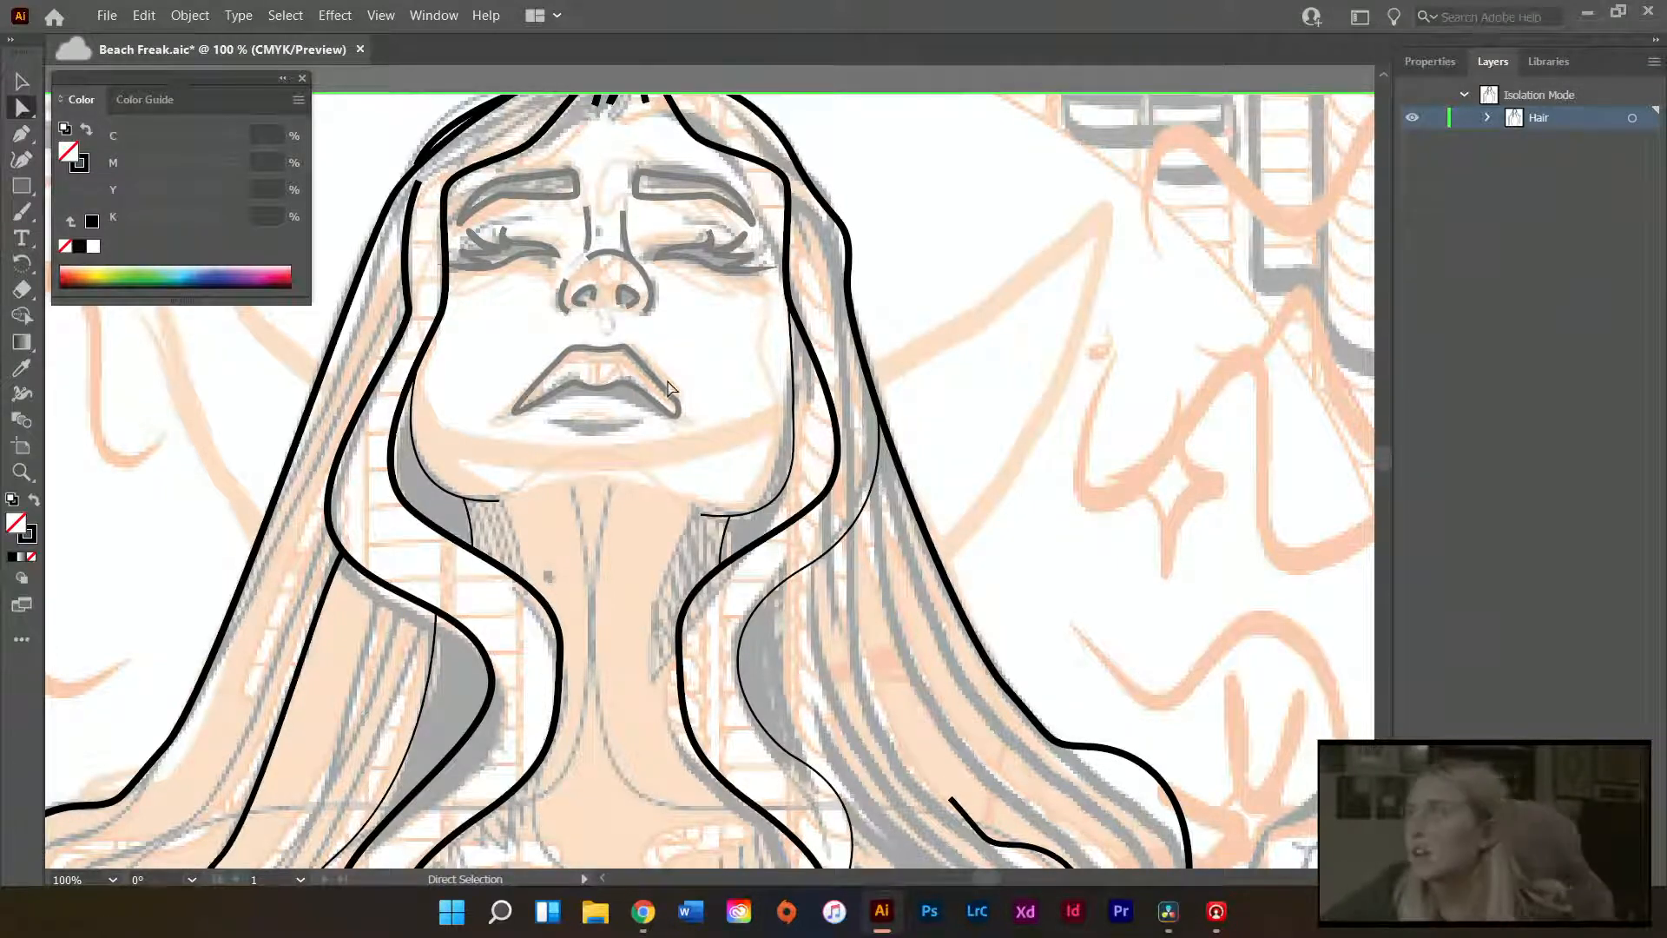
scroll(669, 388, down, 4)
scroll(401, 330, up, 3)
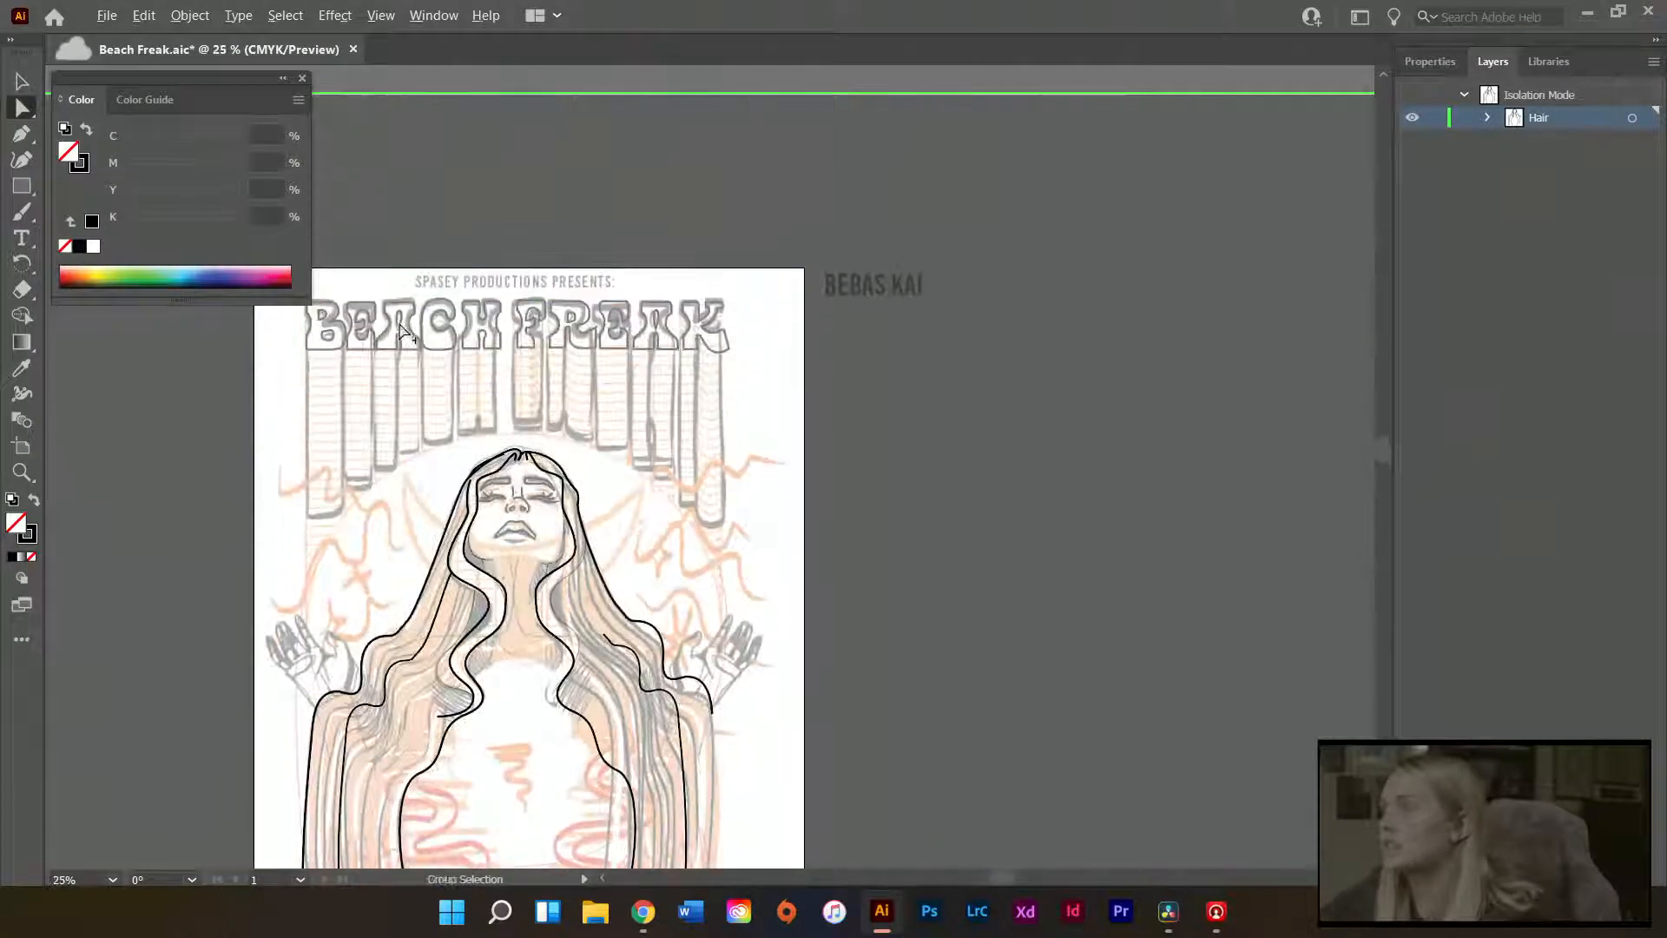
scroll(401, 330, up, 5)
scroll(569, 477, up, 2)
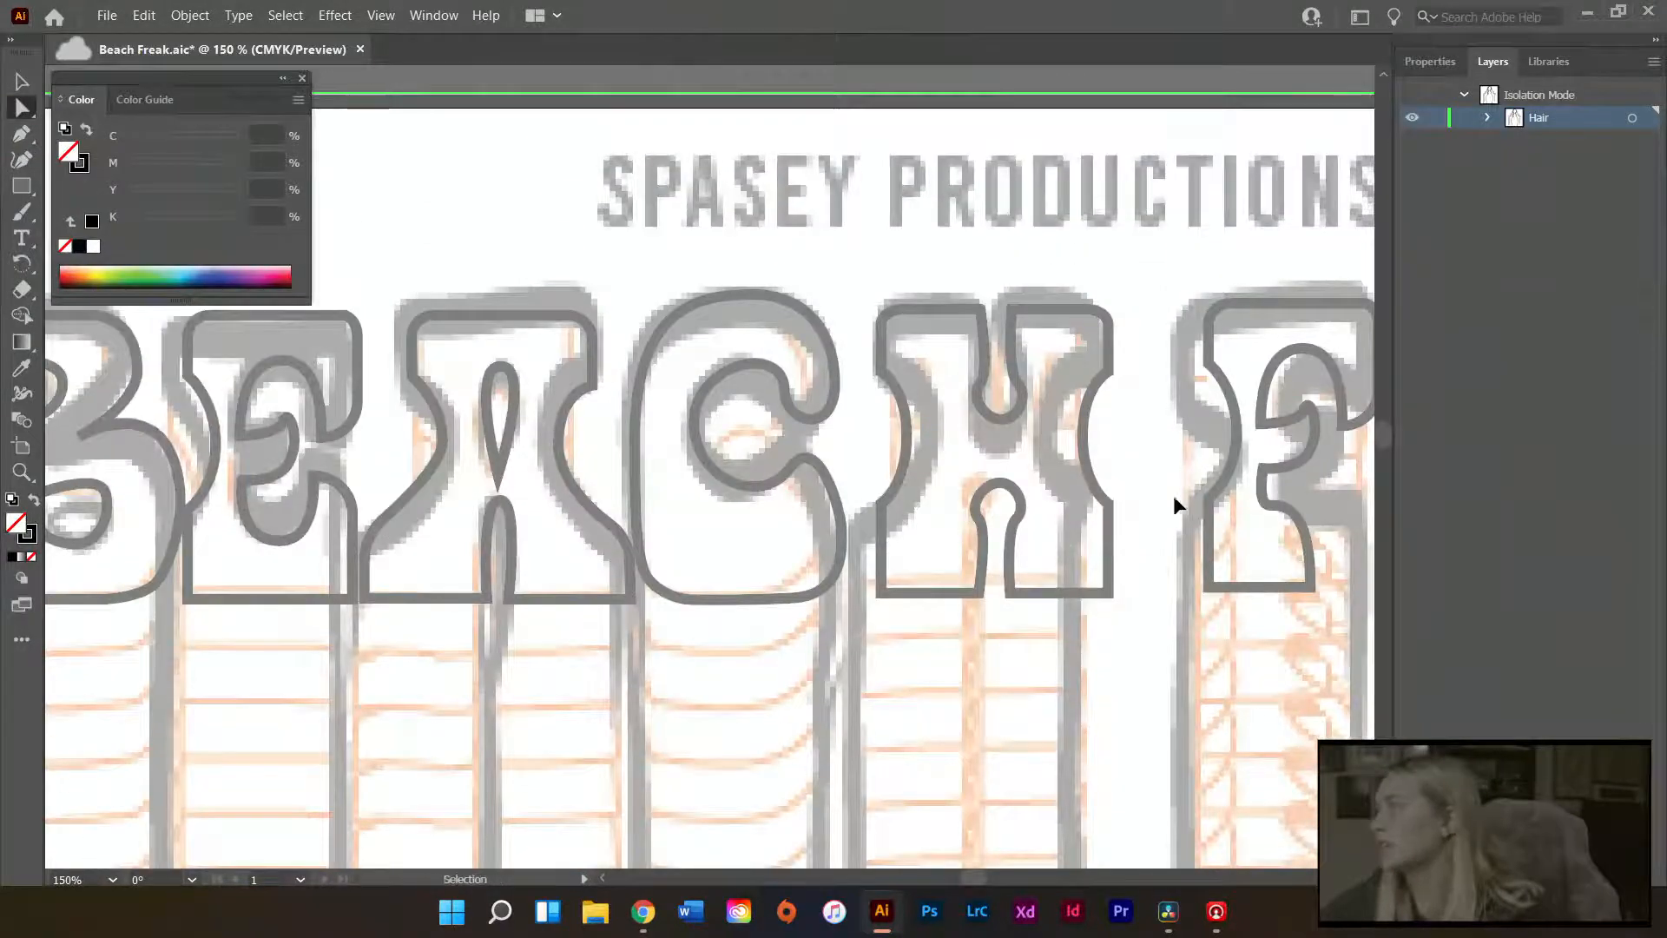
scroll(1173, 490, left, 4)
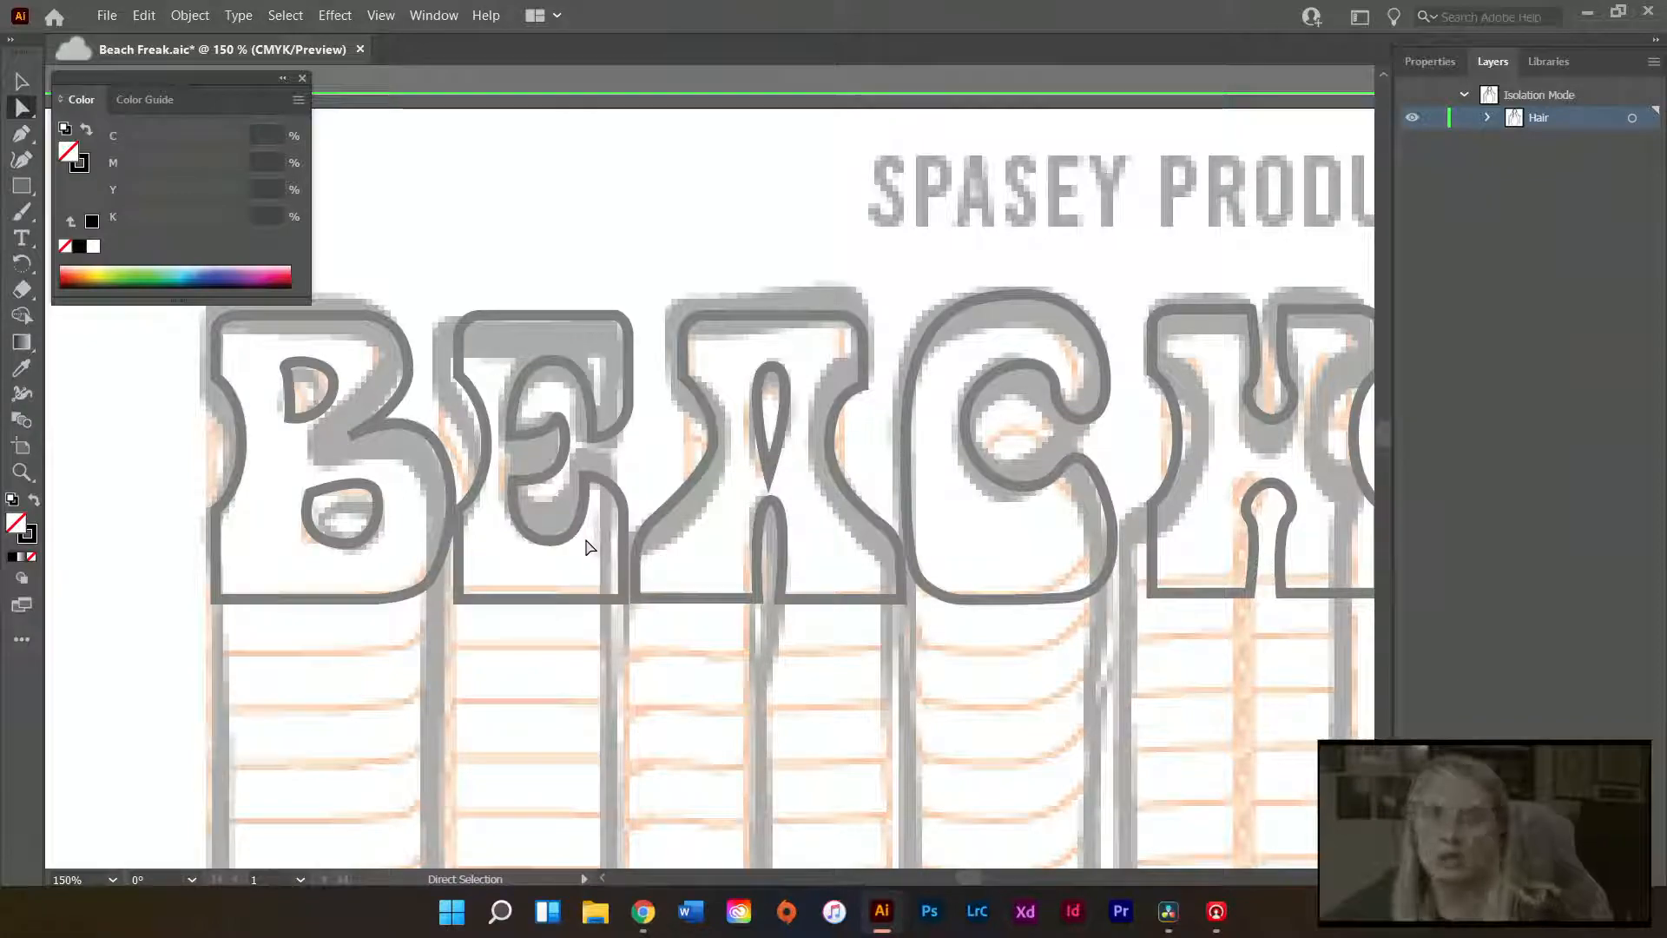
scroll(564, 534, down, 2)
scroll(754, 621, down, 3)
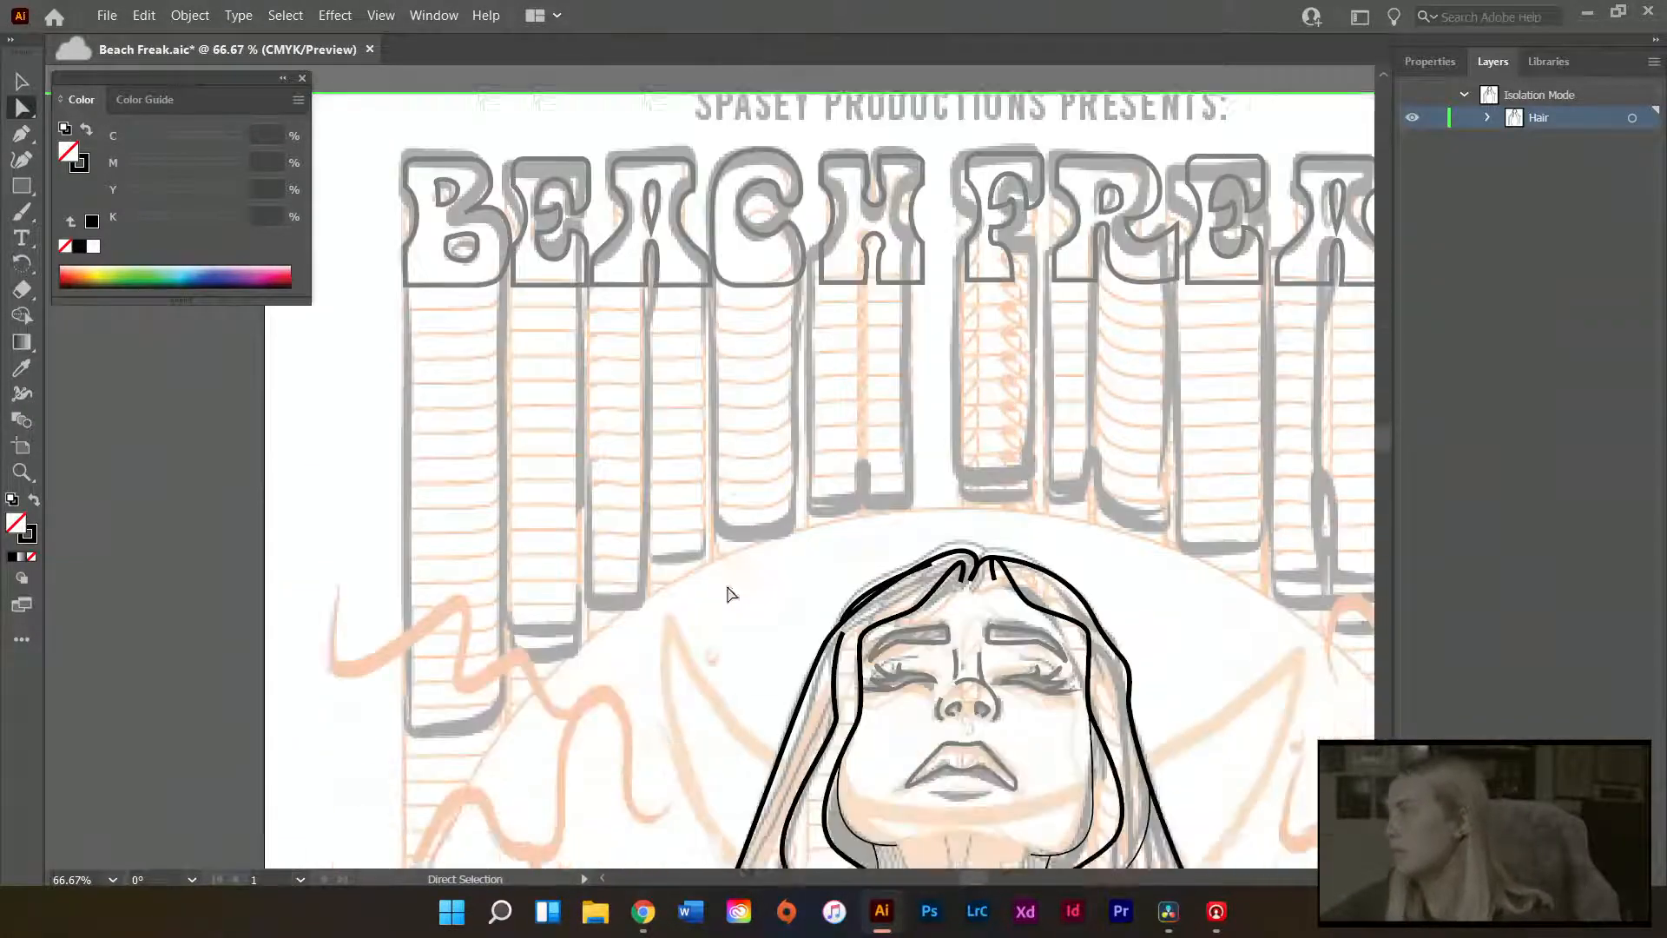
scroll(729, 588, down, 2)
scroll(718, 596, down, 4)
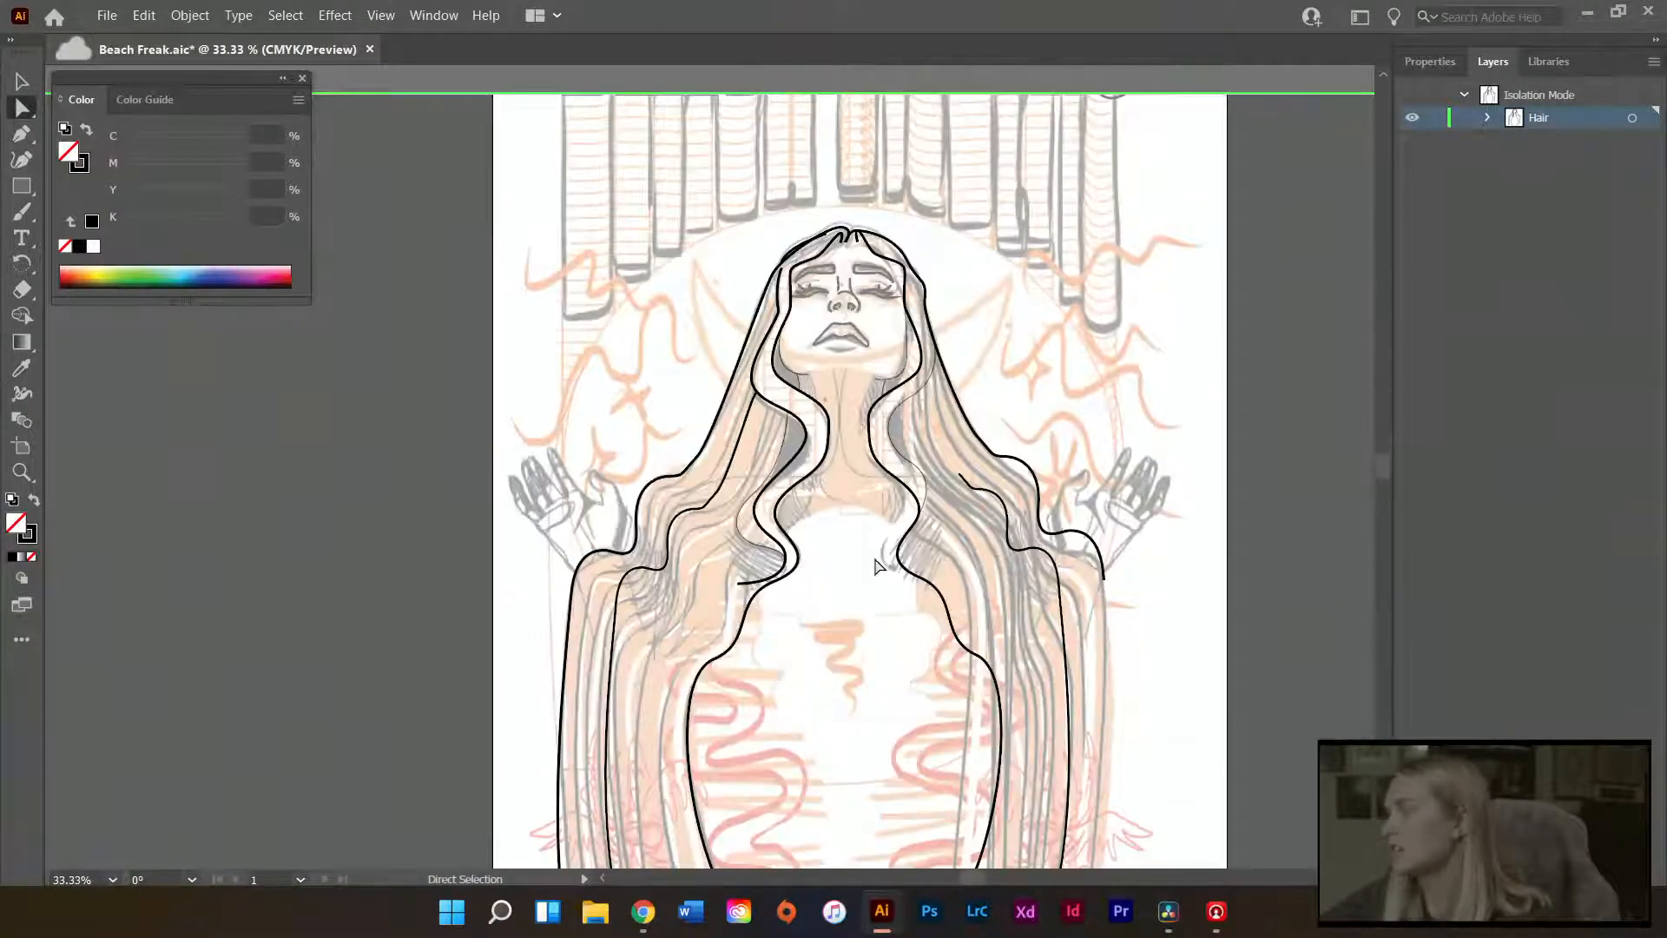
scroll(863, 560, right, 3)
scroll(715, 498, up, 2)
scroll(716, 498, up, 1)
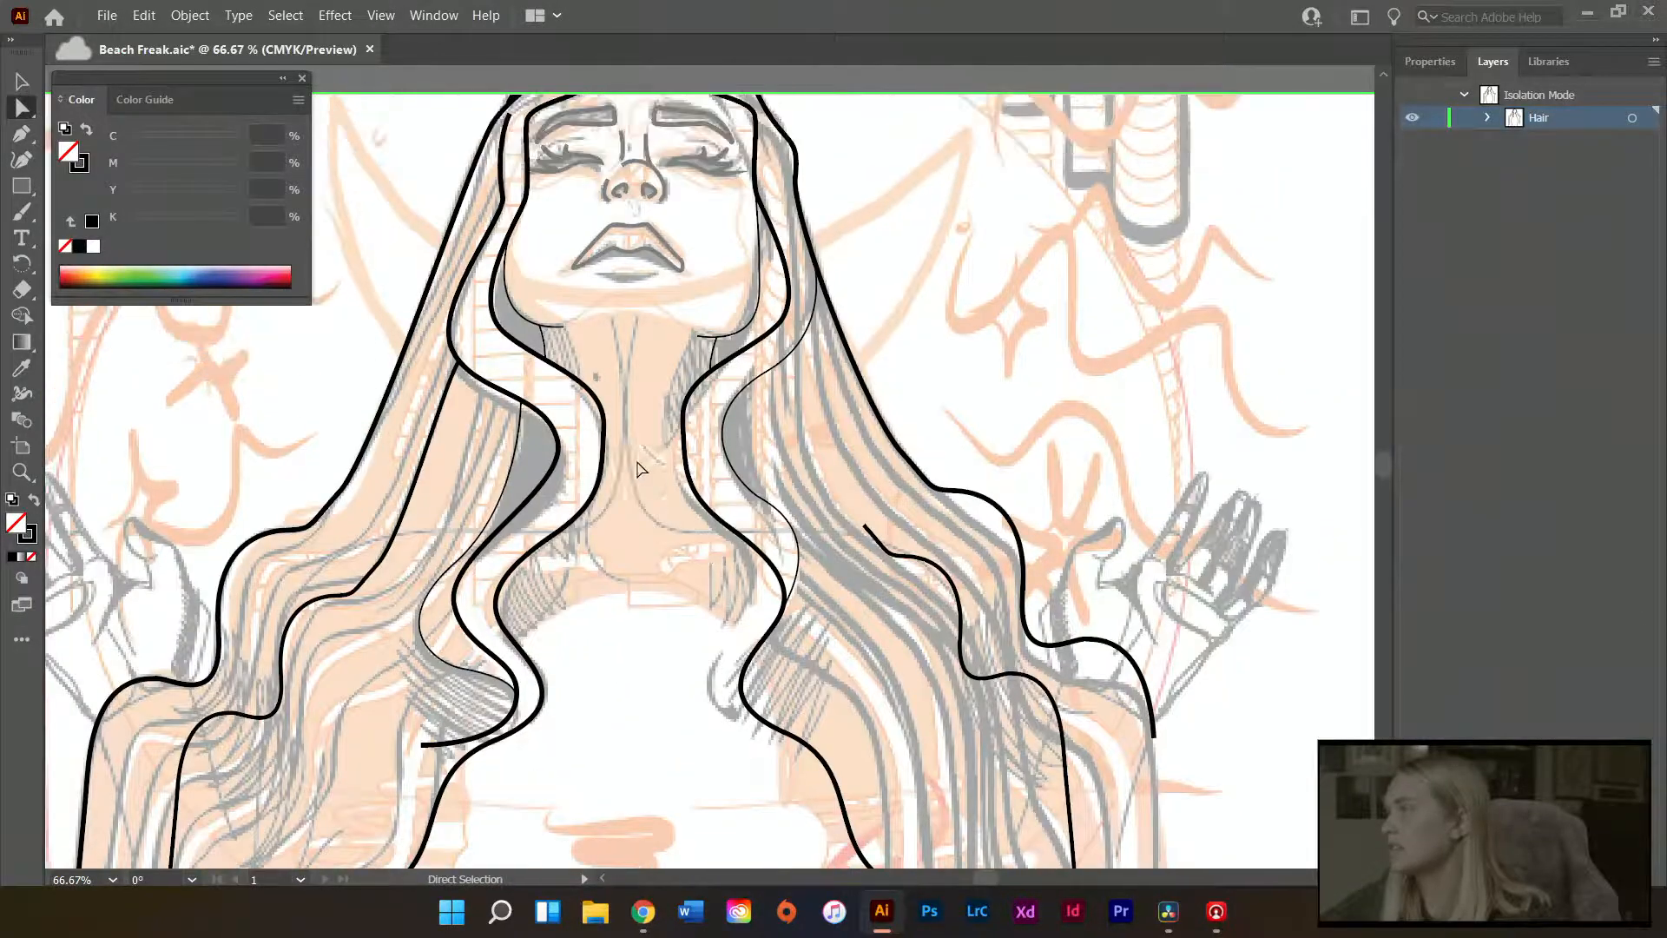
- Set the stroke of the newly drawn inner strand path beside the neck to 3 pt and deselect it
key(v)
click(729, 464)
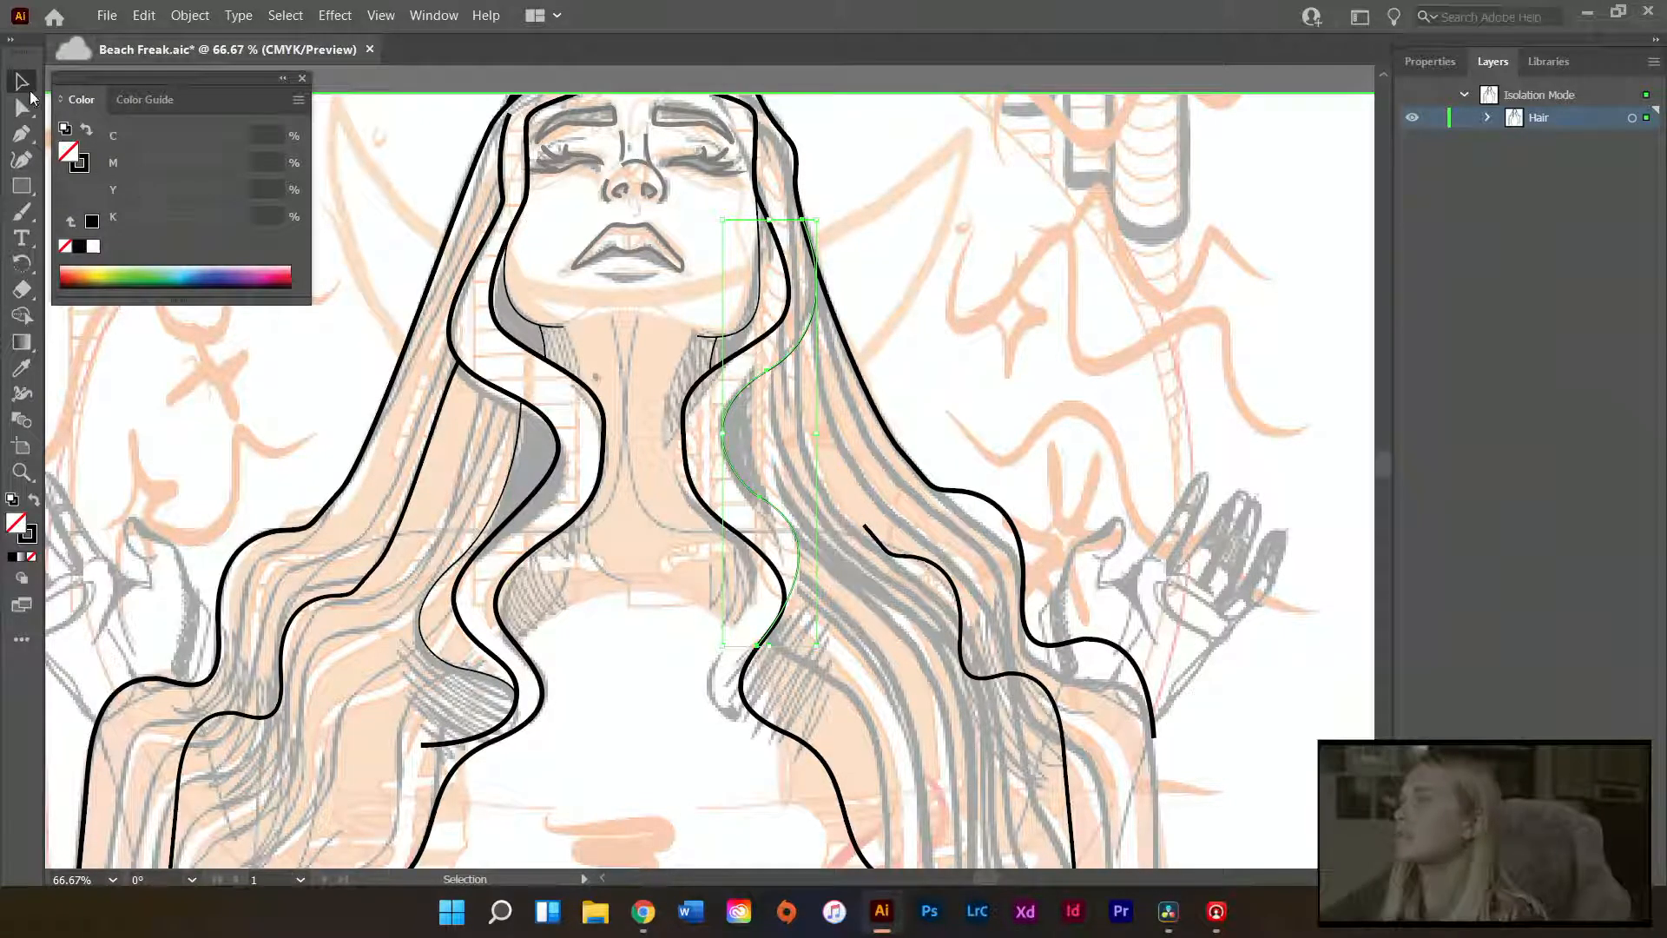
click(1433, 62)
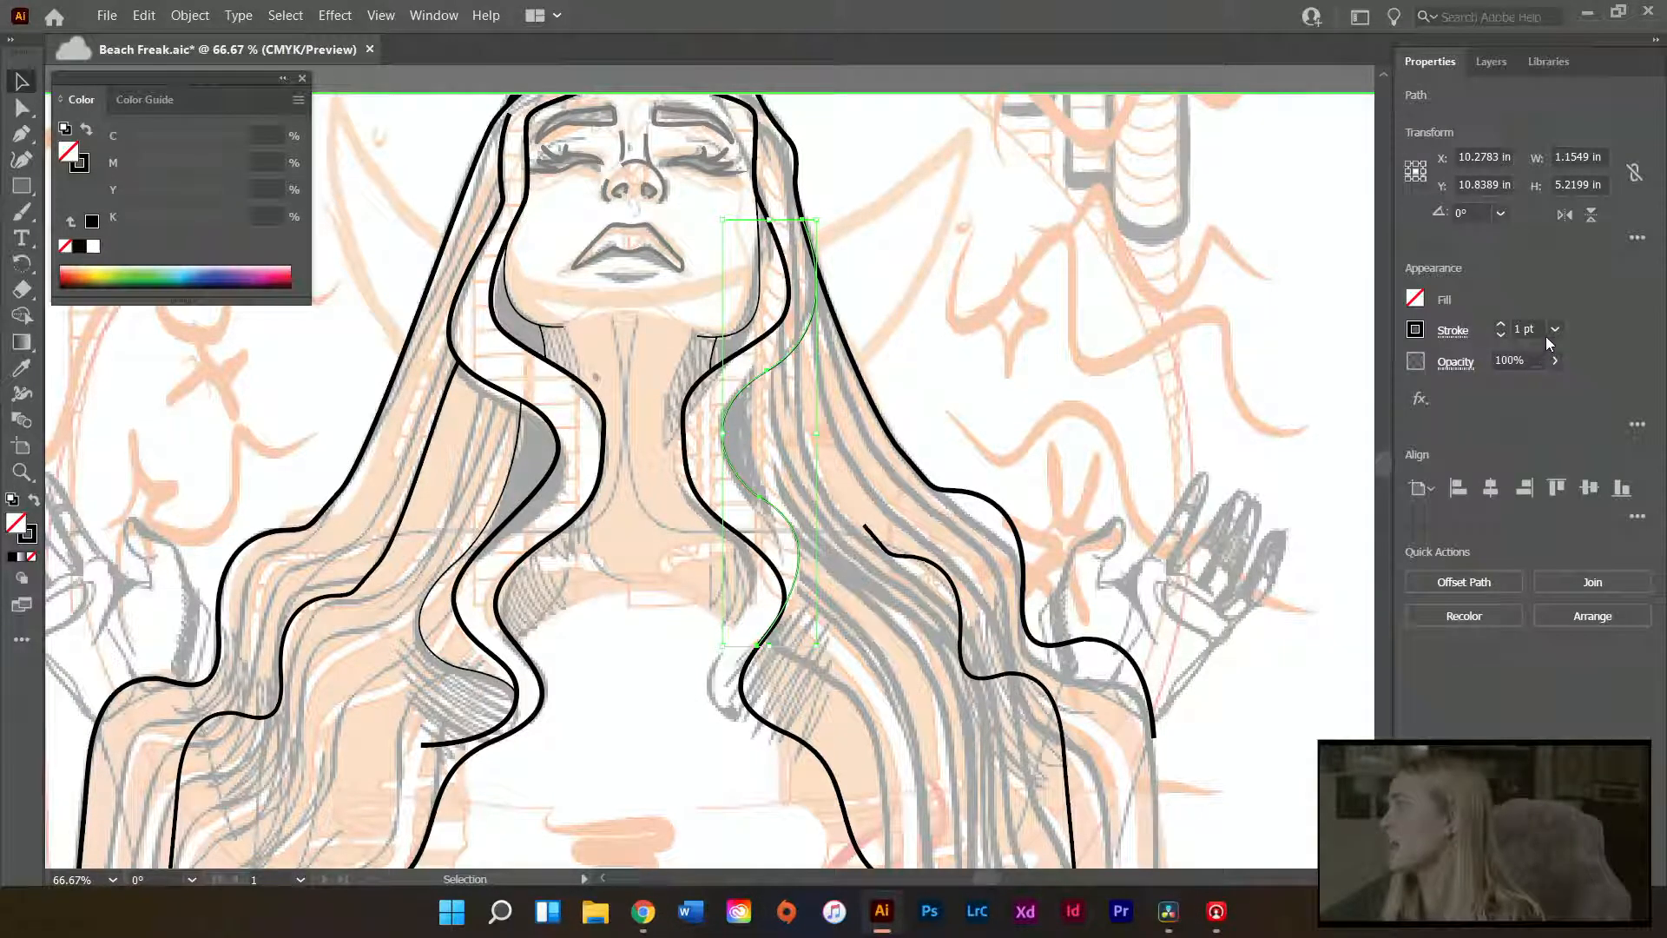
click(1501, 324)
click(1502, 323)
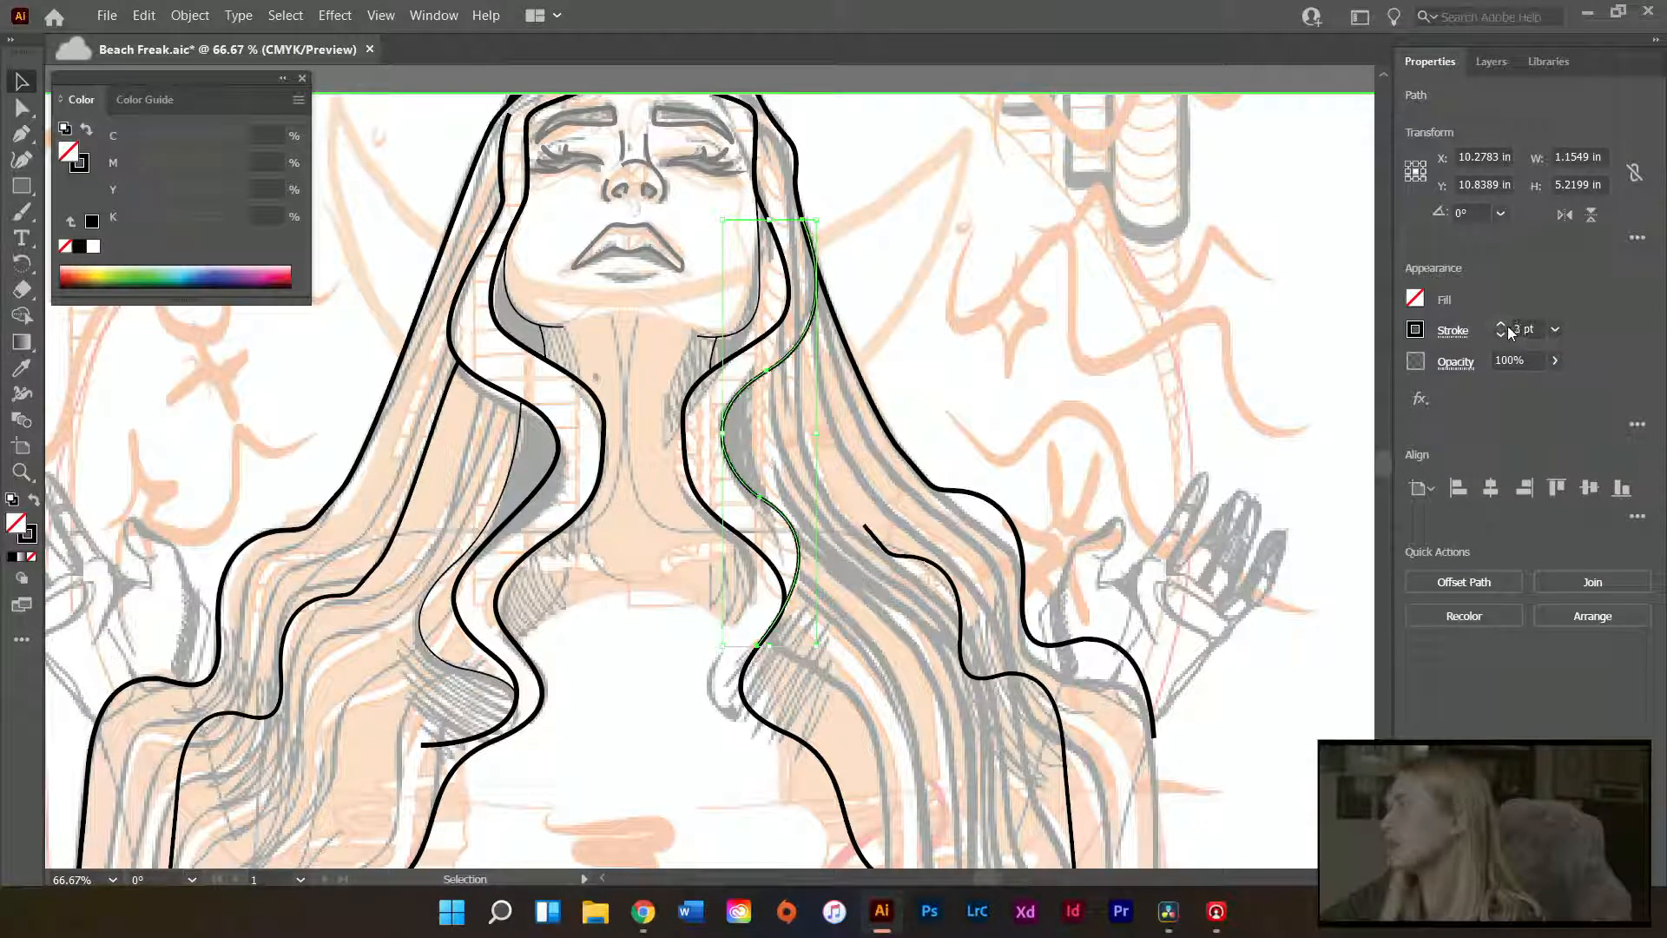
click(1018, 451)
scroll(856, 710, up, 3)
scroll(863, 695, down, 3)
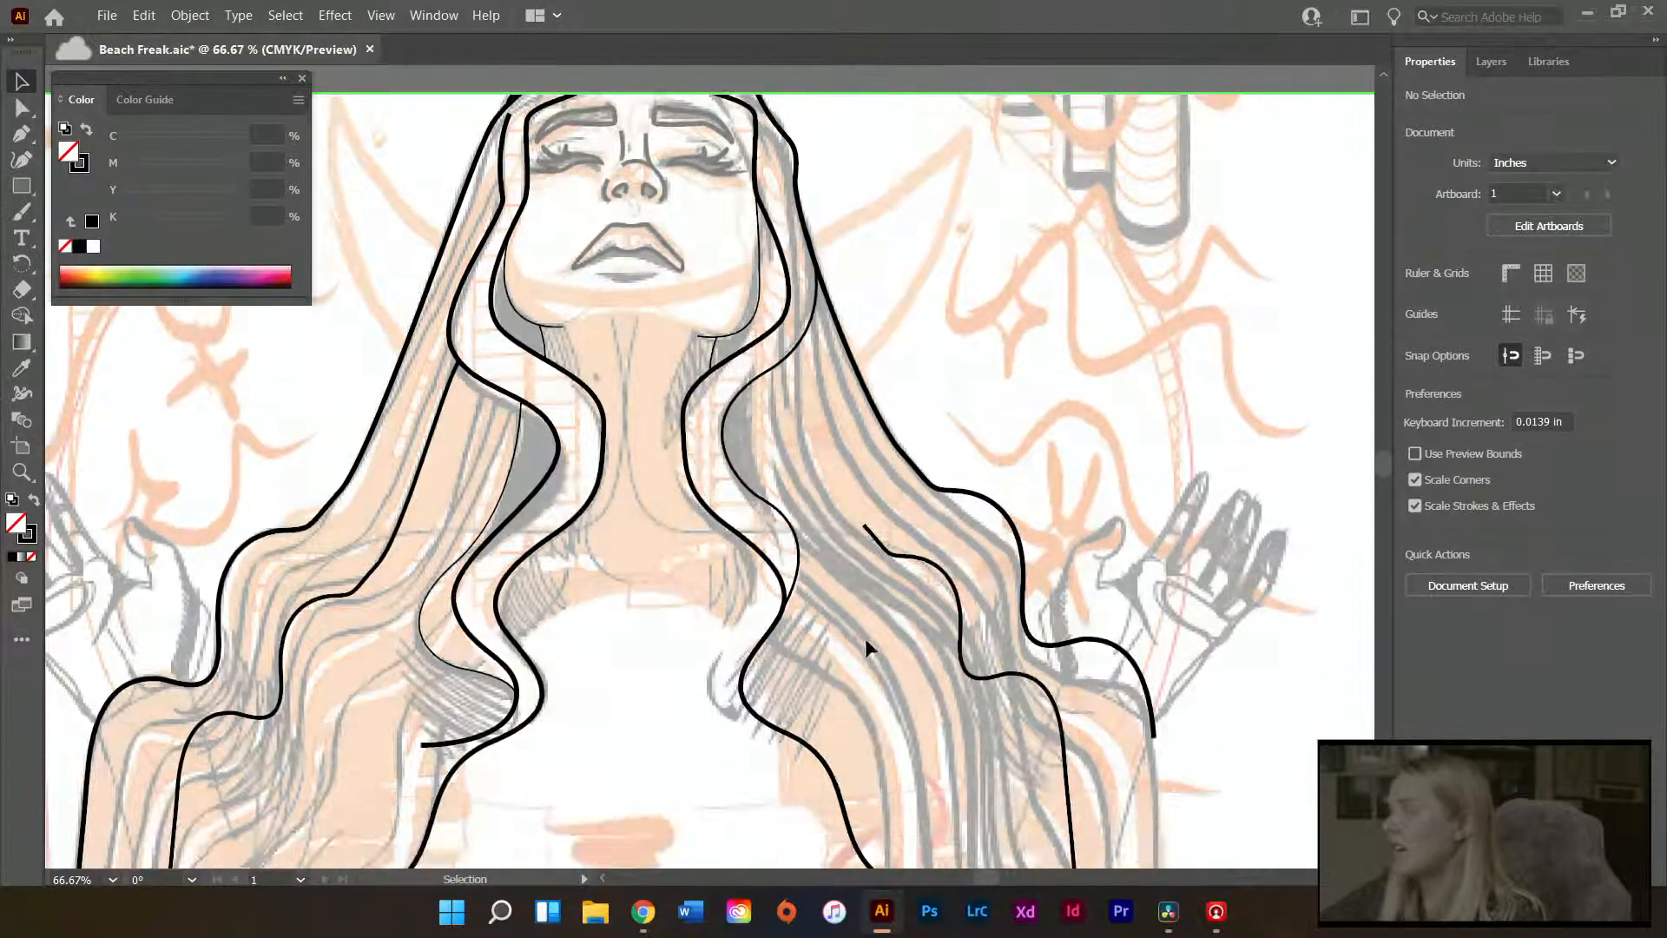
- Examine the traced line art across the whole poster, from the hair ends up to the head
key(ctrl+minus)
key(ctrl+minus)
key(ctrl+minus)
key(ctrl+minus)
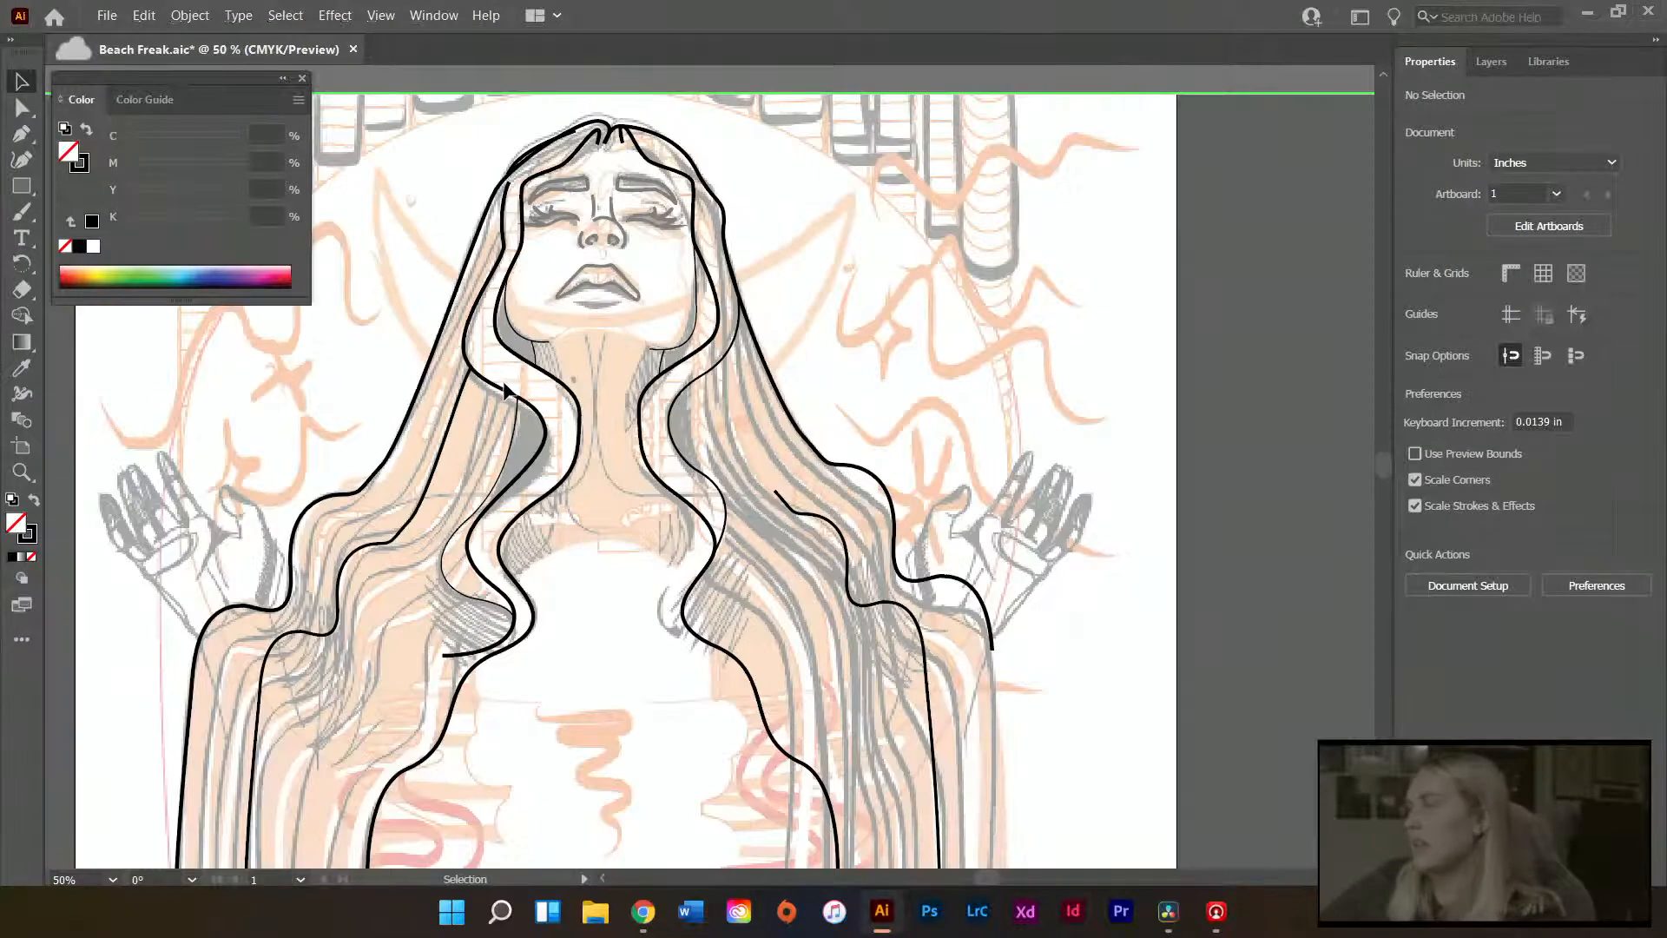
scroll(443, 396, left, 1)
scroll(443, 397, left, 1)
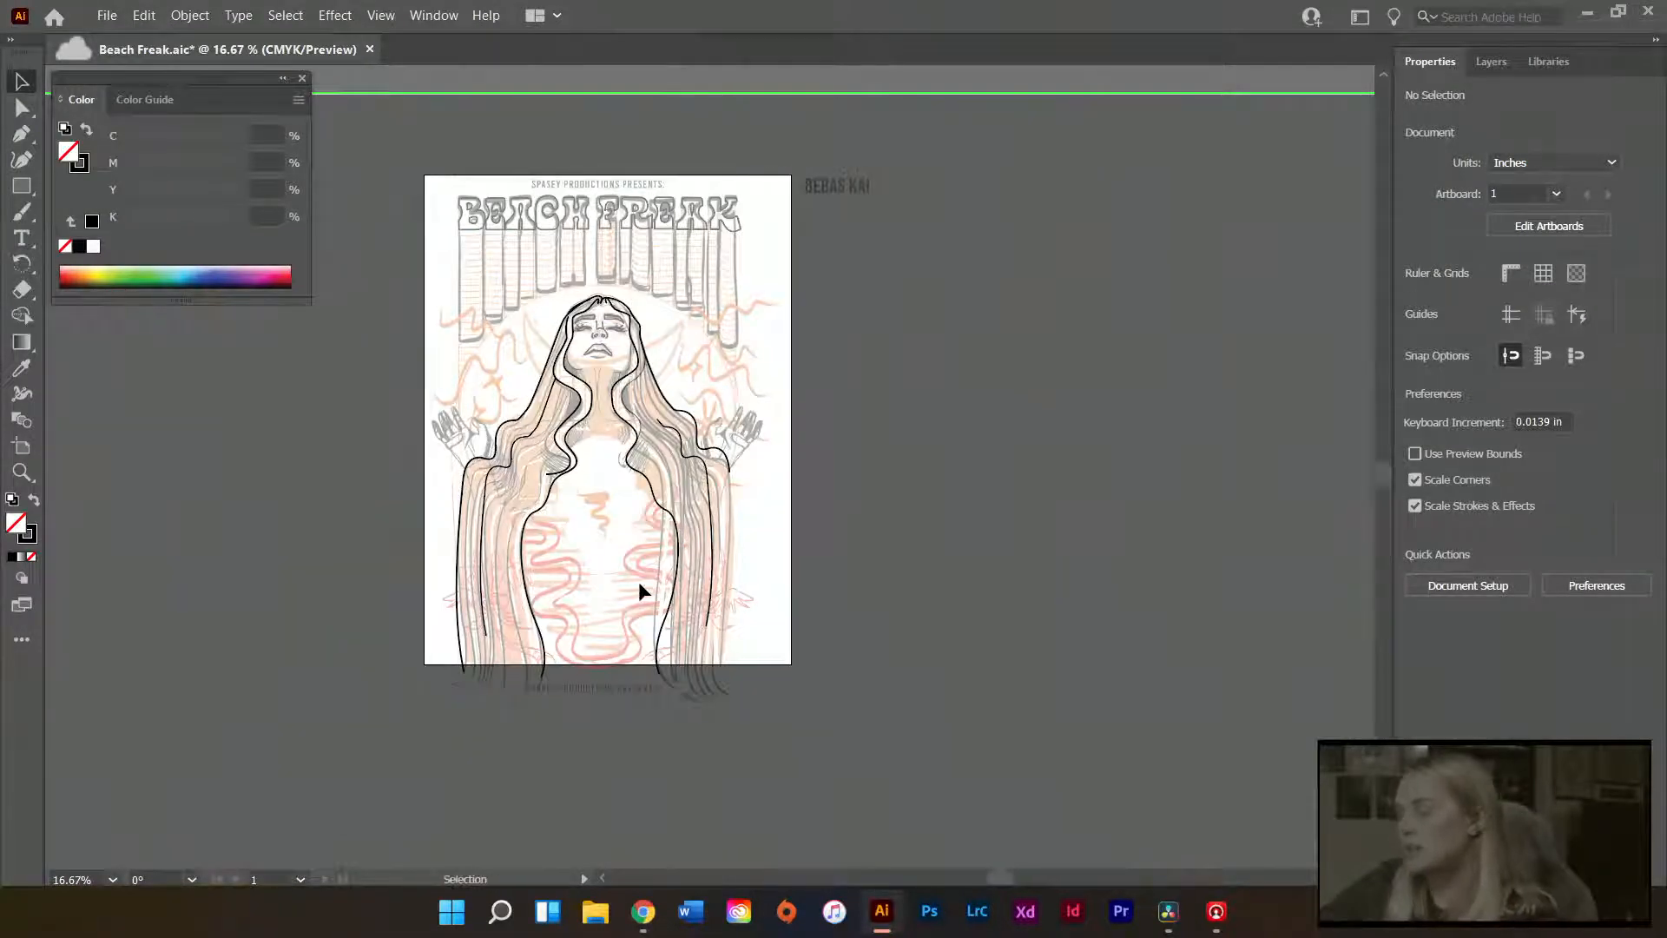
scroll(629, 576, up, 1)
scroll(771, 604, up, 2)
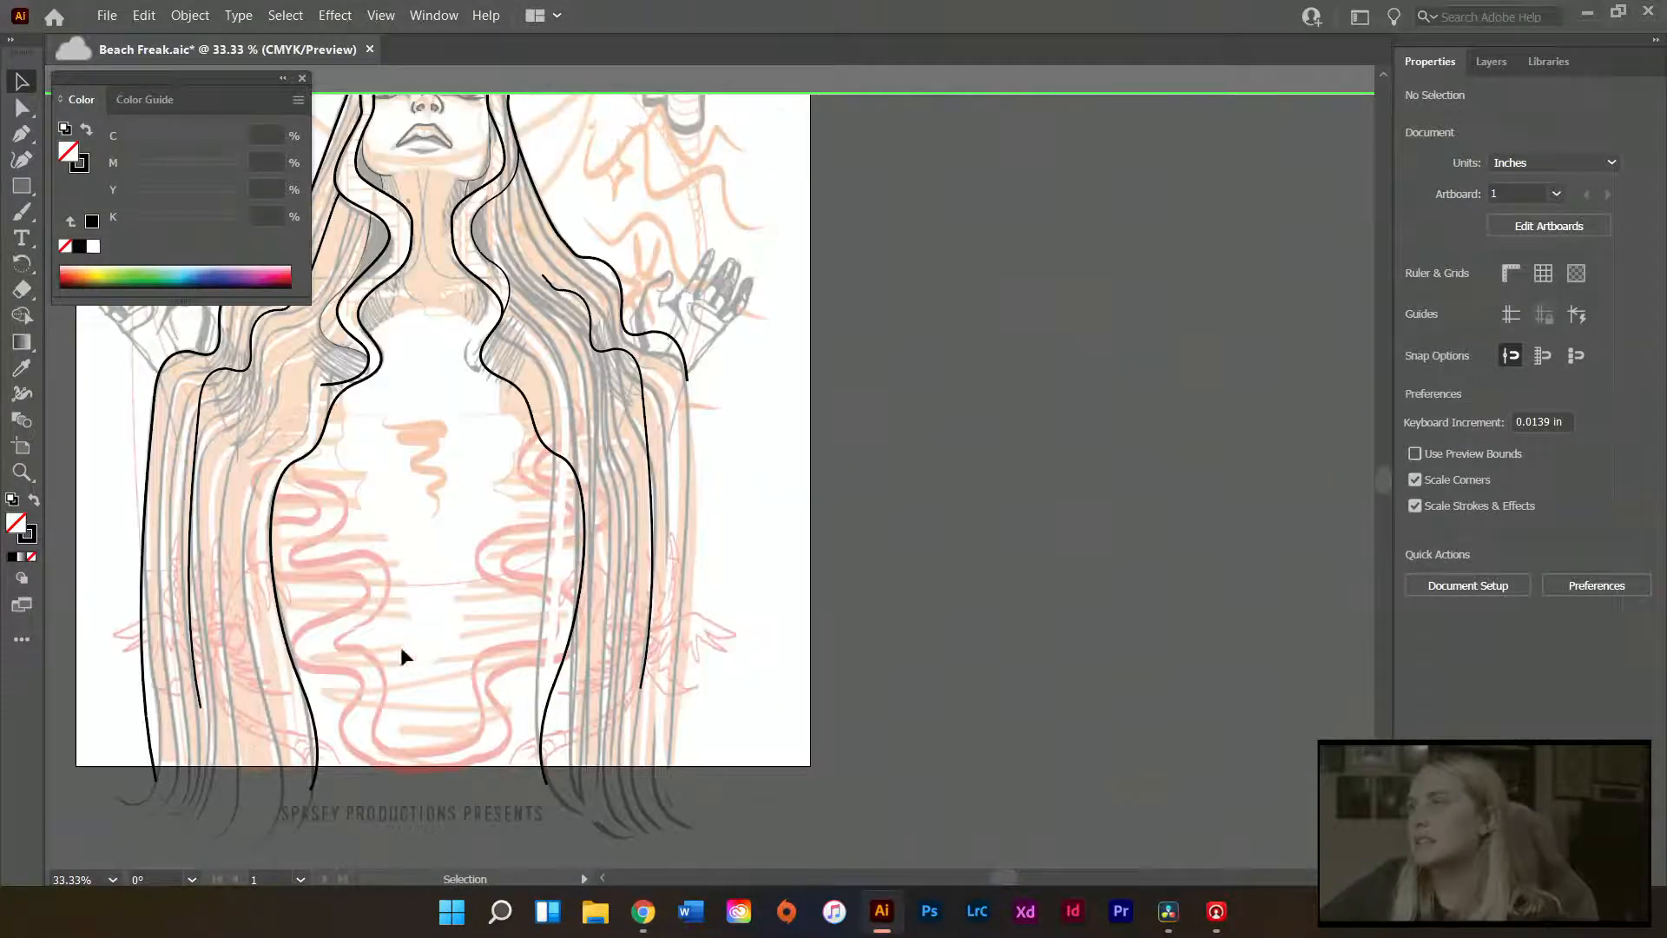
scroll(568, 713, up, 7)
scroll(518, 580, left, 1)
scroll(519, 587, left, 2)
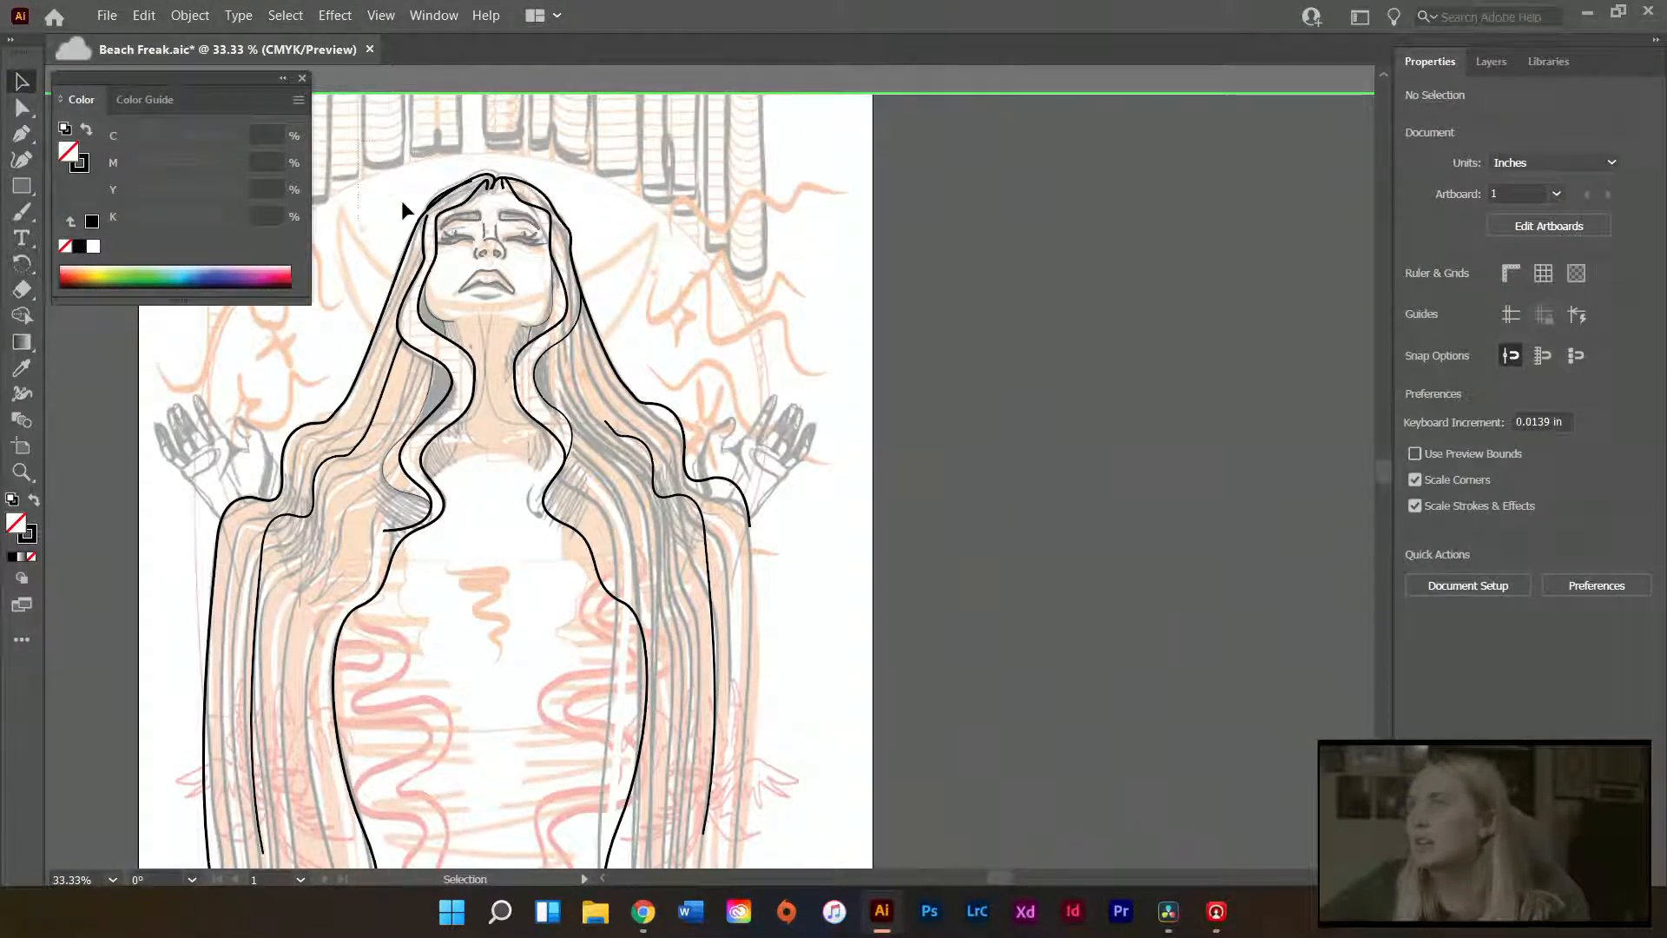
- Select all traced hair, jaw and neck paths, set their stroke to a uniform 3 pt, and deselect them
drag(402, 204, 779, 732)
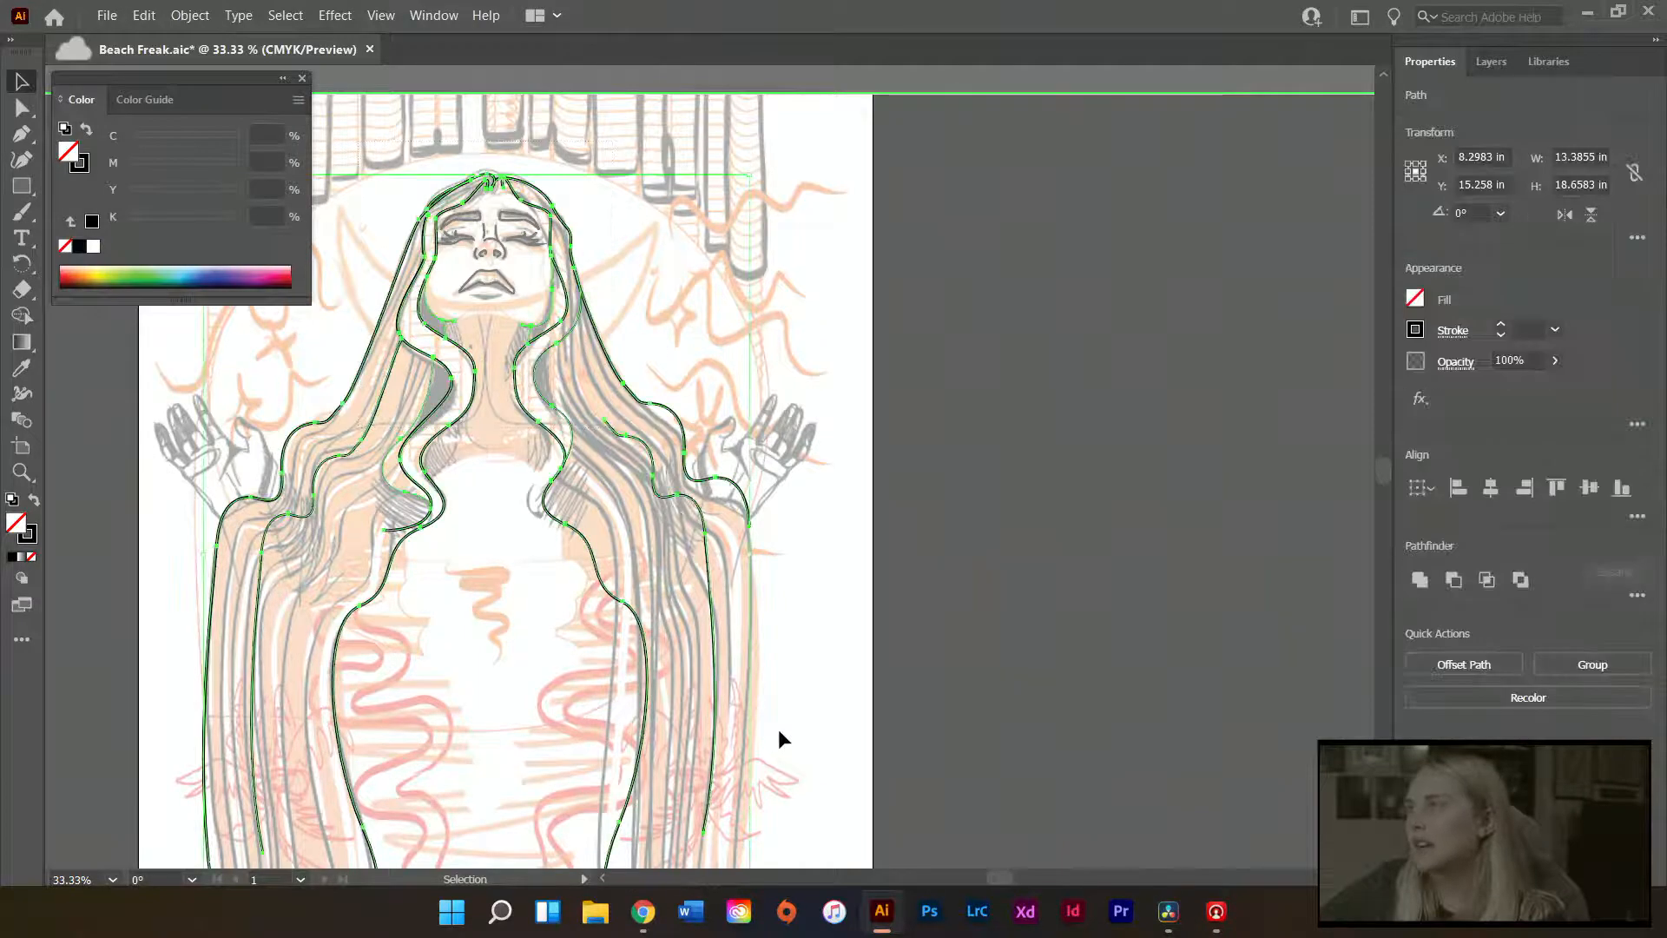
click(1501, 326)
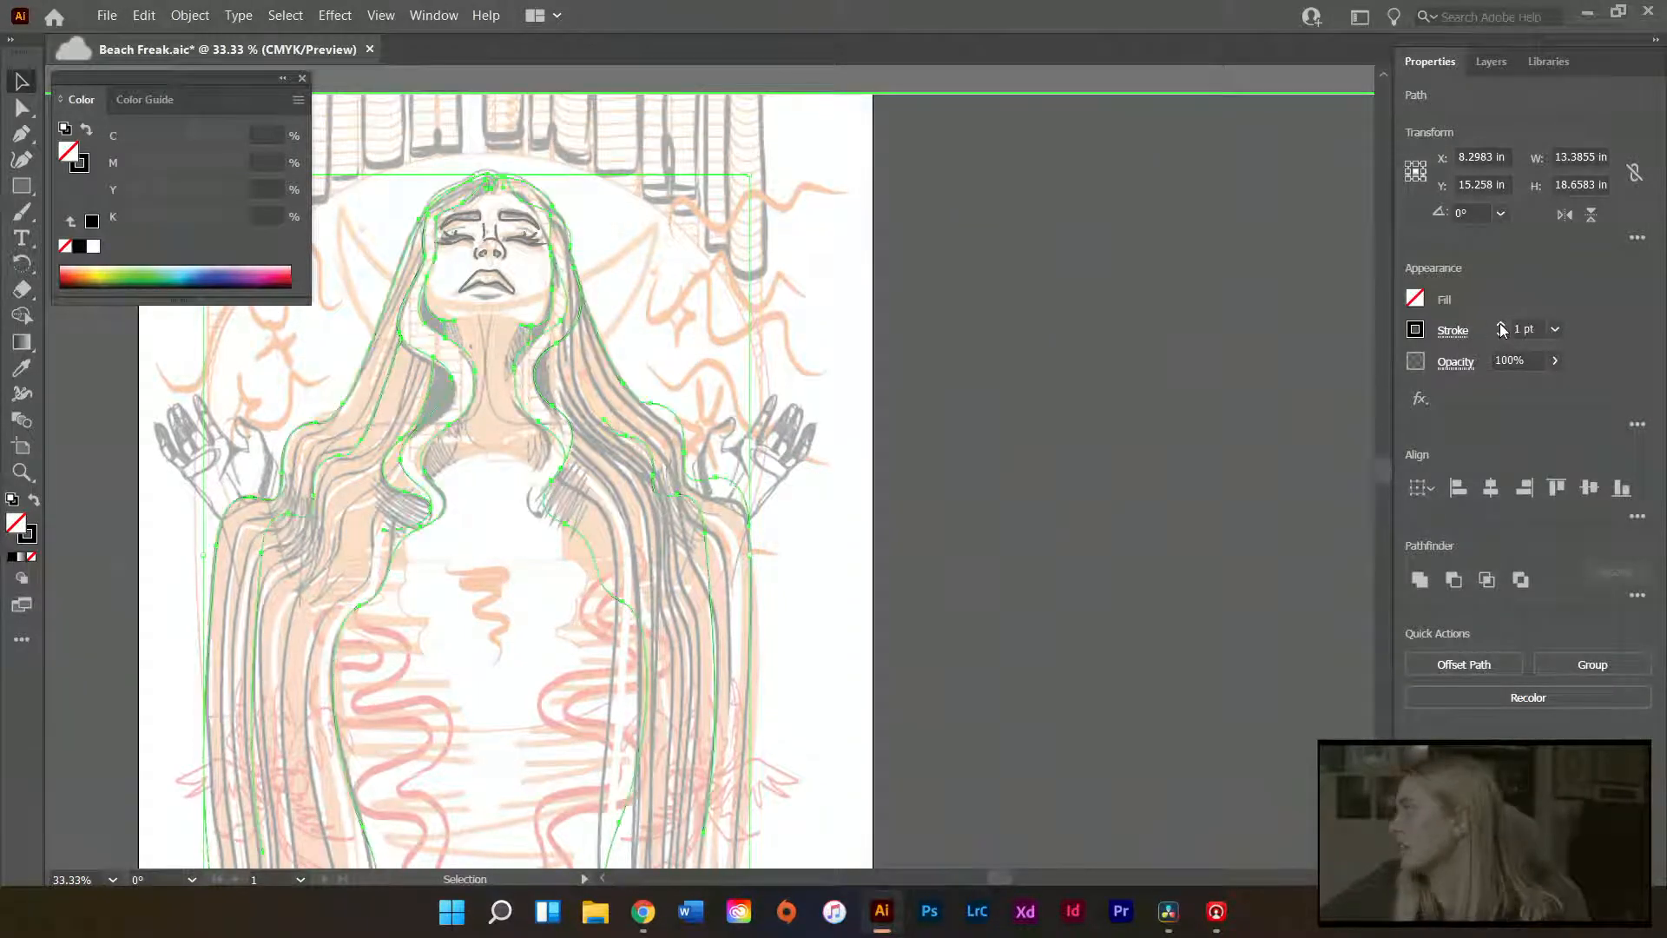
click(1501, 326)
click(981, 613)
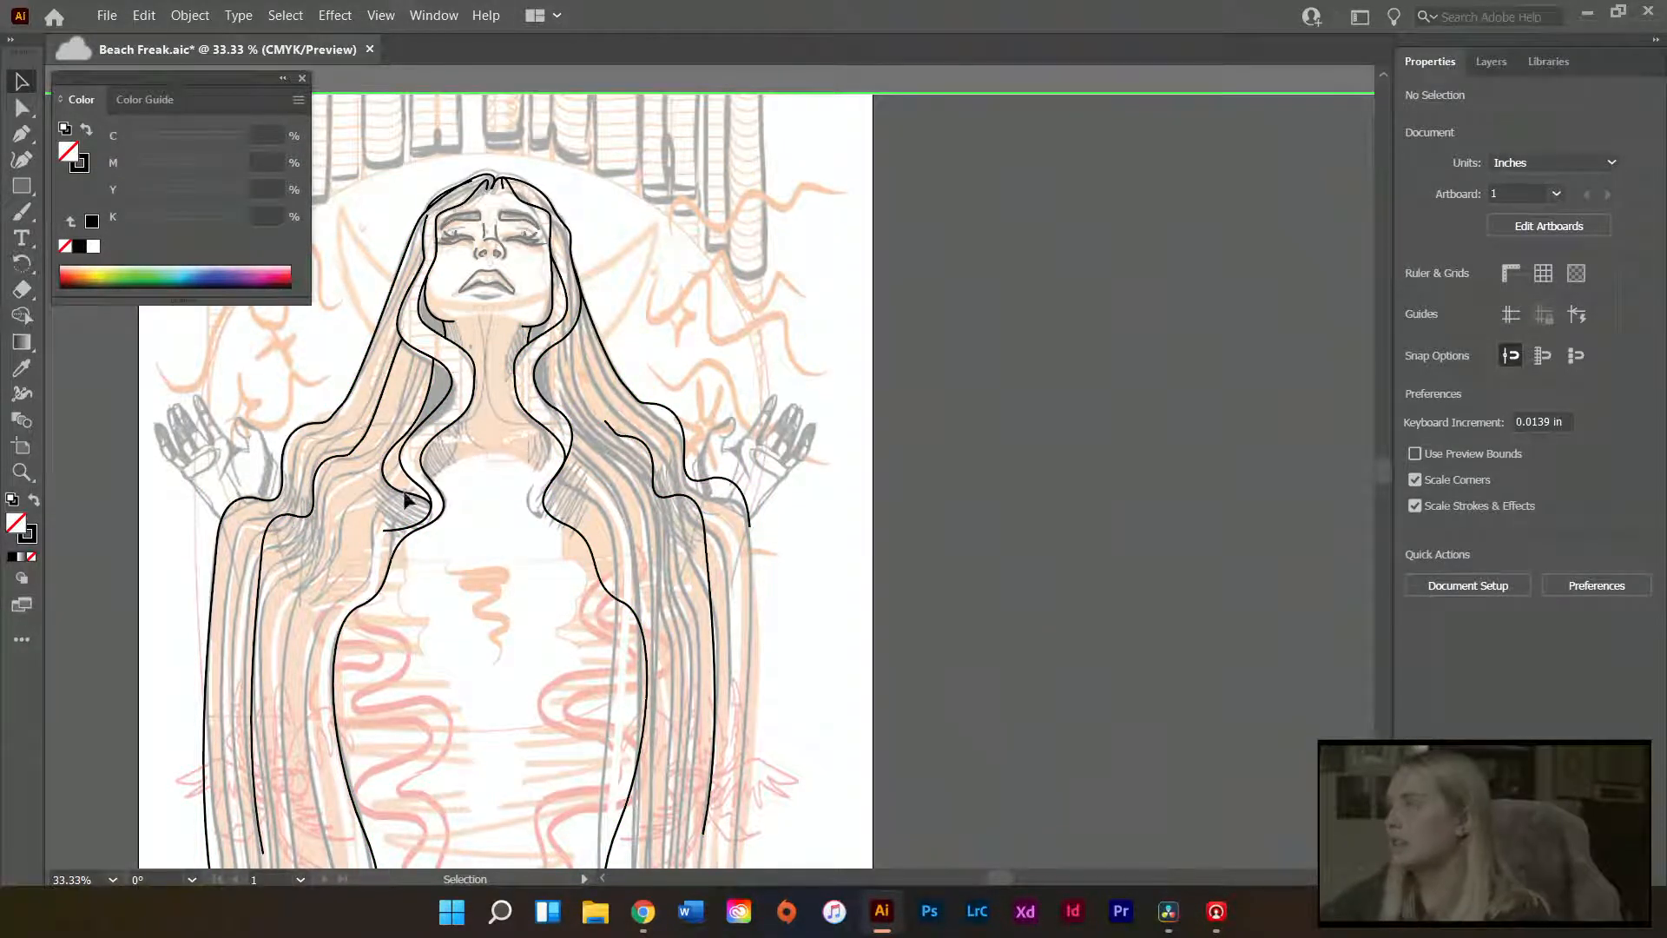
- Reduce the stroke weight of the jawline and neck path so it is thinner than the hair outlines, and deselect it
scroll(387, 306, up, 2)
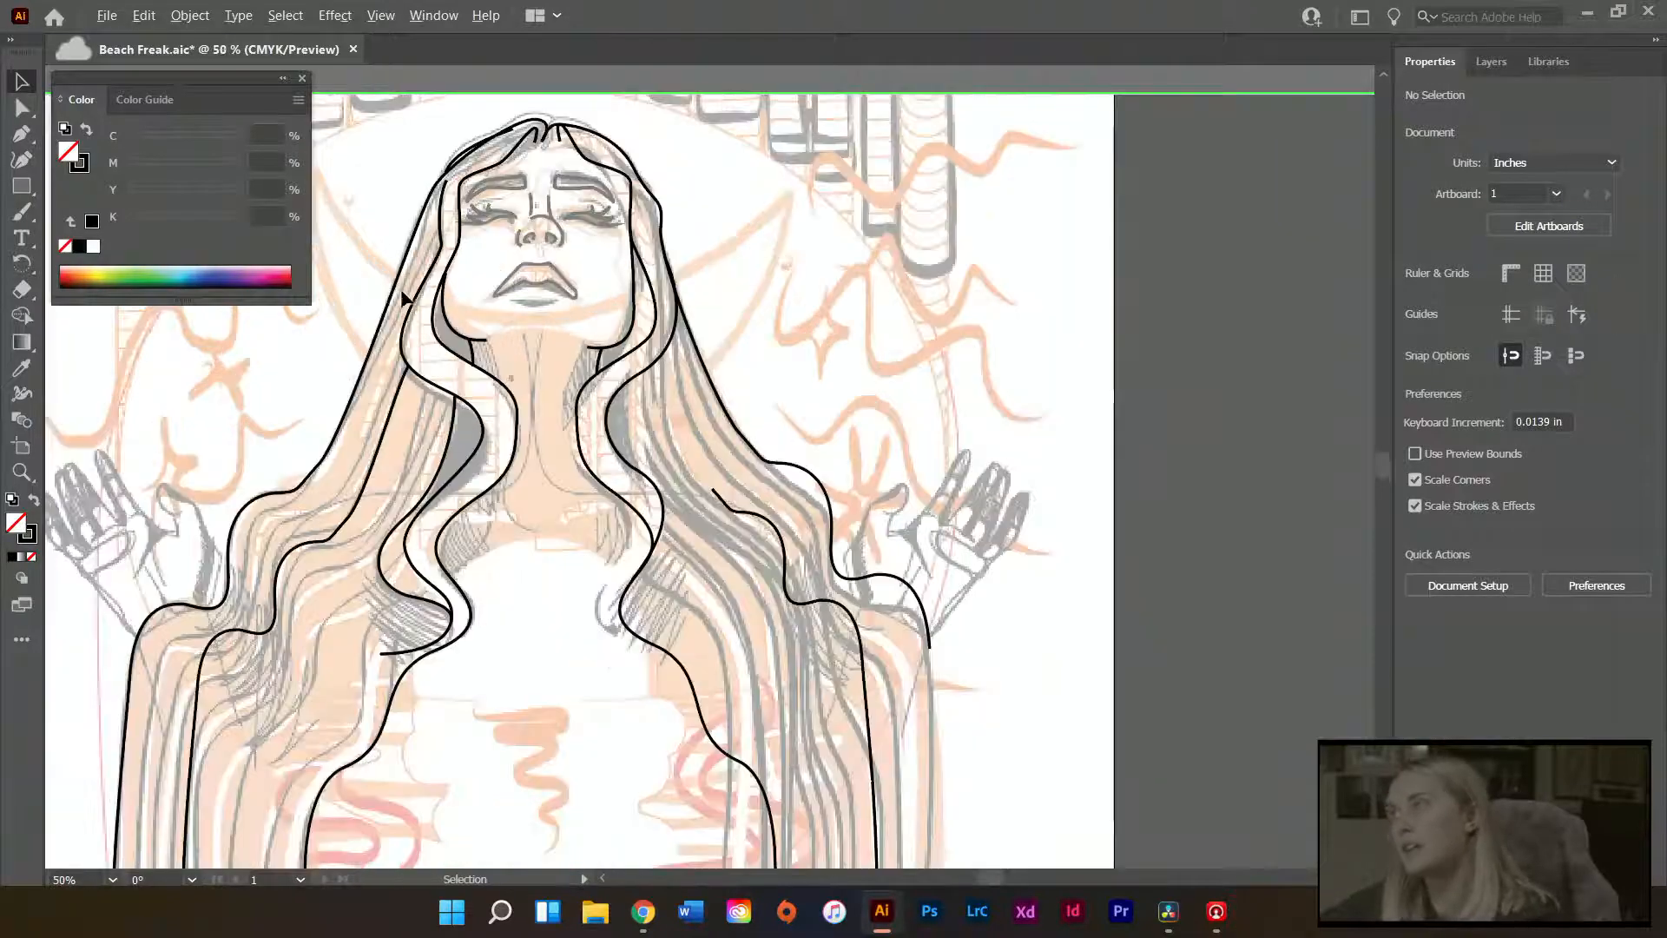
scroll(716, 529, up, 3)
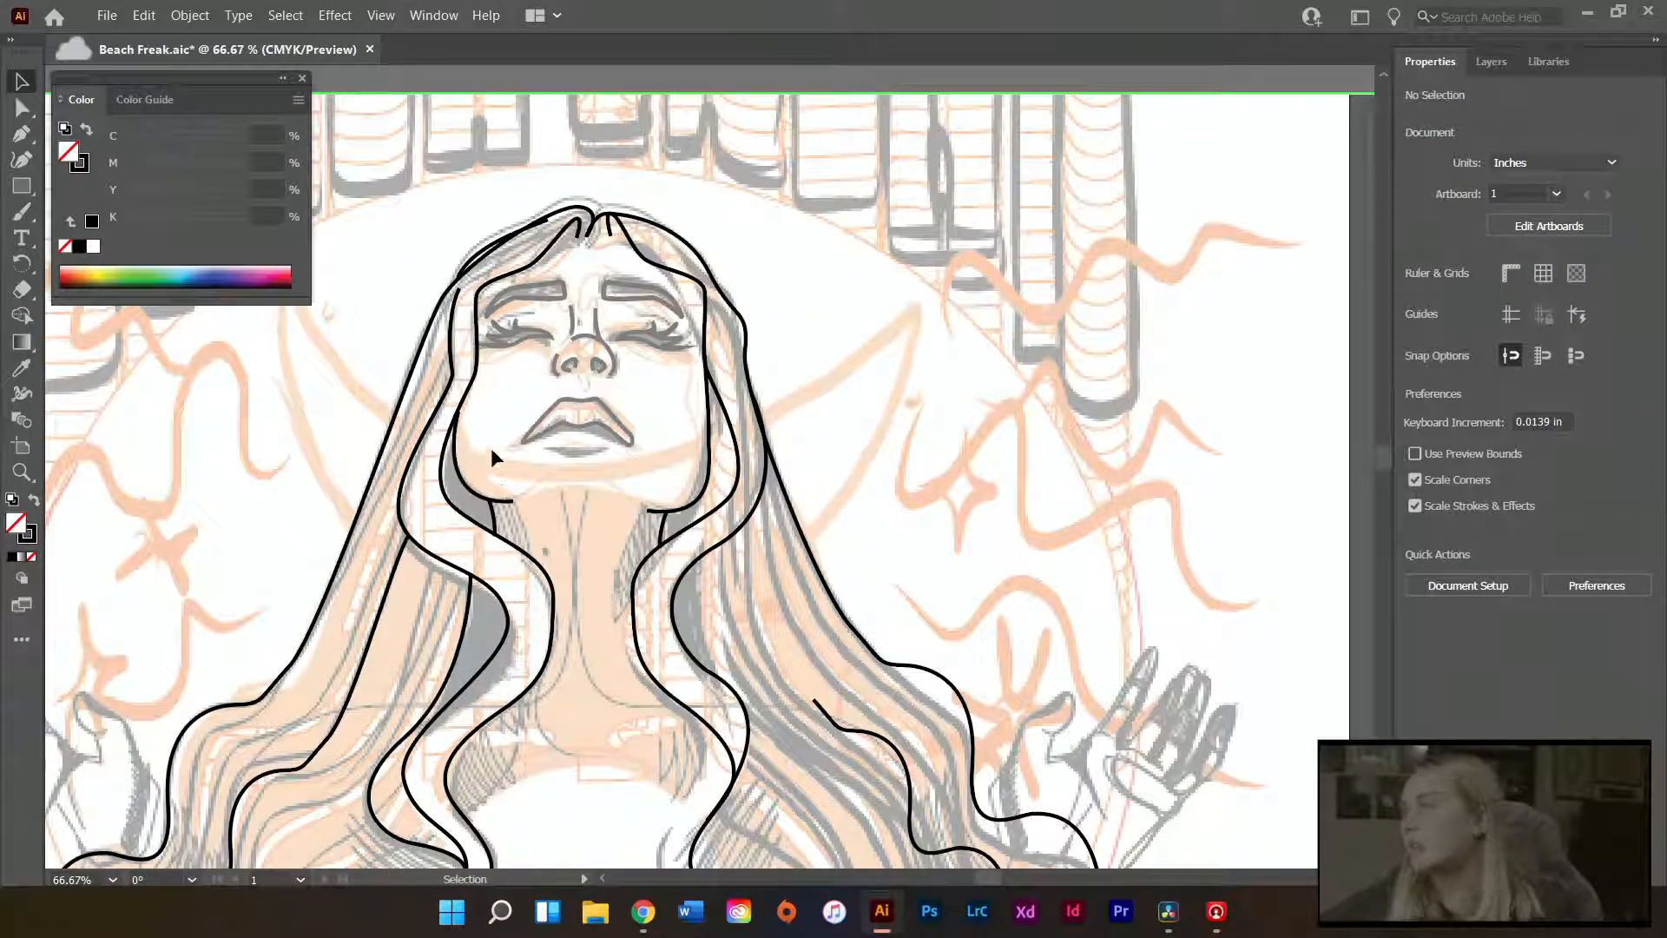
click(674, 514)
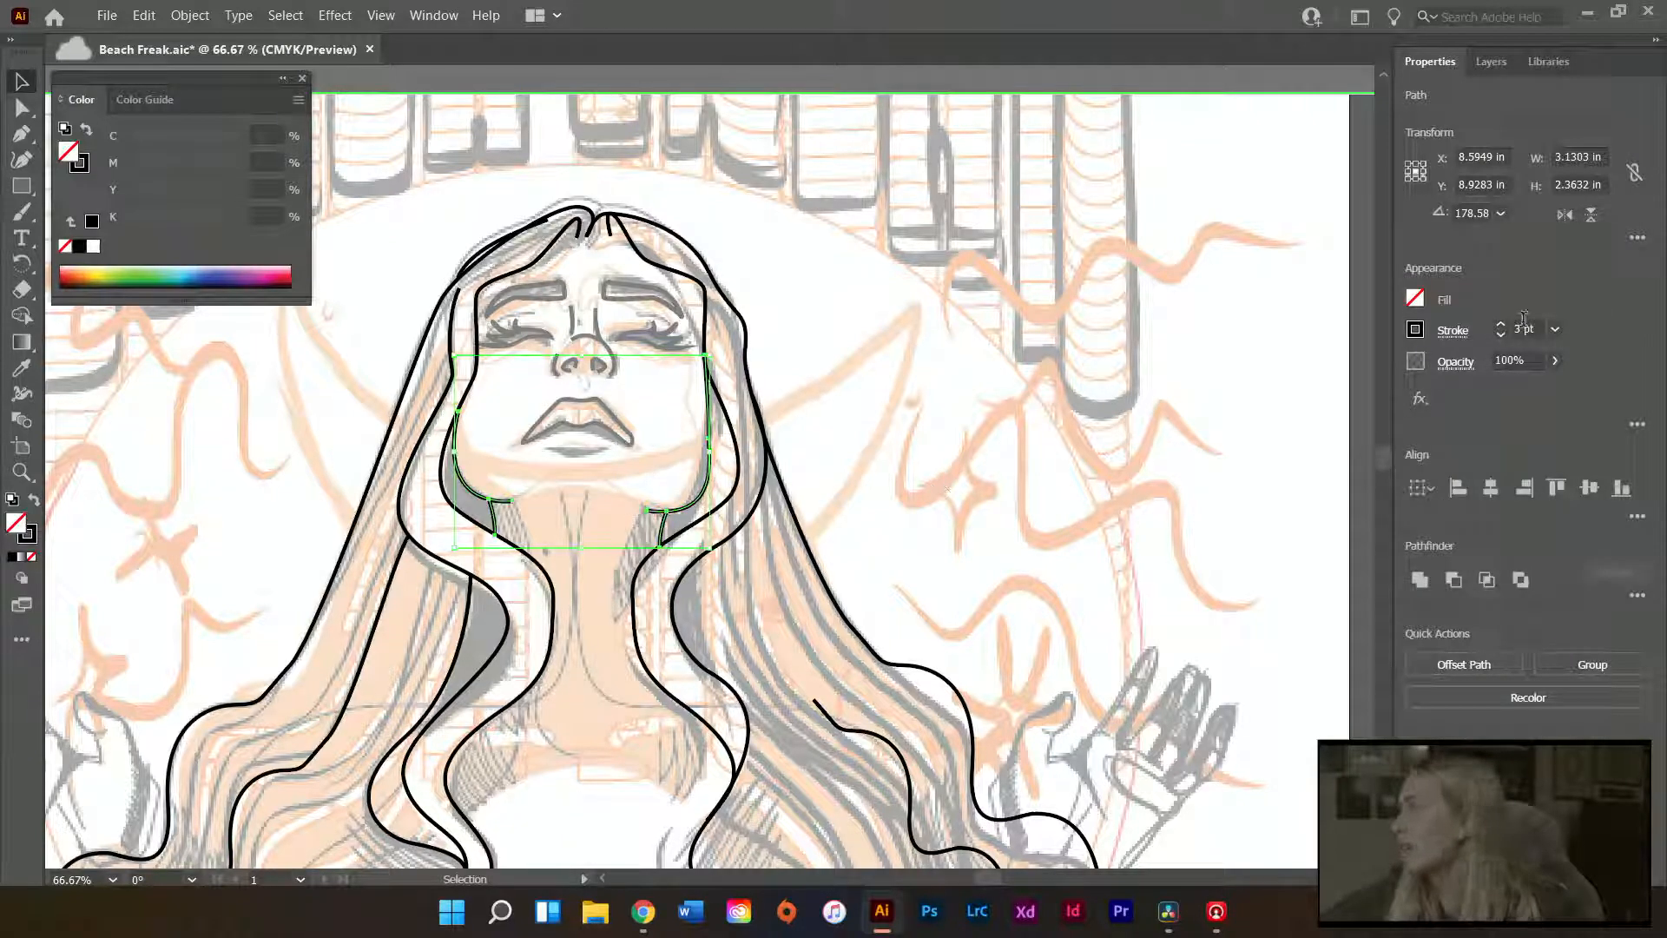
click(1506, 337)
click(997, 413)
- Examine the jawline and neck strokes against the surrounding hair outlines, from the full head to a close-up of the chin
scroll(1006, 694, down, 2)
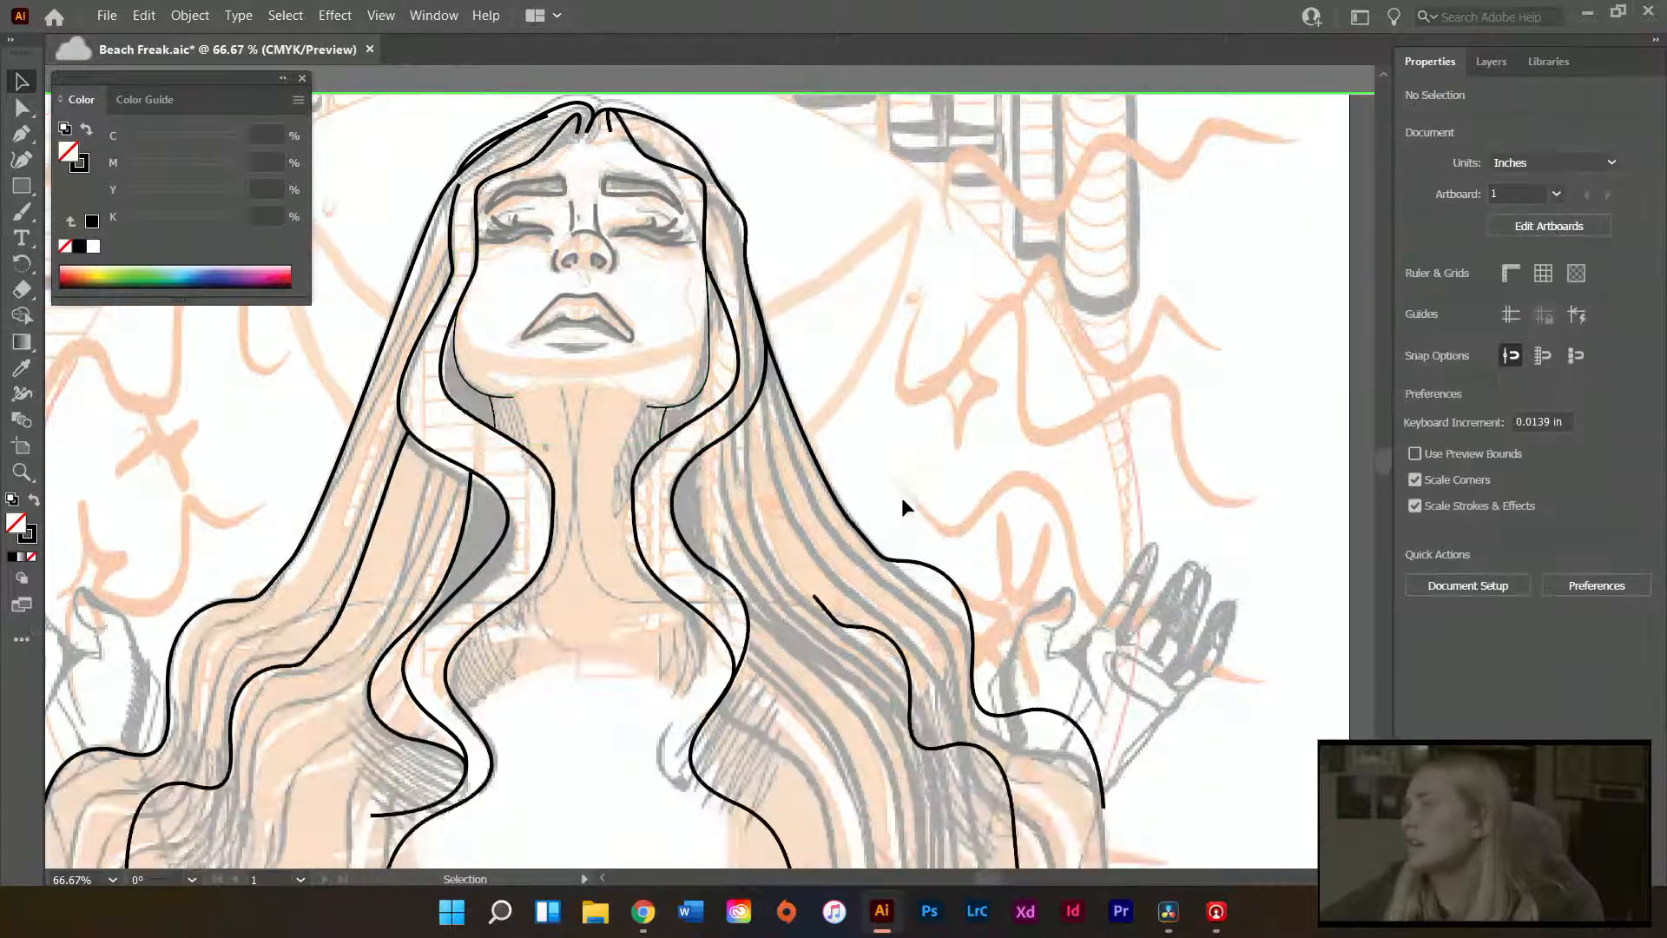
scroll(873, 499, up, 1)
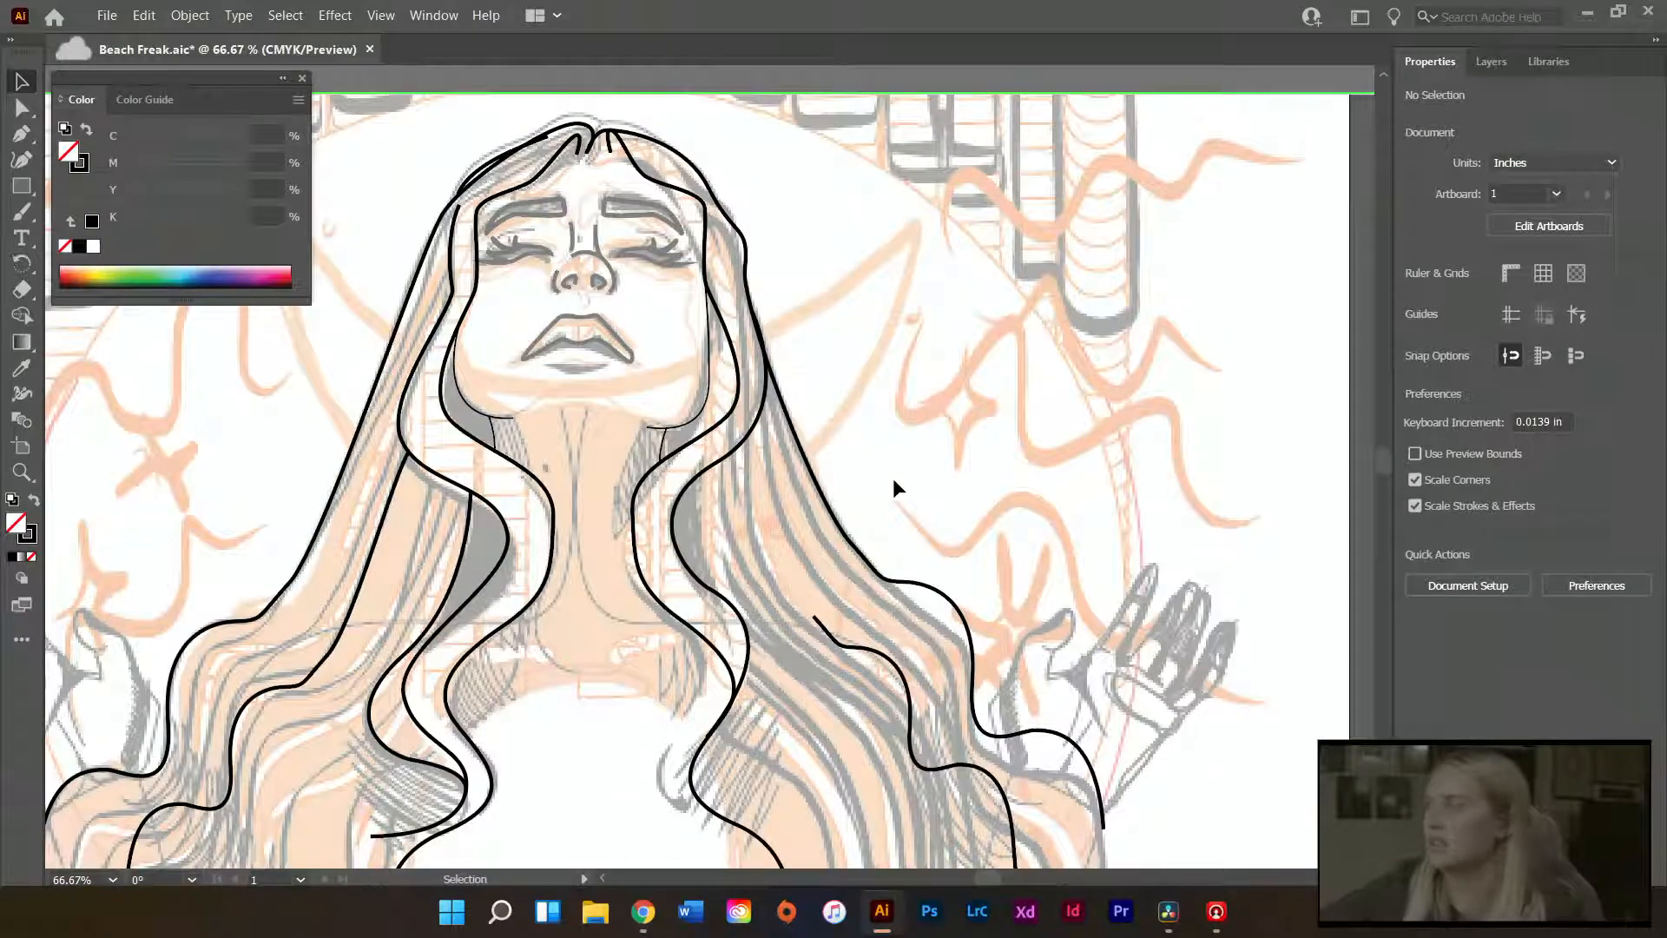
scroll(909, 448, up, 1)
scroll(864, 493, down, 2)
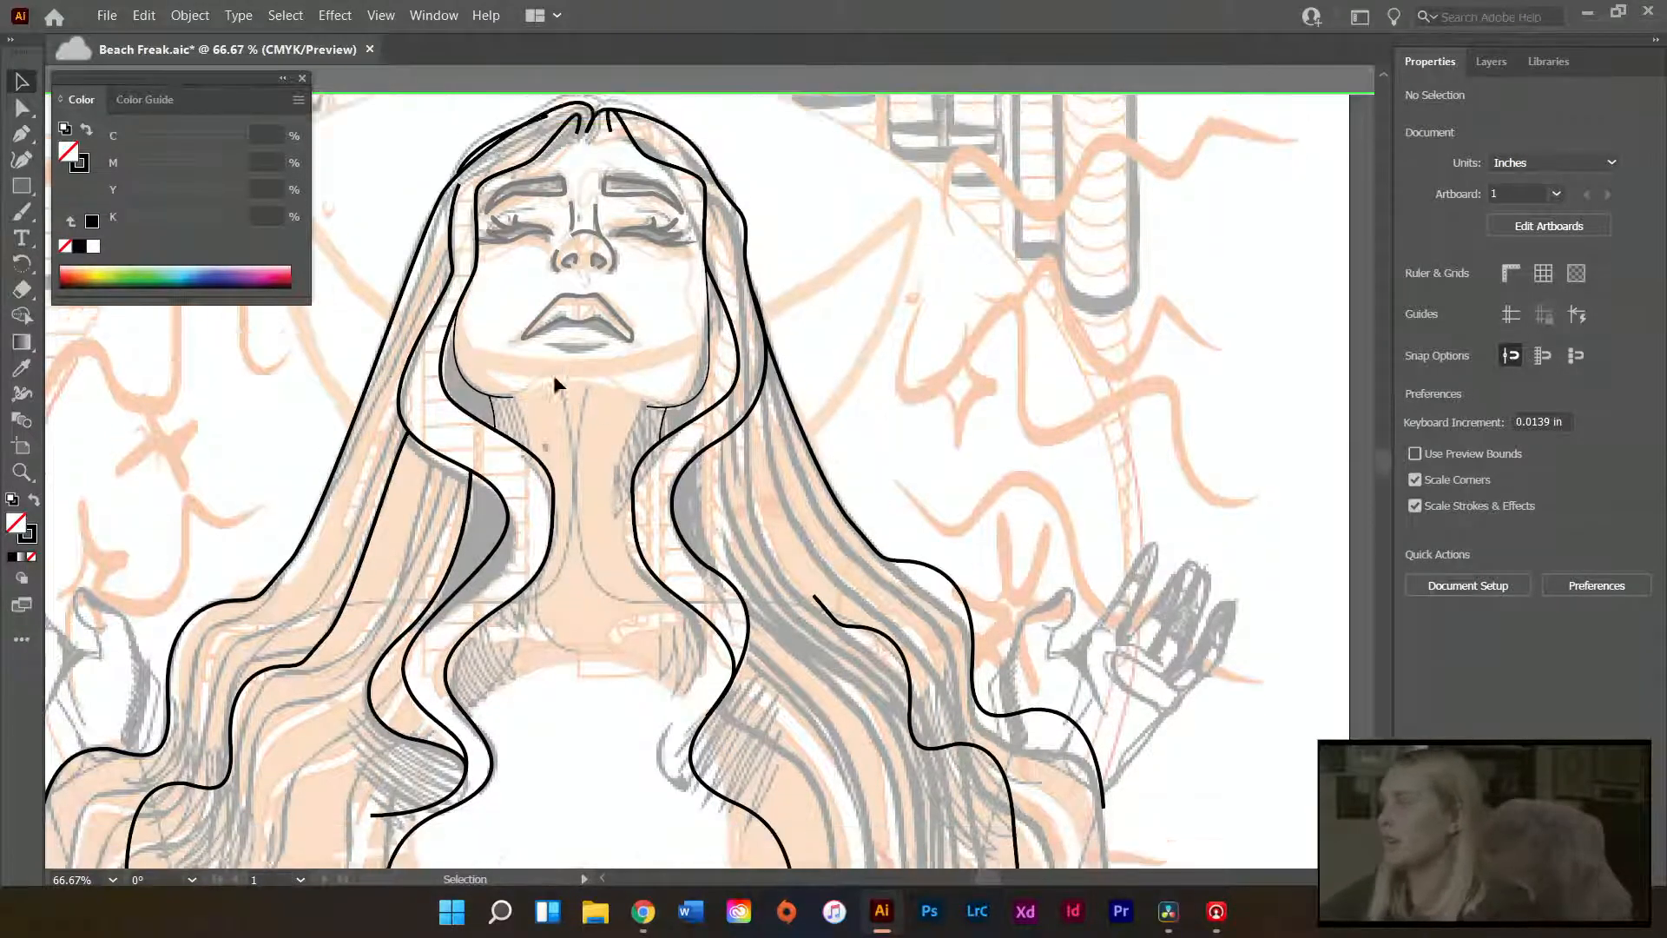
scroll(554, 373, down, 2)
scroll(466, 546, up, 3)
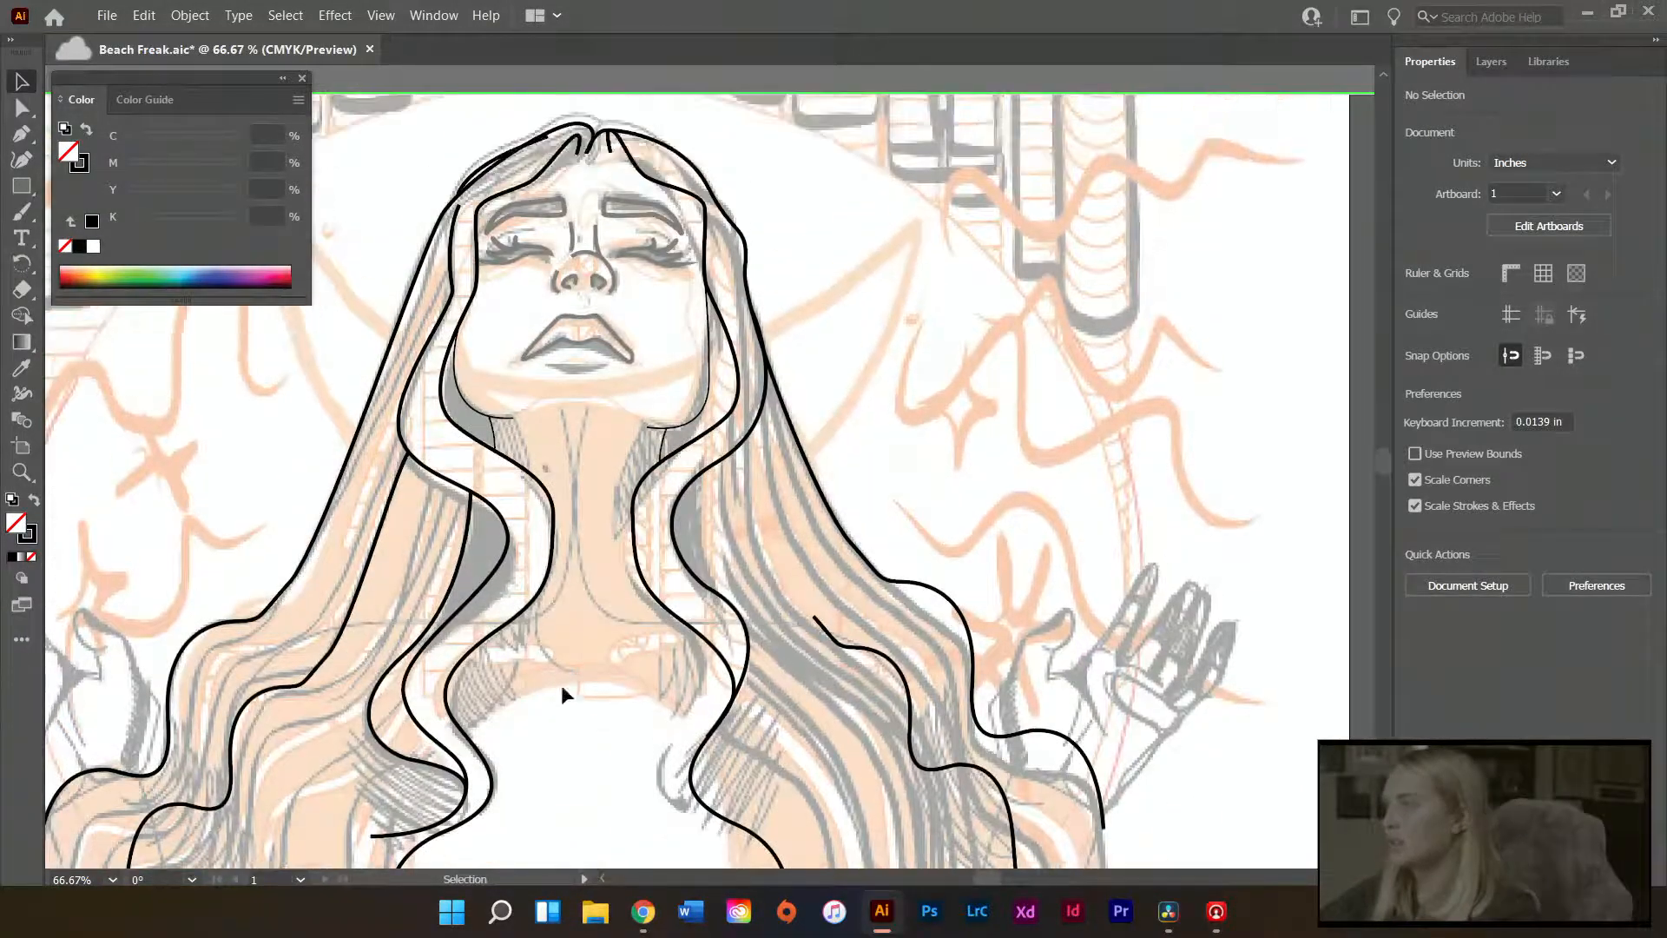
scroll(502, 425, up, 1)
scroll(538, 456, up, 2)
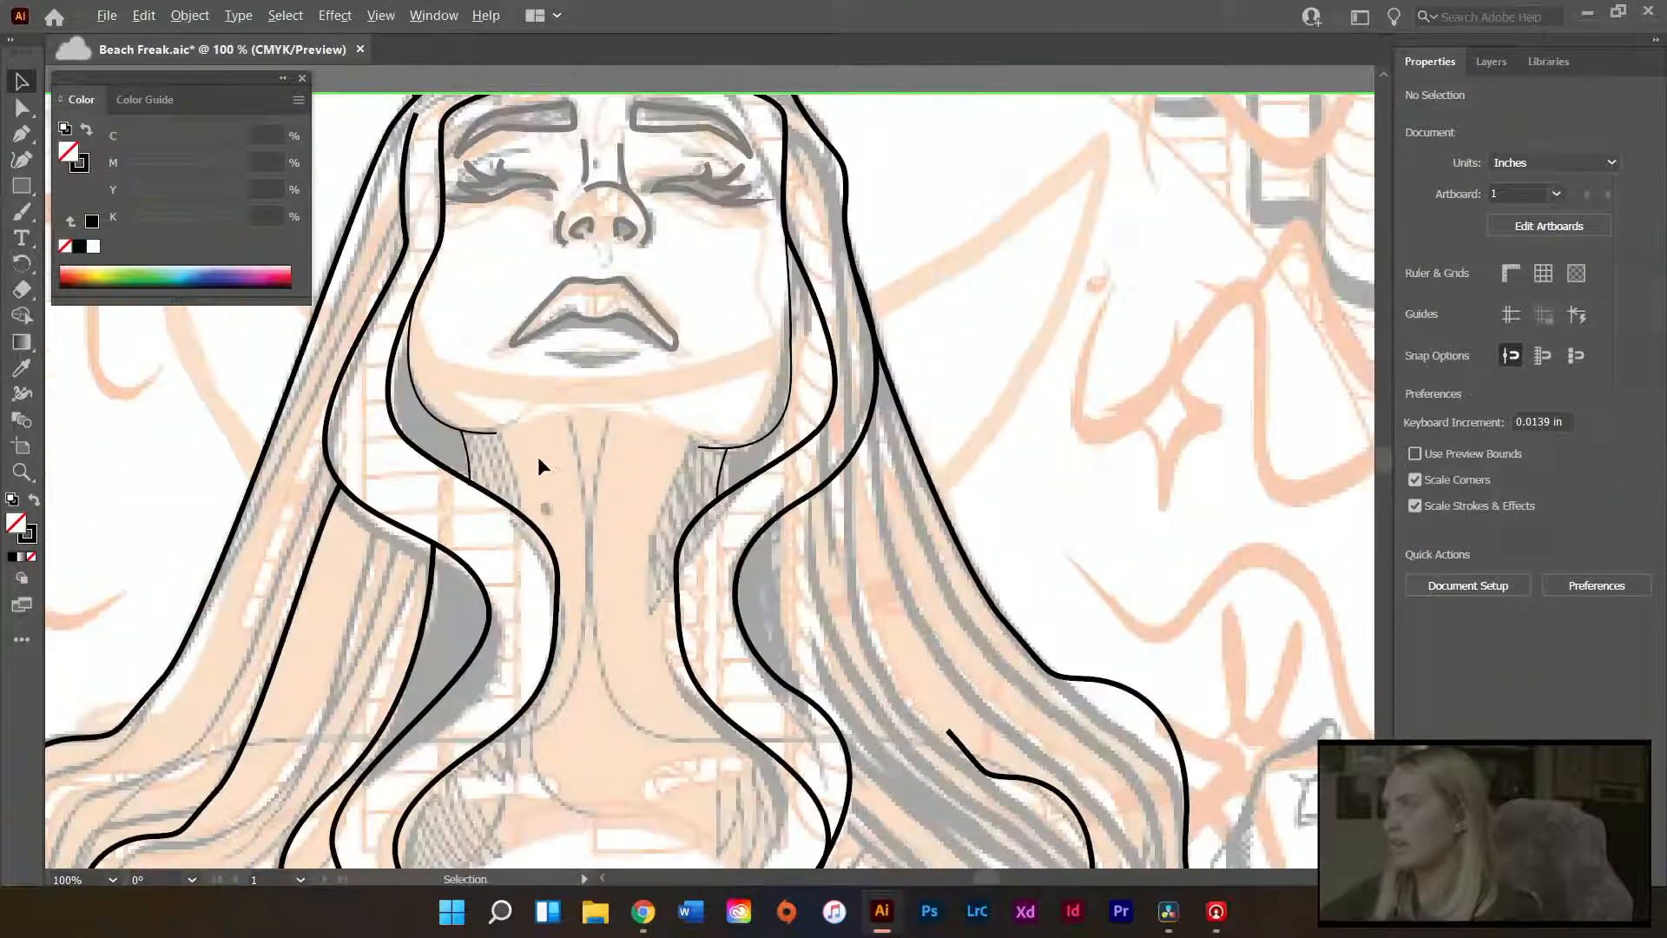
scroll(773, 533, up, 3)
- Leave the Hair layer's isolation mode and isolate the Face layer to examine the traced brows, eyes, nose and lips
click(1491, 62)
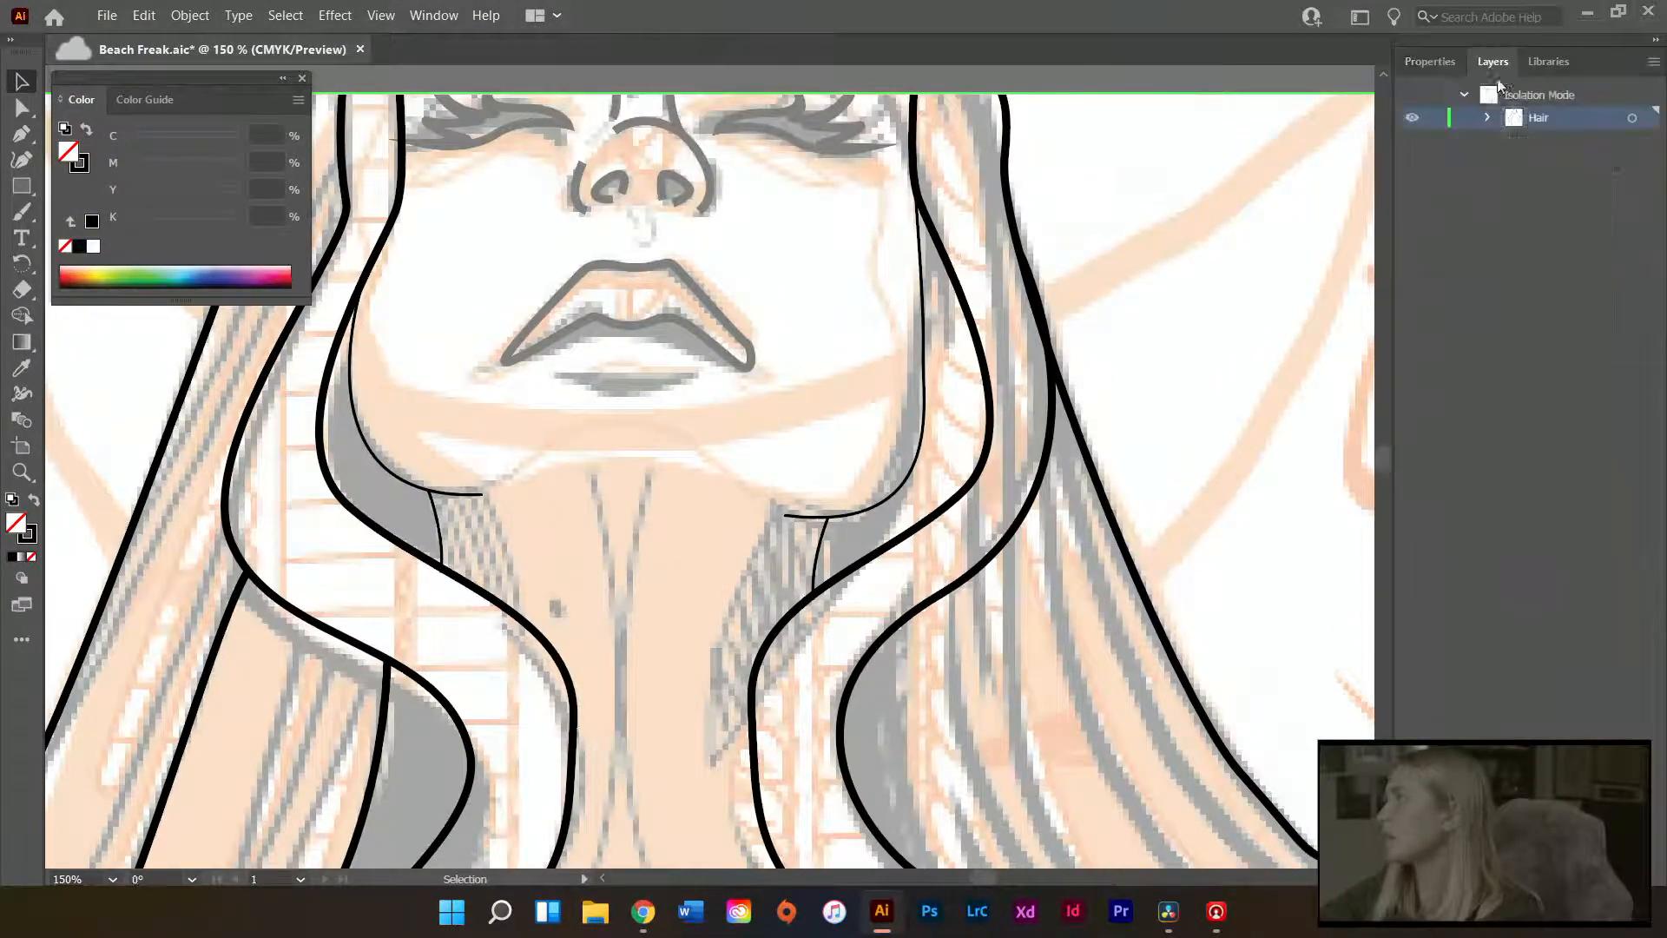
double_click(1154, 227)
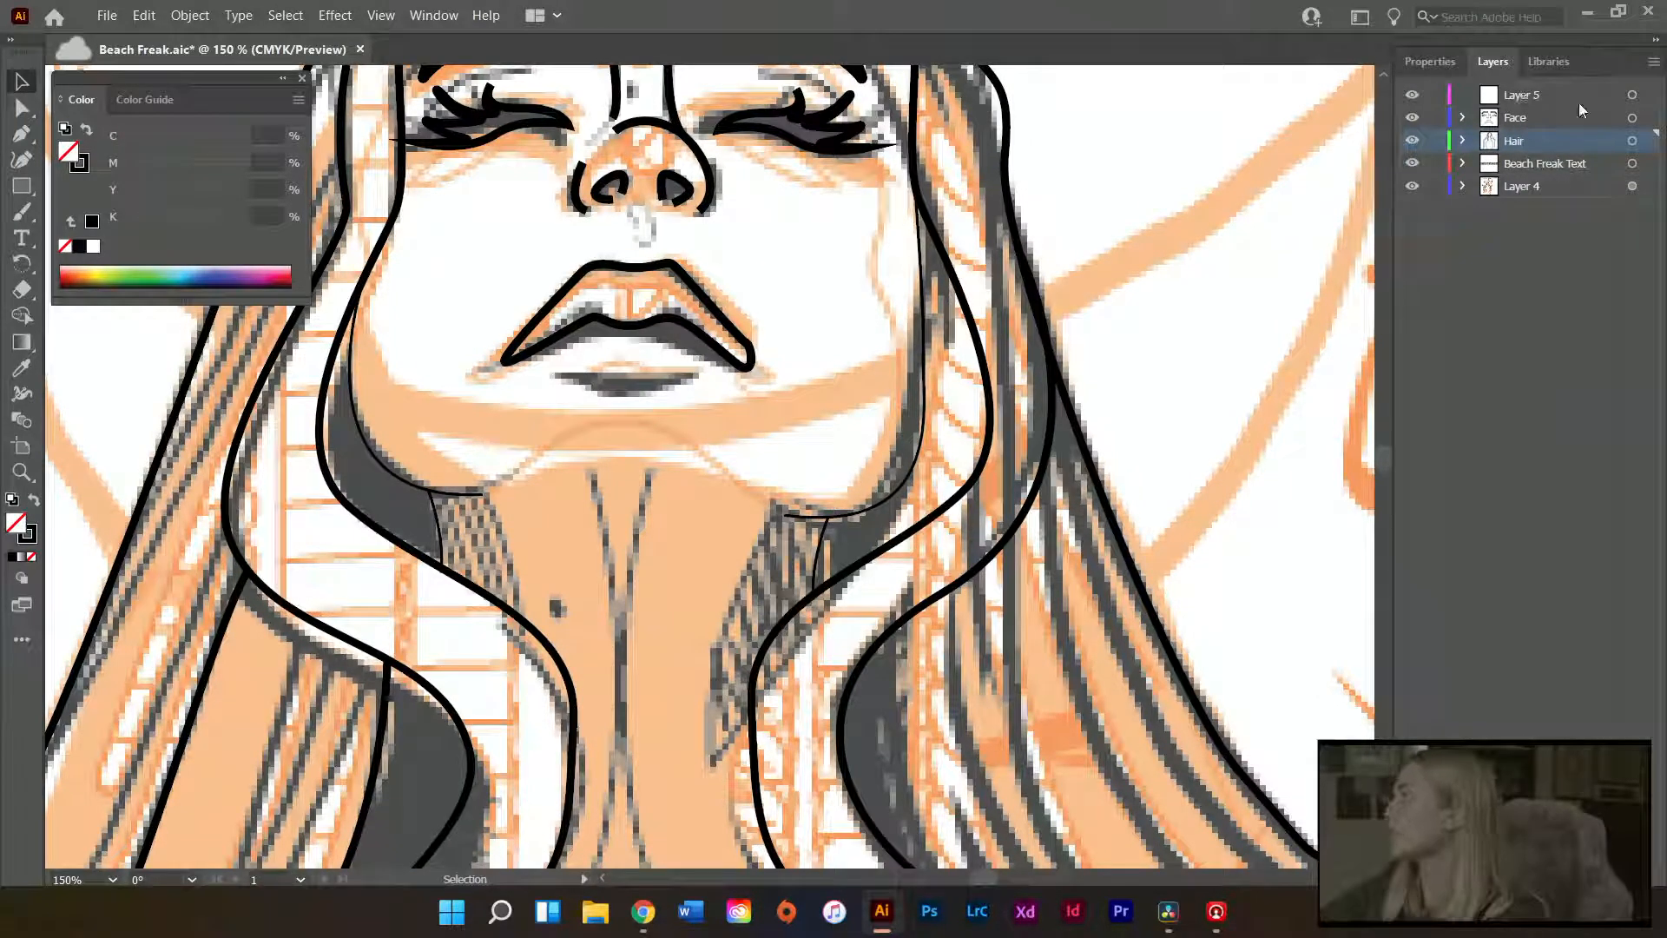
click(1633, 118)
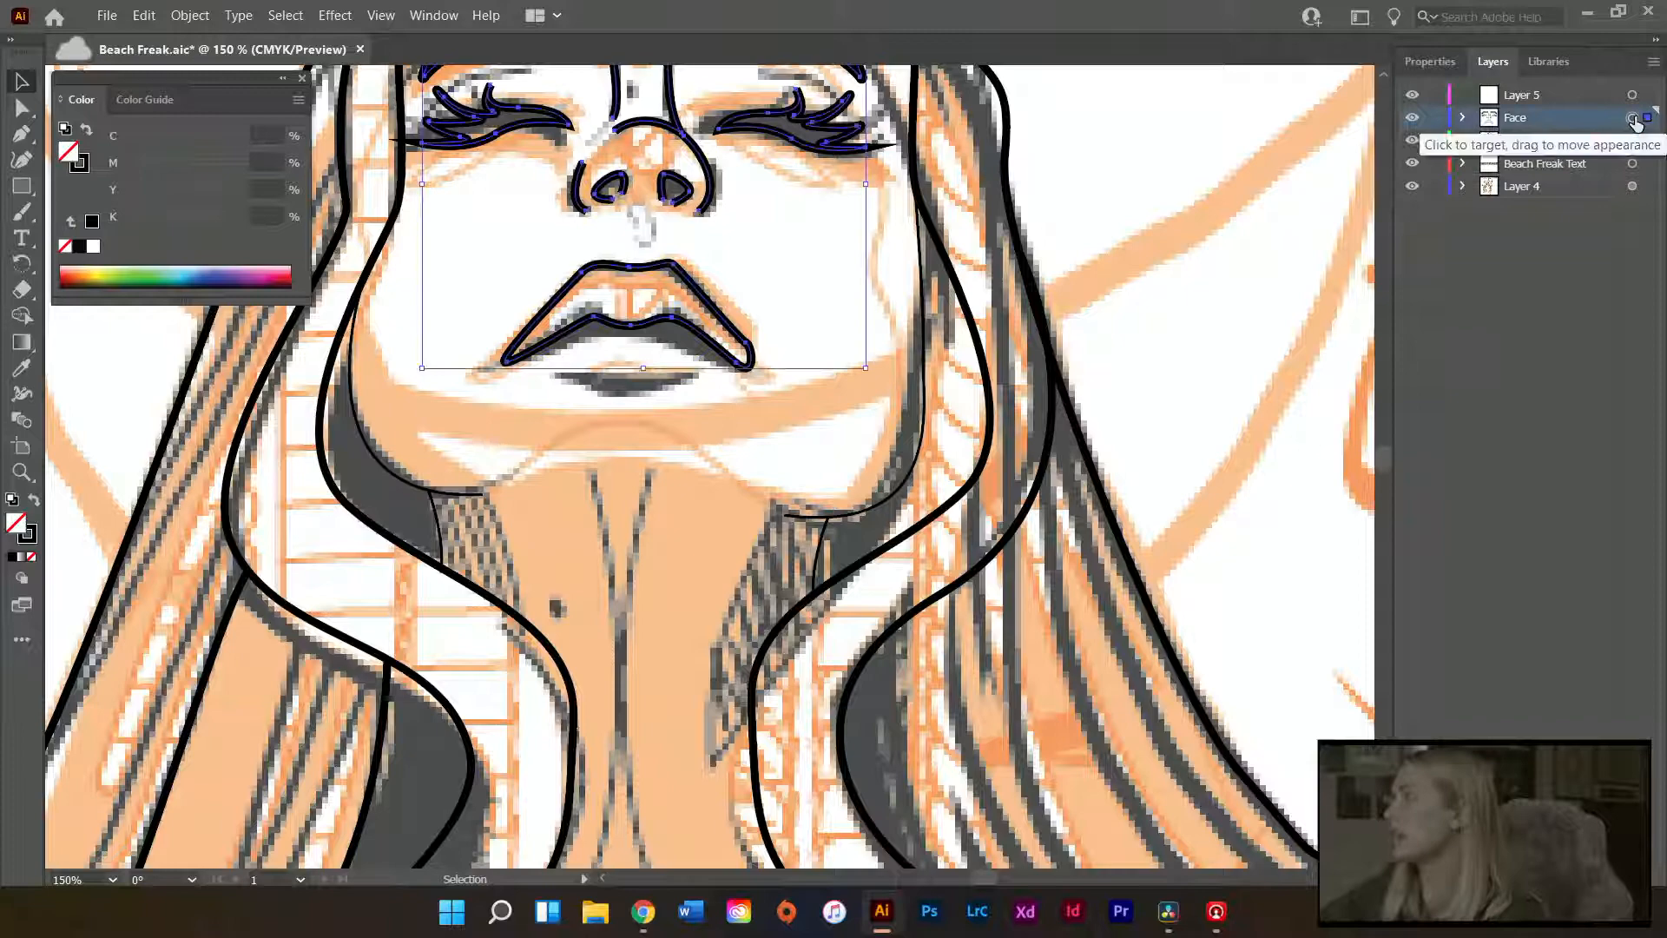
click(1655, 62)
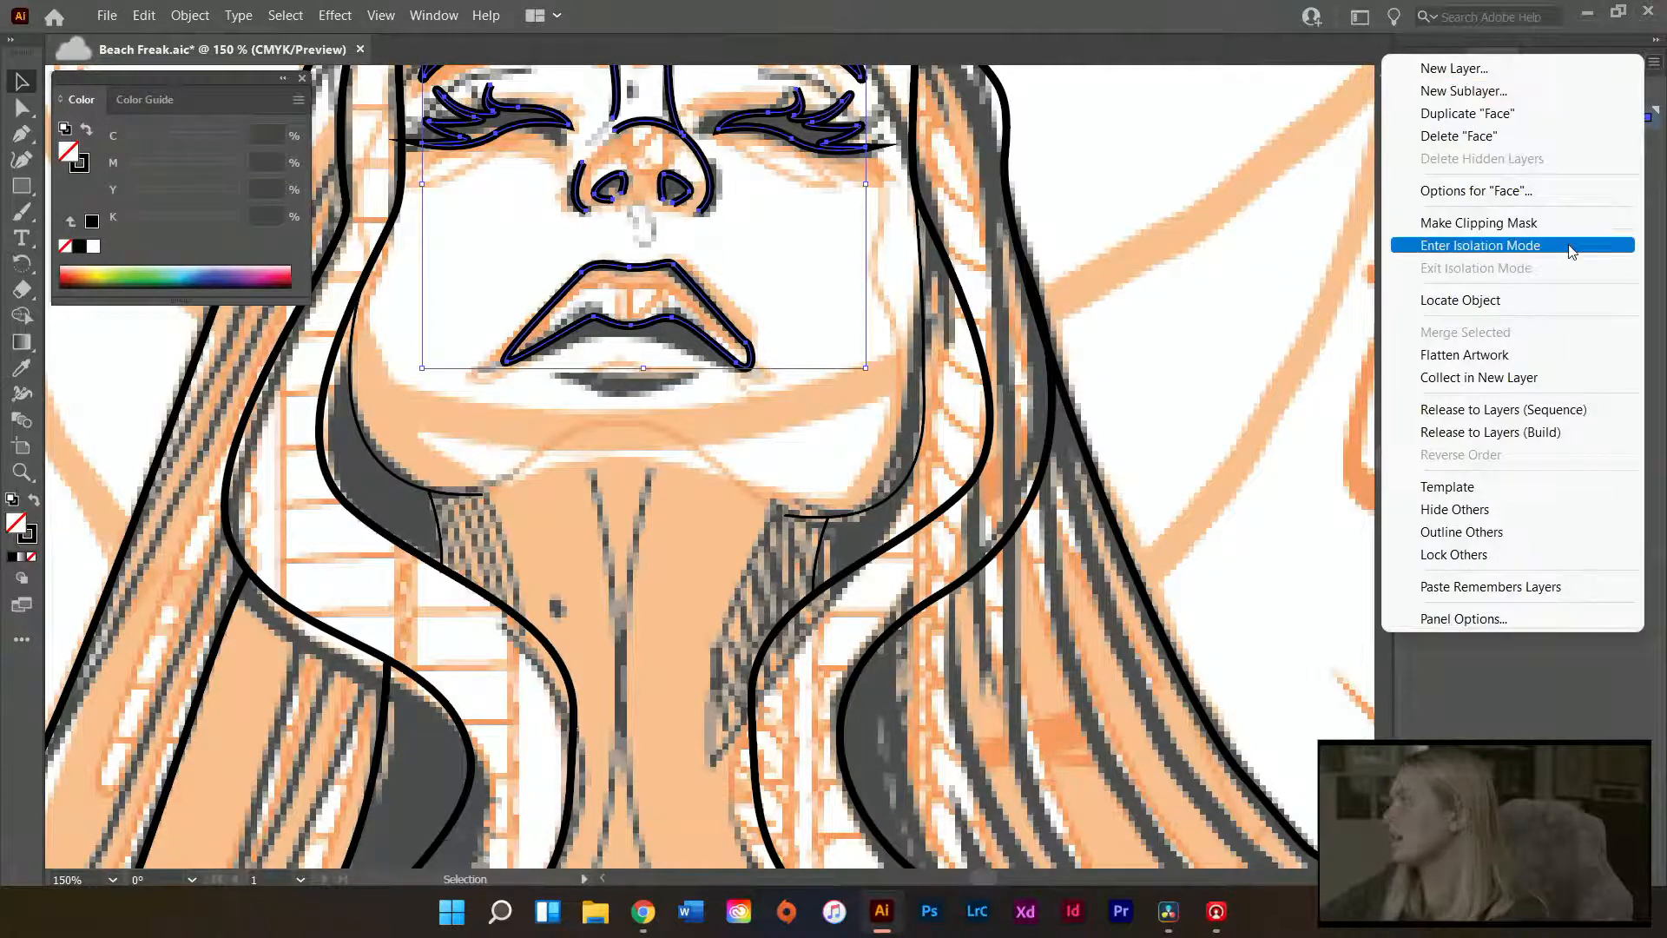
click(1572, 247)
scroll(436, 483, up, 3)
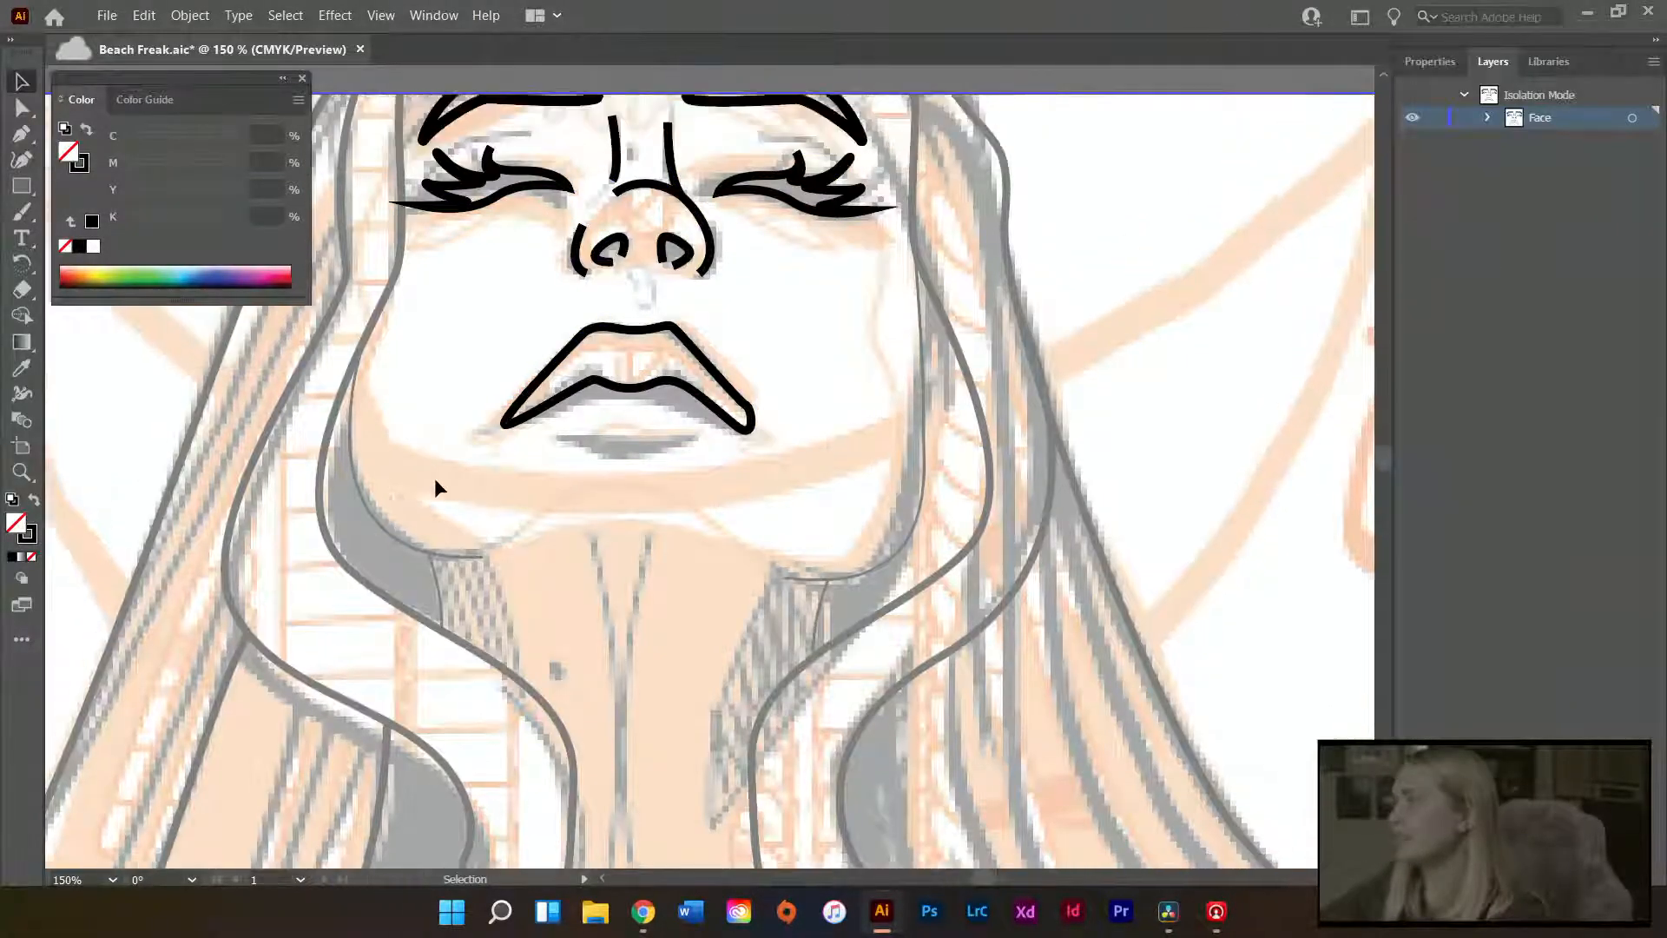
scroll(471, 520, up, 3)
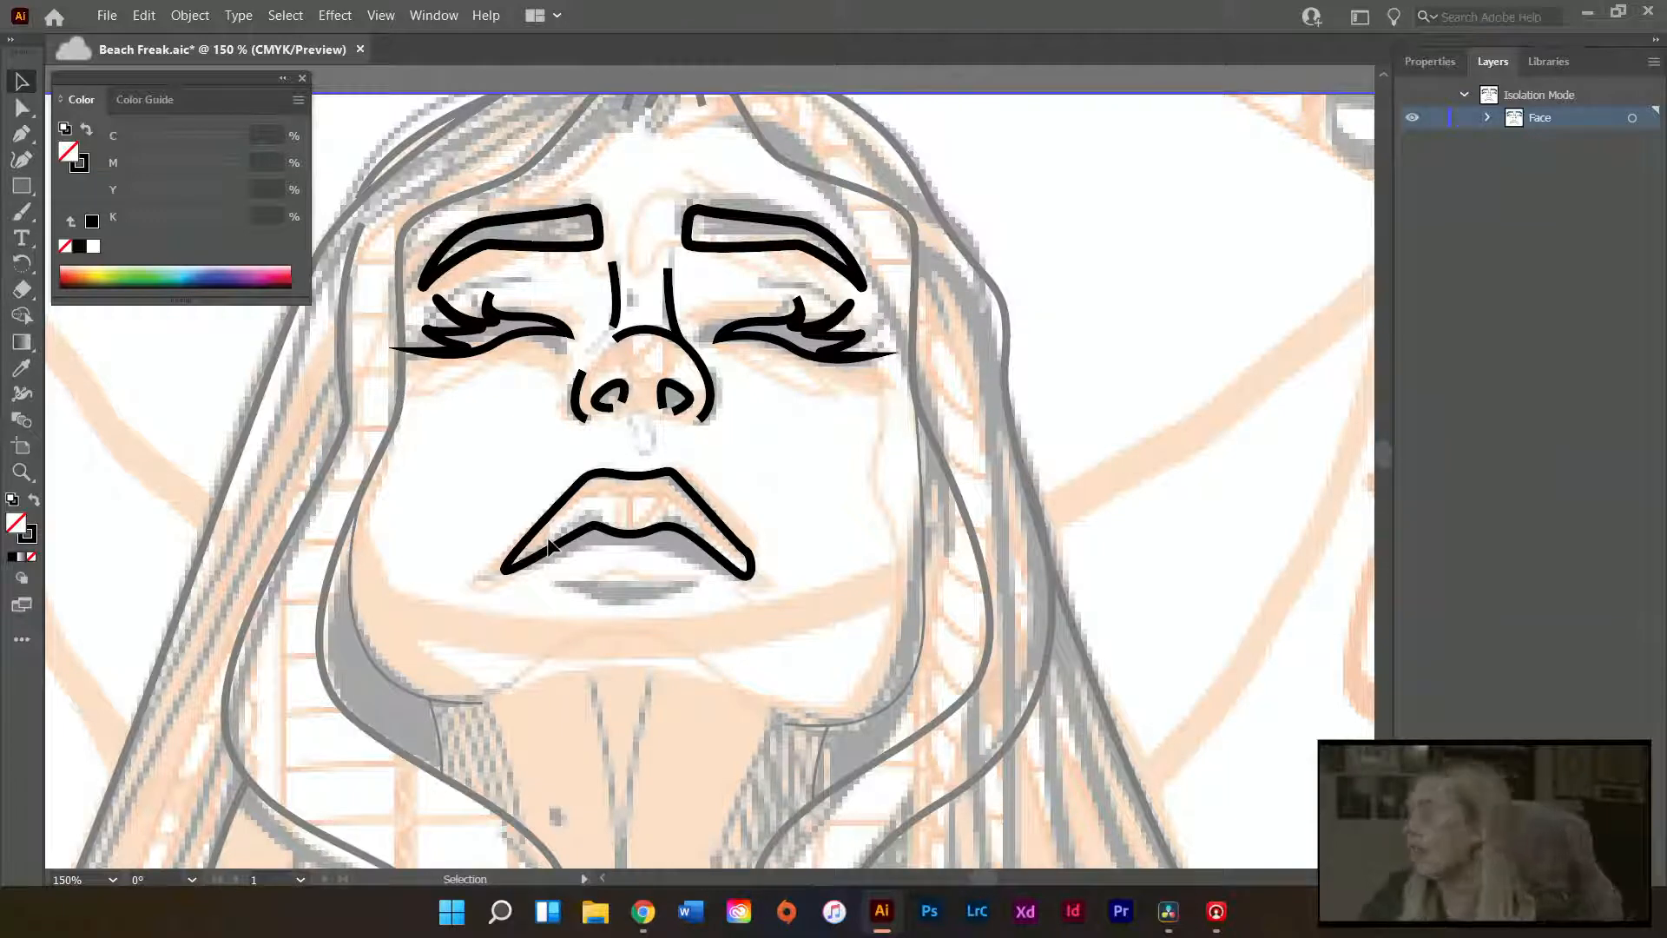
- Exit the Face layer's isolation, move Layer 5 directly below the Hair layer, and isolate Layer 5
double_click(978, 310)
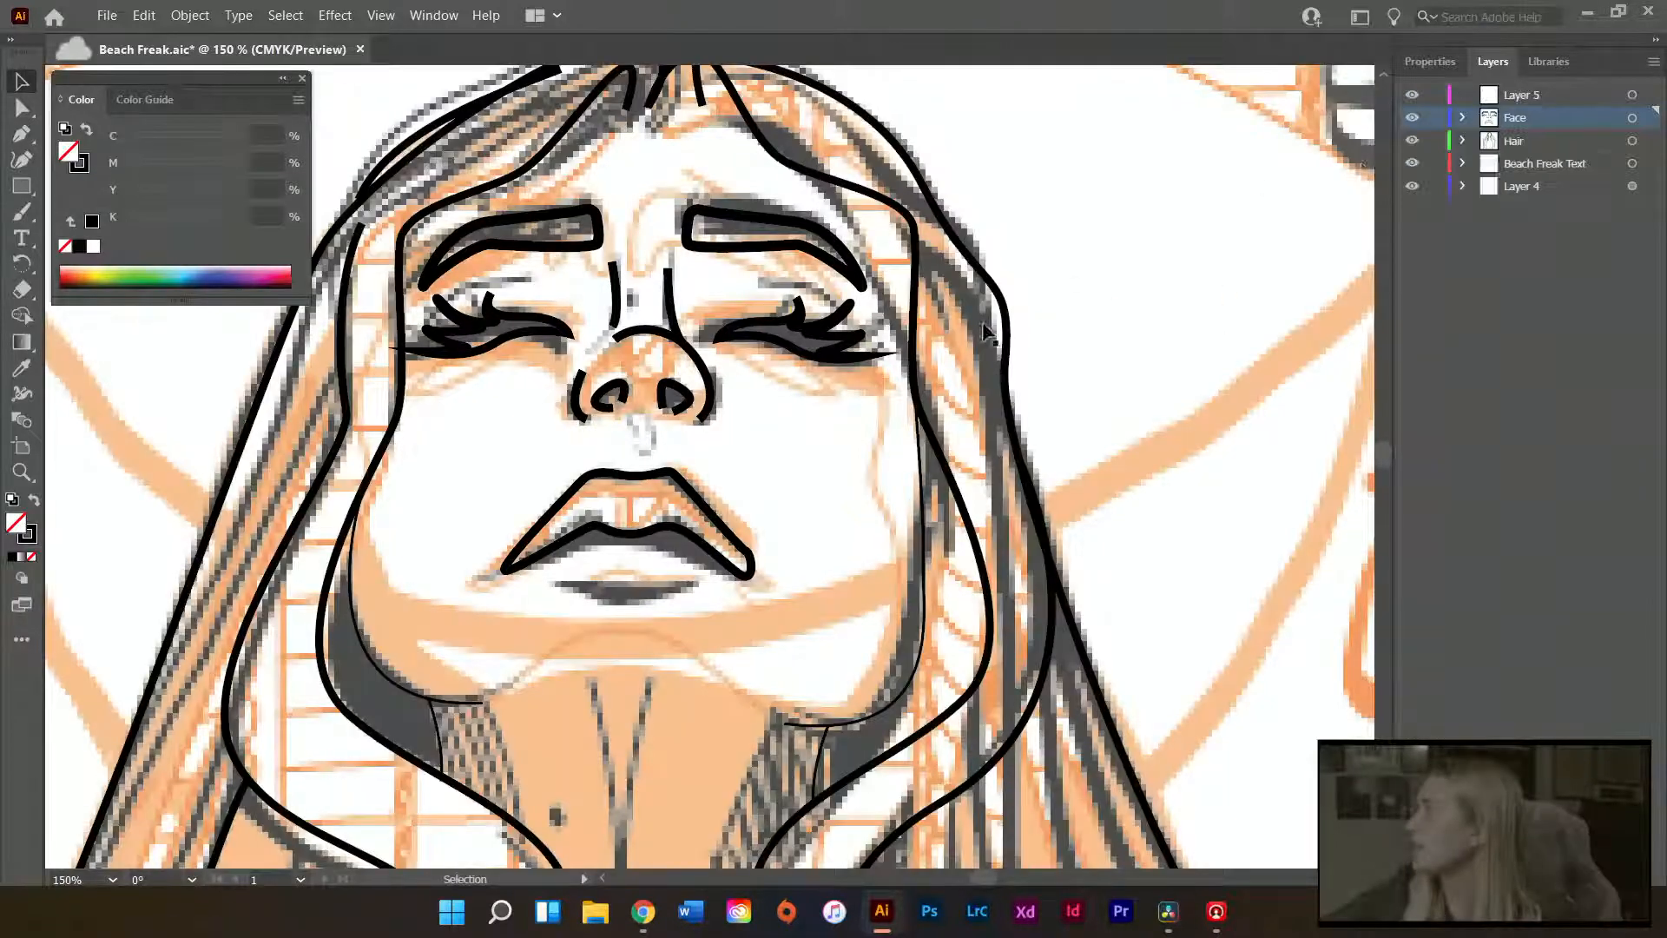
drag(1511, 94, 1532, 153)
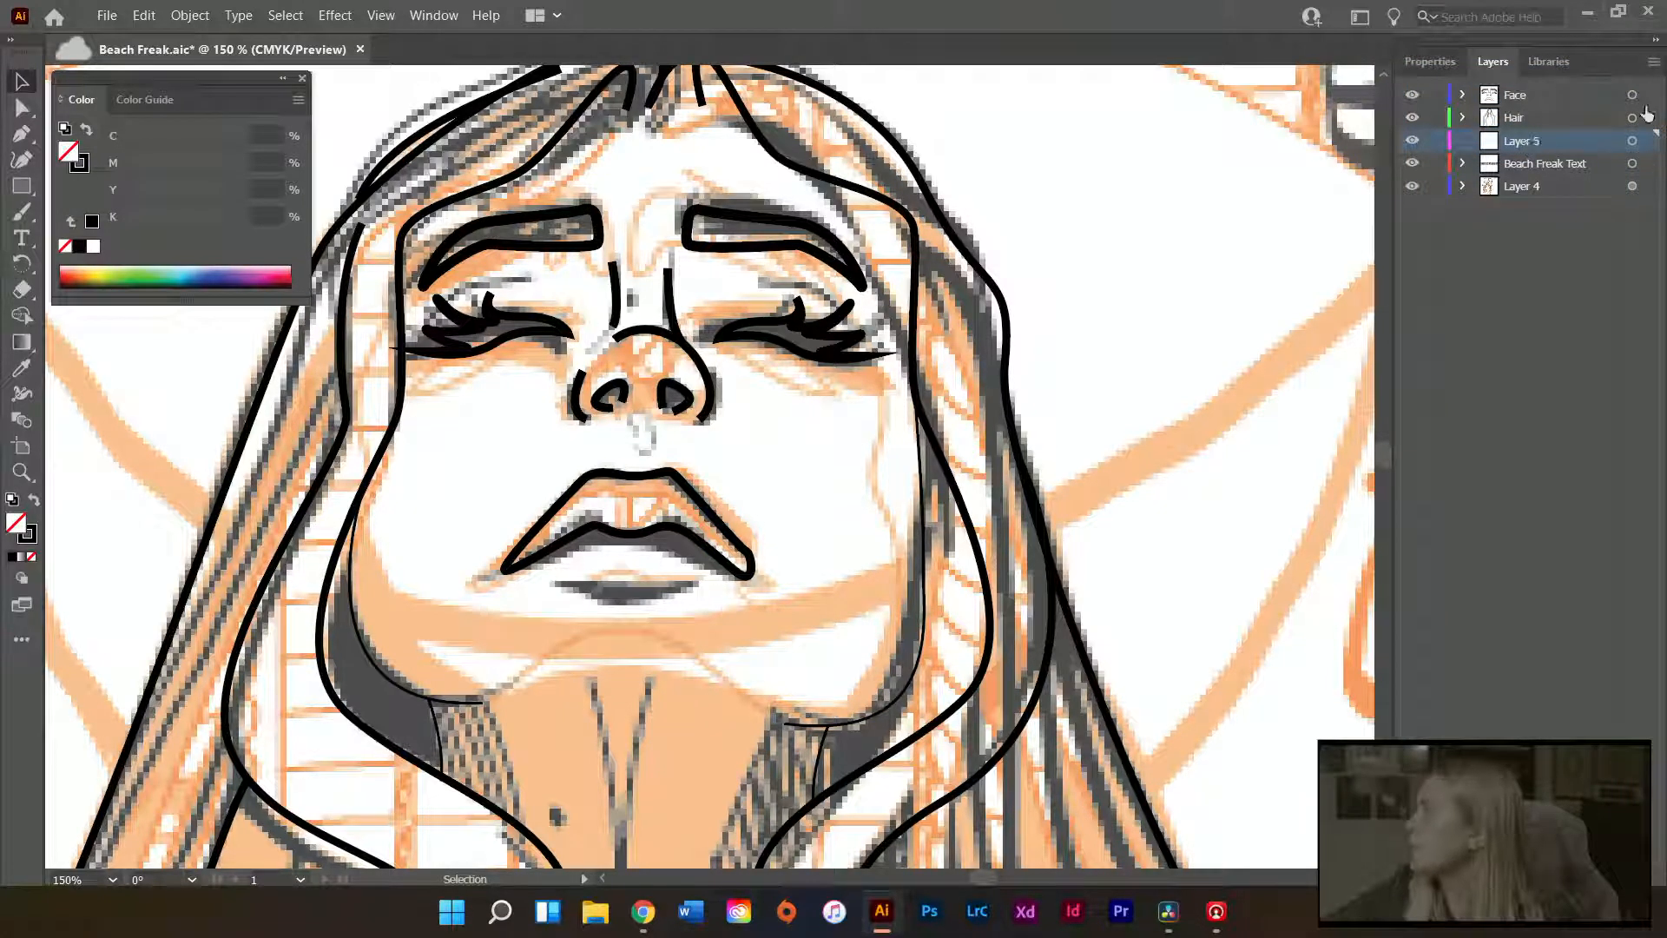
click(1654, 61)
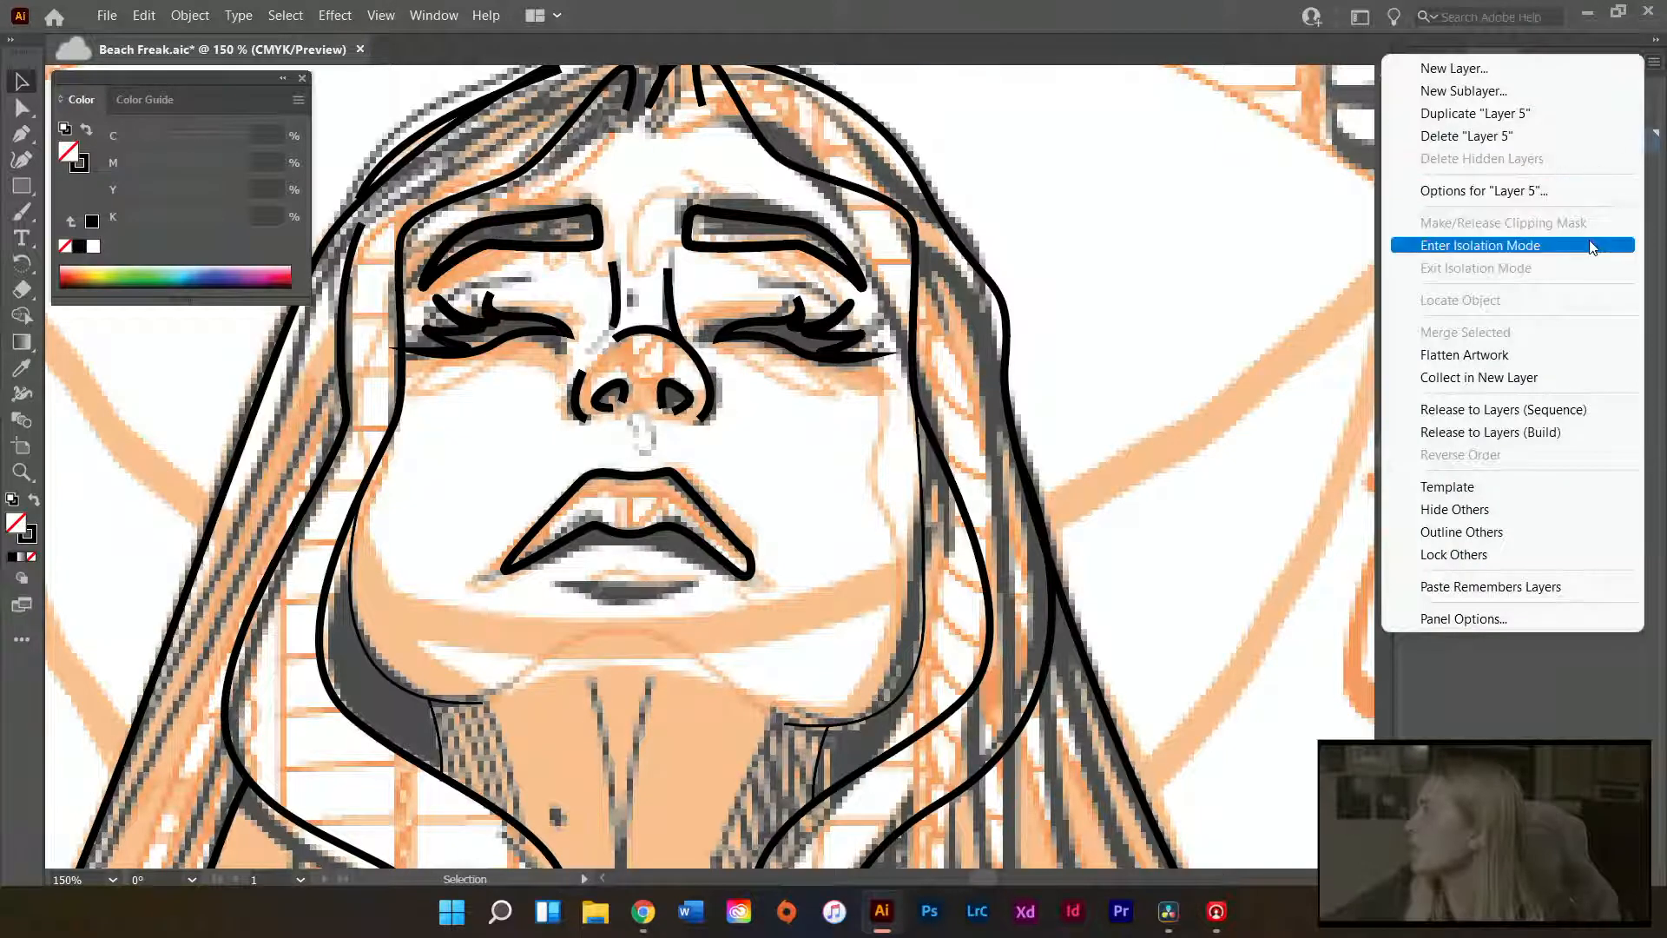
click(1494, 245)
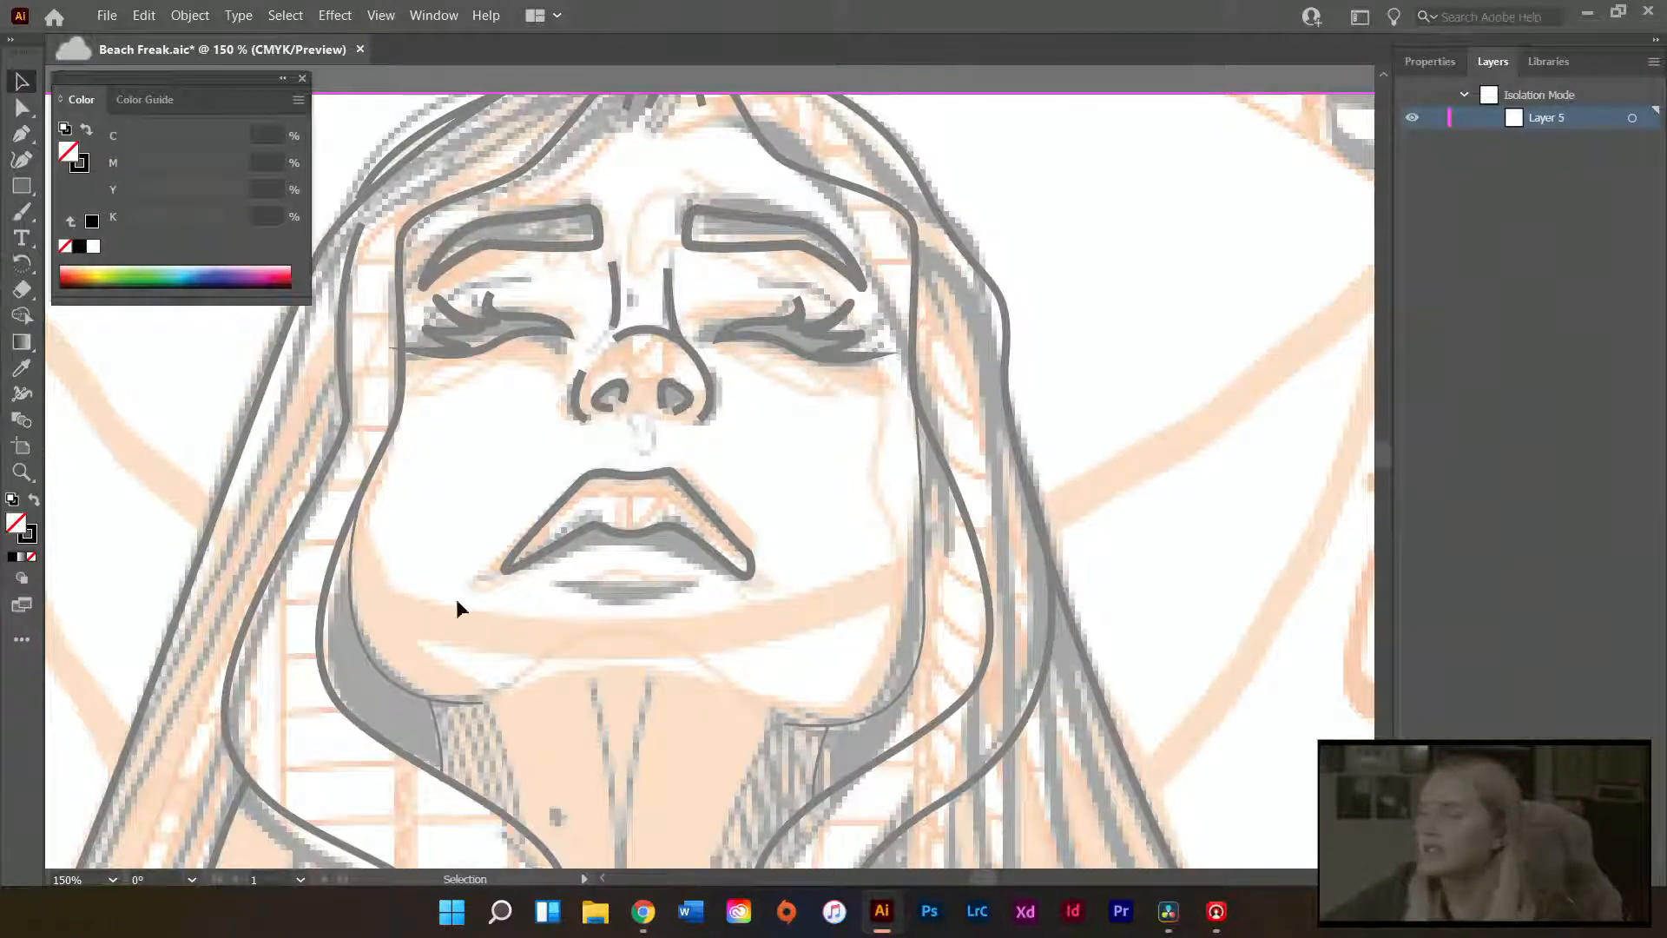
- Start a Pen path at the hair parting and curve it across the forehead and down the right side of the face
scroll(547, 669, up, 1)
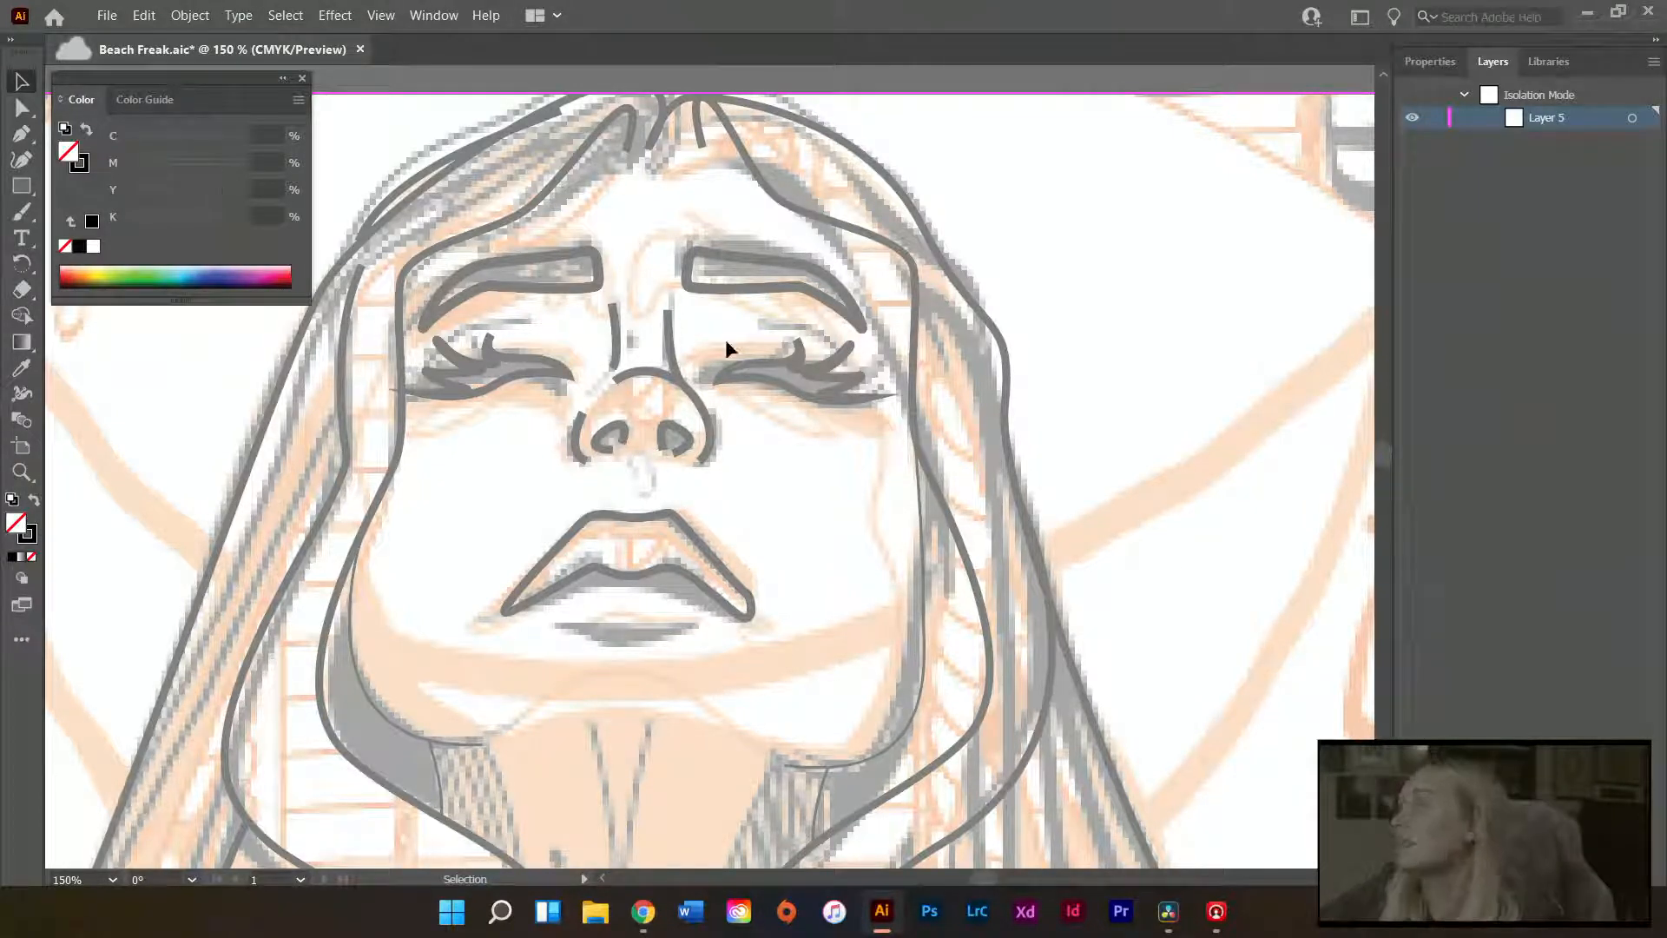
key(p)
scroll(692, 257, up, 1)
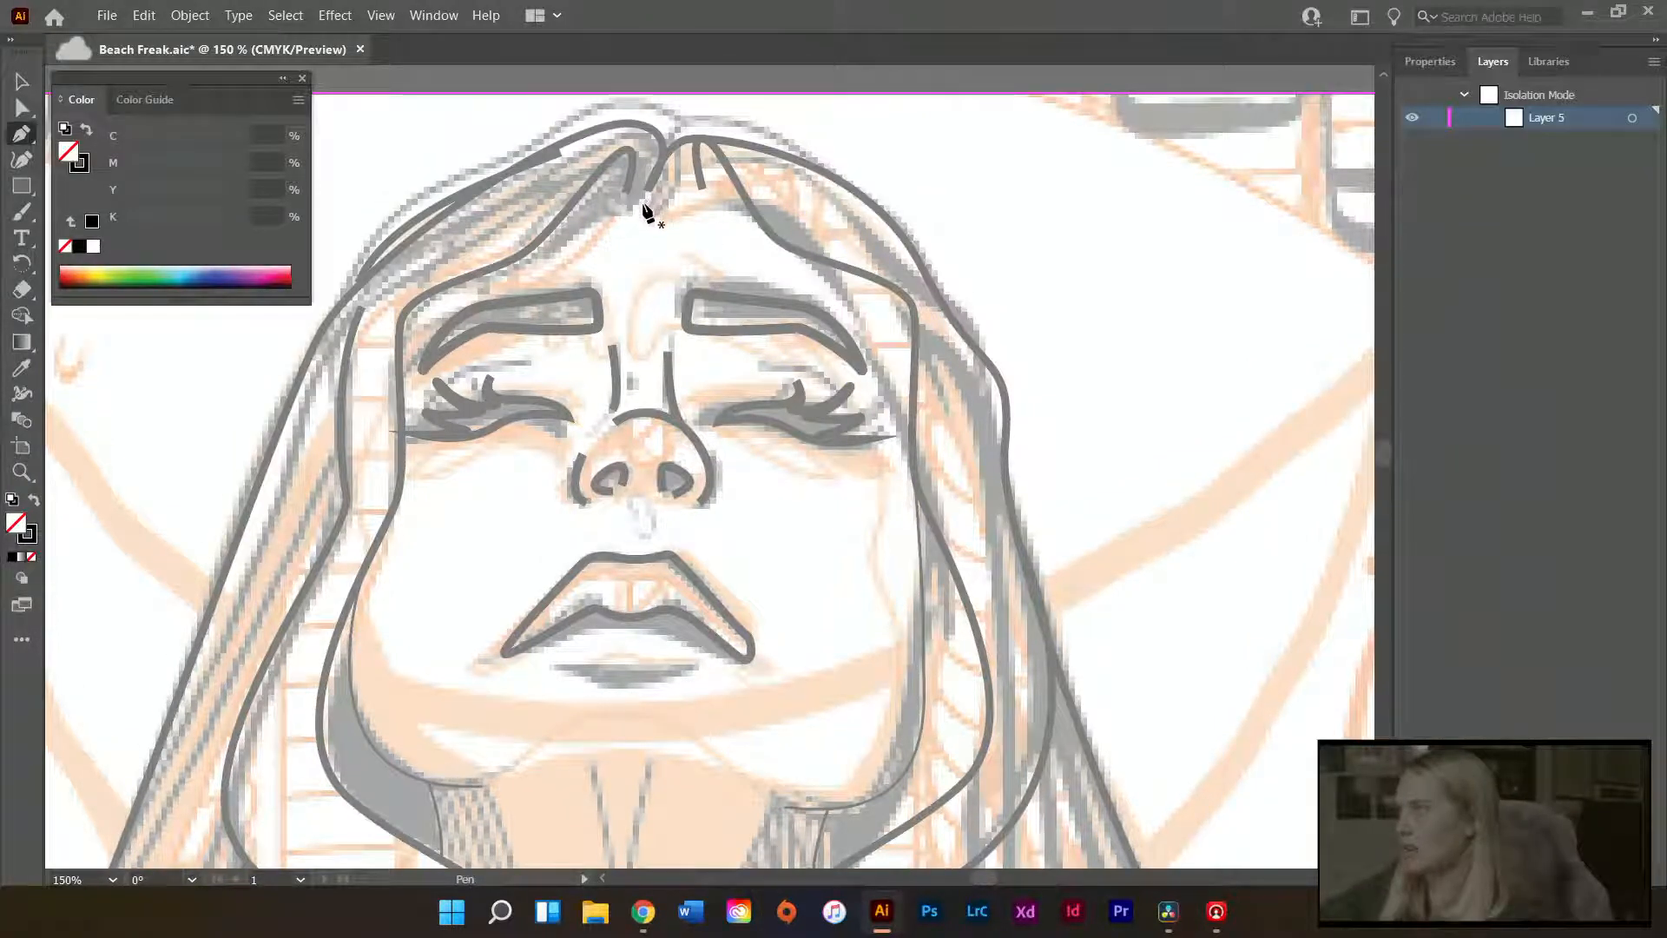
click(642, 203)
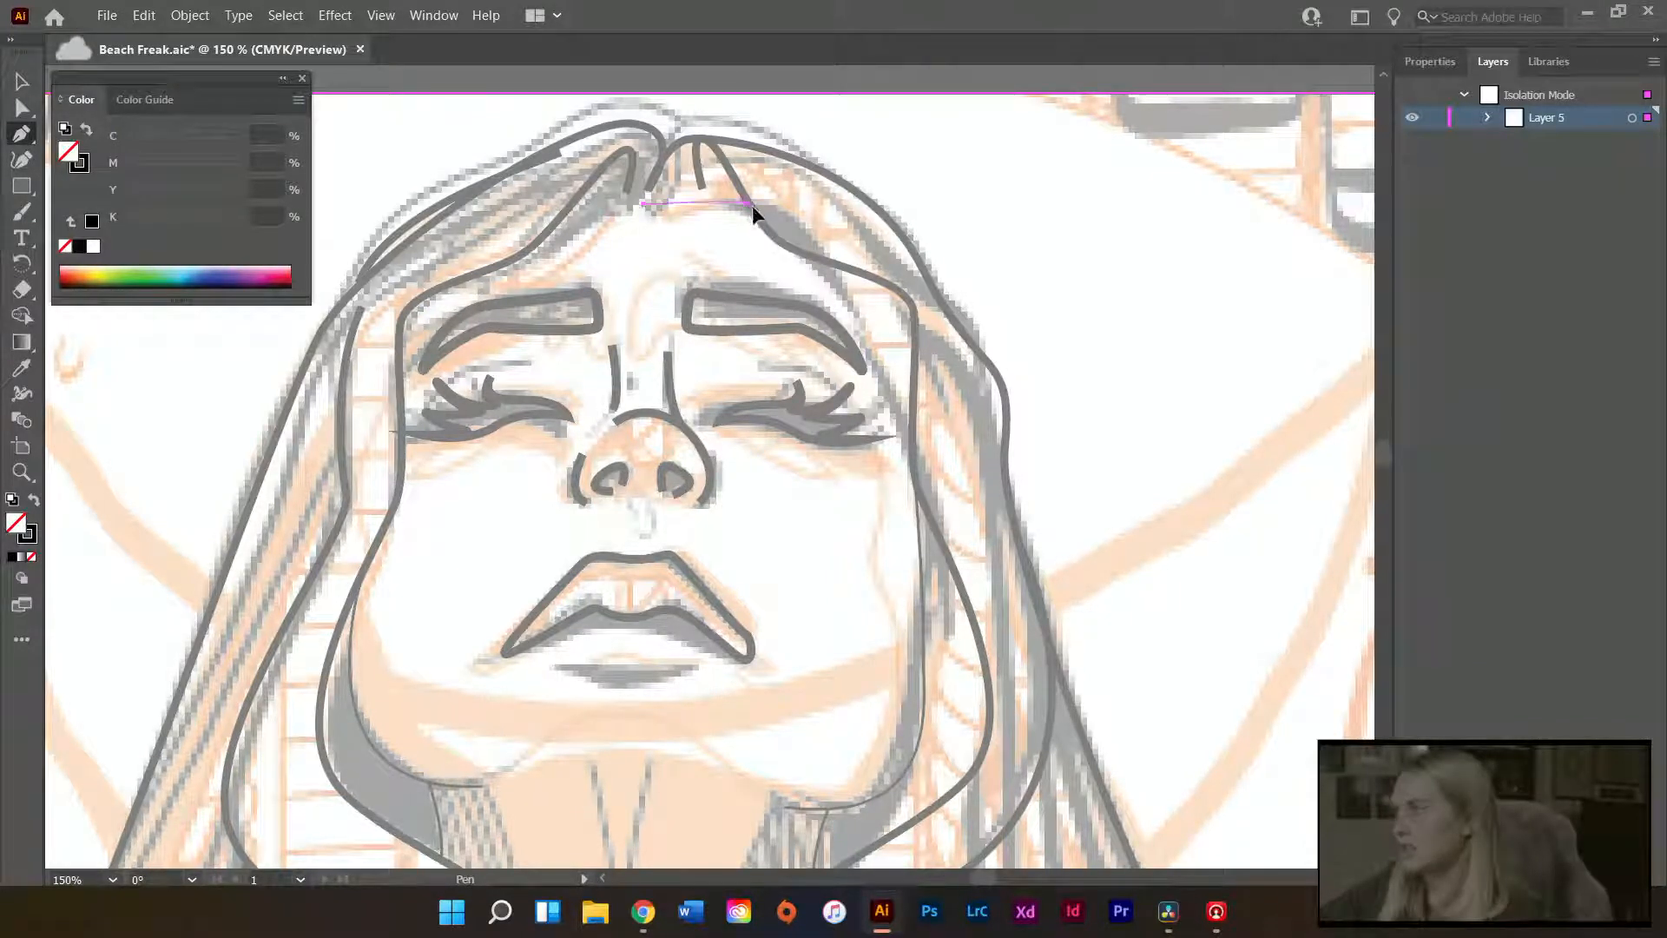
drag(752, 205, 804, 248)
drag(799, 237, 799, 233)
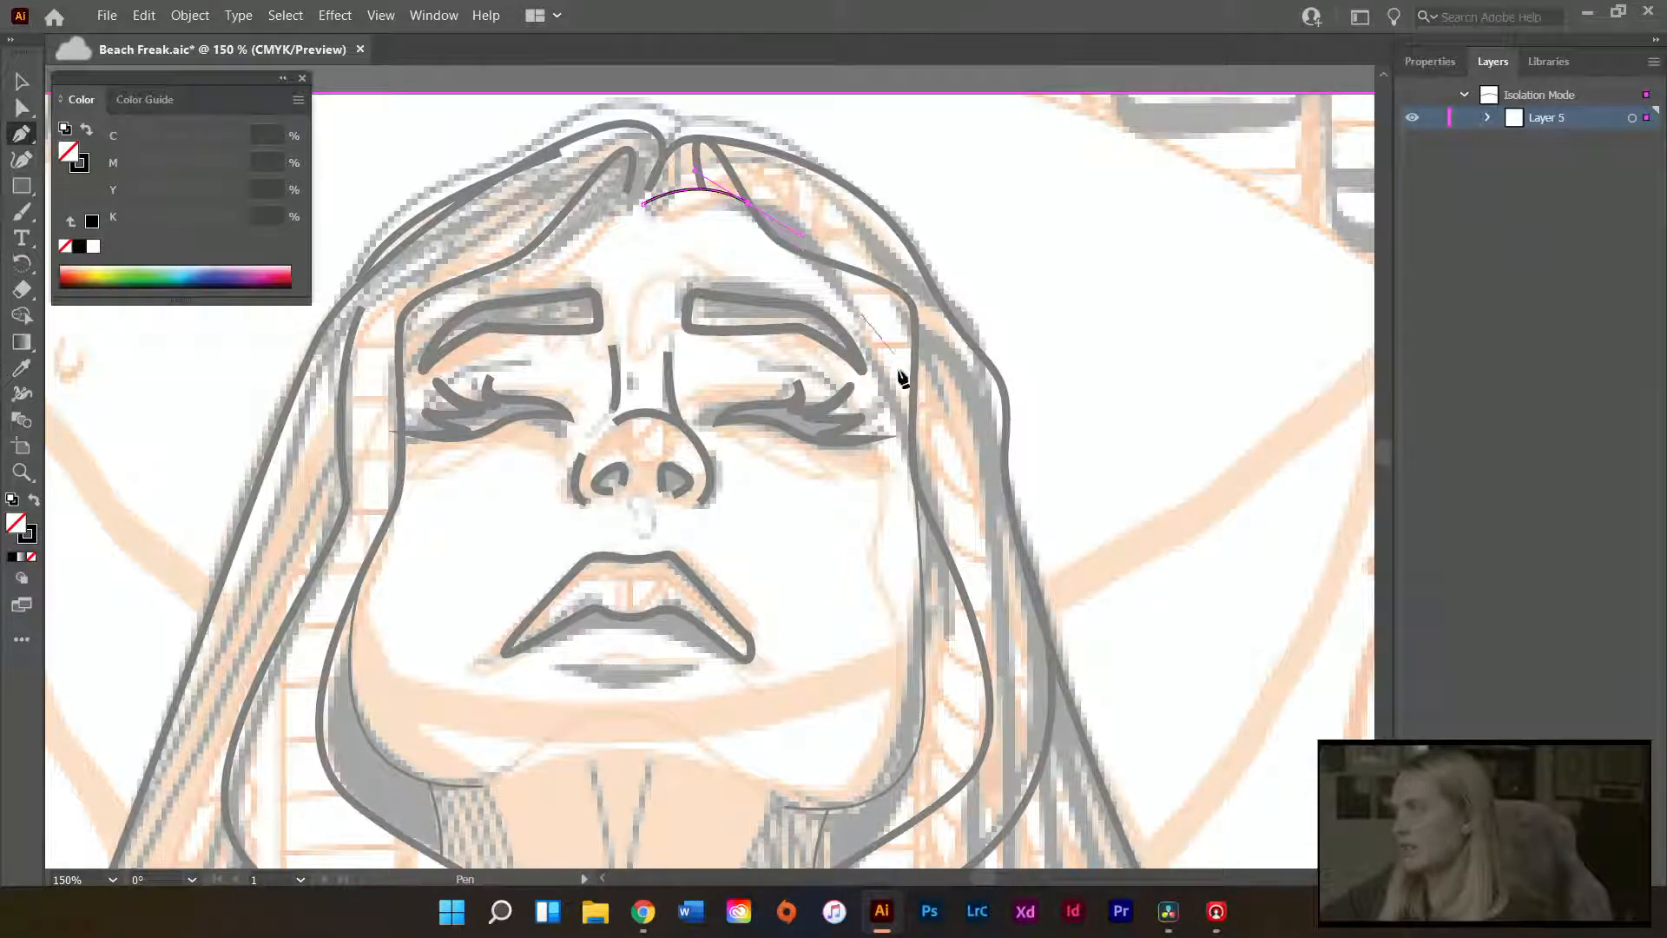
drag(910, 447, 934, 554)
- Continue the face outline down the right cheek, around the jaw corner, and onto the top of the neck
scroll(938, 554, down, 1)
scroll(925, 538, down, 3)
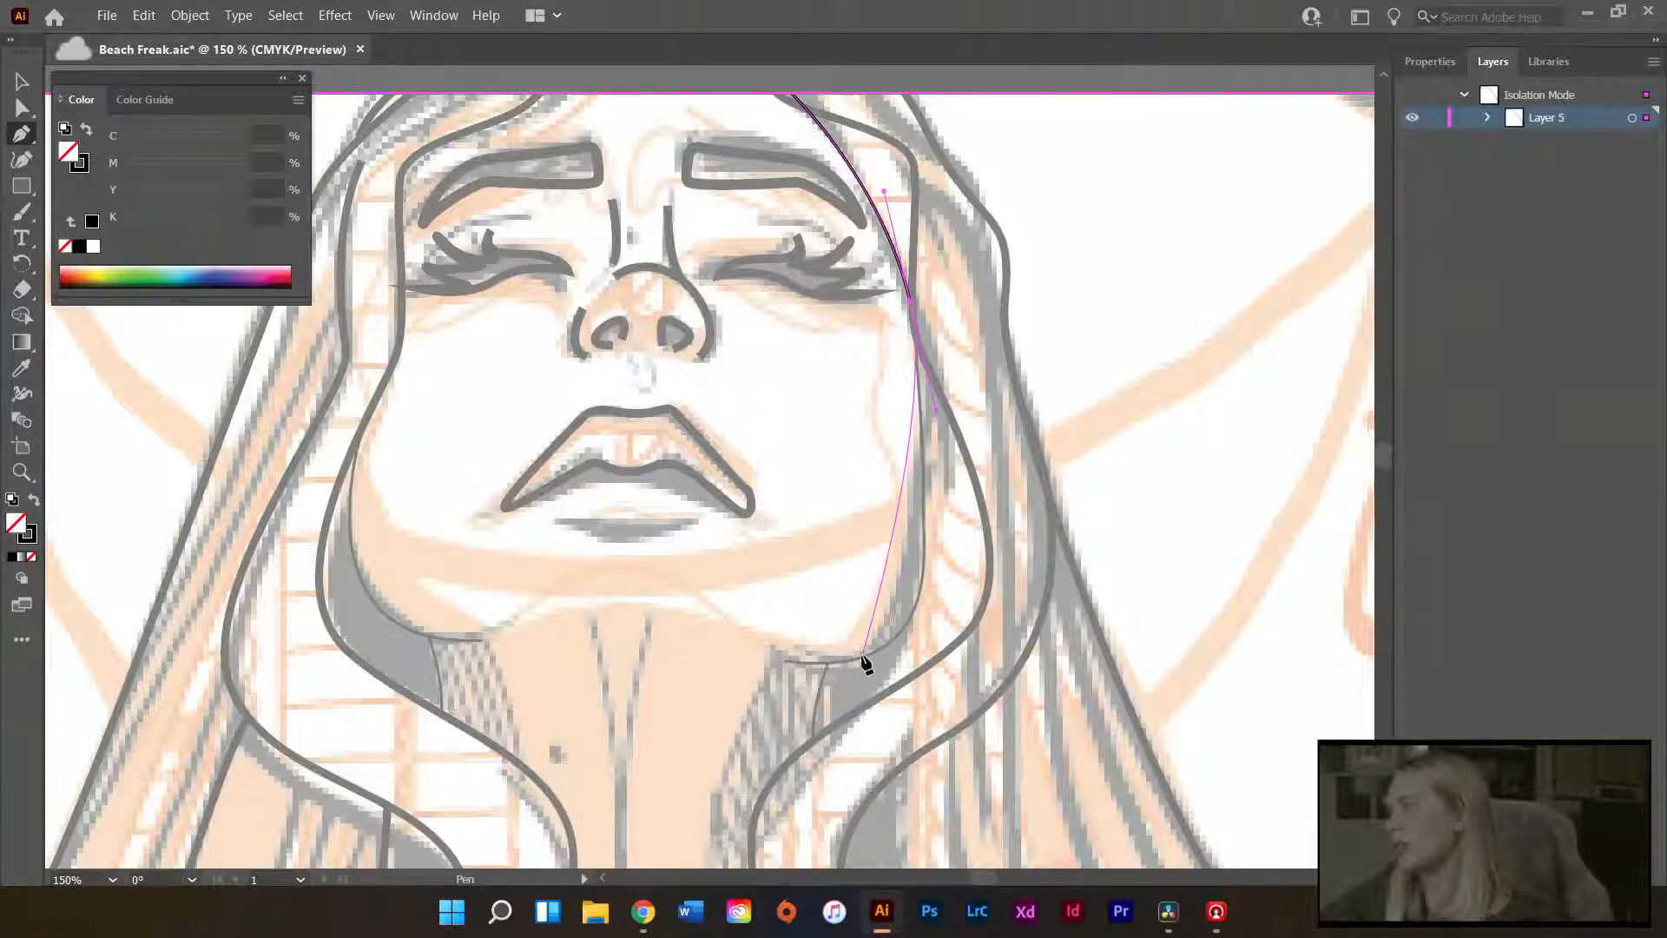
drag(865, 660, 810, 654)
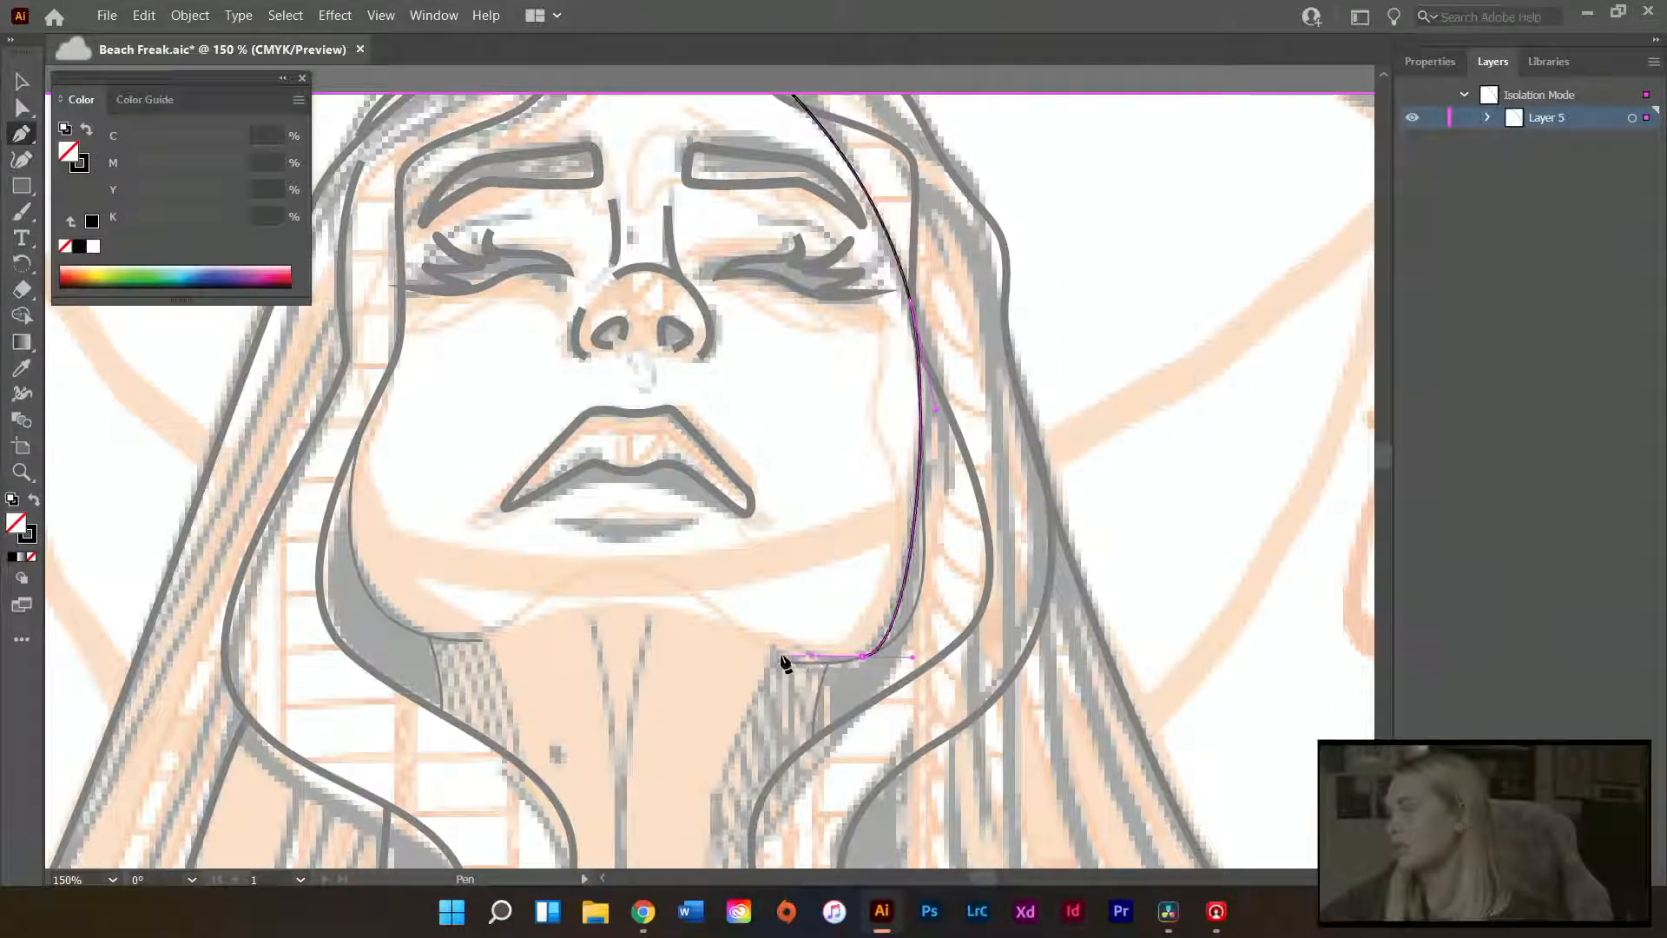
click(821, 738)
- Extend the outline down the right side of the neck with a curve into the shoulder line beneath the hair
scroll(825, 754, down, 5)
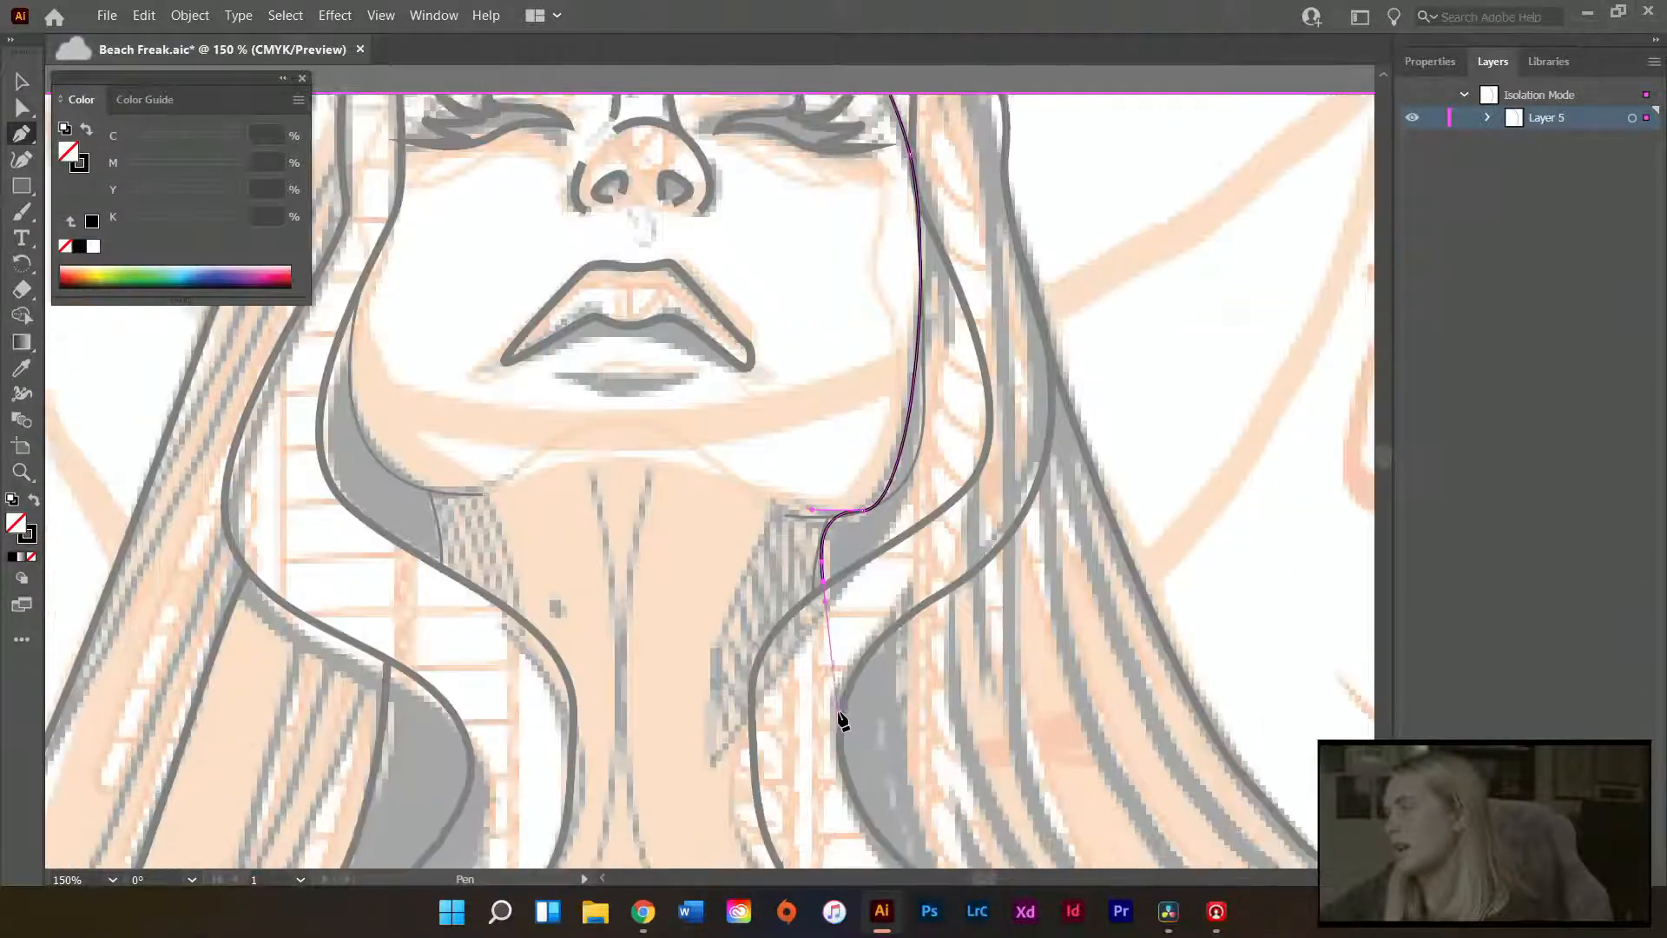
scroll(849, 590, down, 2)
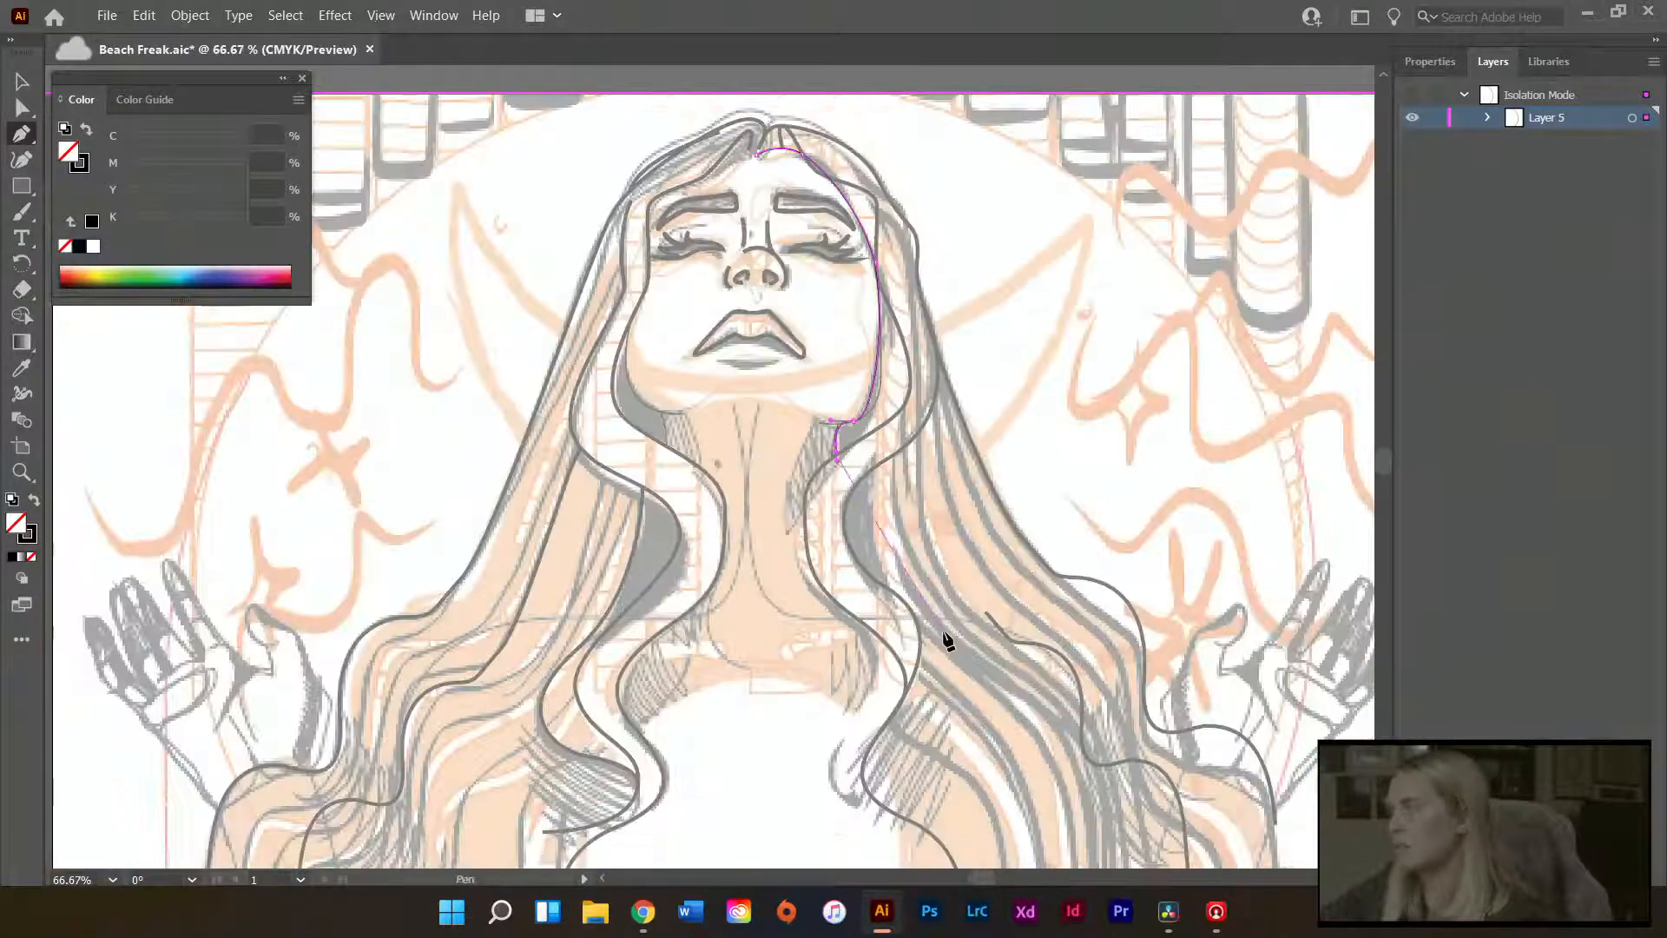
scroll(942, 636, right, 5)
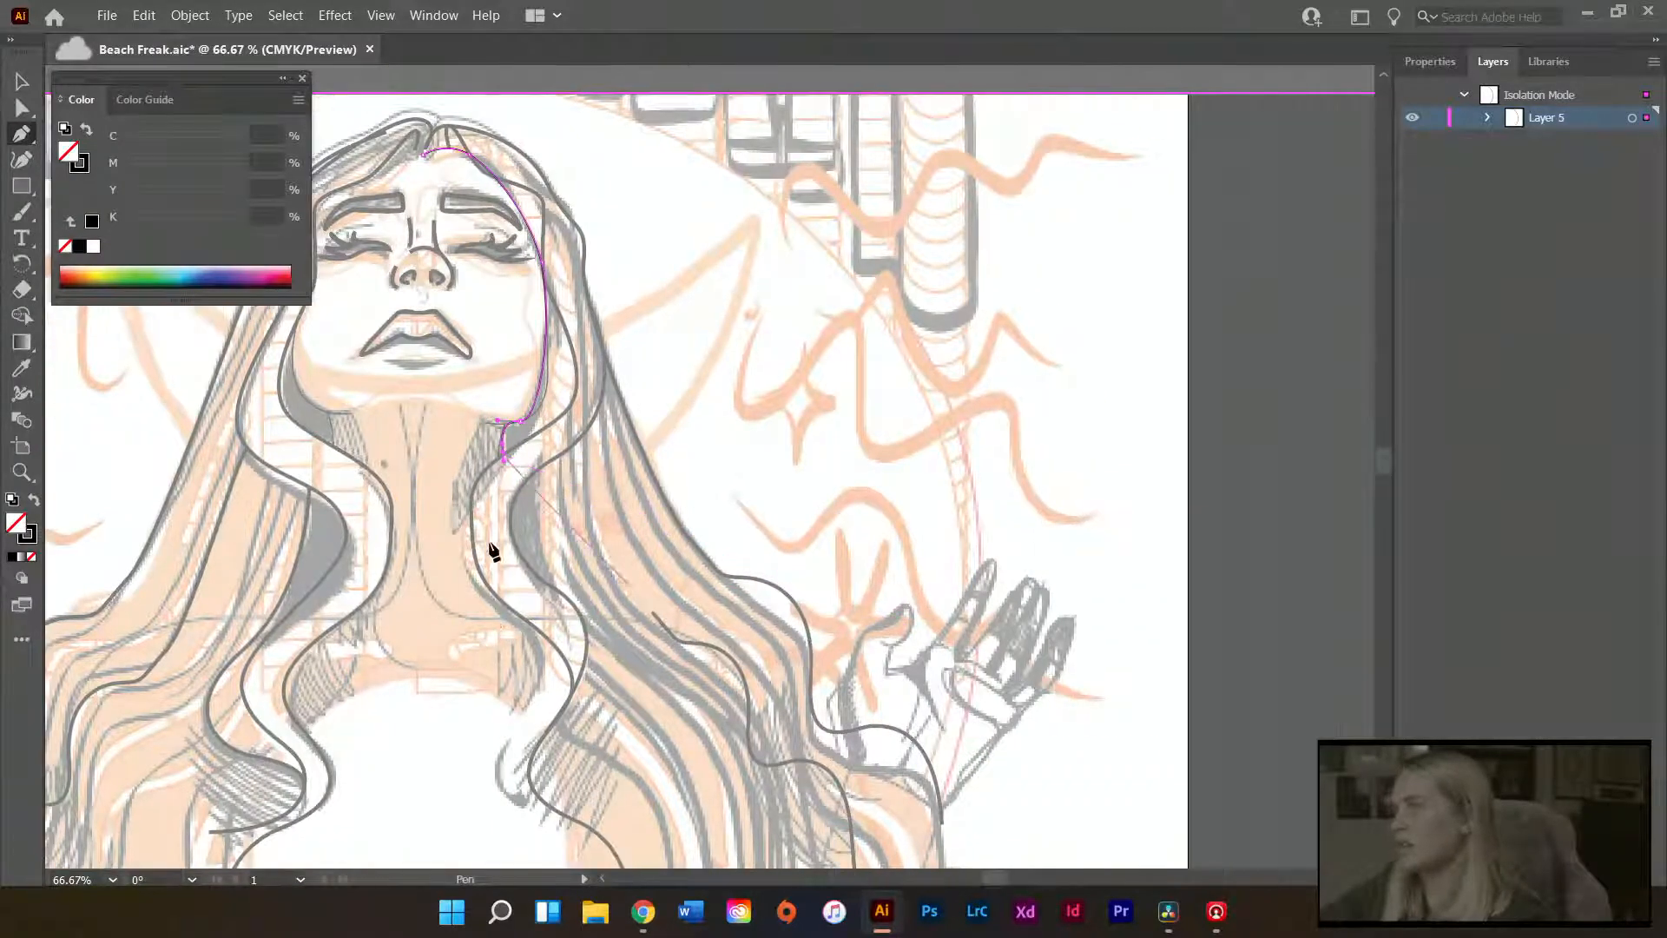
scroll(493, 549, down, 1)
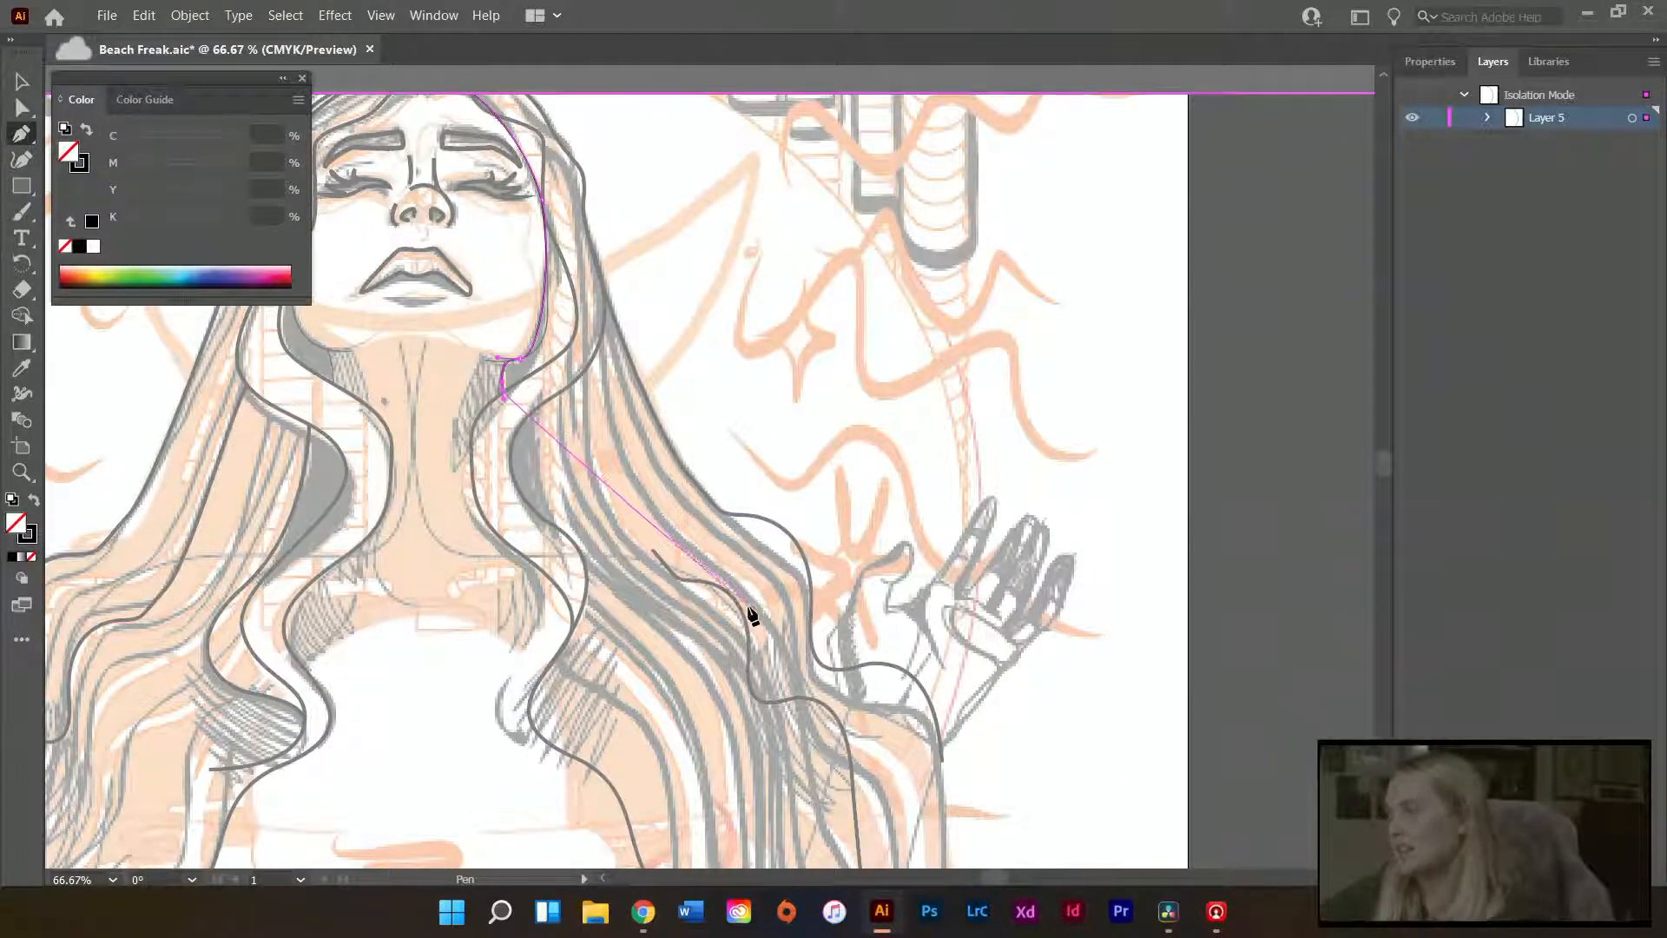
scroll(539, 521, down, 3)
scroll(613, 510, up, 3)
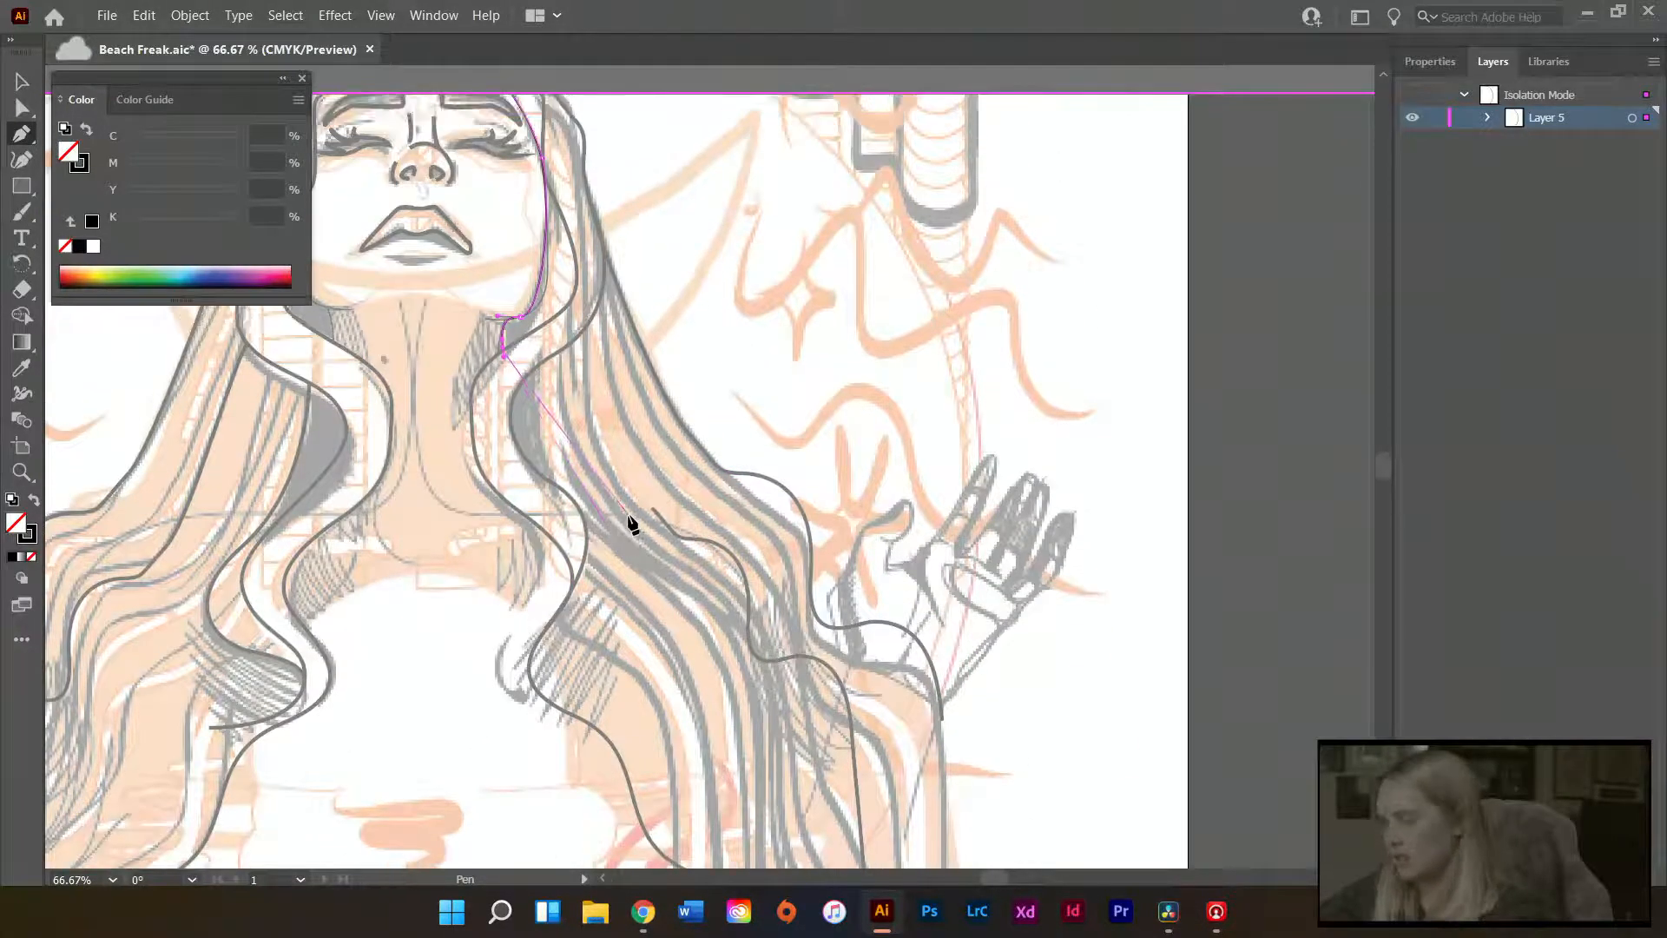
alt+scroll(633, 524, down, 1)
scroll(664, 591, left, 2)
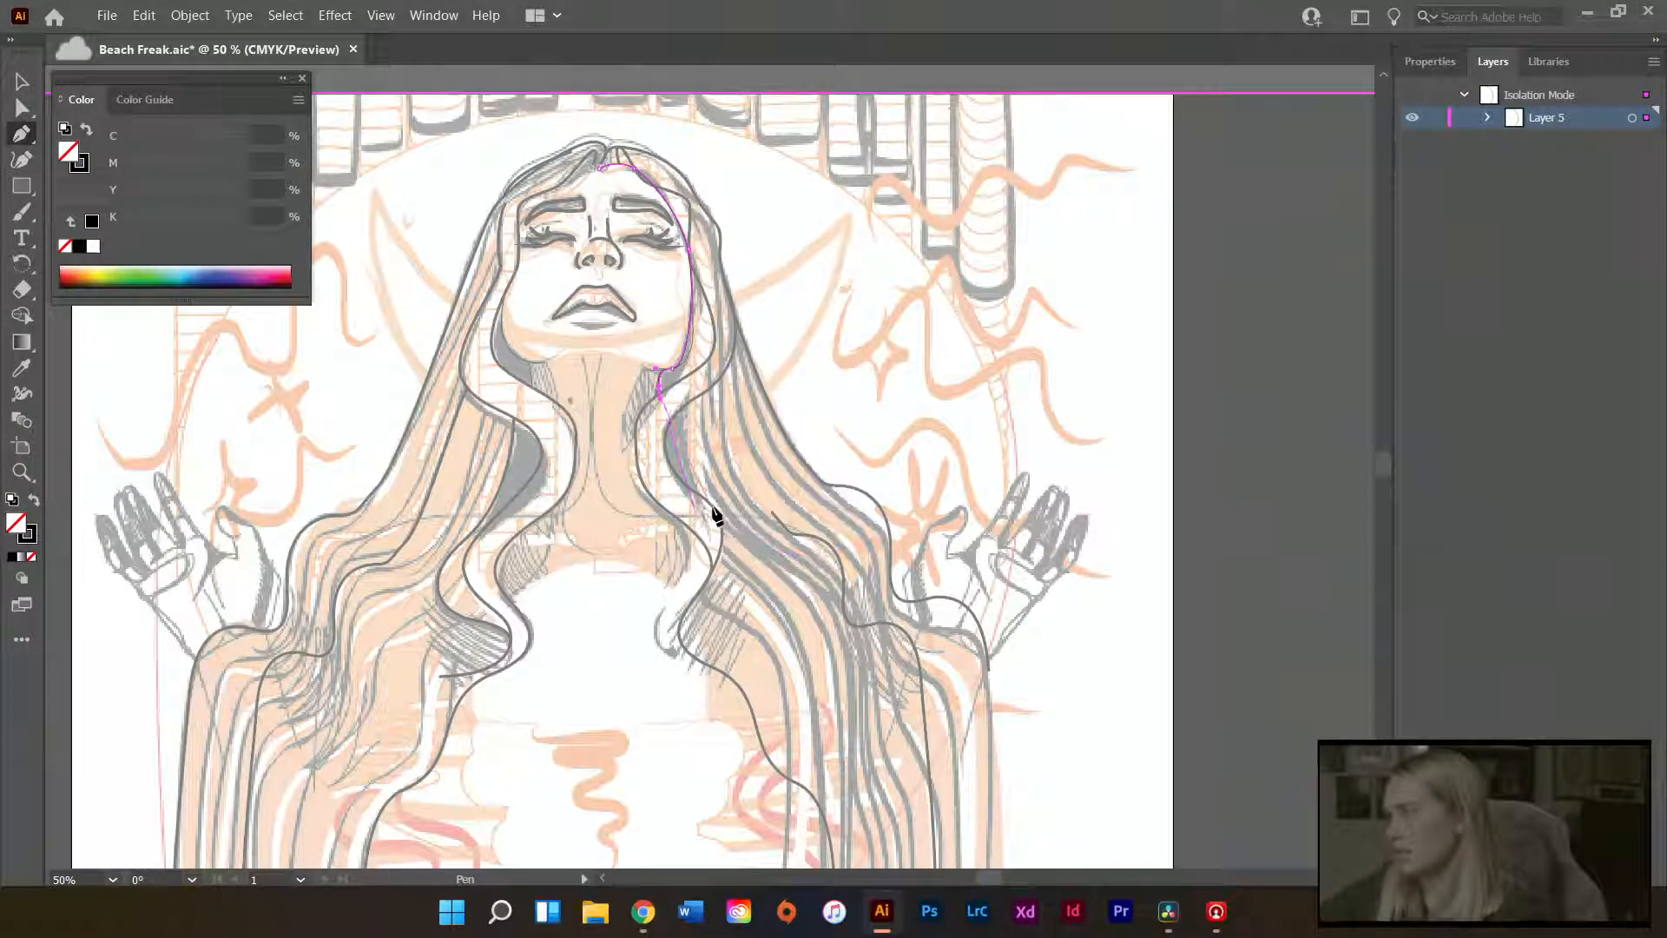
drag(737, 514, 835, 512)
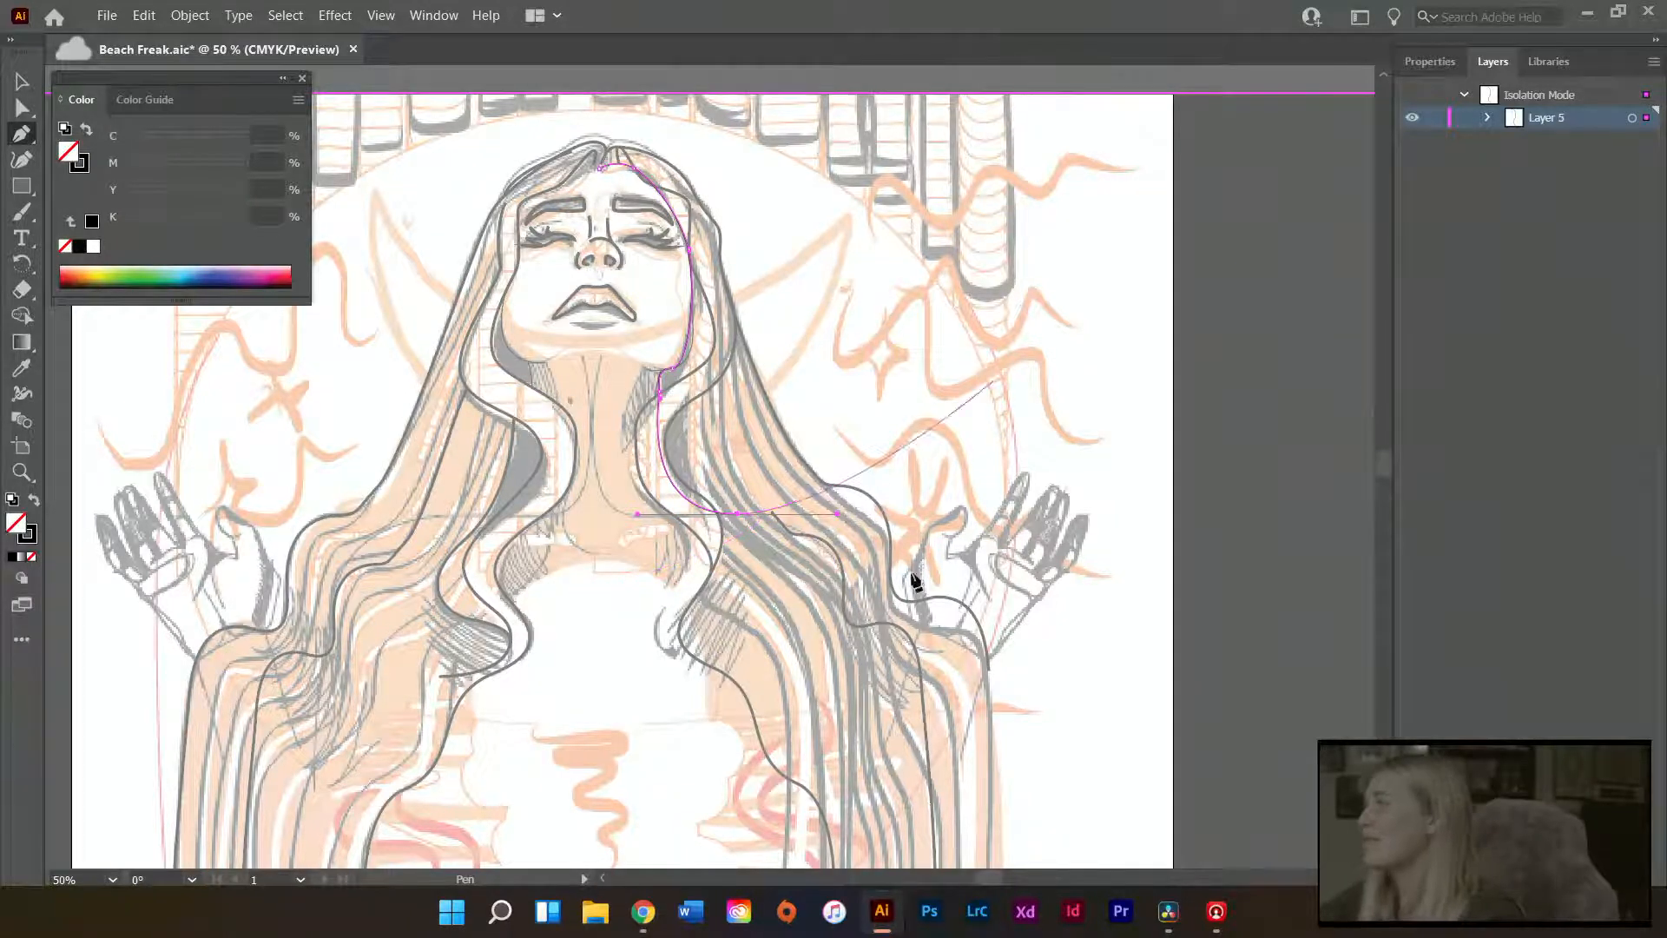
- Extend the Pen outline from the neck across the right shoulder, curving down to the upper arm, and end the path there
scroll(809, 682, down, 3)
scroll(849, 620, up, 3)
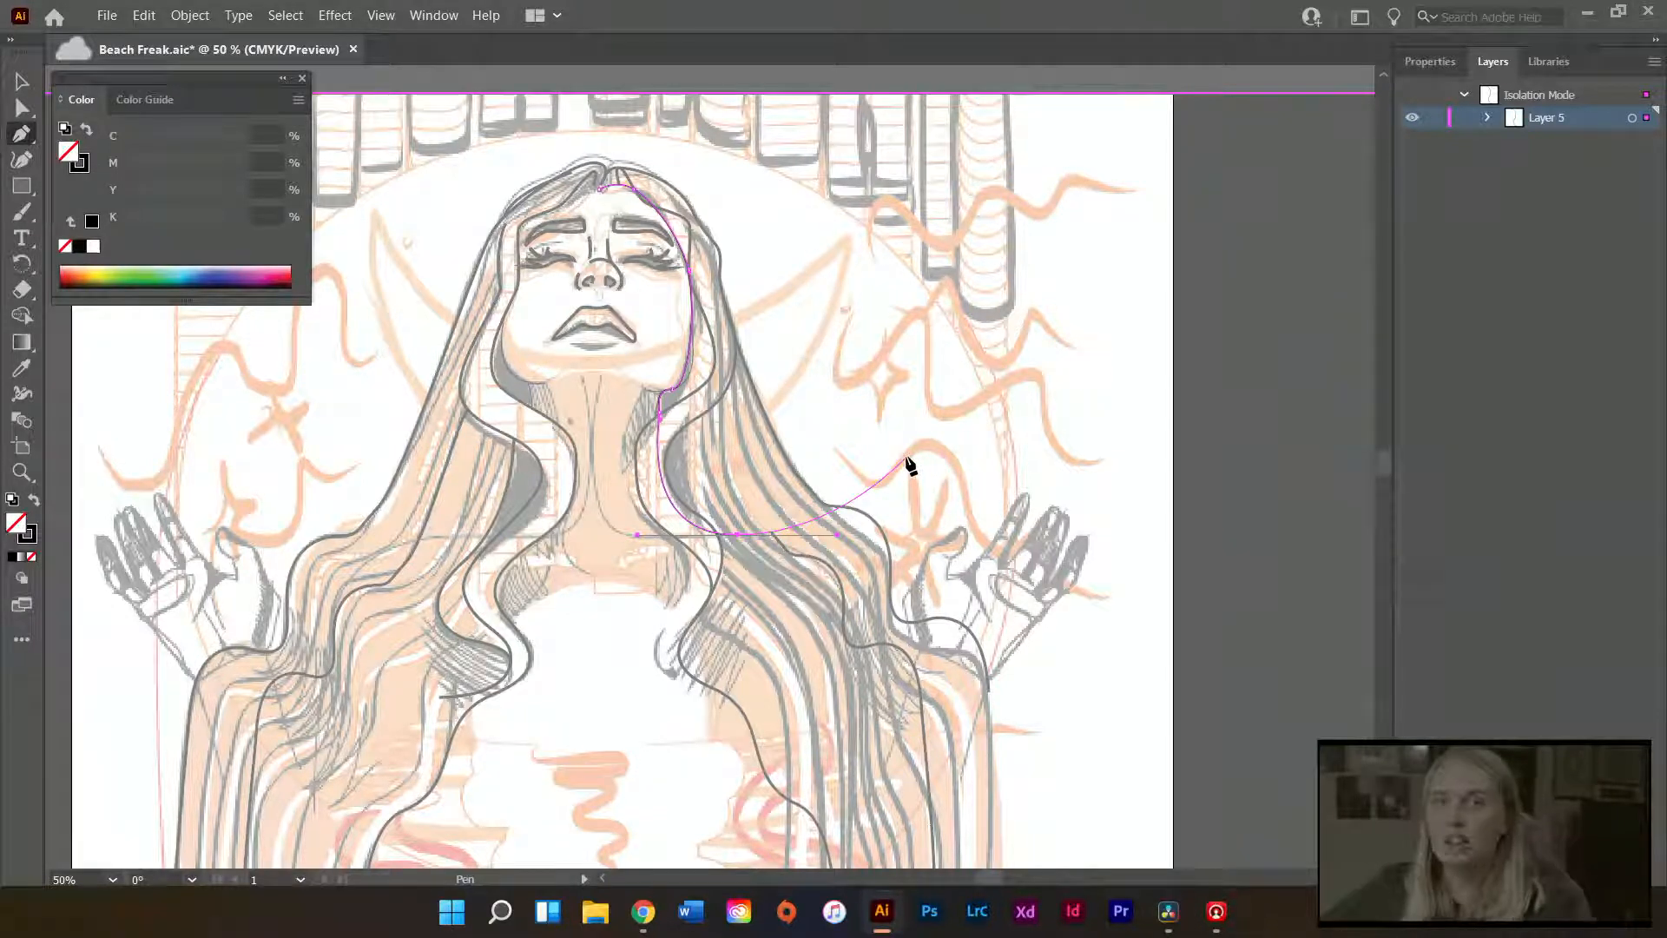
scroll(894, 614, down, 2)
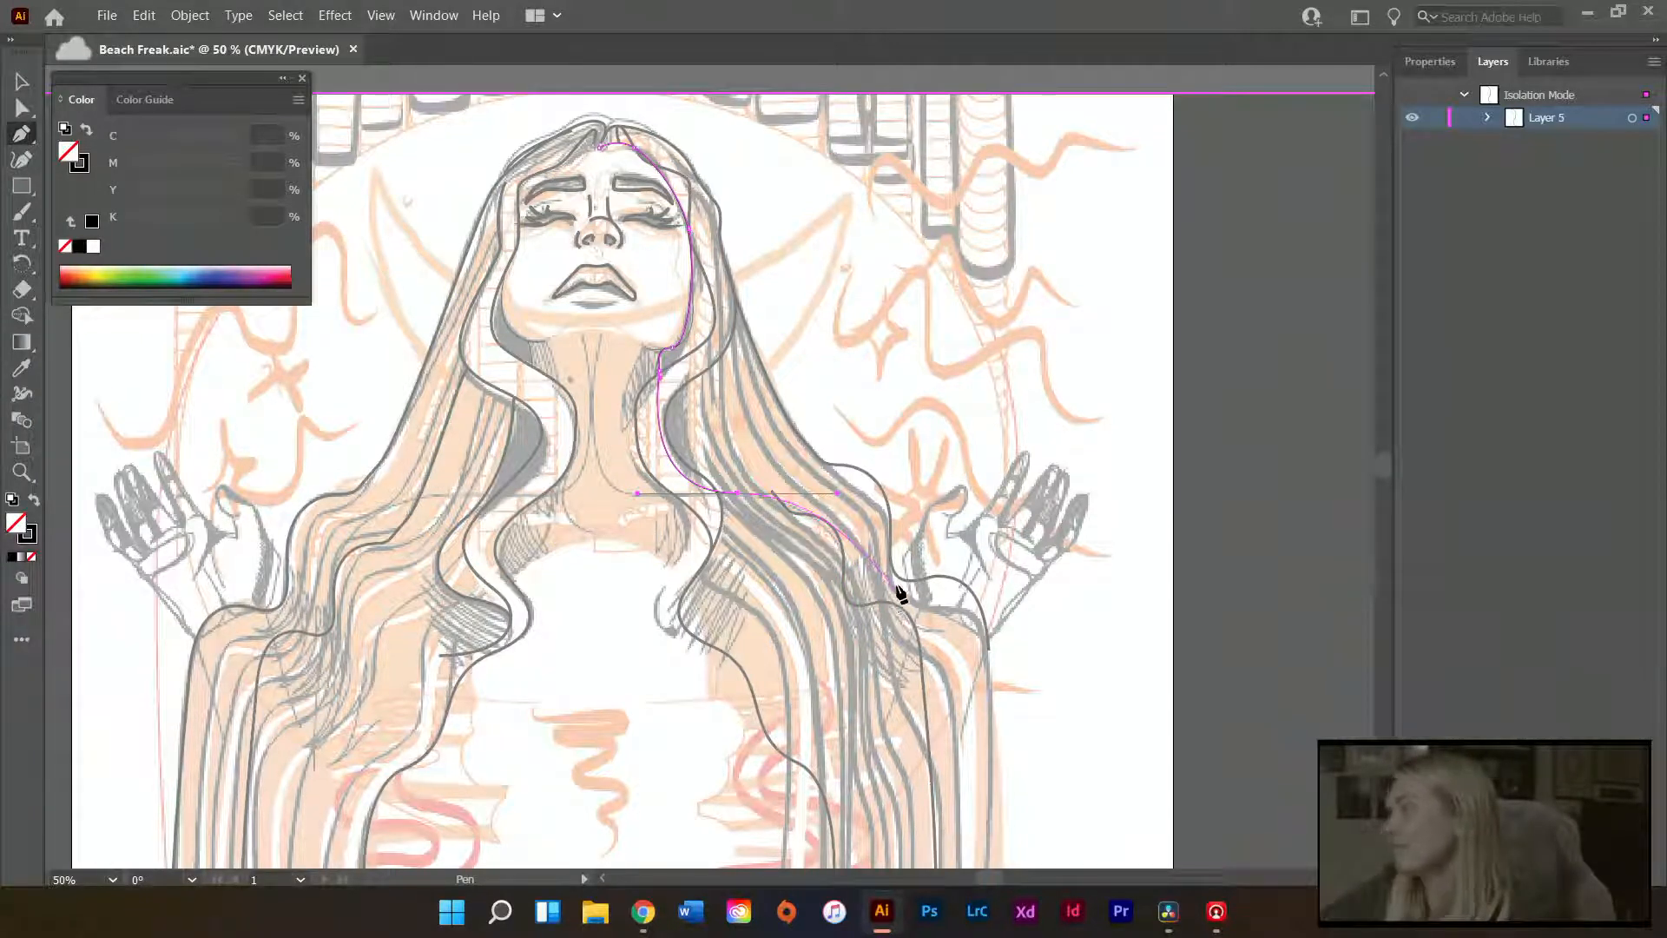
drag(897, 584, 909, 676)
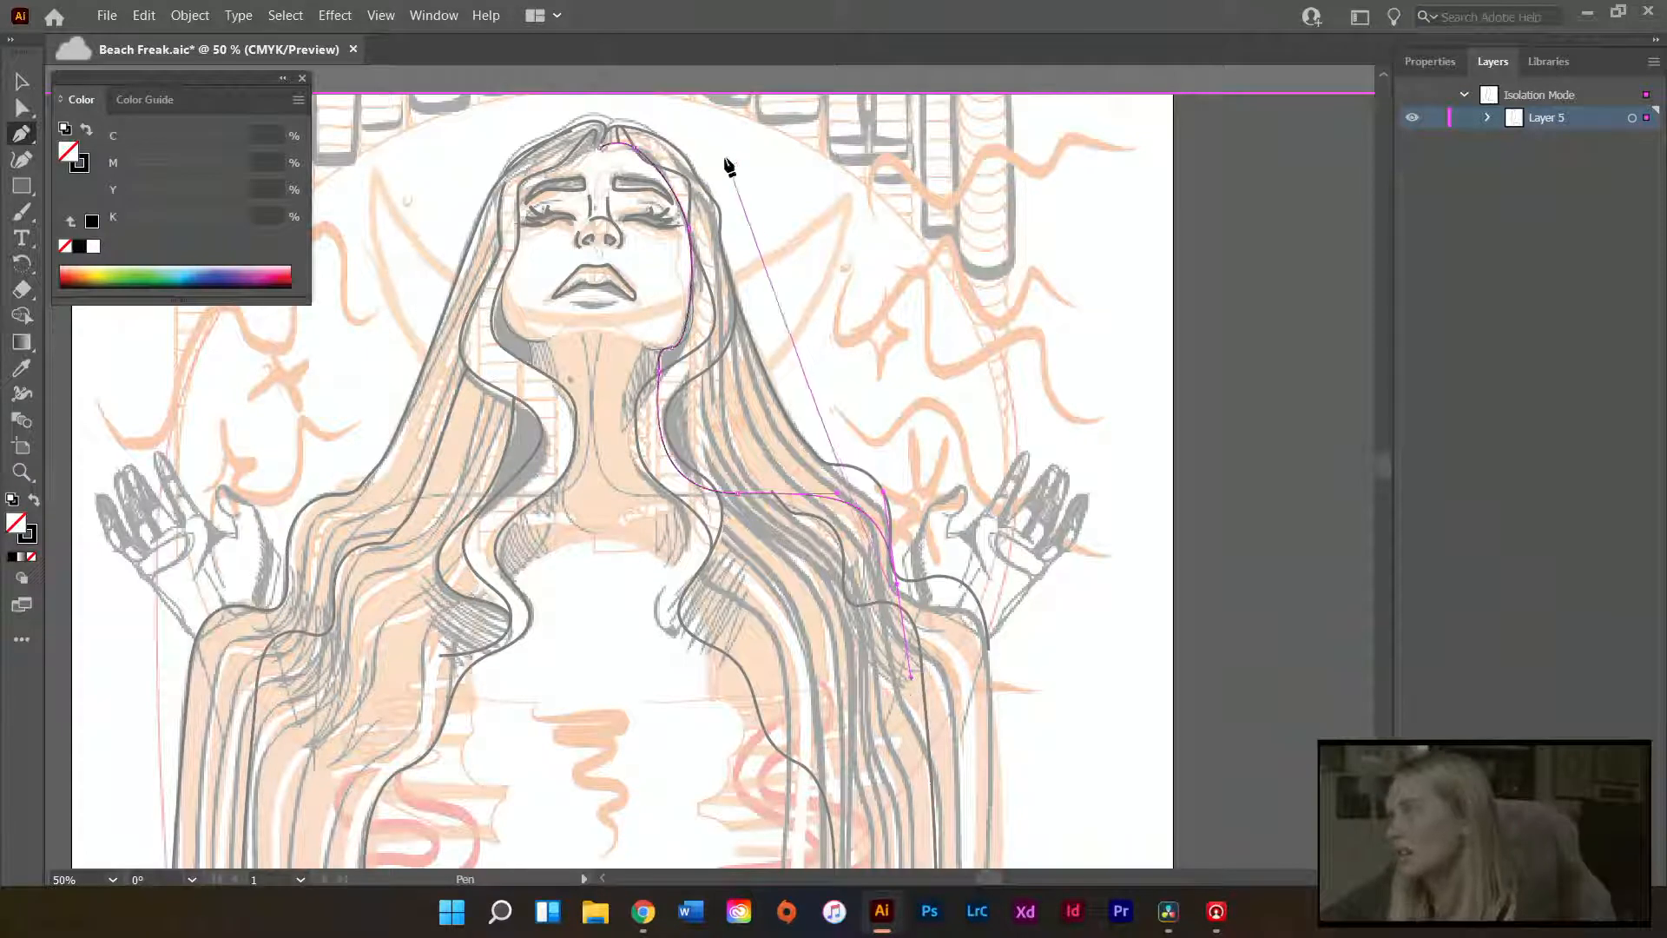
scroll(986, 745, down, 3)
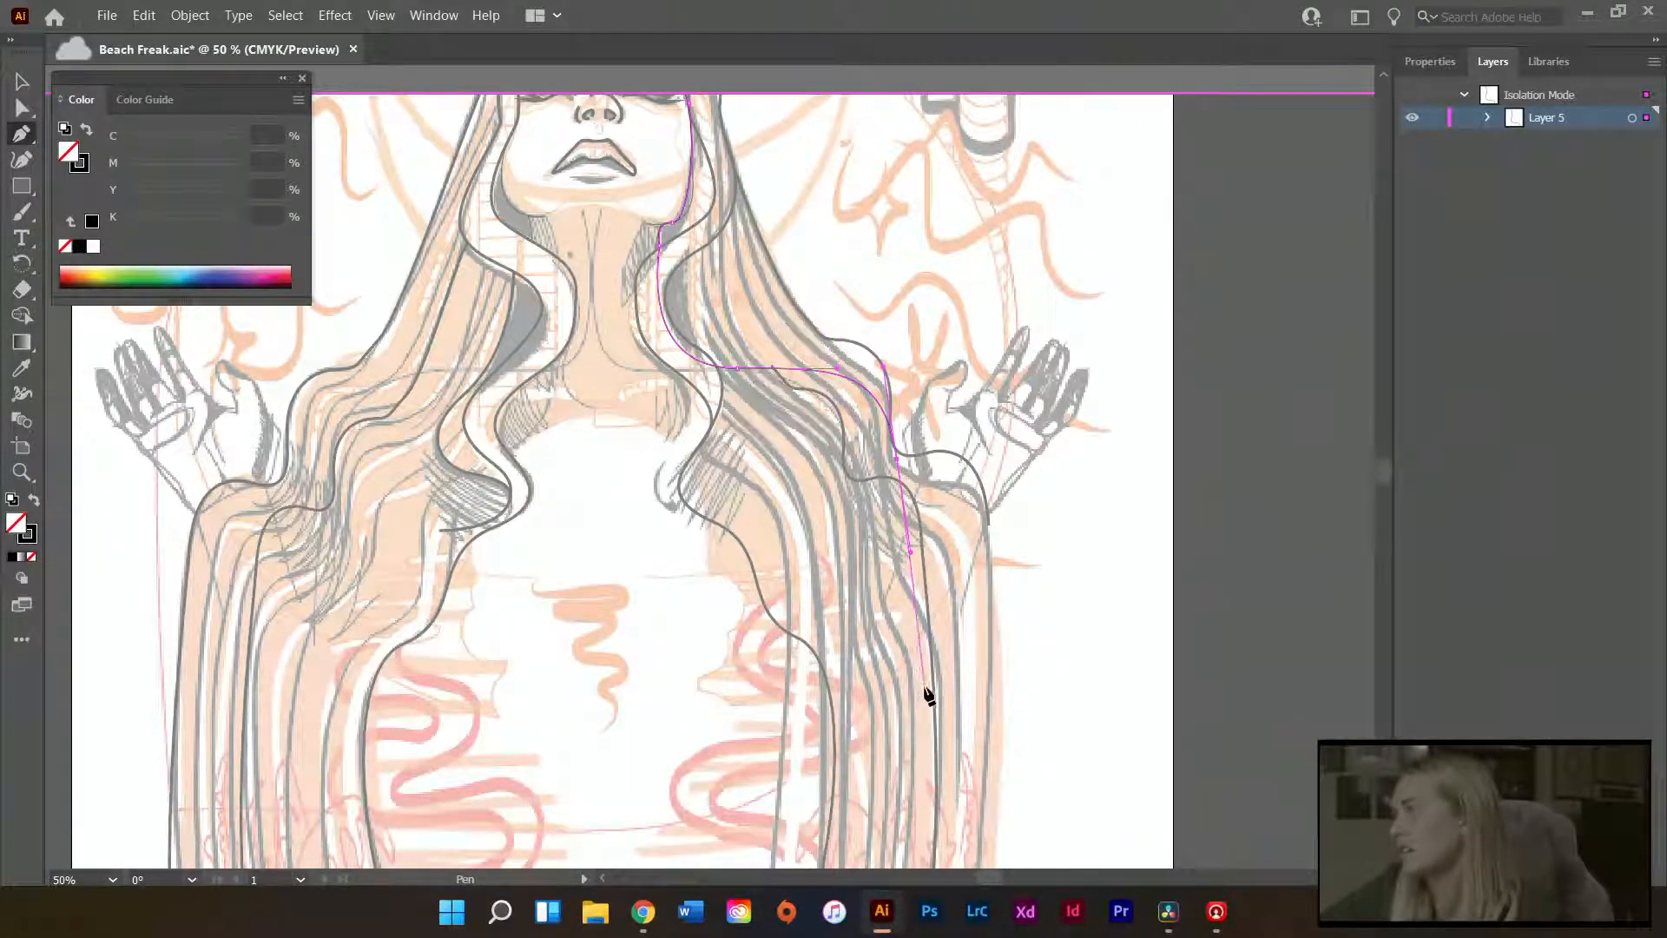
key(a)
click(899, 632)
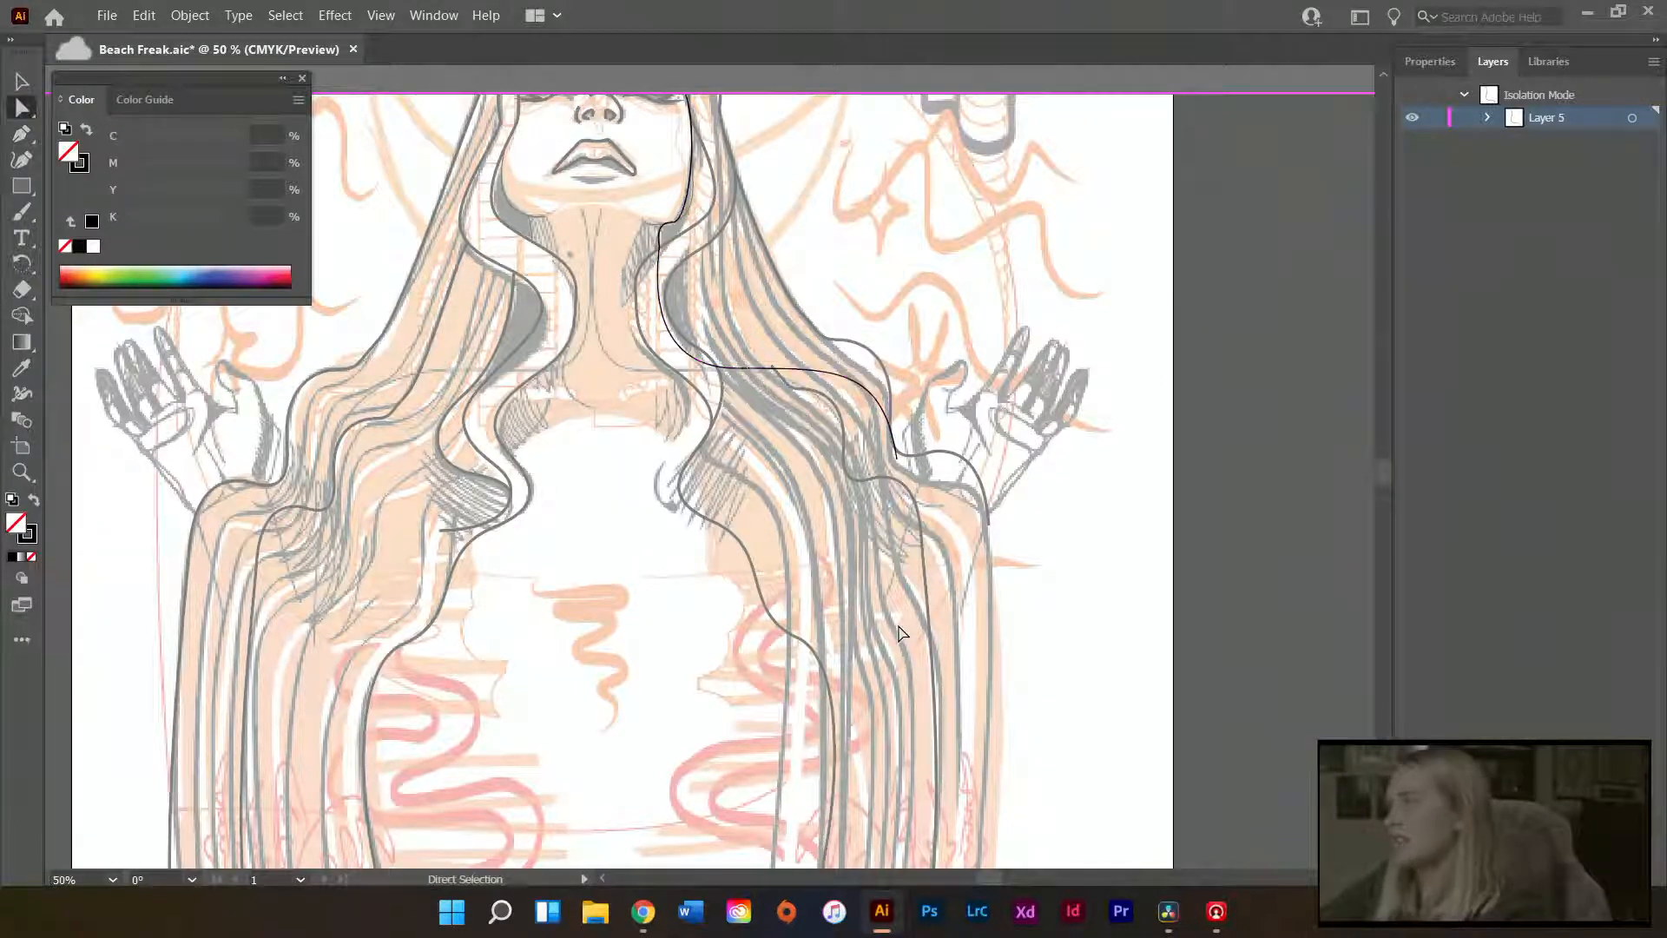
scroll(952, 437, up, 1)
scroll(952, 437, down, 2)
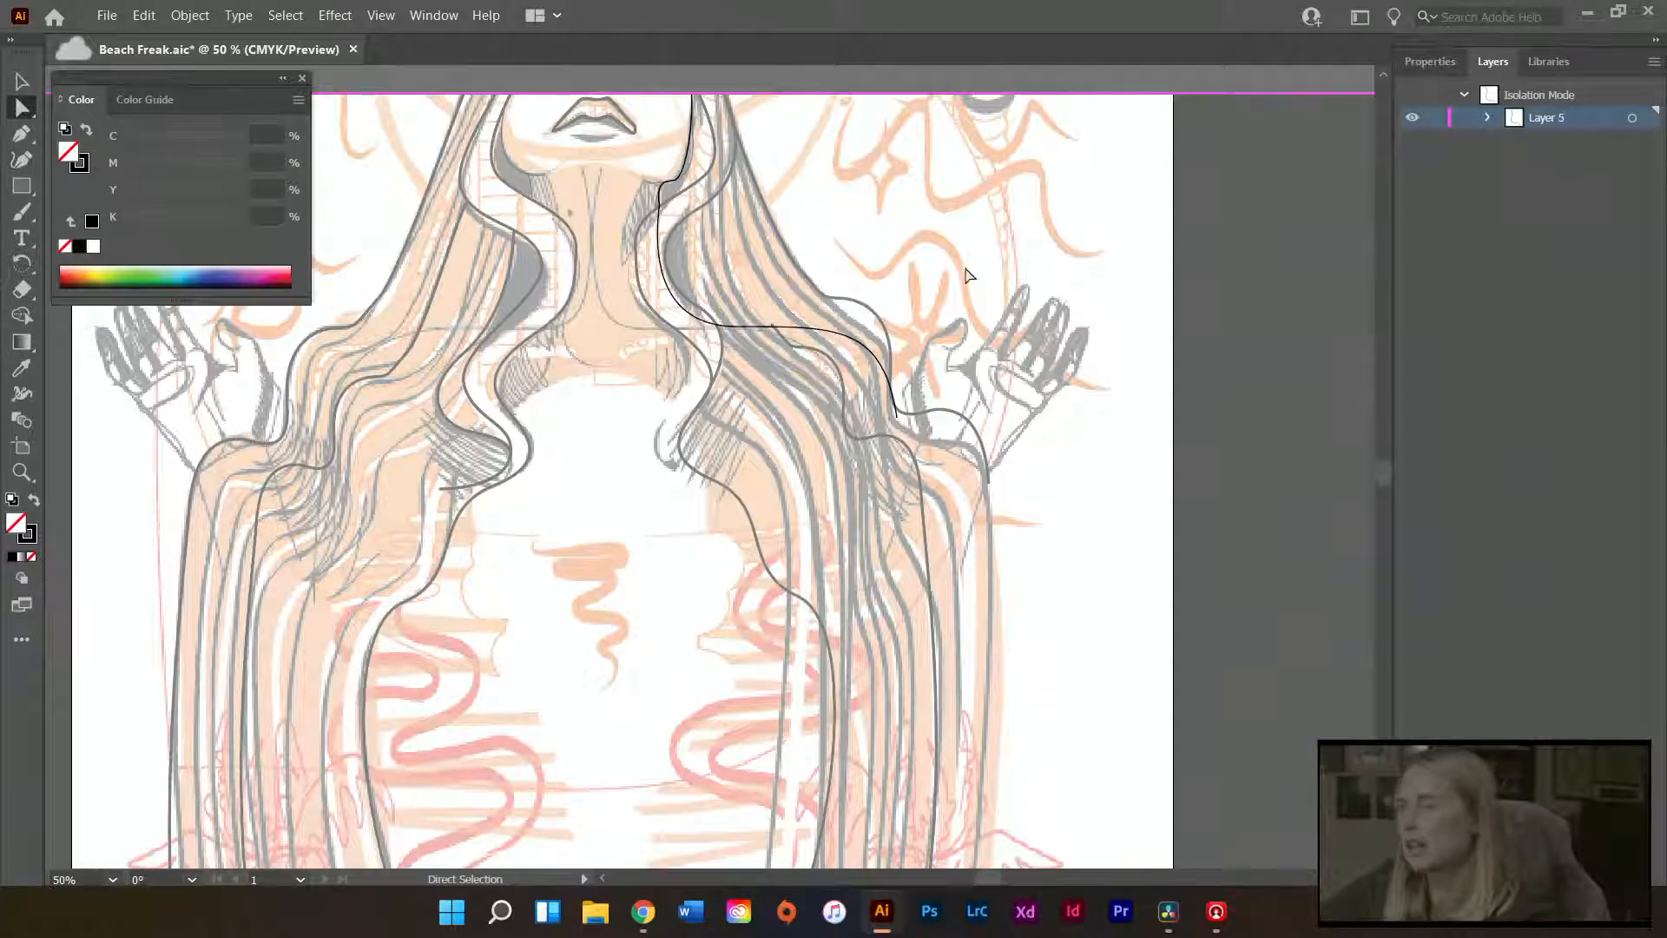
scroll(588, 584, up, 5)
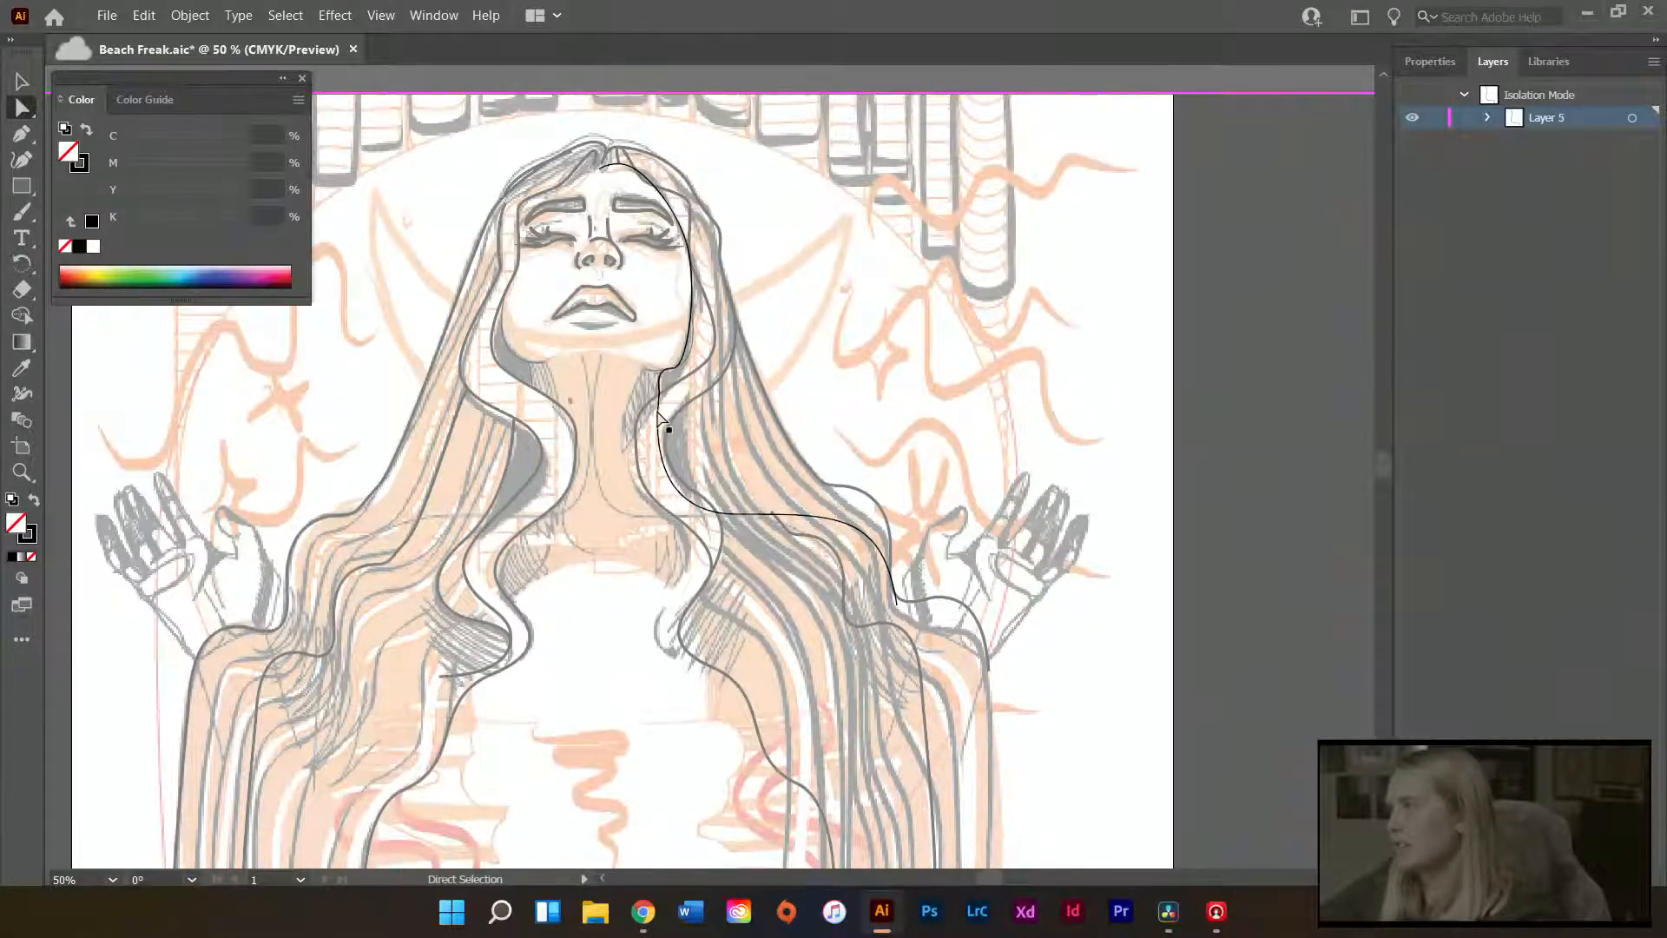
click(657, 415)
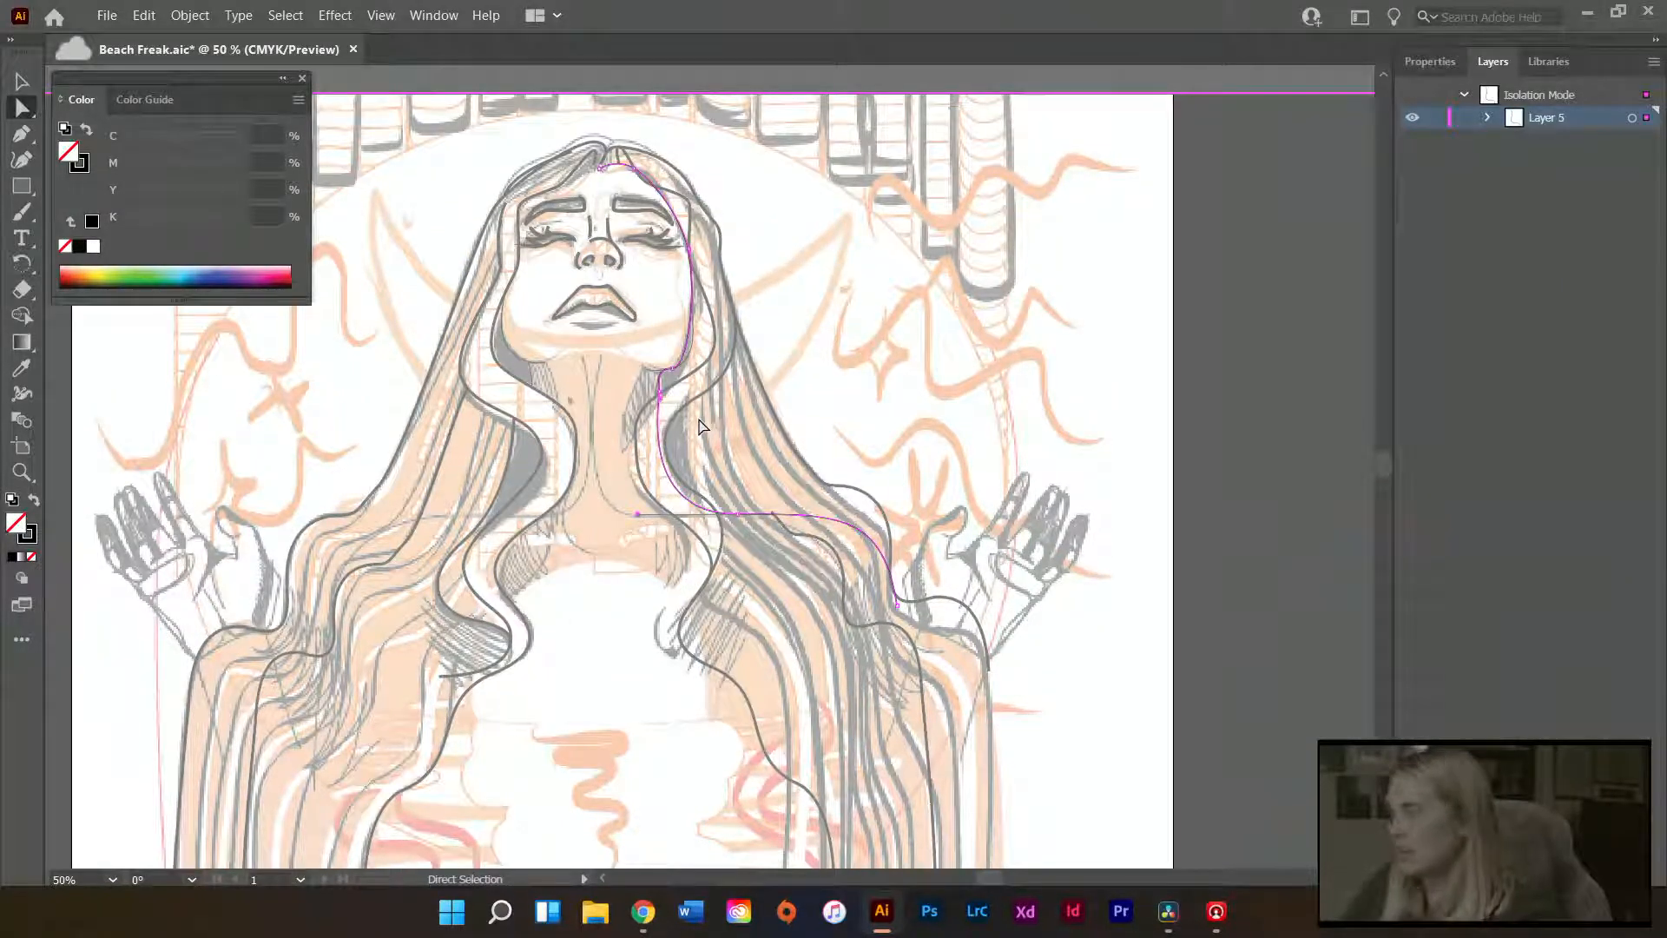
key(ctrl+v)
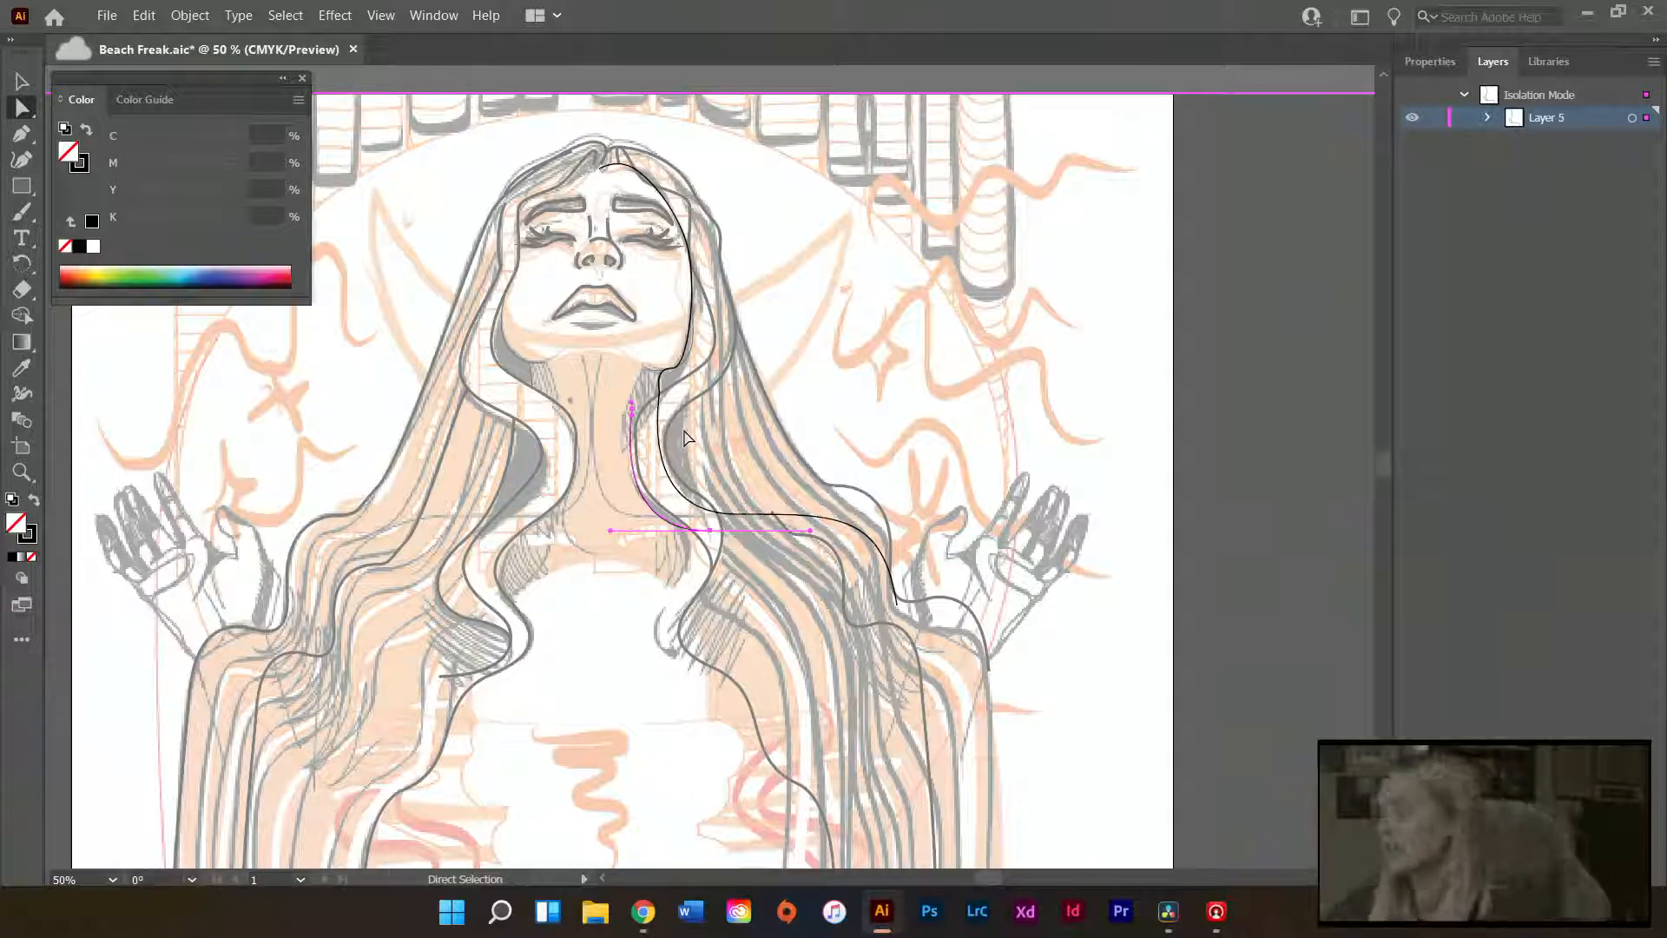
- Duplicate the entire face, neck and shoulder outline within Layer 5, leaving the copy deselected
click(683, 428)
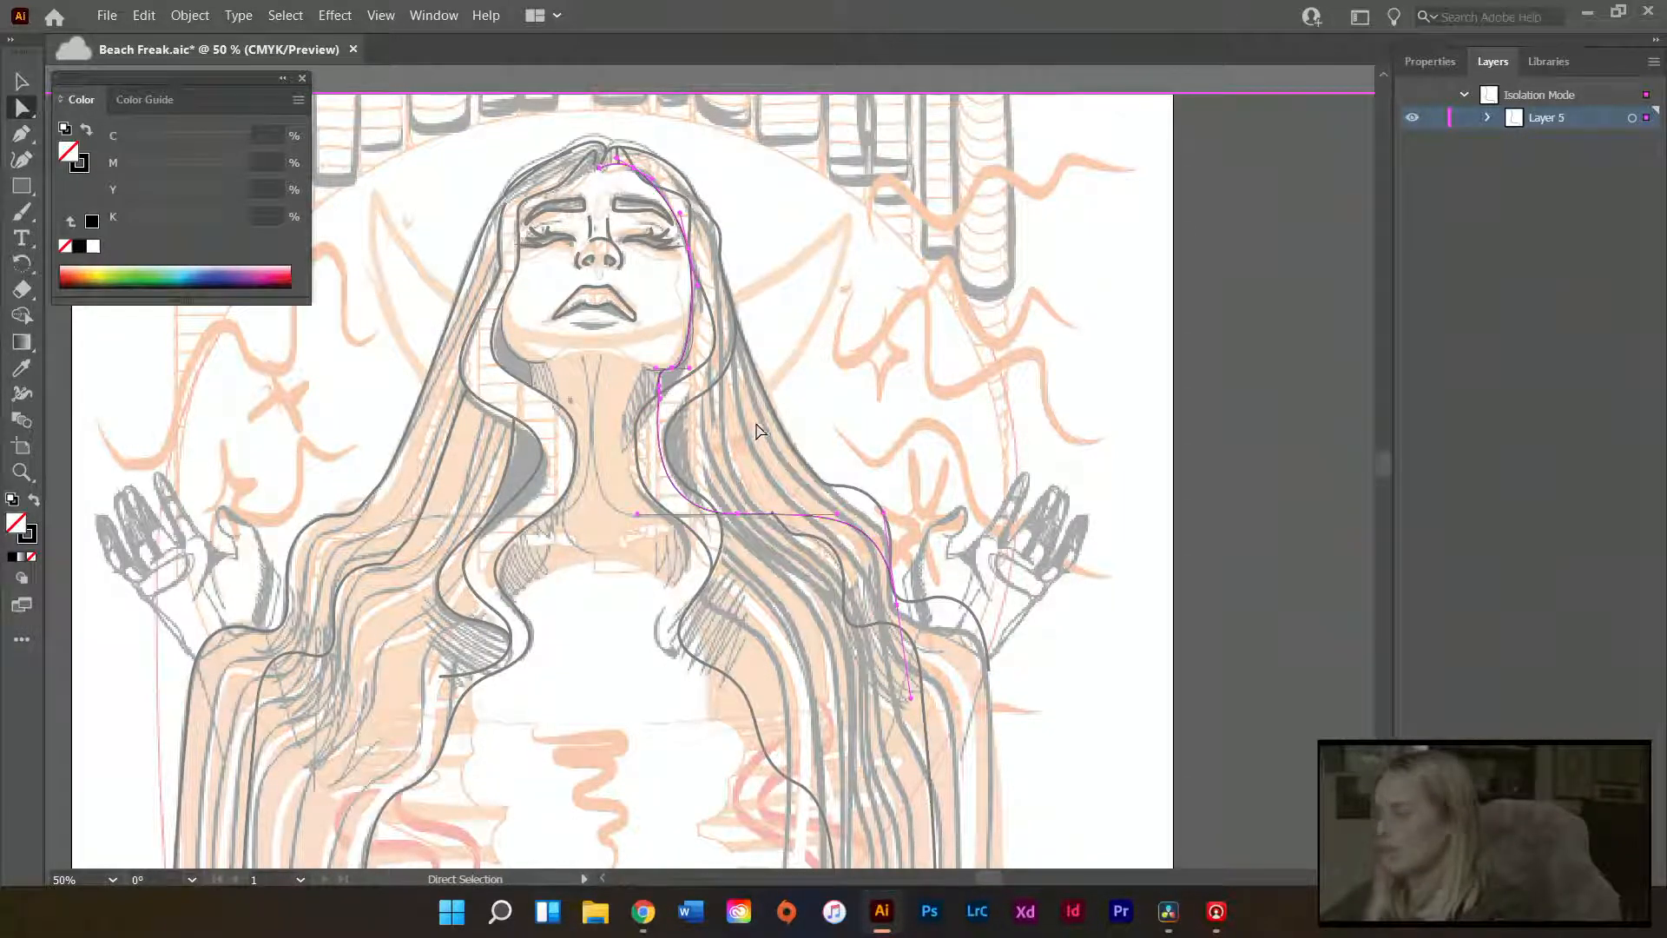
key(v)
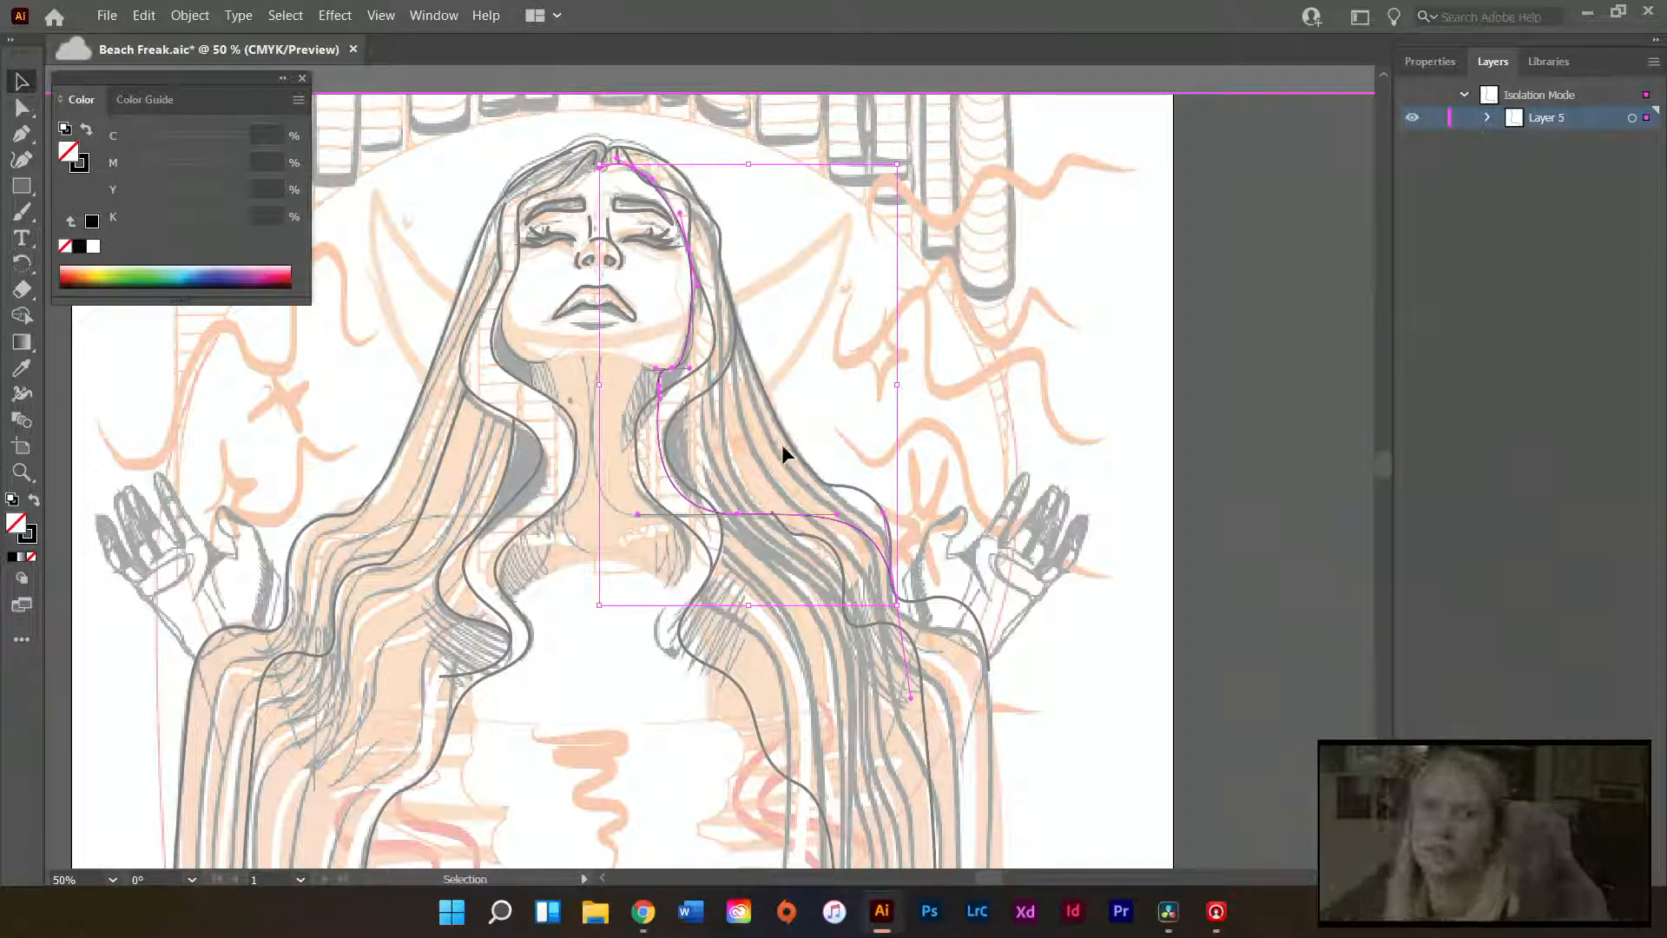
key(ctrl+c)
key(ctrl+v)
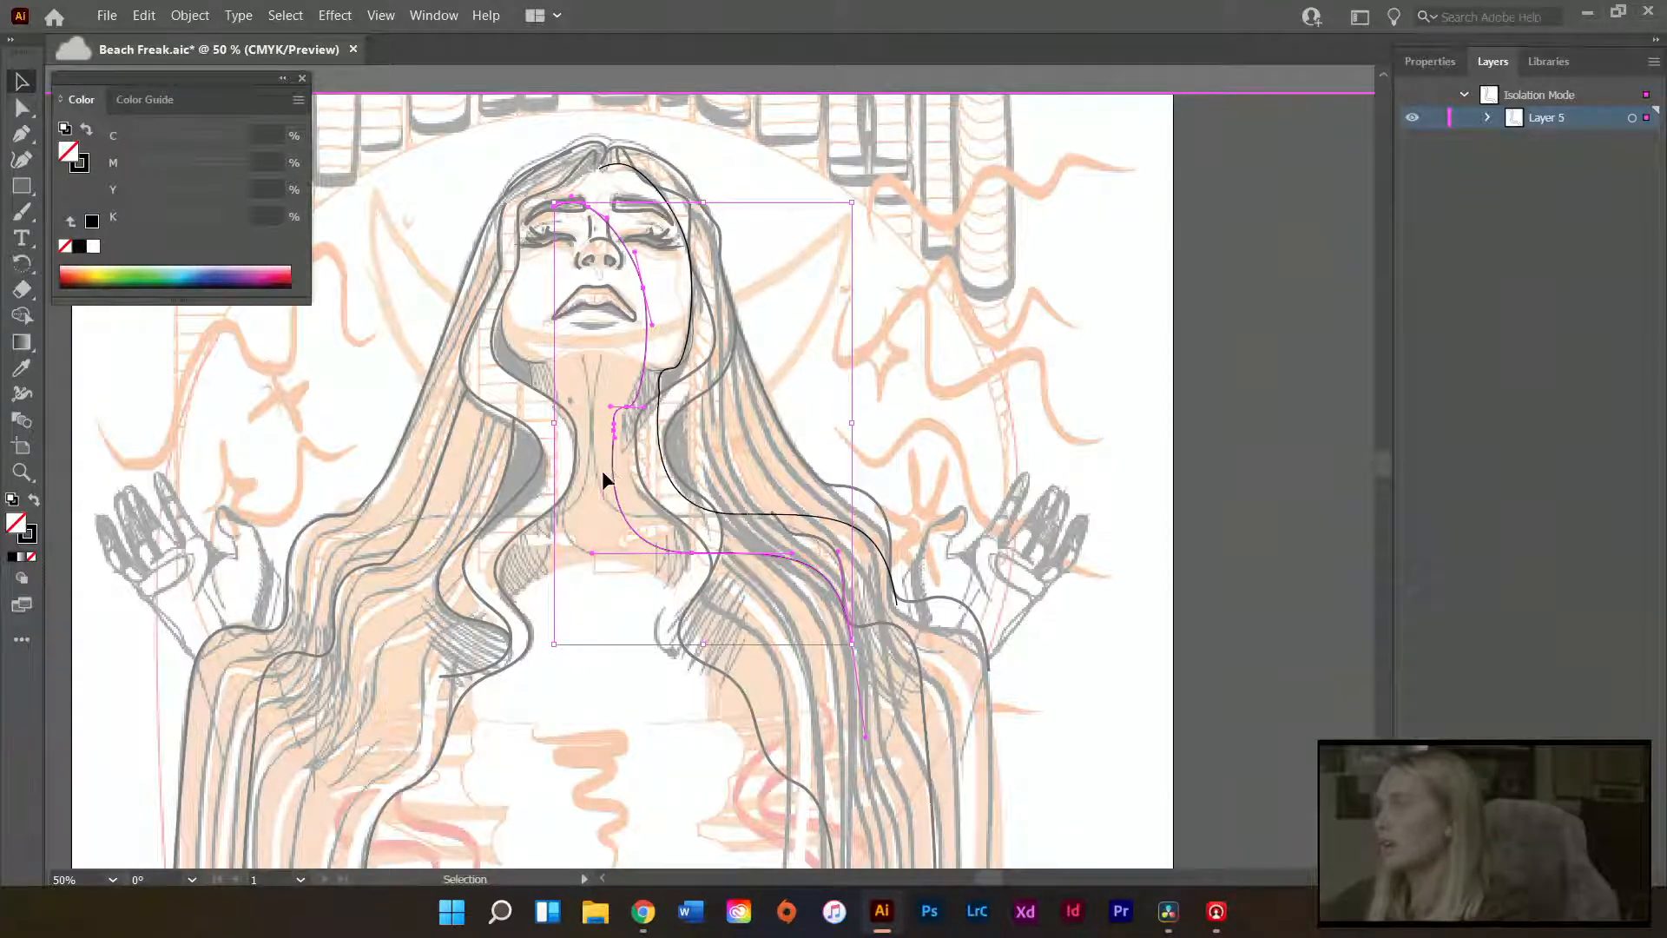
click(52, 530)
- Examine the BEACH FREAK lettering and its extruded letter columns against the sketch, including a close look at the word FREAK
scroll(269, 542, down, 1)
scroll(336, 537, down, 1)
scroll(542, 313, up, 10)
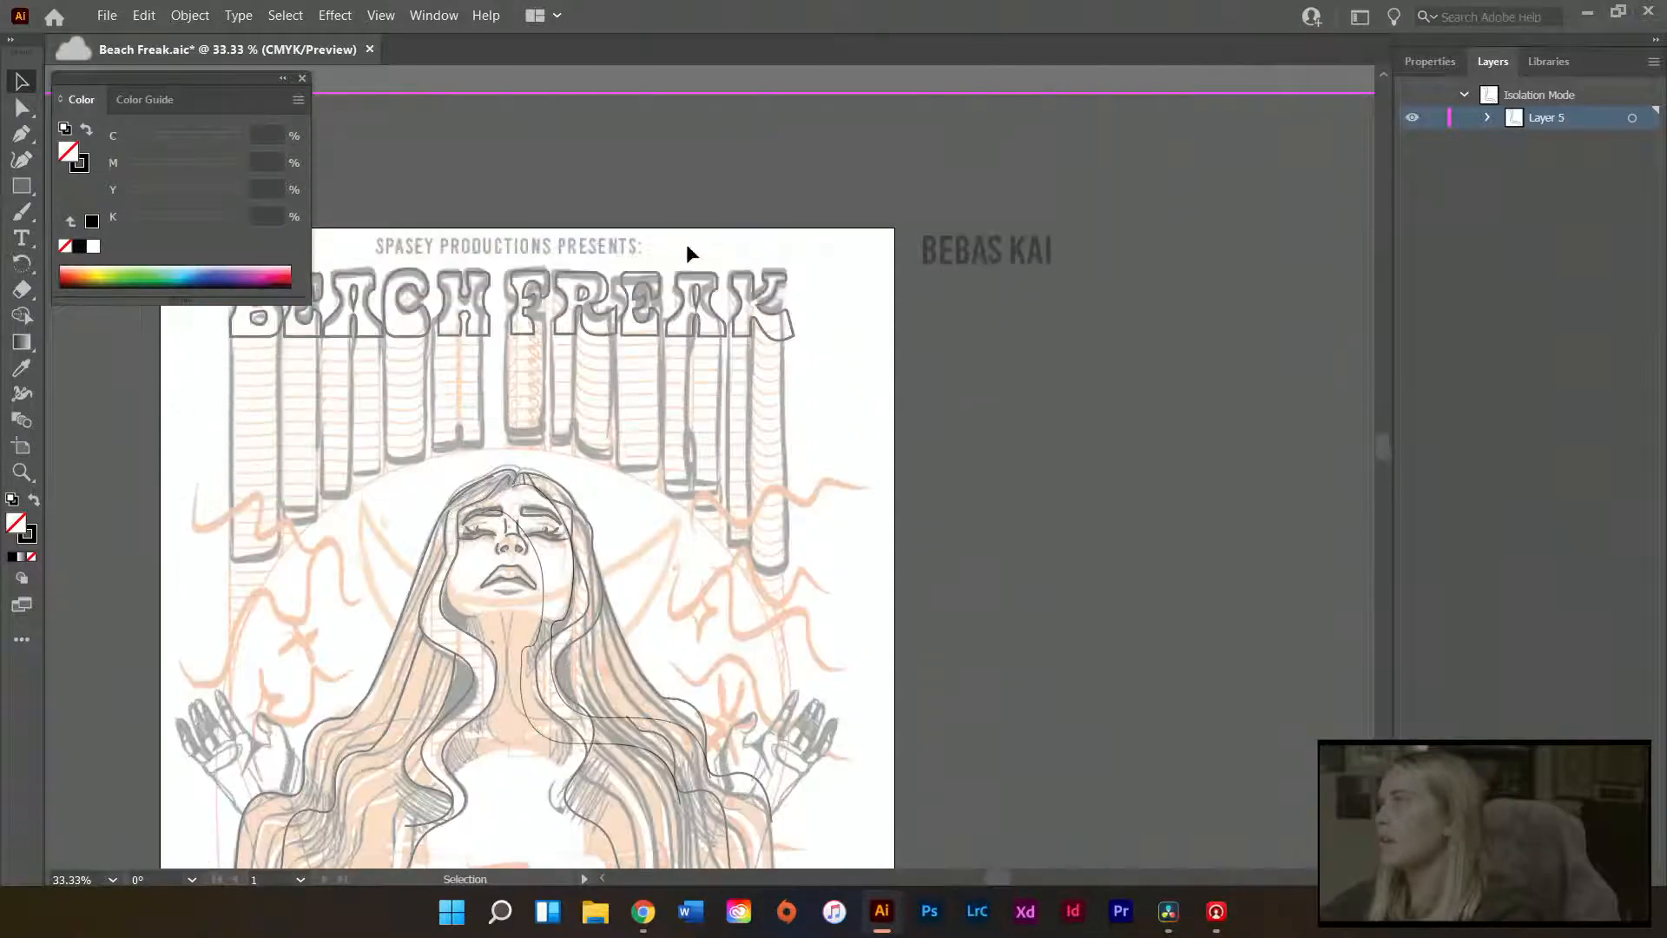
scroll(763, 300, up, 5)
scroll(768, 399, down, 1)
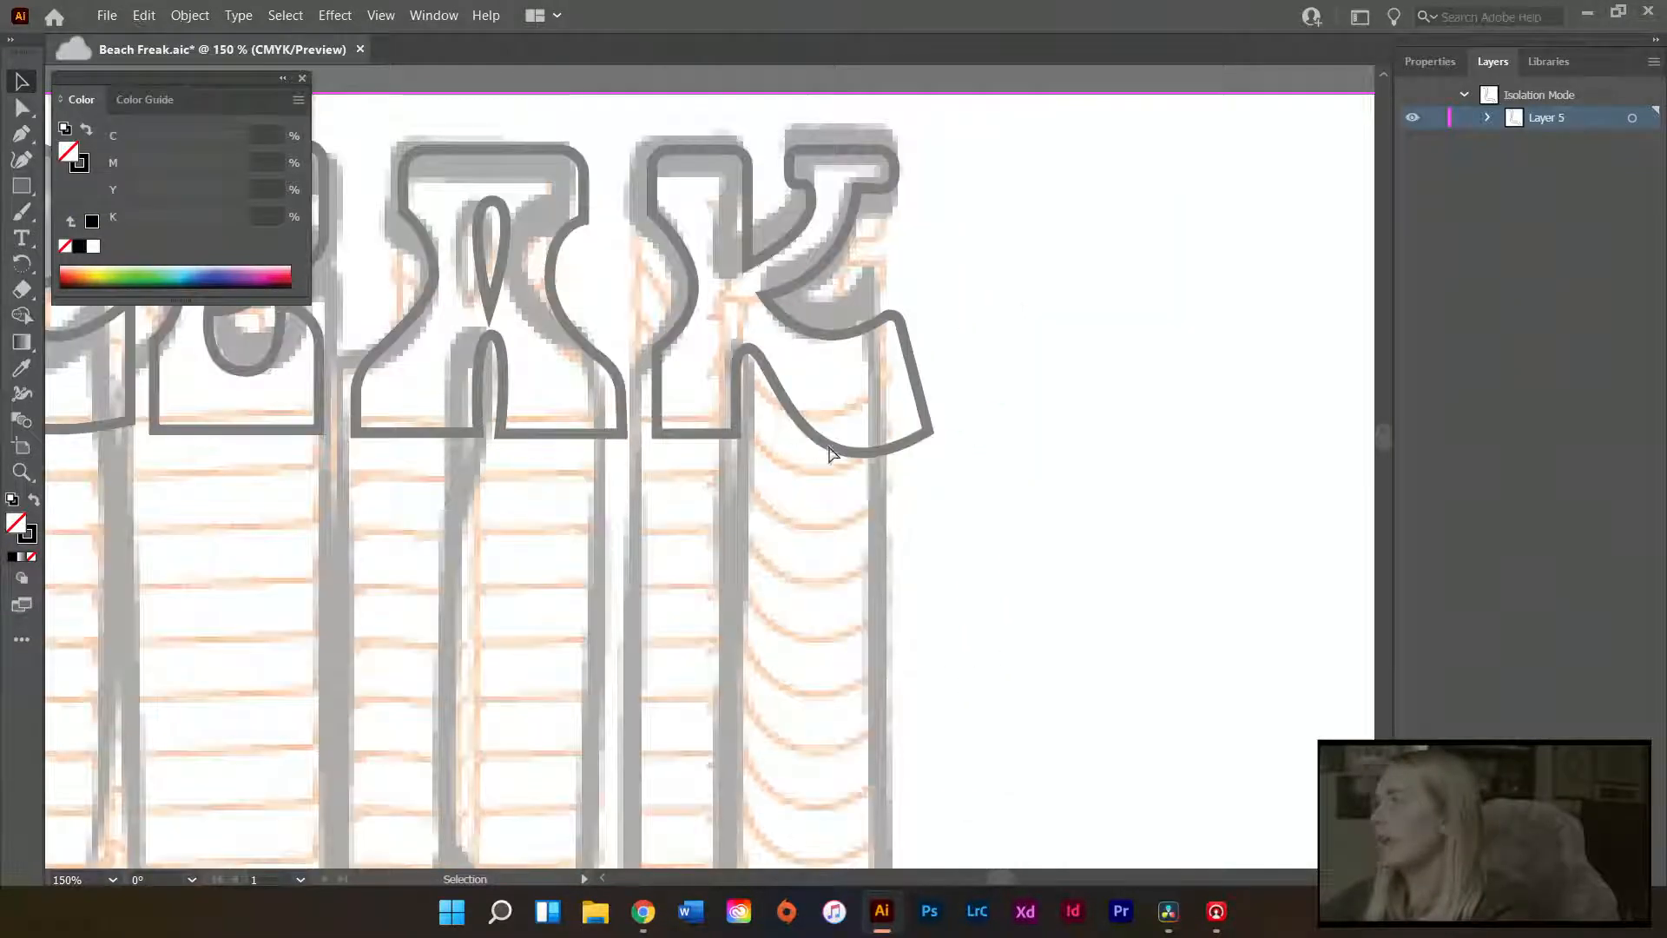
scroll(834, 456, left, 10)
scroll(502, 182, up, 1)
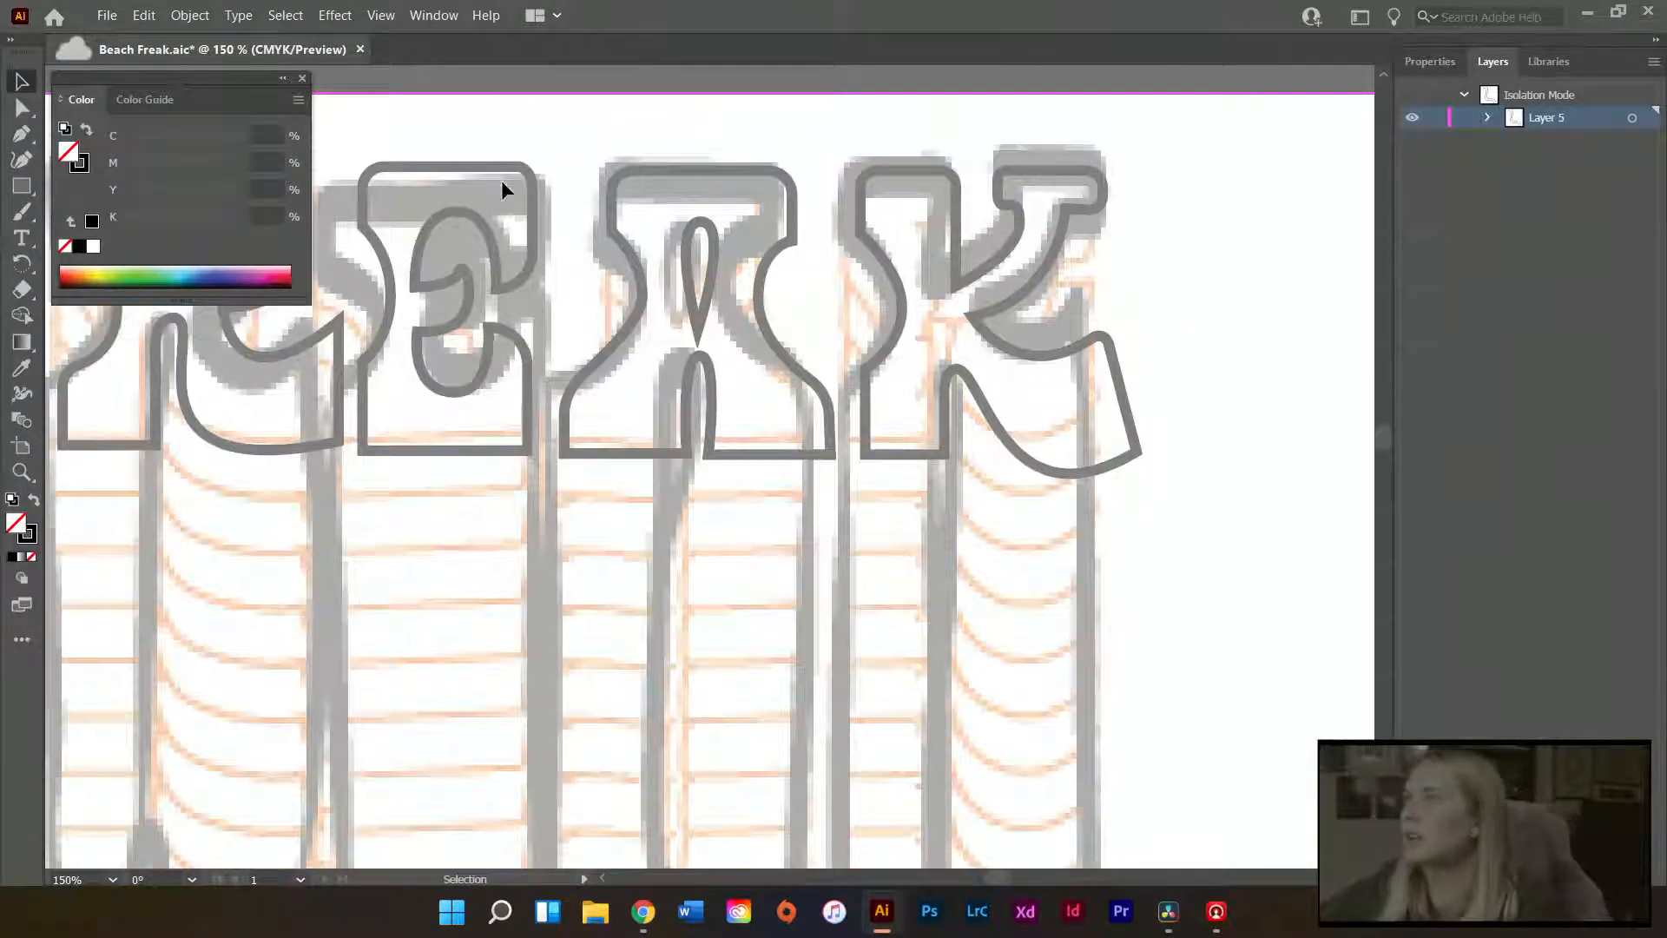
scroll(551, 154, up, 1)
drag(683, 503, 655, 533)
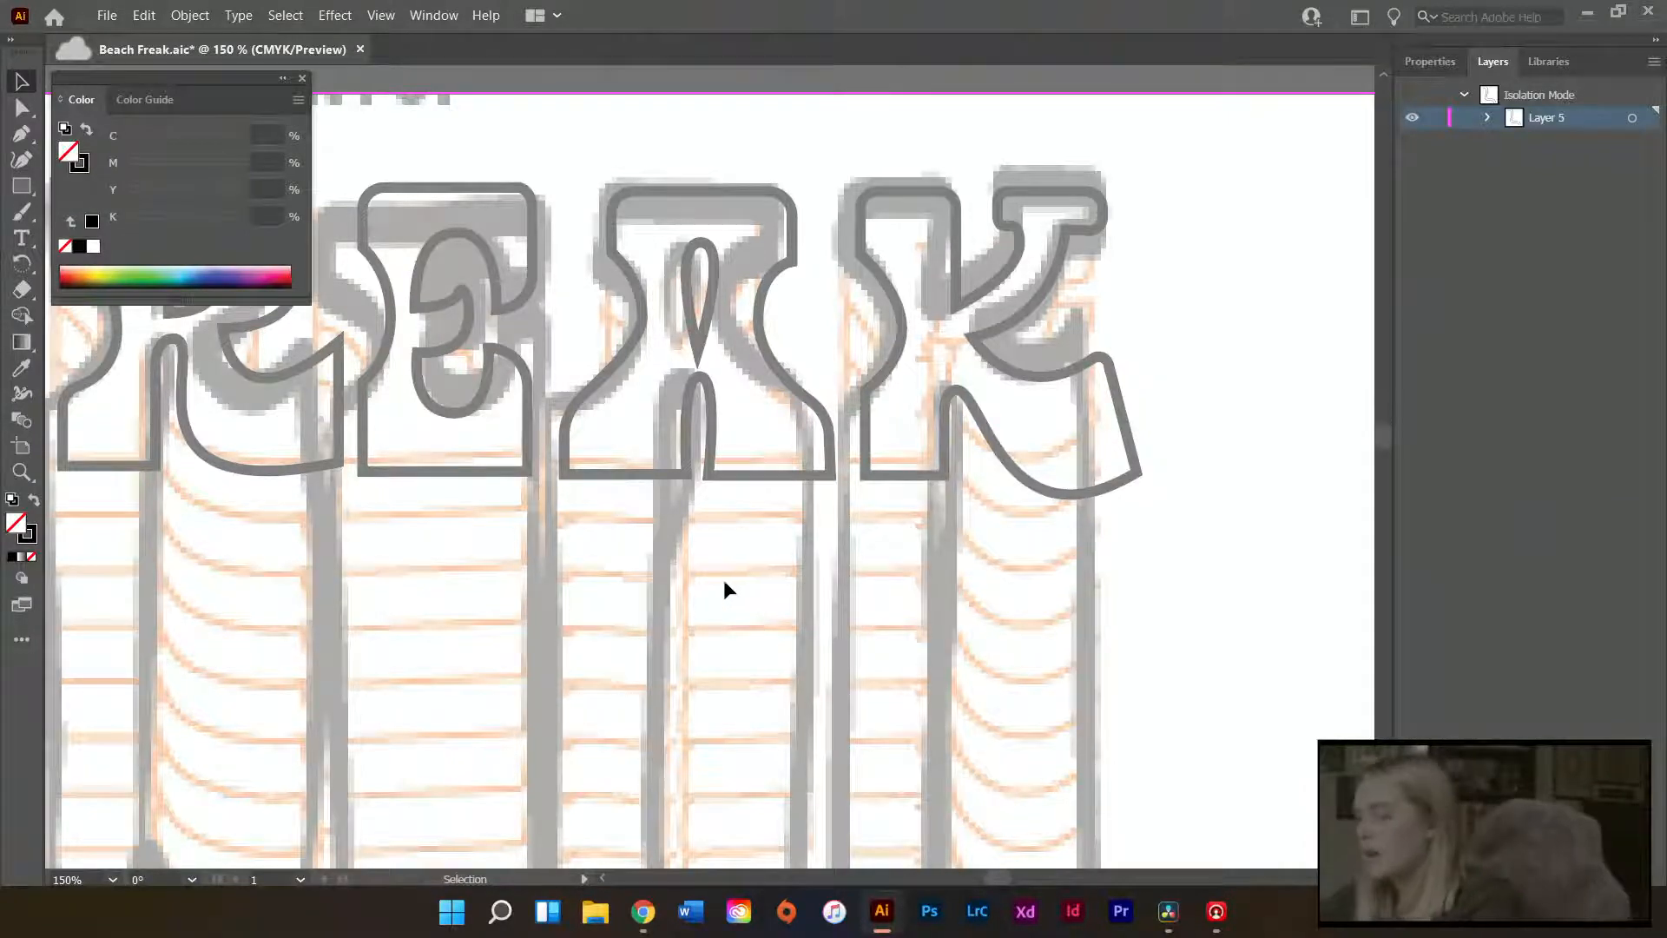
scroll(722, 580, down, 2)
scroll(711, 594, left, 5)
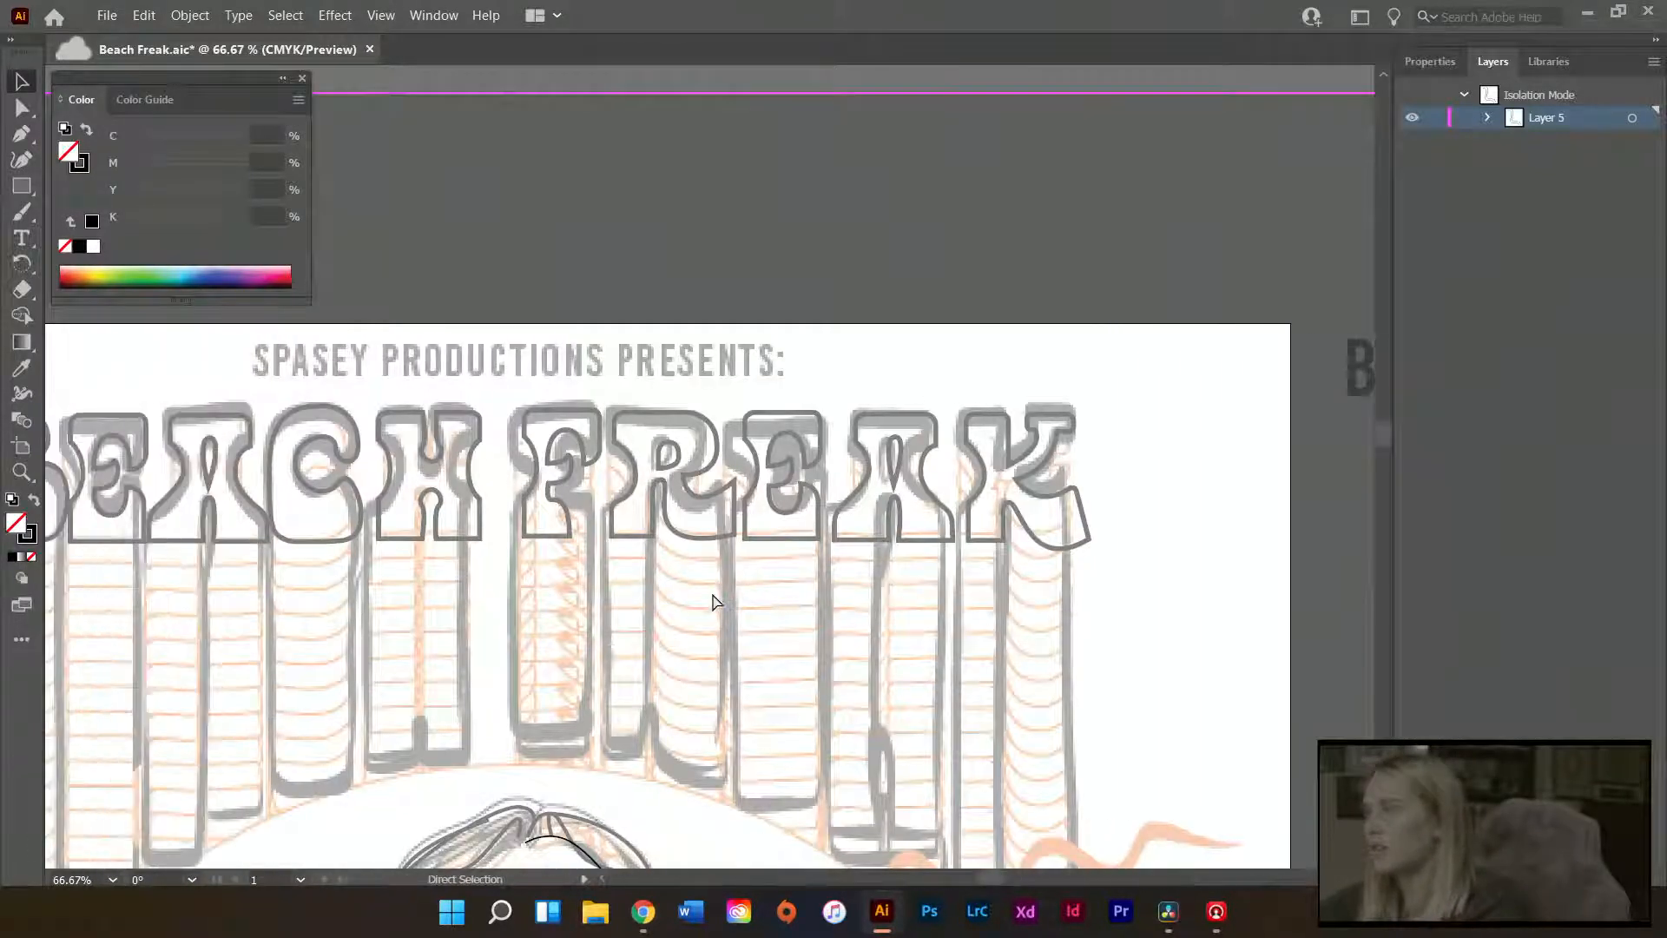
scroll(711, 600, left, 2)
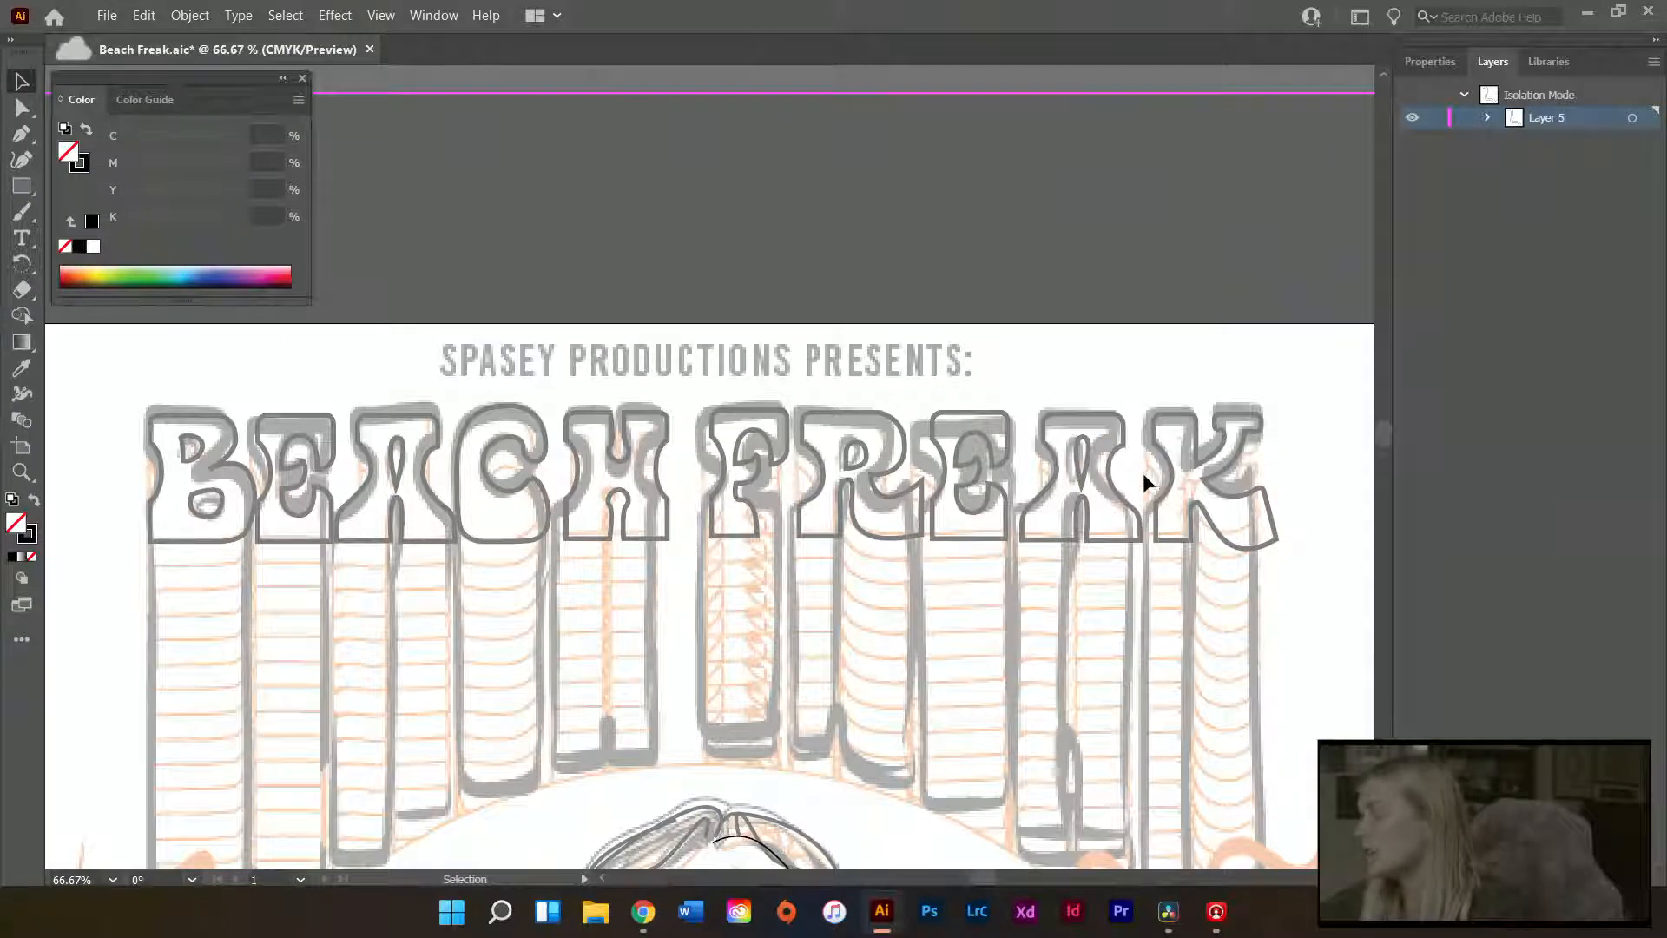
scroll(486, 577, down, 1)
scroll(580, 615, down, 2)
scroll(697, 770, down, 13)
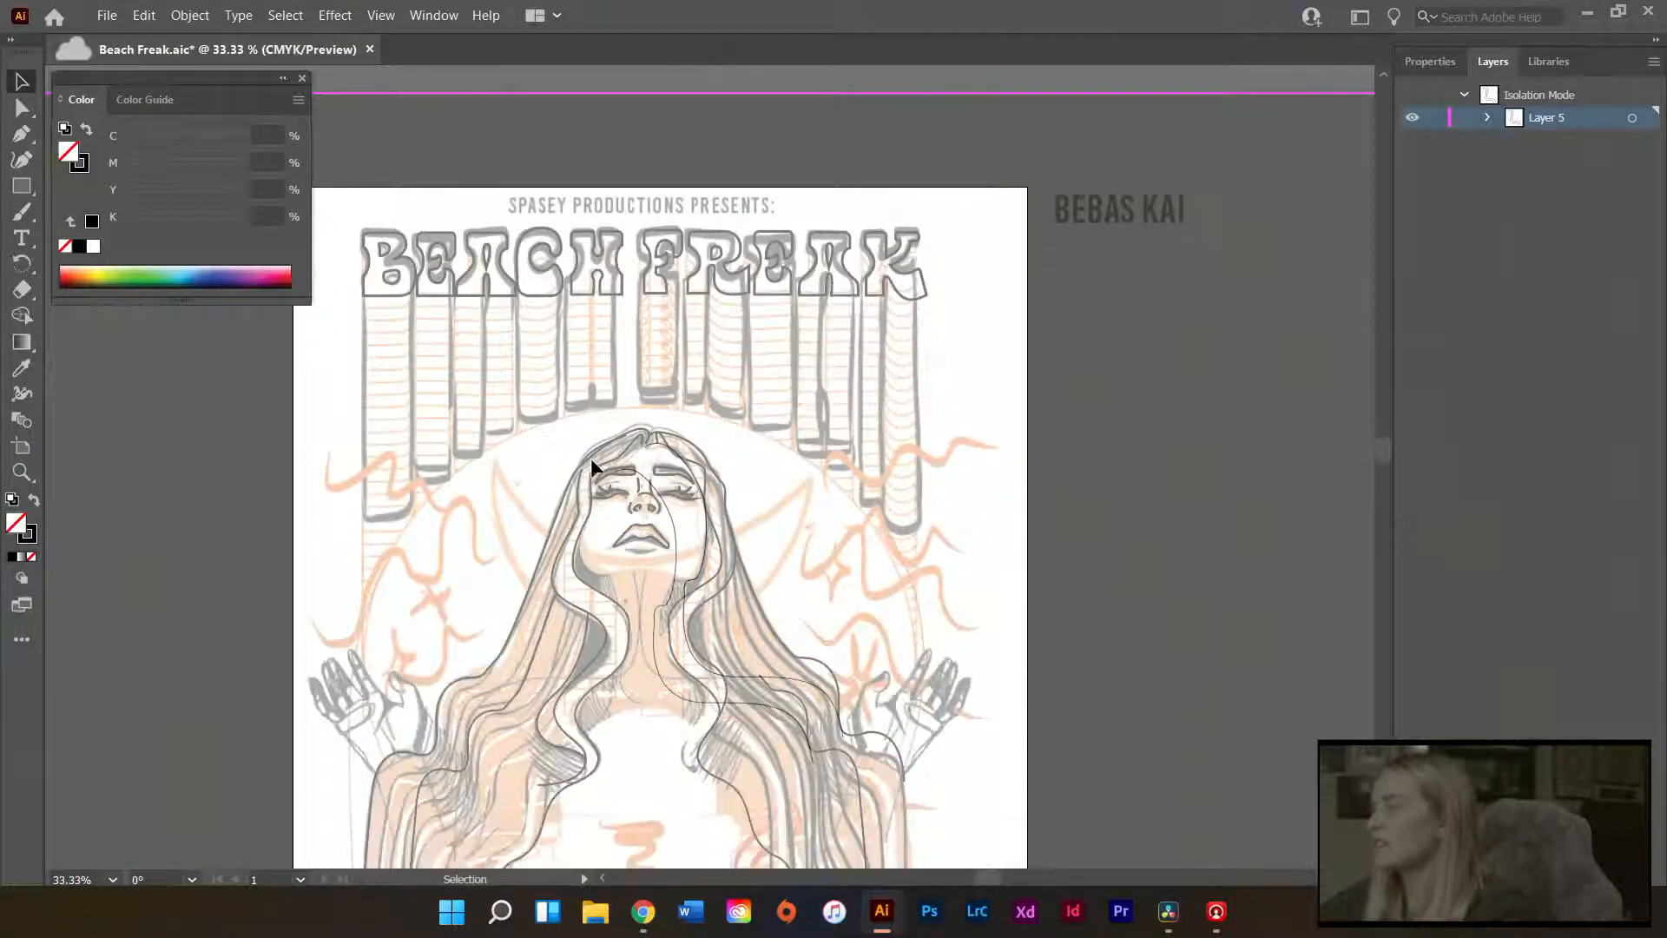
scroll(591, 457, up, 1)
scroll(763, 552, down, 3)
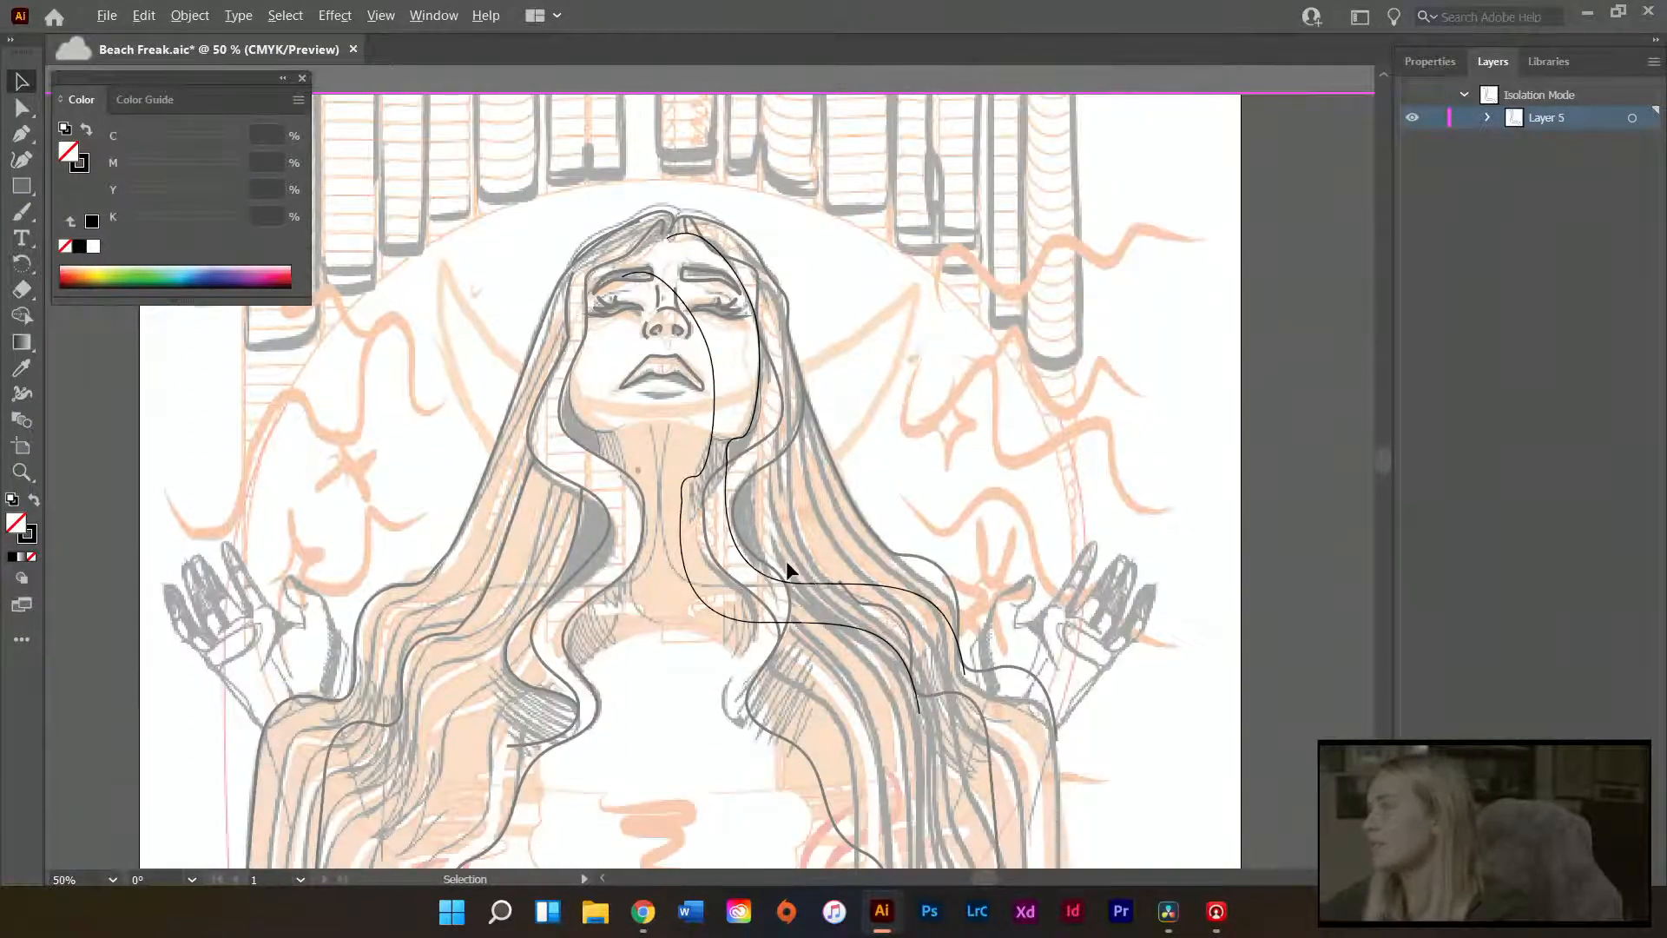
- Move the duplicated outline over to the left side of the face, level with the original
key(alt+v)
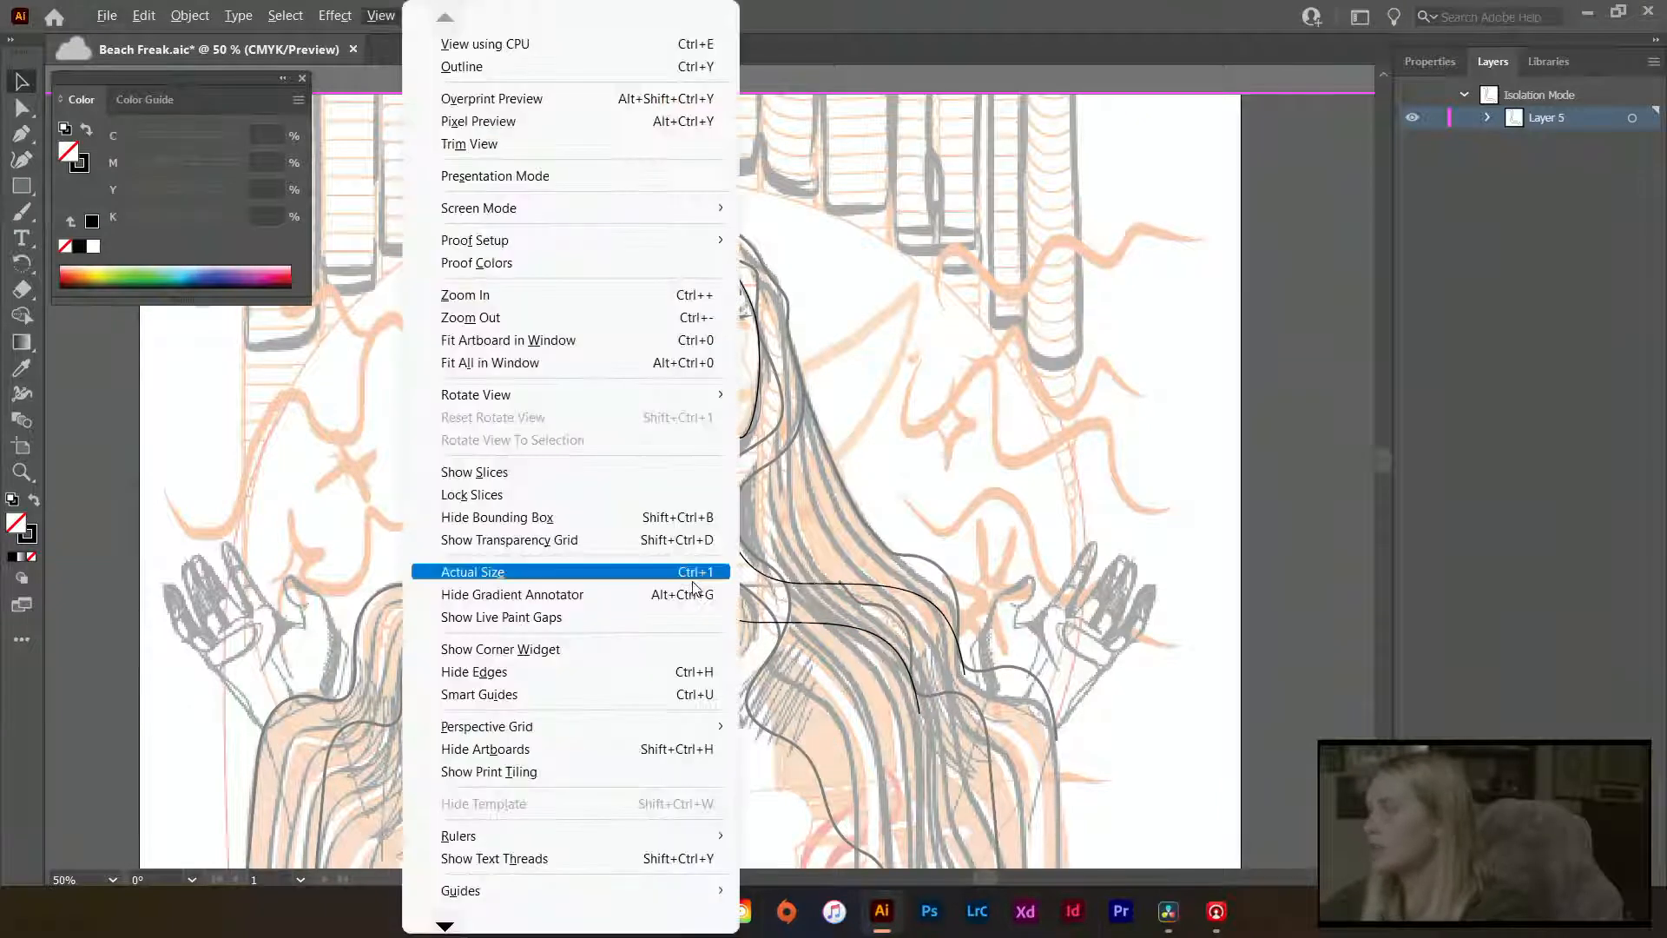
click(806, 634)
drag(743, 623, 630, 581)
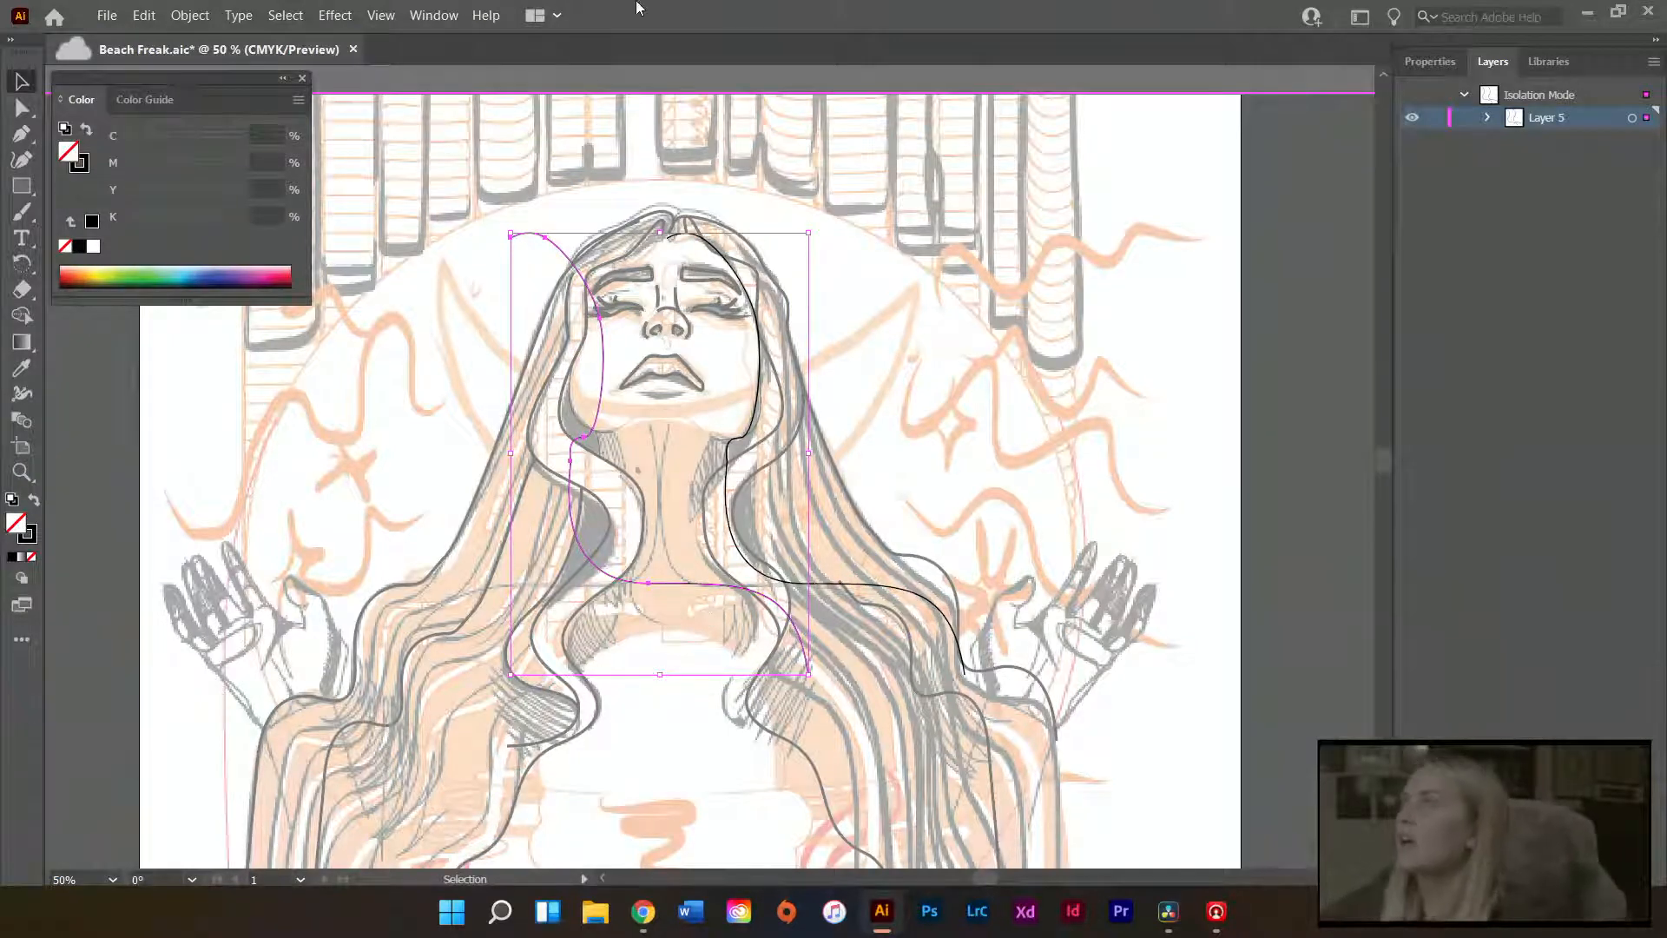
- Reflect the duplicated outline across the vertical axis
click(193, 15)
mouse_move(330, 39)
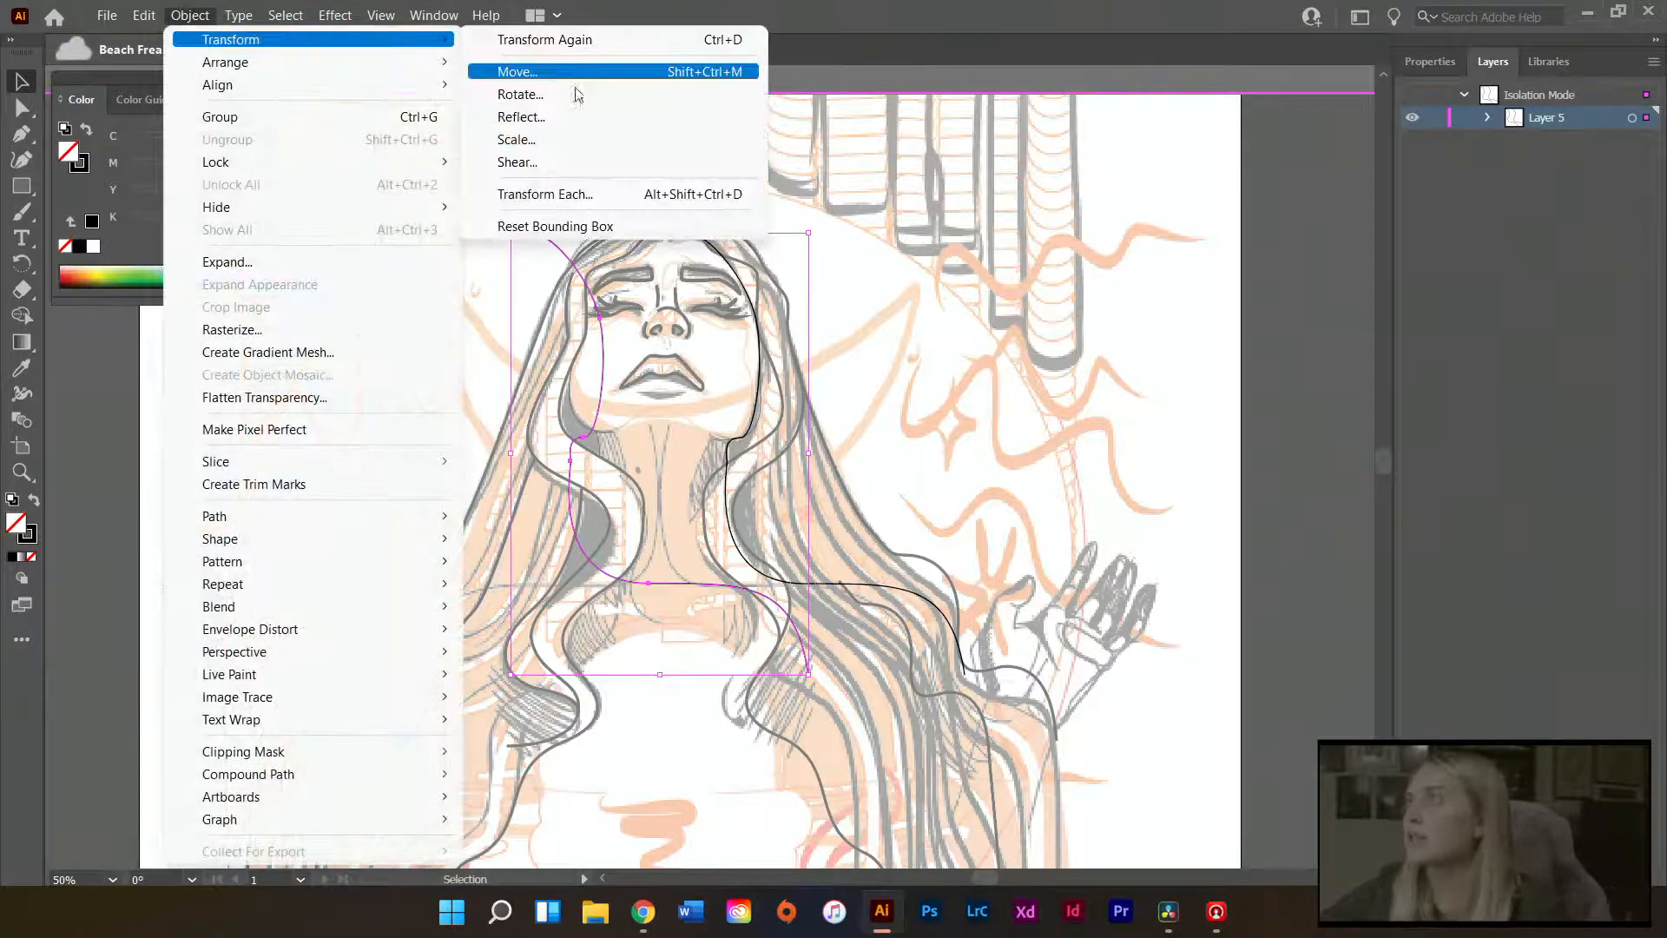
click(567, 117)
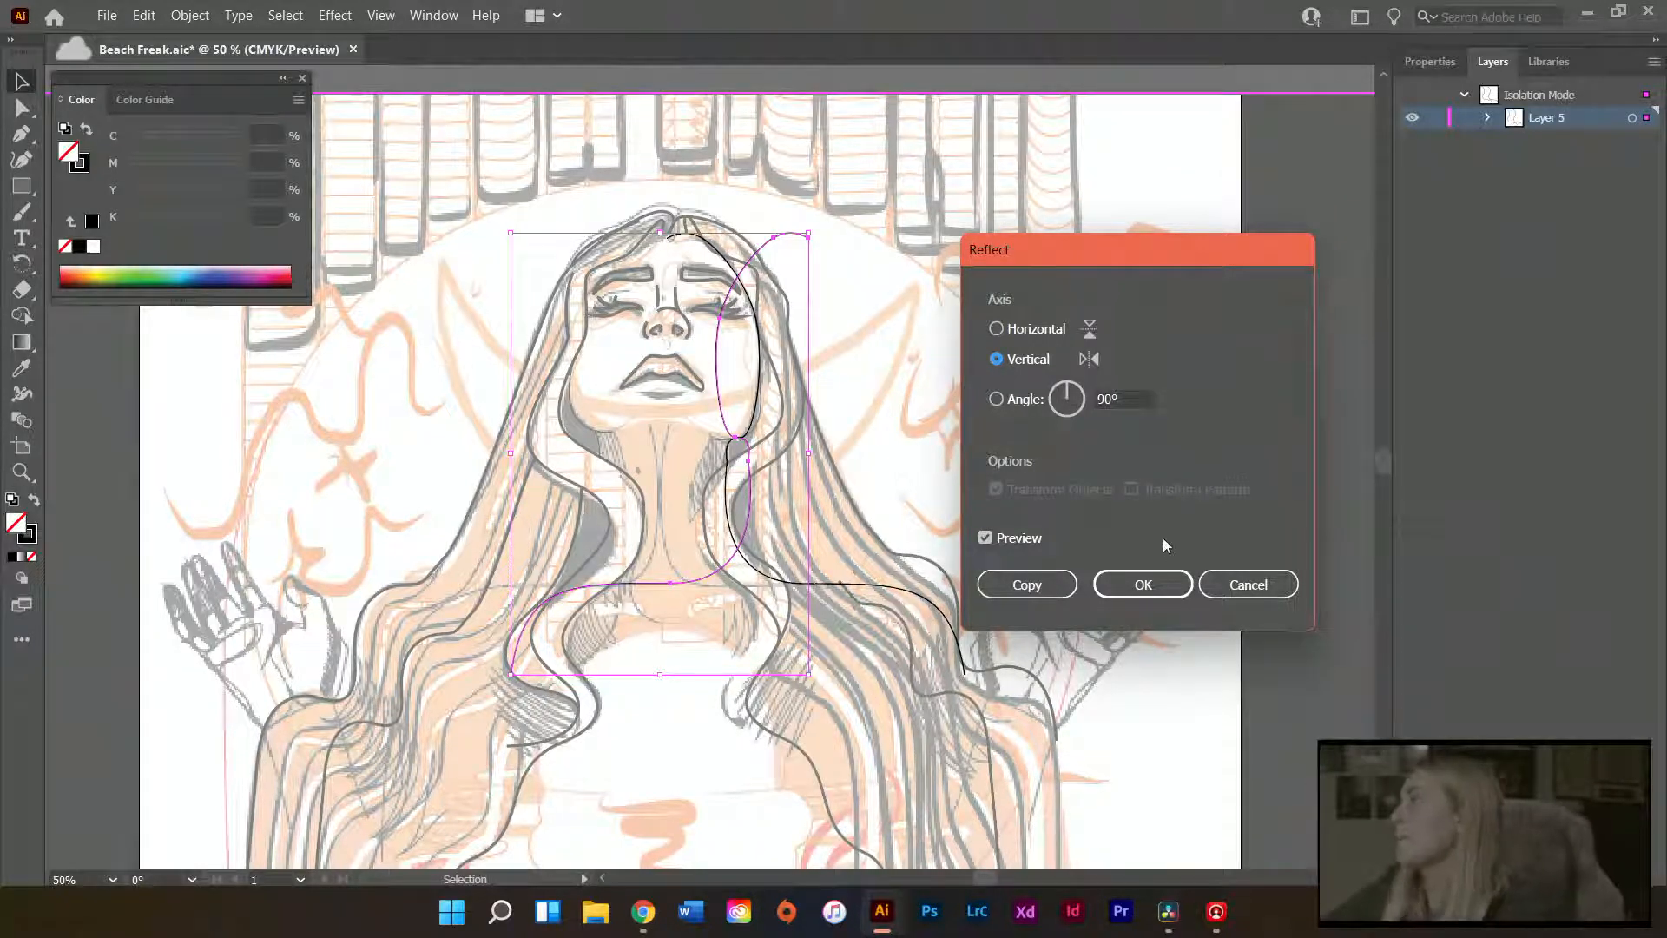
click(1033, 330)
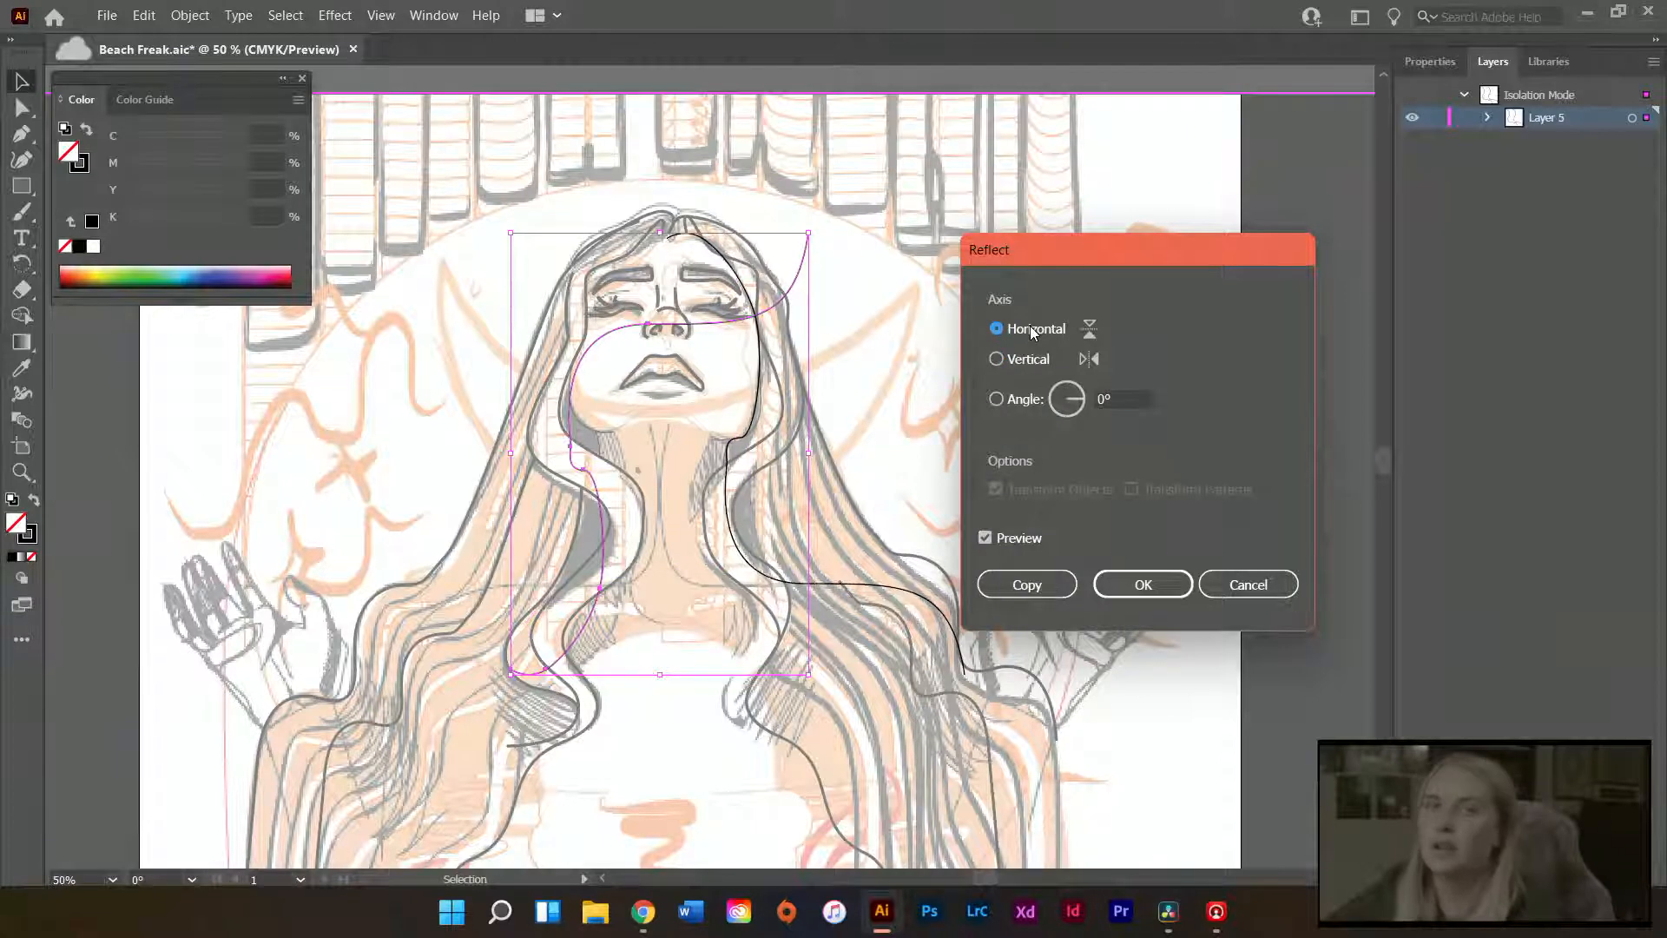
click(1013, 363)
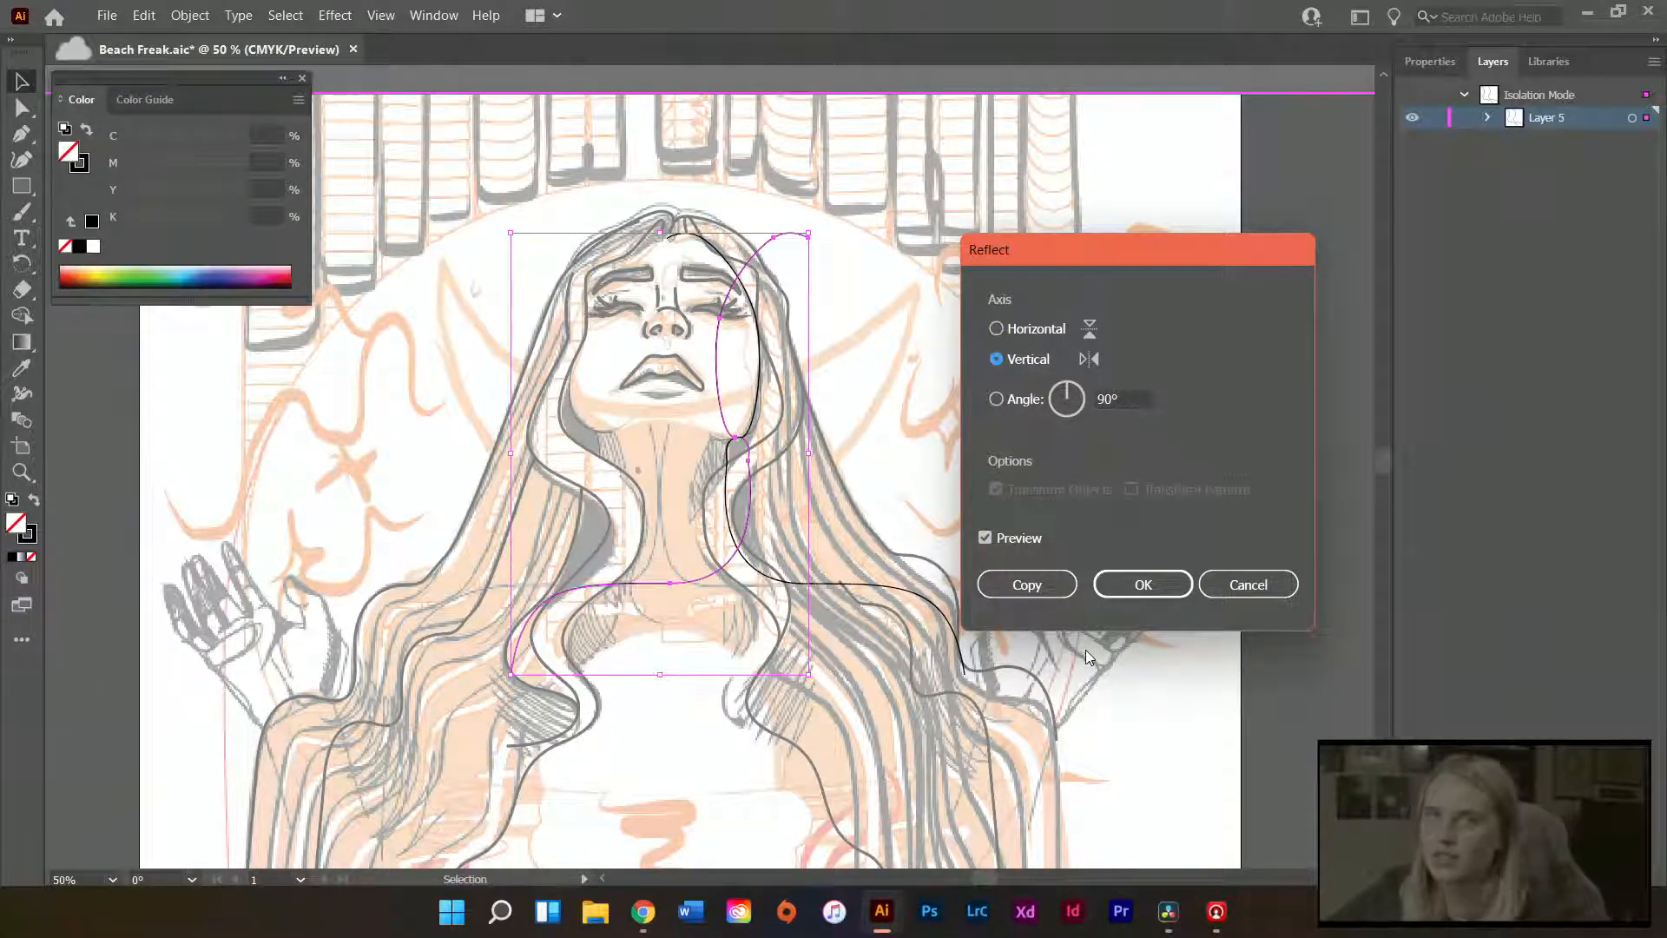
click(1101, 590)
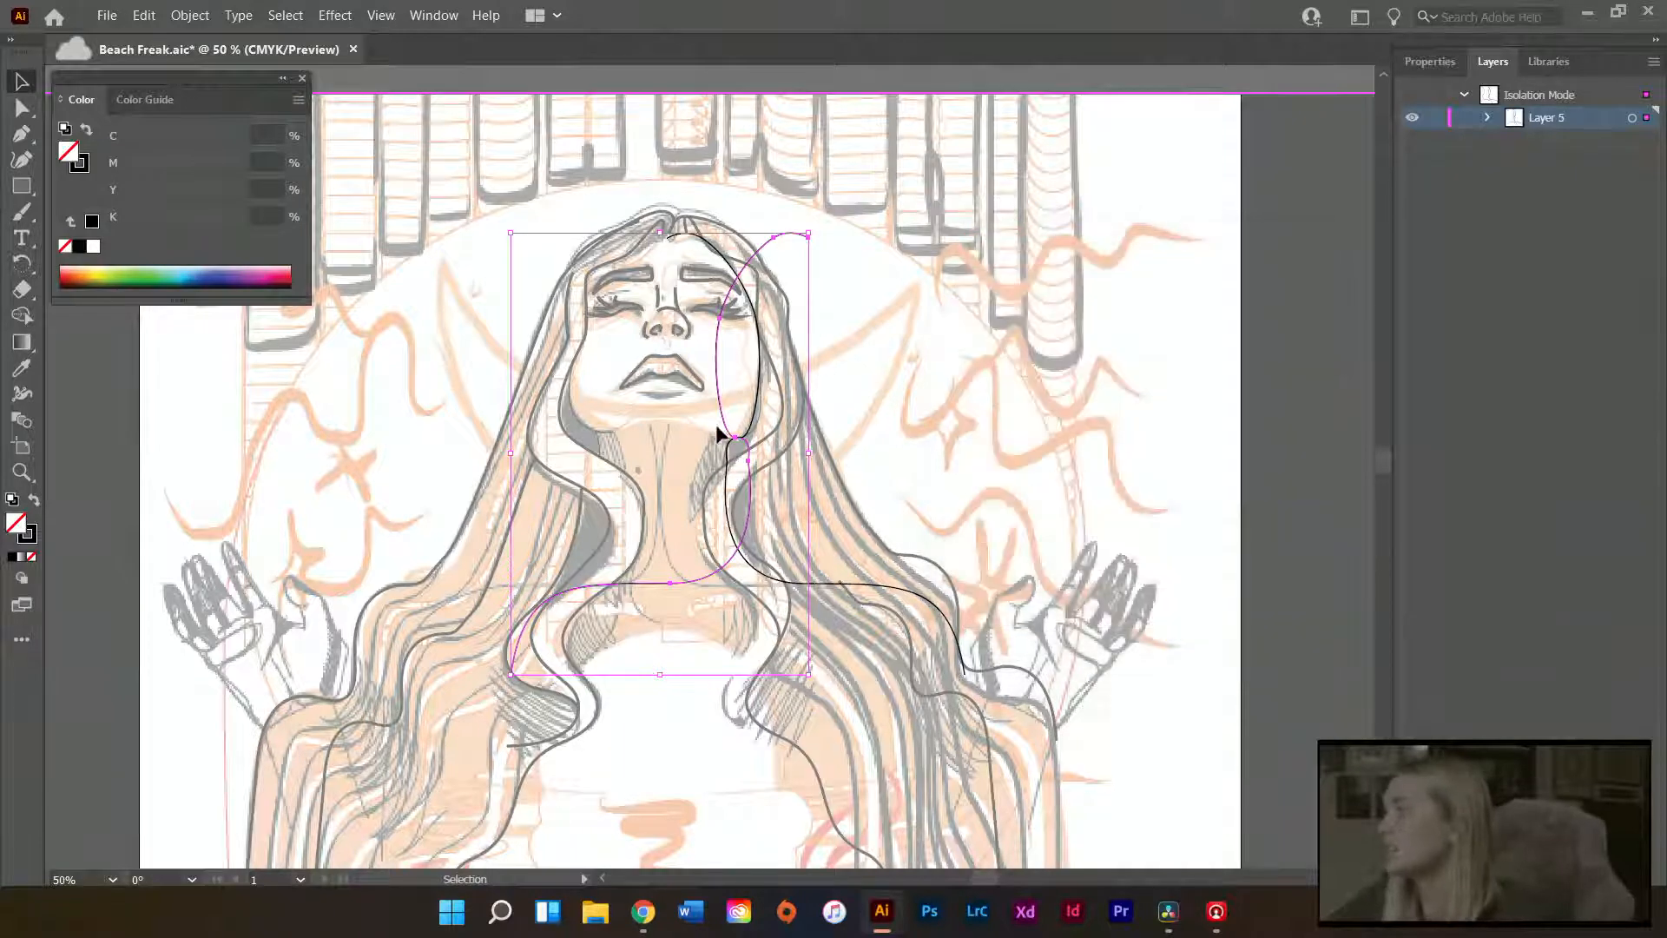
- Move the mirrored outline to the left half of the face and shoulders, meeting the original at the hair parting, and deselect it
click(669, 406)
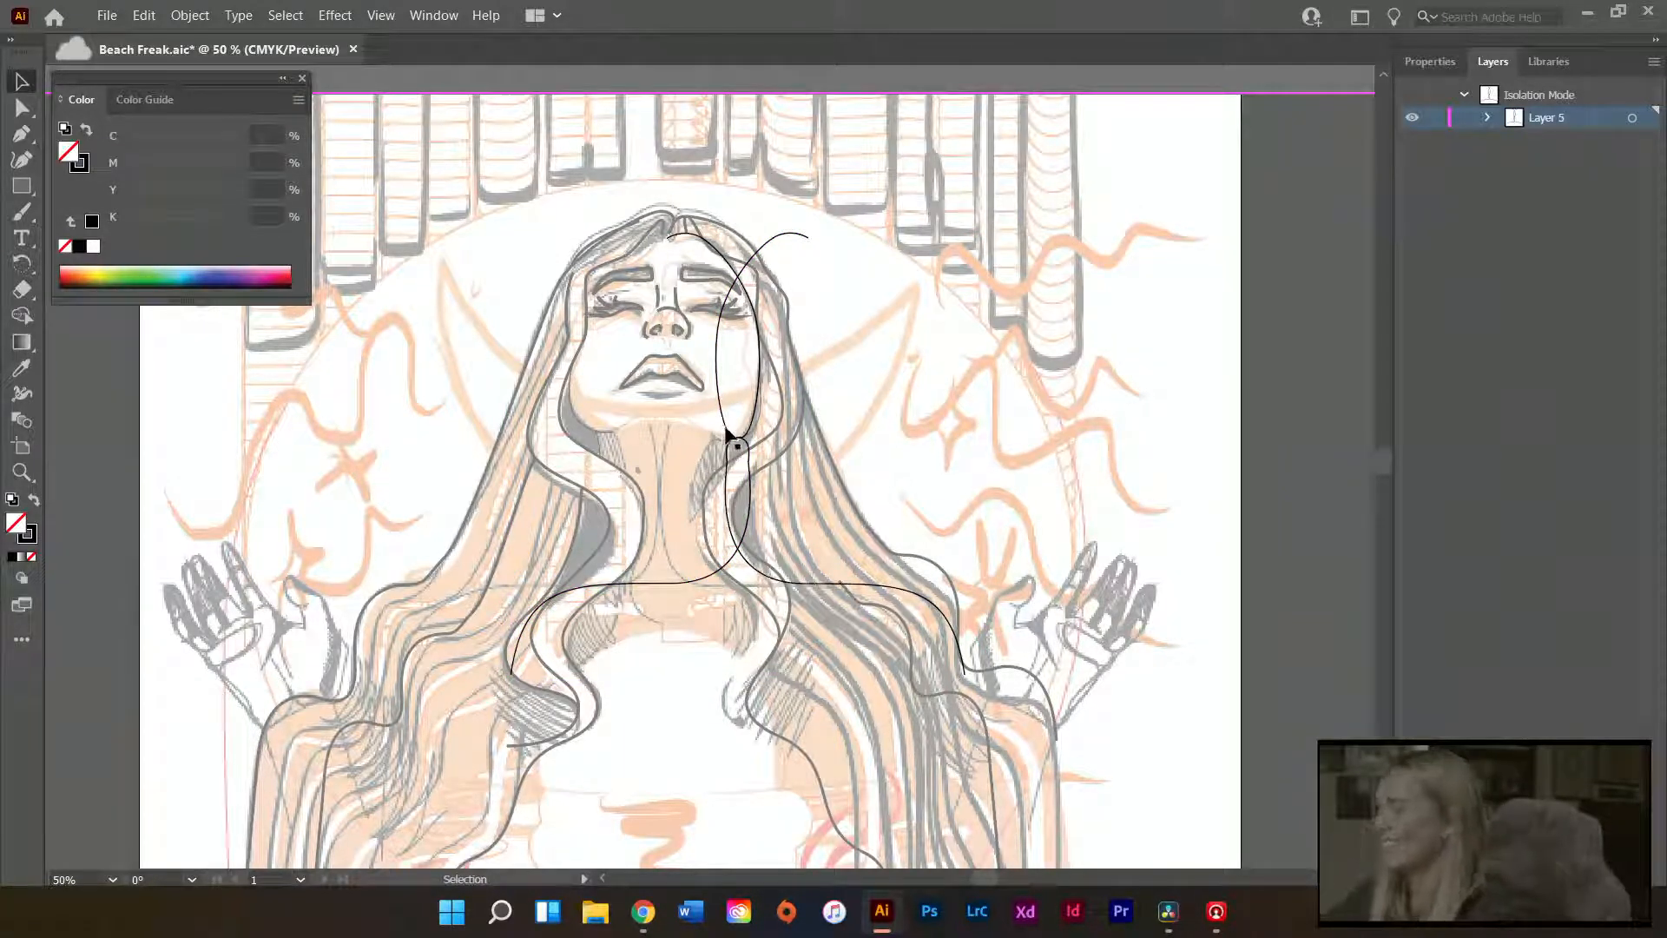
drag(727, 430, 587, 432)
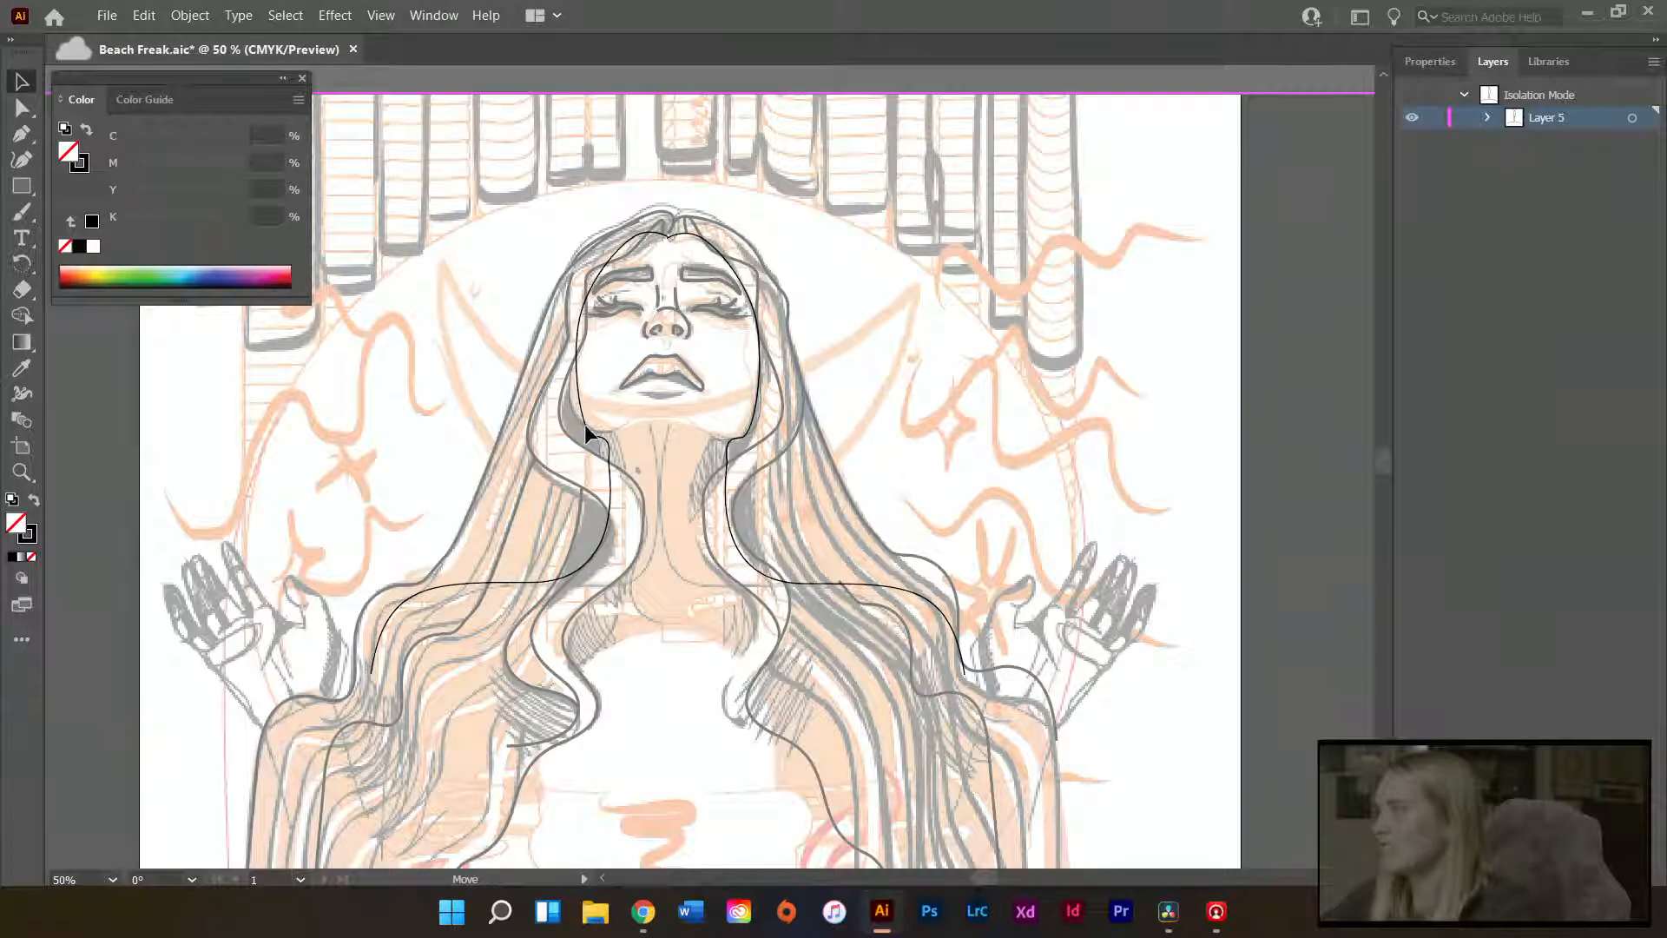
click(1008, 389)
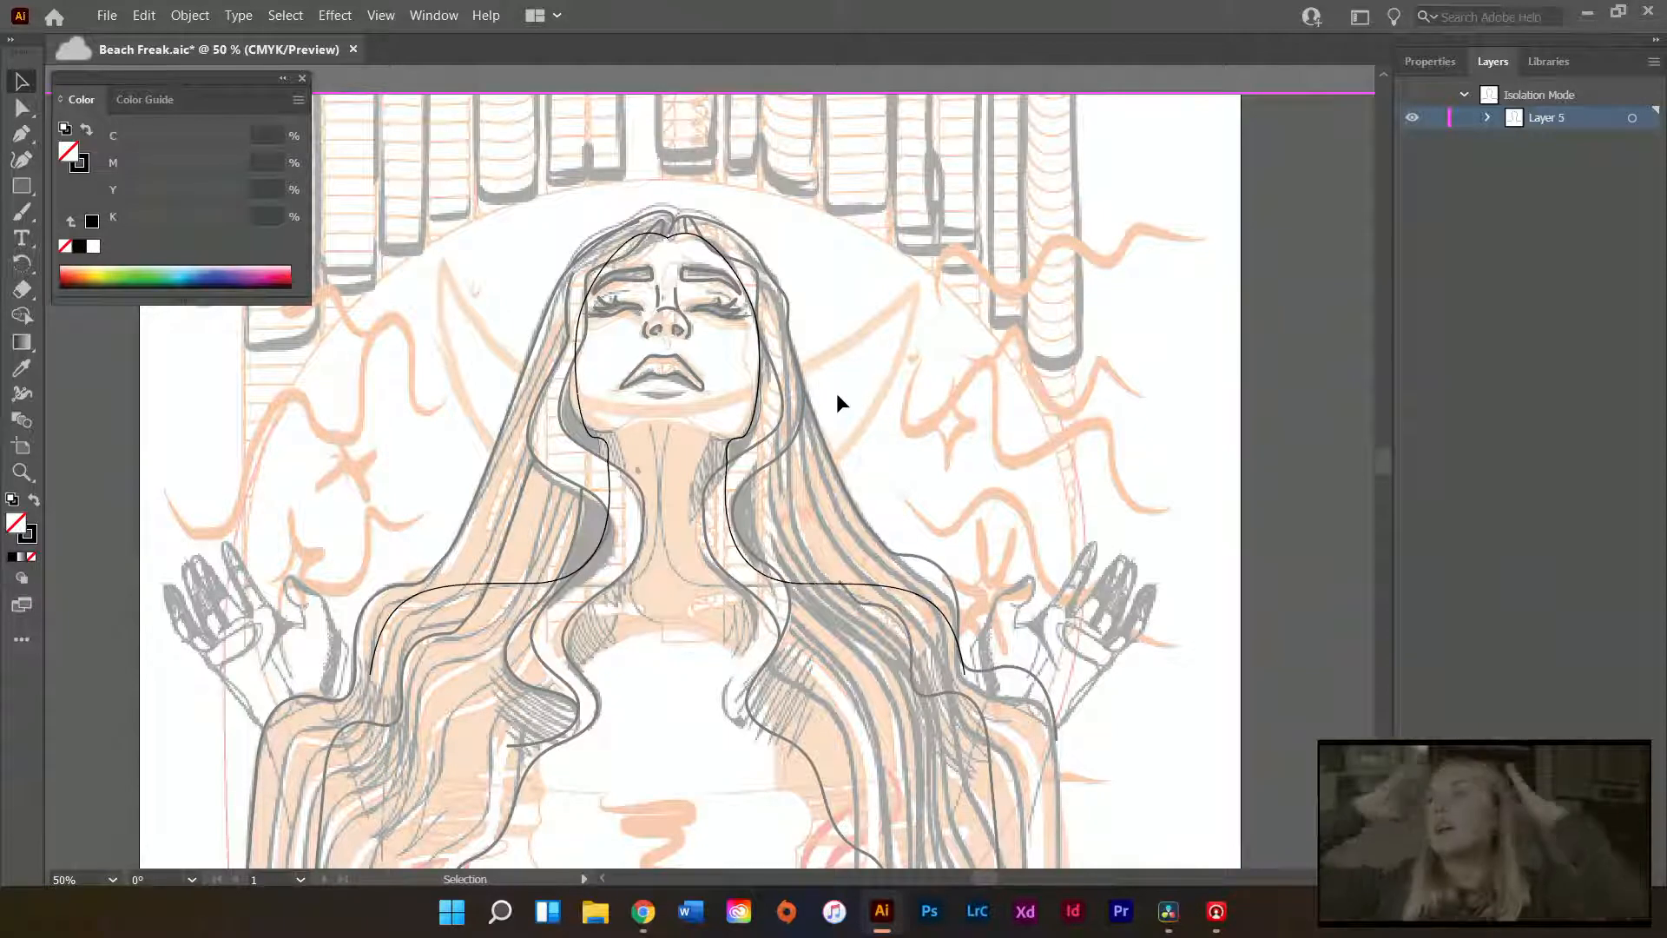
- Exit Layer 5's isolation and check the mirrored body outline together with the Face and Hair layers
scroll(786, 448, down, 3)
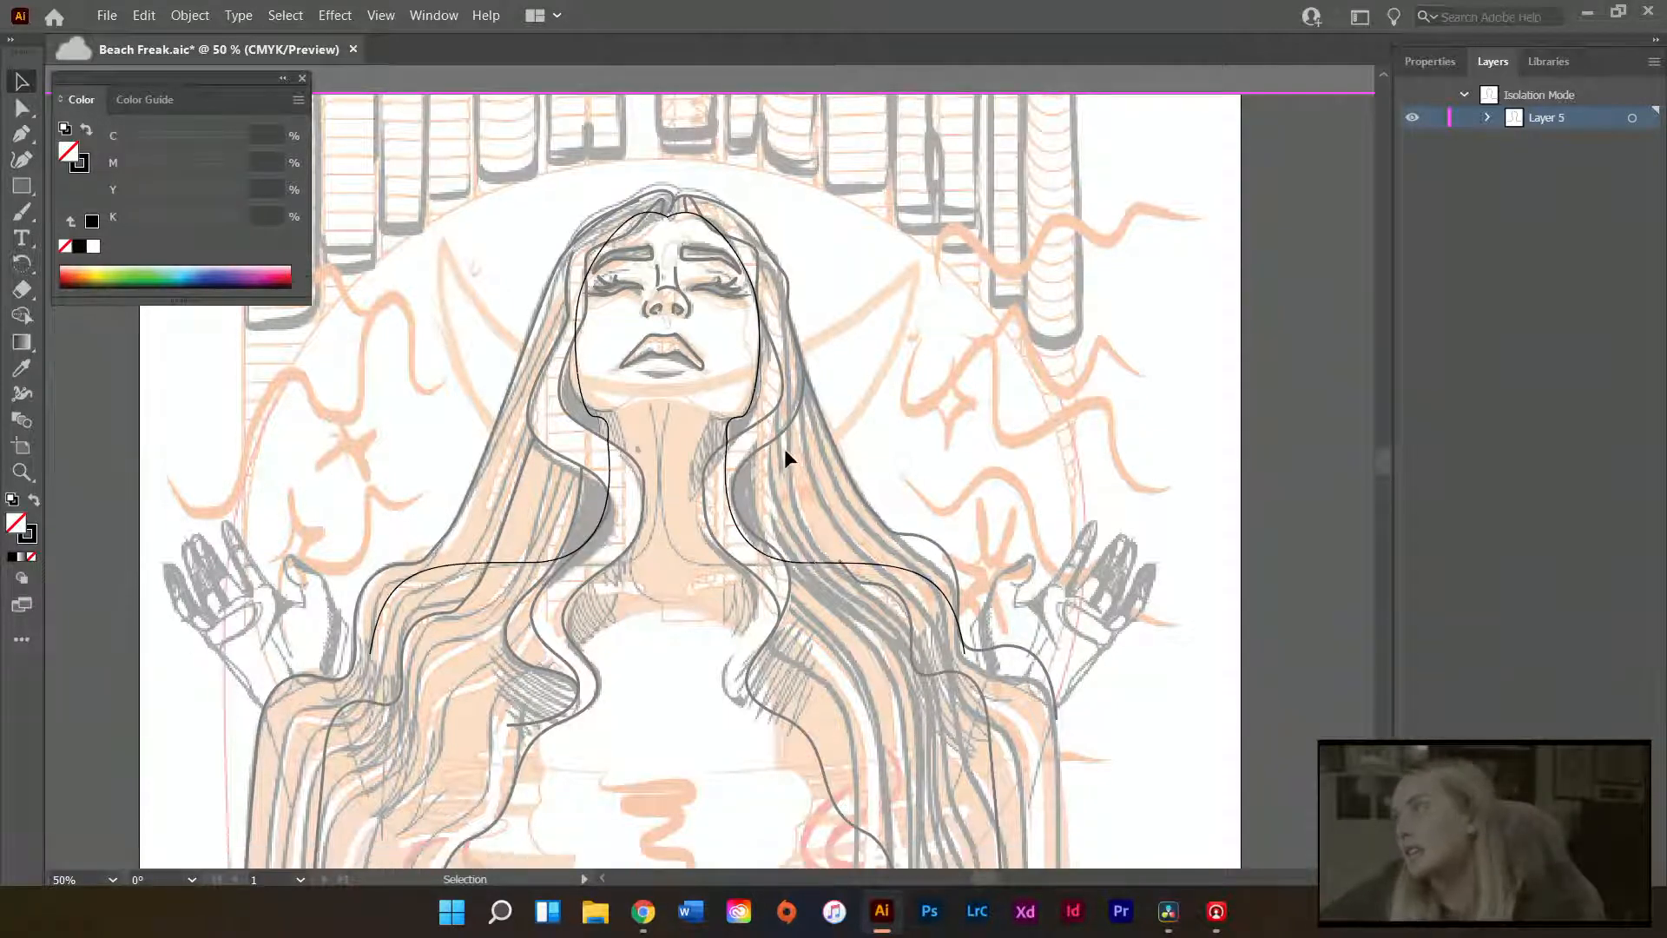
scroll(695, 249, down, 1)
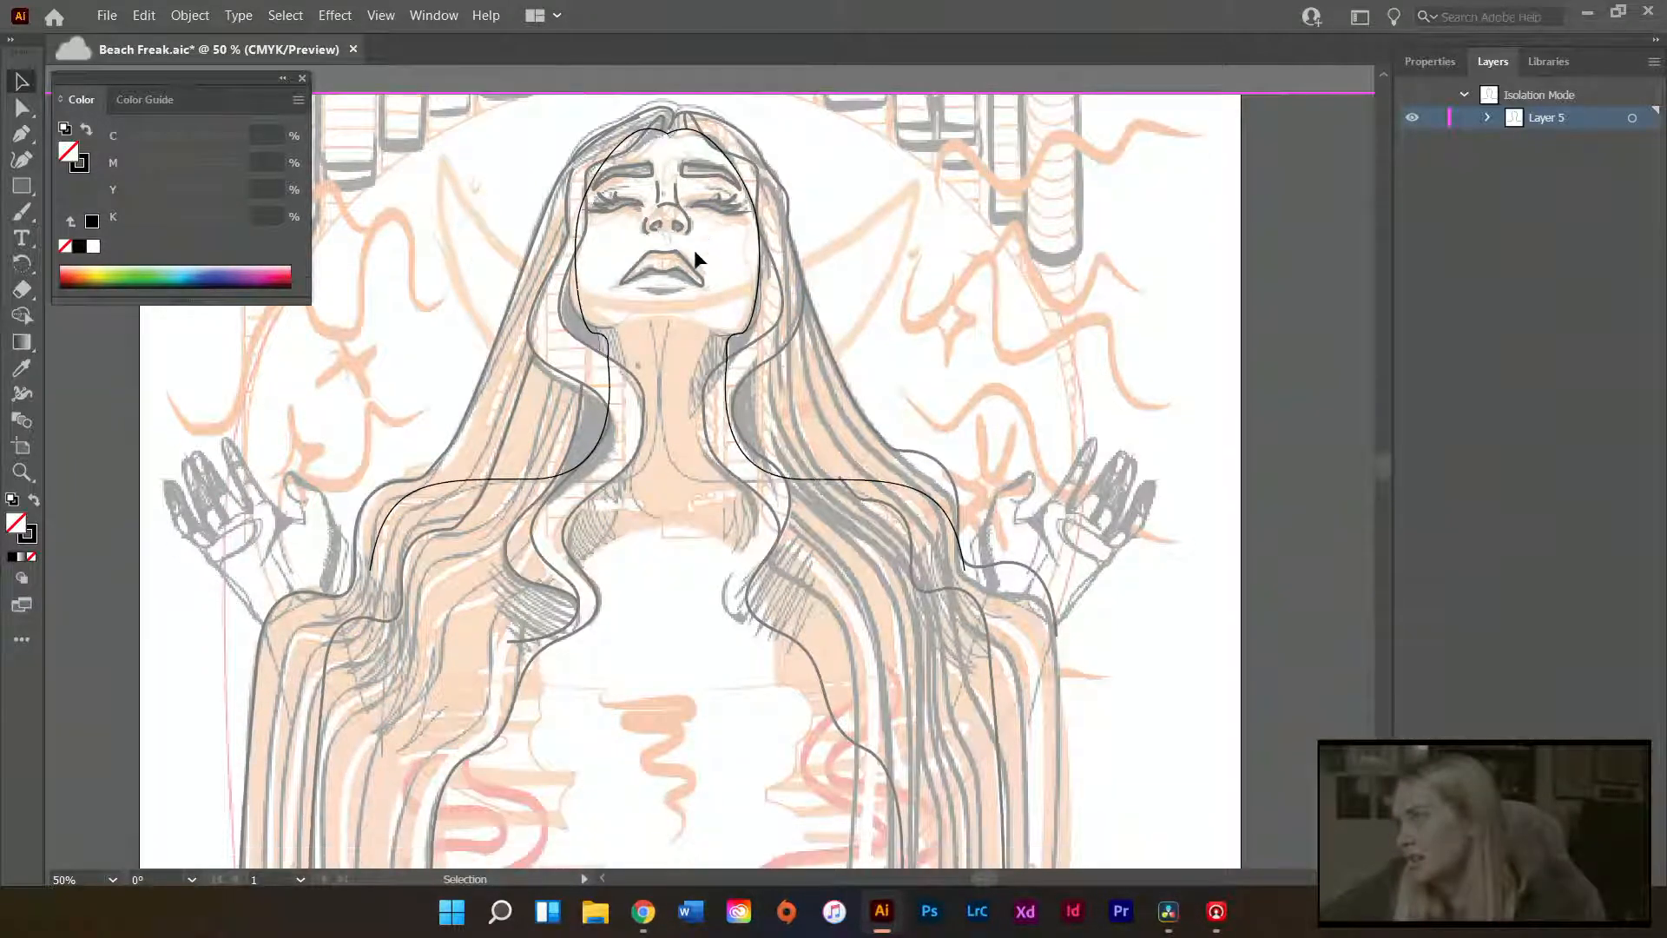
scroll(497, 662, down, 1)
scroll(528, 621, left, 2)
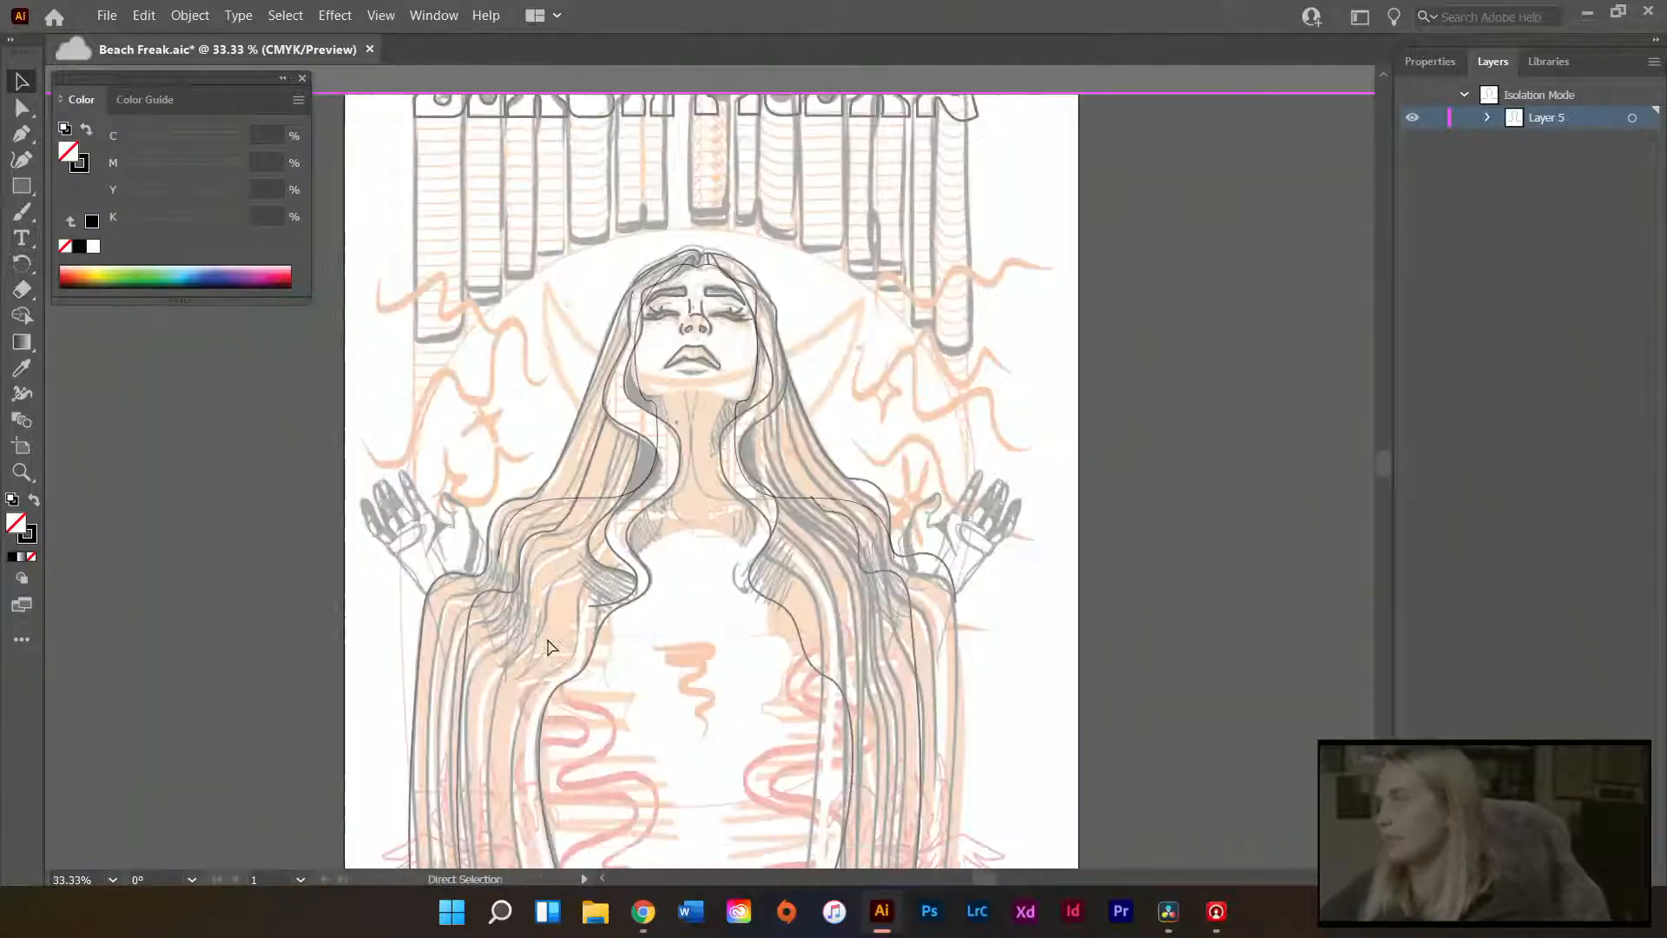
double_click(847, 435)
scroll(778, 460, up, 1)
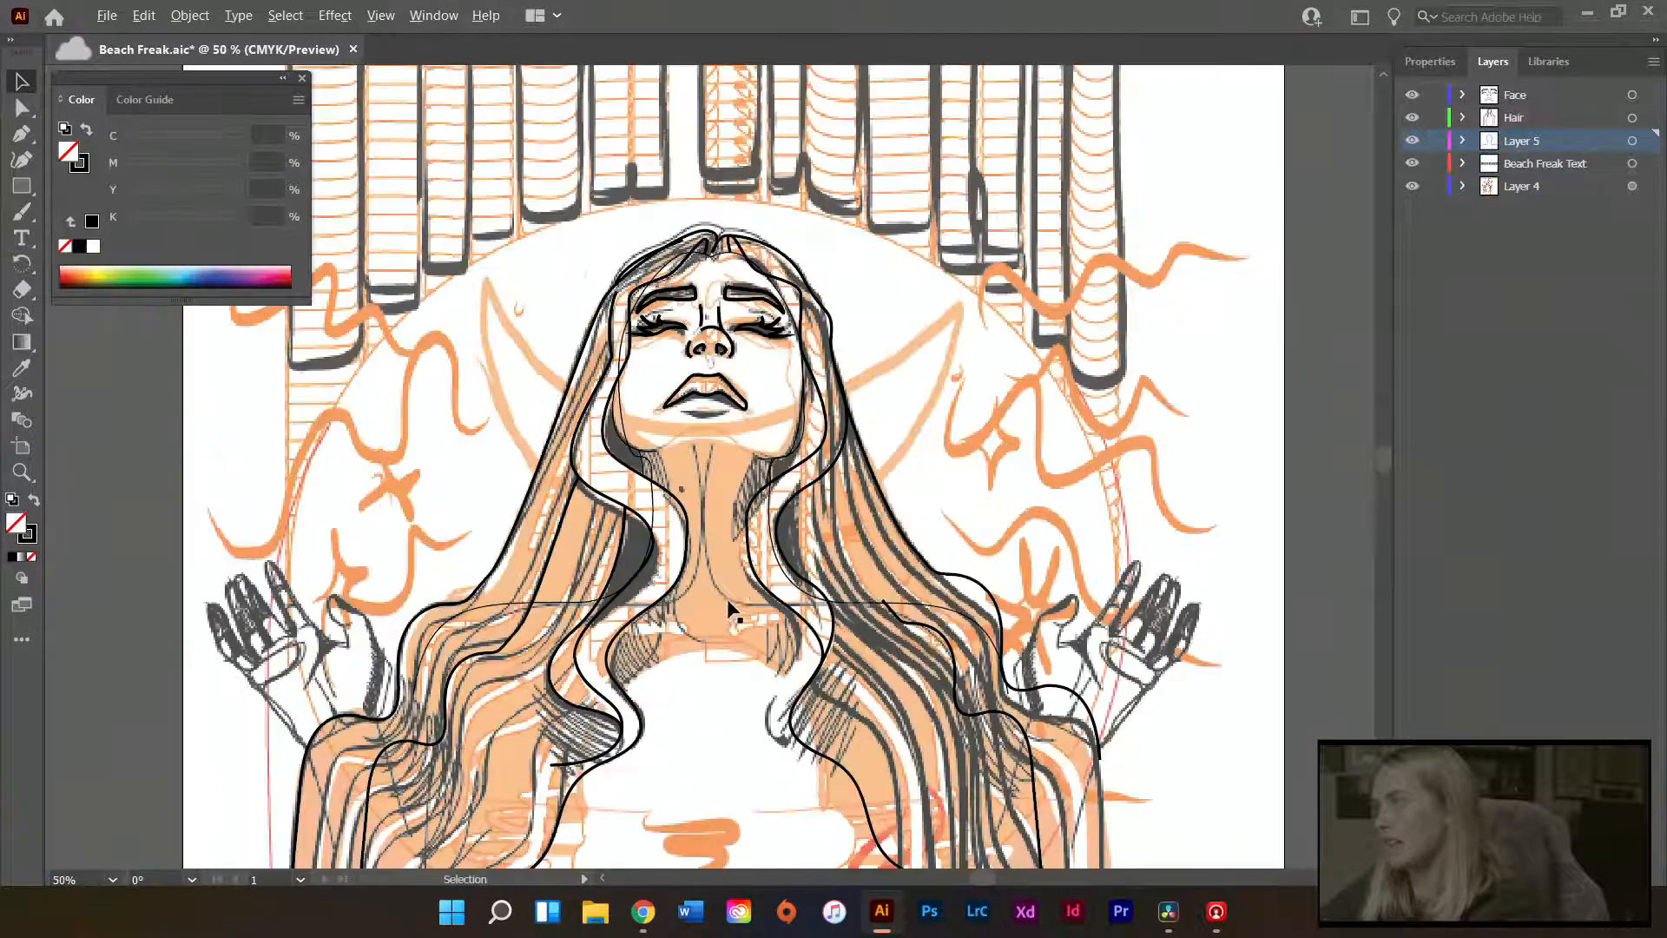
scroll(743, 585, up, 2)
scroll(738, 643, down, 1)
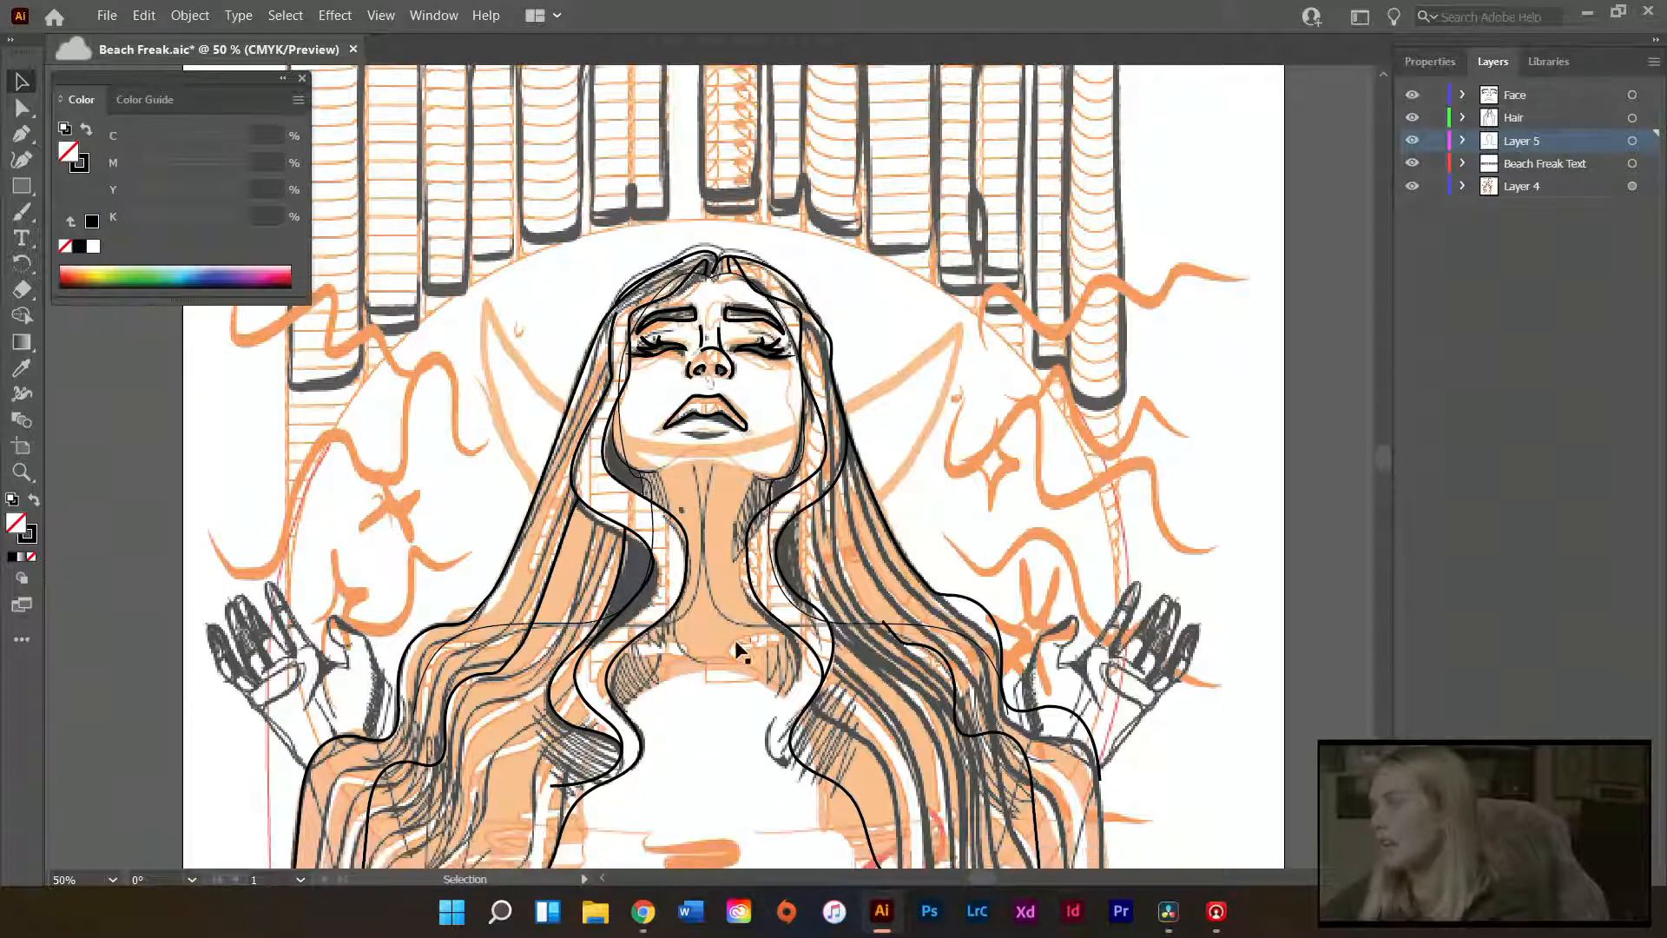
- Select the Hair layer's artwork and isolate that layer for editing
scroll(739, 643, up, 1)
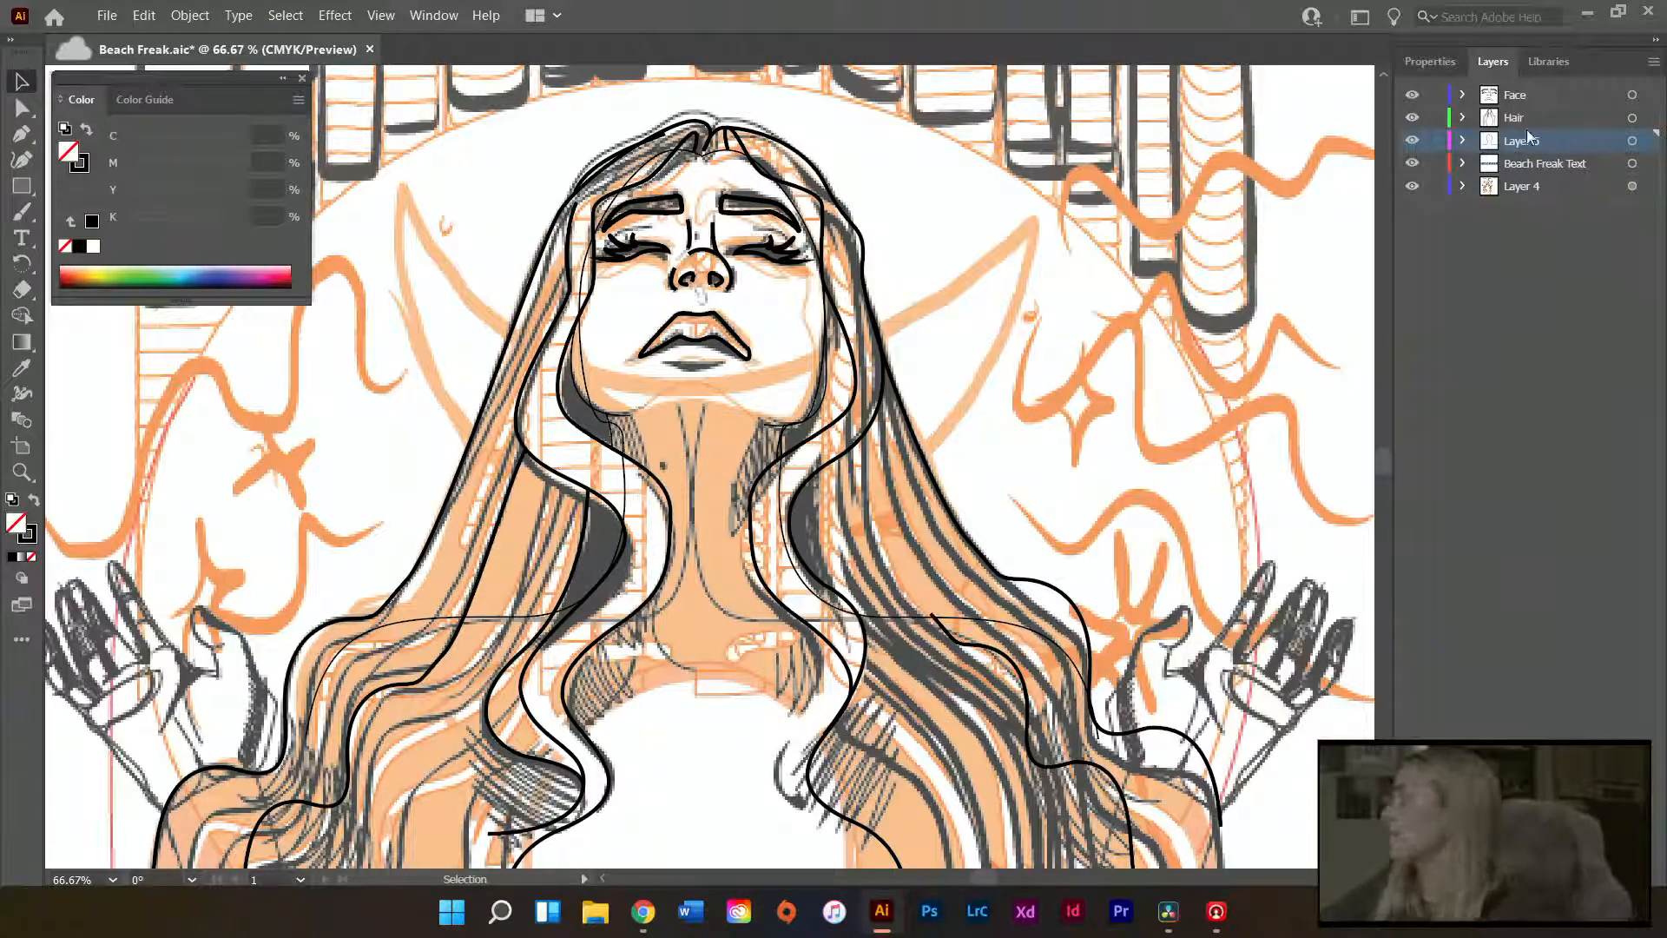
click(1634, 118)
click(1654, 62)
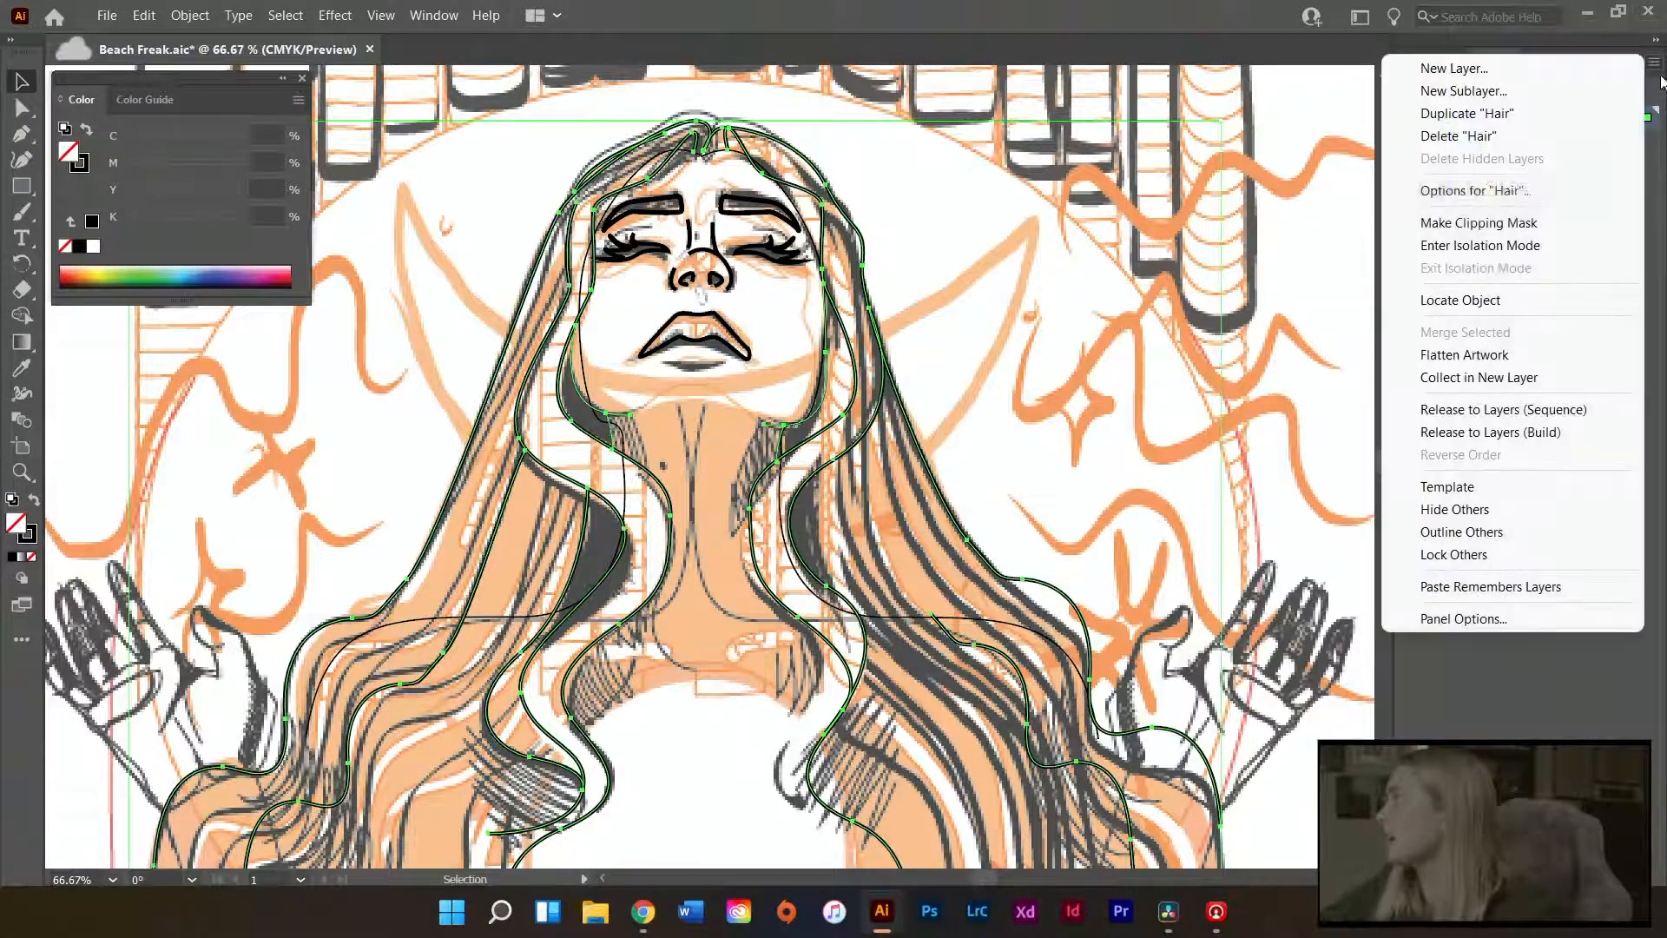
click(1598, 245)
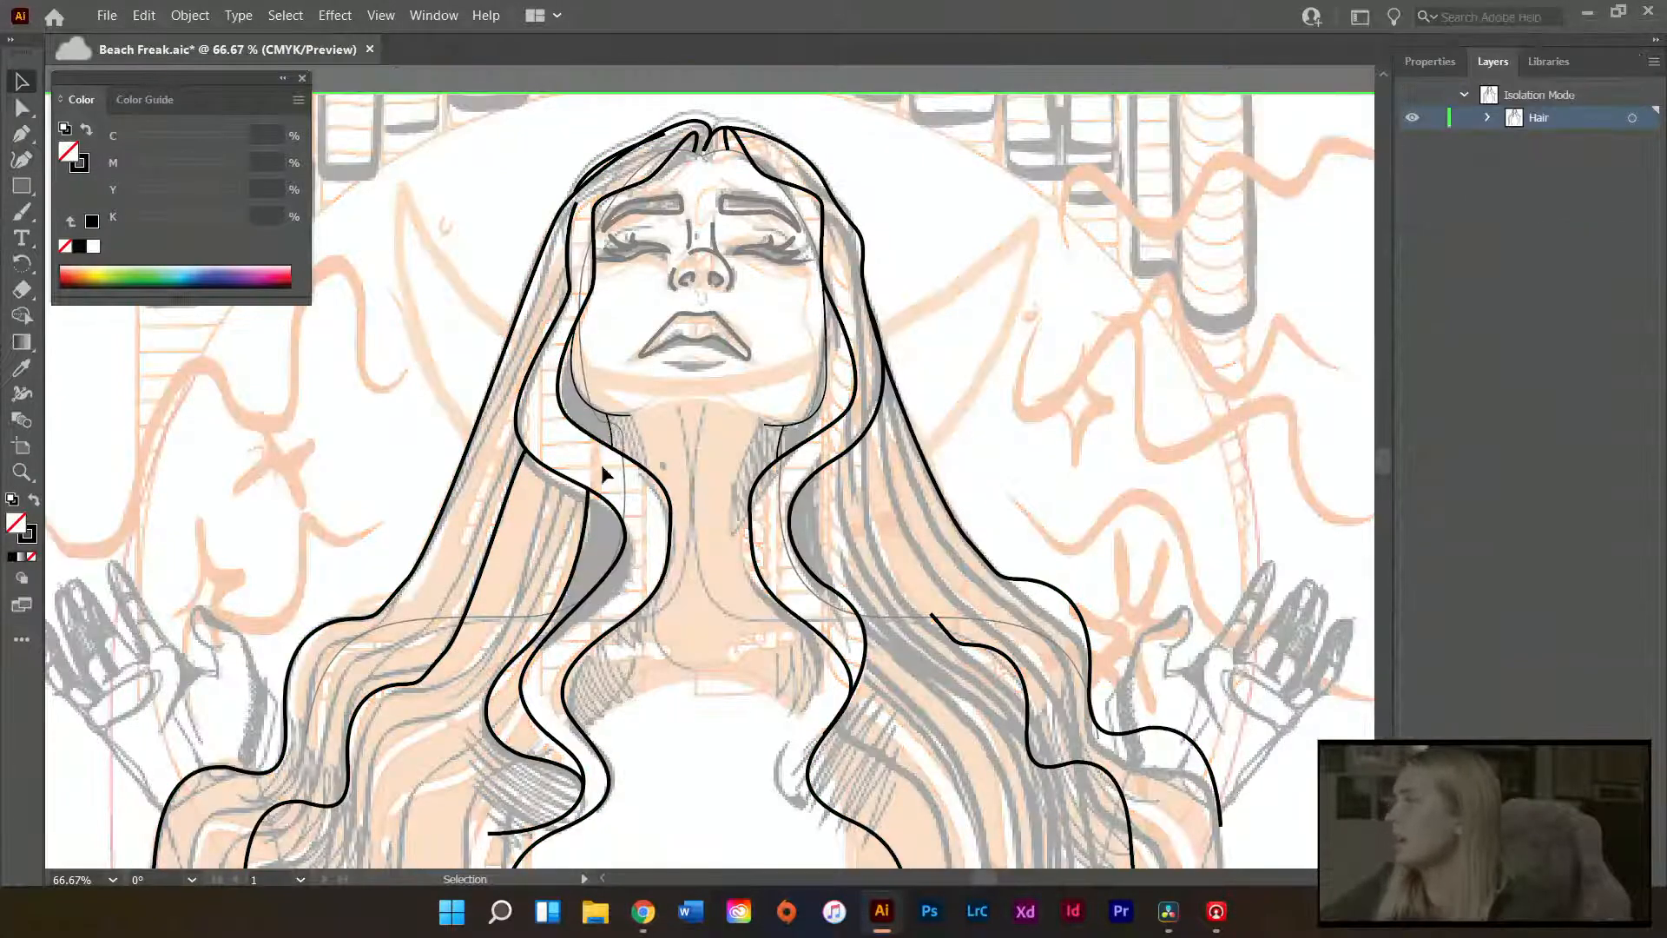
- Lower the peak of the inner hair strand right of the parting and extend the parting line down to the hairline
scroll(788, 584, down, 2)
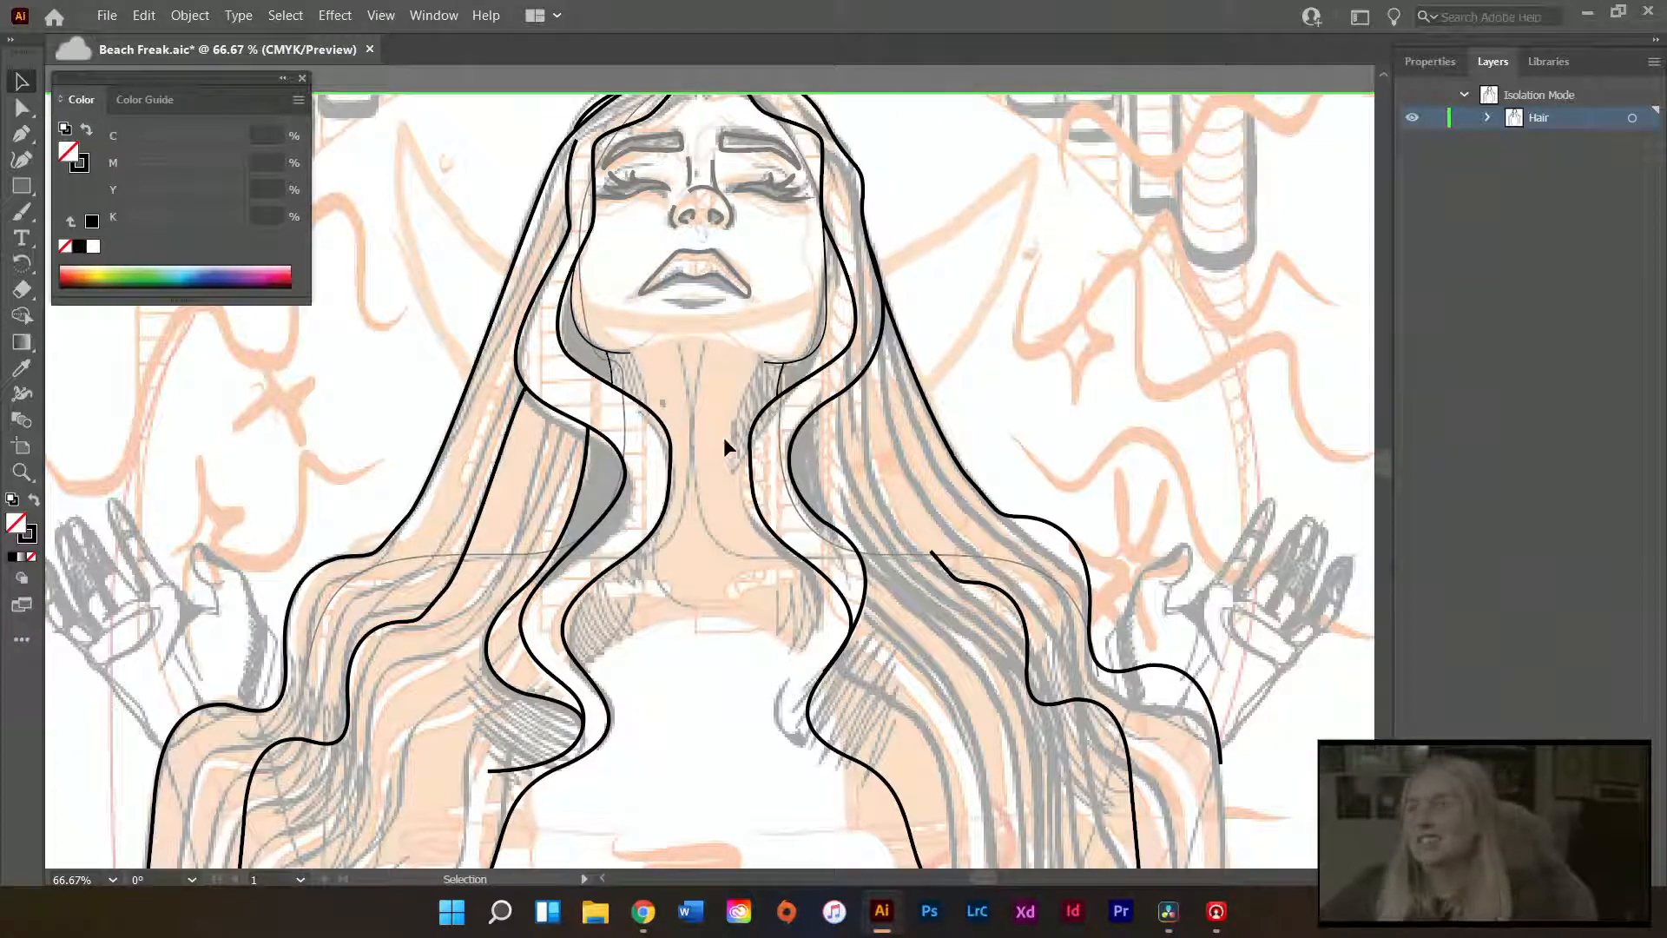
scroll(611, 645, up, 2)
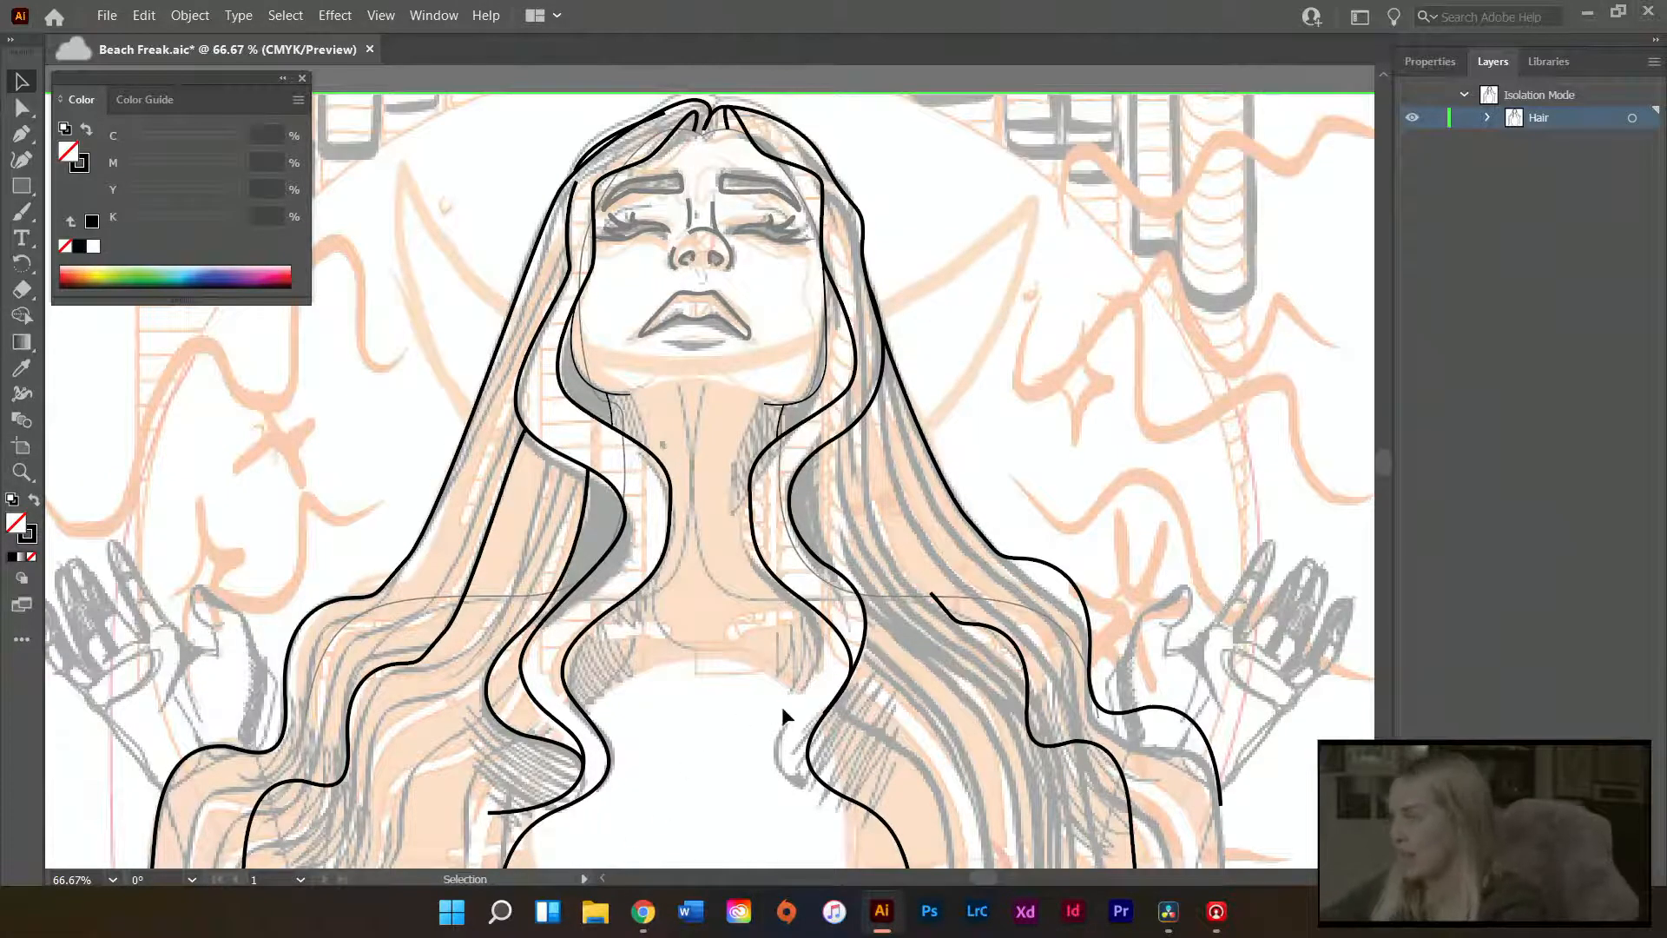
scroll(799, 707, down, 2)
scroll(827, 699, up, 3)
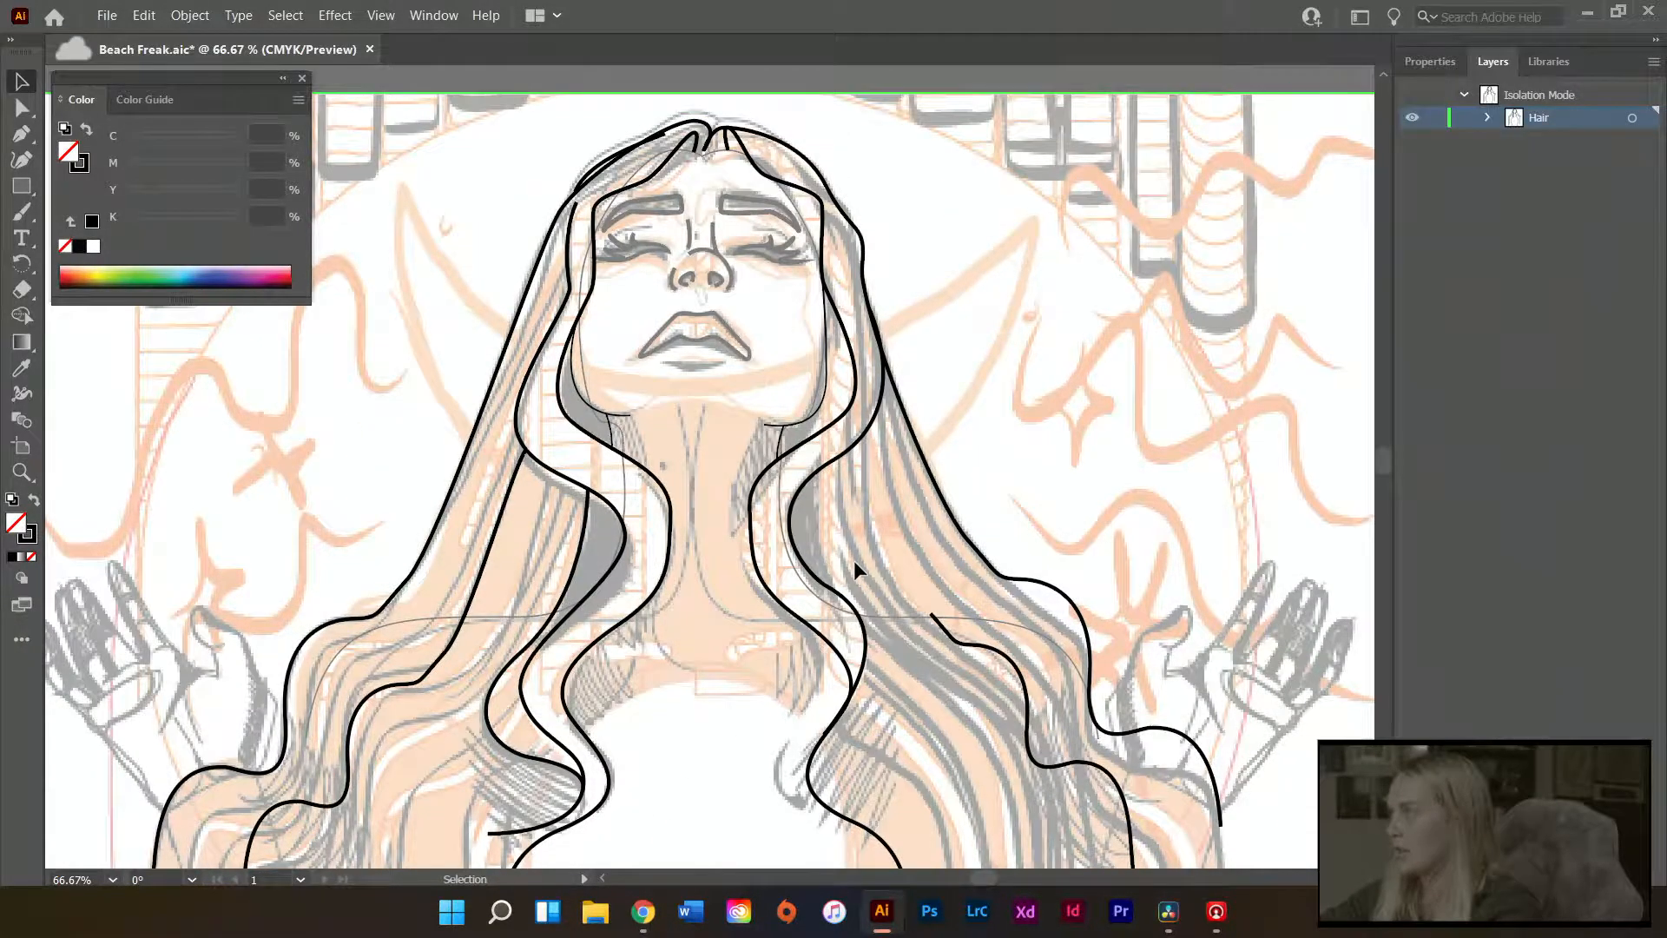
scroll(696, 224, up, 2)
scroll(638, 451, up, 2)
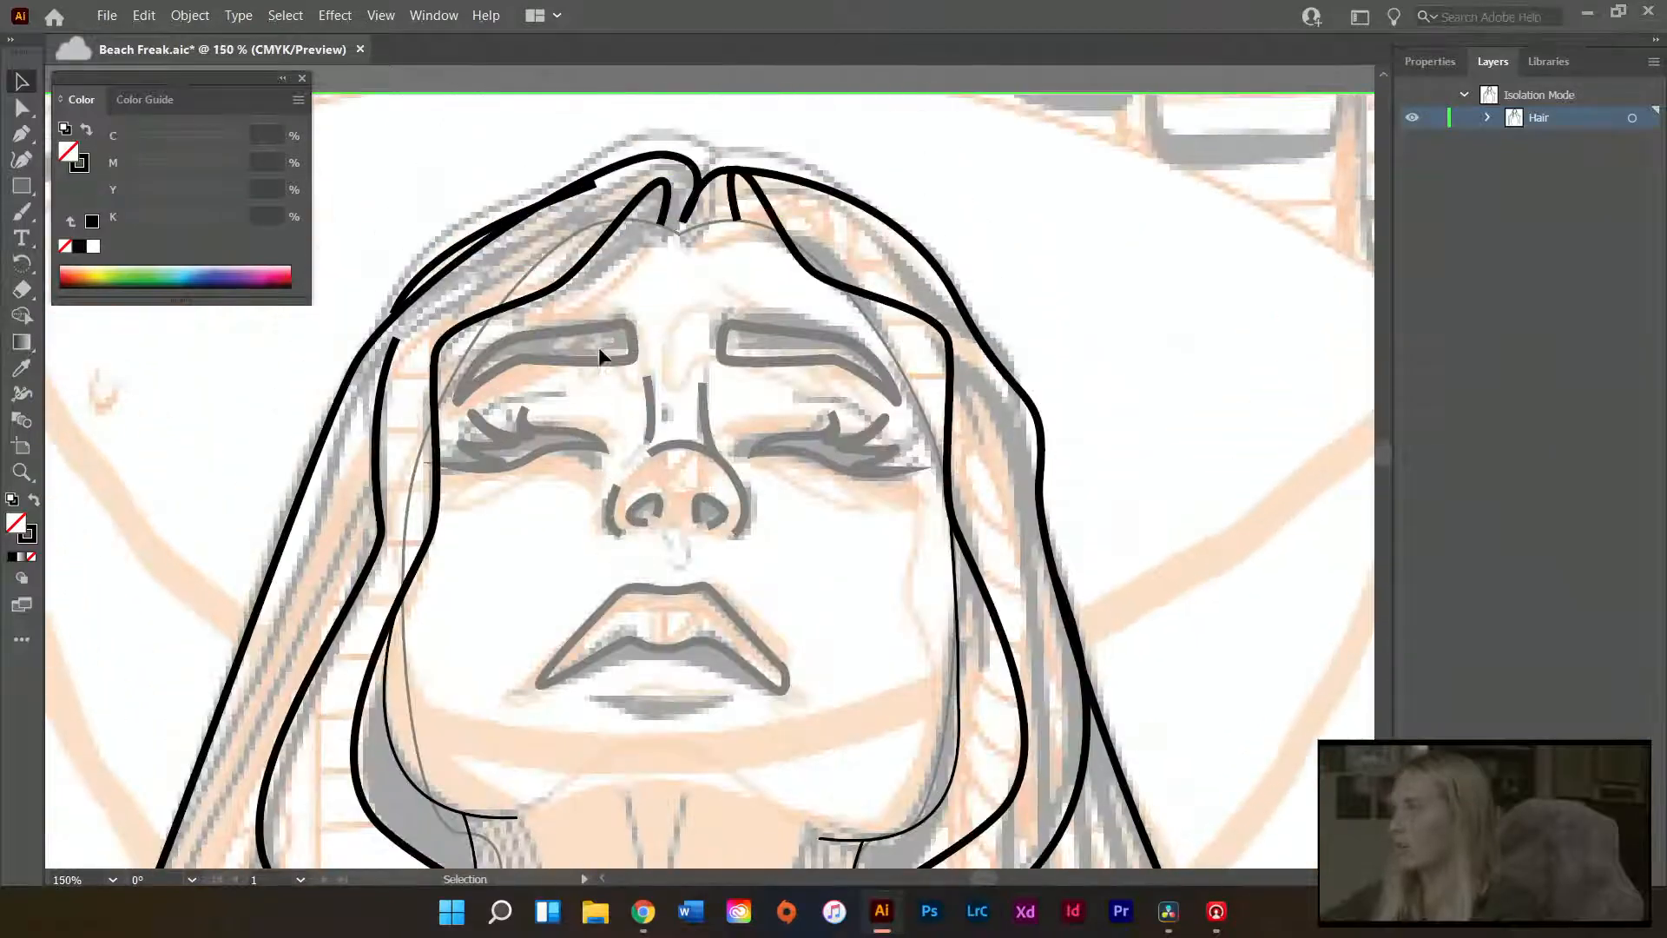
scroll(869, 417, up, 2)
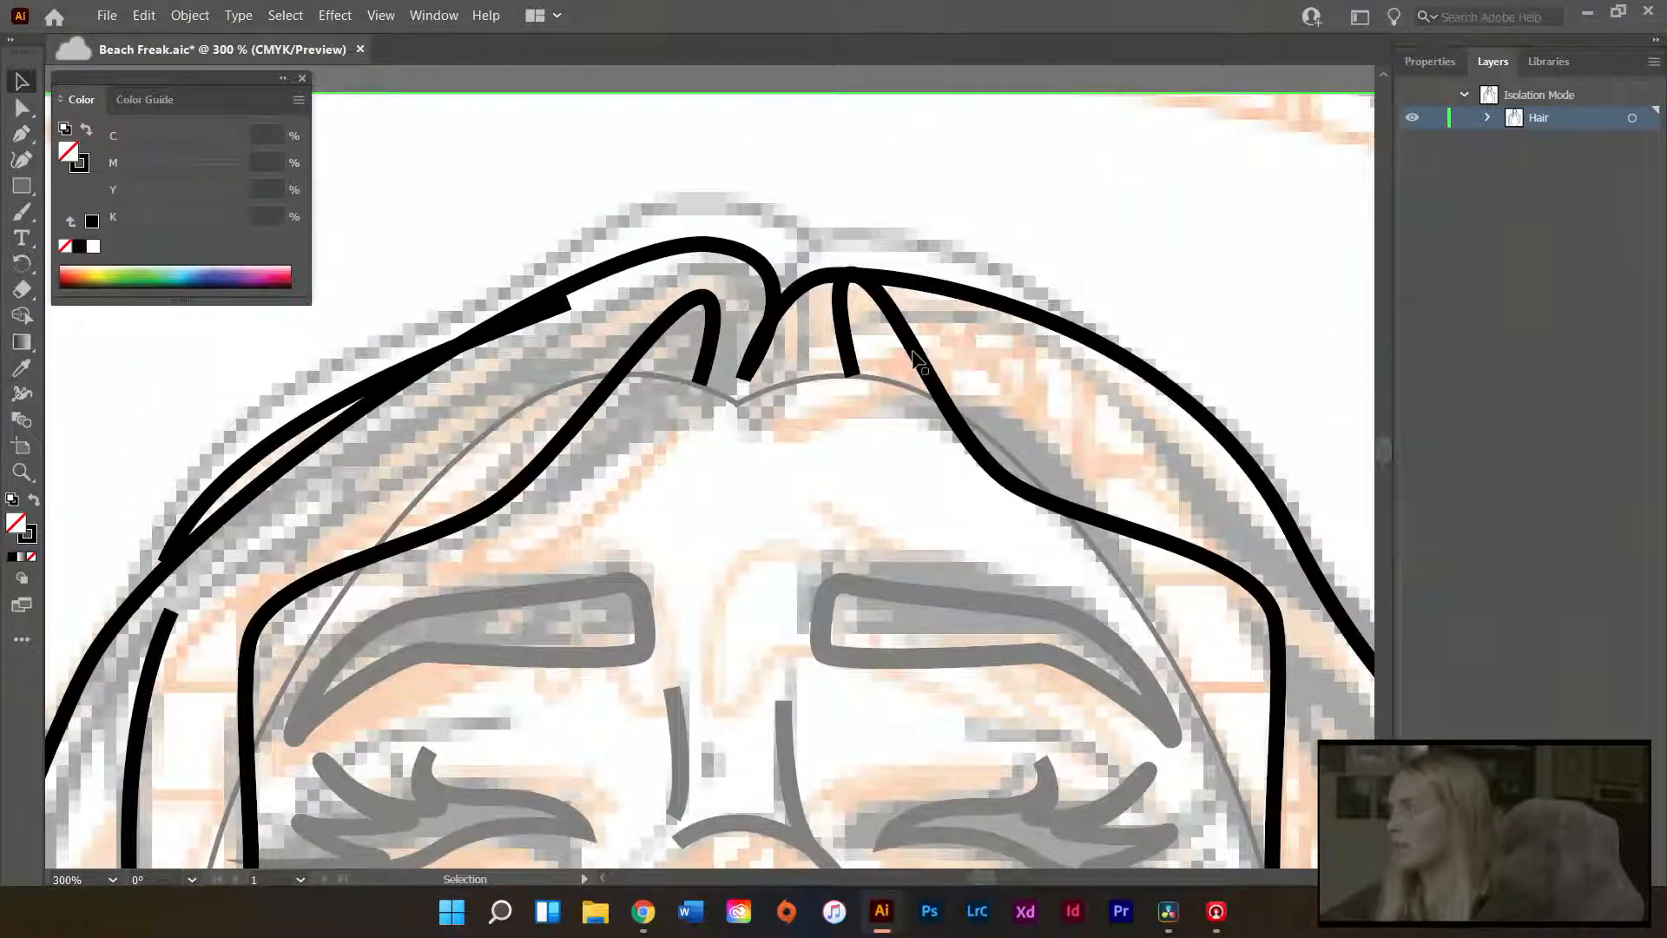
click(915, 357)
key(a)
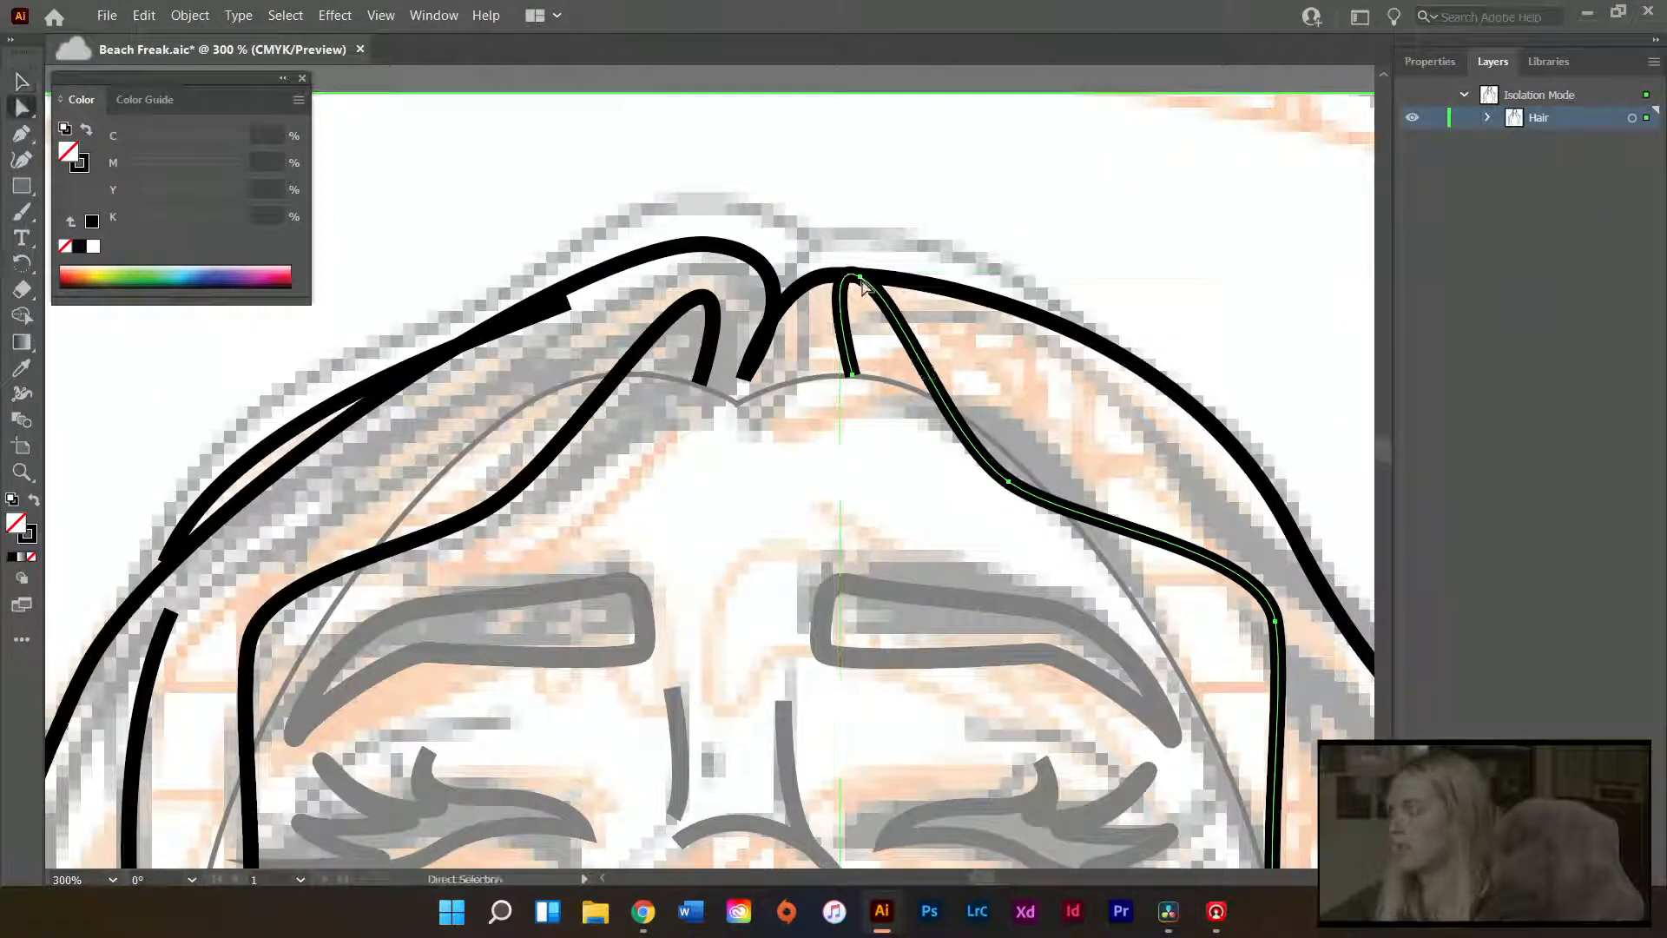
drag(862, 279, 737, 393)
click(747, 376)
click(794, 412)
- Draw two short curved hair strokes branching off the inner hair line just left of the parting with the Pen tool
key(p)
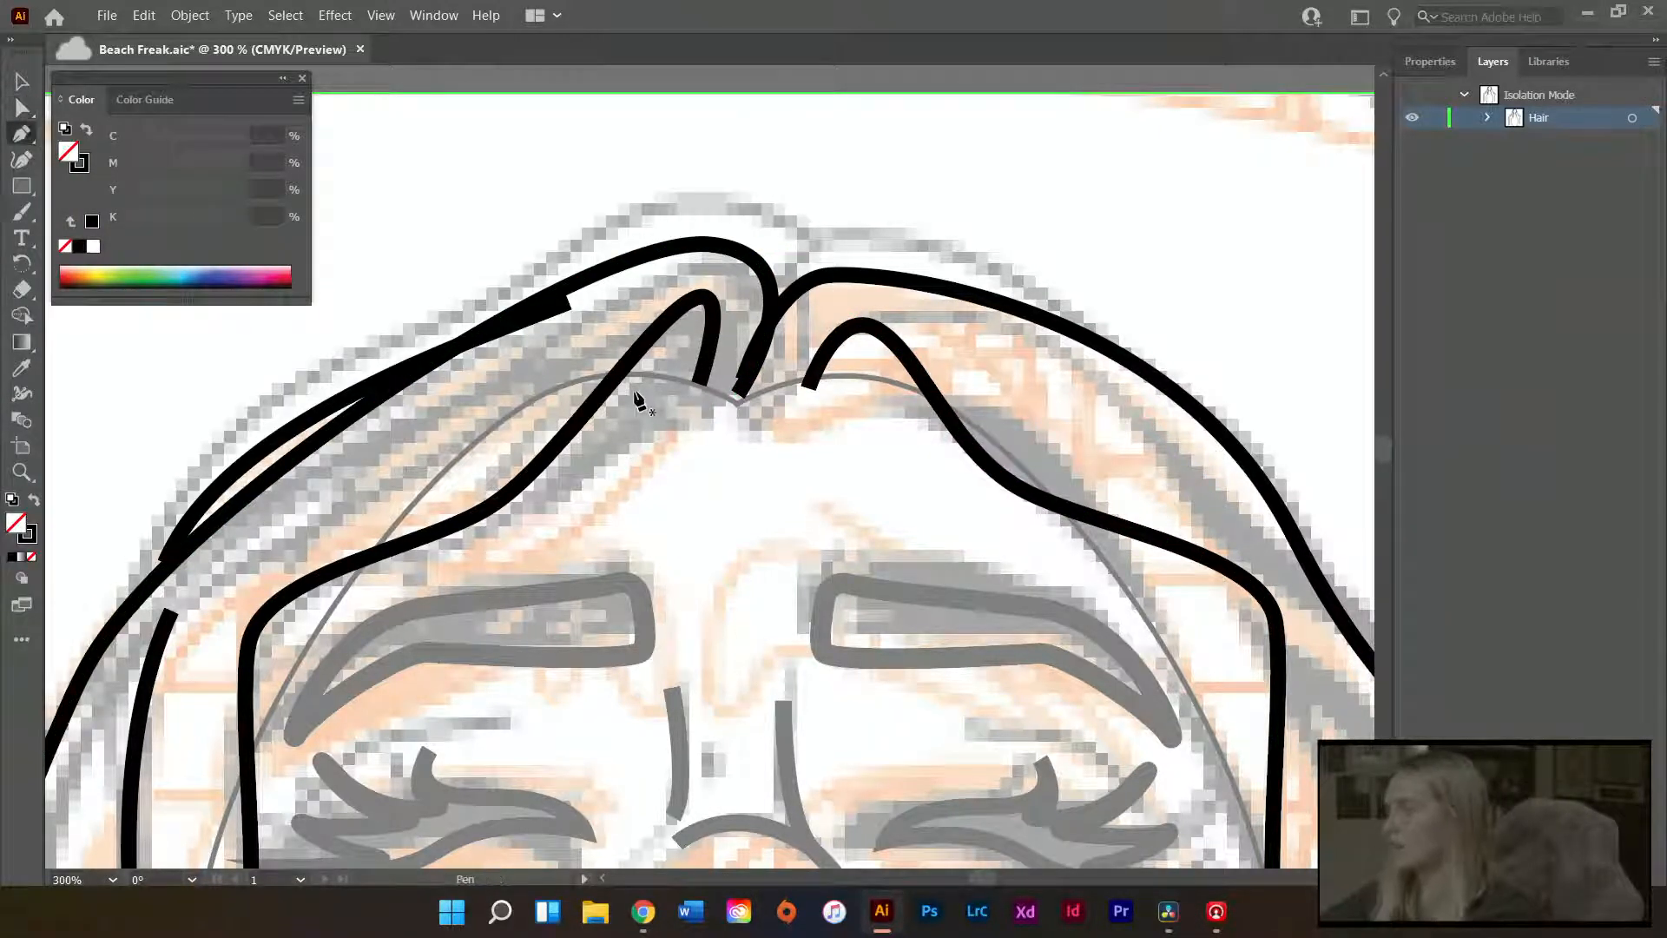
click(615, 376)
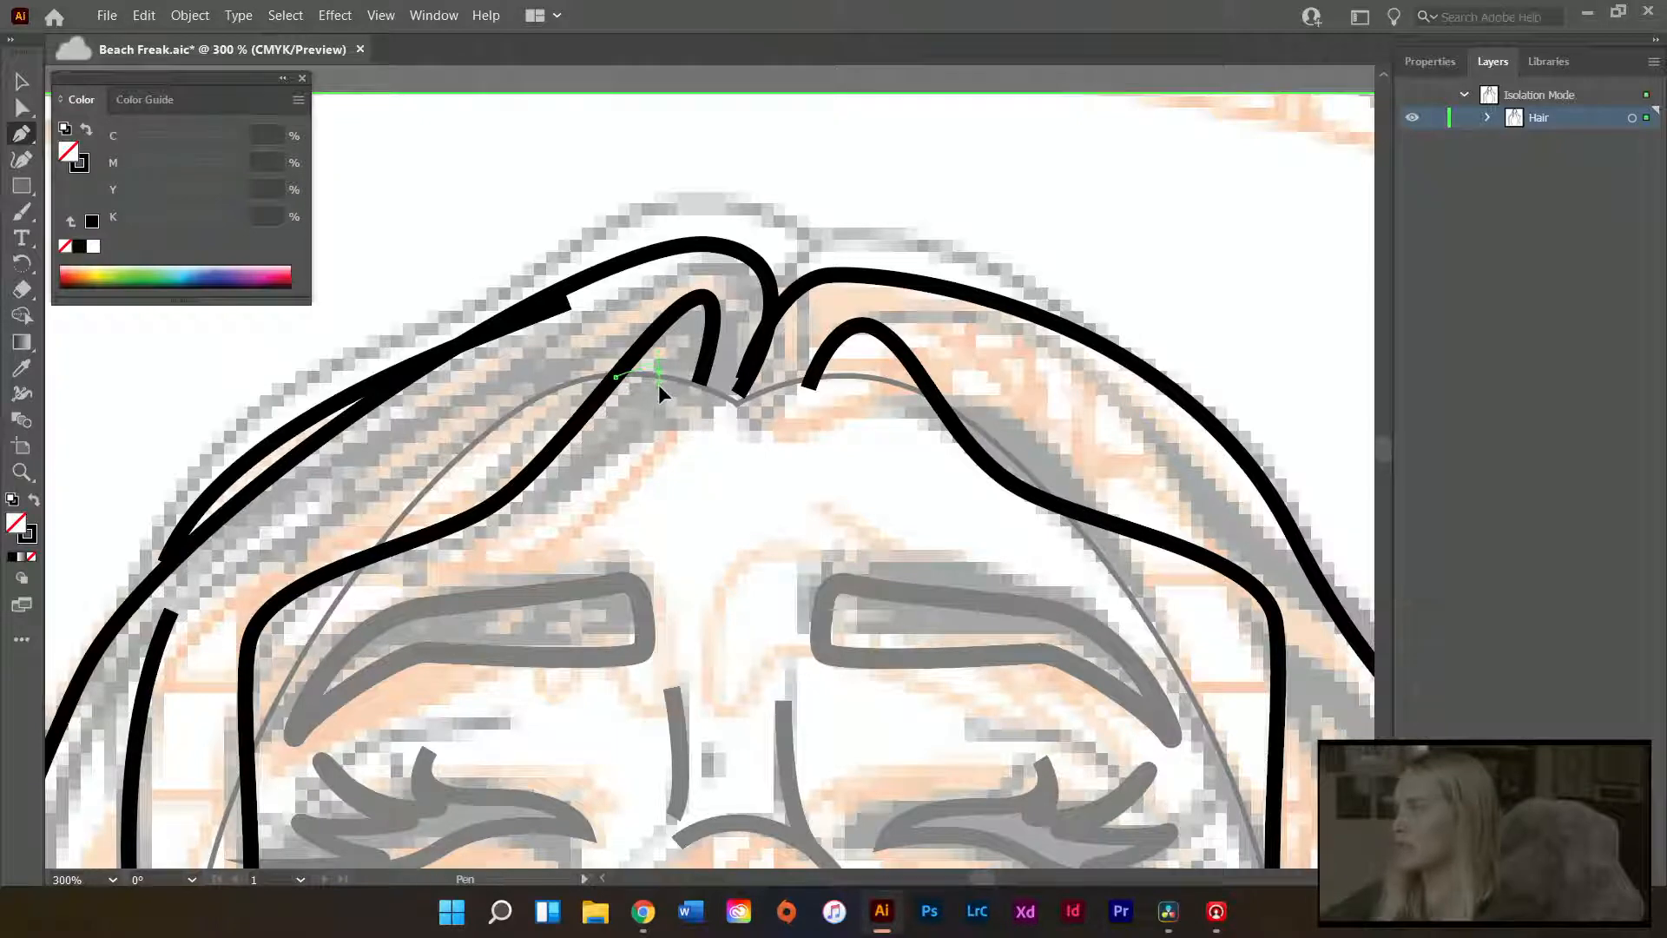
drag(658, 384, 658, 393)
key(a)
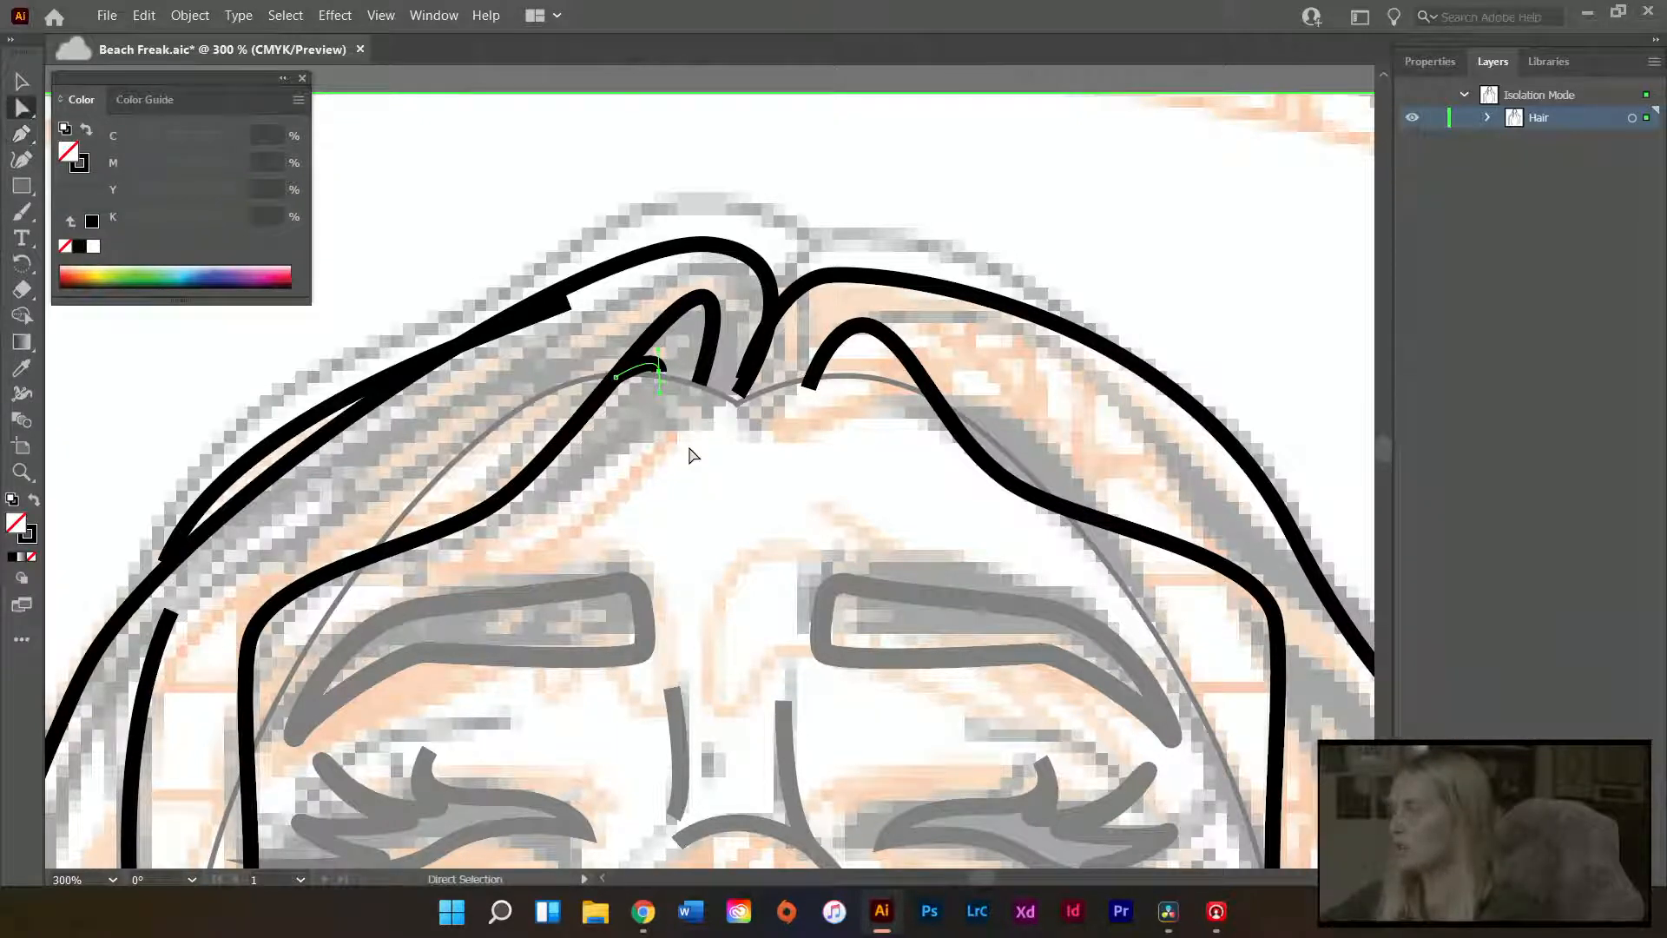
click(692, 455)
key(p)
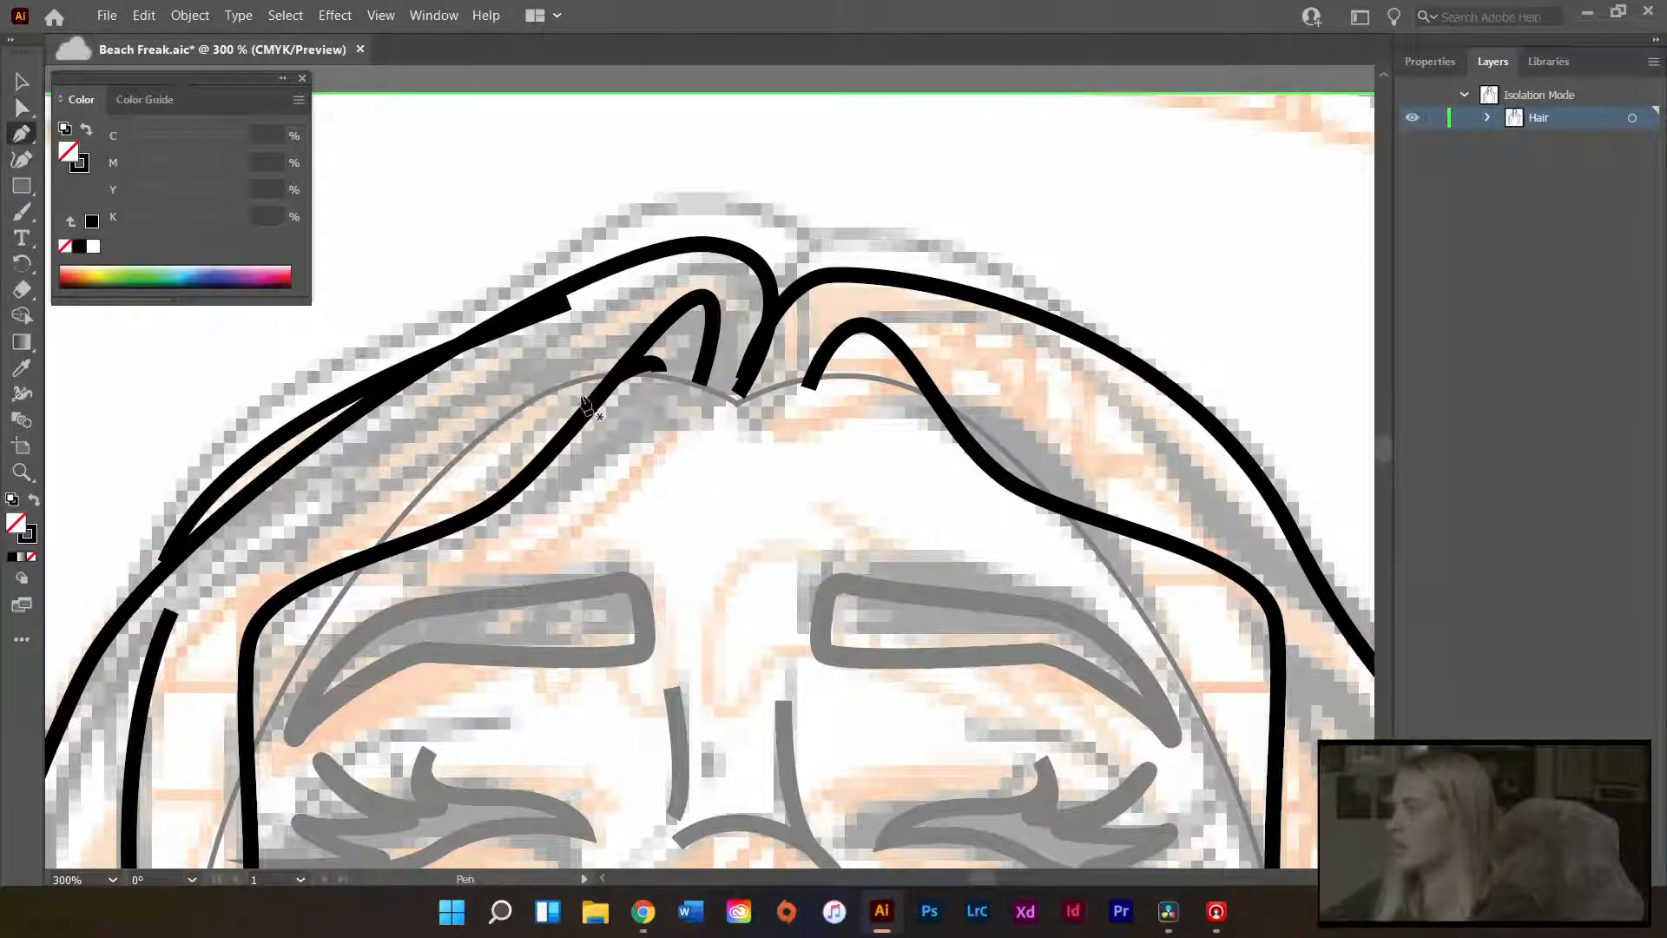
click(586, 416)
key(a)
click(692, 453)
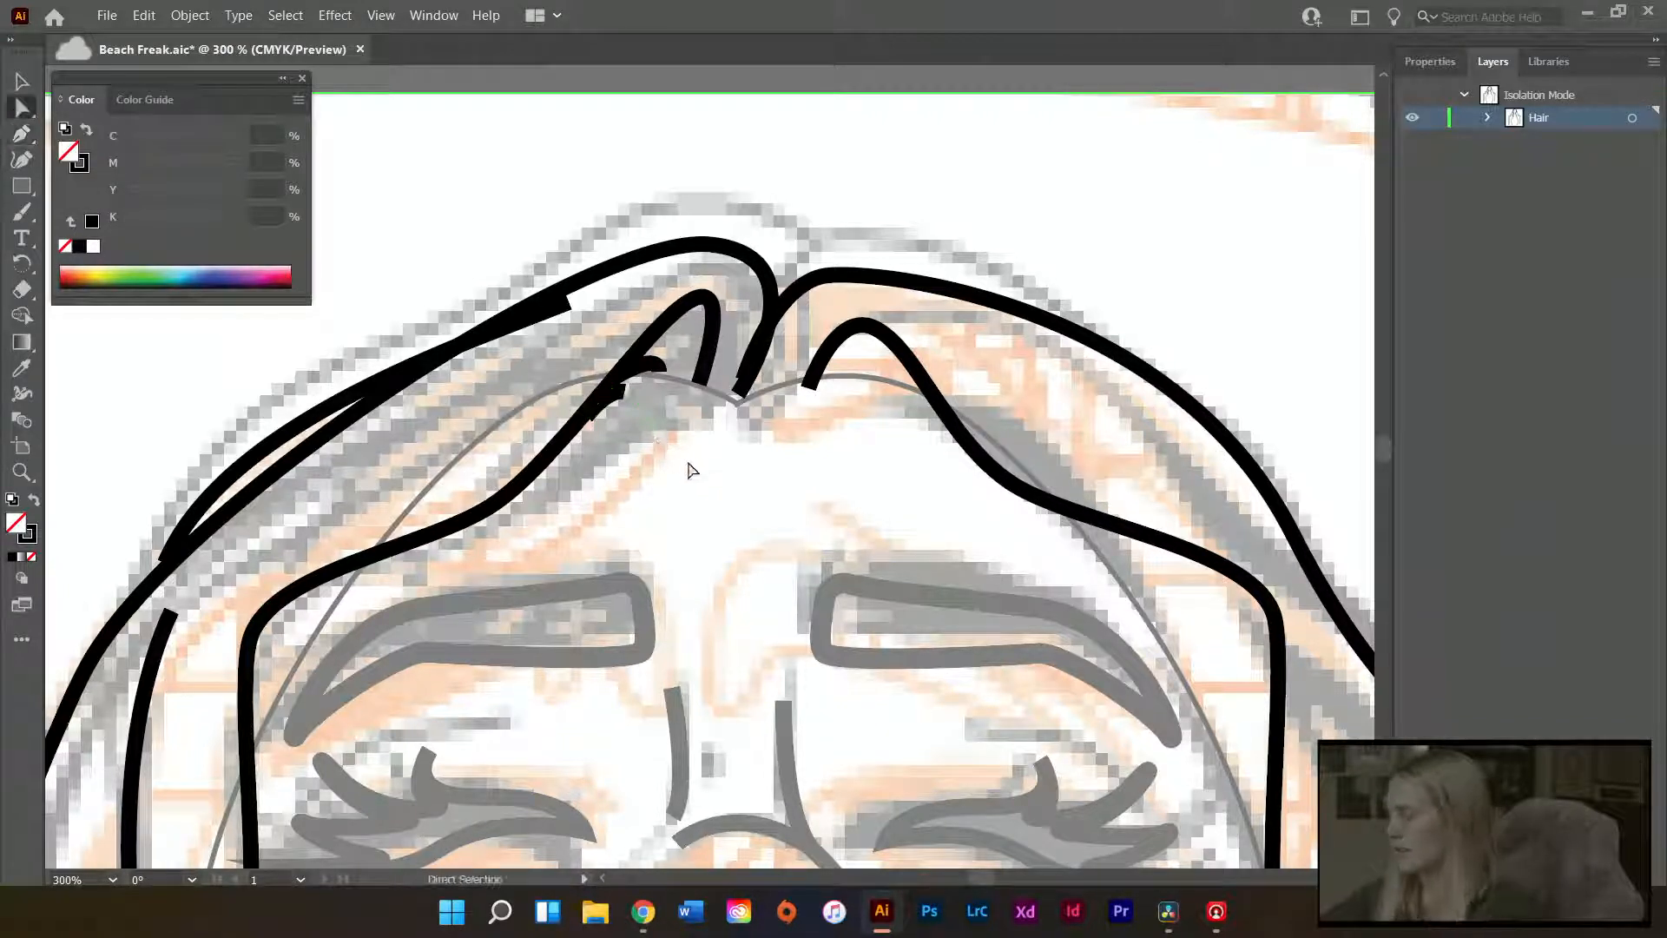
- Draw two short arched hair strokes inside the inner strand just right of the parting
key(p)
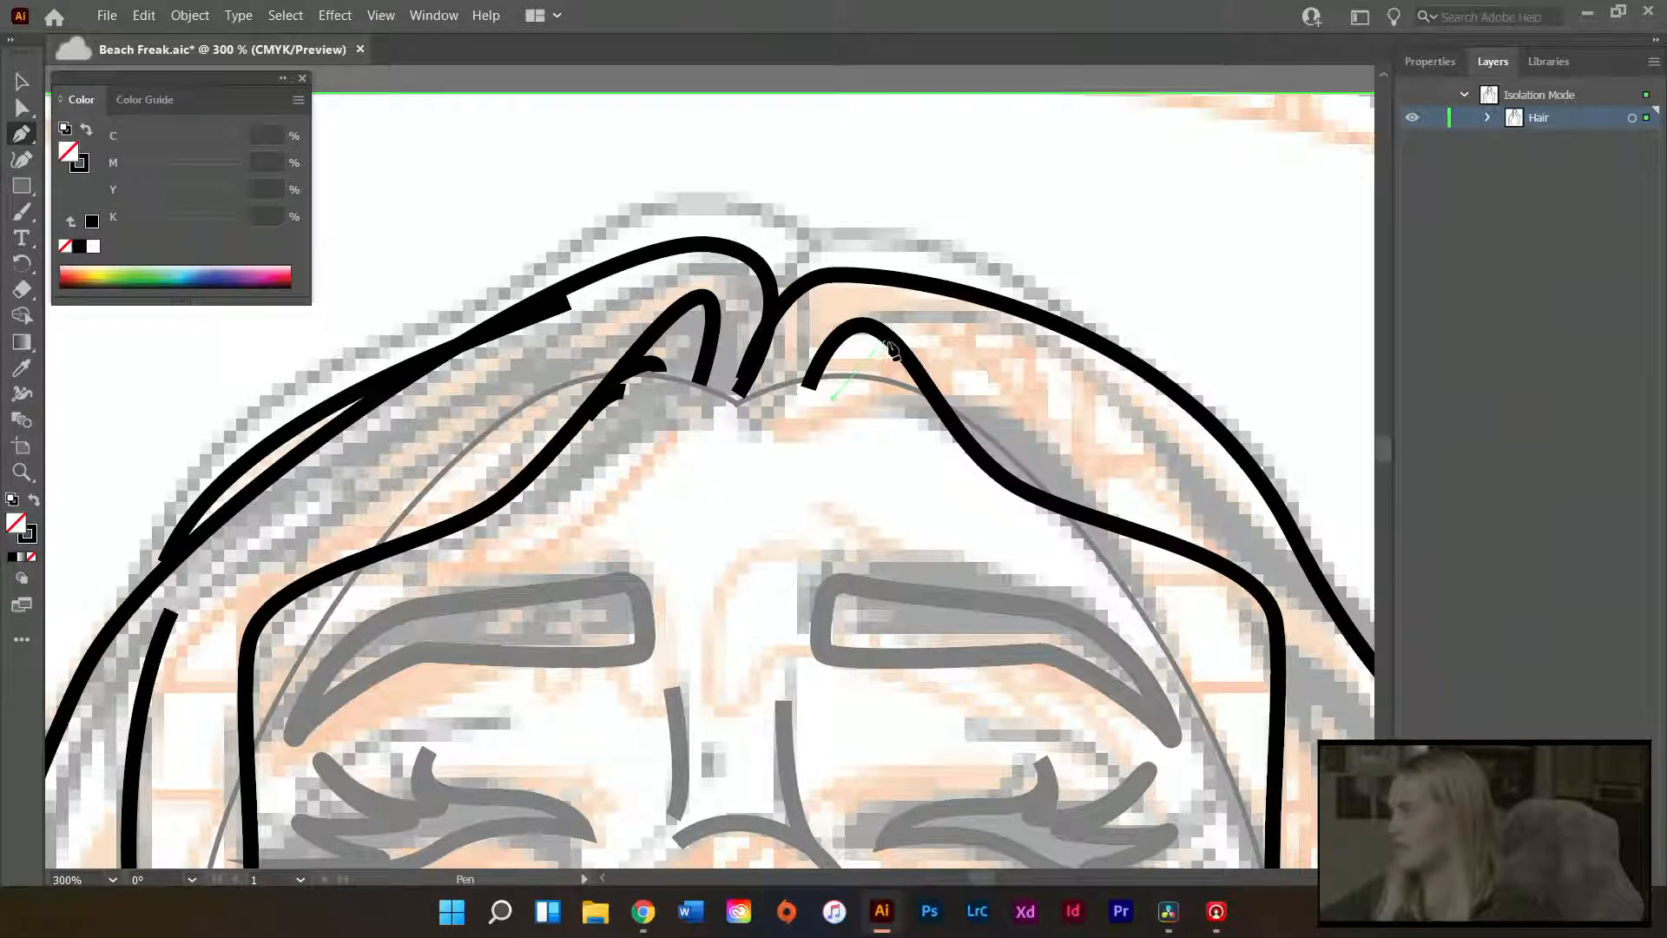
click(895, 343)
key(a)
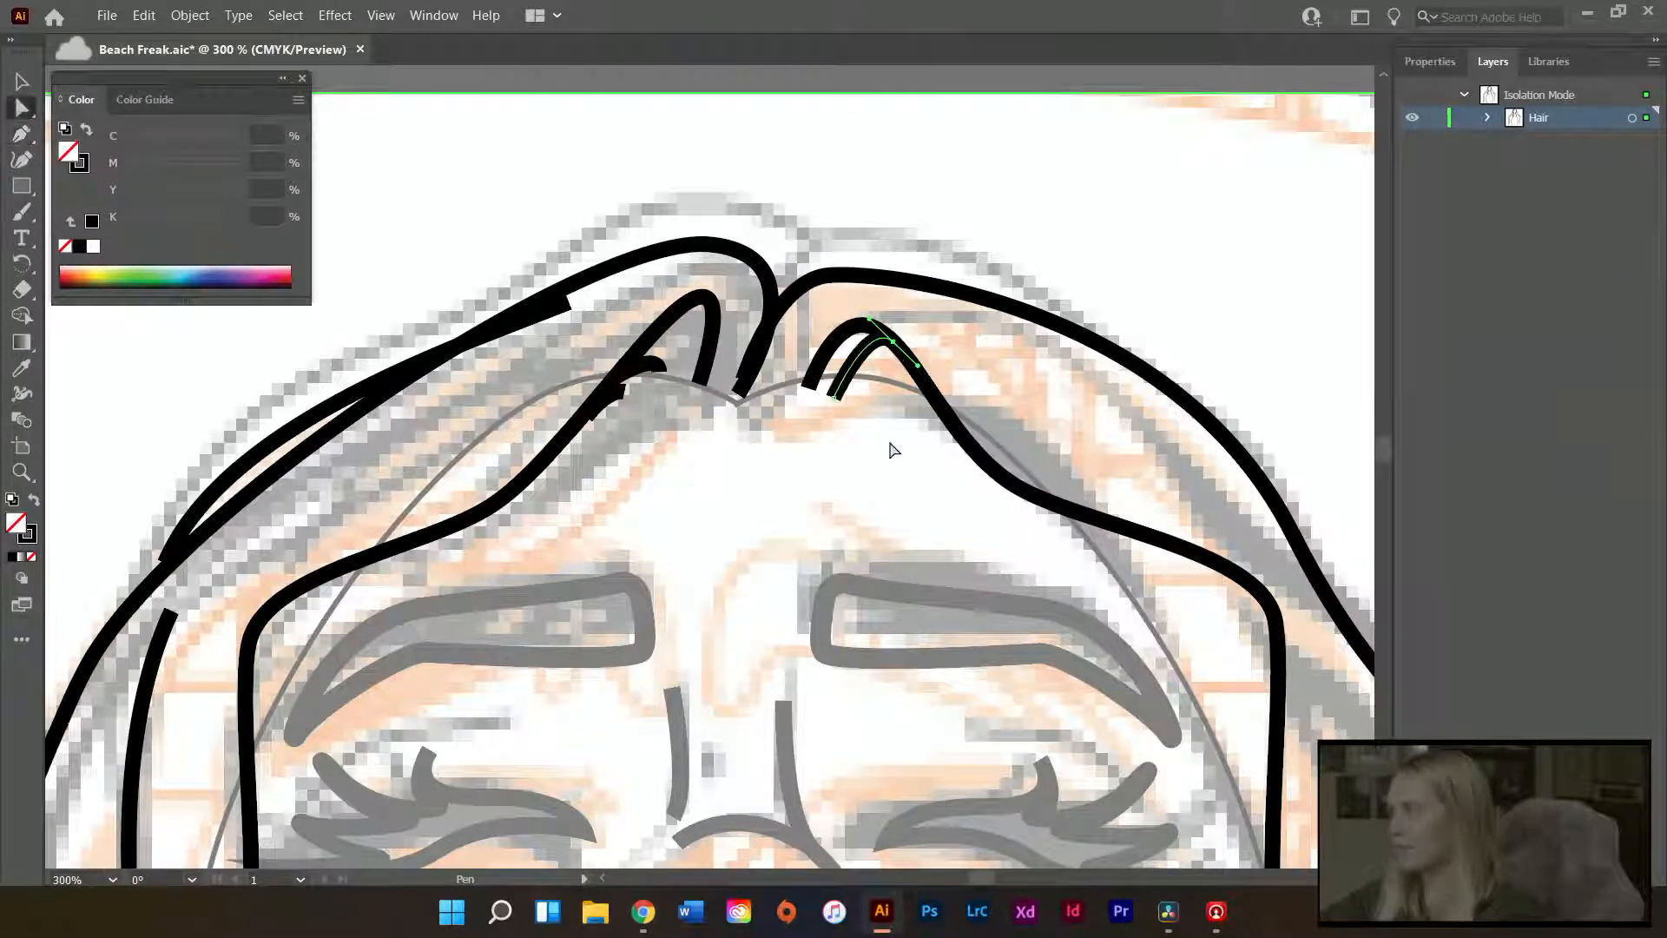
click(894, 467)
key(p)
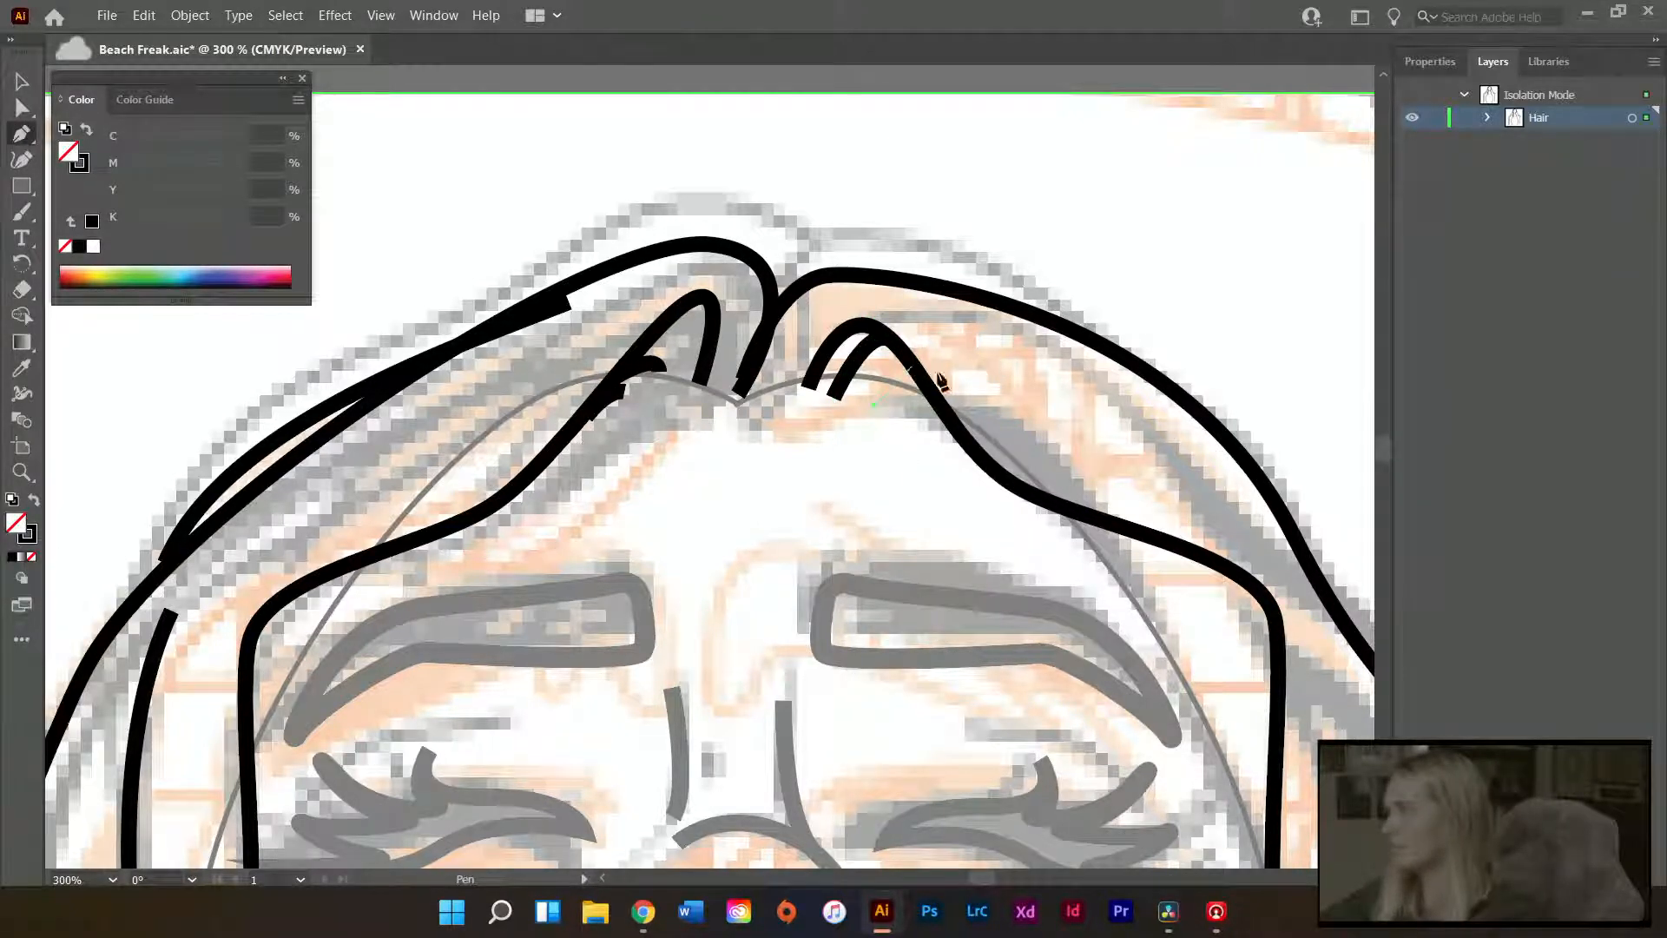
drag(926, 386, 947, 426)
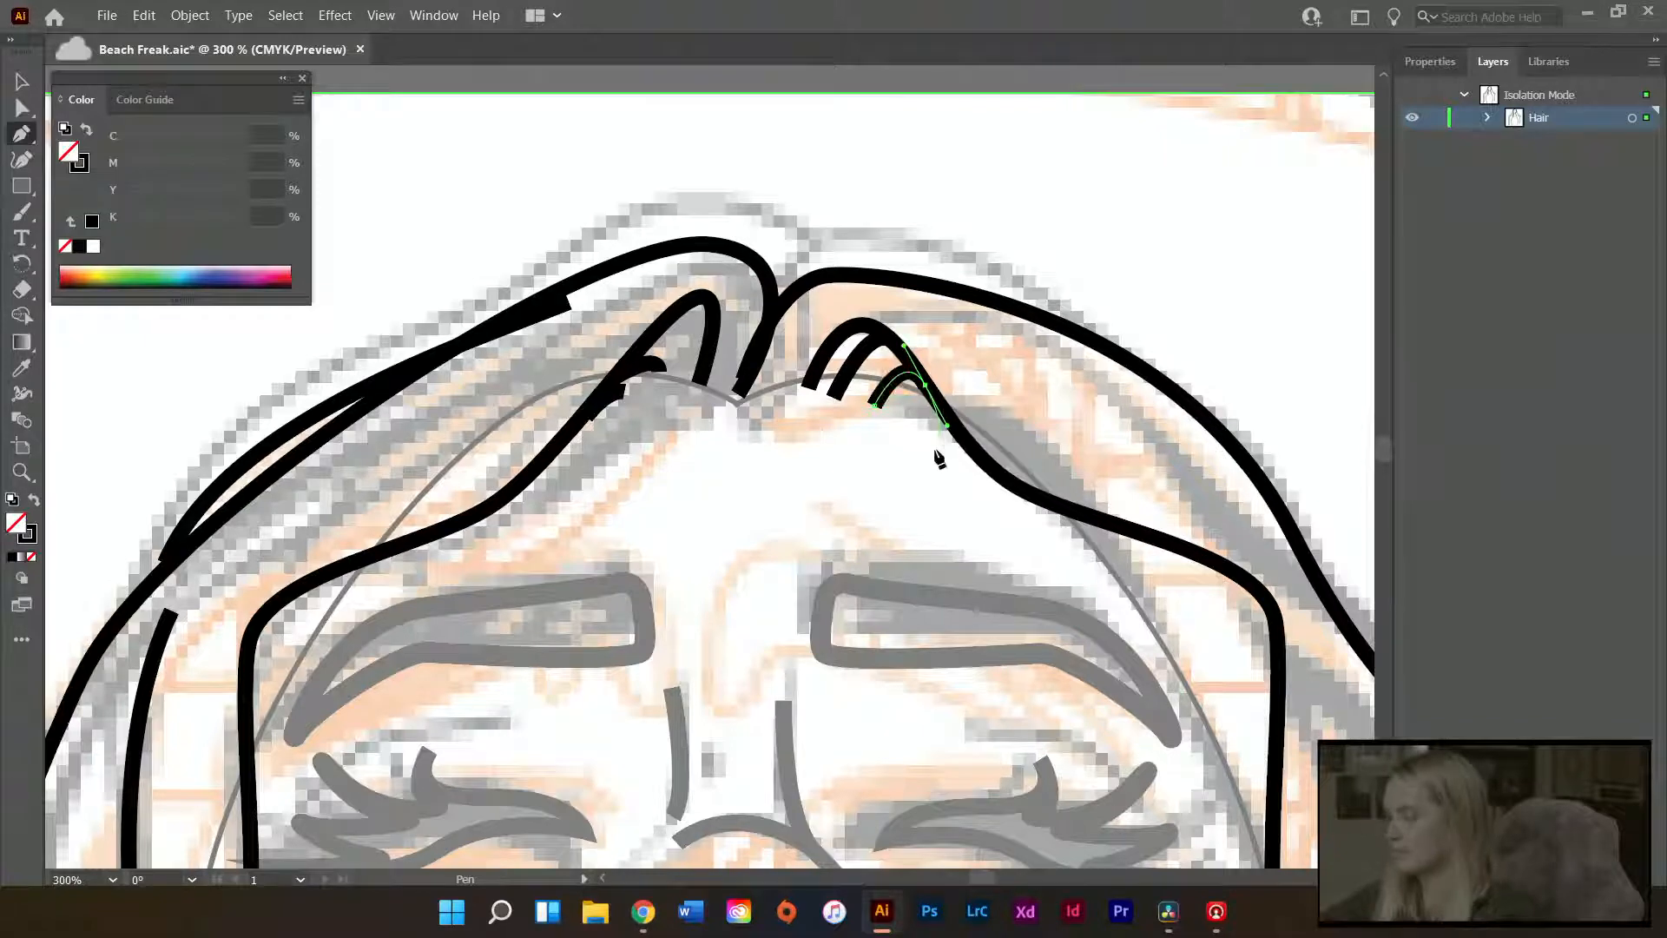
key(a)
click(877, 494)
- Start a new strand on the right inner hair line above the brow, curving it below that line toward the temple
key(shift+c)
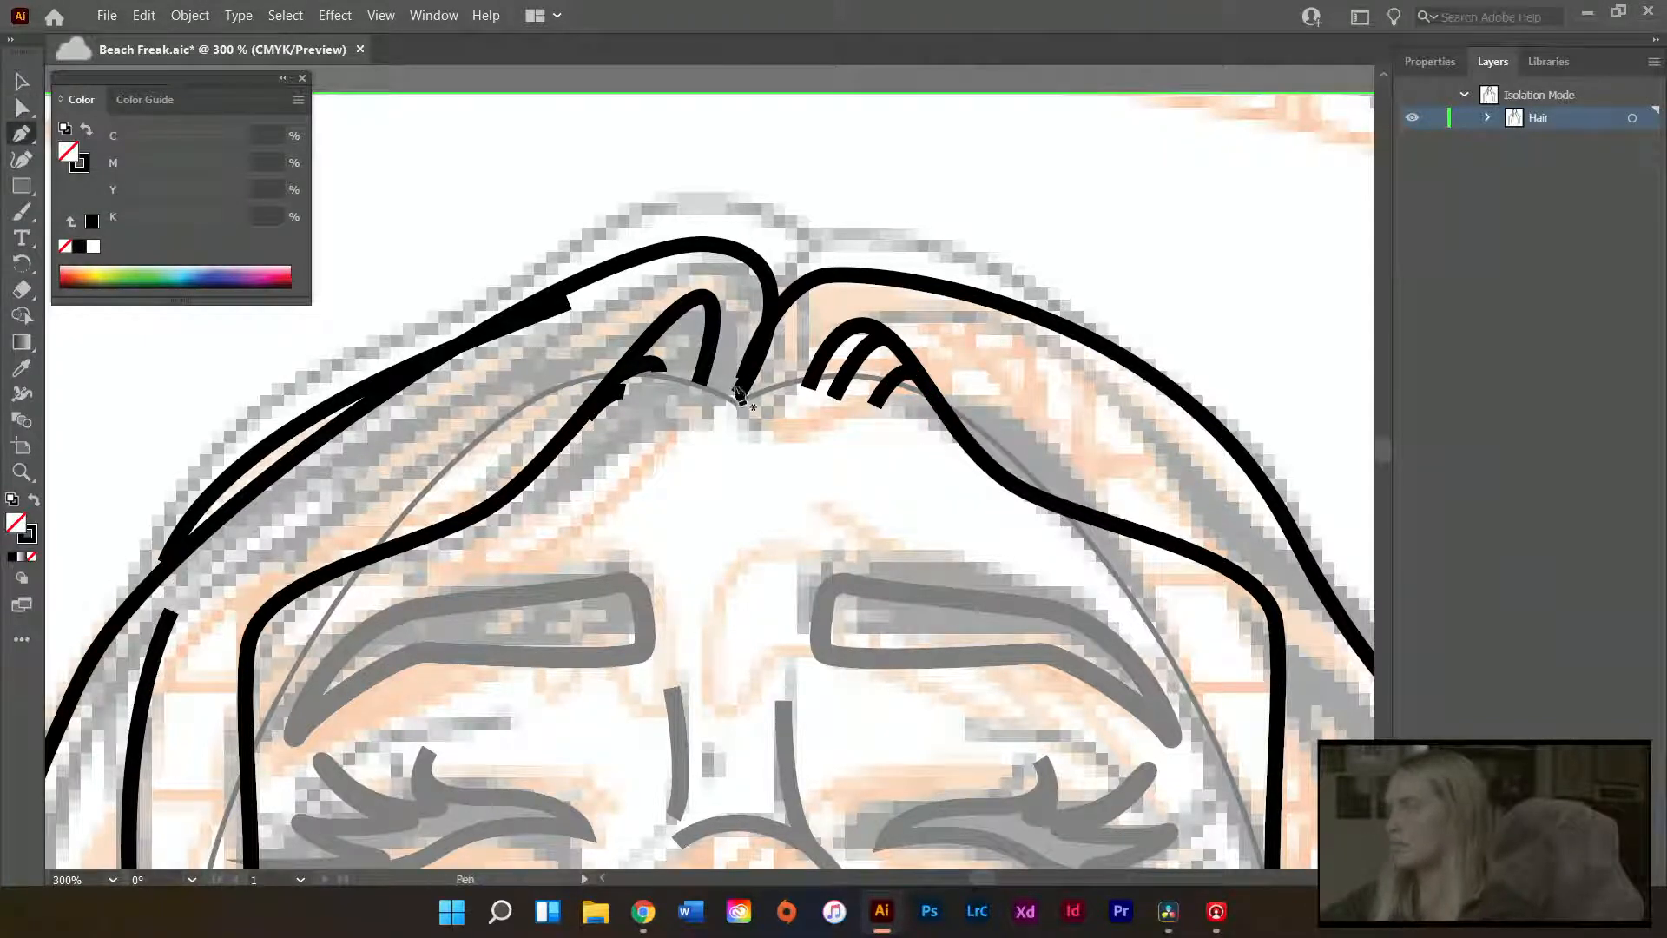
key(ctrl+minus)
scroll(1049, 473, down, 2)
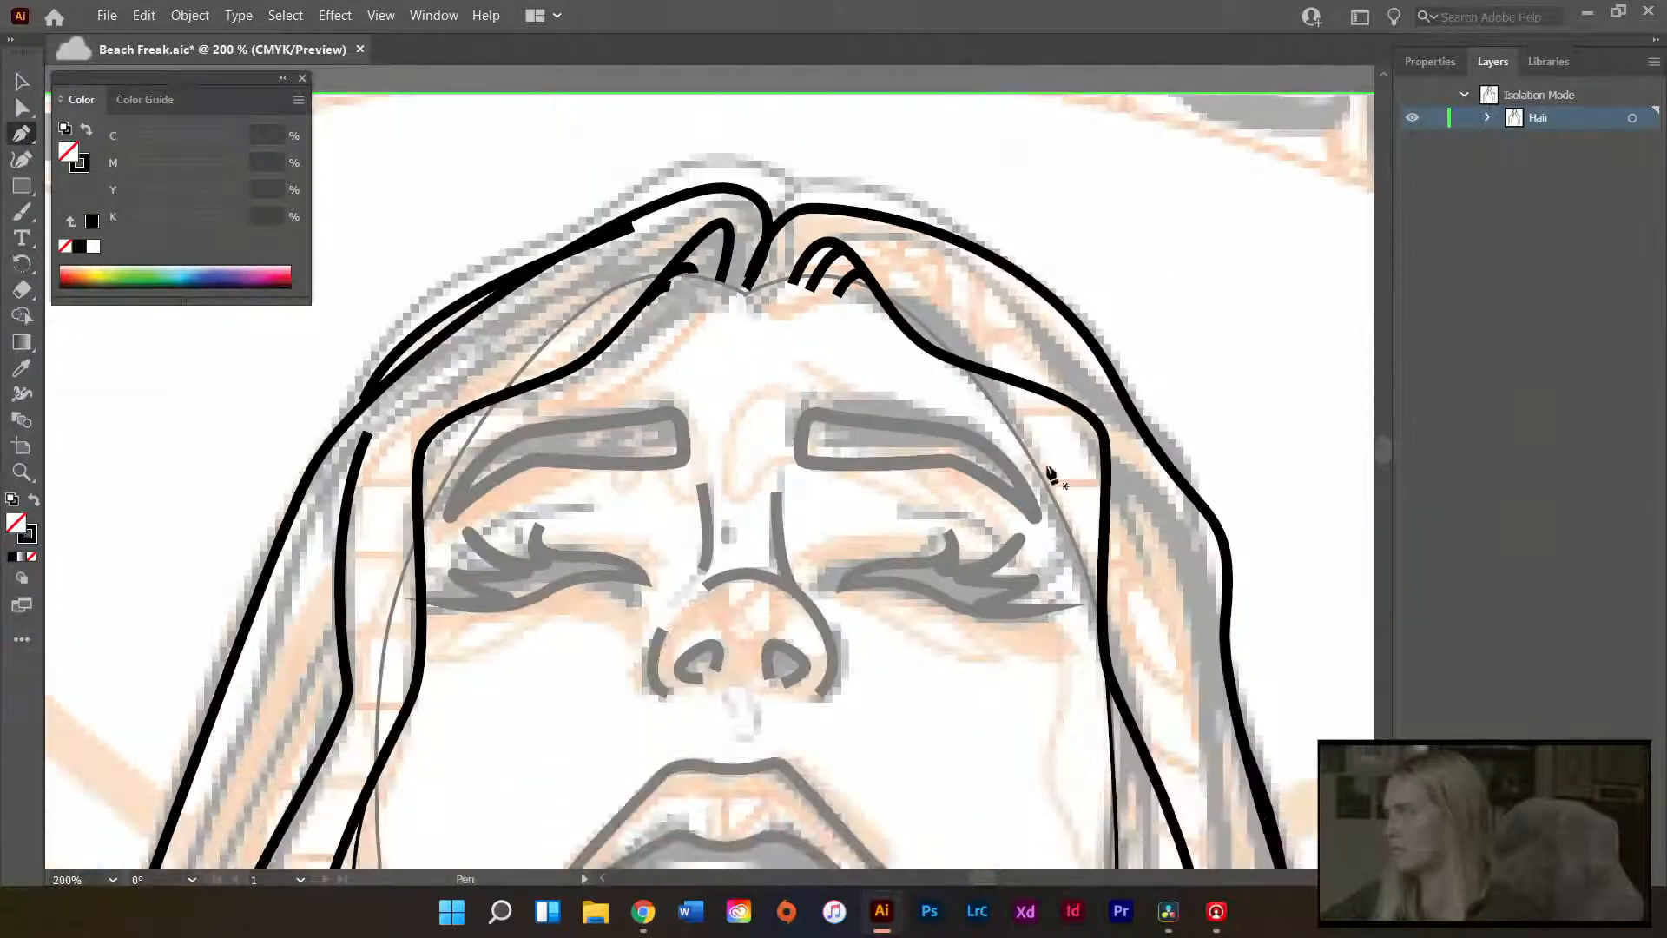
scroll(1028, 391, up, 1)
scroll(1155, 495, right, 4)
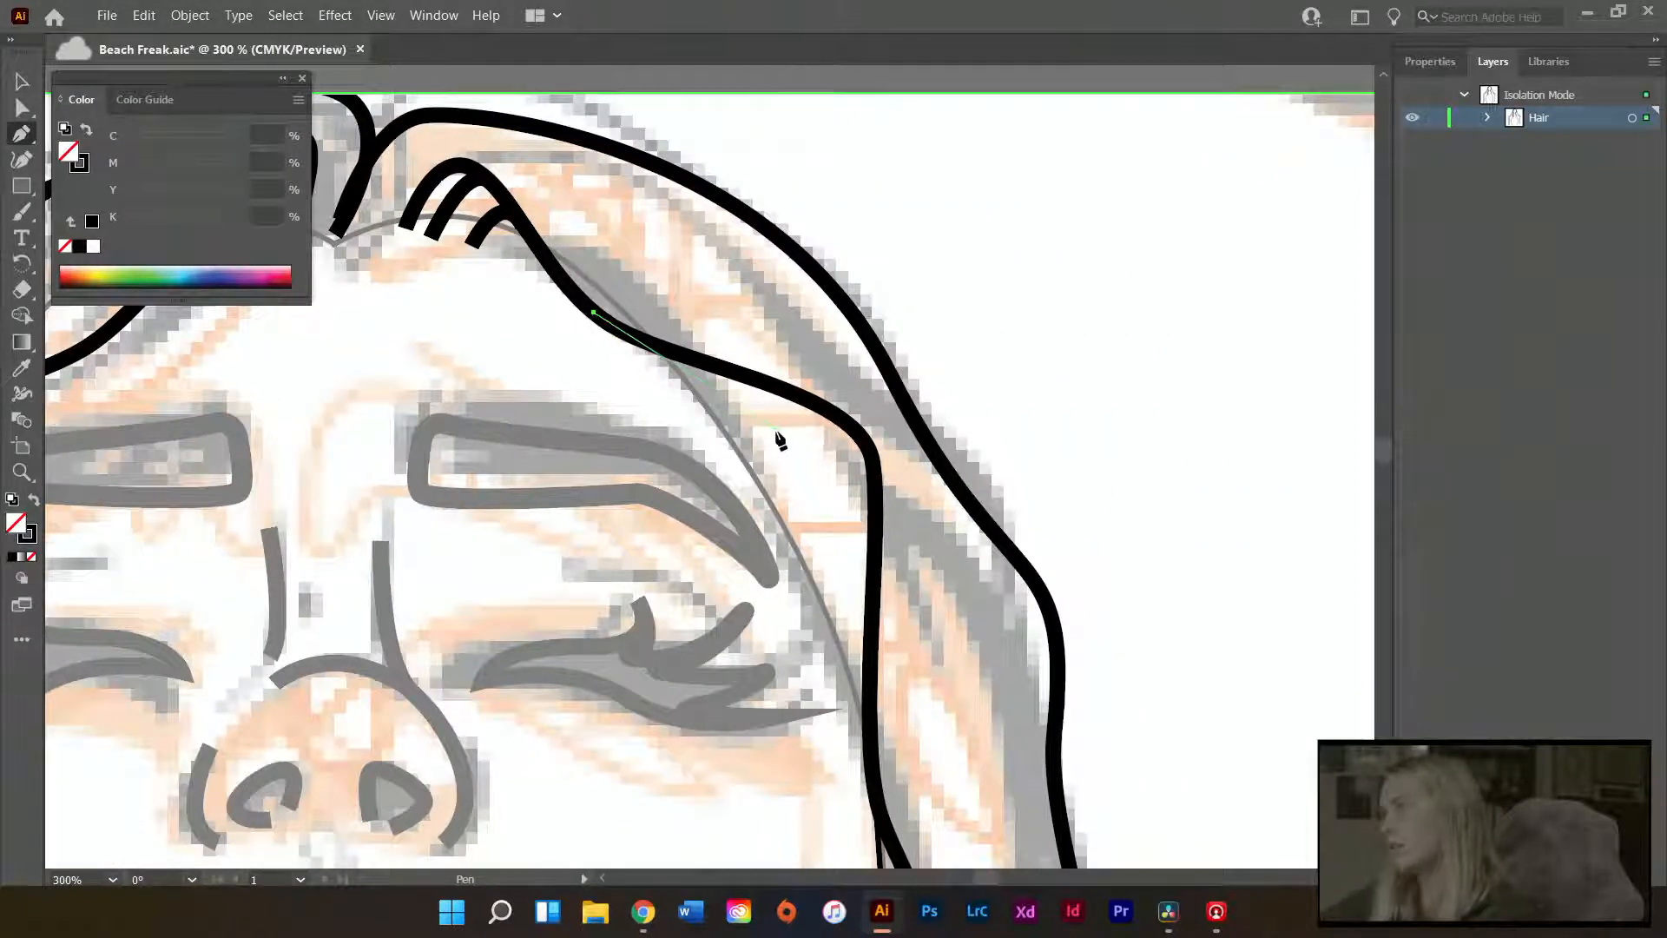
drag(776, 433, 926, 457)
scroll(868, 484, down, 1)
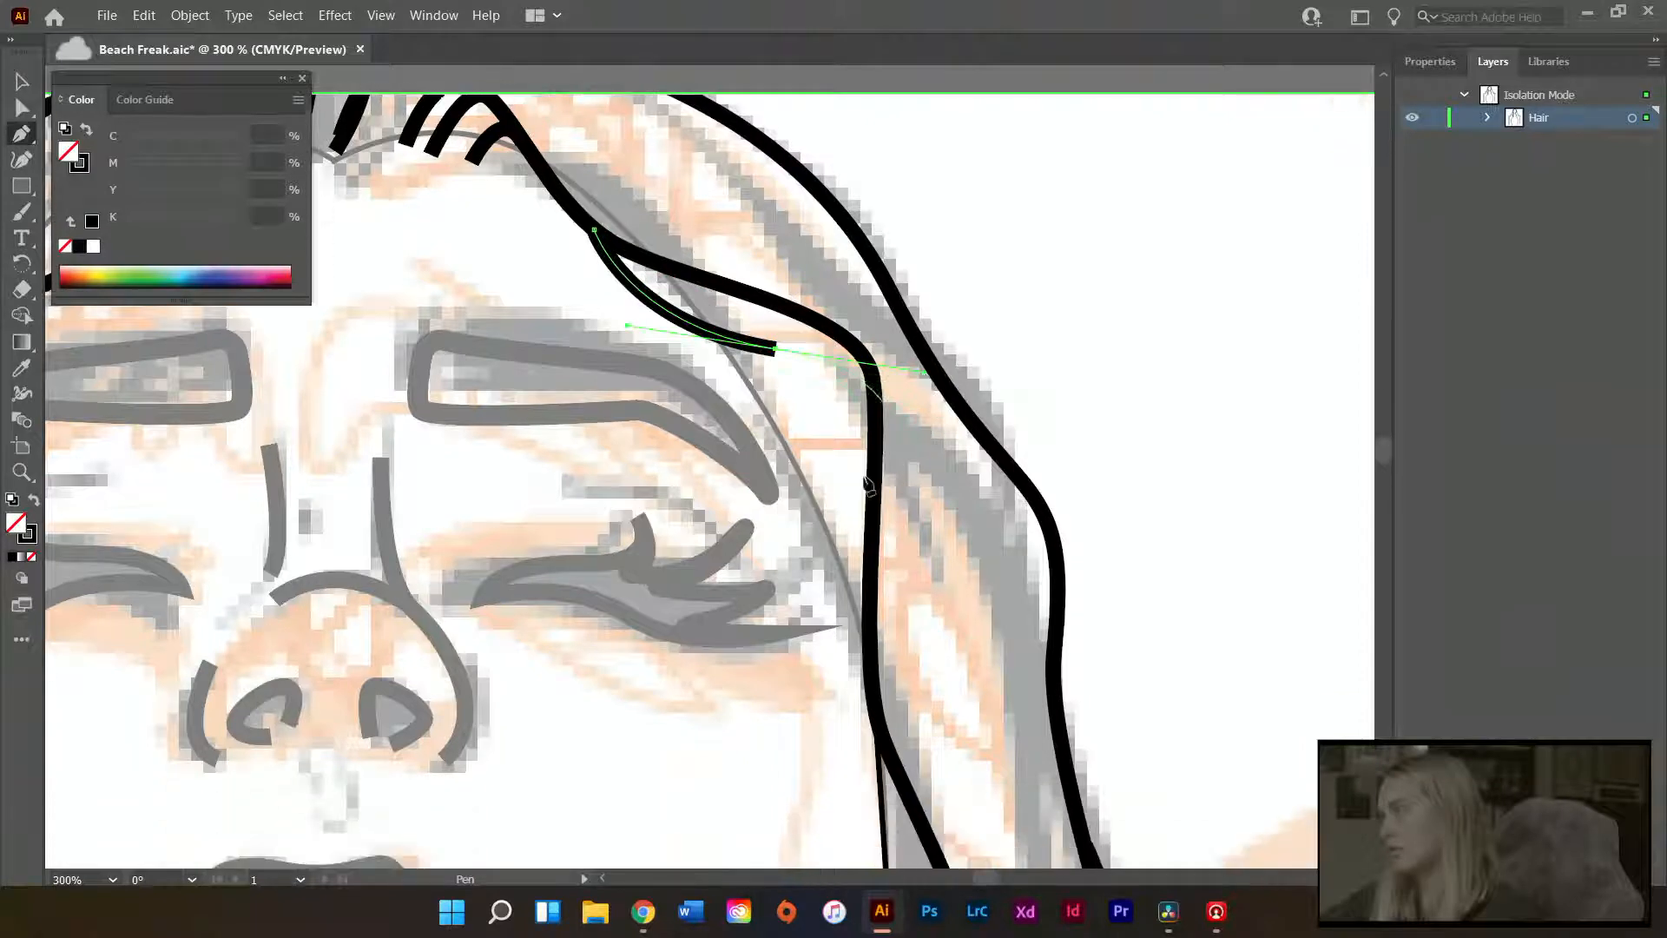
scroll(869, 486, down, 2)
scroll(912, 512, up, 2)
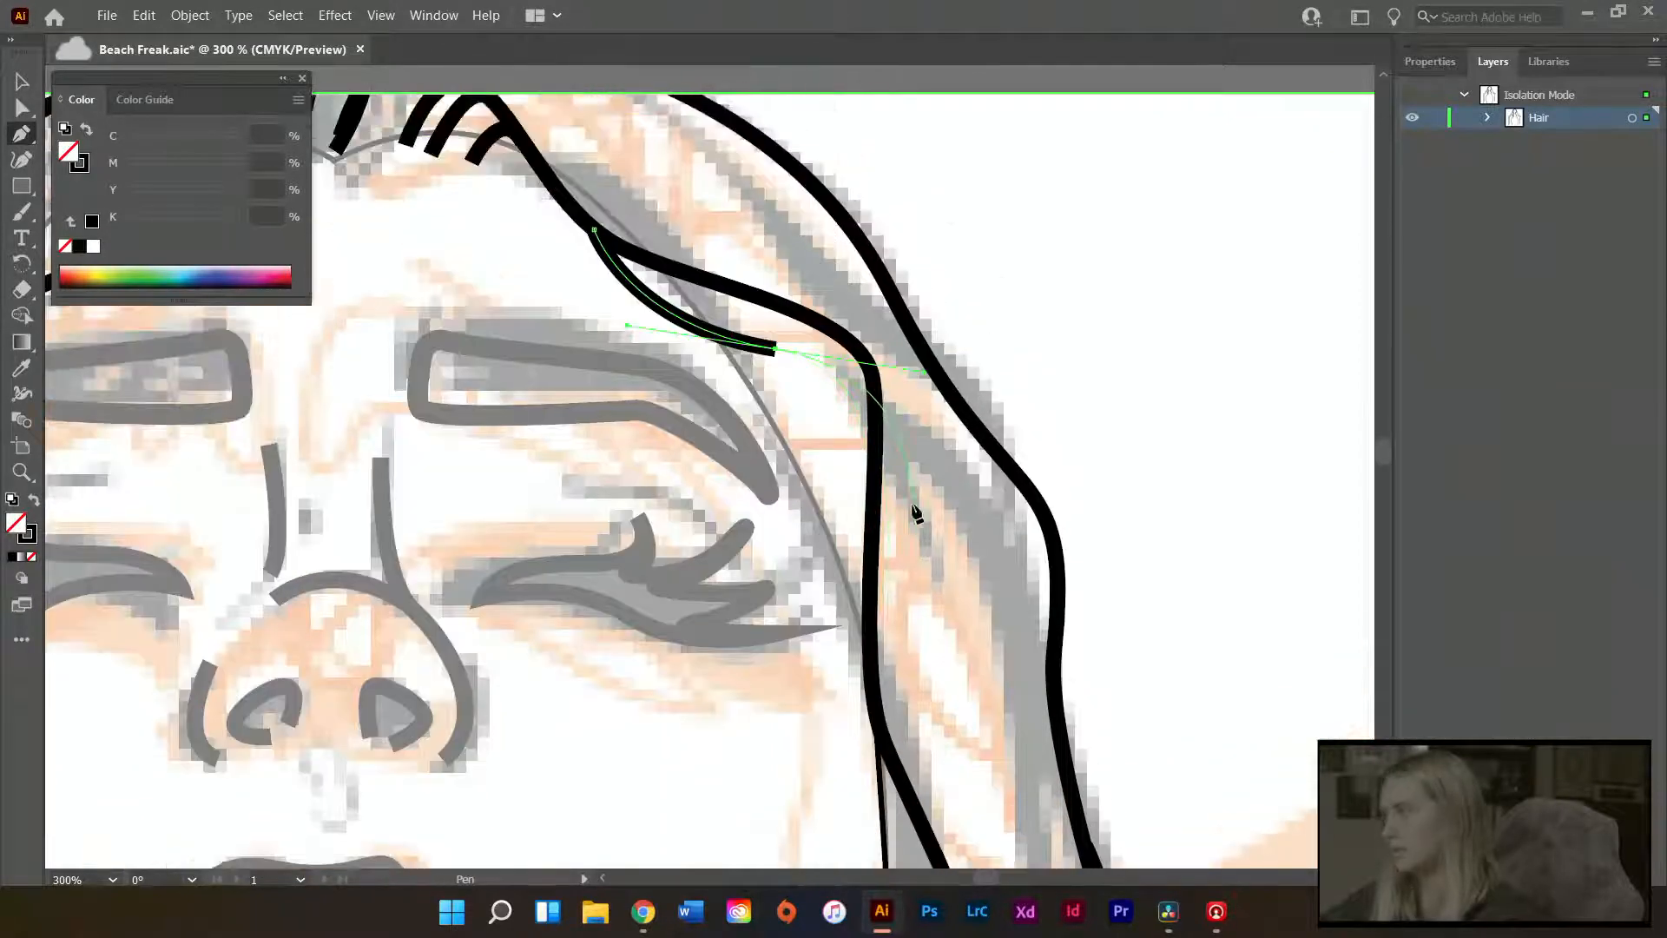
key(a)
click(821, 408)
- Continue the new strand from the temple down past the right eye until it rejoins the inner hair line beside the cheek
key(p)
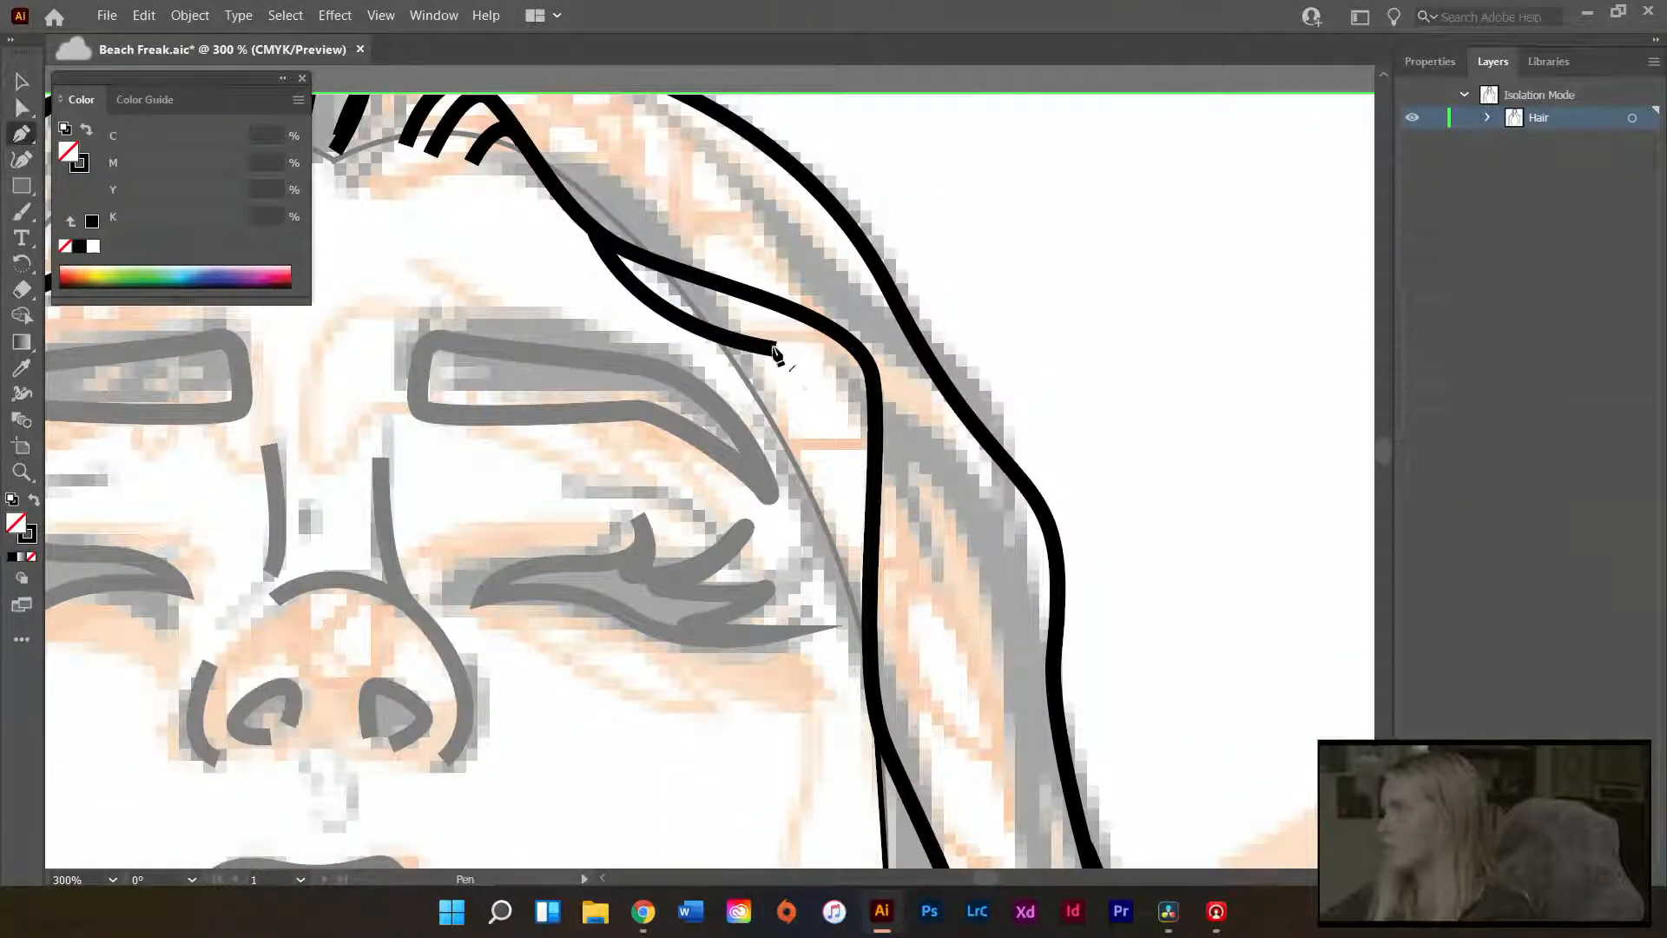
click(775, 349)
drag(840, 425, 847, 489)
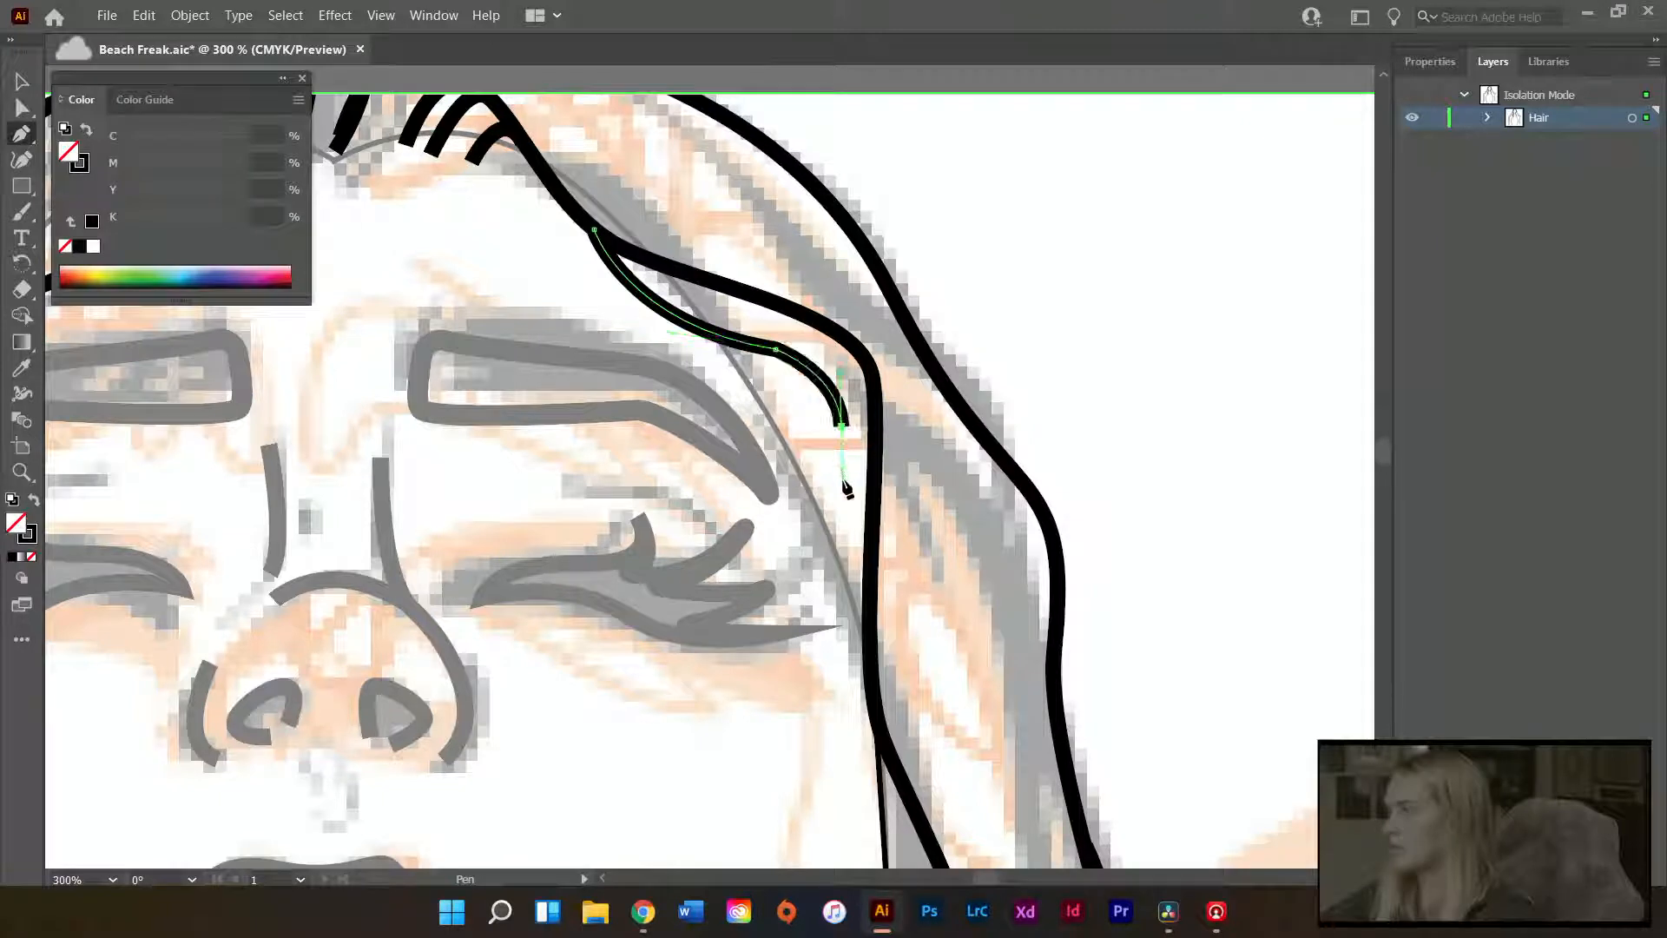
scroll(817, 660, down, 1)
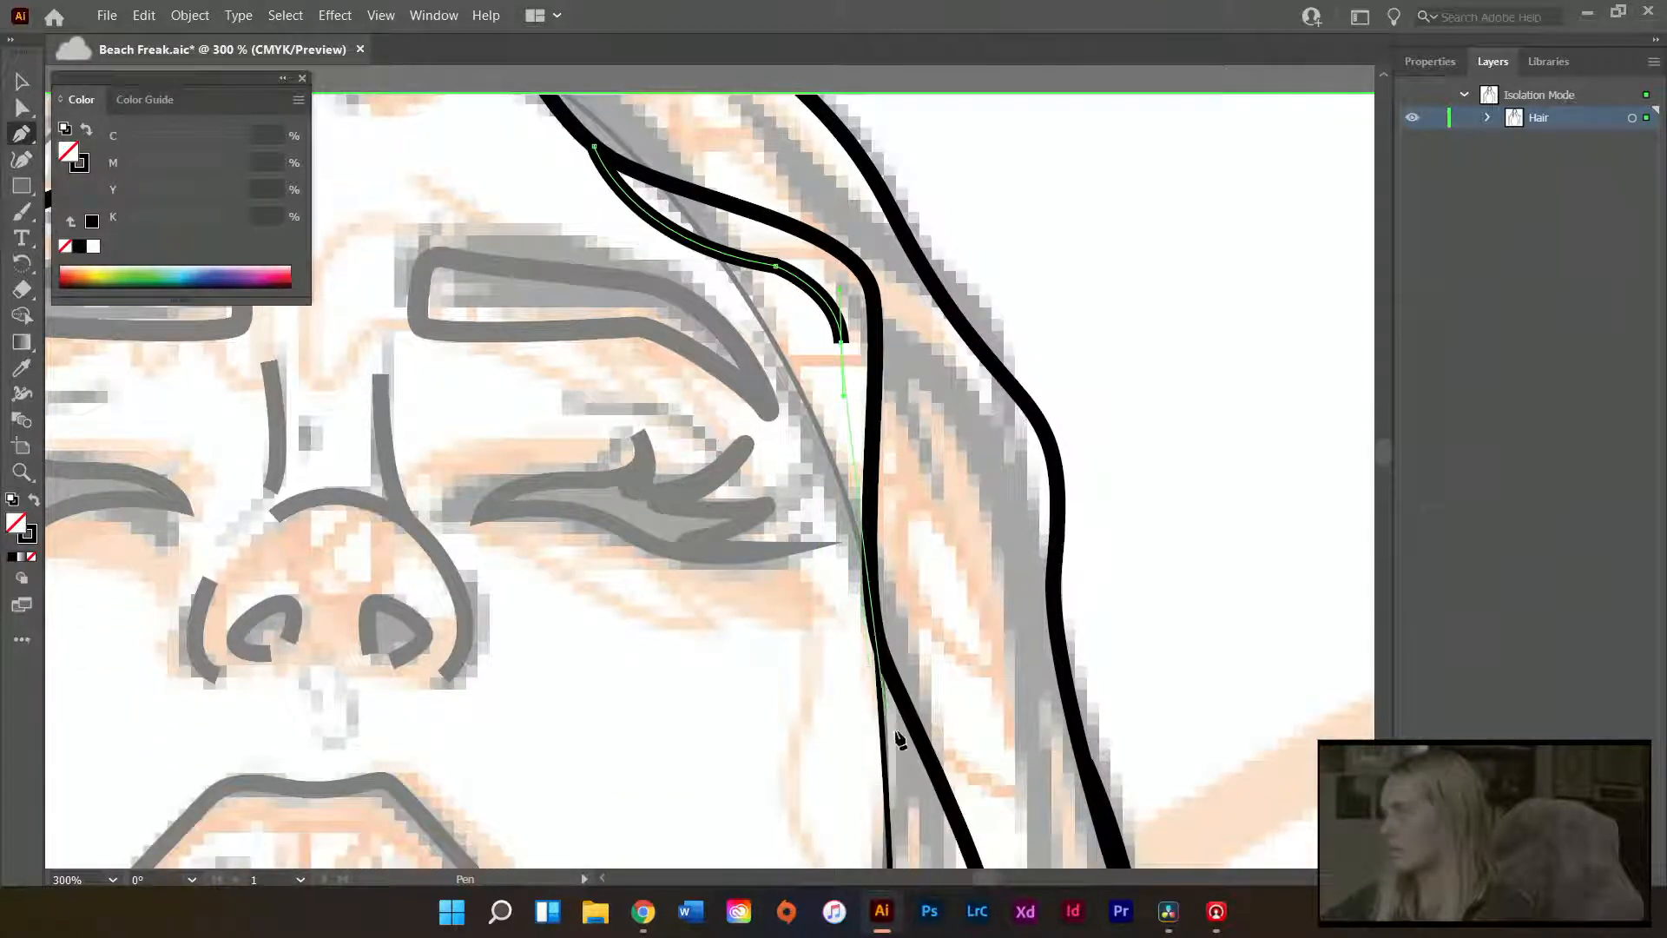
mouse_move(900, 765)
mouse_down()
mouse_move(999, 858)
mouse_move(979, 787)
mouse_up()
click(995, 829)
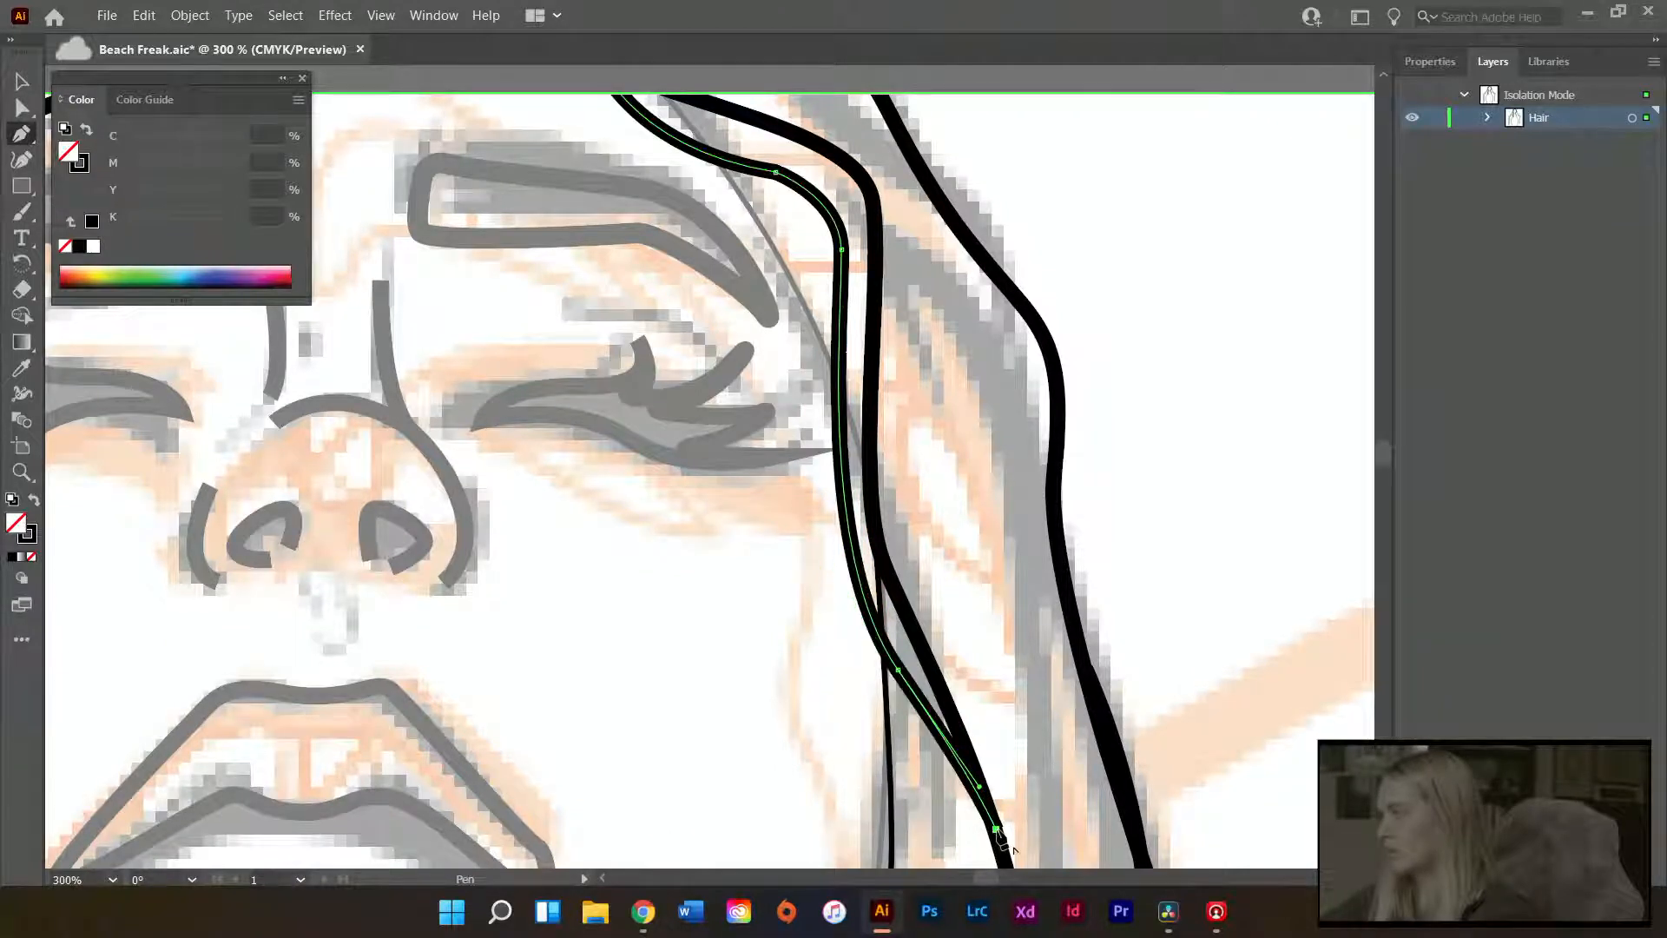
- Convert the new strand's anchor point near the temple to smooth and deselect the strand
key(a)
scroll(1101, 418, up, 3)
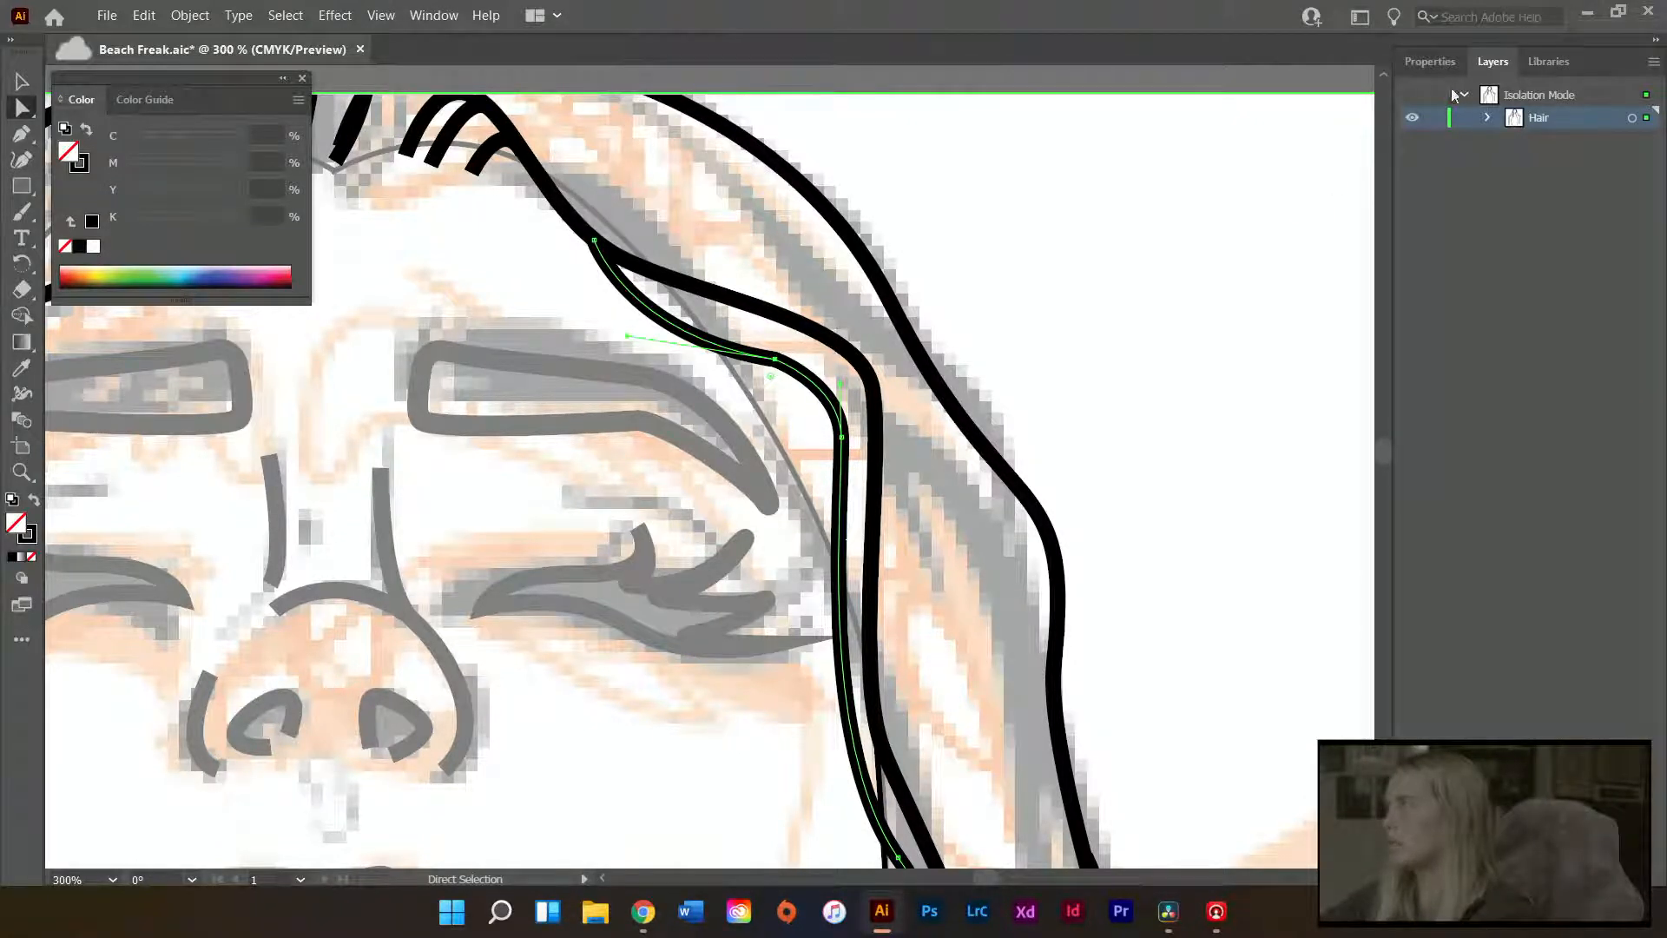
click(1430, 61)
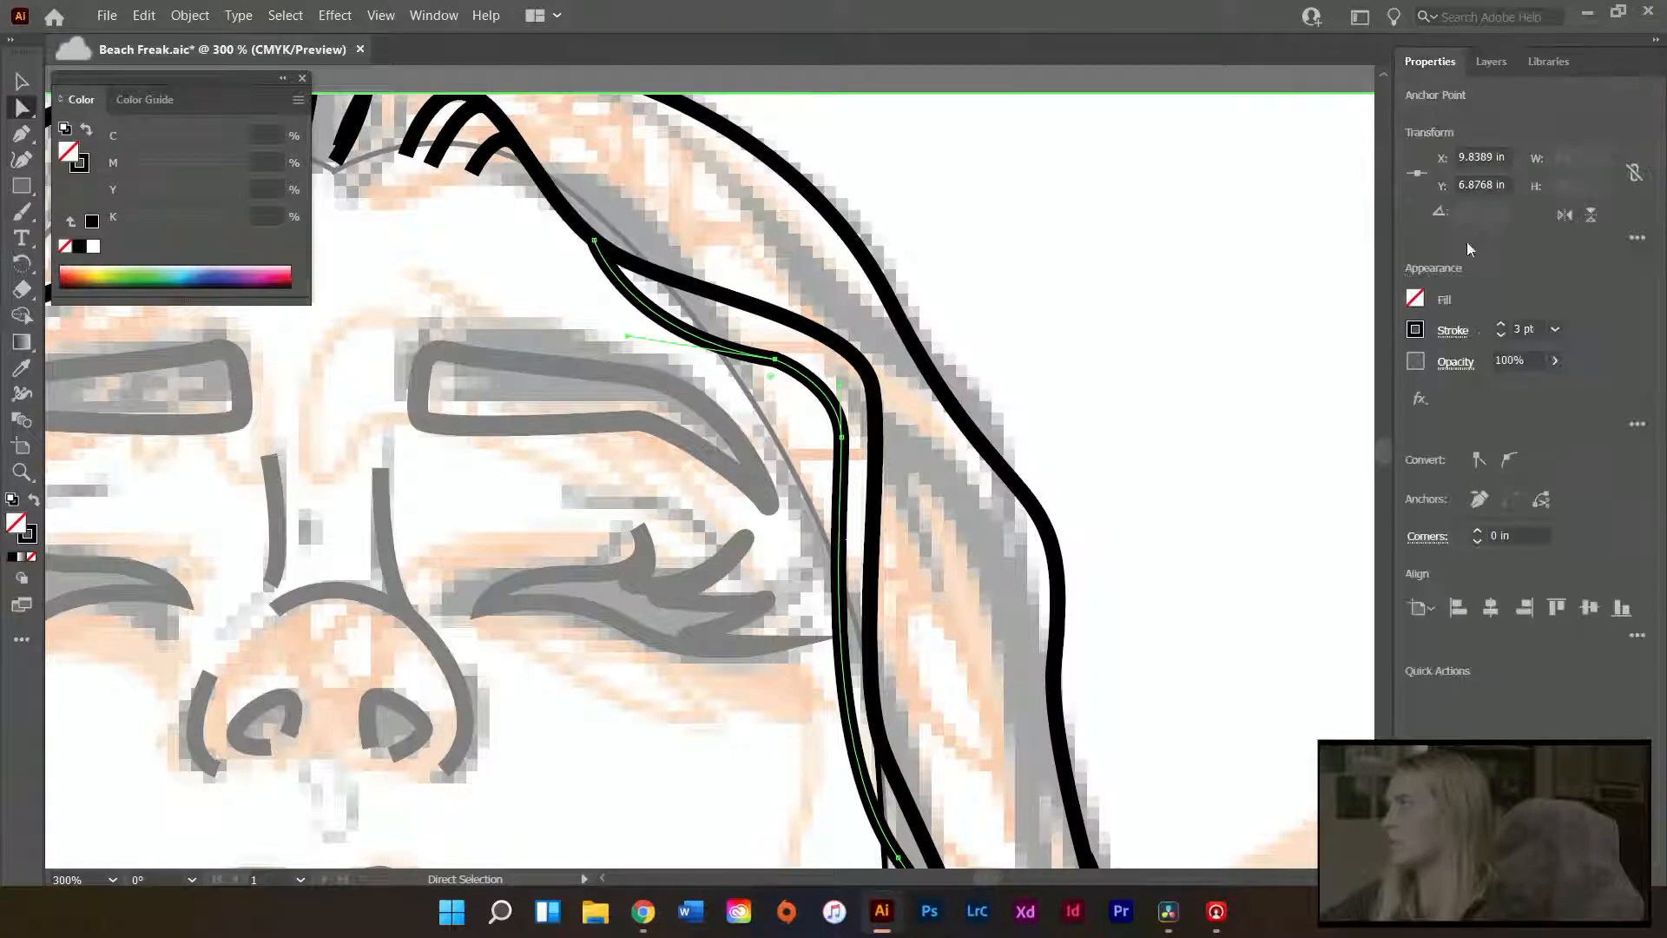
click(1507, 459)
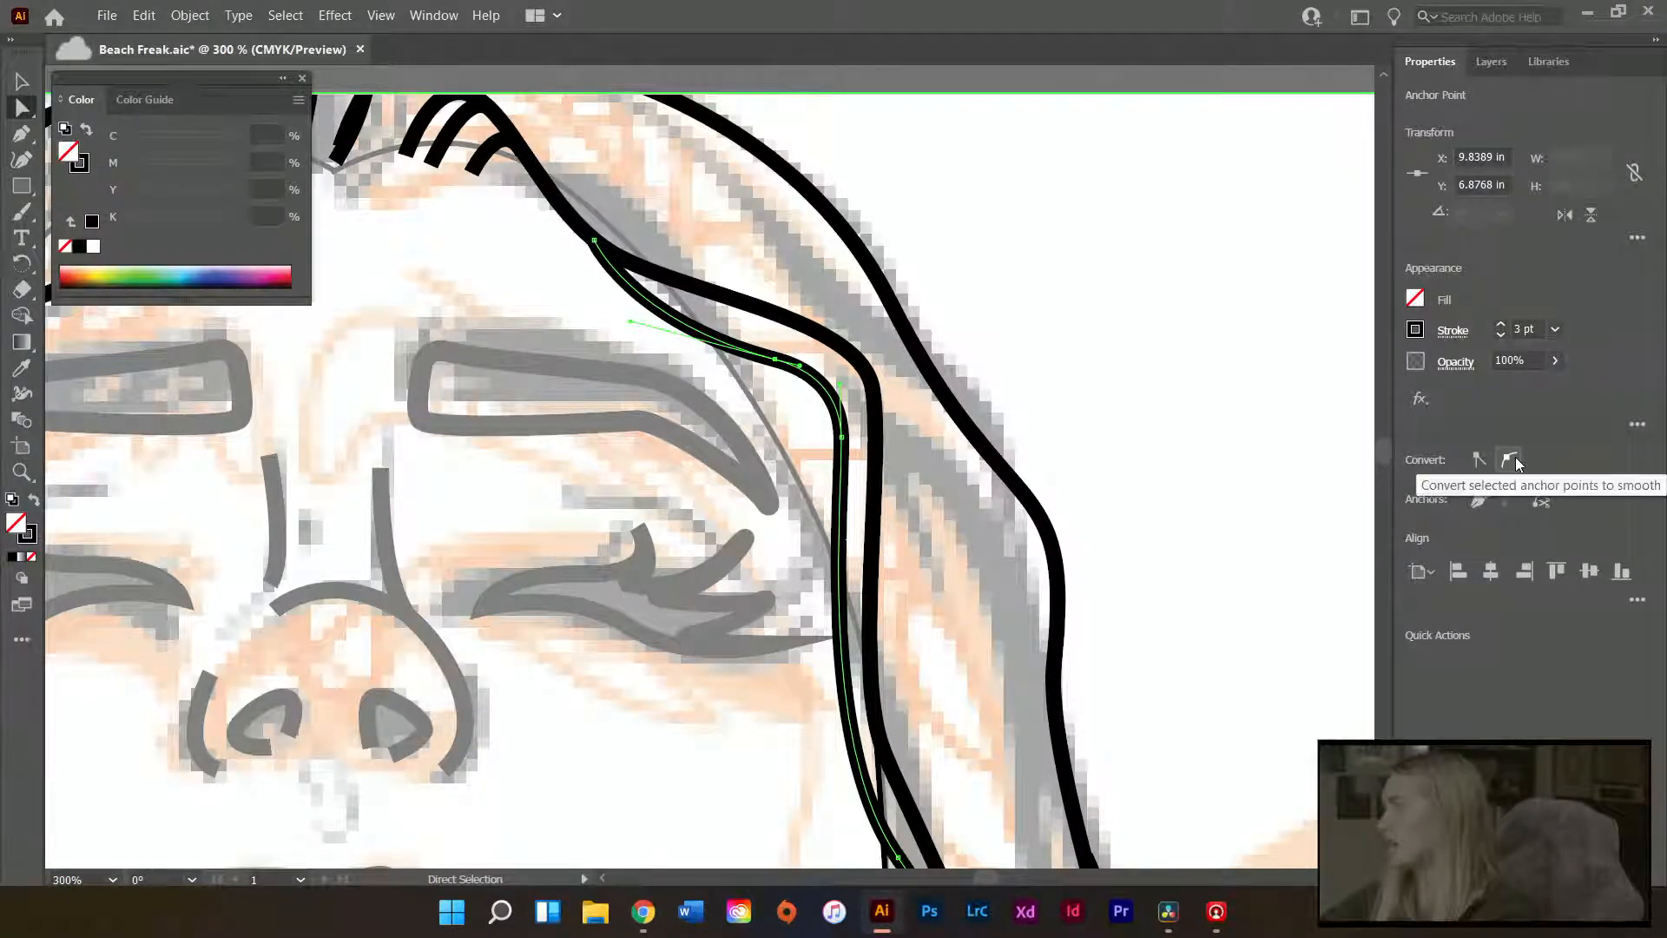
click(926, 320)
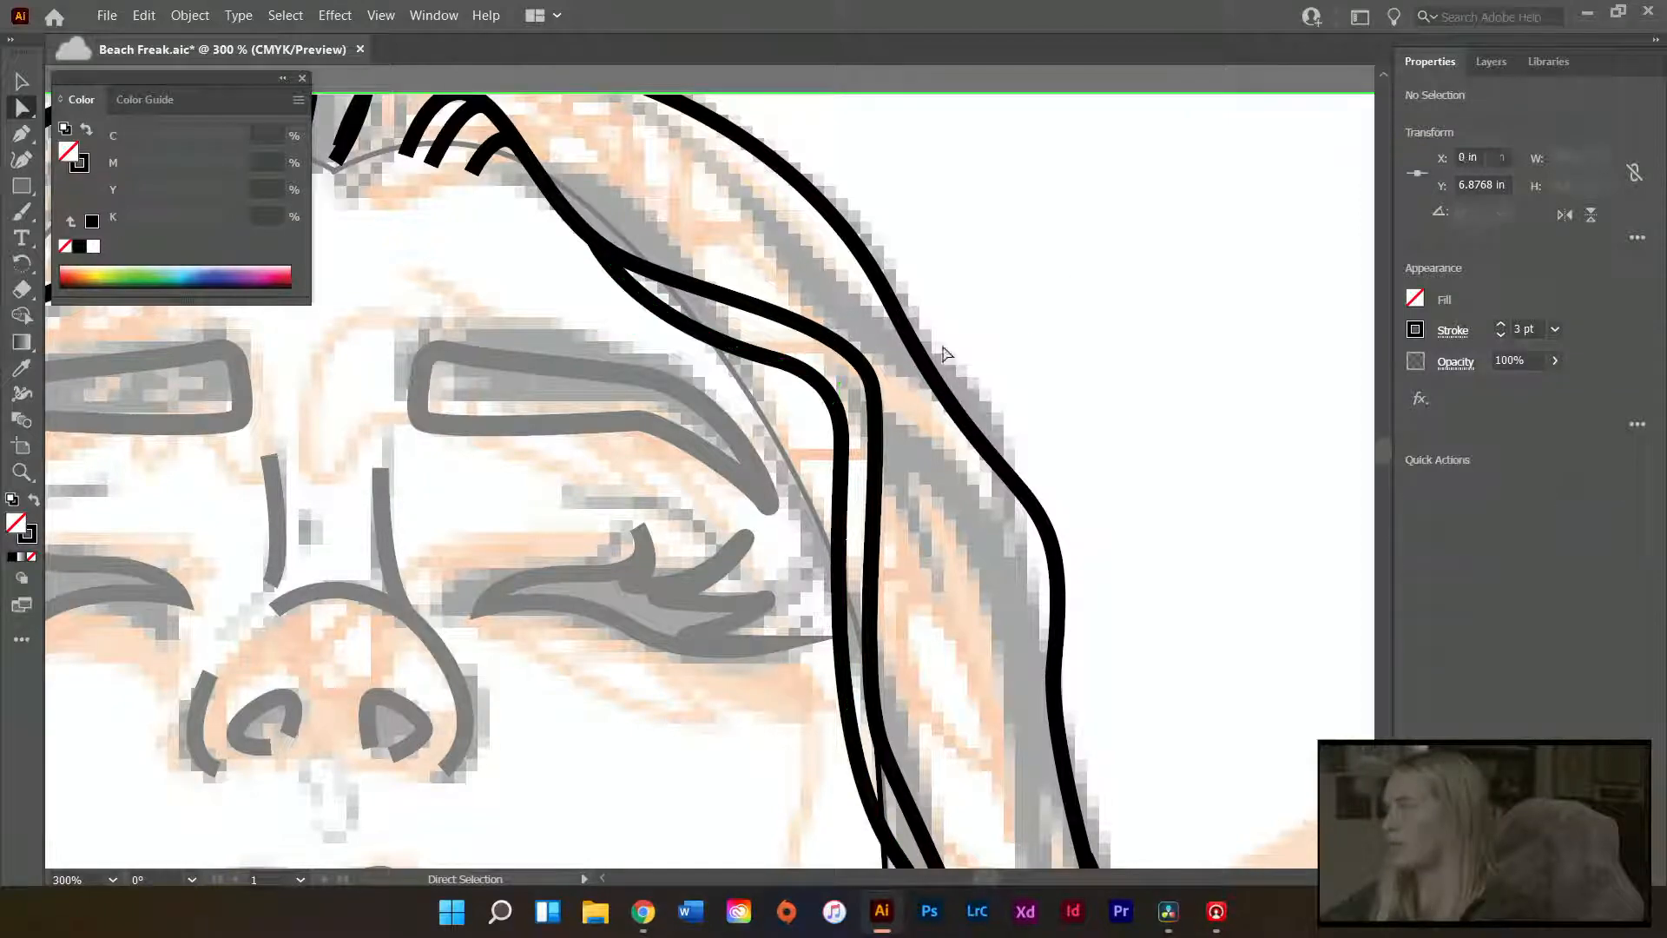
- Examine the new strand beside the right temple against the whole face and hair outline
scroll(784, 426, down, 2)
scroll(784, 425, up, 2)
scroll(814, 410, down, 3)
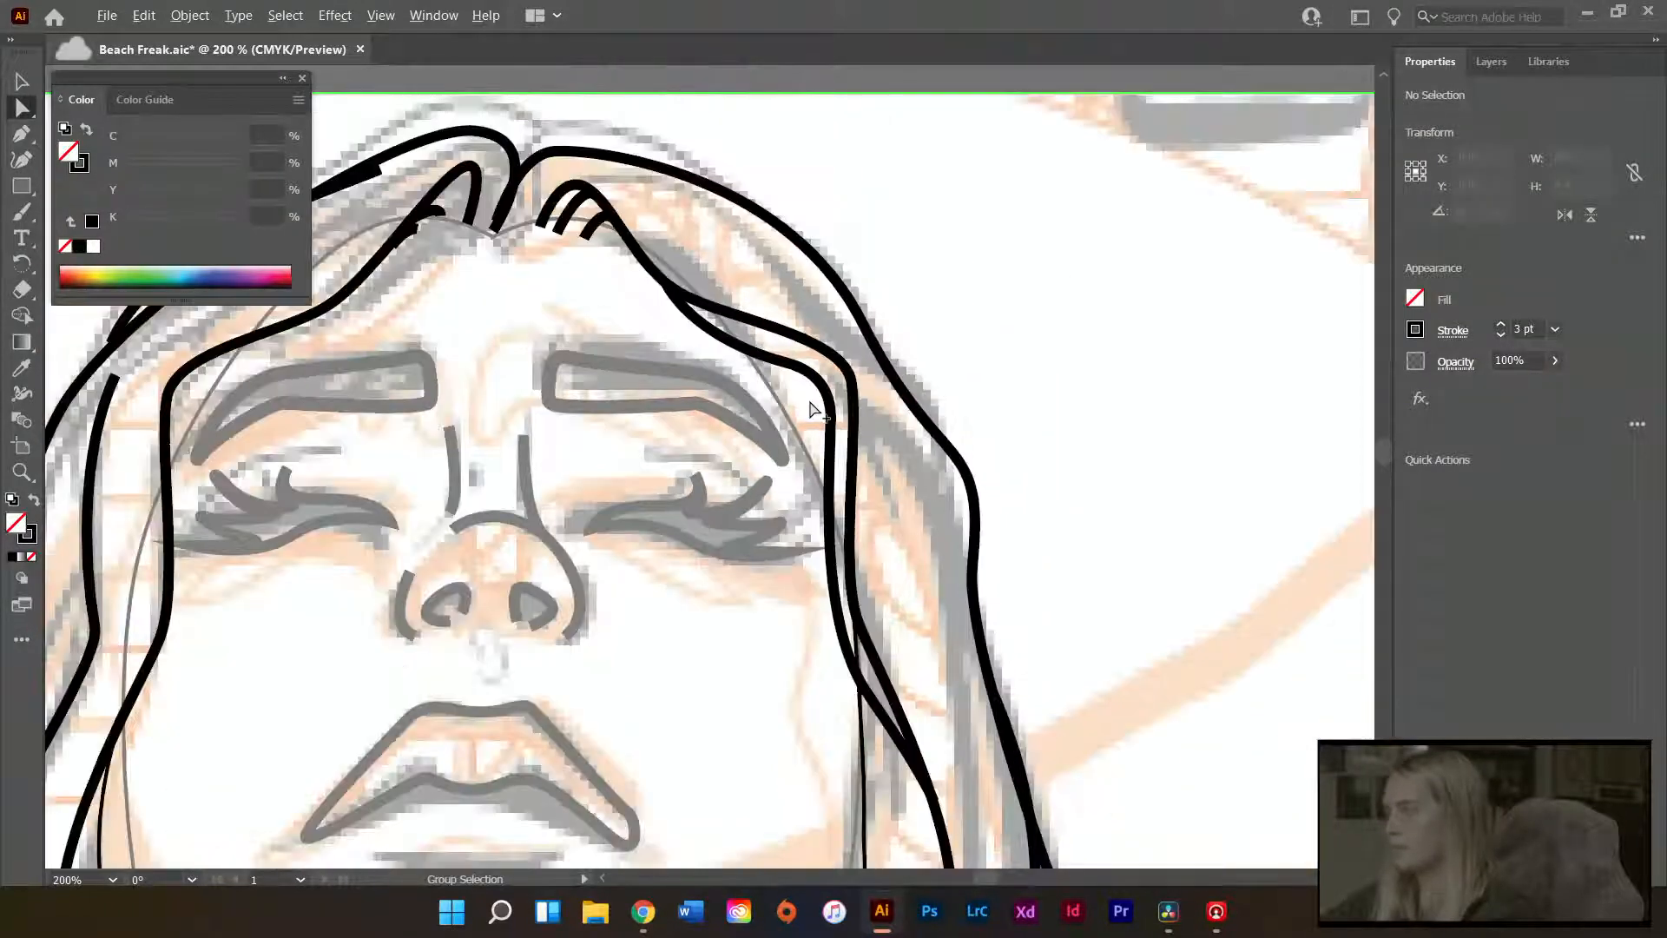
scroll(814, 410, down, 2)
scroll(799, 443, down, 1)
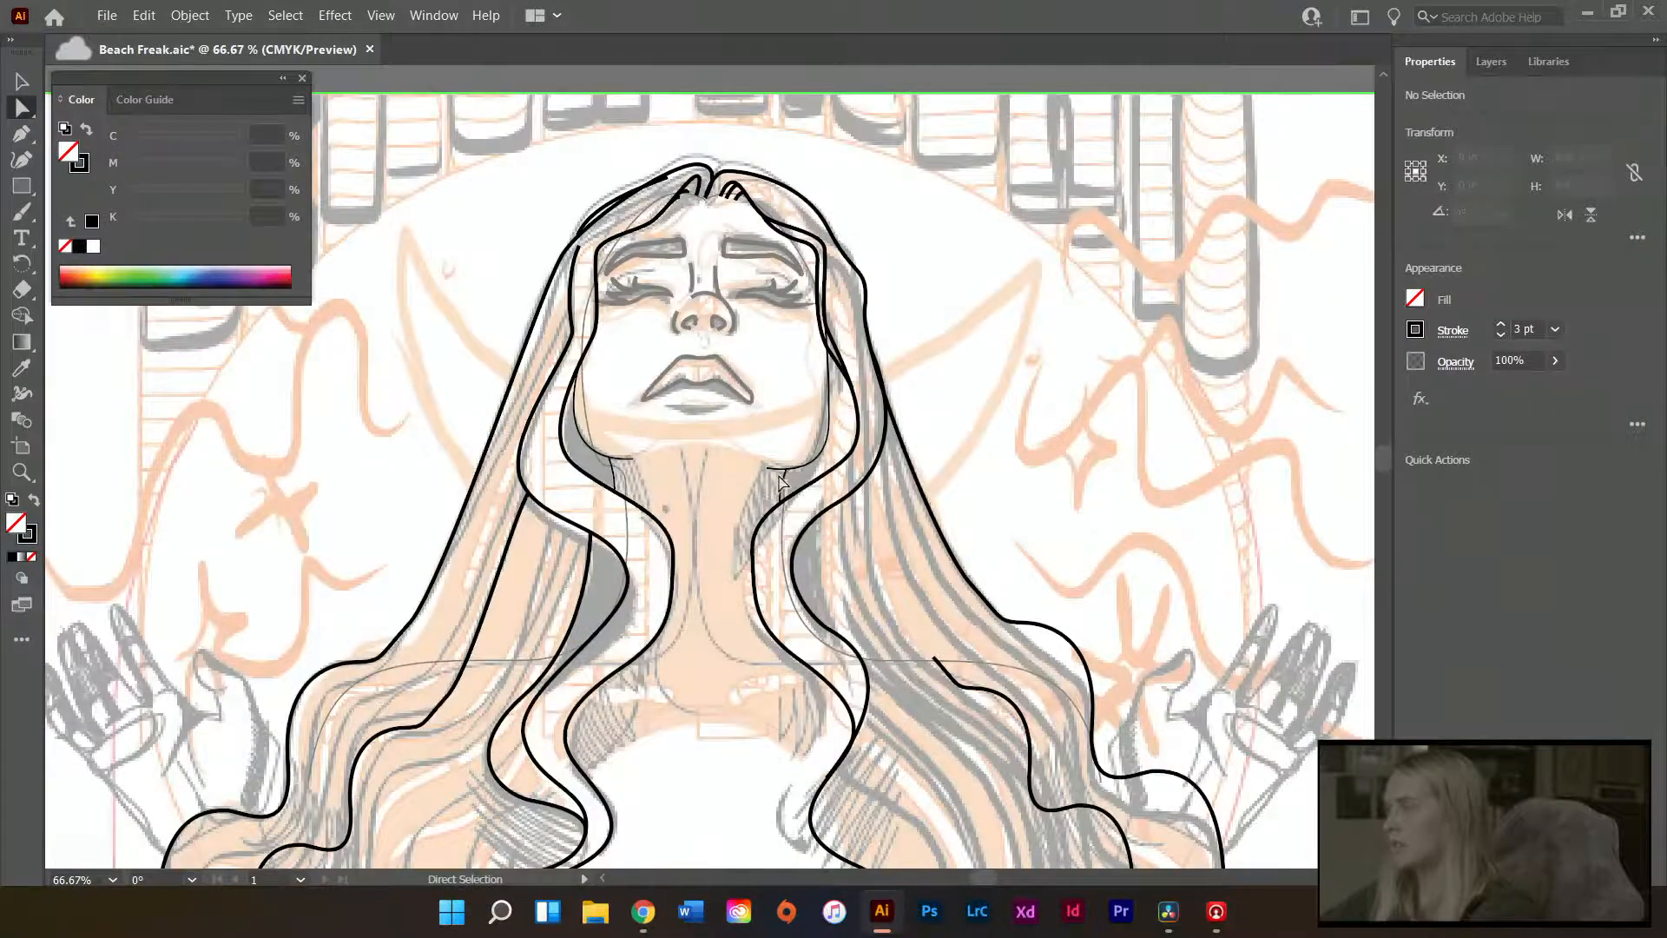
scroll(769, 231, up, 2)
scroll(1003, 684, up, 3)
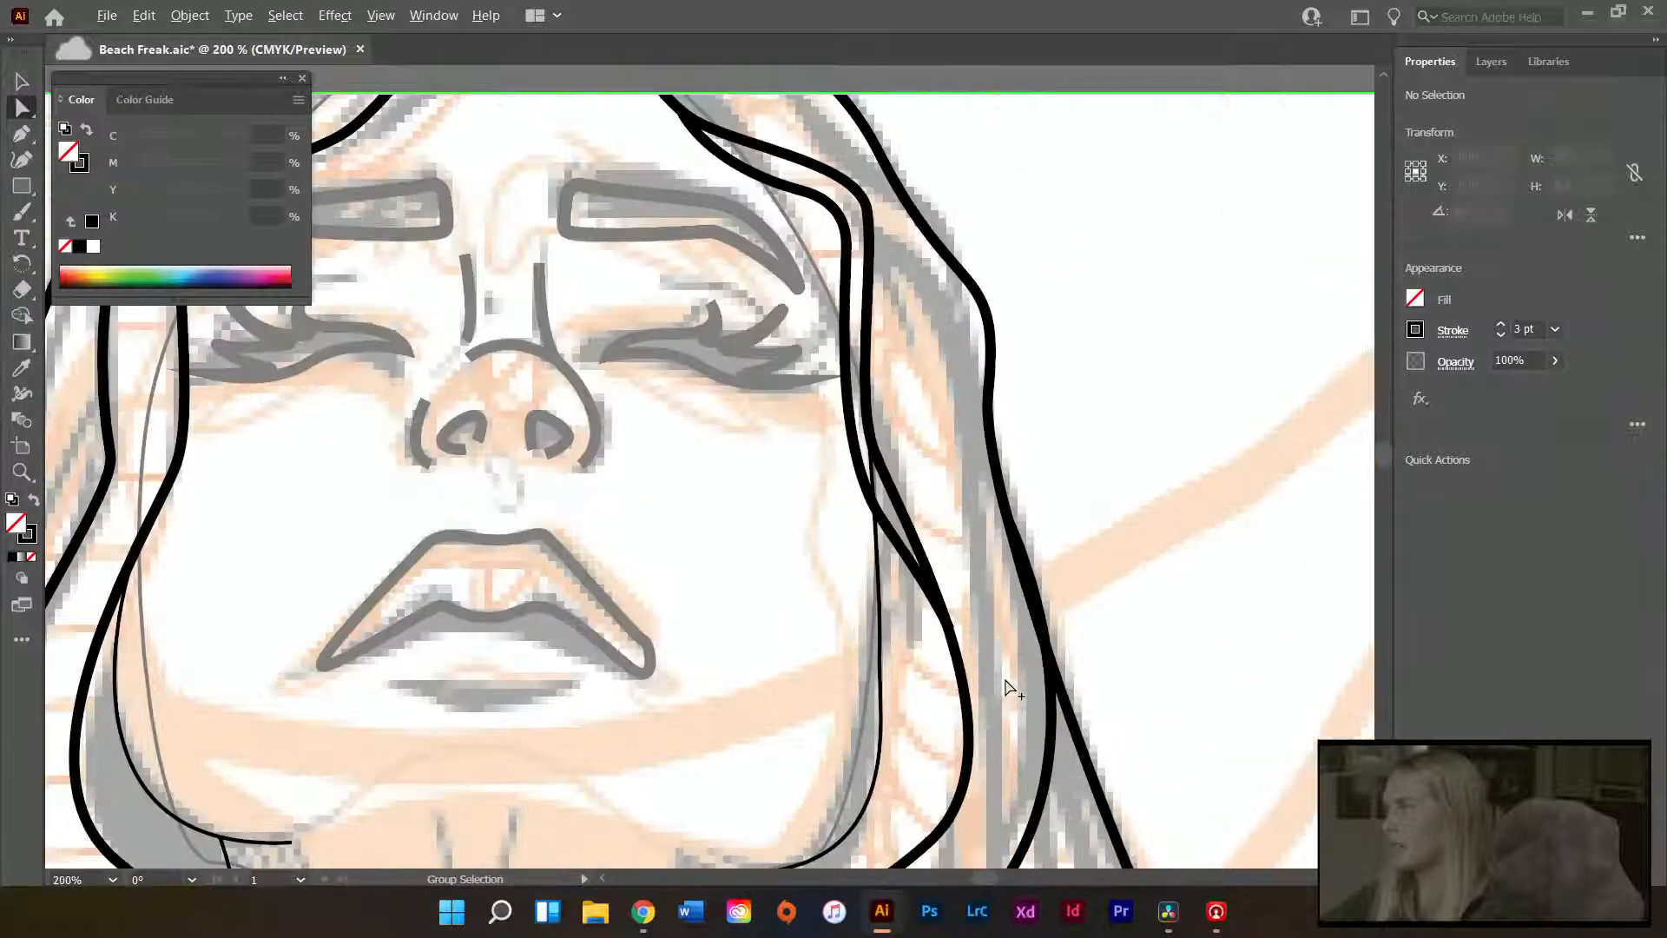
scroll(856, 415, up, 2)
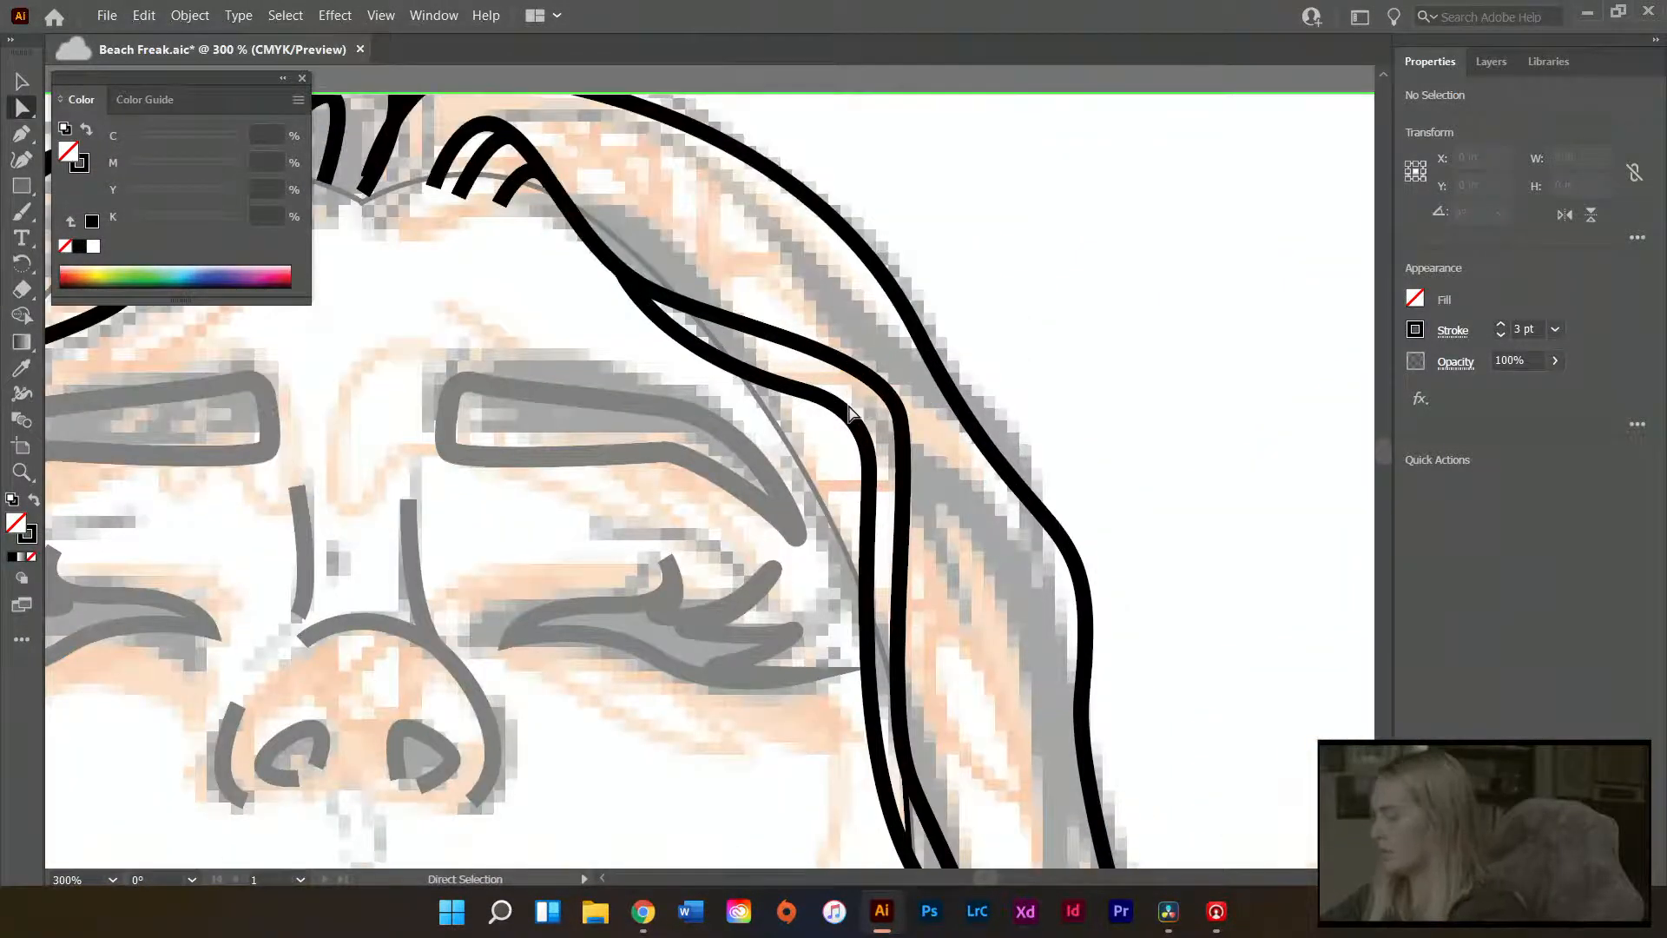
- Draw a short curved strand from the temple beside the right eyebrow into the bend of the right inner hair line
key(p)
click(772, 406)
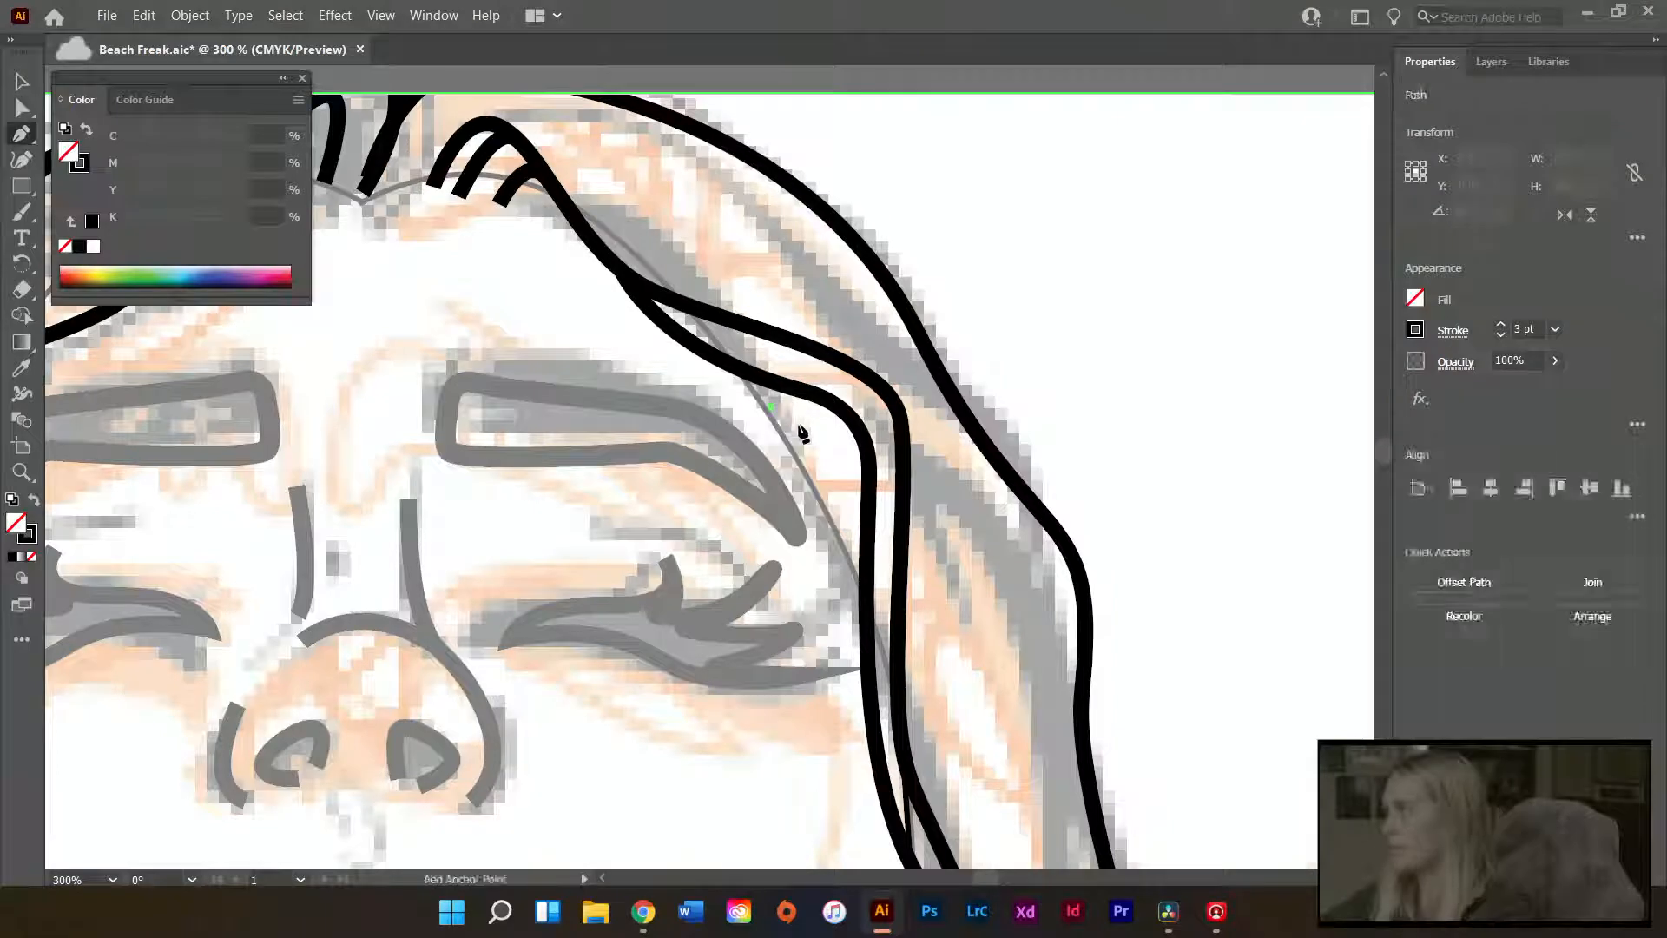
drag(895, 447, 895, 448)
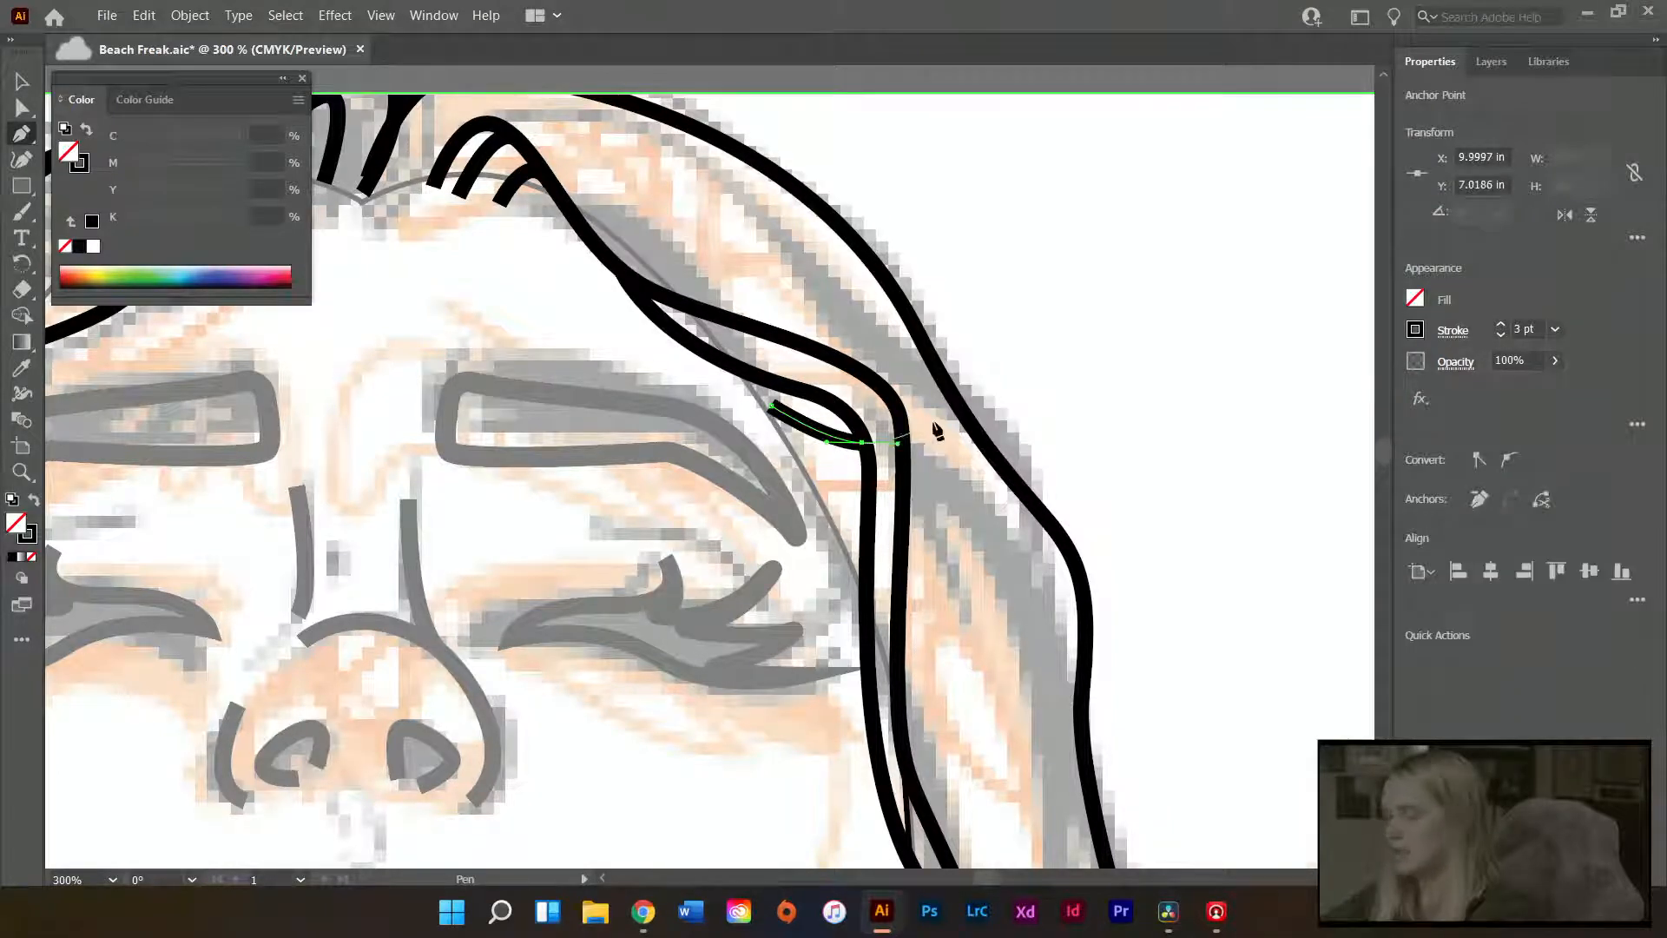
key(a)
click(1005, 384)
- Add a second short curved strand below the first one, ending on the right inner hair line
key(p)
click(807, 457)
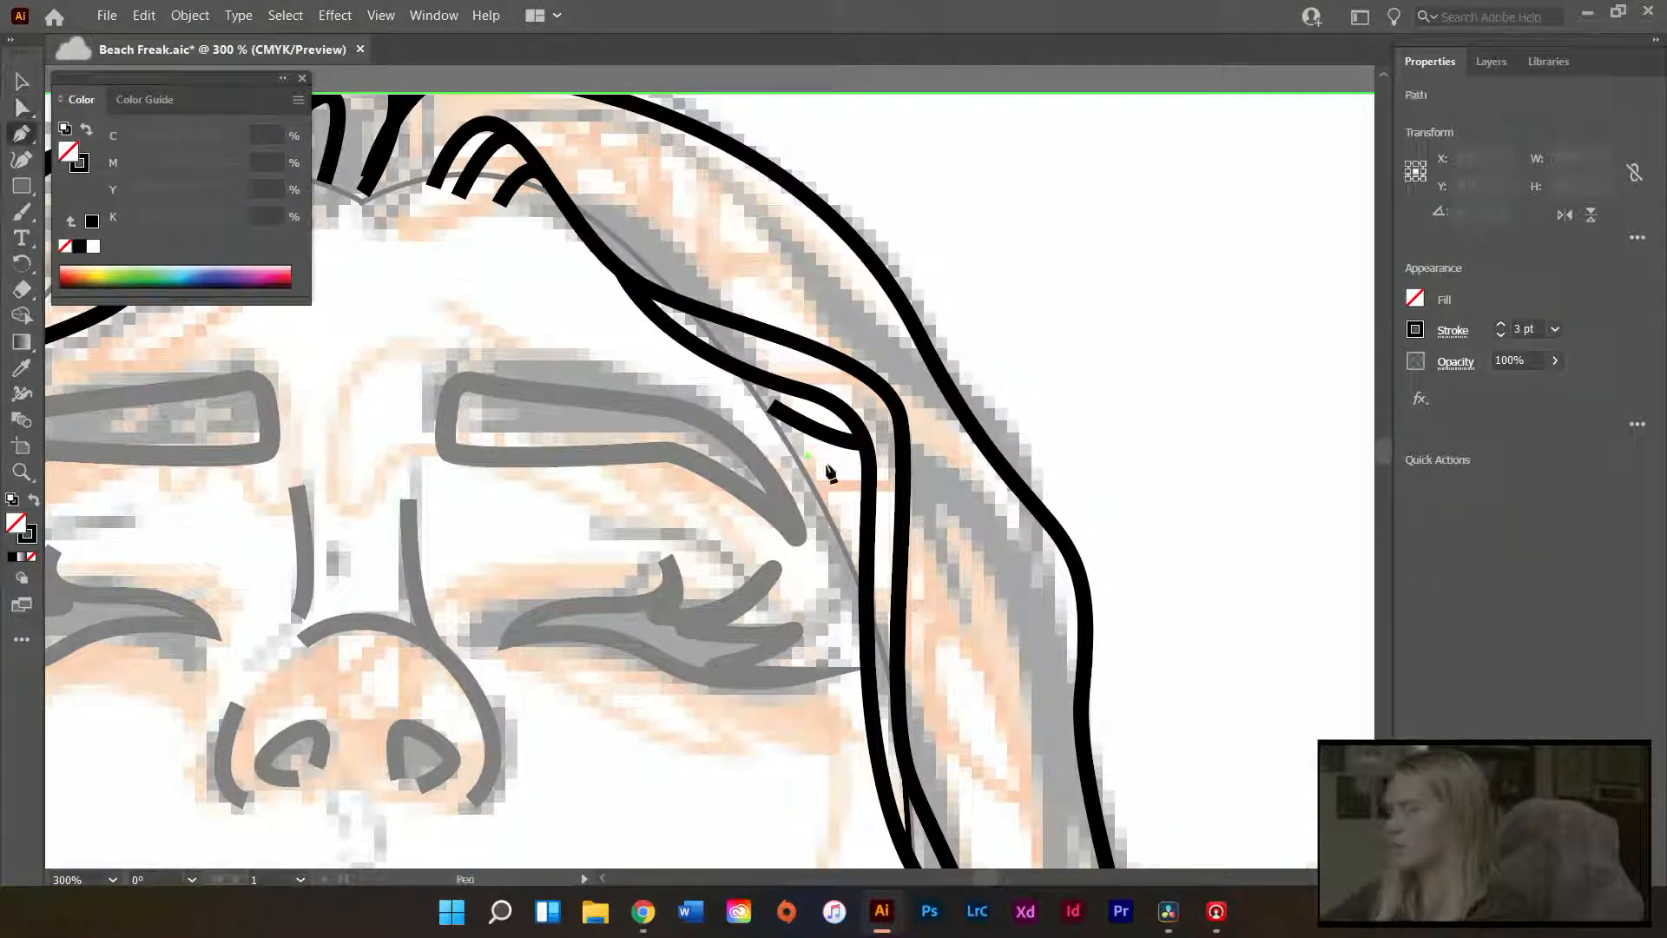
drag(877, 536, 877, 537)
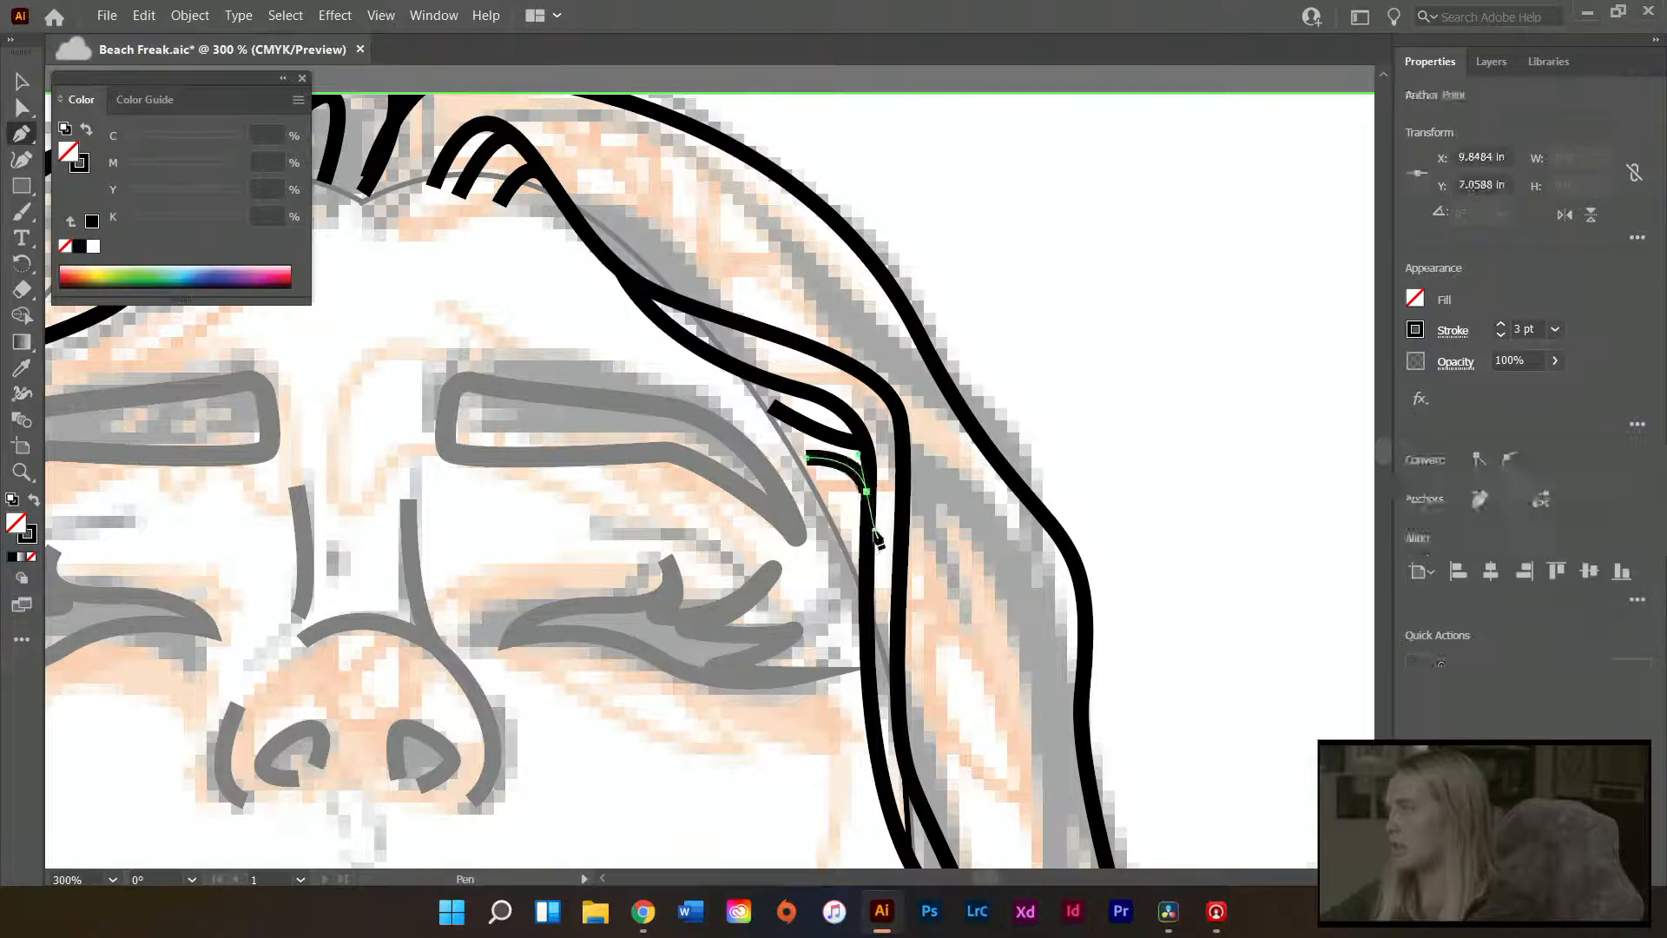
key(a)
click(996, 416)
- Add a third, smaller curved strand below the other two, beside the end of the right eyebrow
key(p)
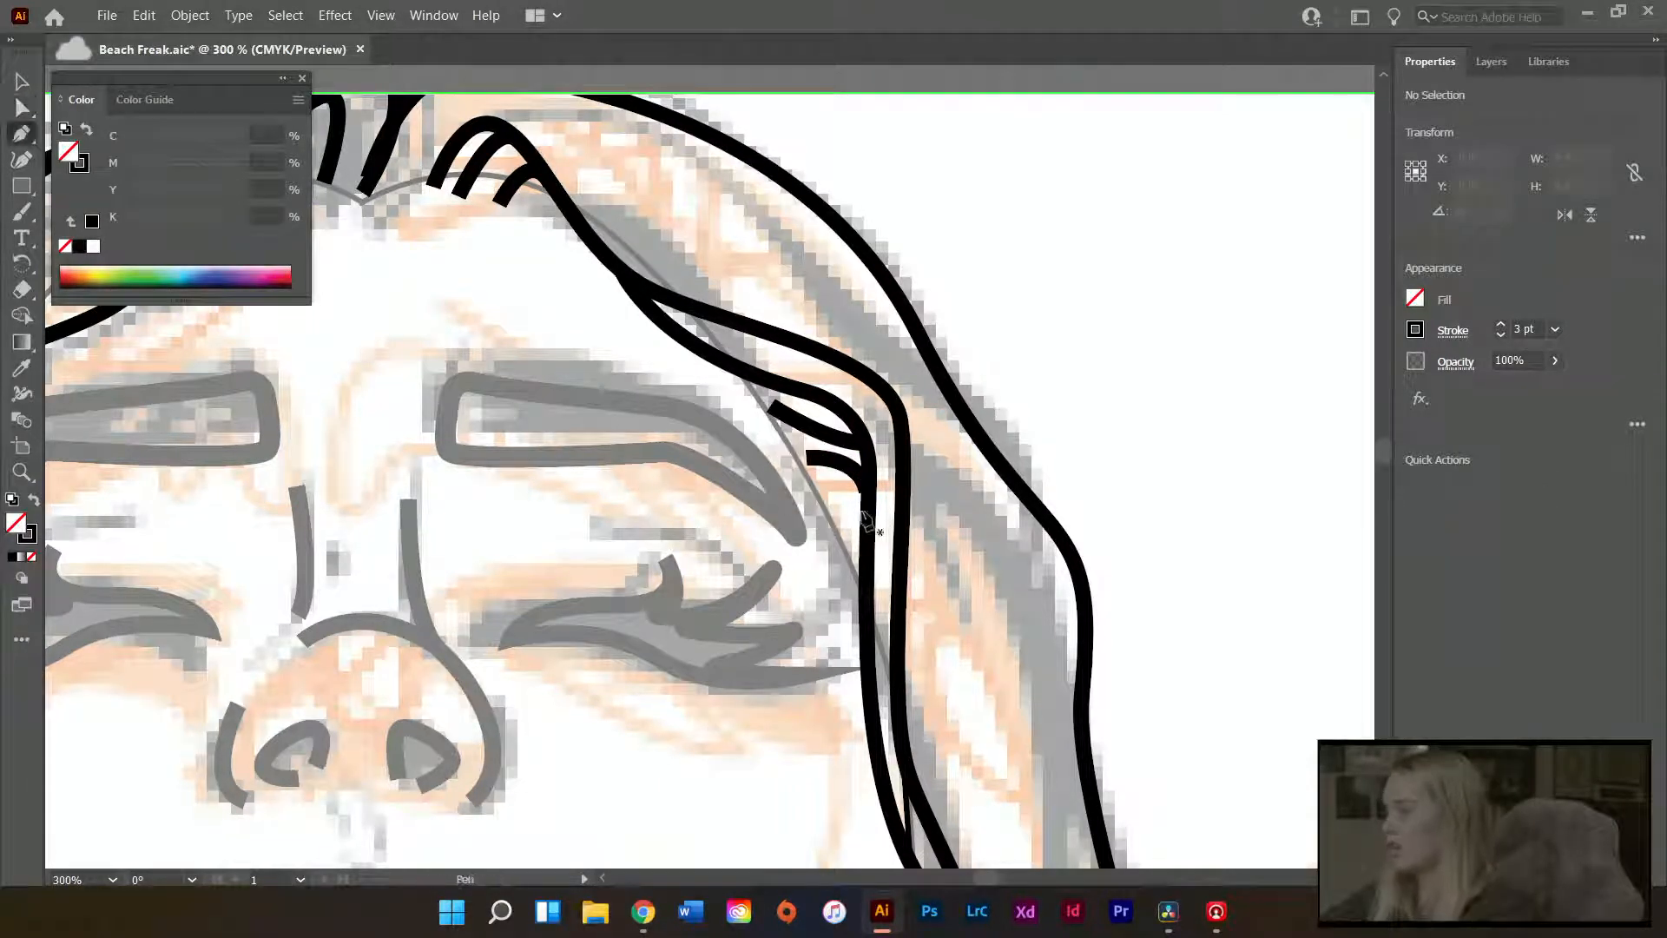
click(835, 492)
click(867, 563)
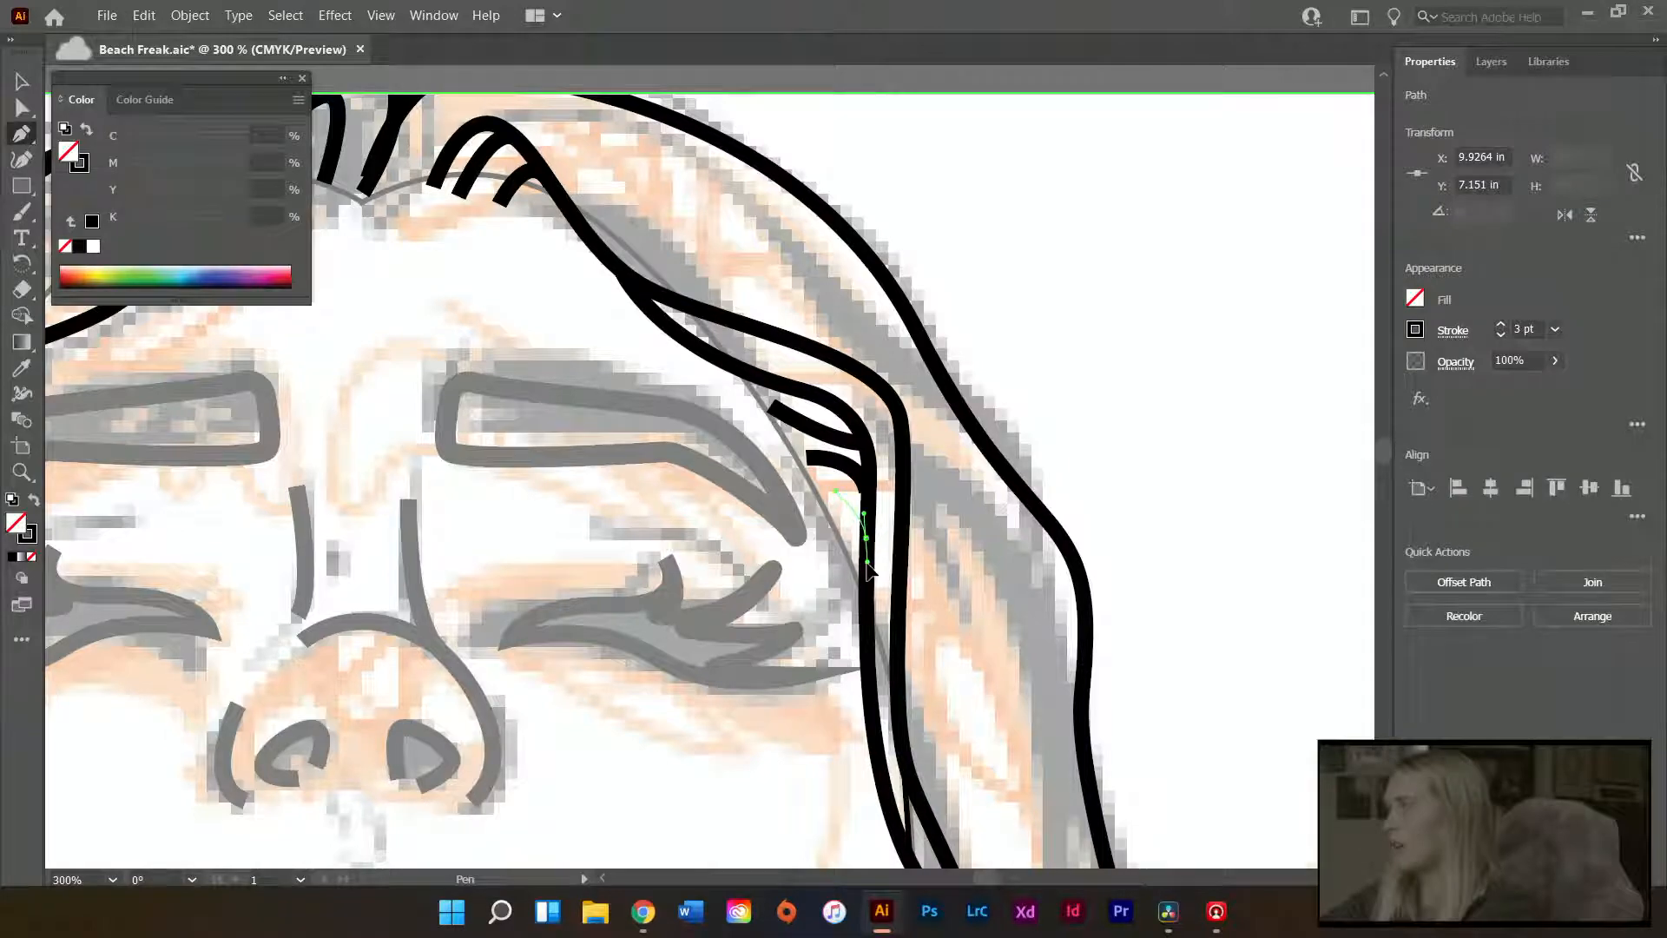
key(a)
click(1049, 362)
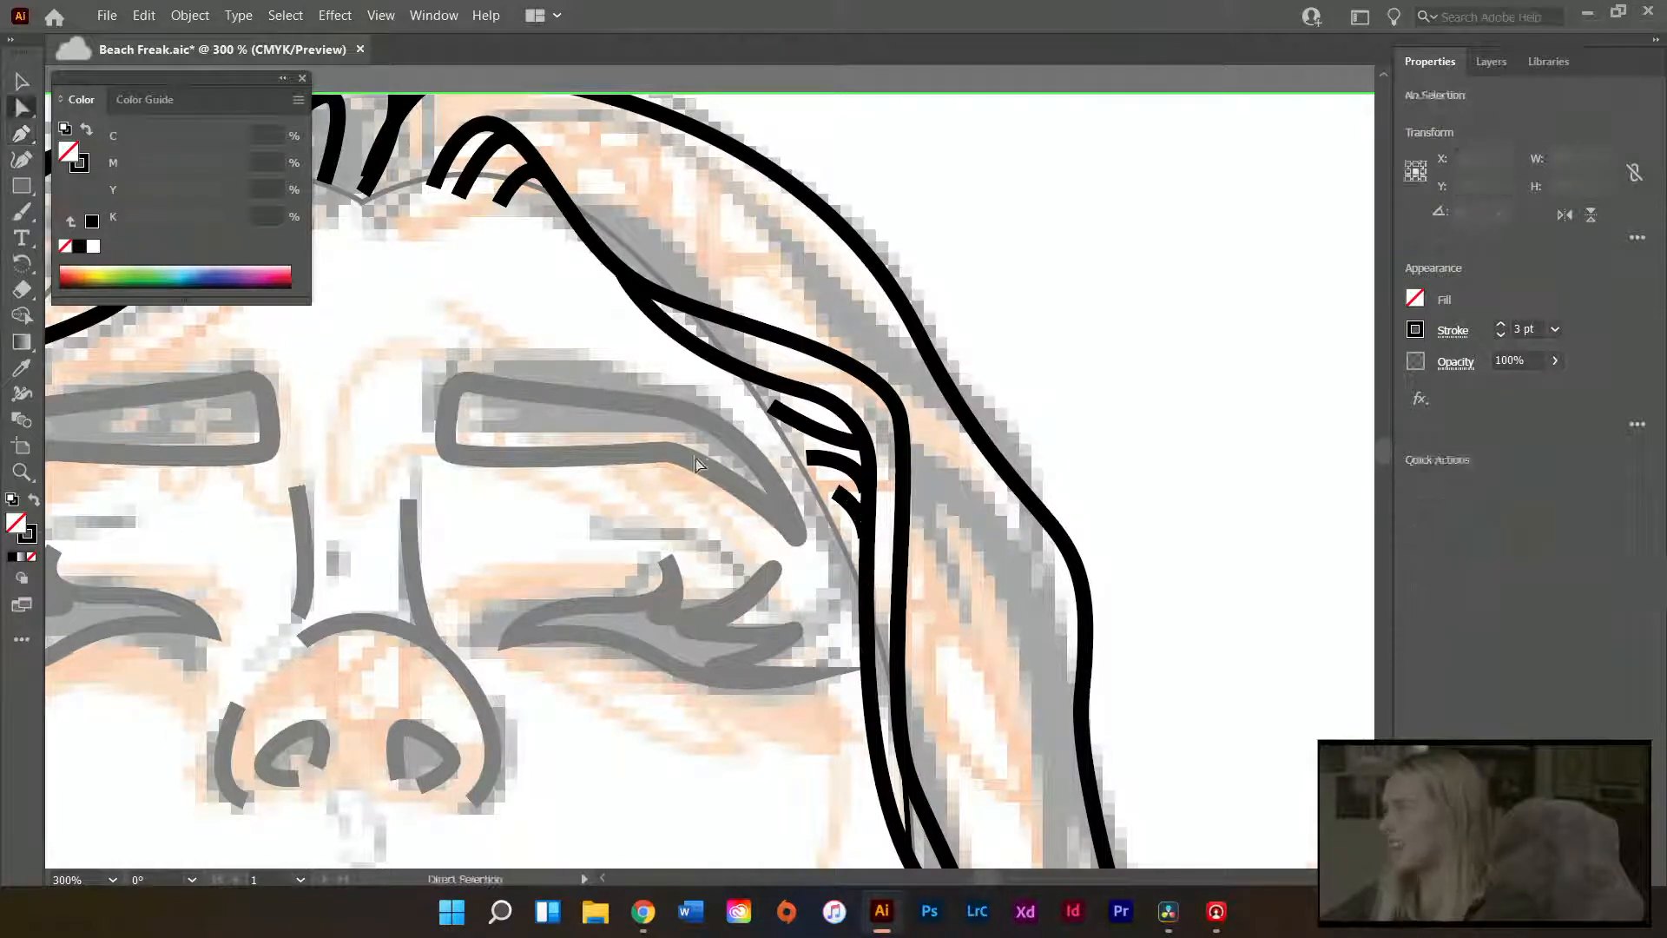
- Draw a curved strand from the right inner hair line beside the cheek down to the same line below the jaw, then deselect it
alt+scroll(697, 458, down, 5)
alt+scroll(350, 625, up, 5)
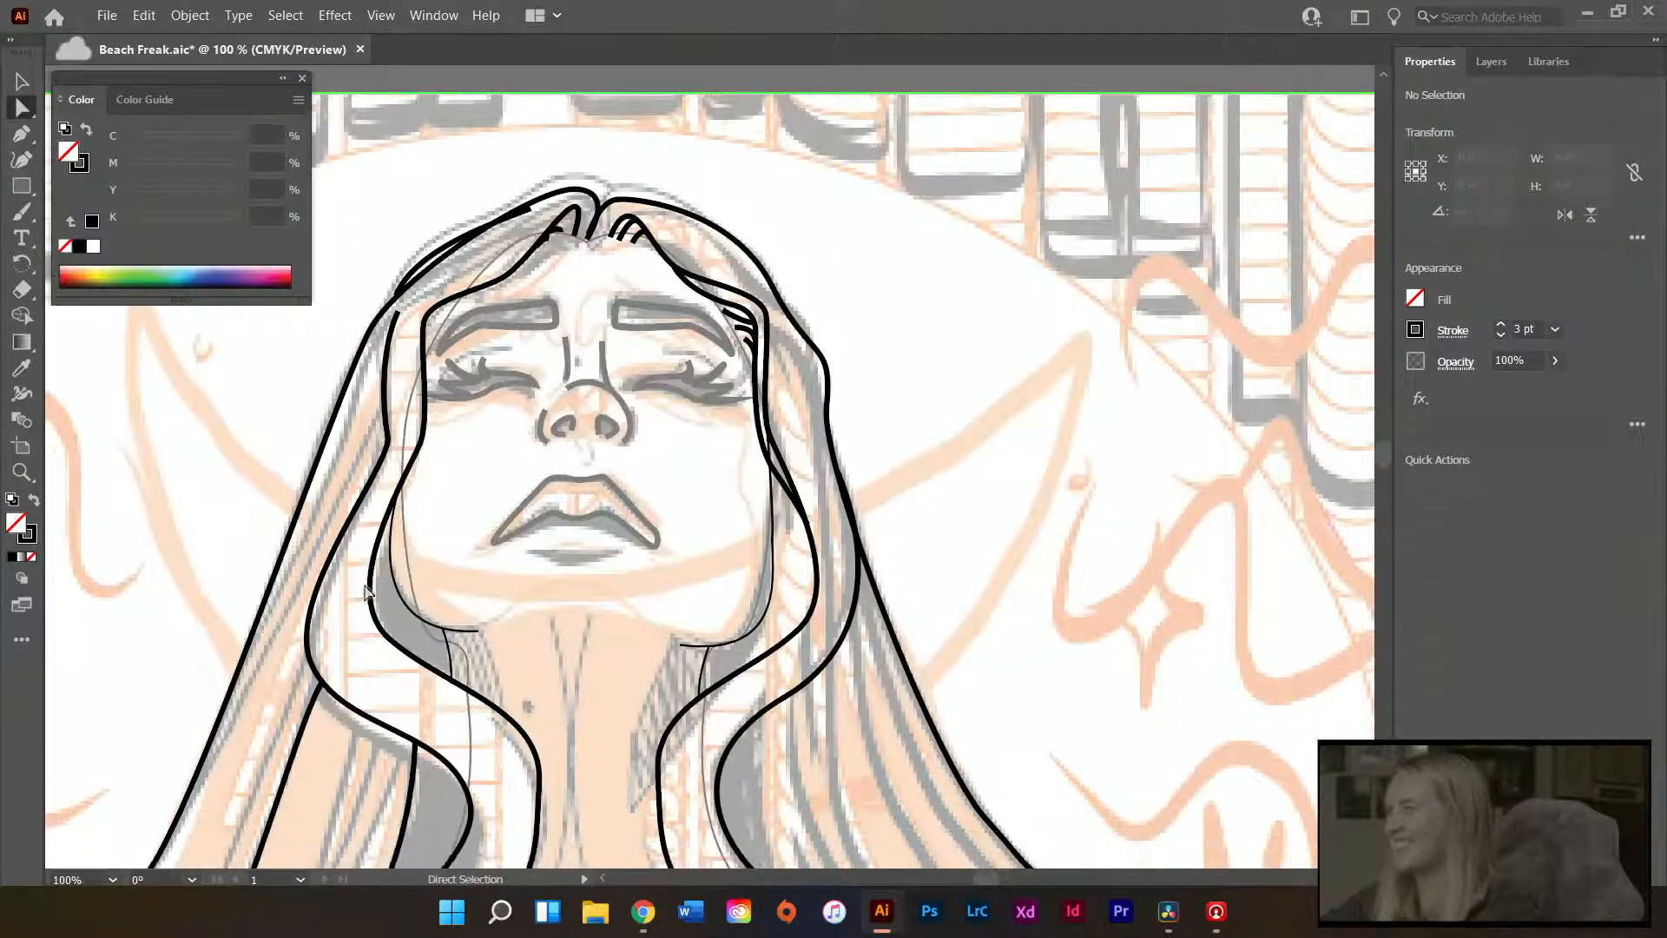
alt+scroll(350, 625, down, 3)
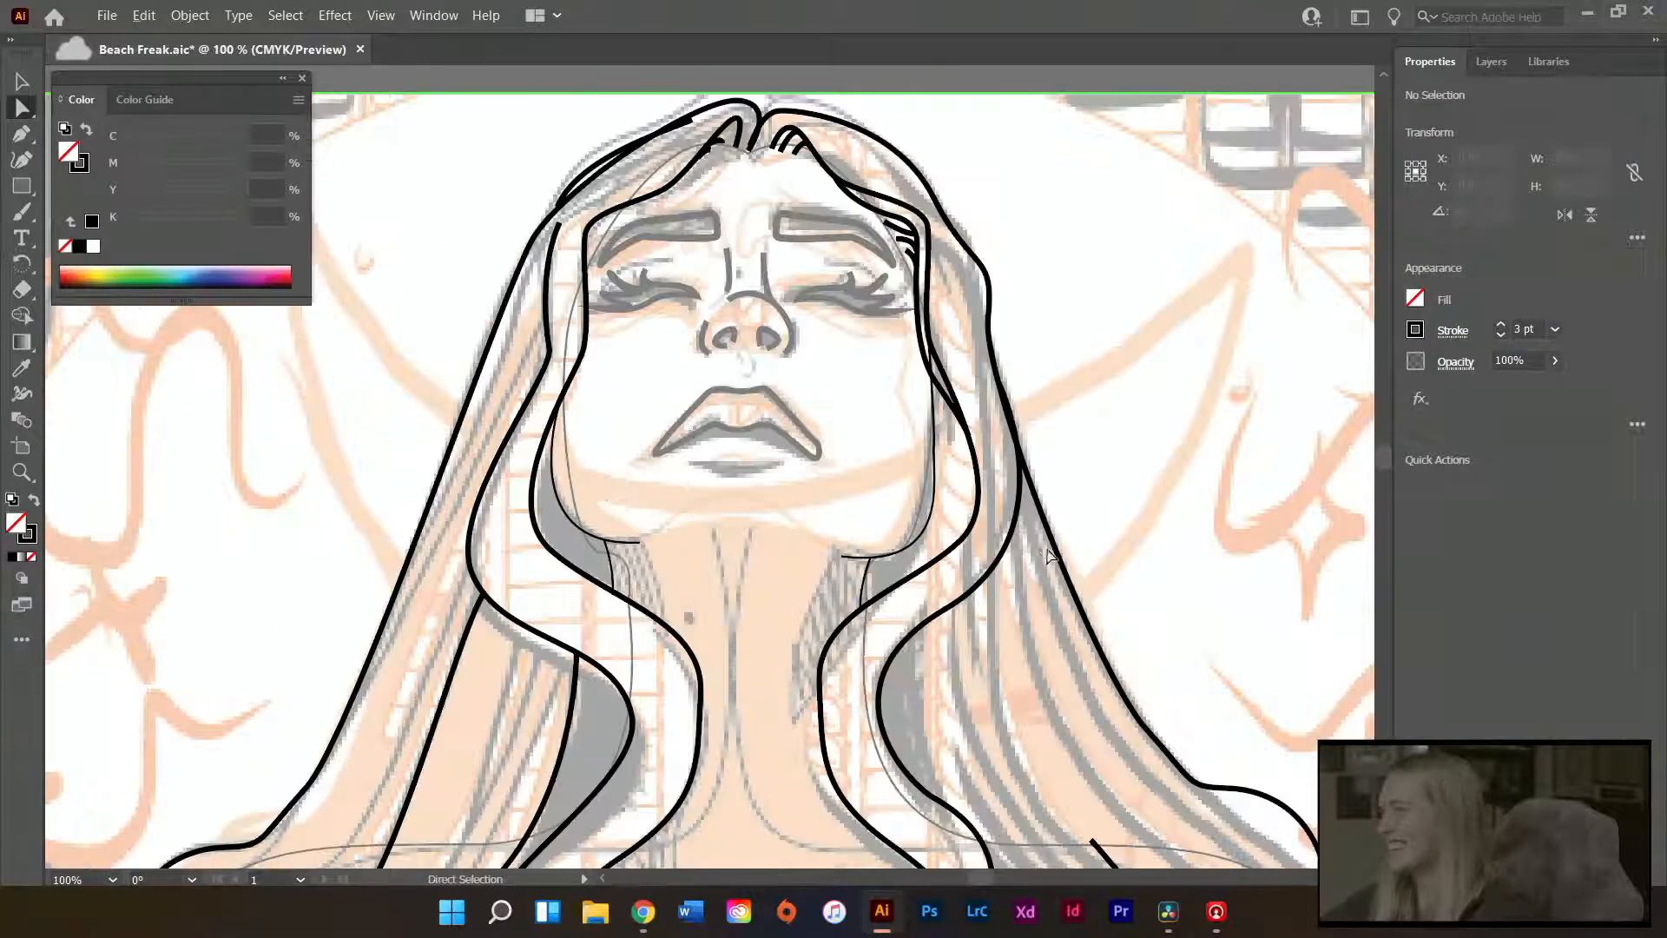
alt+scroll(981, 527, up, 3)
alt+scroll(781, 491, down, 3)
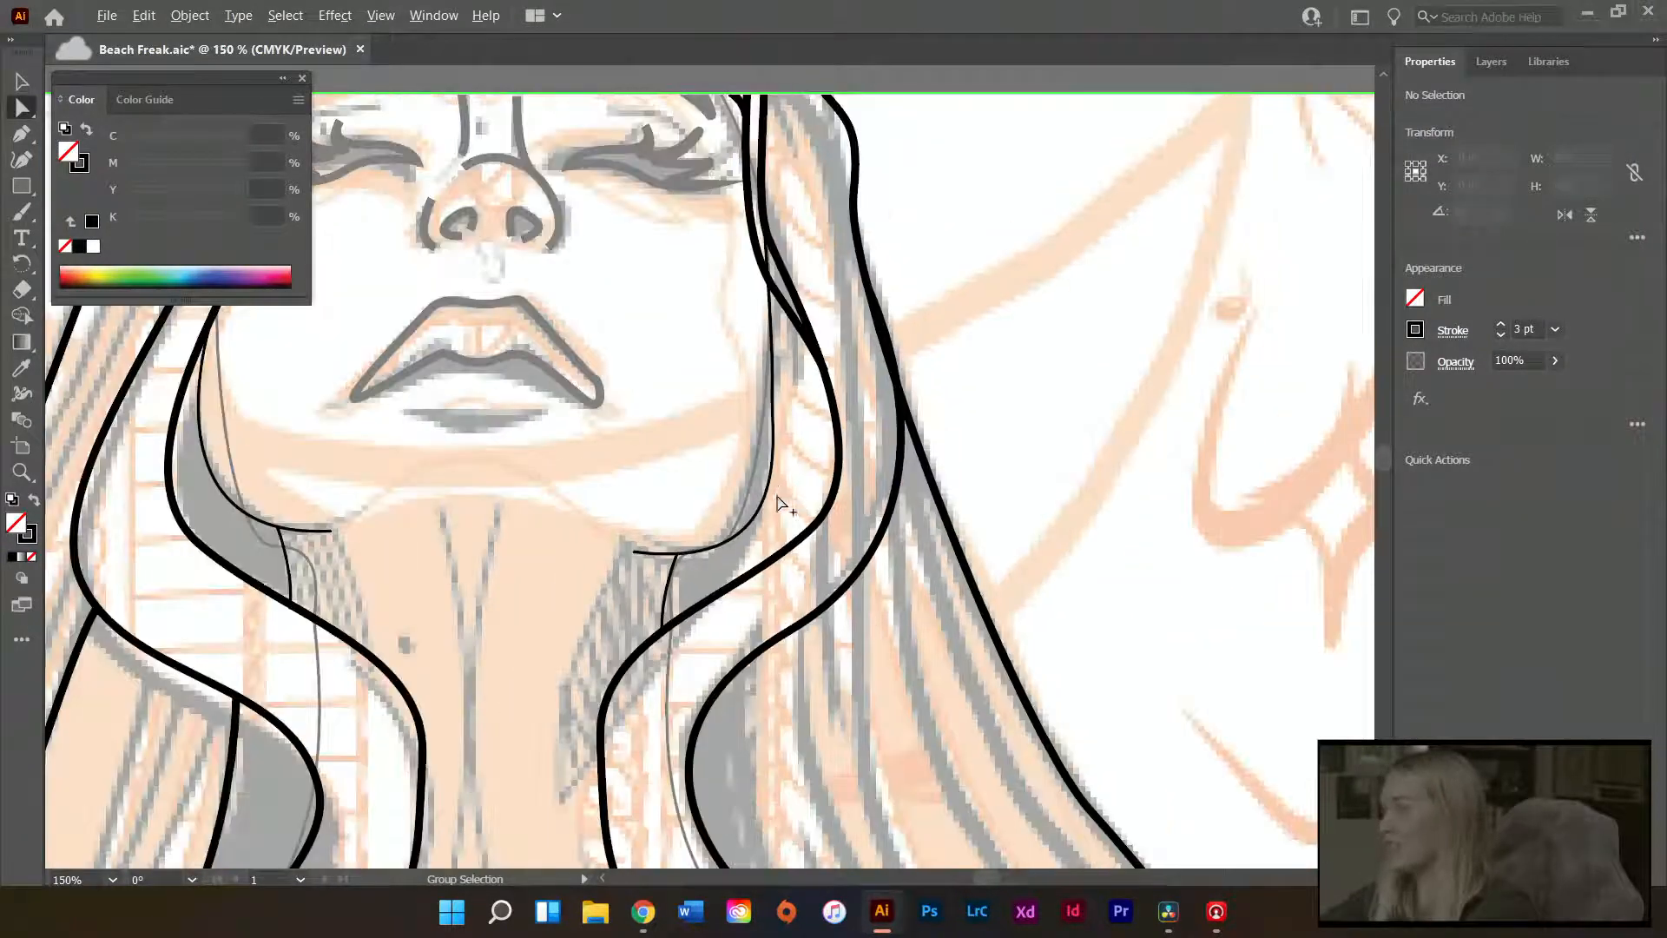
key(p)
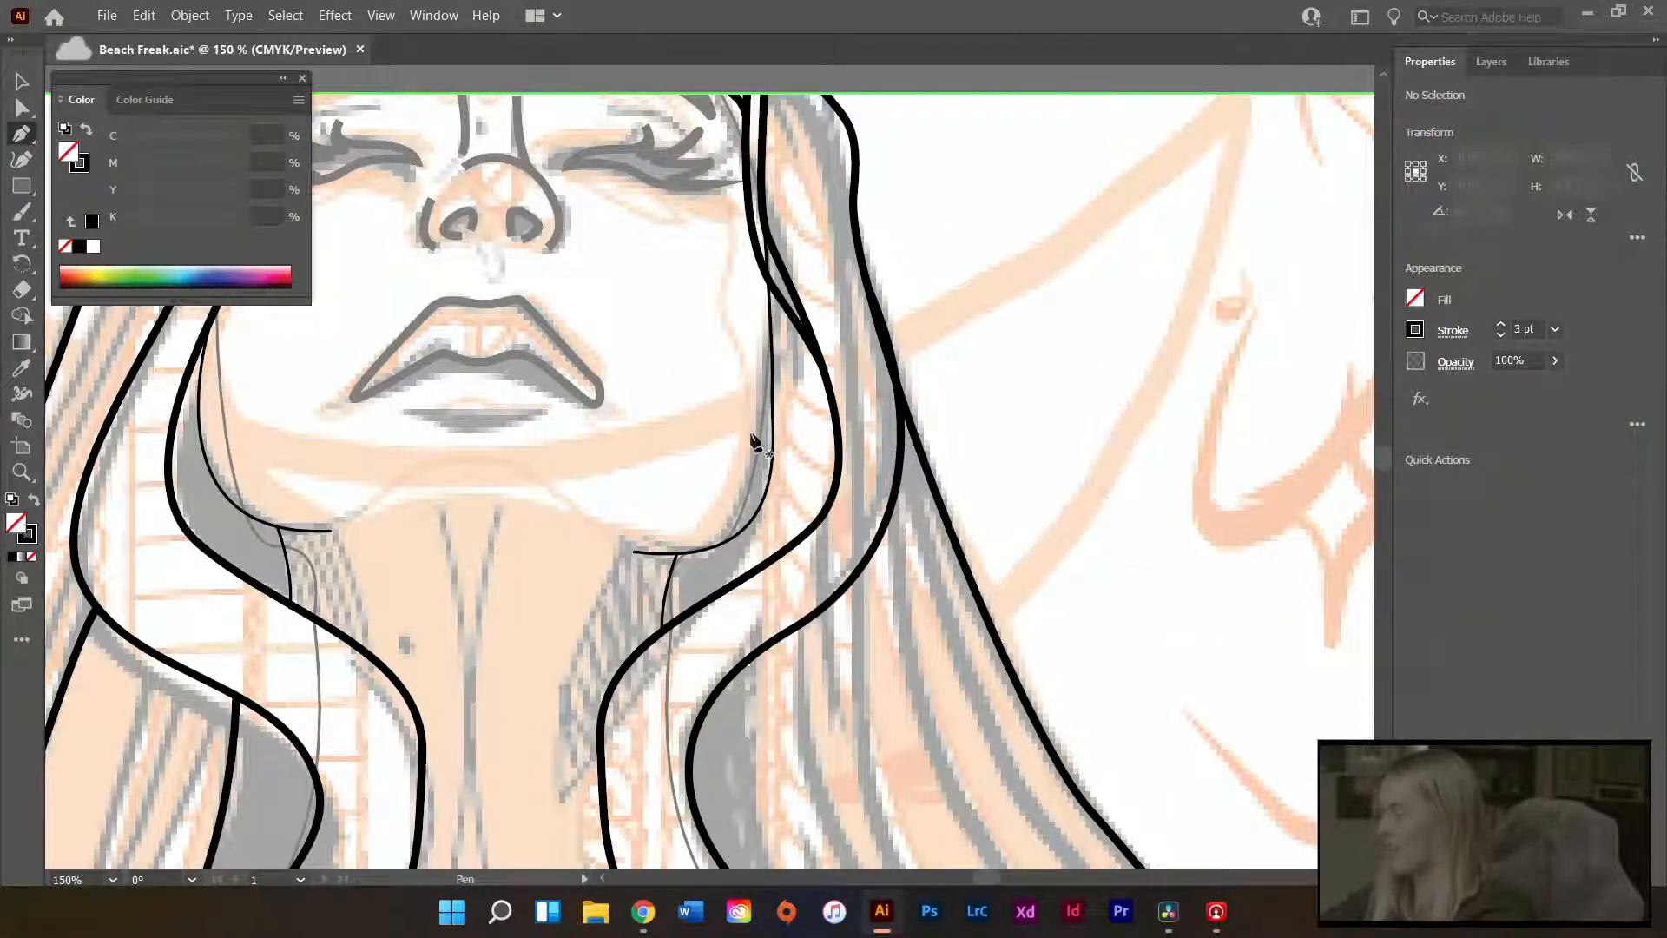
click(827, 382)
drag(675, 621, 636, 645)
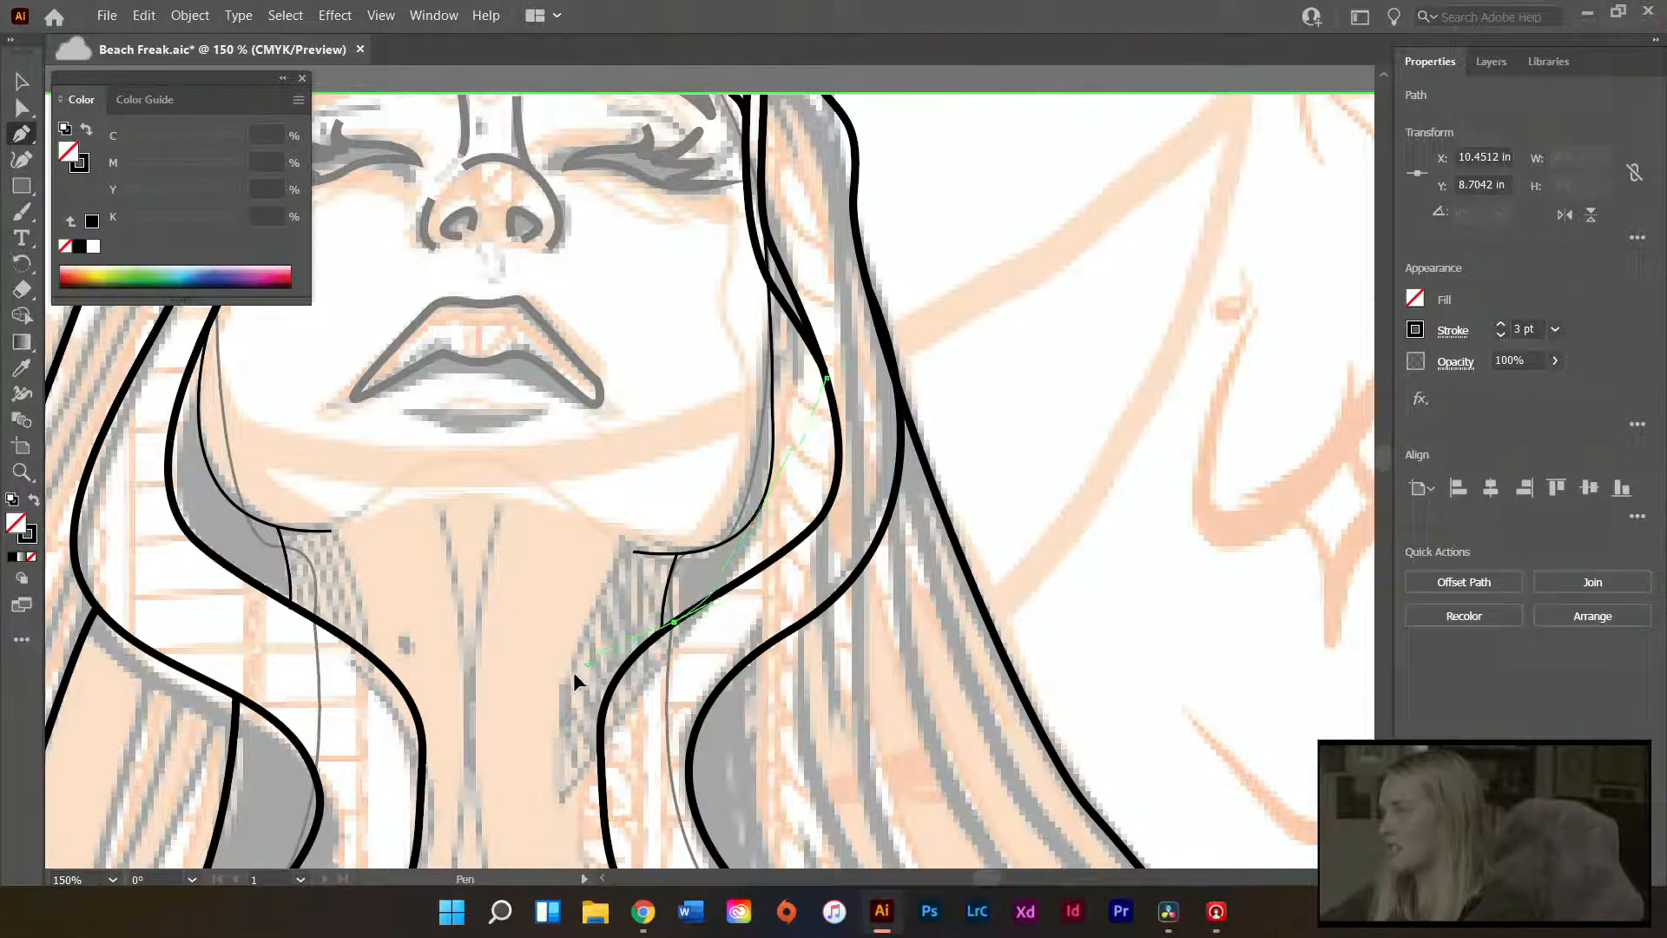
drag(522, 689, 512, 722)
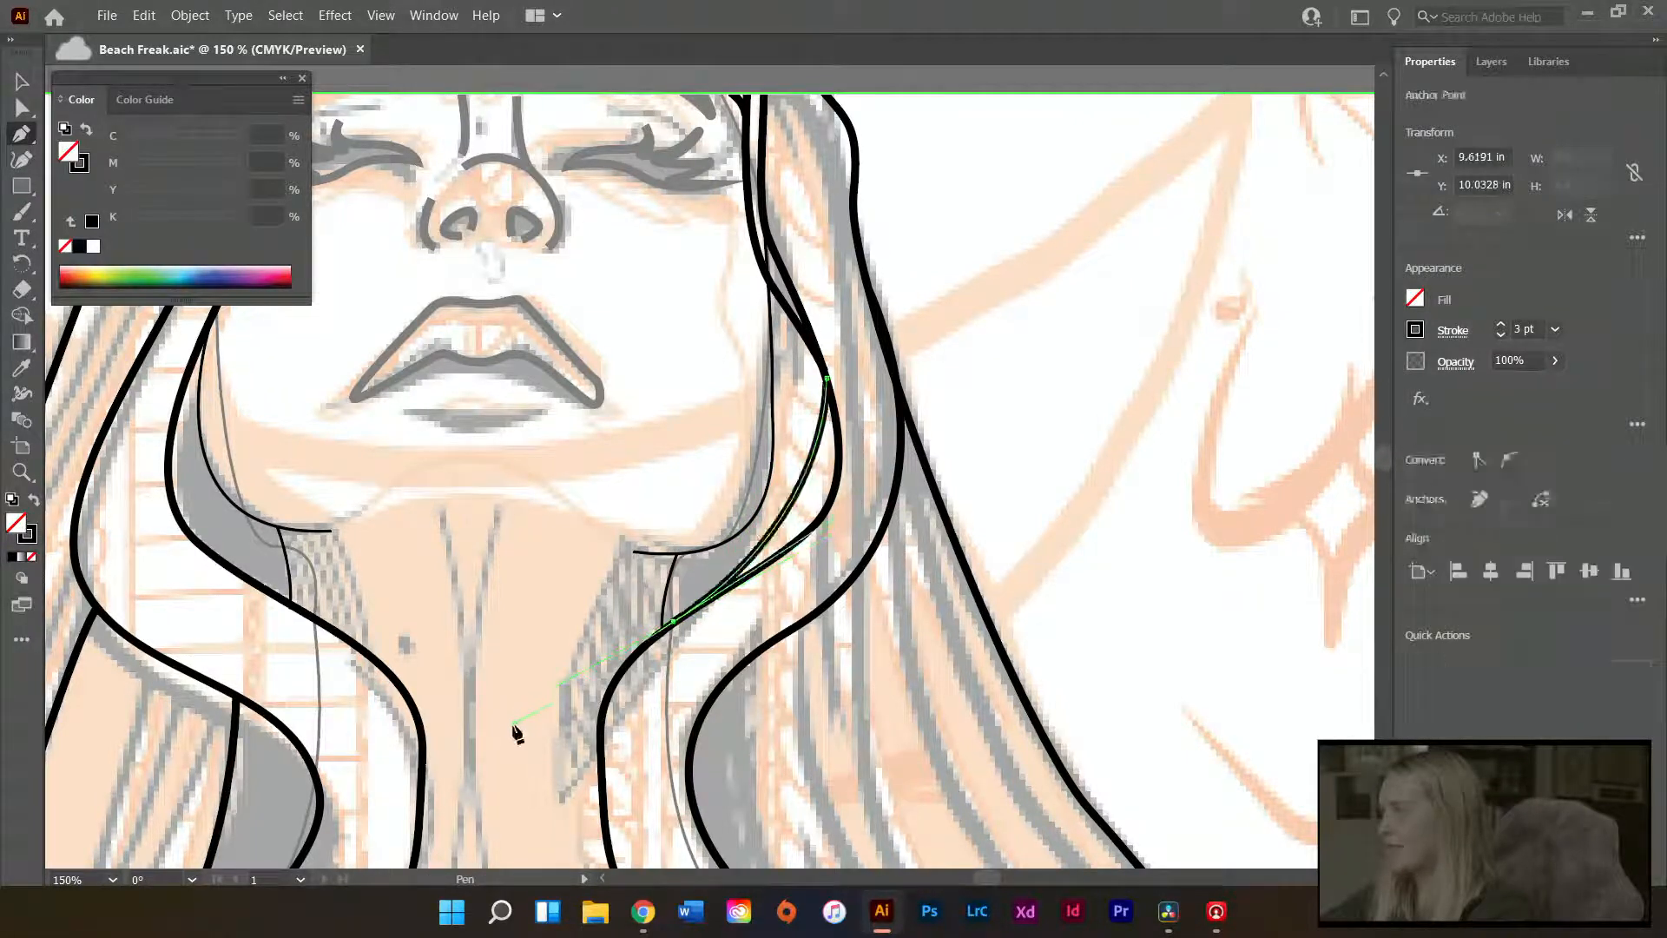
key(a)
click(1052, 456)
- Examine the hair line work across the whole figure, from the neck and shoulders back up to the parting
scroll(1104, 452, down, 2)
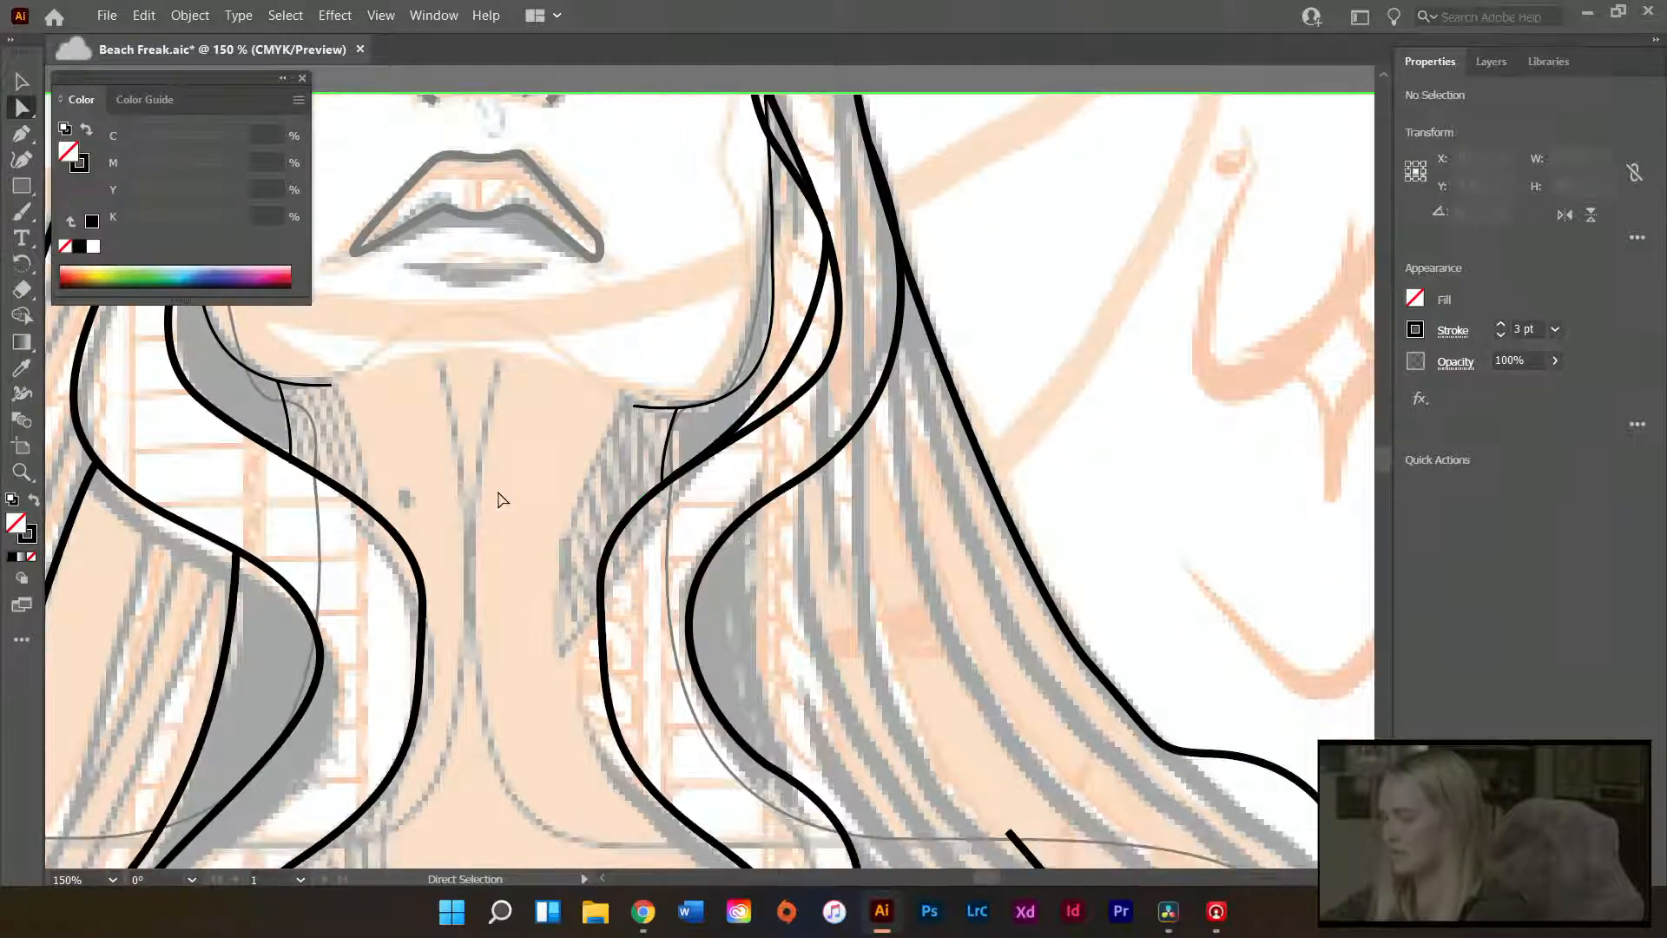
scroll(499, 494, down, 1)
scroll(499, 501, down, 3)
scroll(469, 573, left, 2)
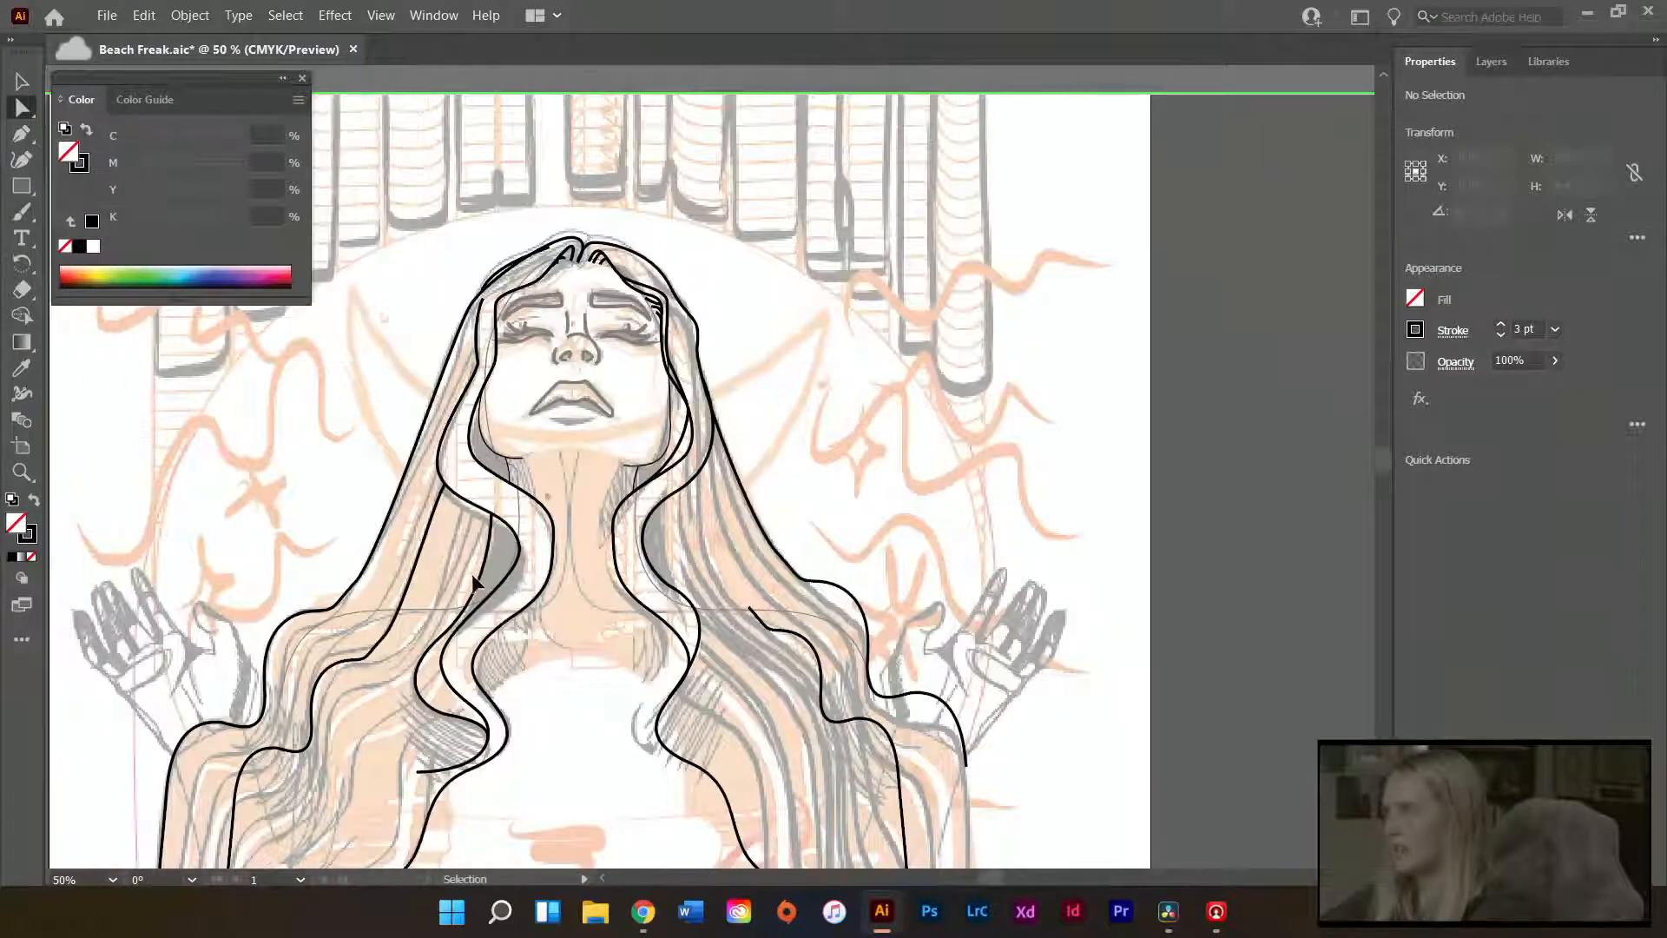
scroll(399, 415, up, 2)
scroll(413, 398, down, 2)
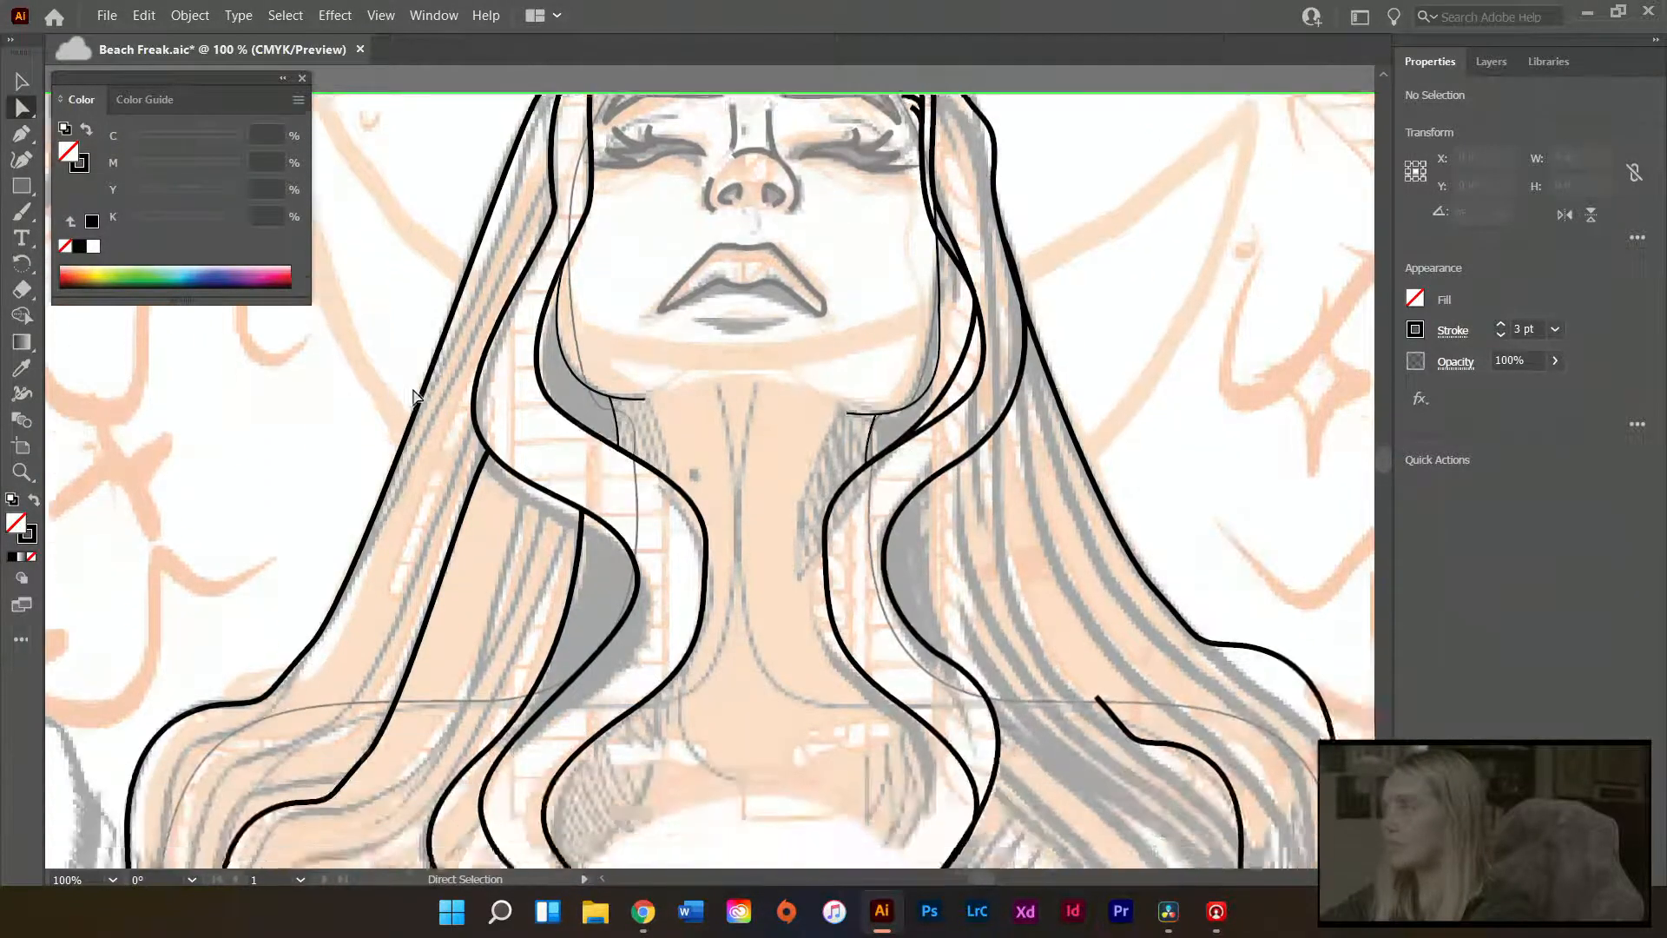
scroll(605, 284, up, 3)
scroll(596, 267, up, 2)
scroll(740, 288, up, 1)
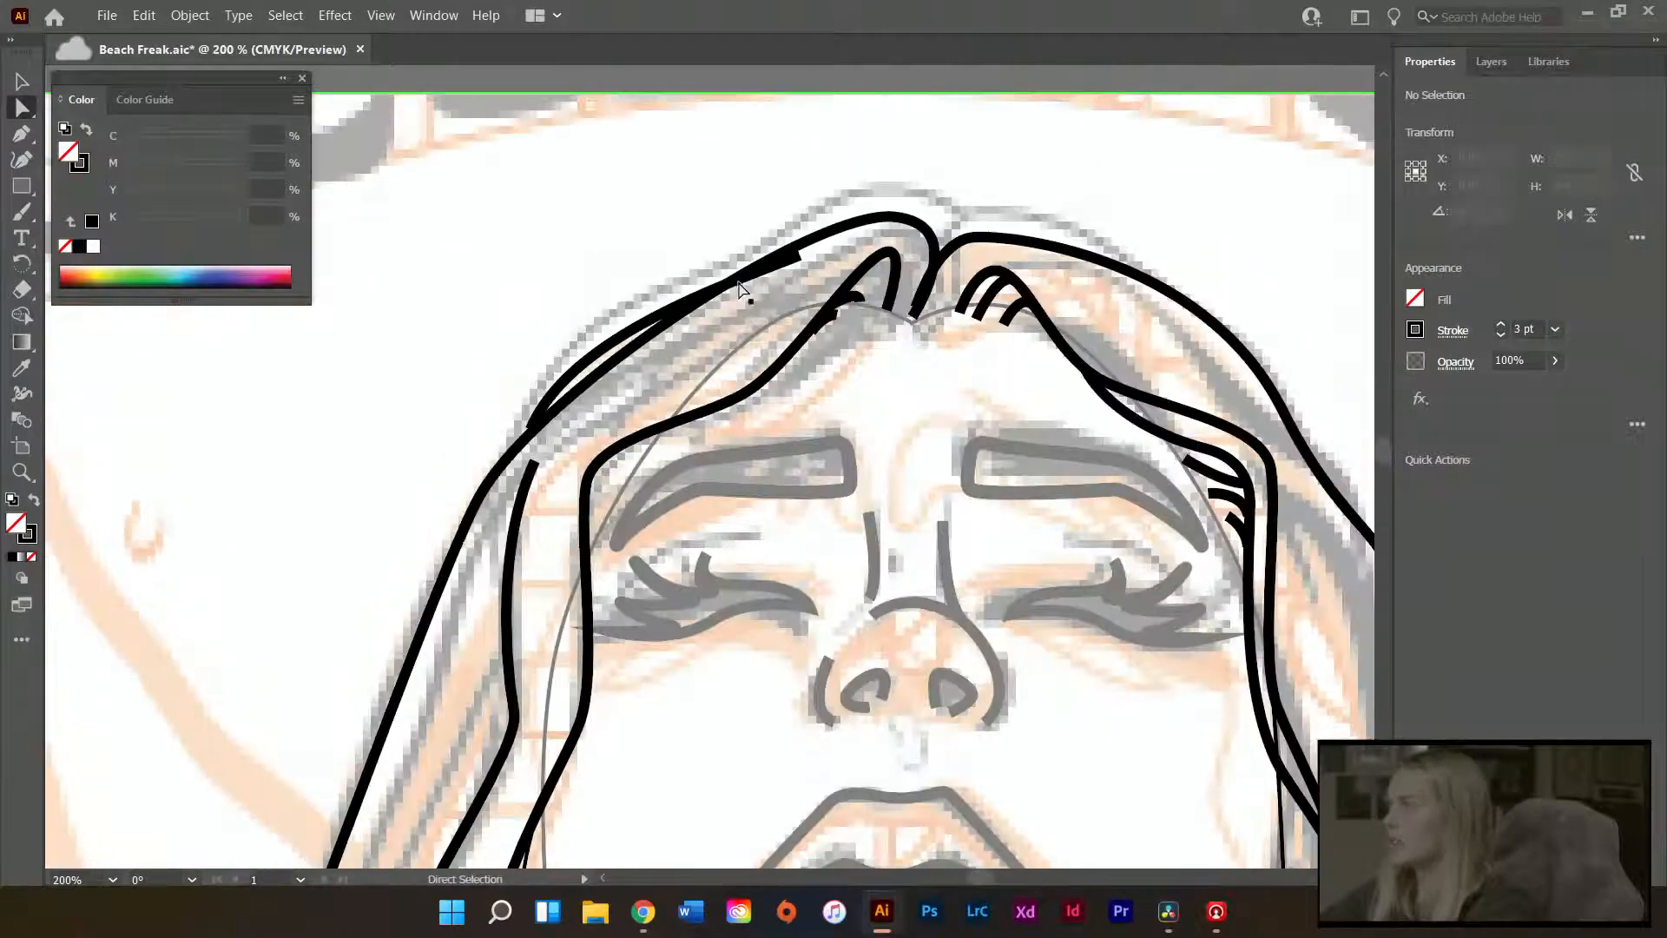
- Try to delete the upper end anchor point of the short strand overlapping the left hair outline, and undo the deletion
click(686, 304)
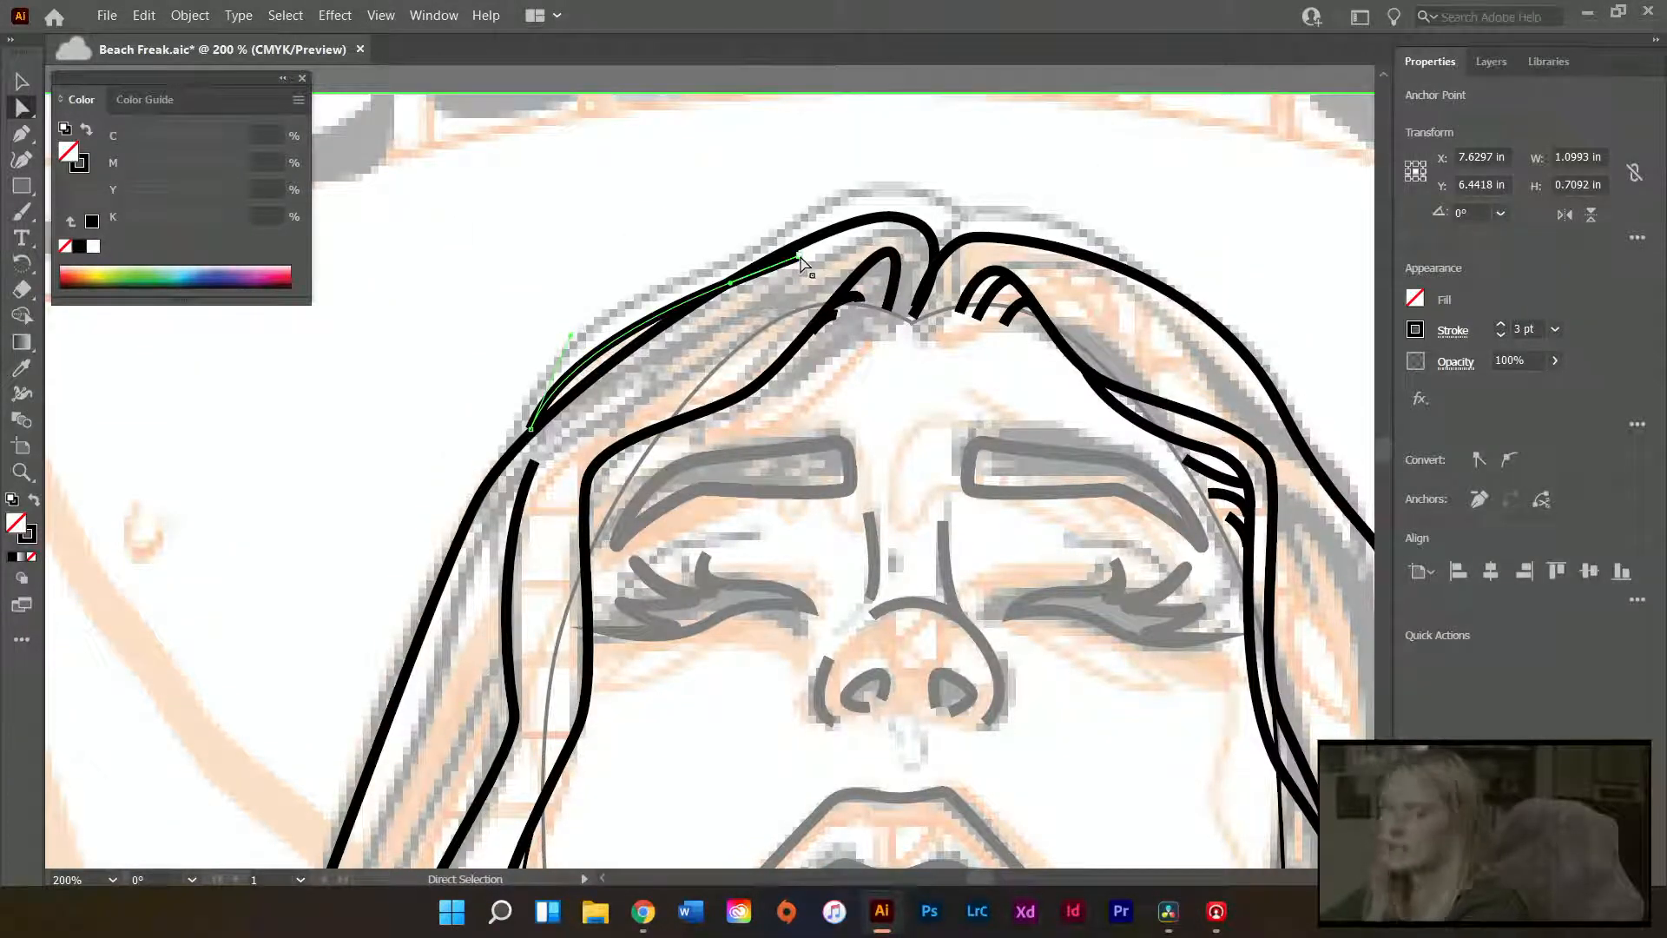
key(minus)
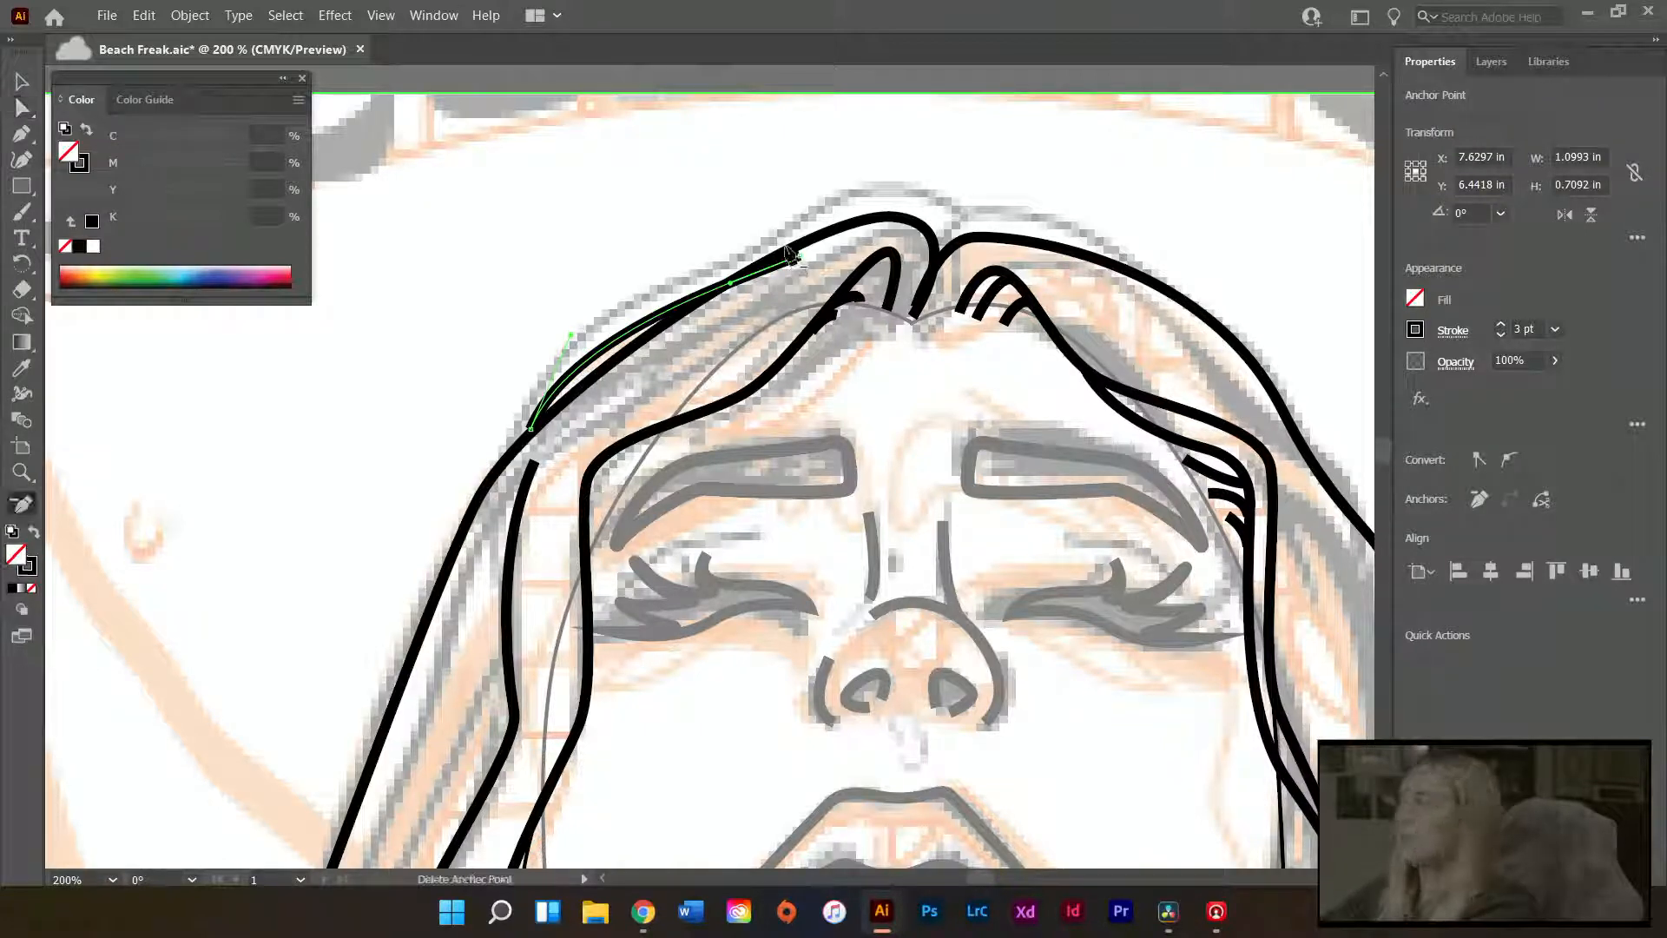
click(800, 258)
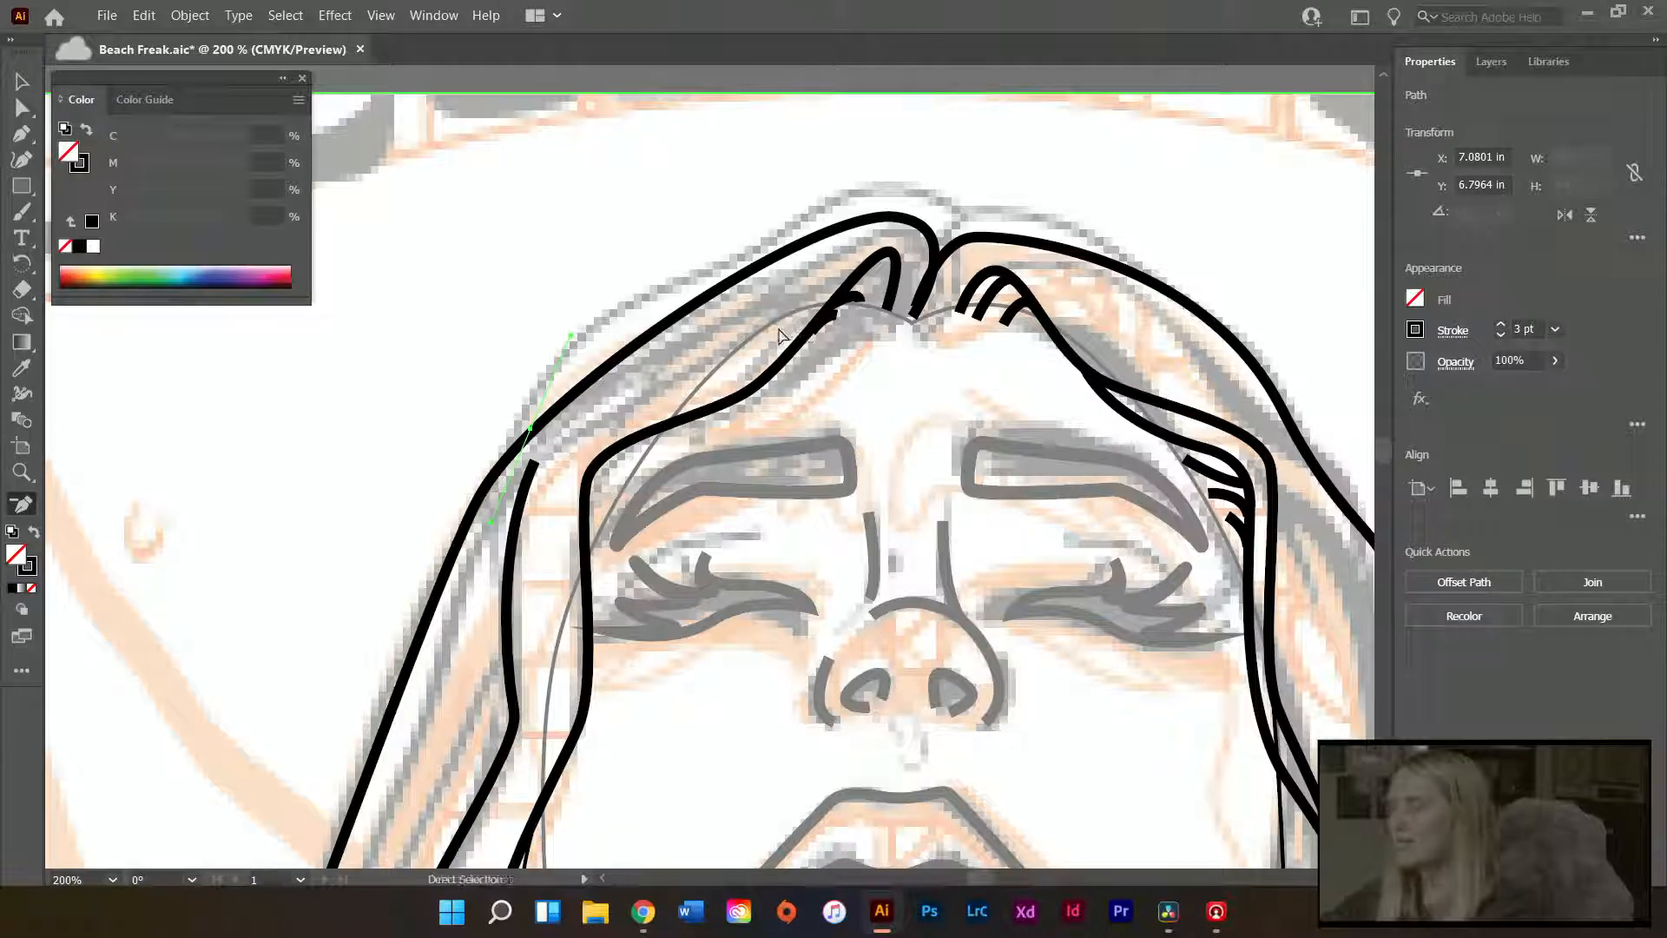
key(ctrl+z)
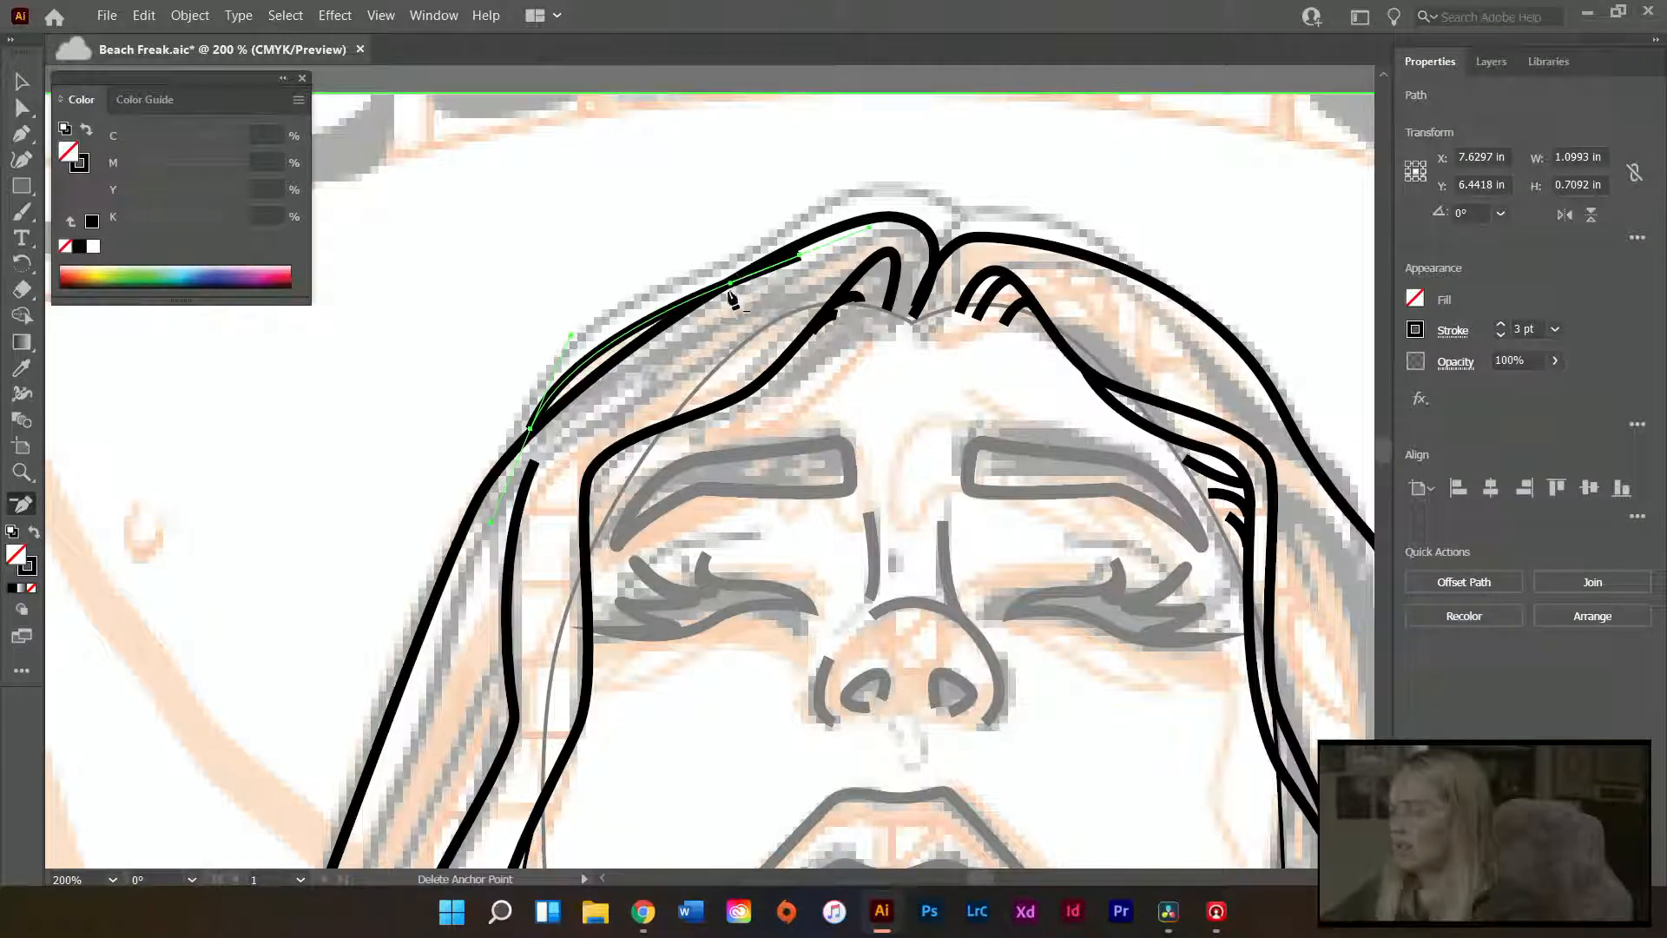
- Move the overlapping strand's upper end to about X 8.01, Y 6.14 in and its lower end to about X 7.13, Y 6.86 in
key(a)
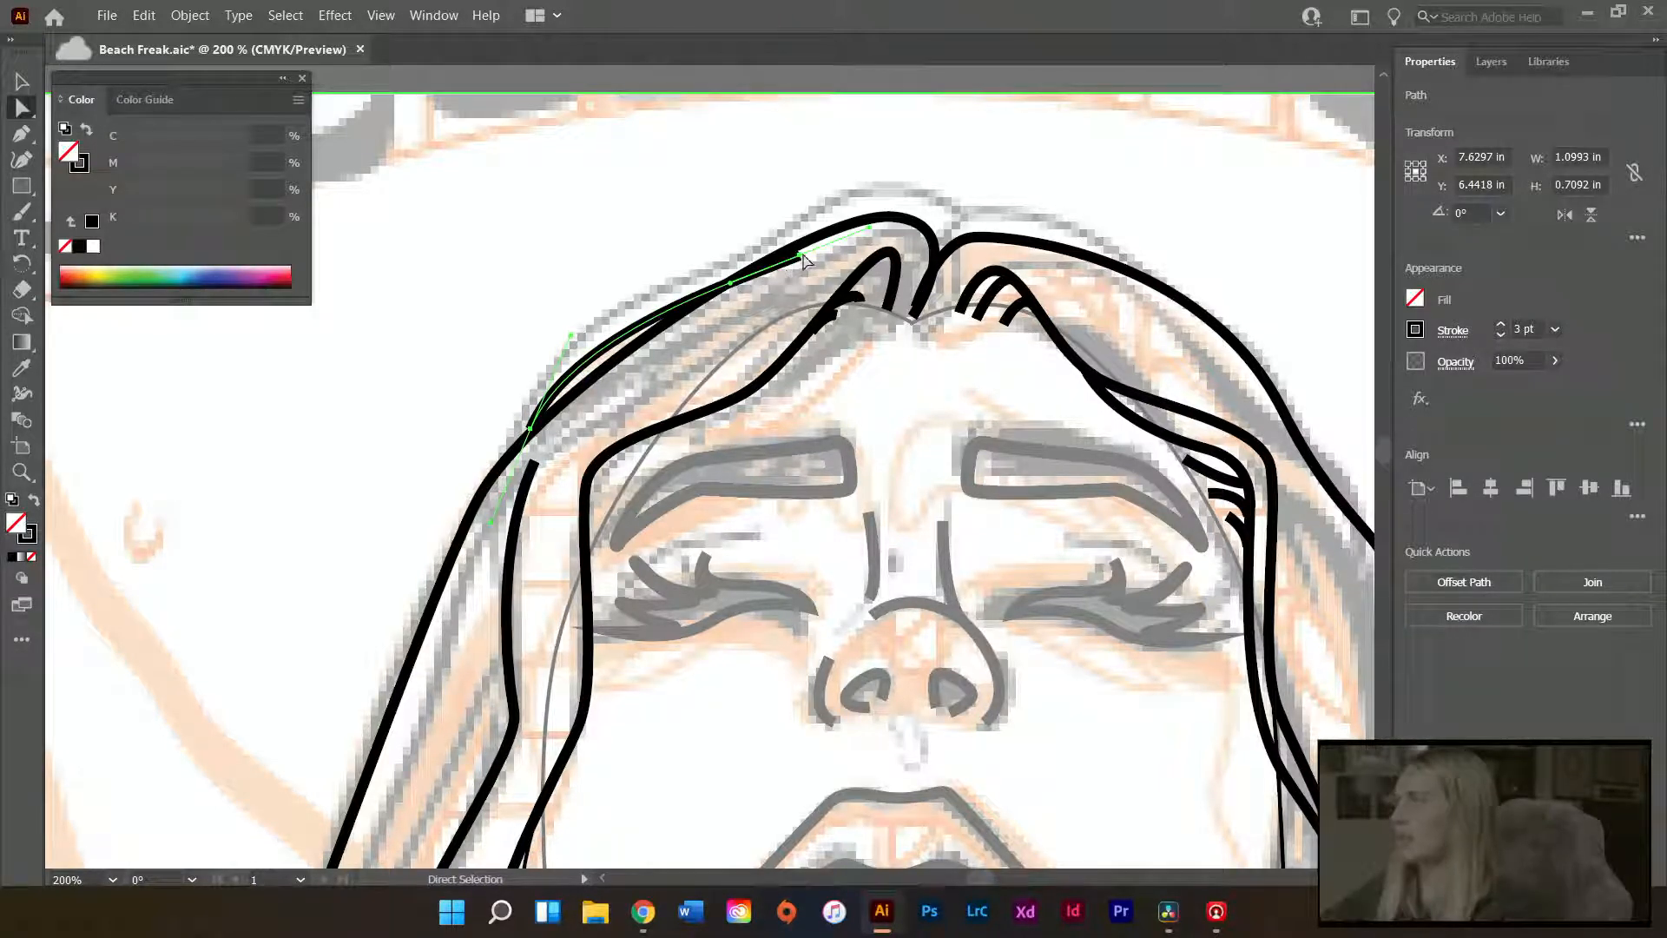
drag(800, 258, 759, 271)
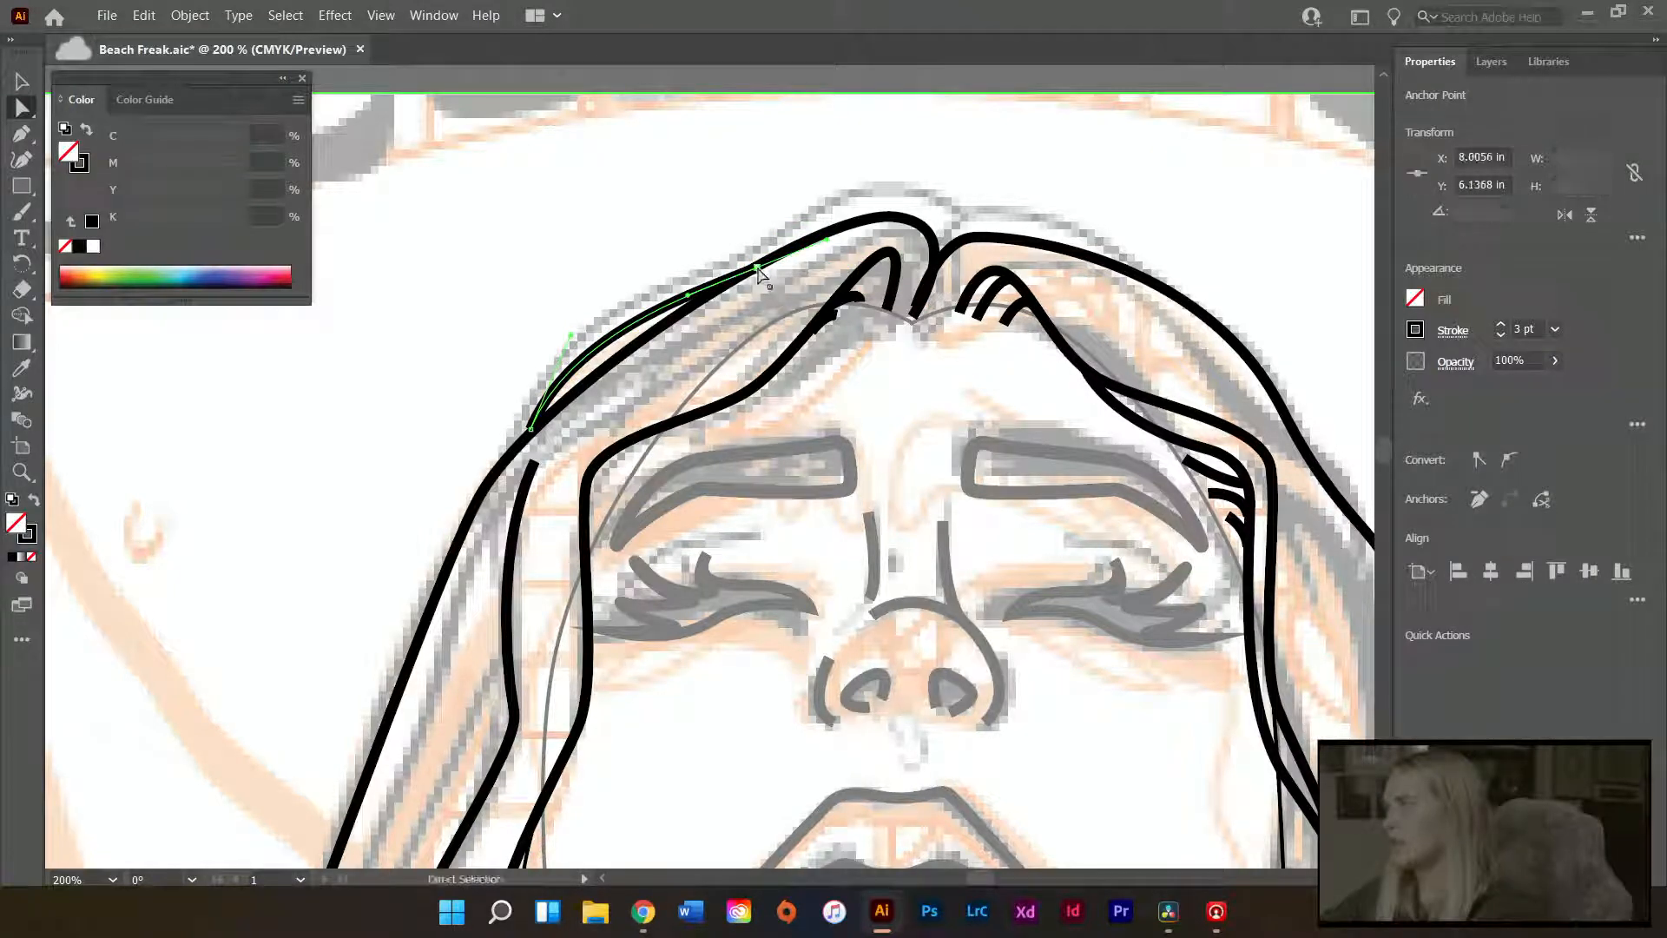
mouse_move(531, 434)
mouse_down()
mouse_move(534, 471)
mouse_move(539, 450)
mouse_up()
scroll(516, 486, up, 5)
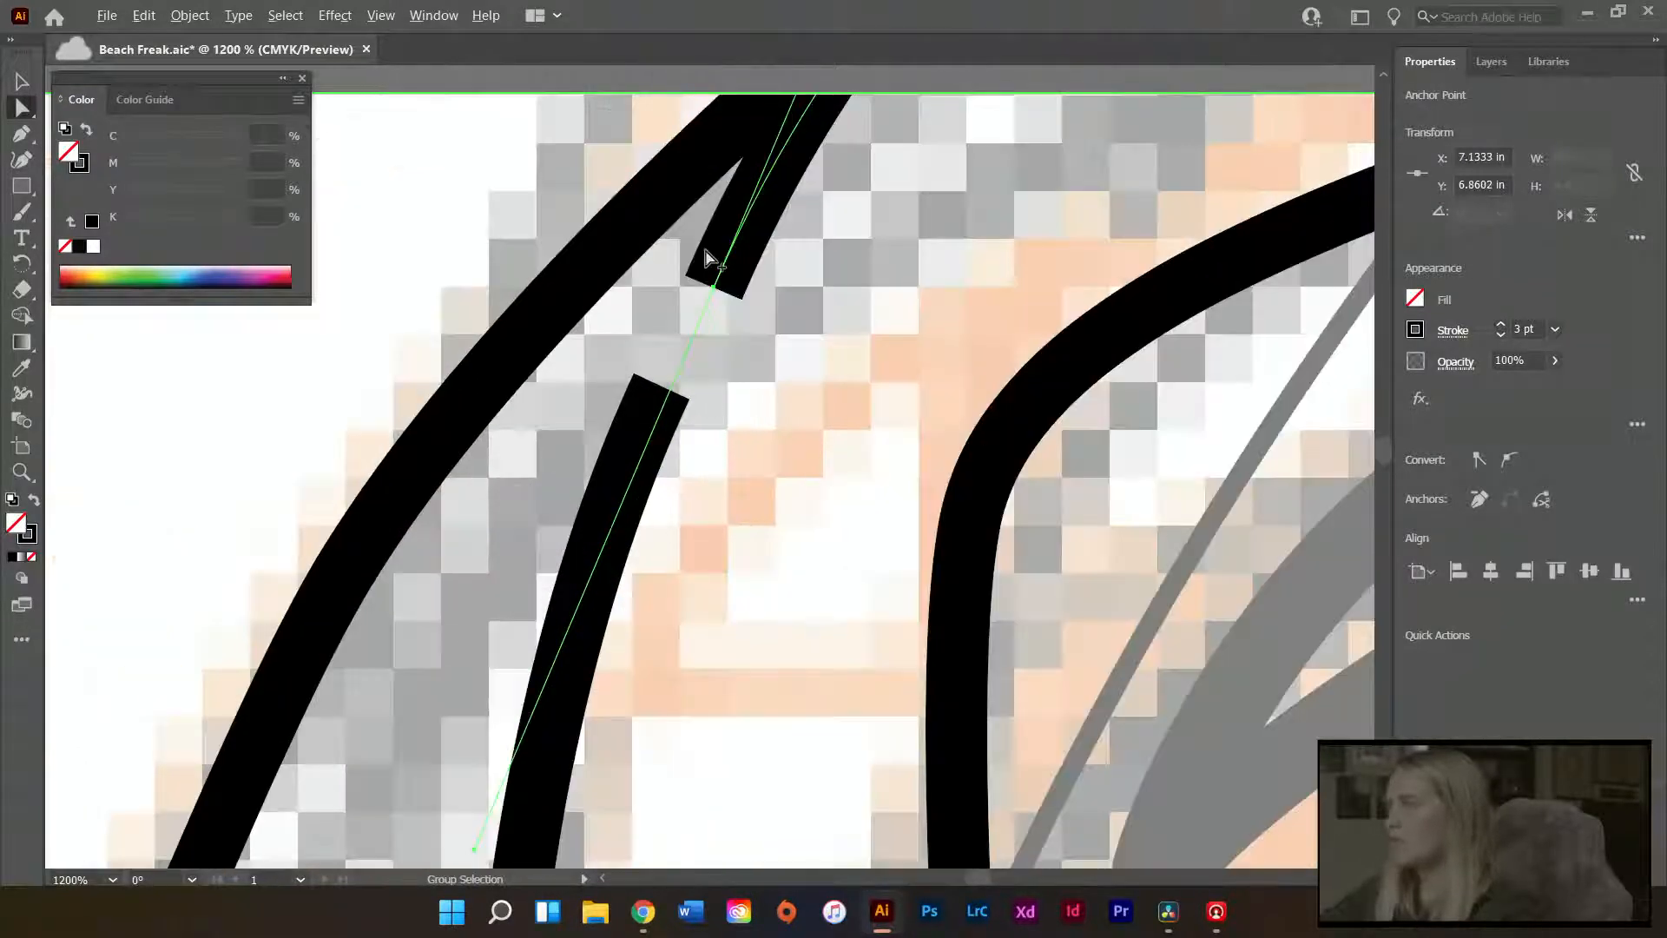
scroll(705, 258, up, 2)
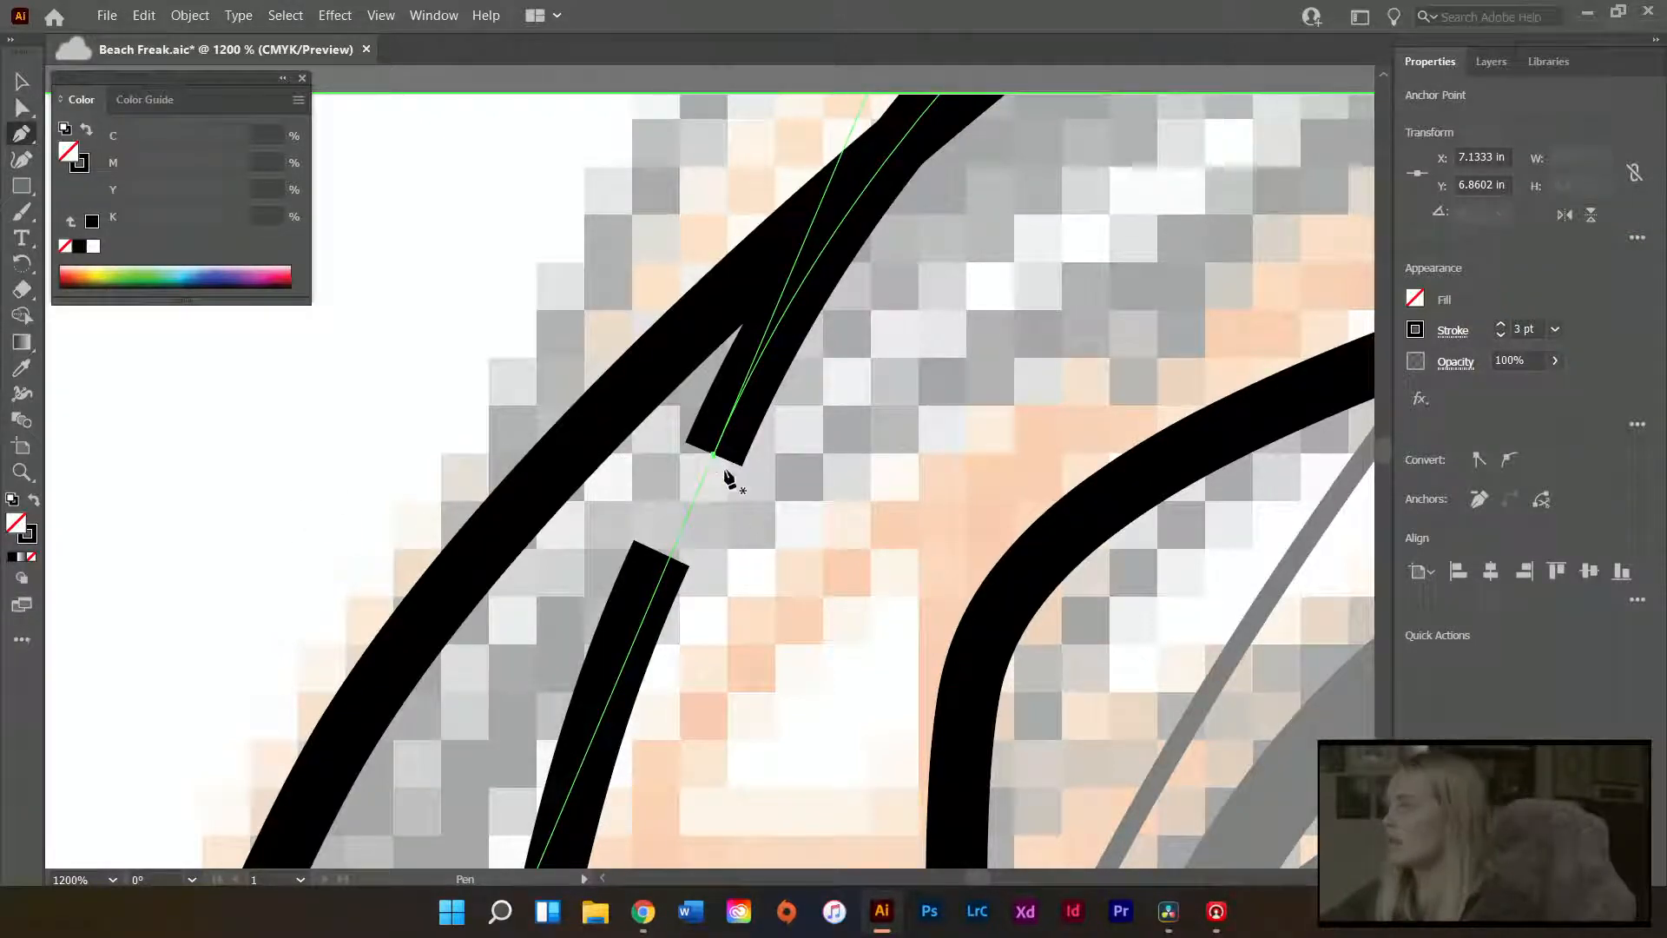
- Try to bridge the gap between the upper strand's lower end and the left inner hair line with a new Pen path
key(a)
click(764, 512)
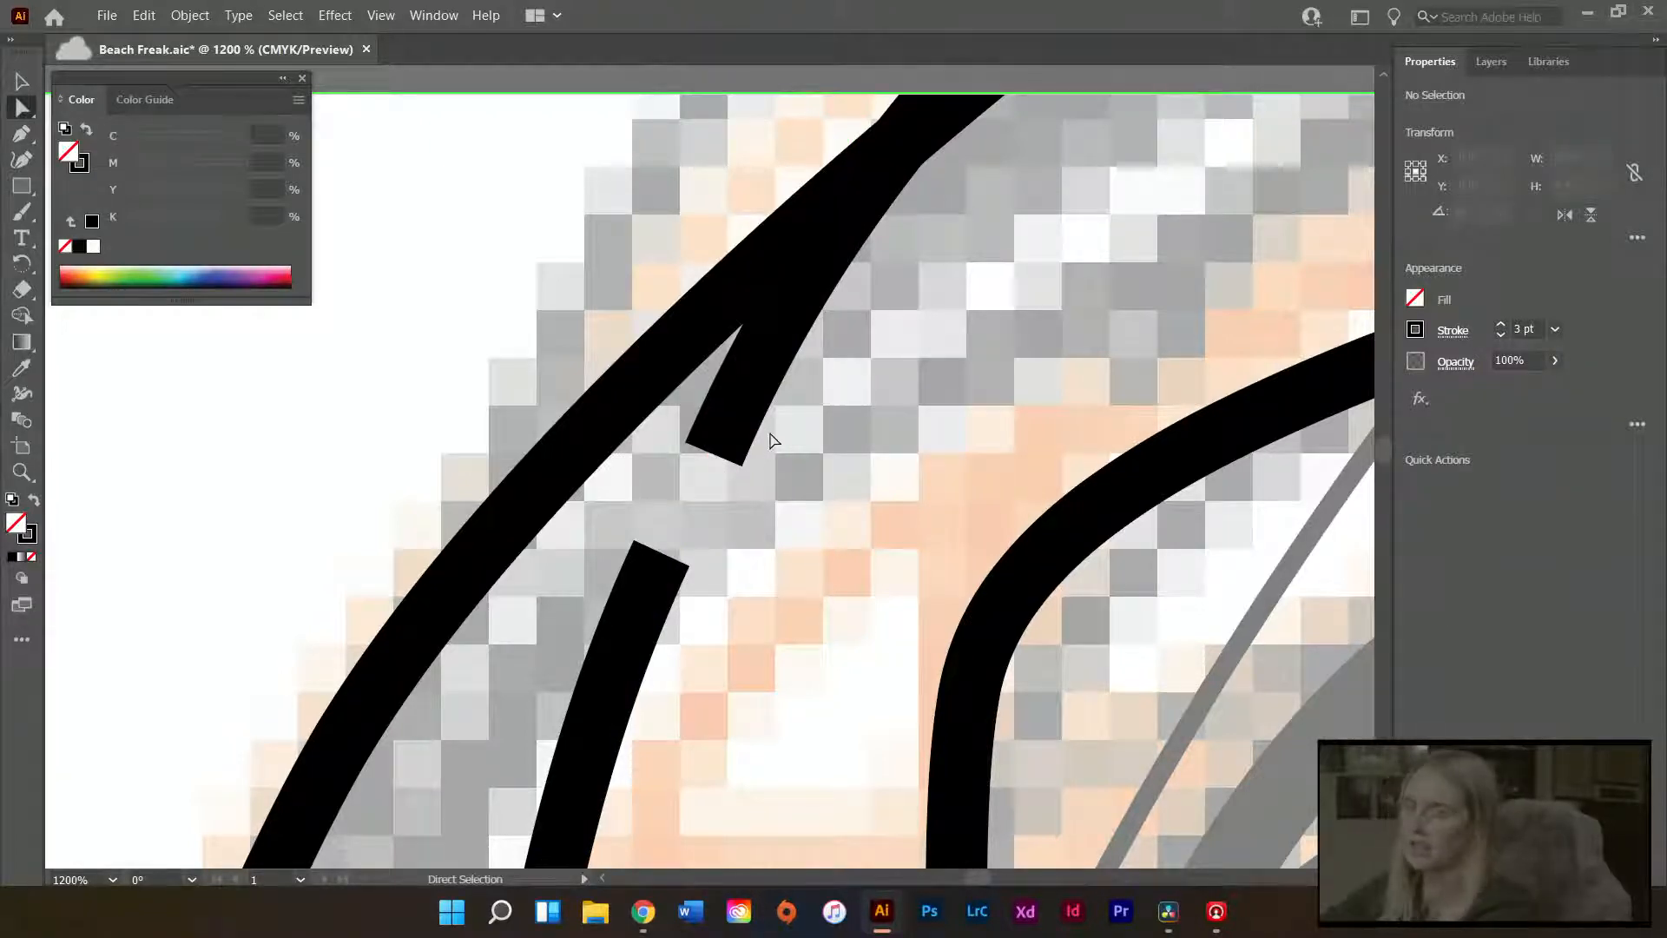
key(p)
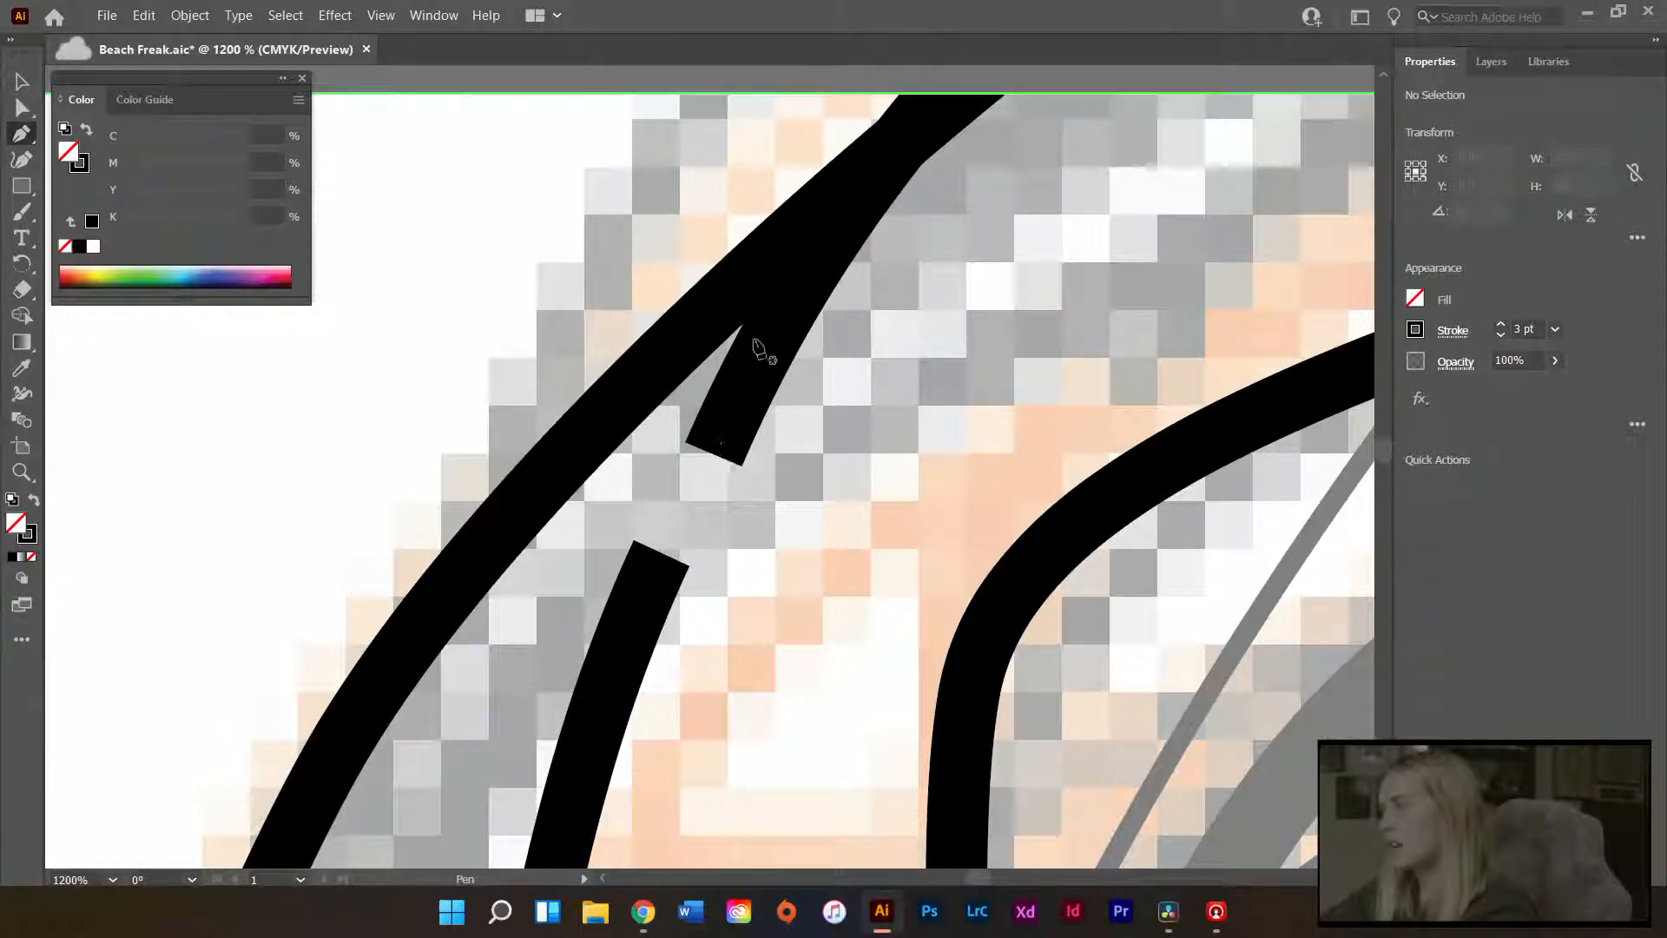
key(ctrl+minus)
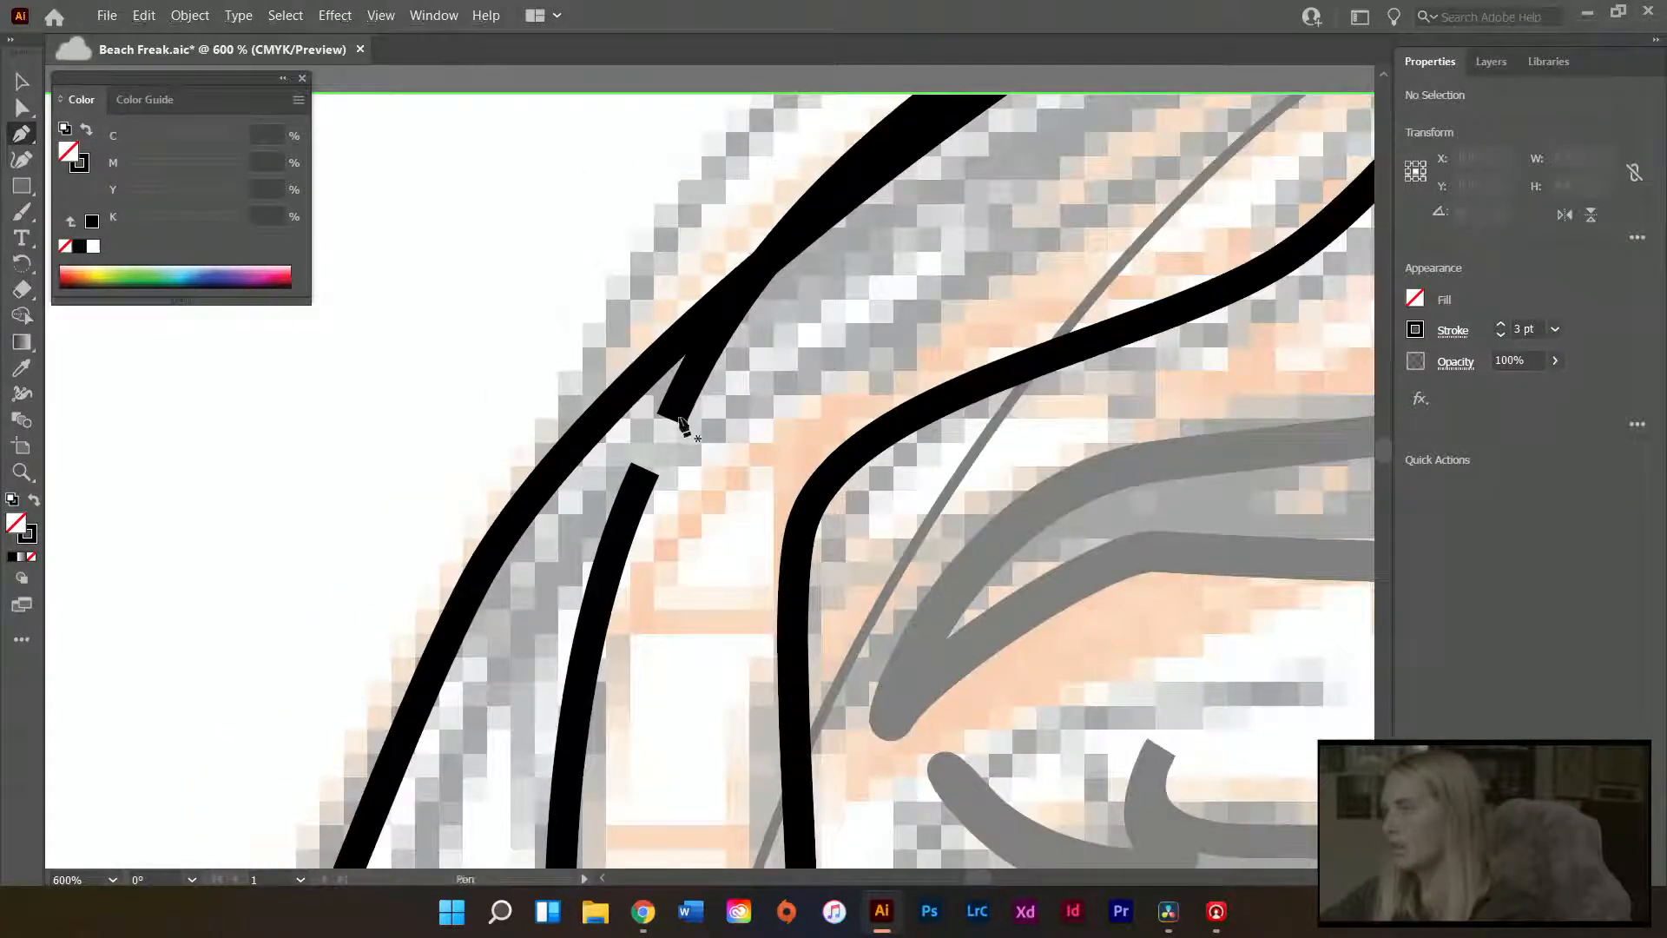
click(677, 405)
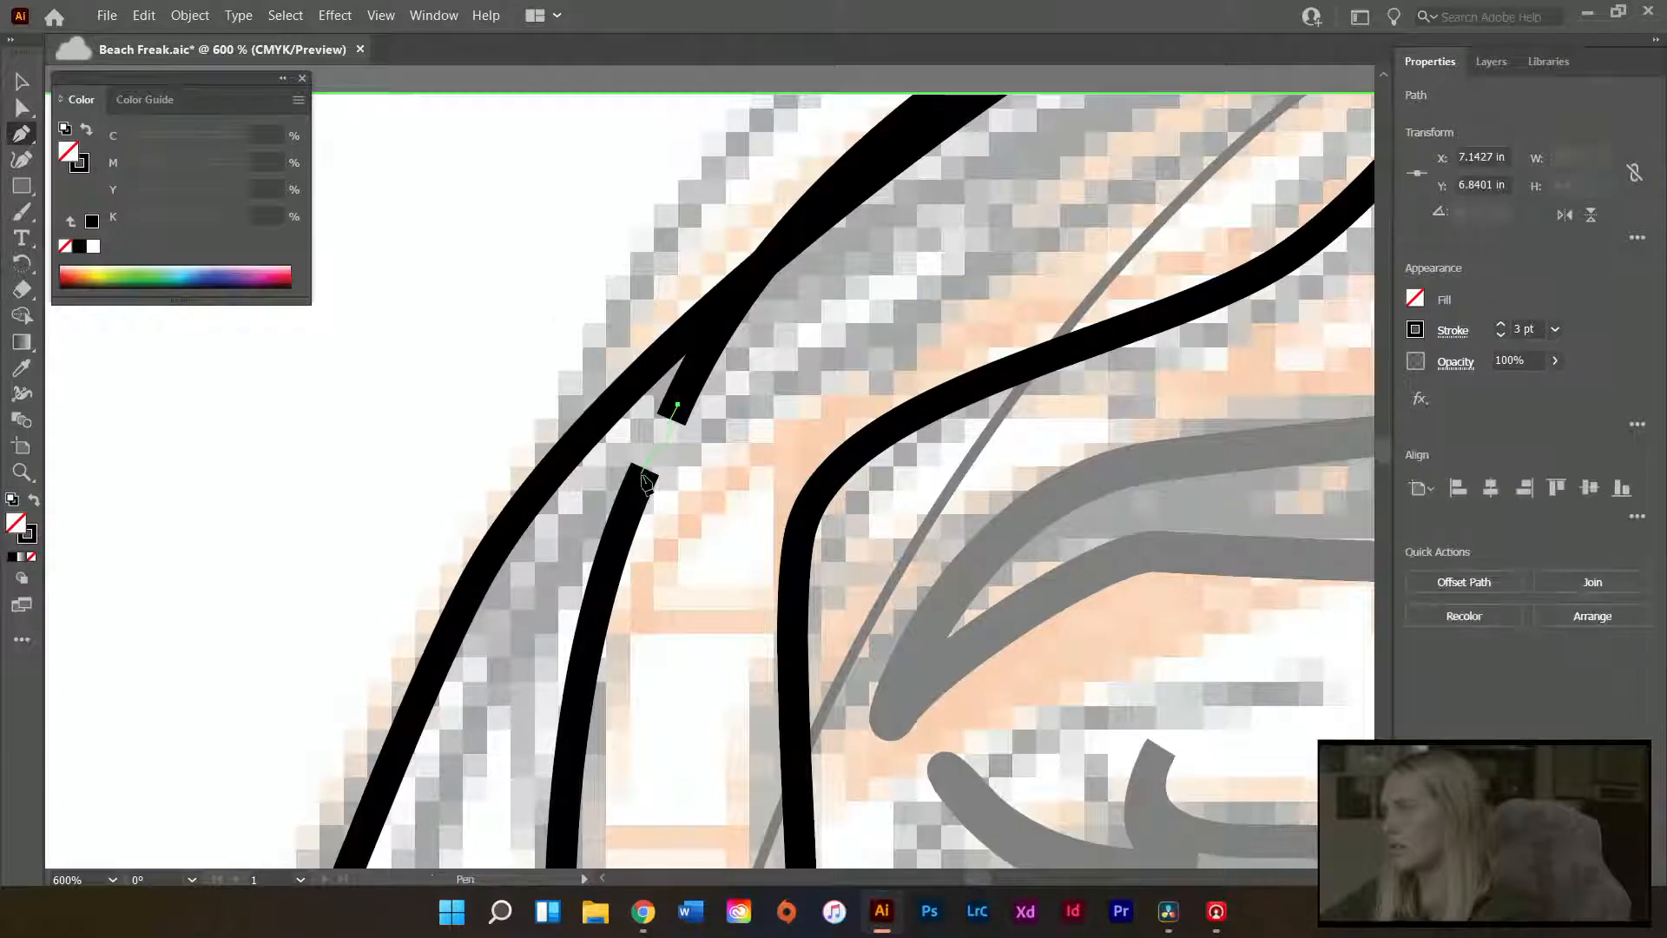
ctrl+click(672, 487)
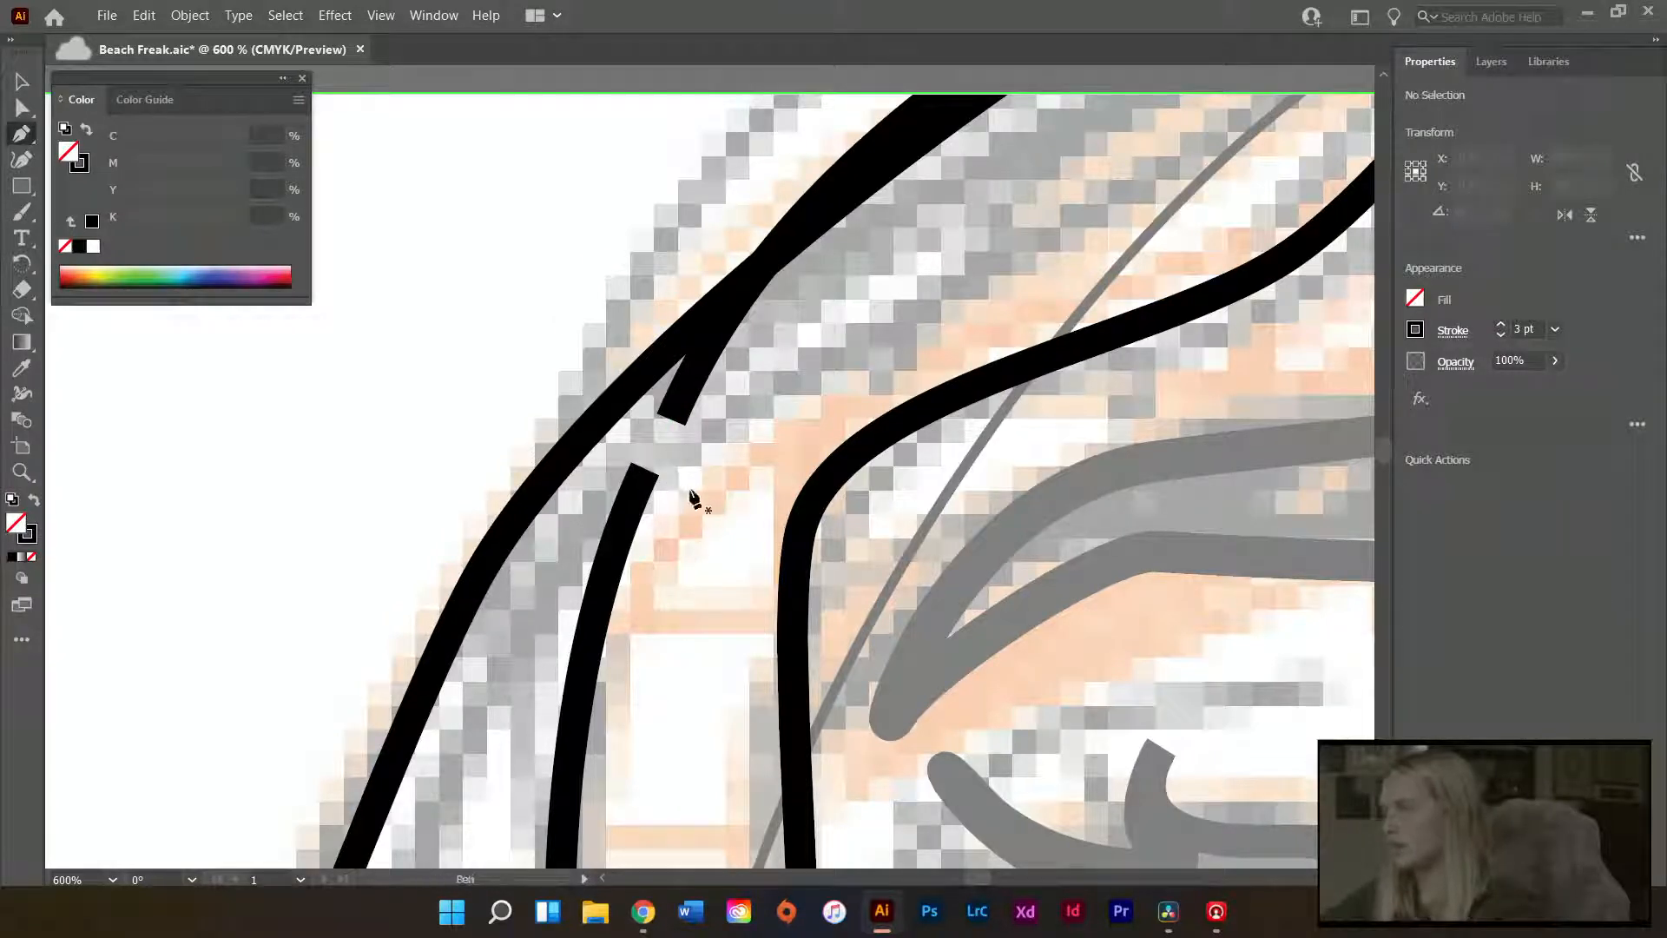
key(a)
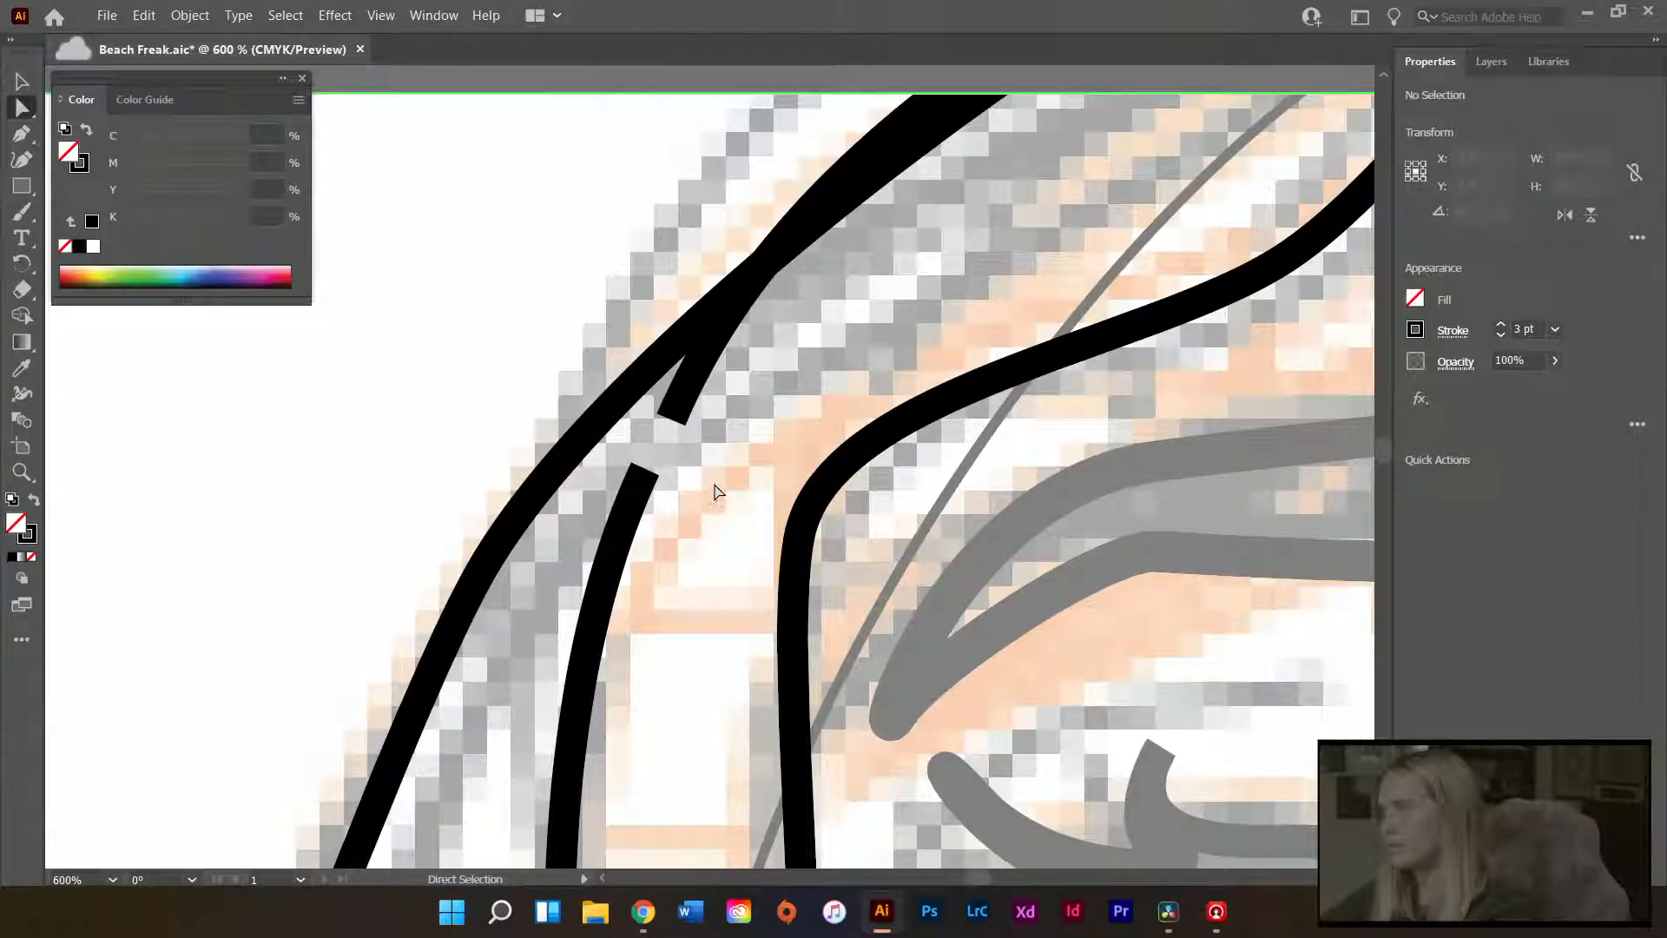
- Select the strands at the gap on the left, try moving the upper strand's lower end, and undo the move
click(647, 502)
click(669, 498)
shift+click(670, 491)
scroll(671, 493, up, 3)
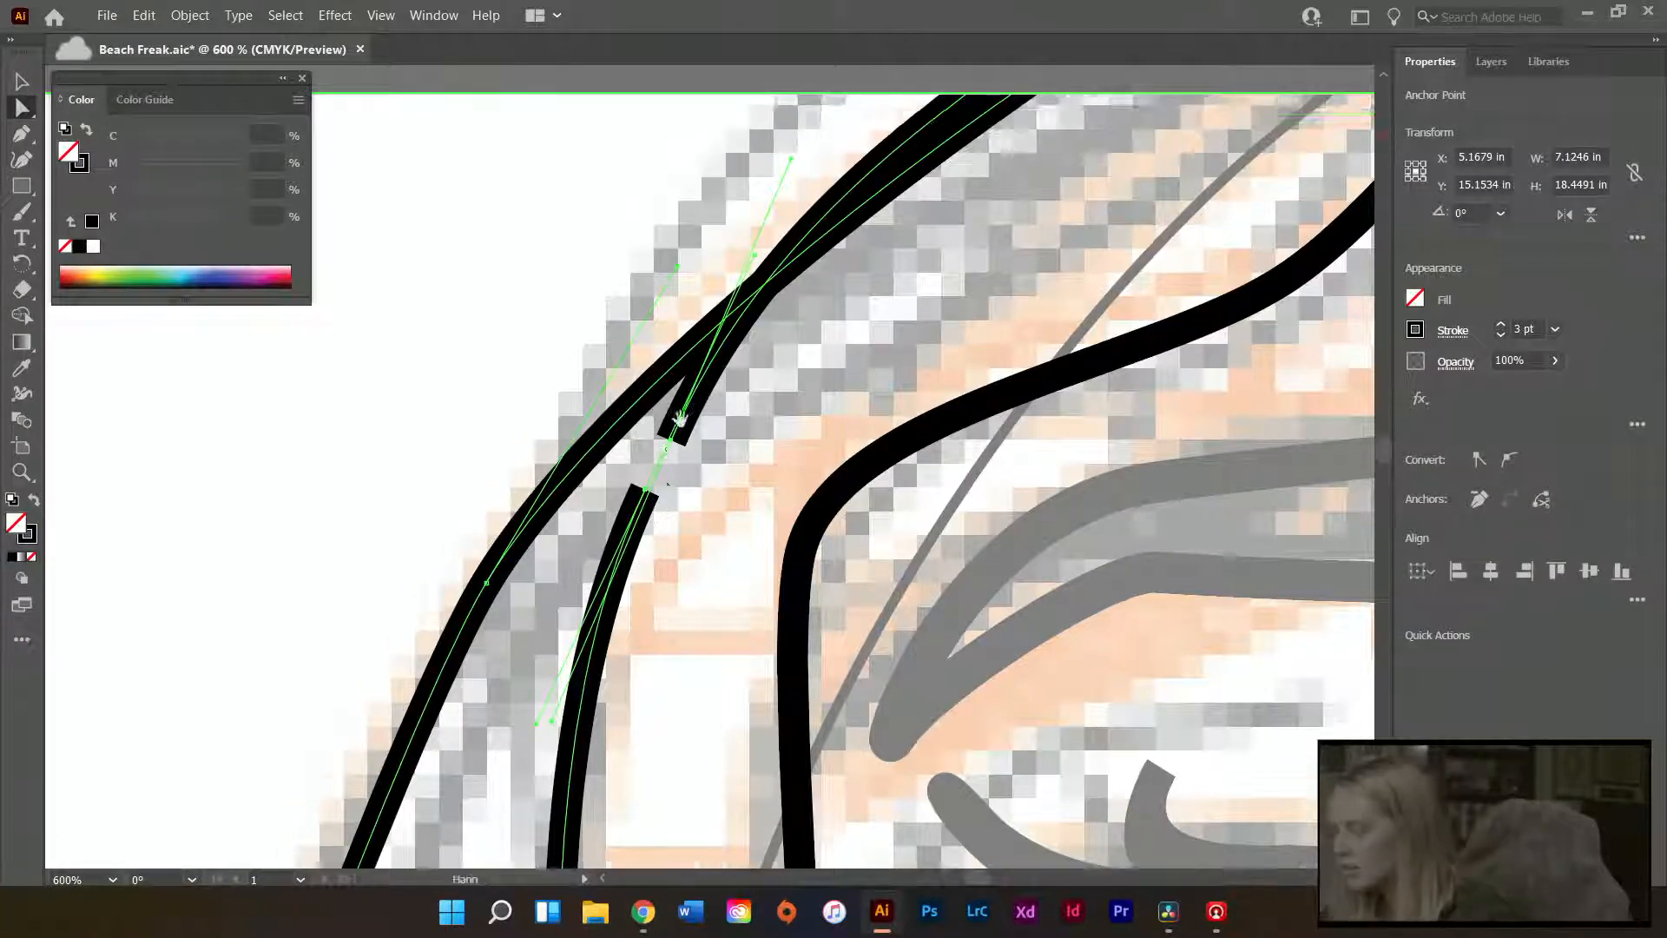
scroll(593, 624, up, 2)
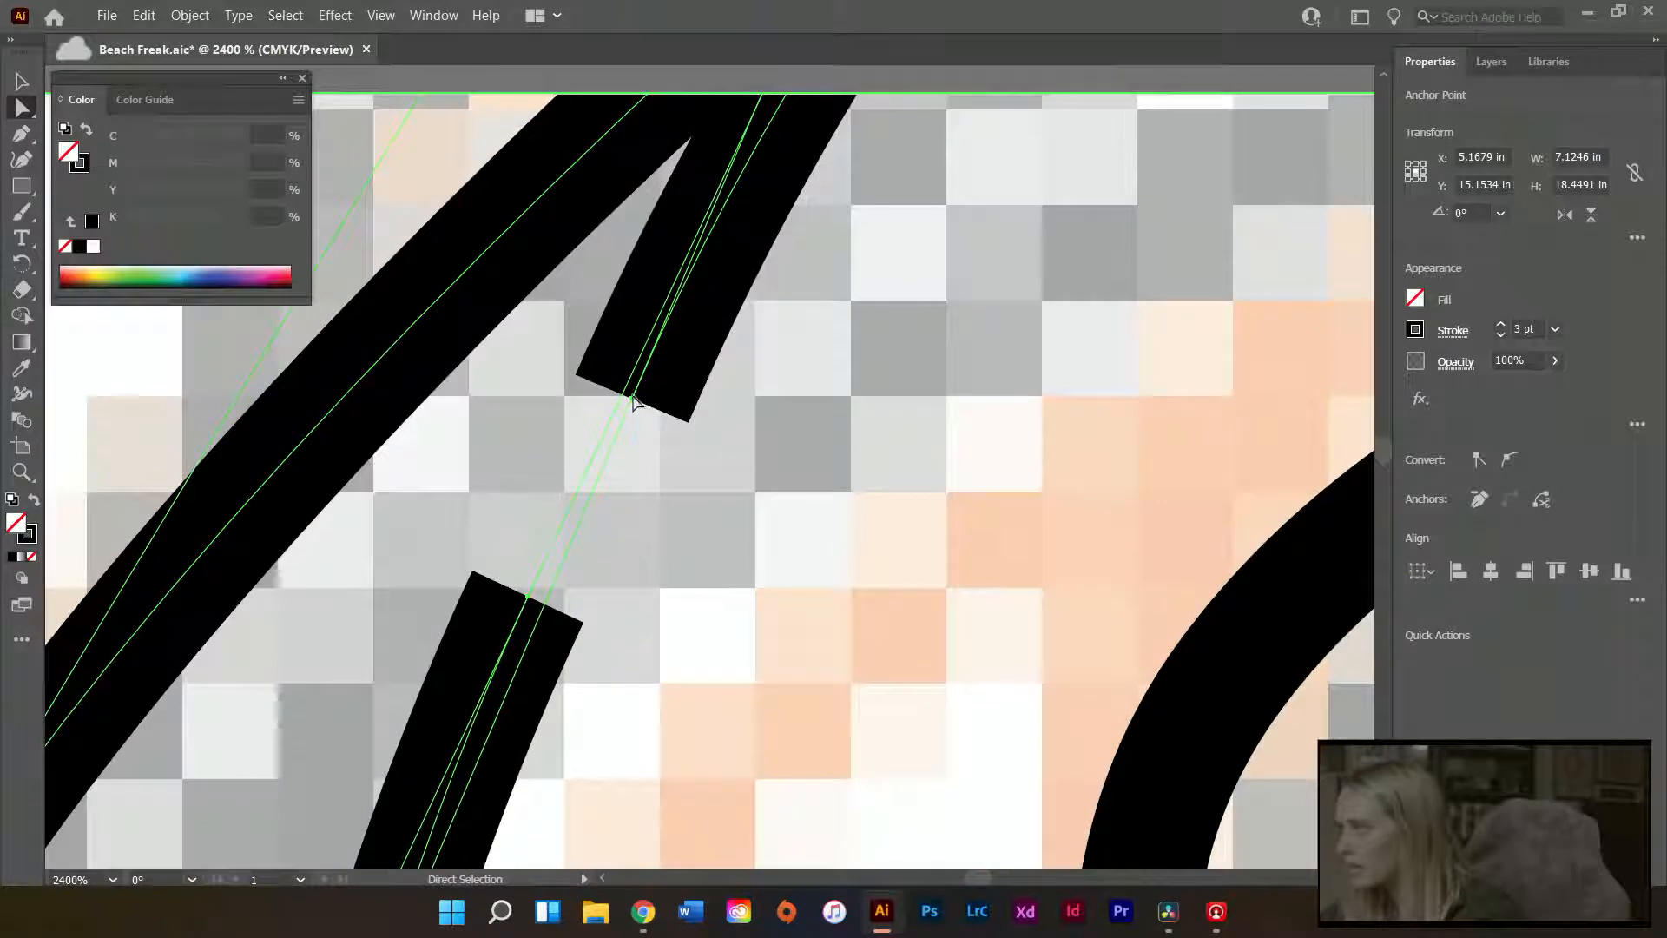
drag(633, 399, 696, 453)
key(ctrl+z)
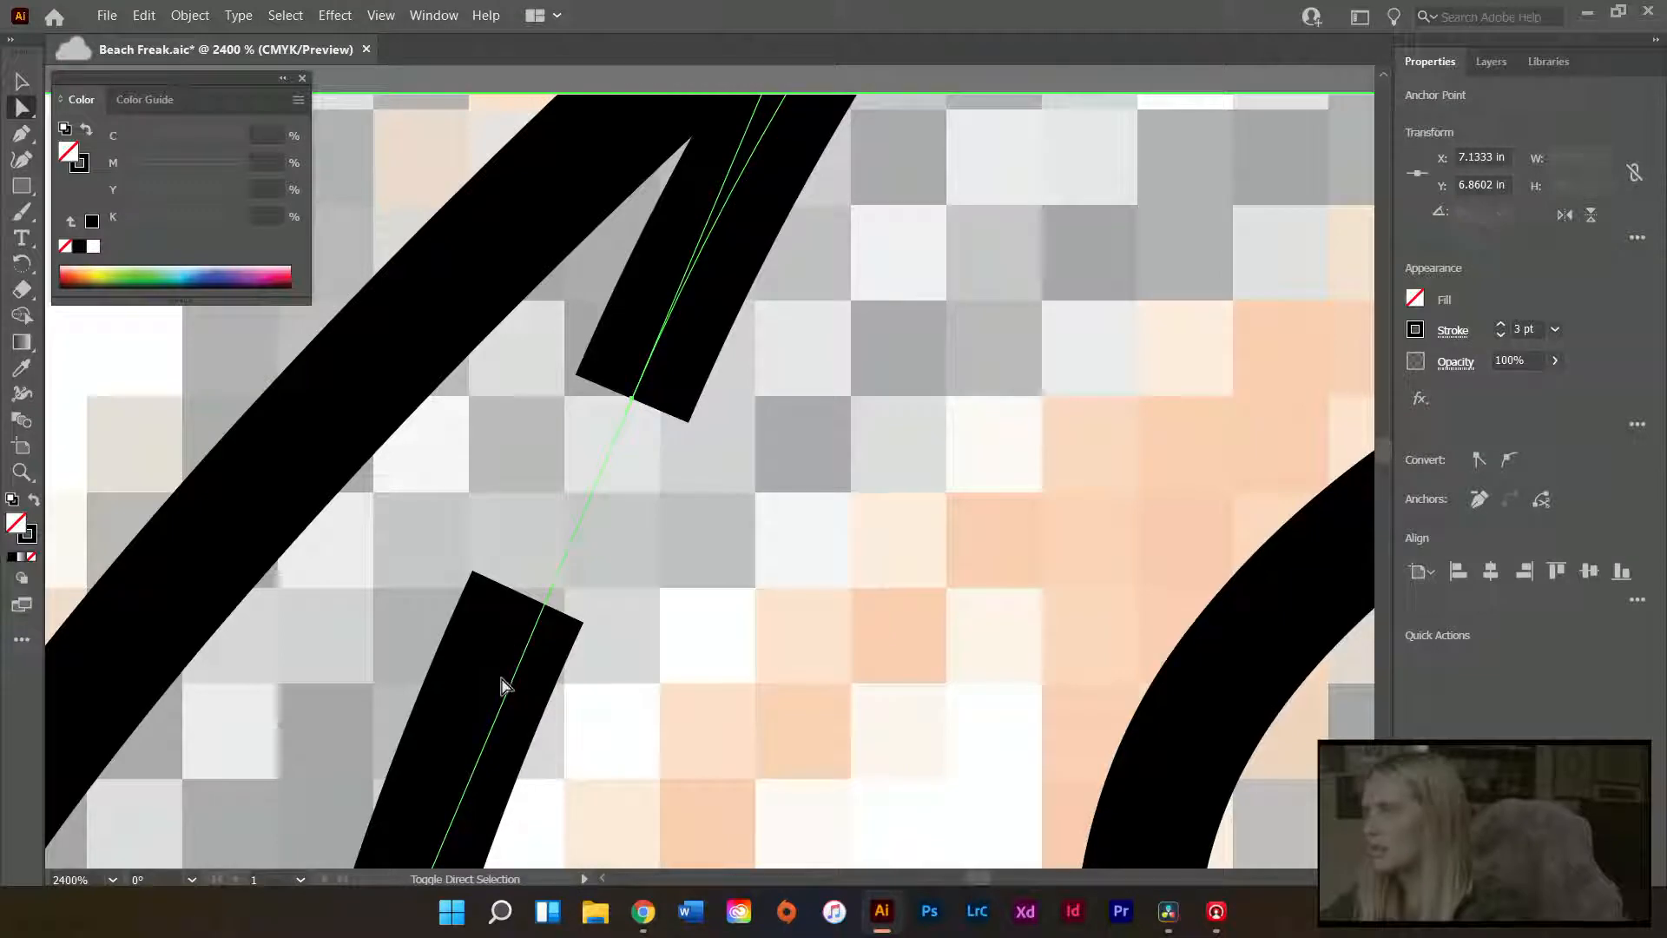
scroll(547, 566, down, 2)
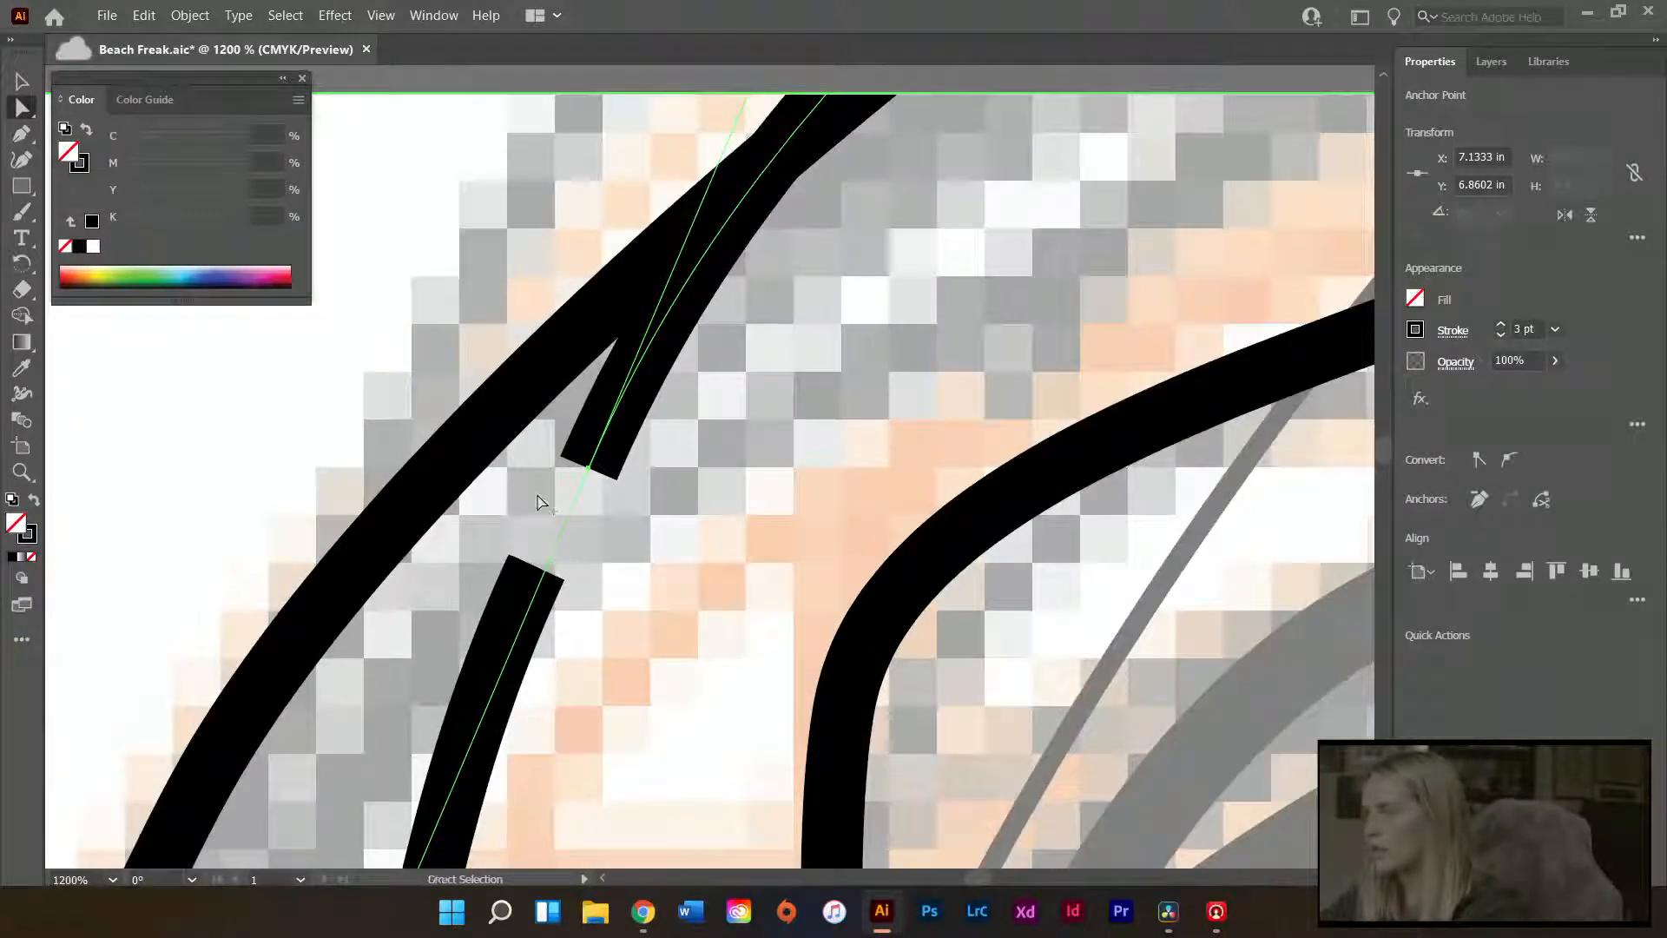
- Bridge the gap to the left inner hair line with a short 3 pt Pen segment starting at about X 7.14, Y 6.85 in
click(539, 502)
key(p)
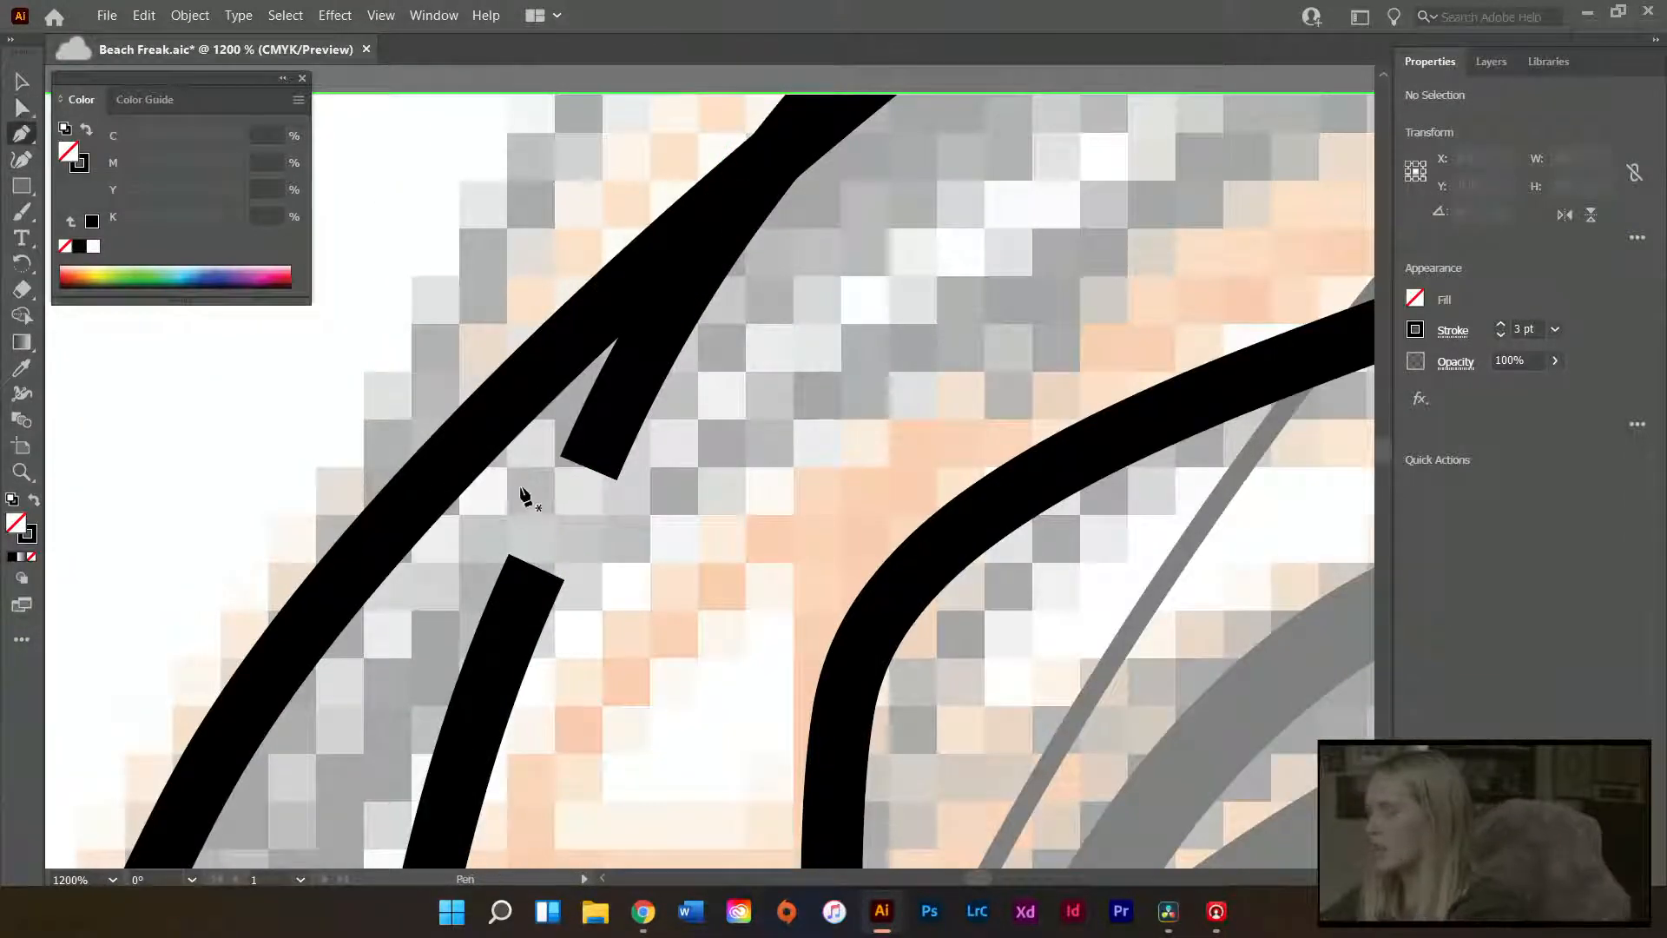
click(593, 457)
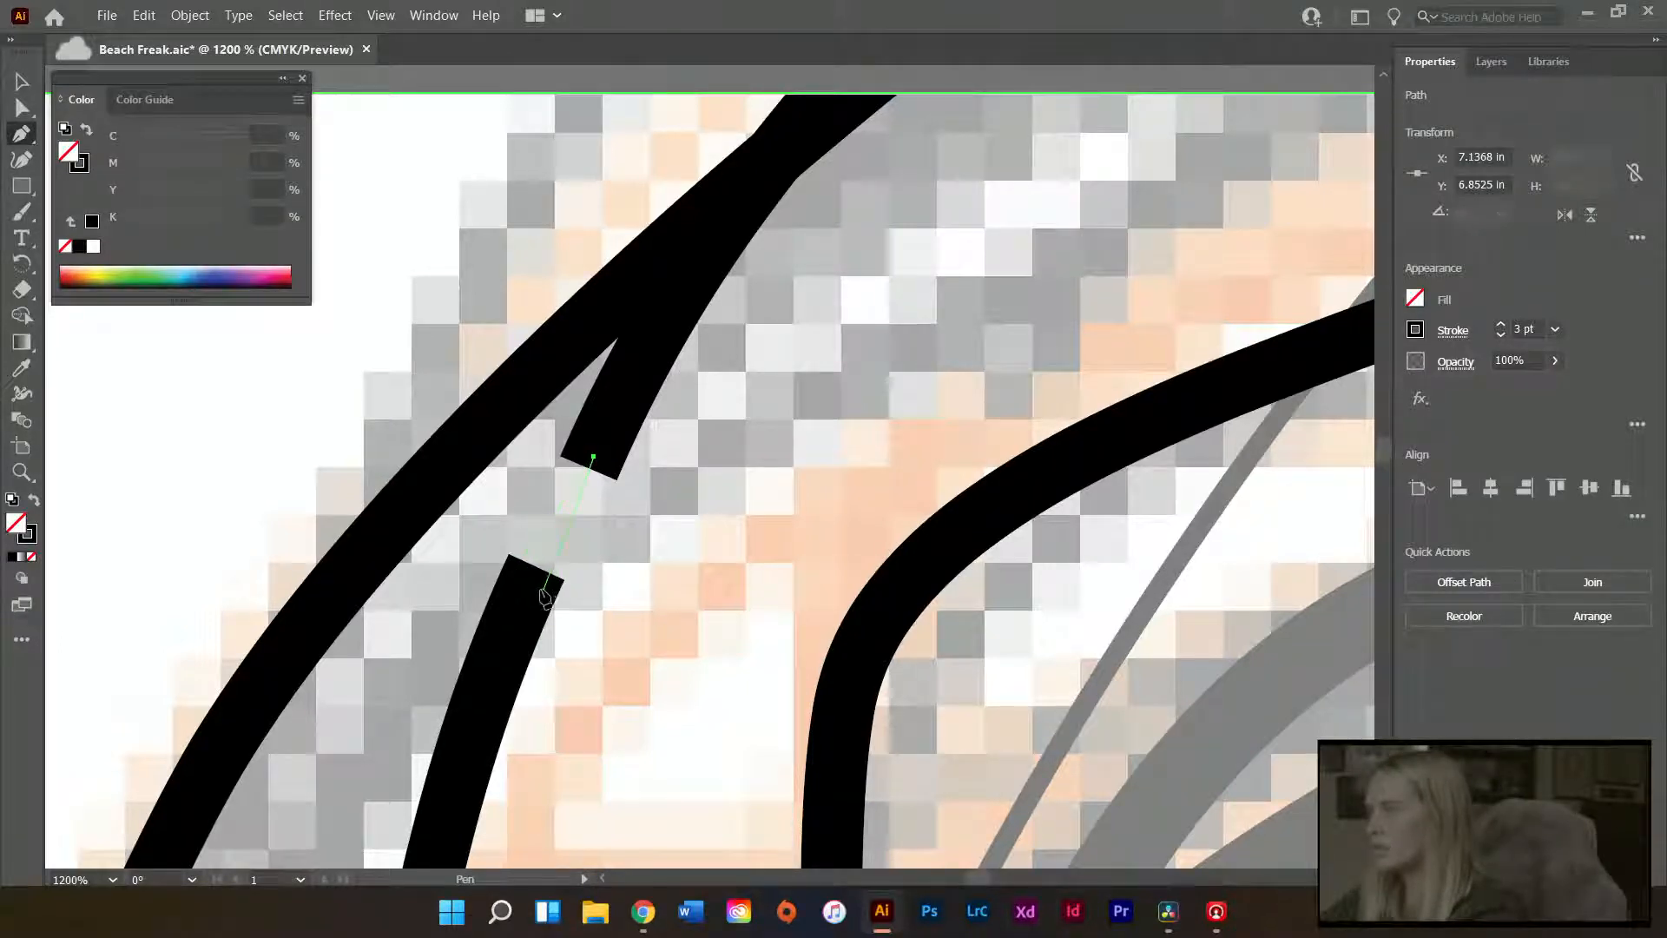
click(527, 591)
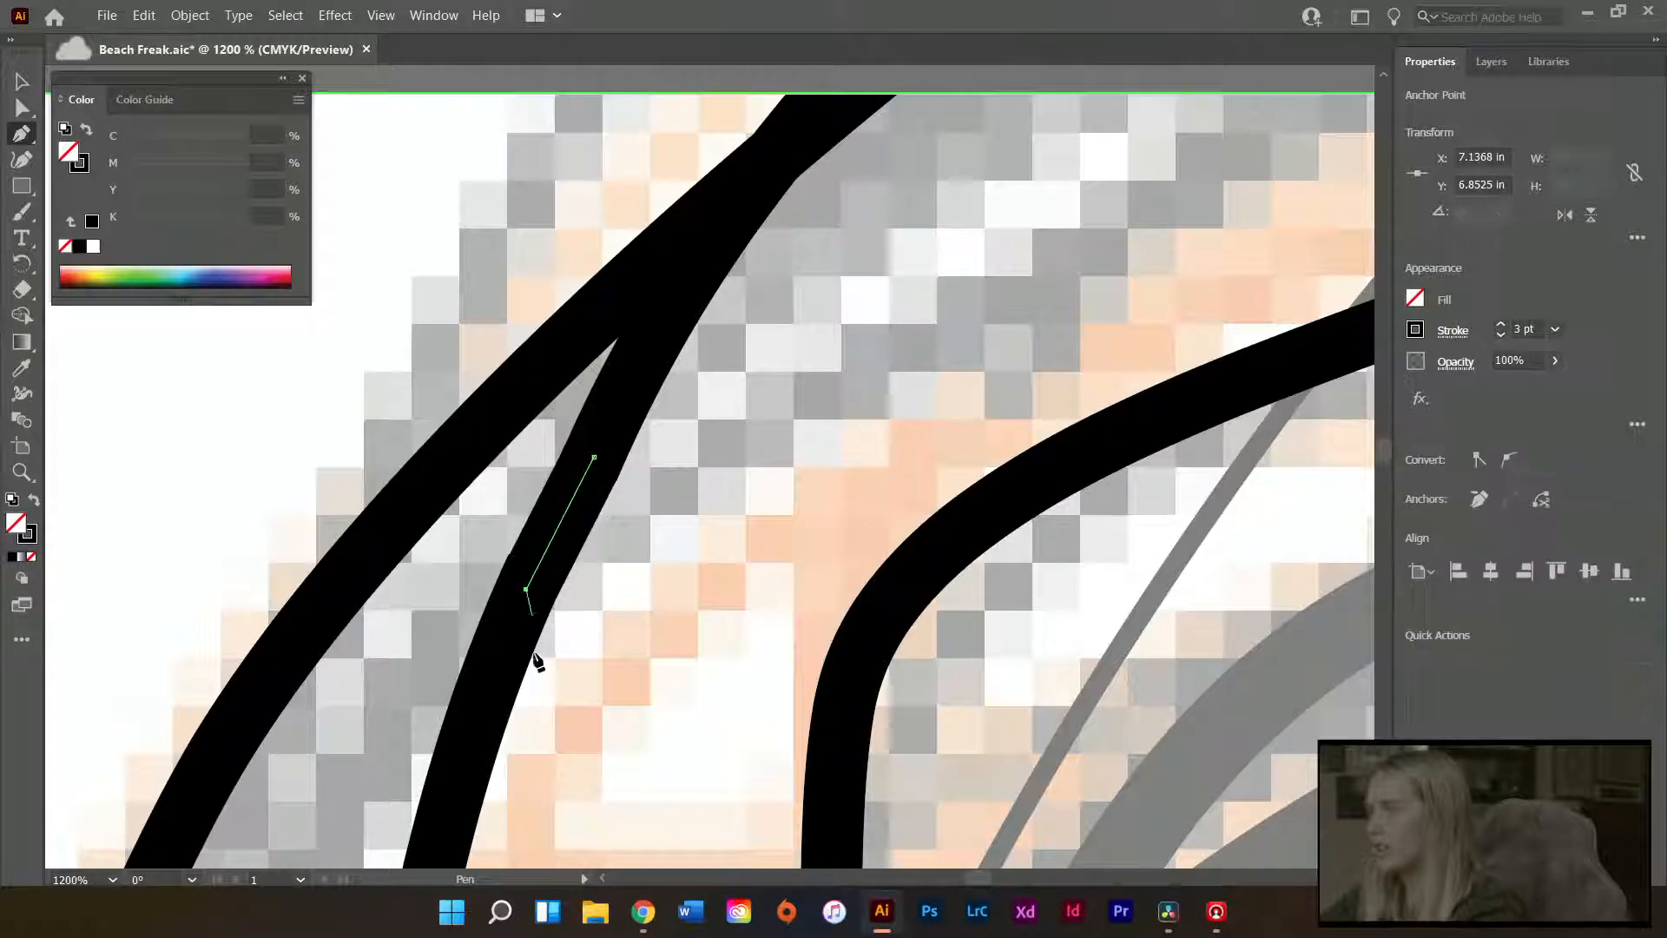
- Select the bridging segment together with the two strands it meets and group them
key(a)
drag(673, 449, 408, 717)
drag(495, 752, 512, 752)
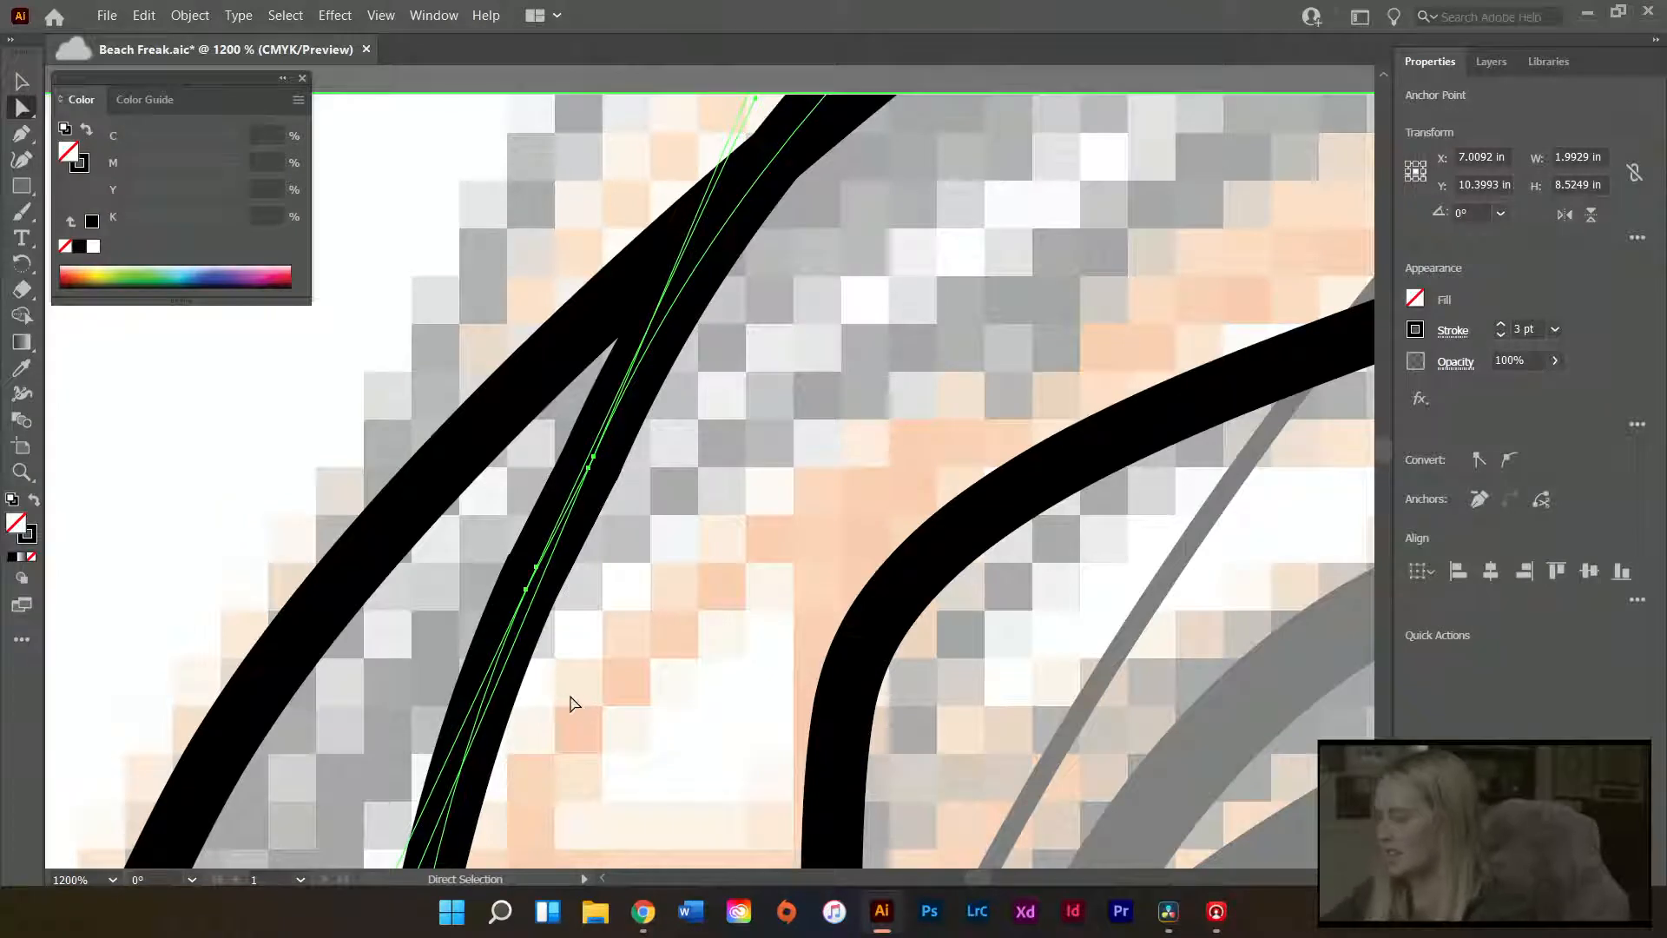
key(ctrl+g)
click(631, 685)
scroll(660, 682, down, 8)
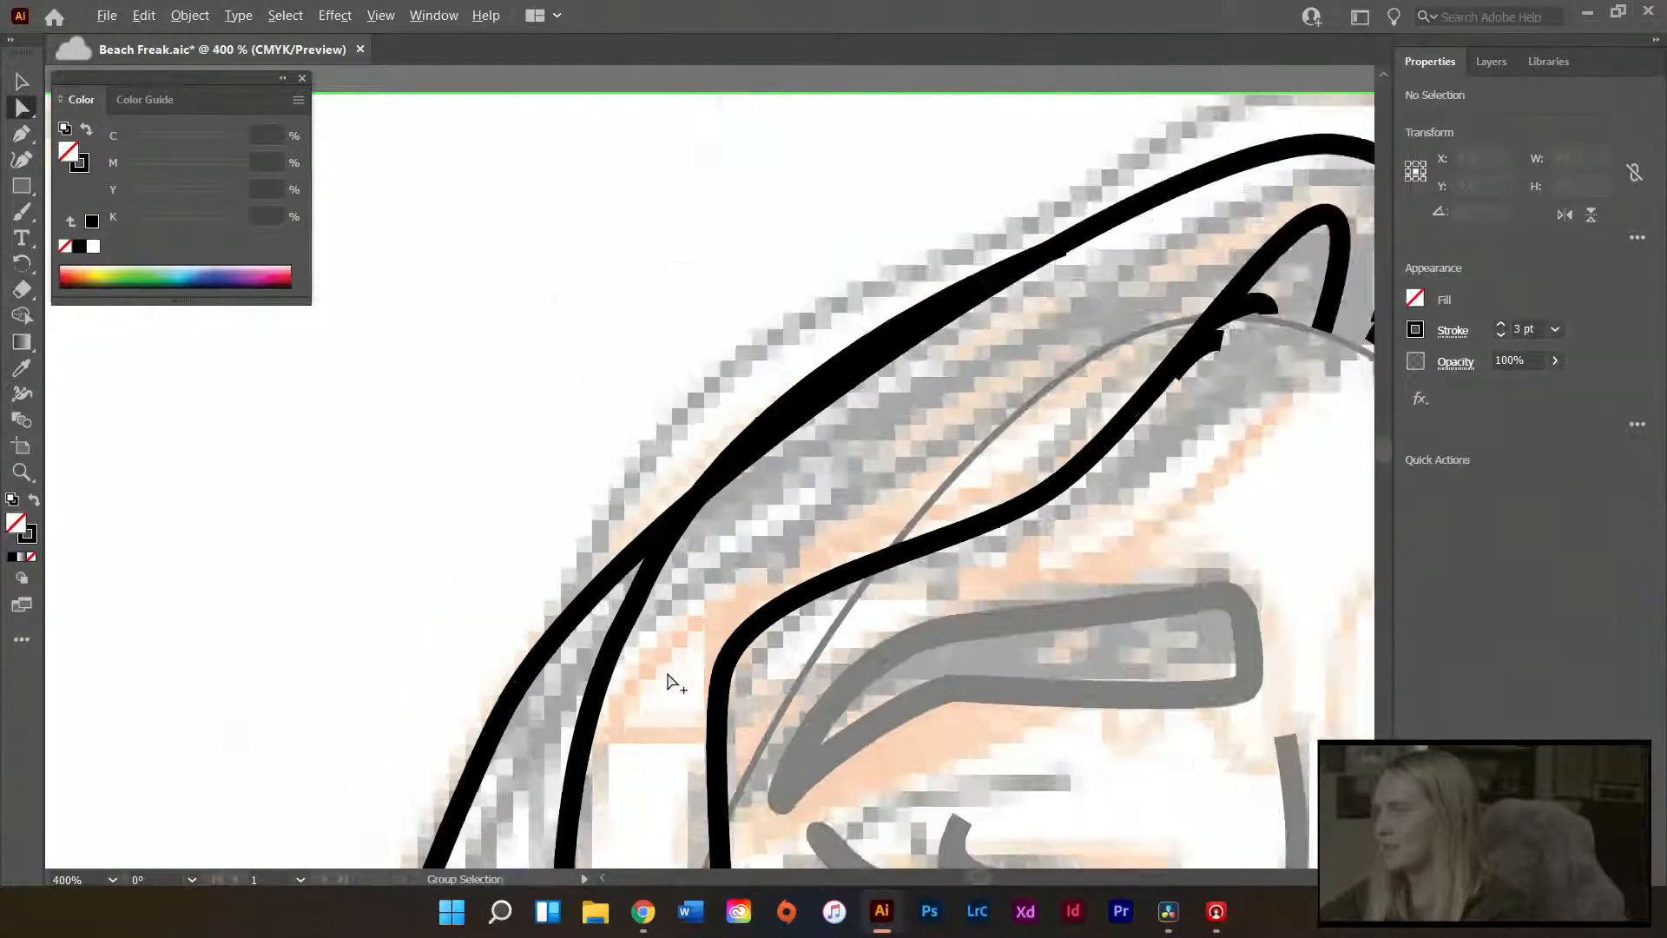
- Start a new 3 pt Pen strand at the left inner hair line beside the neck, curving outward at about X 5.56, Y 13.08 in
scroll(681, 644, down, 5)
scroll(681, 643, right, 5)
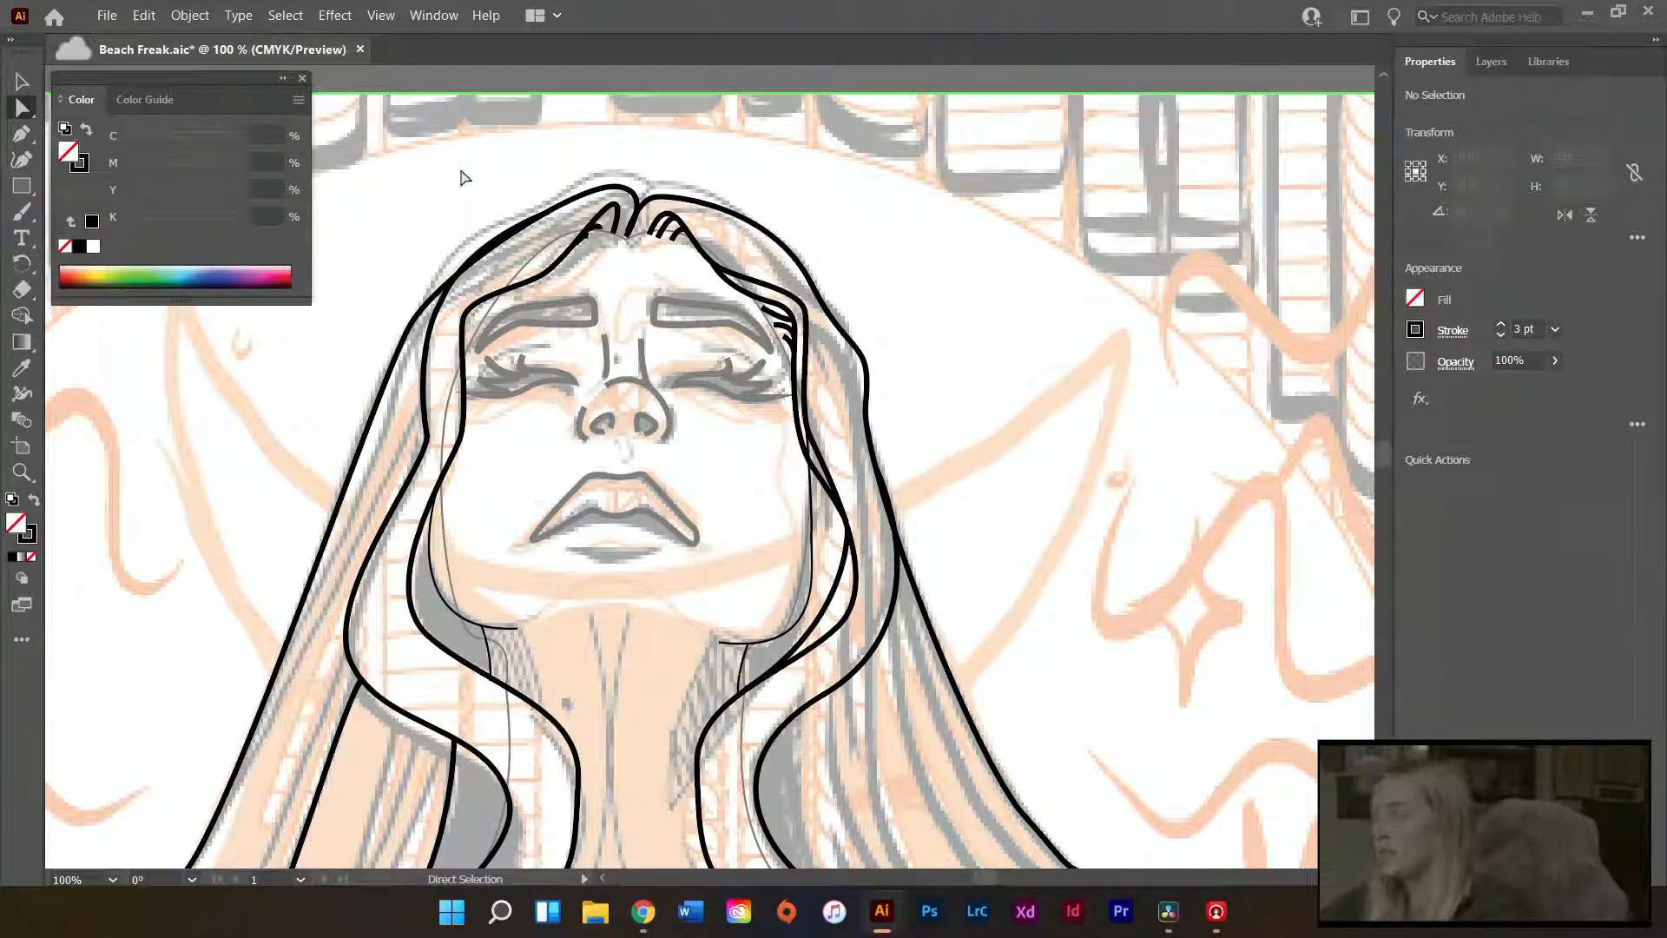
scroll(317, 534, down, 2)
scroll(312, 539, down, 1)
scroll(334, 621, down, 2)
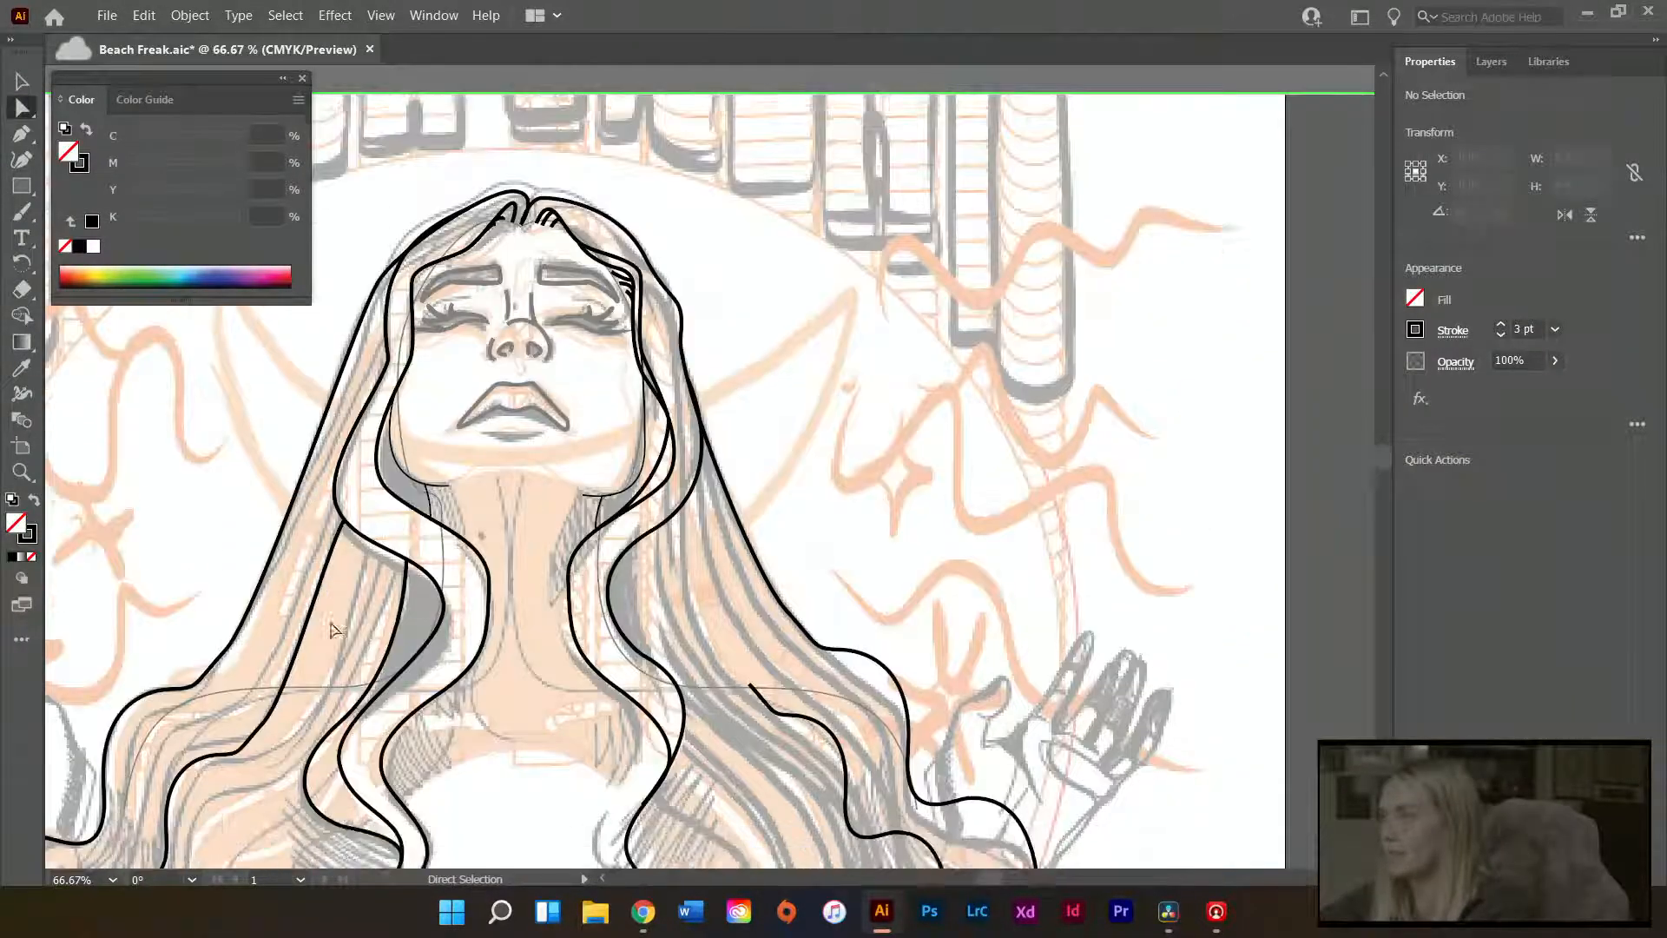
scroll(962, 716, left, 3)
scroll(961, 716, down, 2)
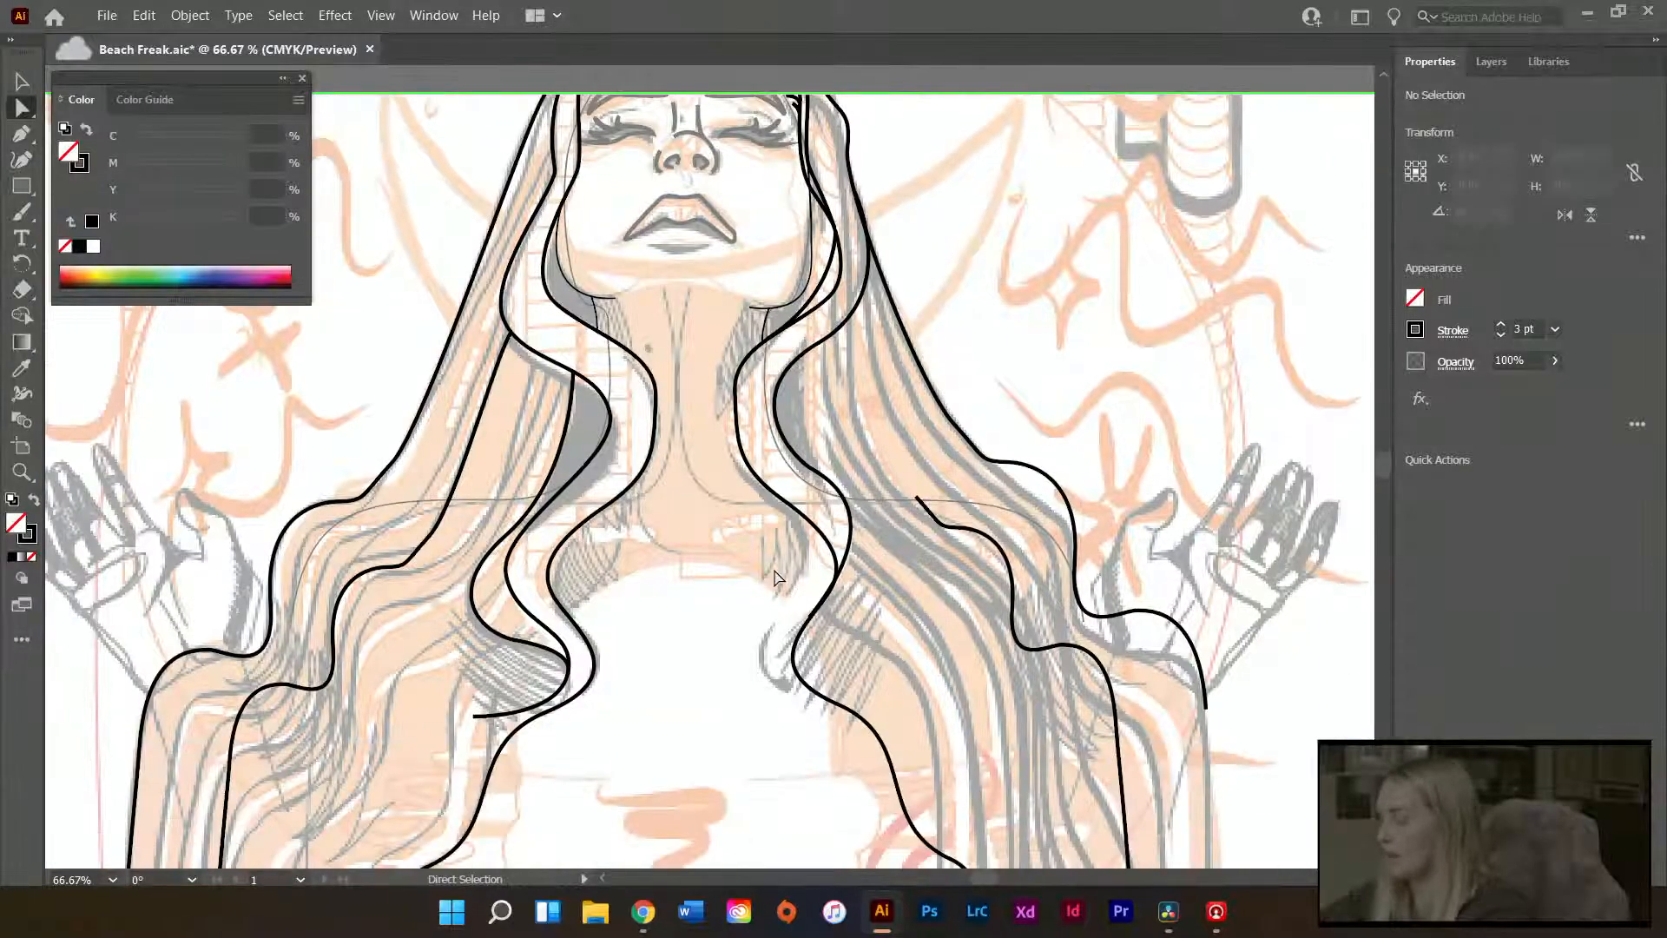
key(p)
scroll(590, 455, down, 2)
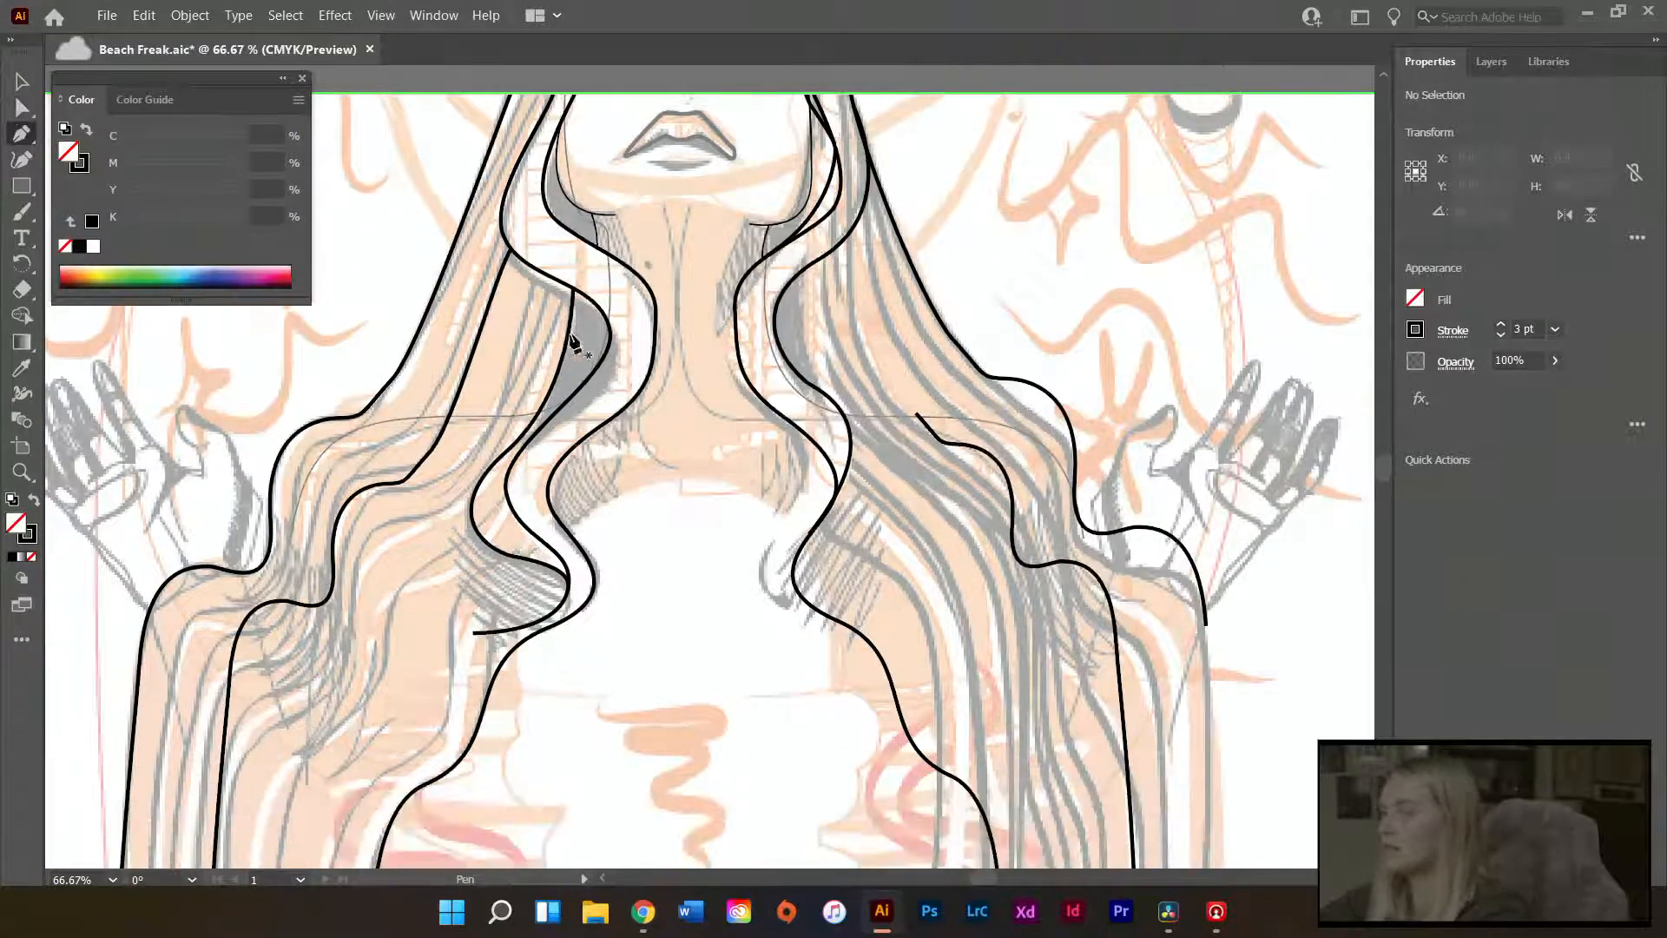
click(542, 273)
drag(437, 504, 383, 510)
scroll(368, 620, down, 3)
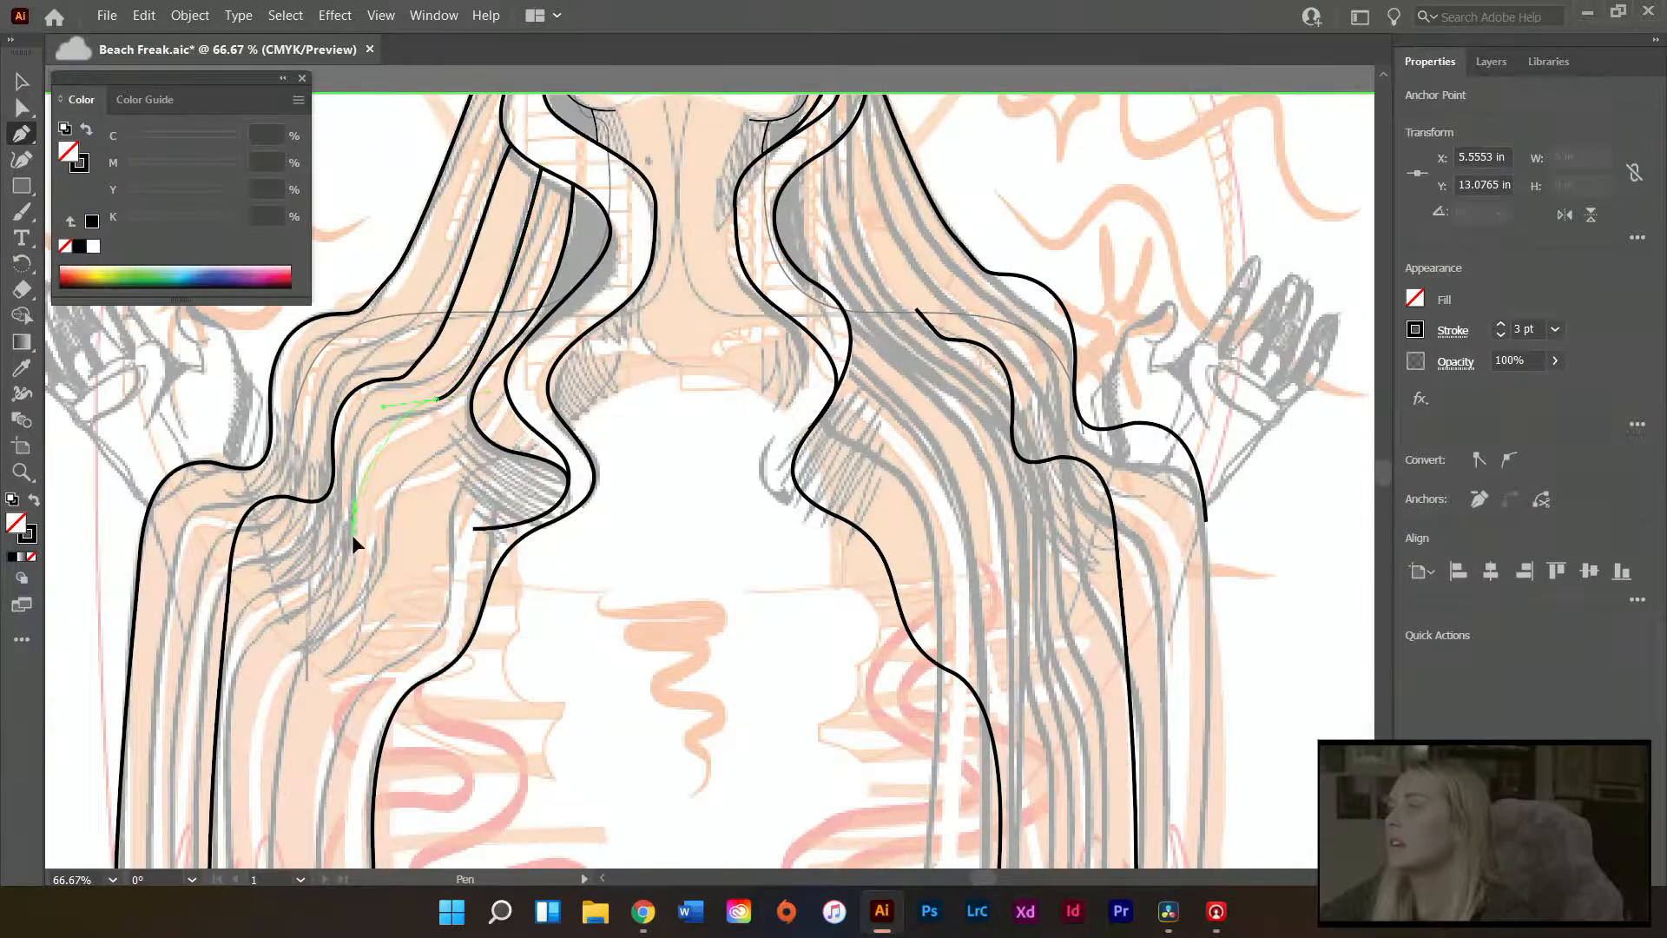
- Continue the strand through the shoulder bend at about X 3.66, Y 15.33 in and past the poster's bottom edge to about X 2.27, Y 25.58 in
click(368, 587)
scroll(368, 587, down, 4)
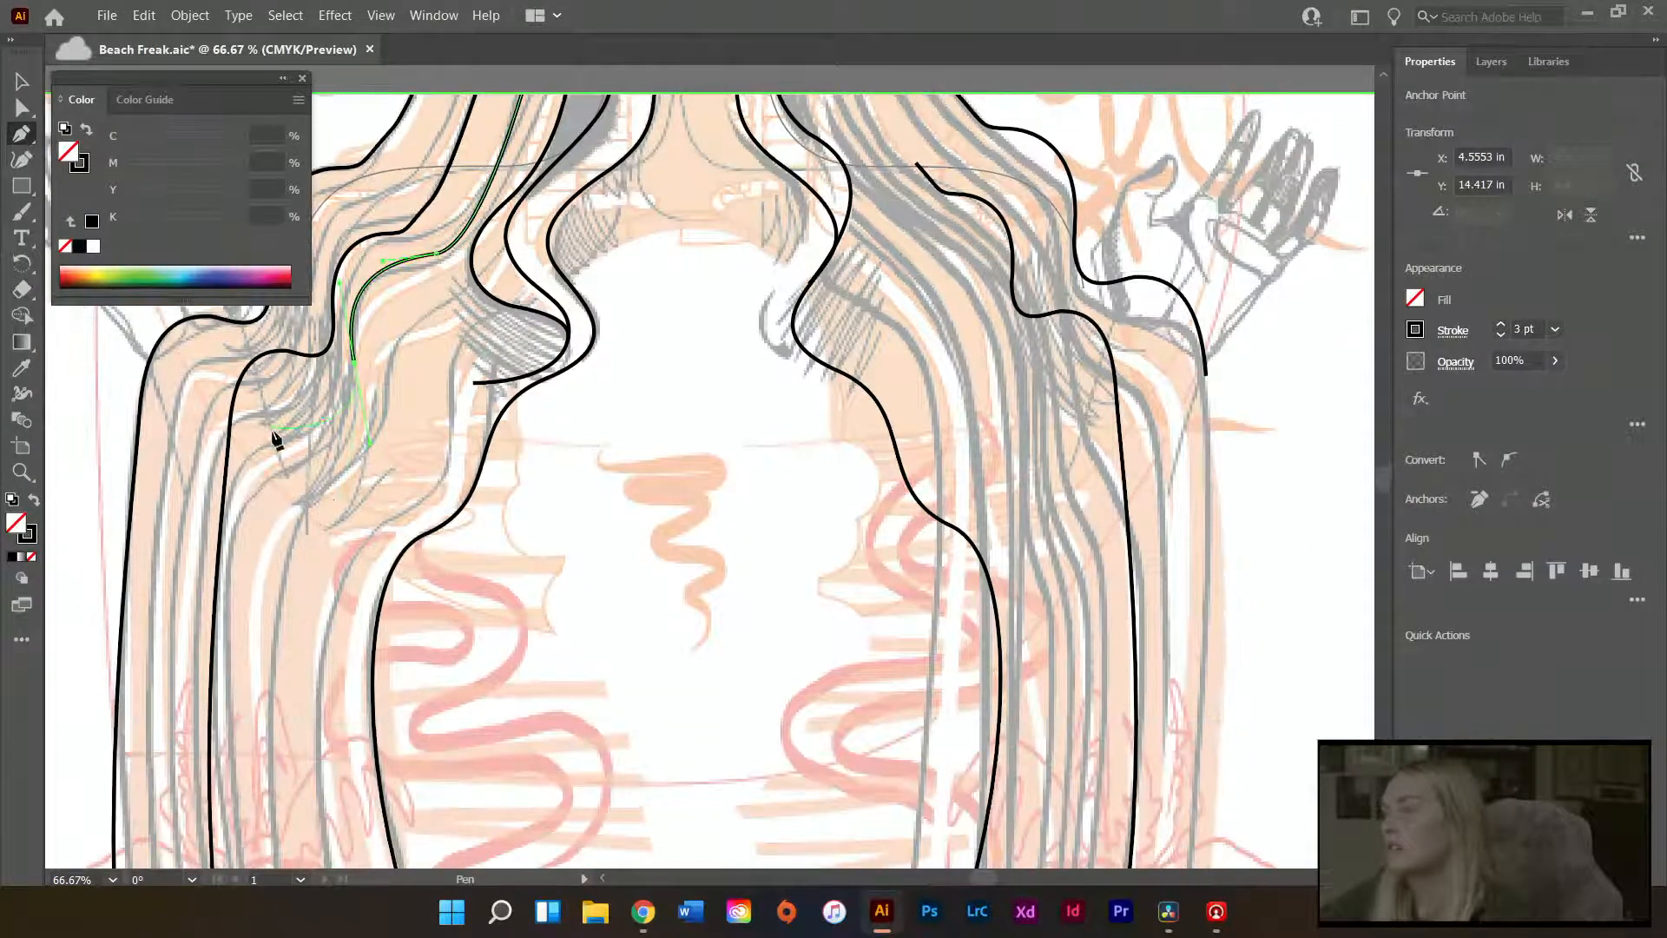
click(279, 440)
scroll(305, 693, down, 8)
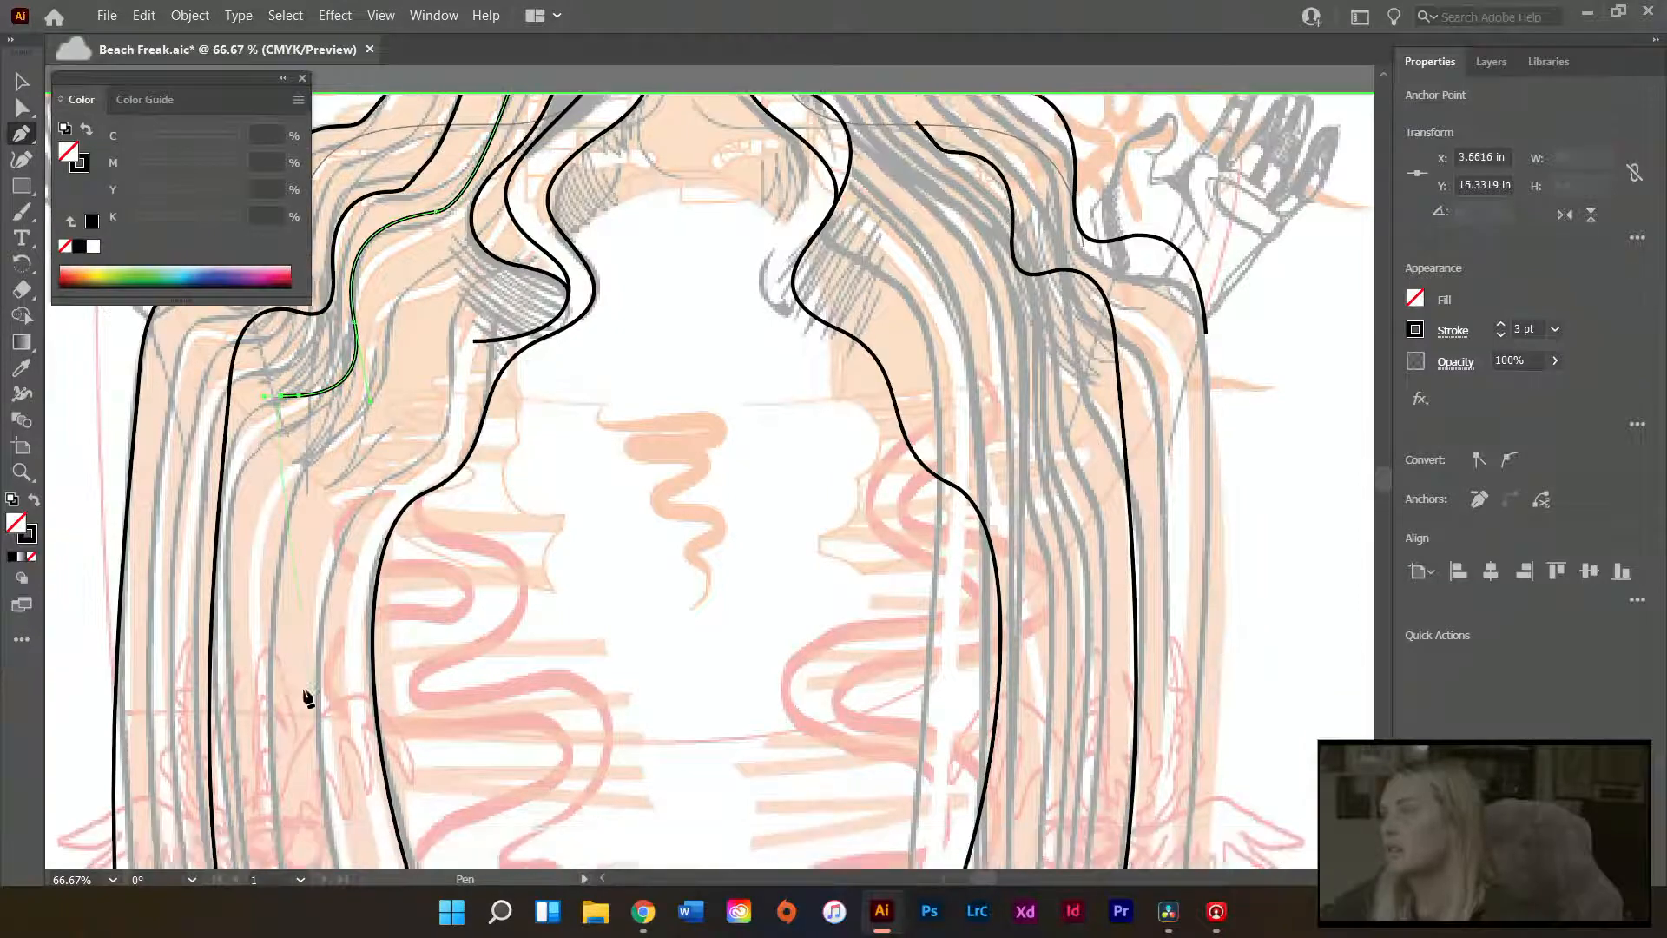
scroll(280, 782, down, 5)
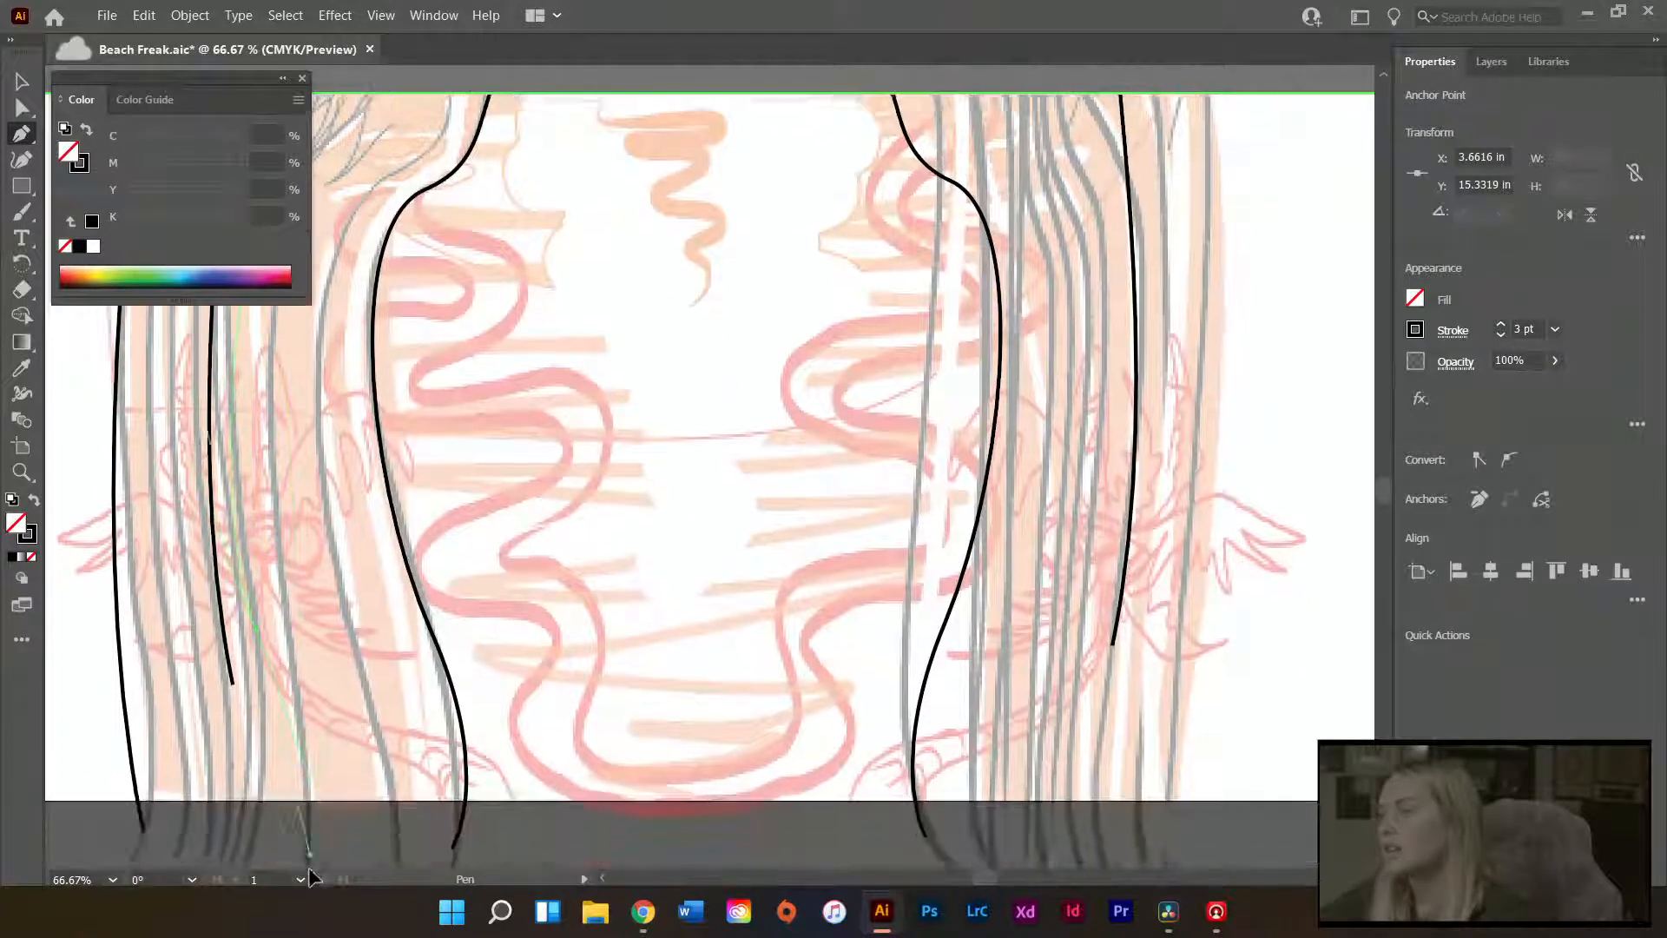
click(299, 814)
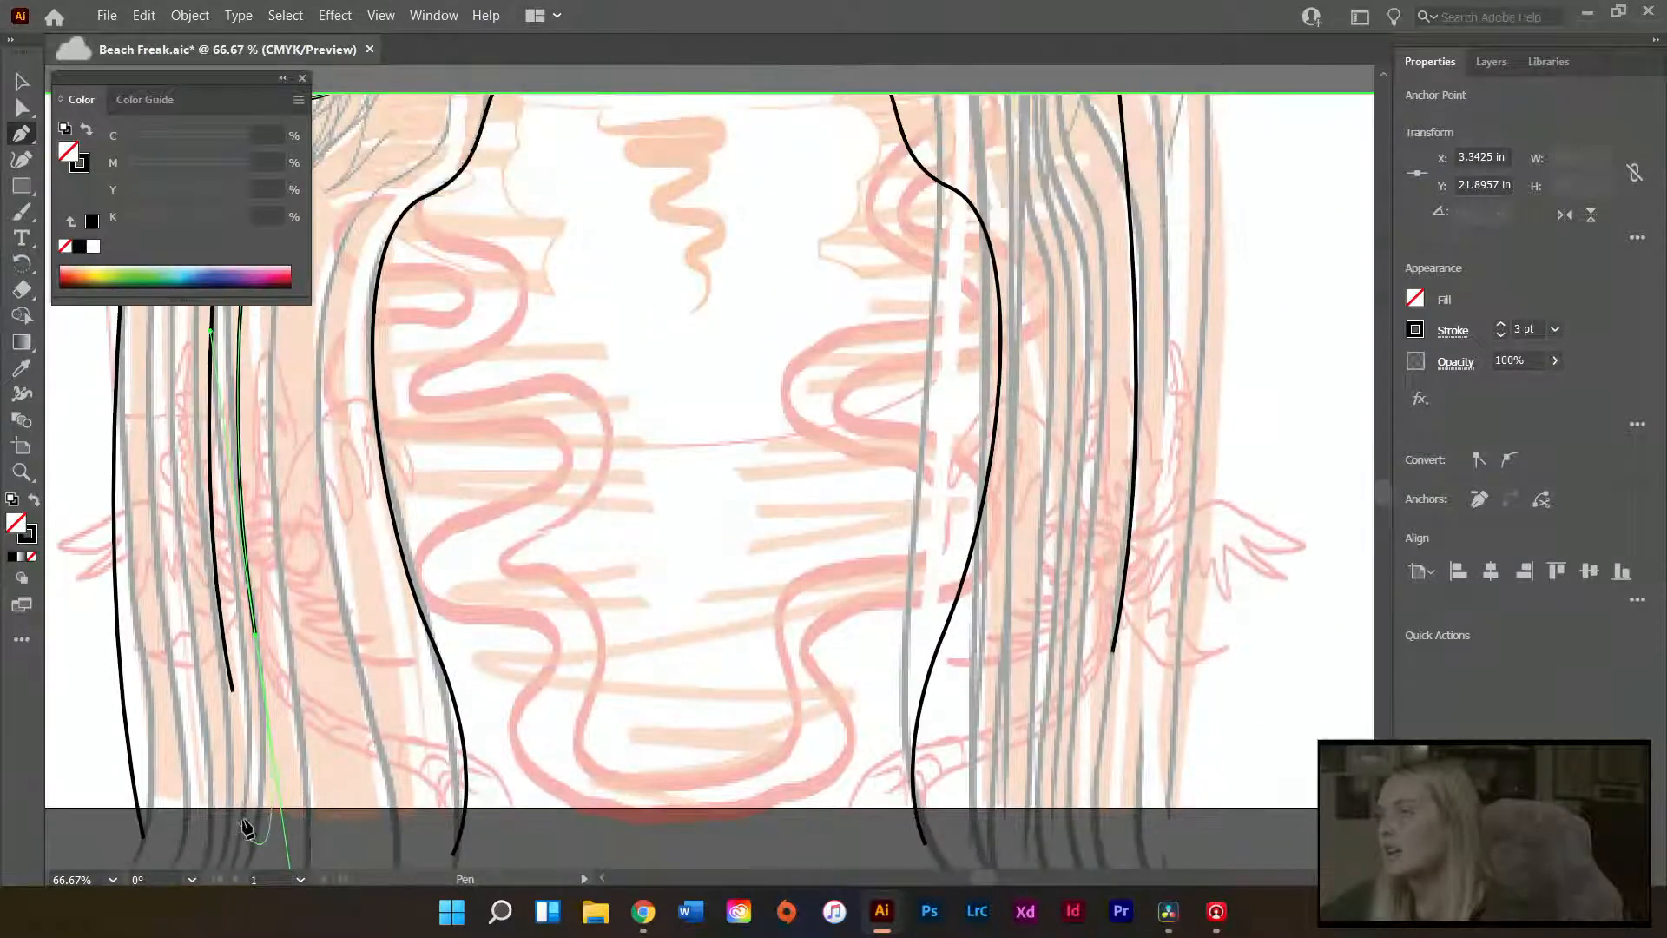
scroll(278, 799, down, 2)
click(167, 748)
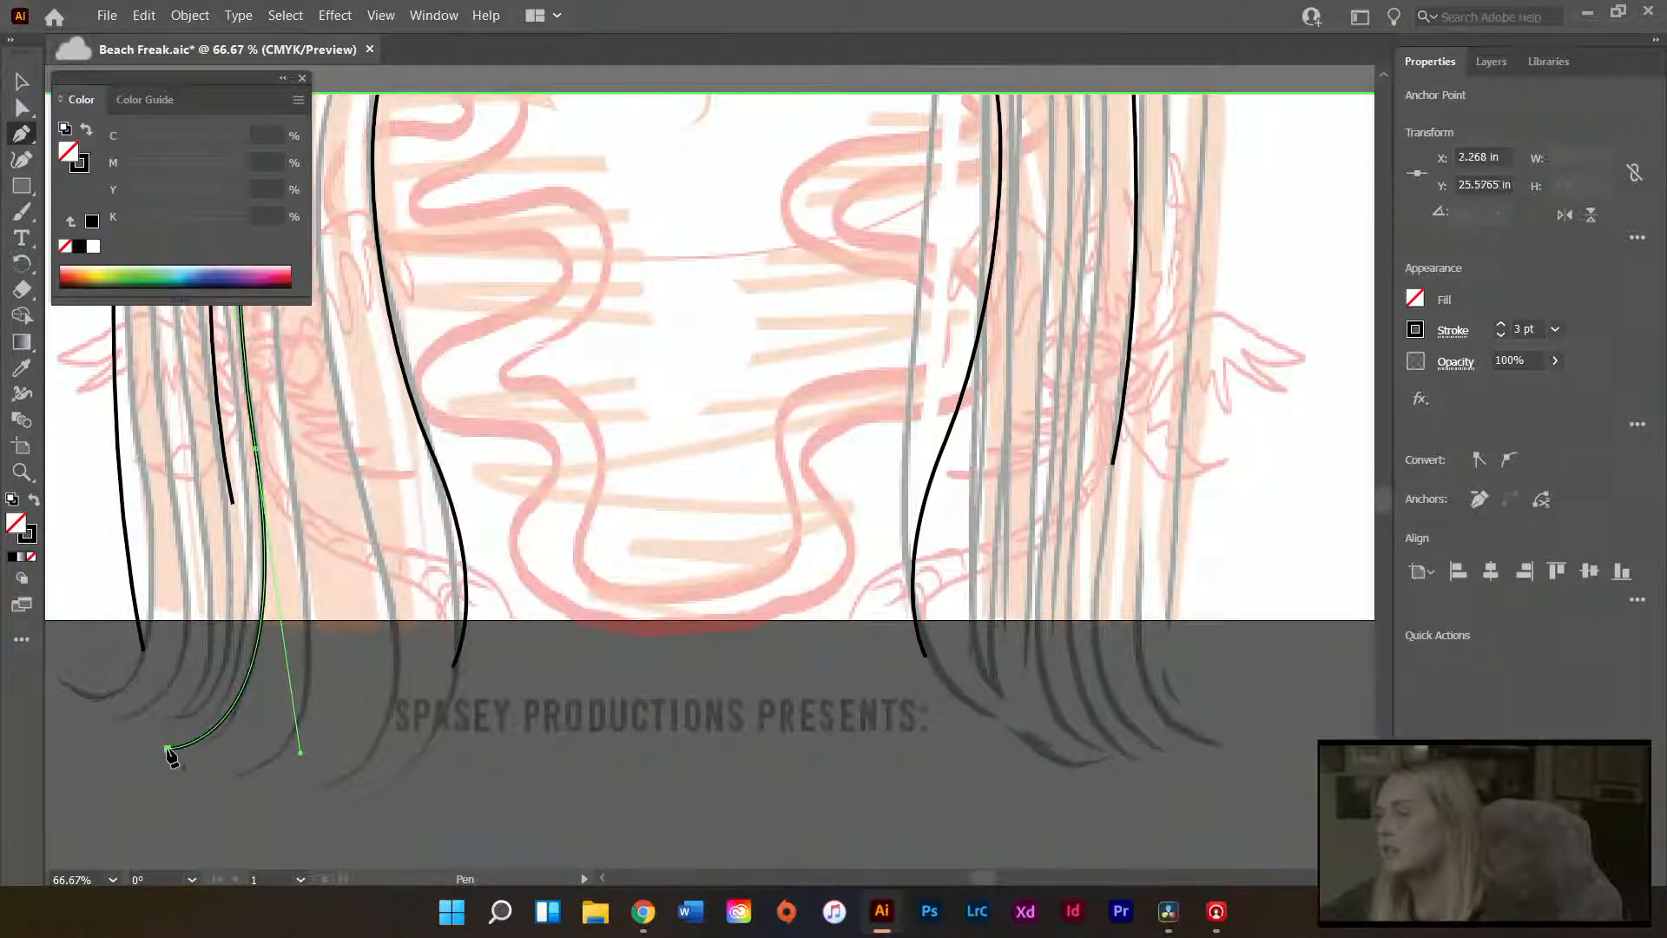
key(a)
click(341, 773)
- Reshape the new strand's shoulder bend by redirecting the curve handle of the anchor at about X 3.66, Y 15.33 in
scroll(342, 763, up, 2)
scroll(342, 771, up, 6)
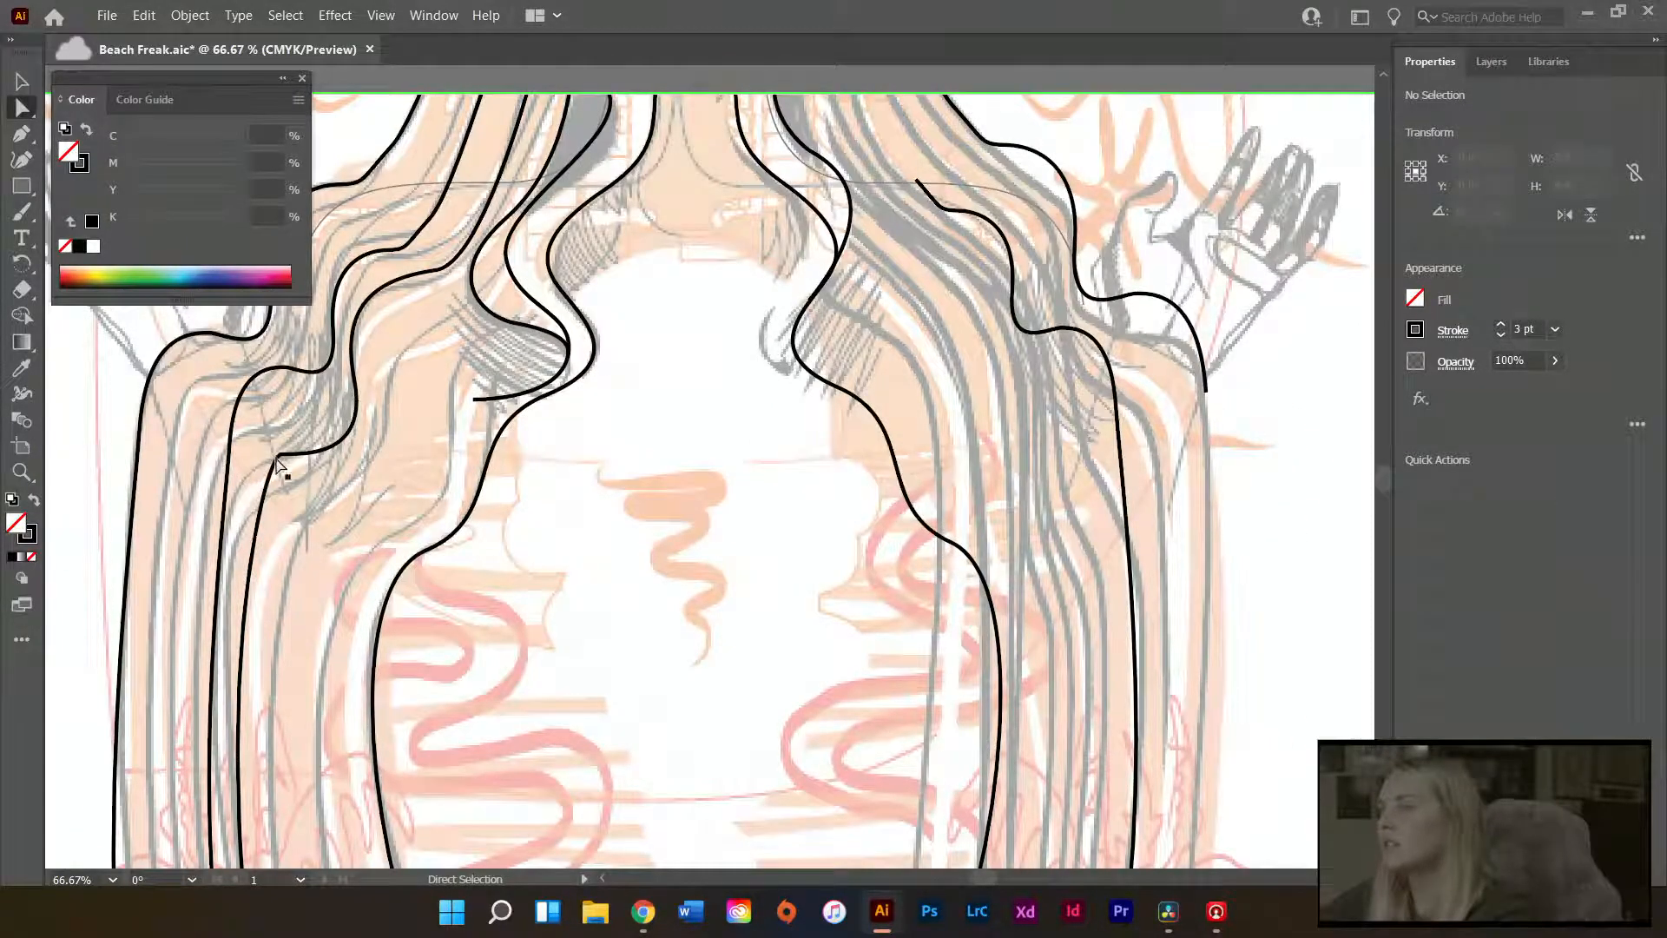
click(276, 456)
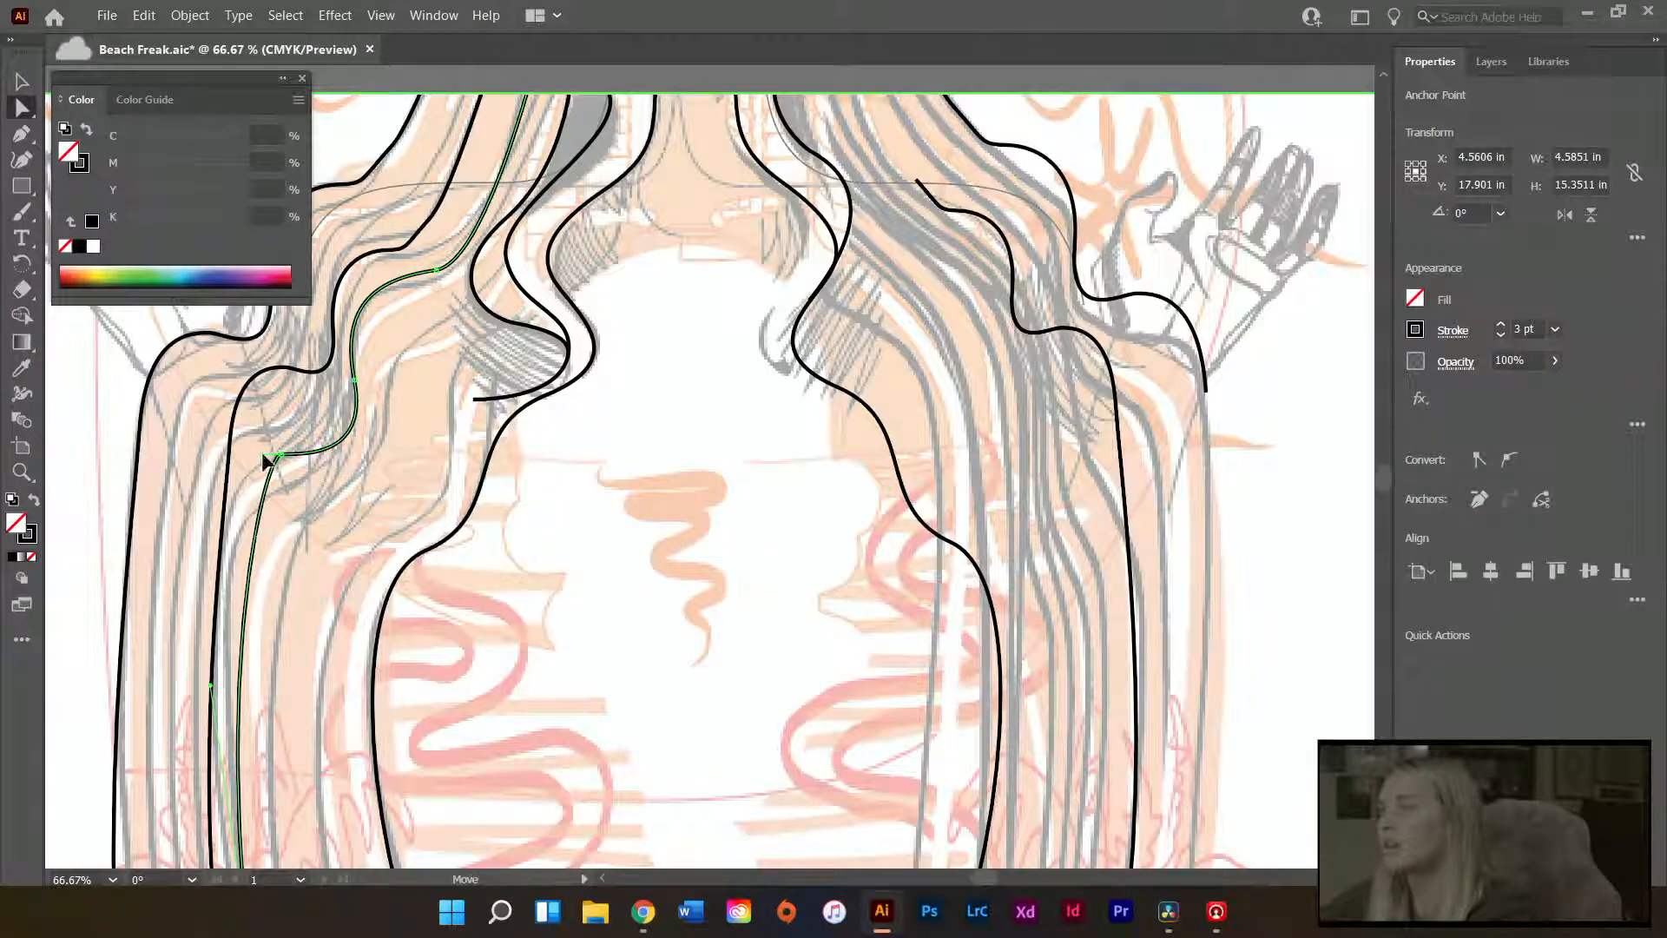
drag(267, 462, 300, 404)
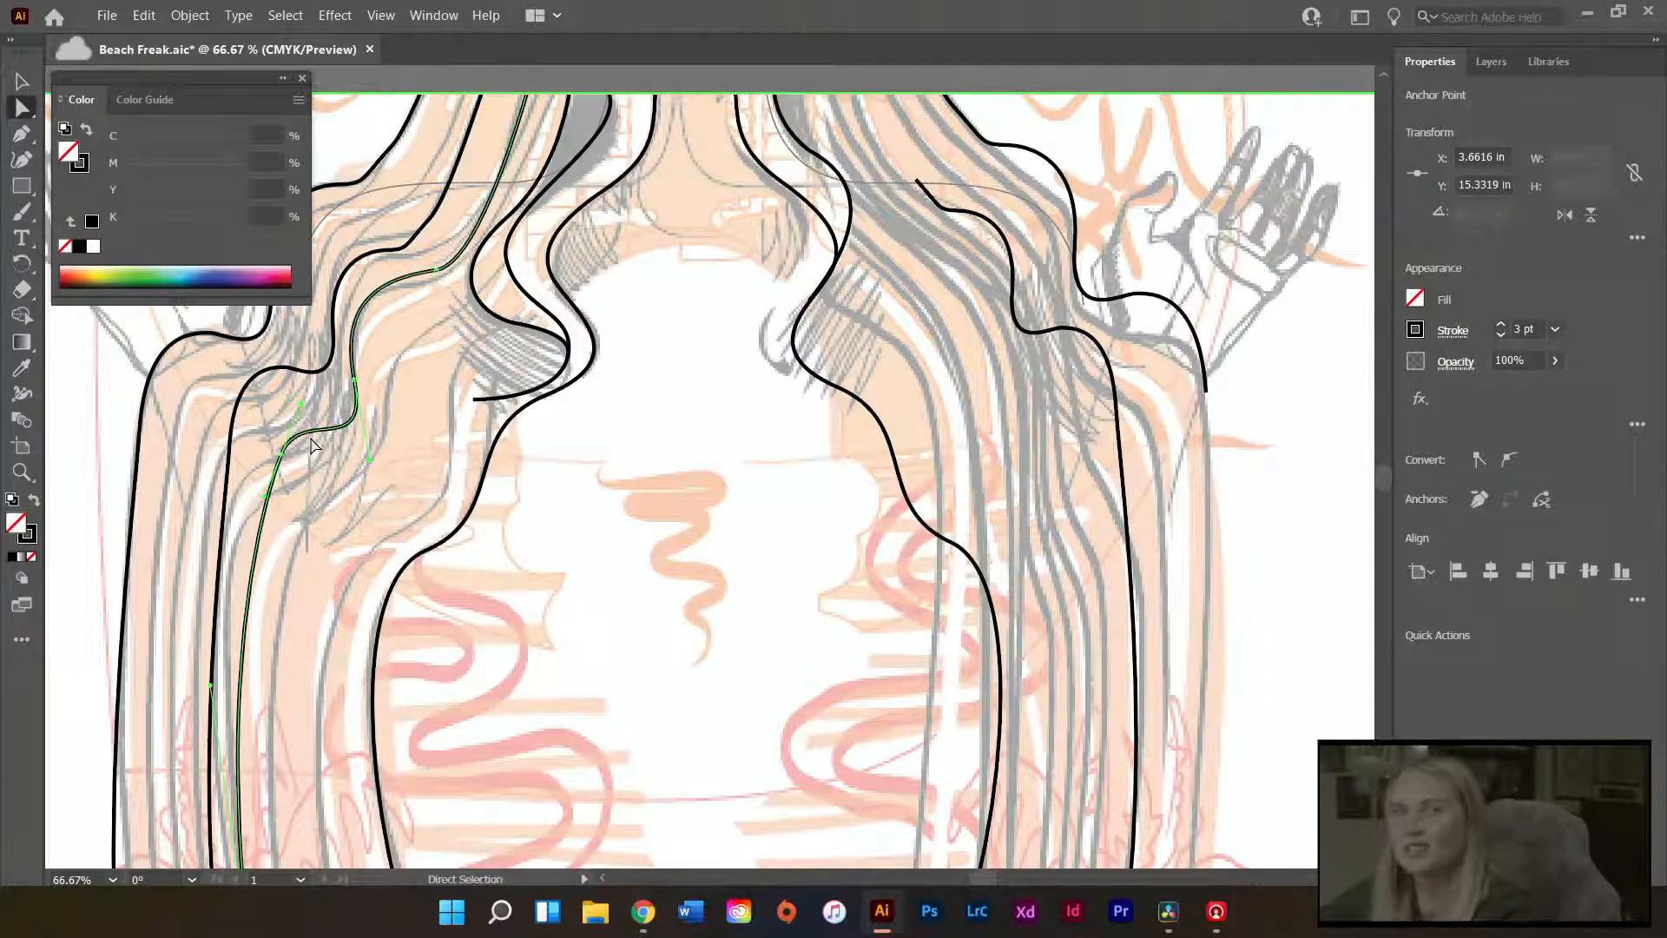
scroll(600, 452, up, 3)
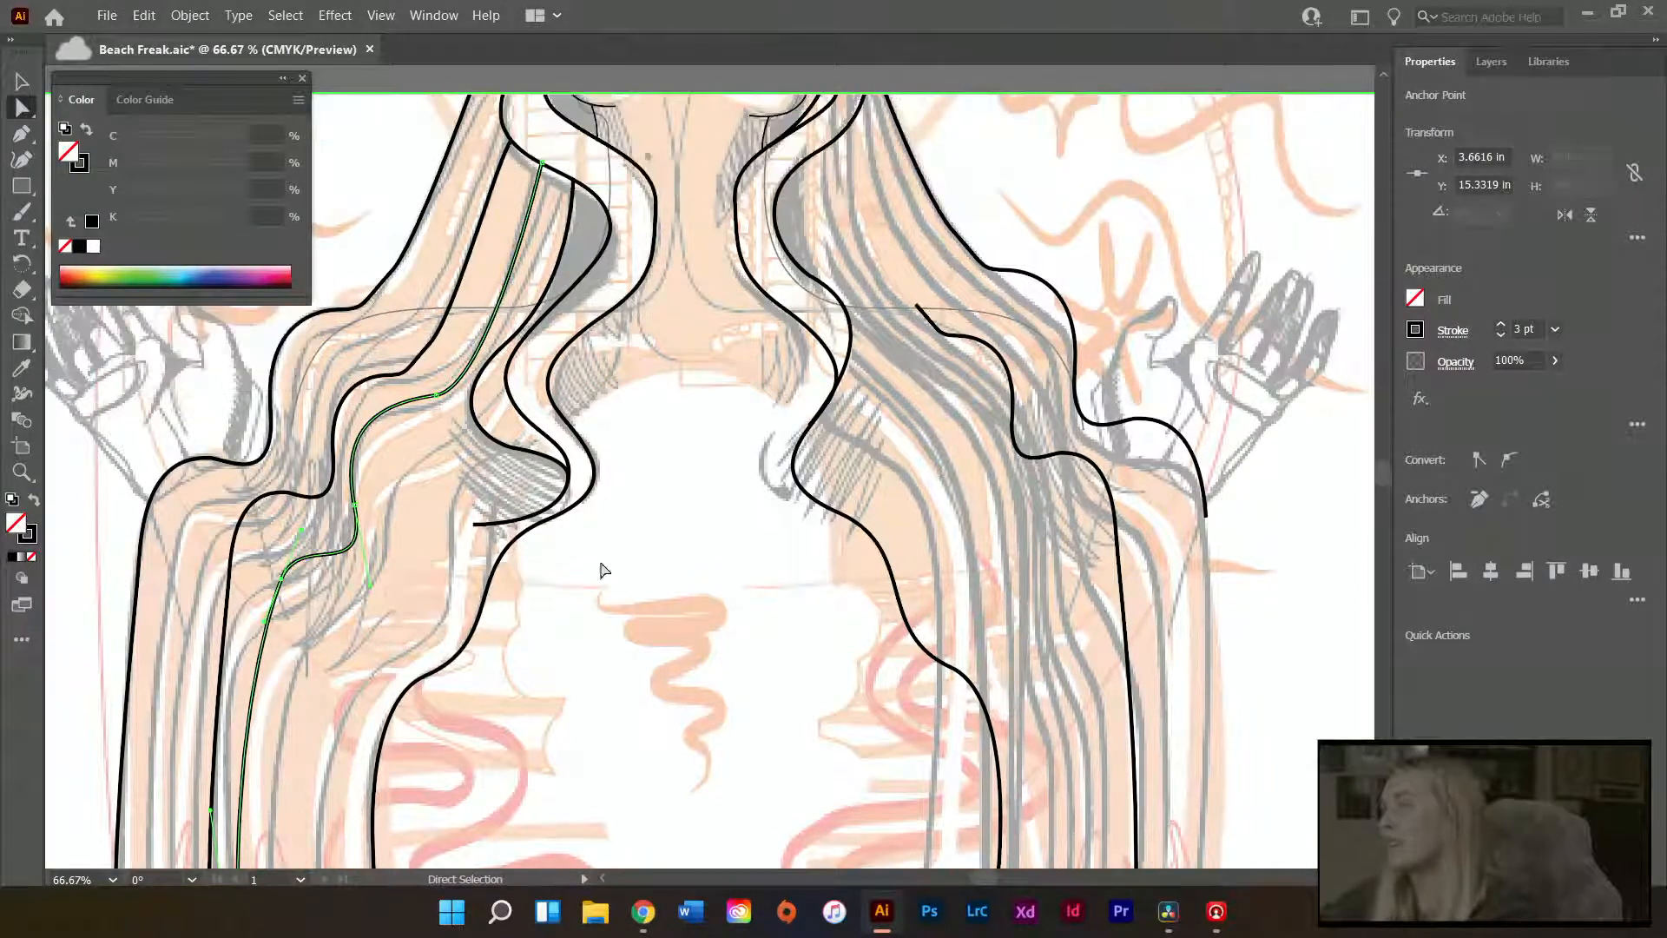
click(582, 600)
- Extend the open inner left strand with the Pen tool from its loose end at chest height to about X 4.11, Y 16.60 in
key(p)
scroll(599, 582, up, 2)
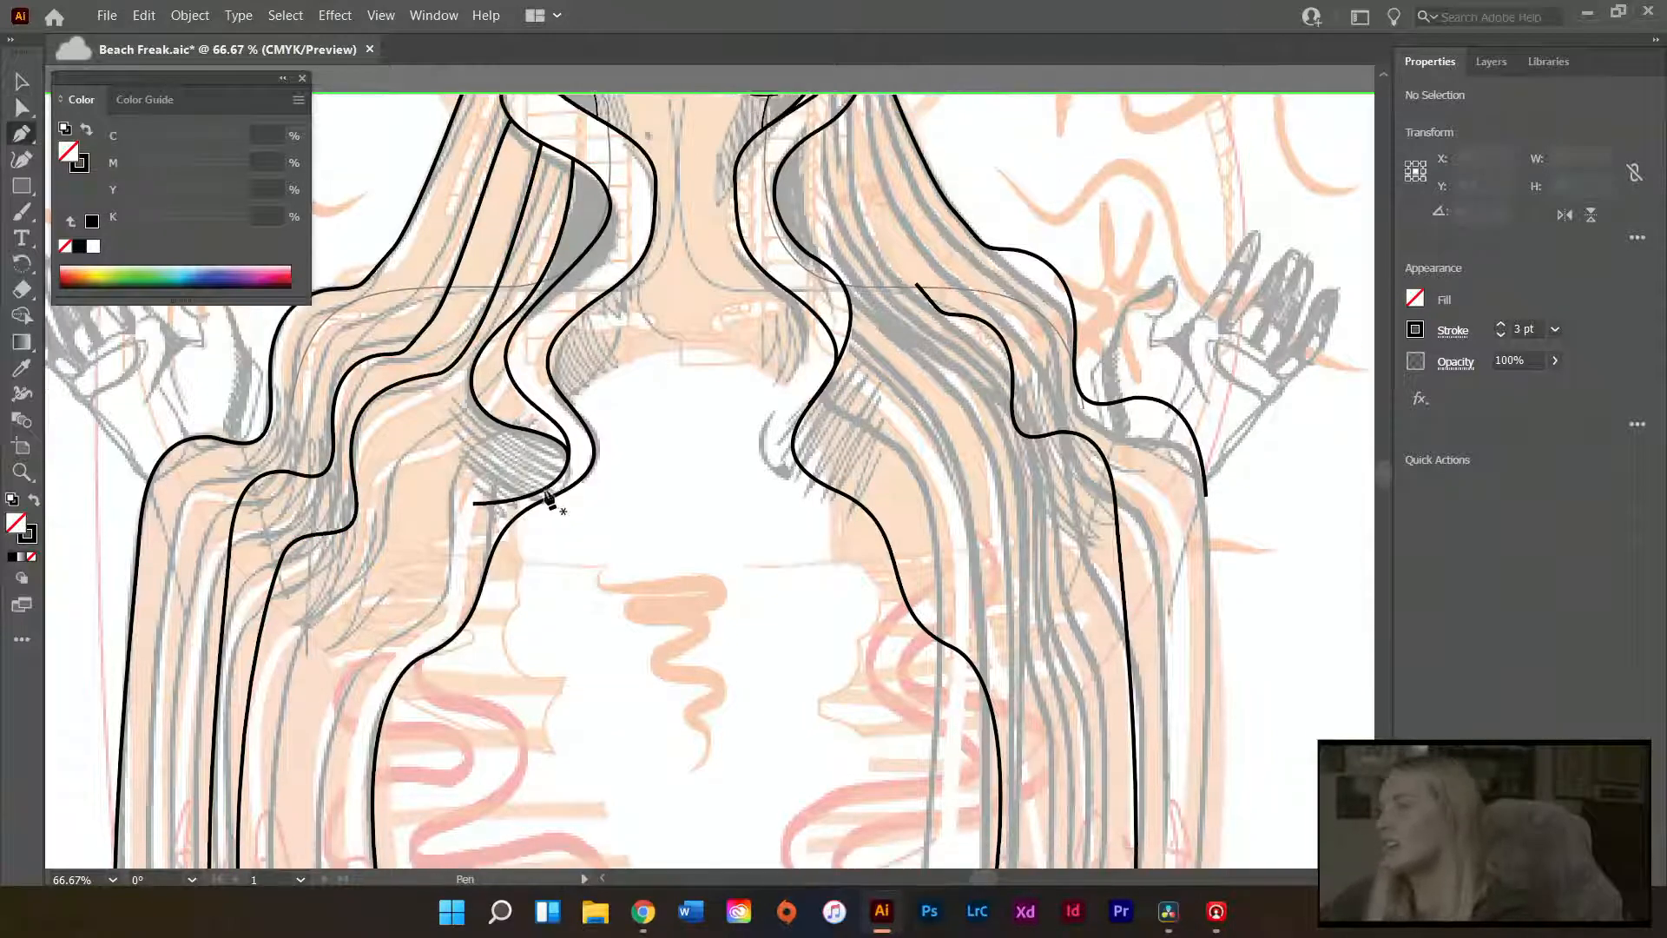
scroll(465, 547, down, 4)
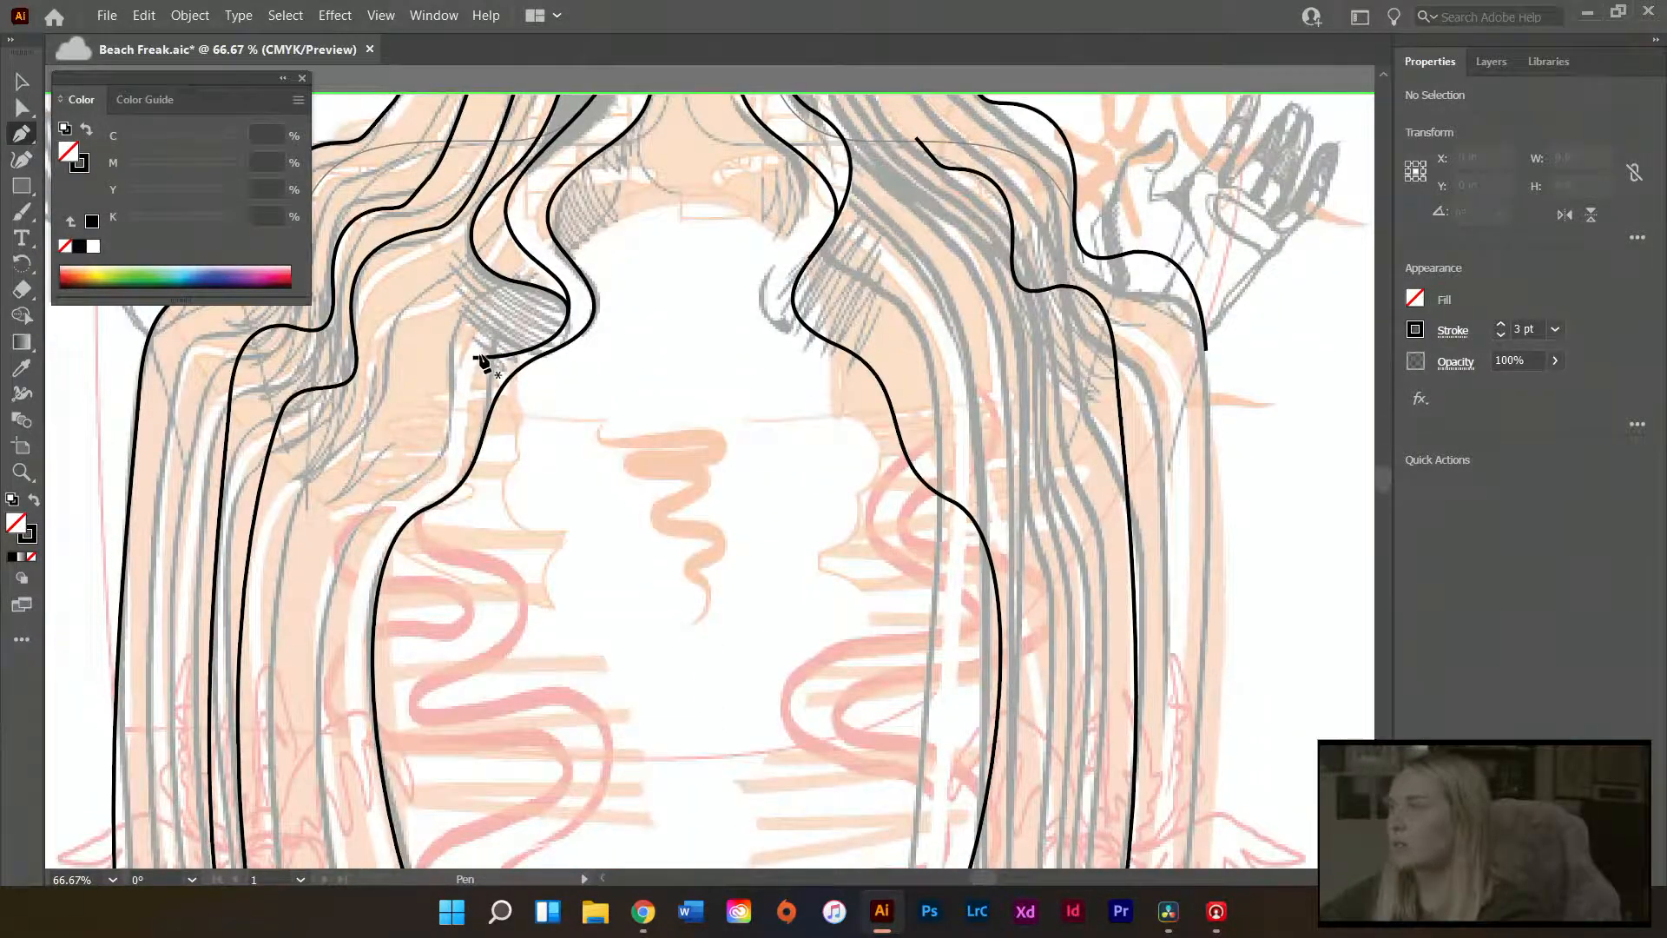
click(475, 358)
scroll(364, 399, down, 3)
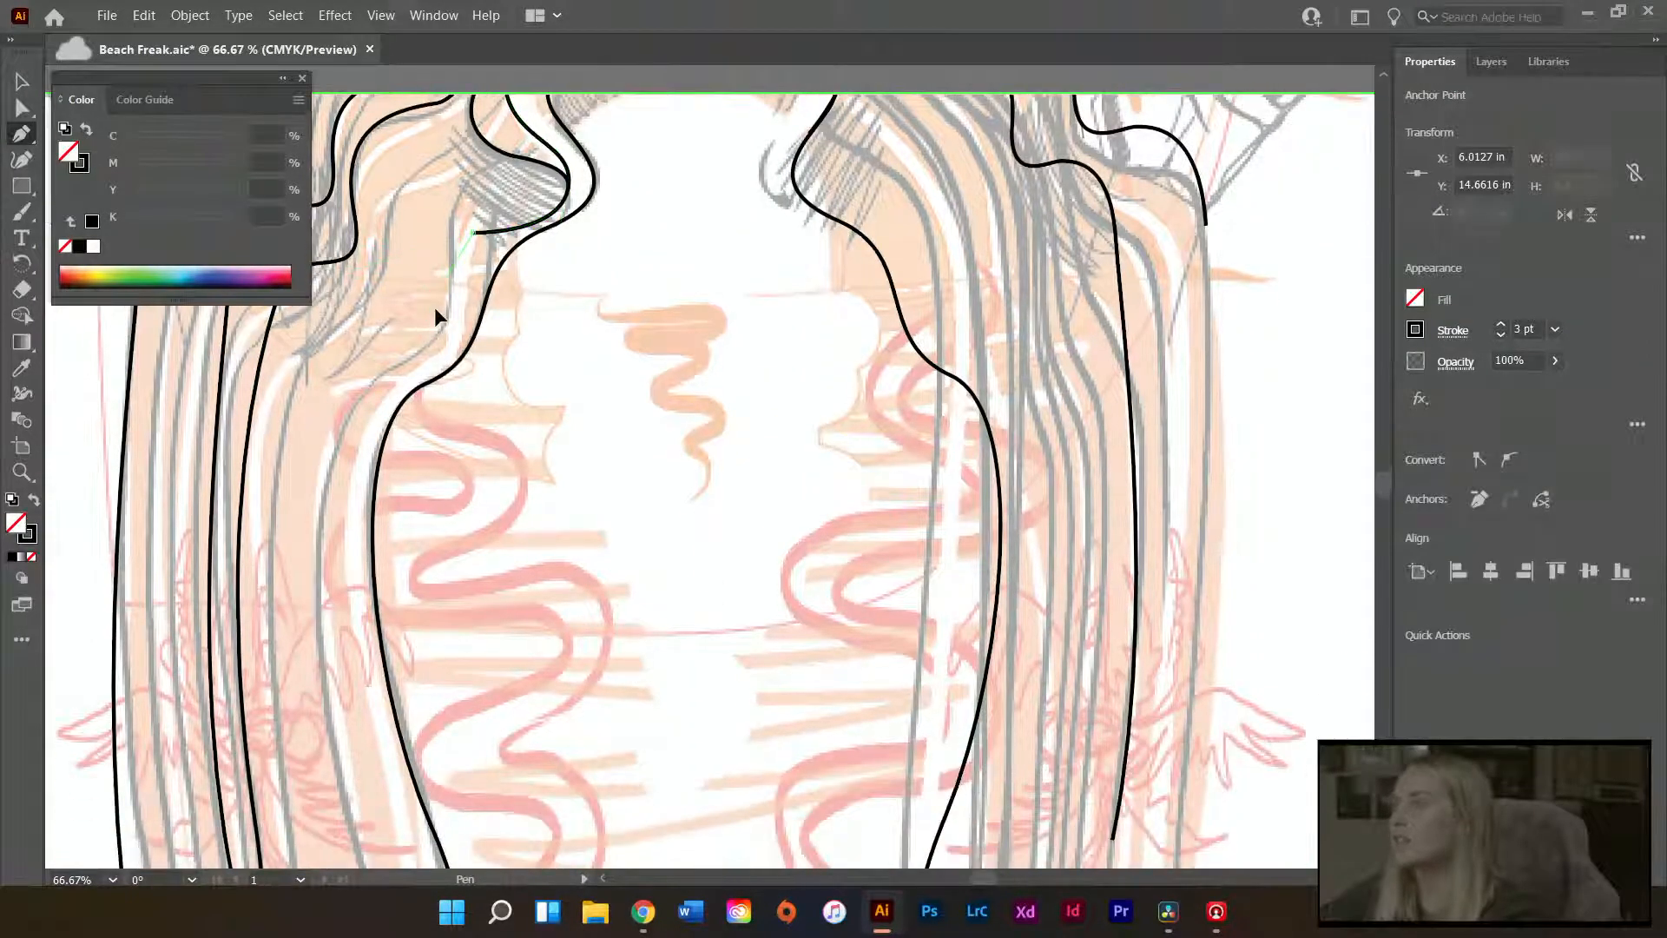
drag(449, 396, 461, 389)
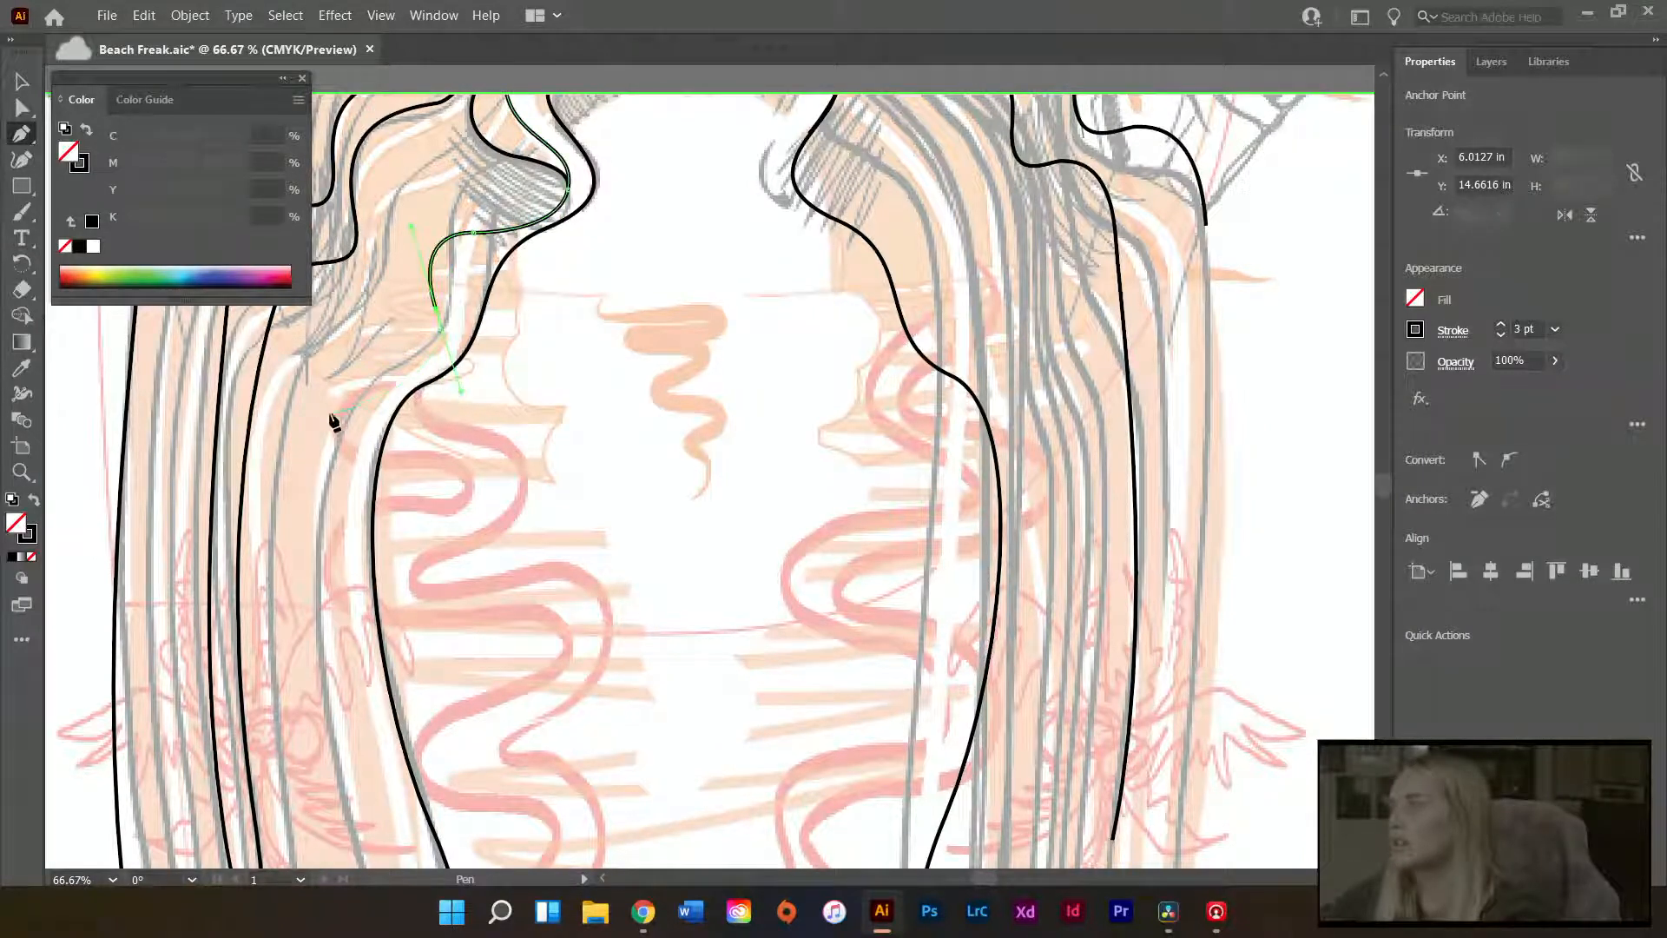
drag(320, 391, 299, 429)
- Continue the inner left strand through about X 4.90, Y 22.48 in, ending below the poster at about X 3.73, Y 25.59 in
scroll(304, 430, down, 3)
scroll(391, 560, down, 3)
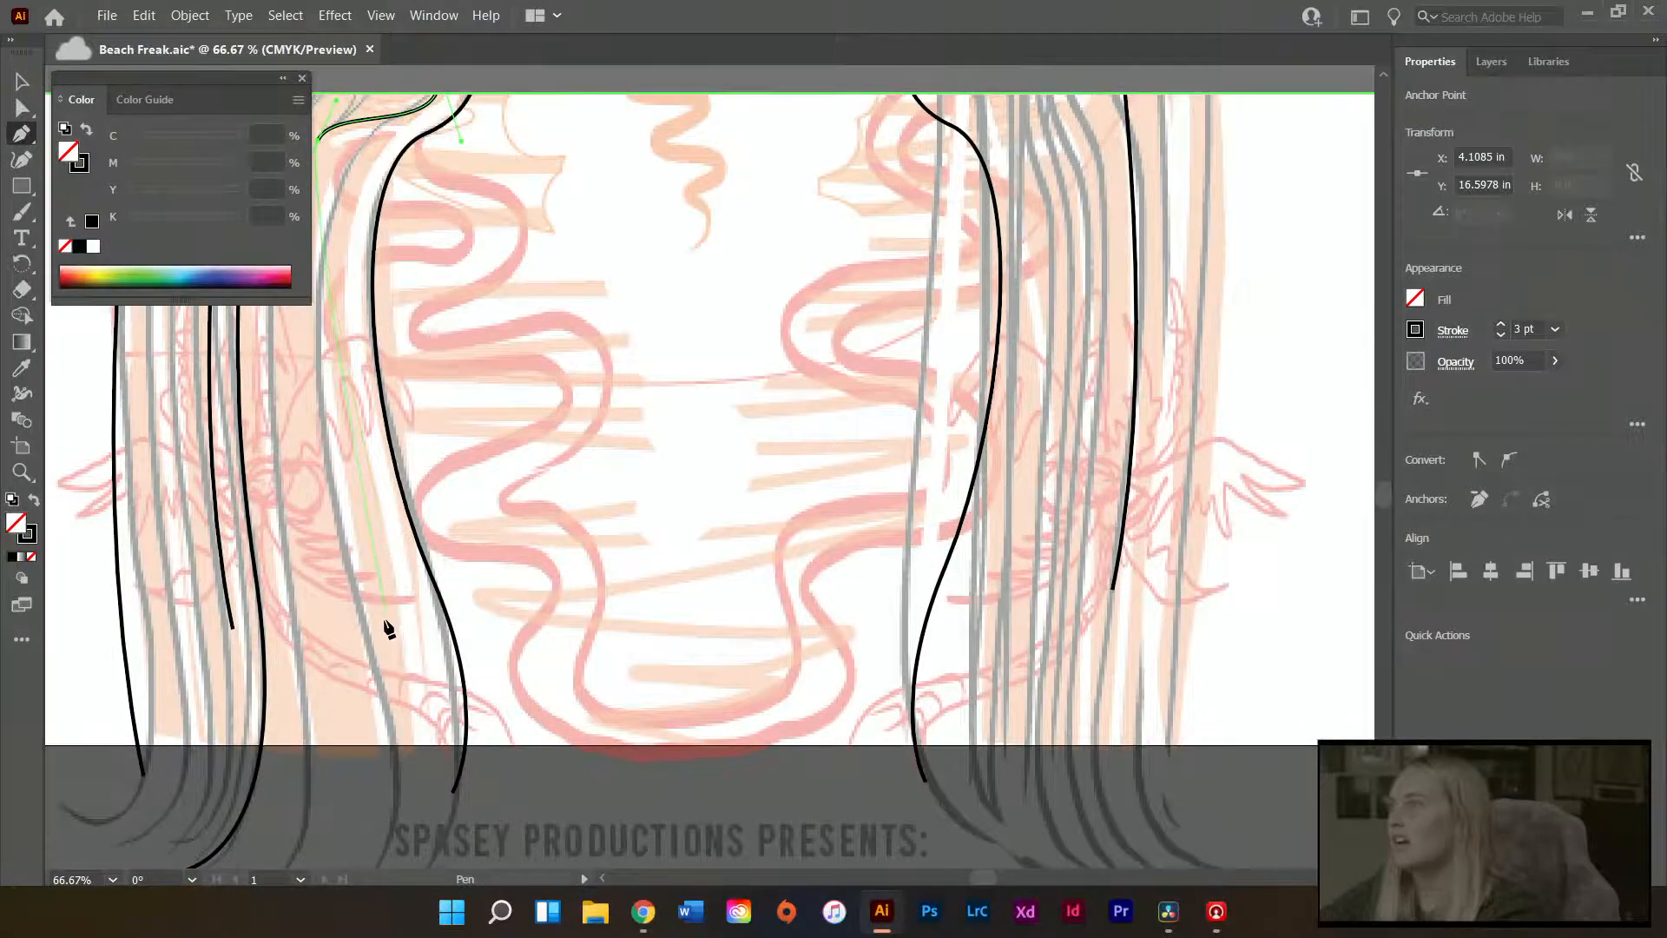
drag(384, 622, 471, 785)
scroll(365, 738, down, 6)
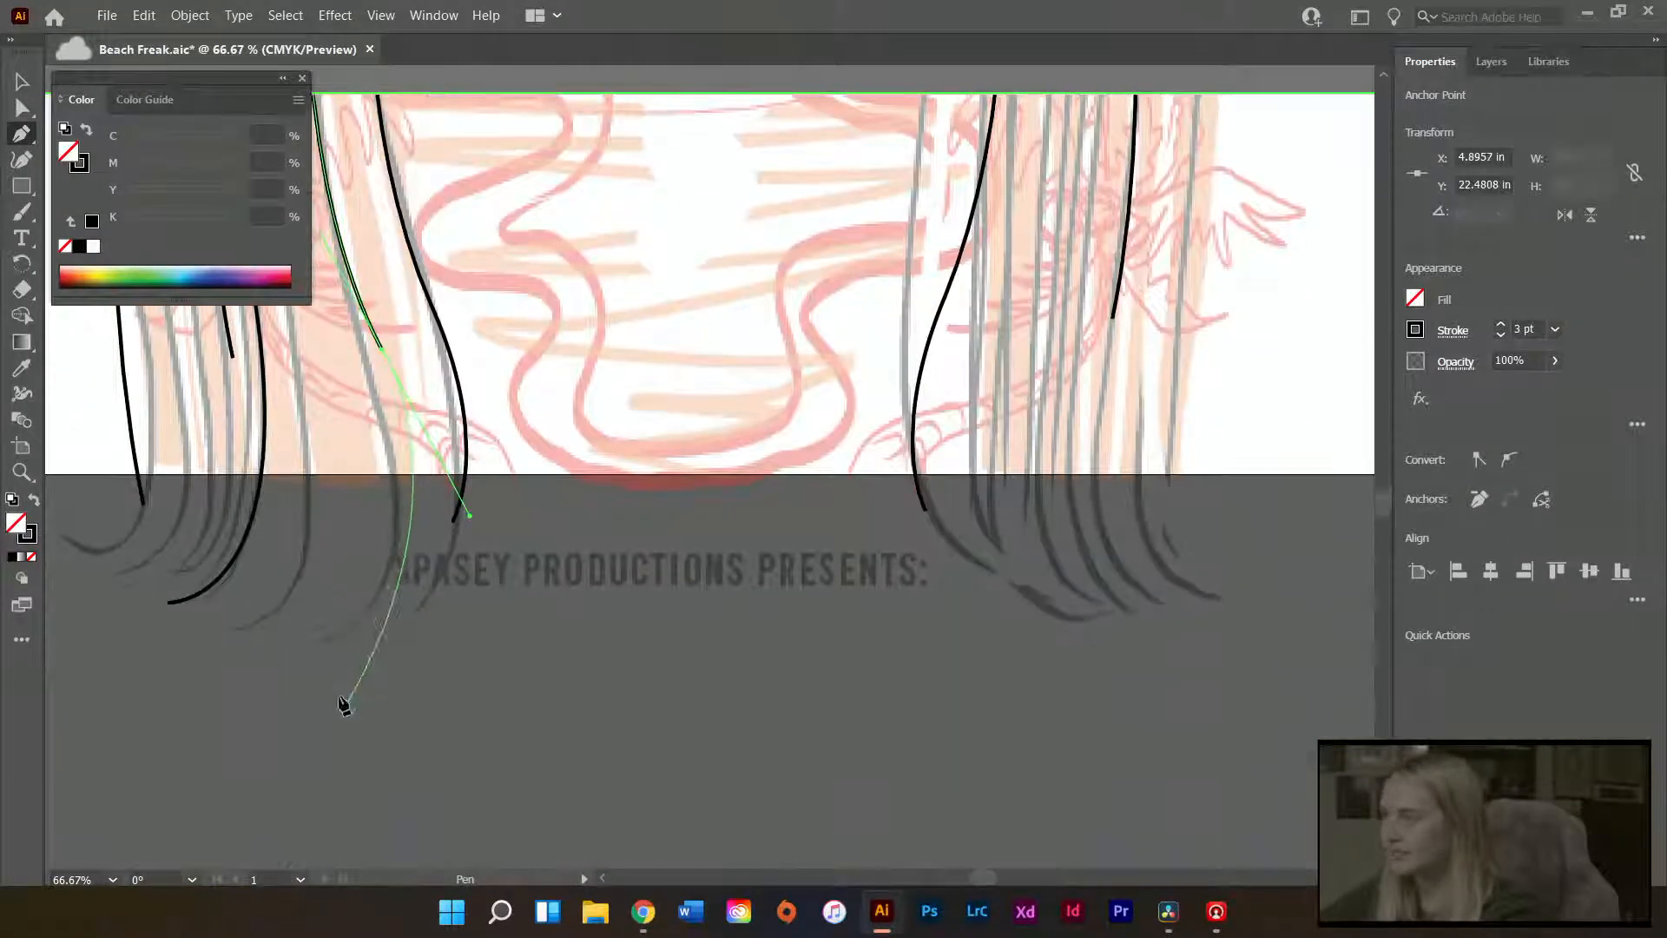
click(287, 601)
key(a)
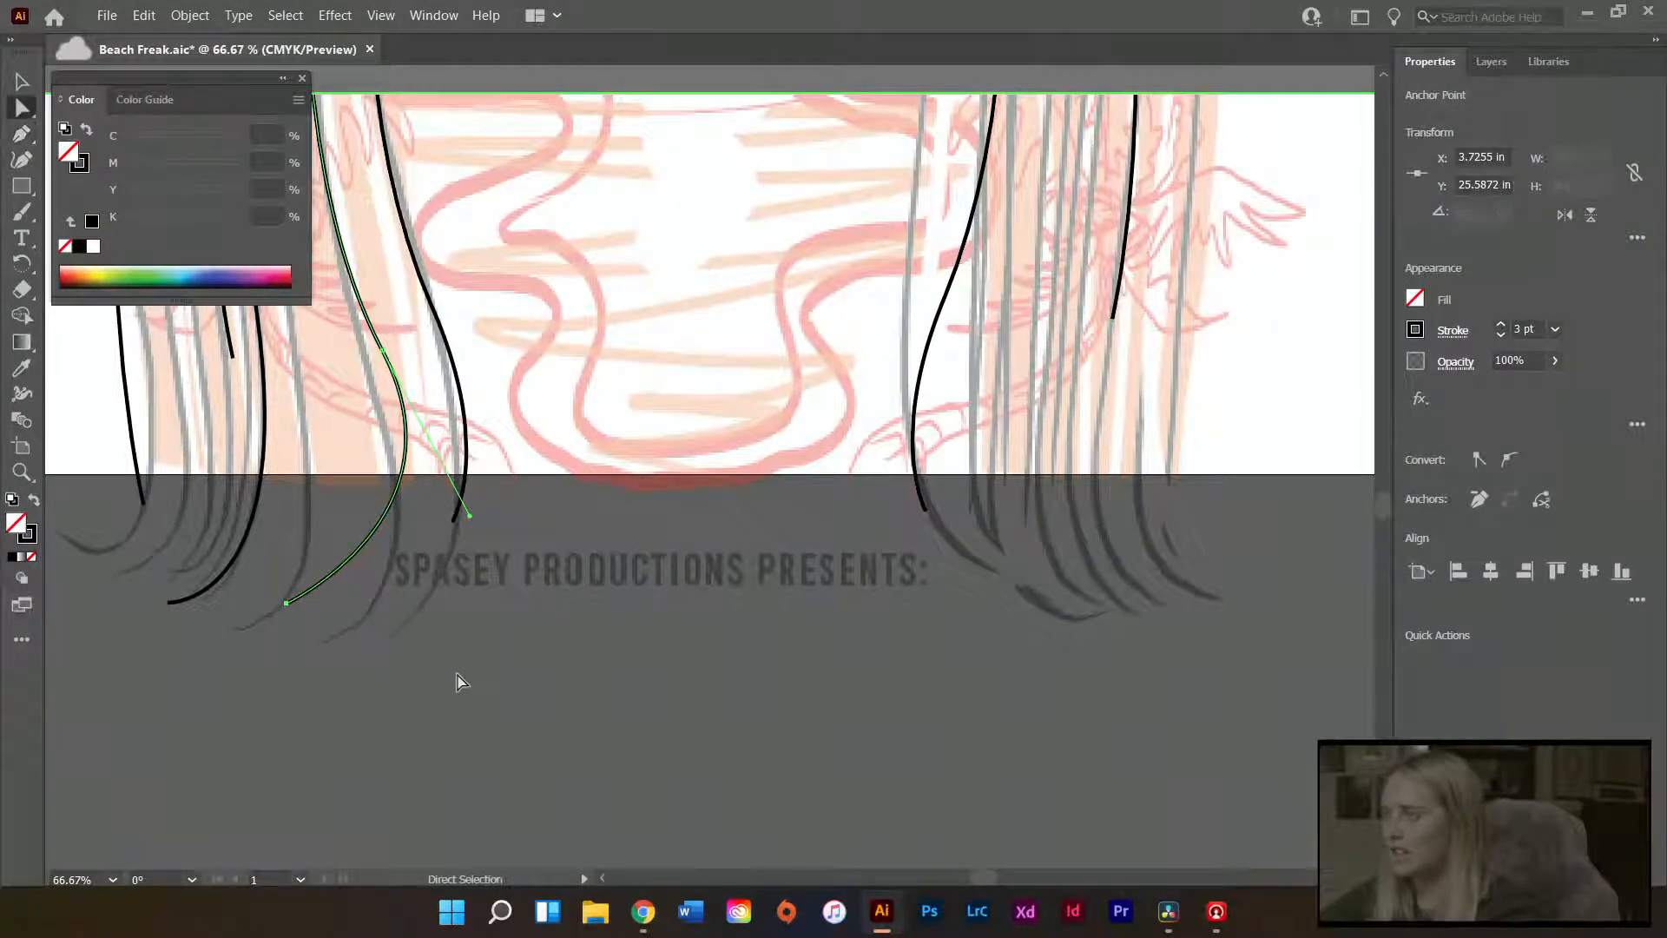
click(457, 681)
- Examine the traced hair lines across the whole poster and around the face and shoulders against the sketch
scroll(461, 680, down, 3)
scroll(430, 640, up, 5)
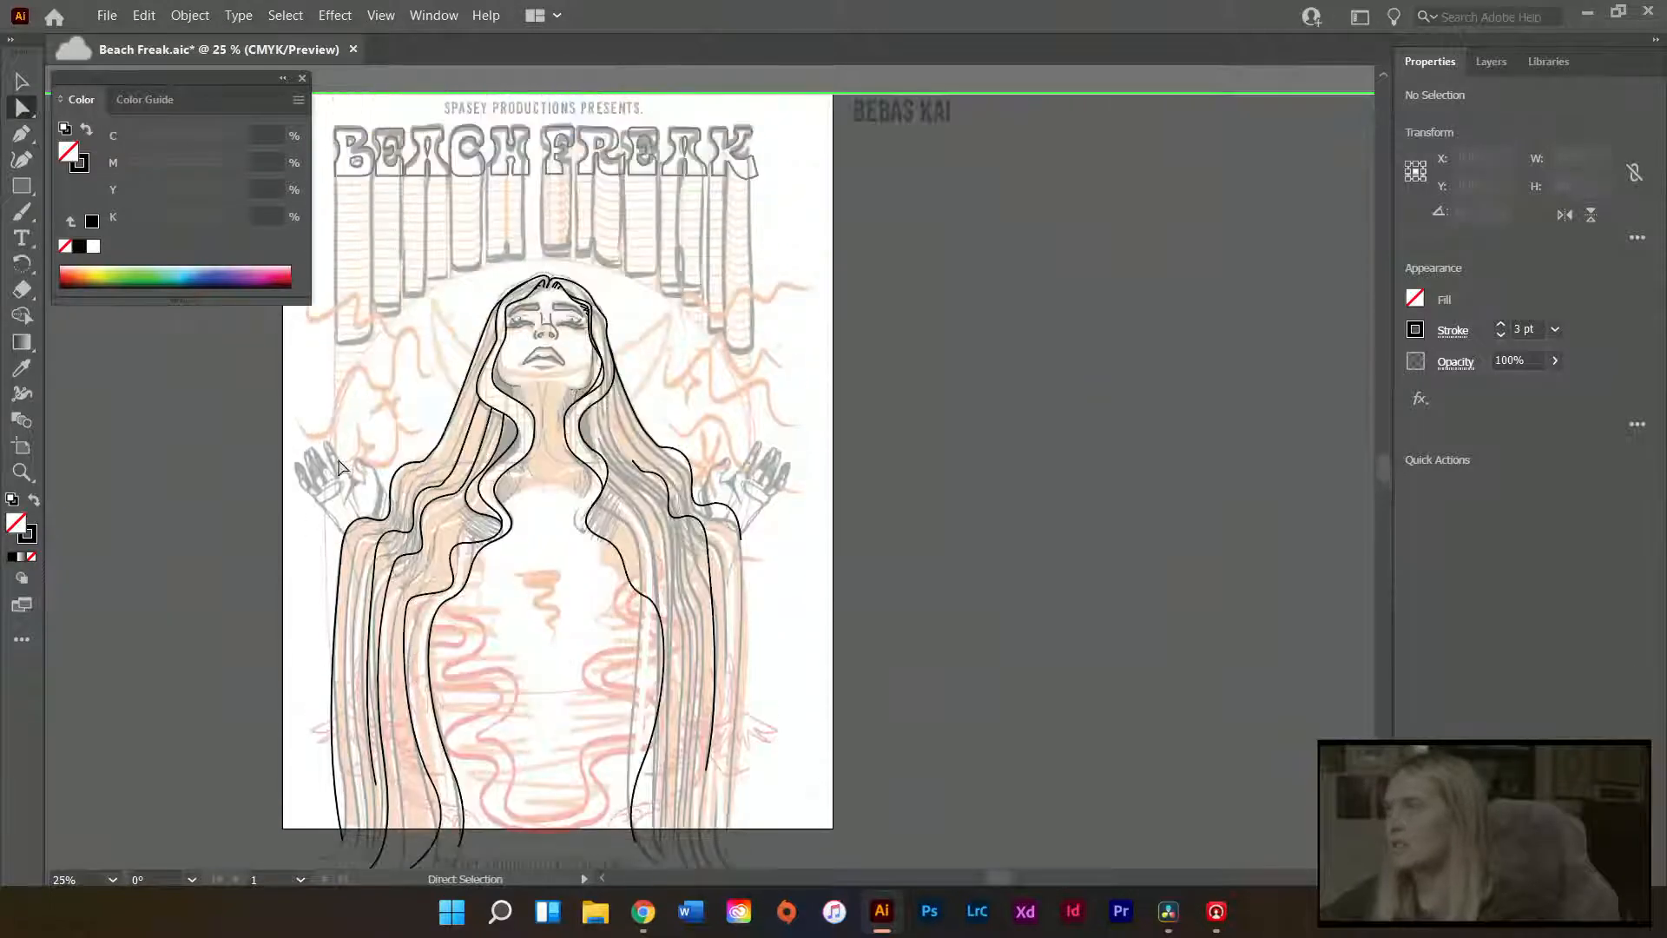
scroll(369, 608, up, 2)
scroll(503, 504, down, 1)
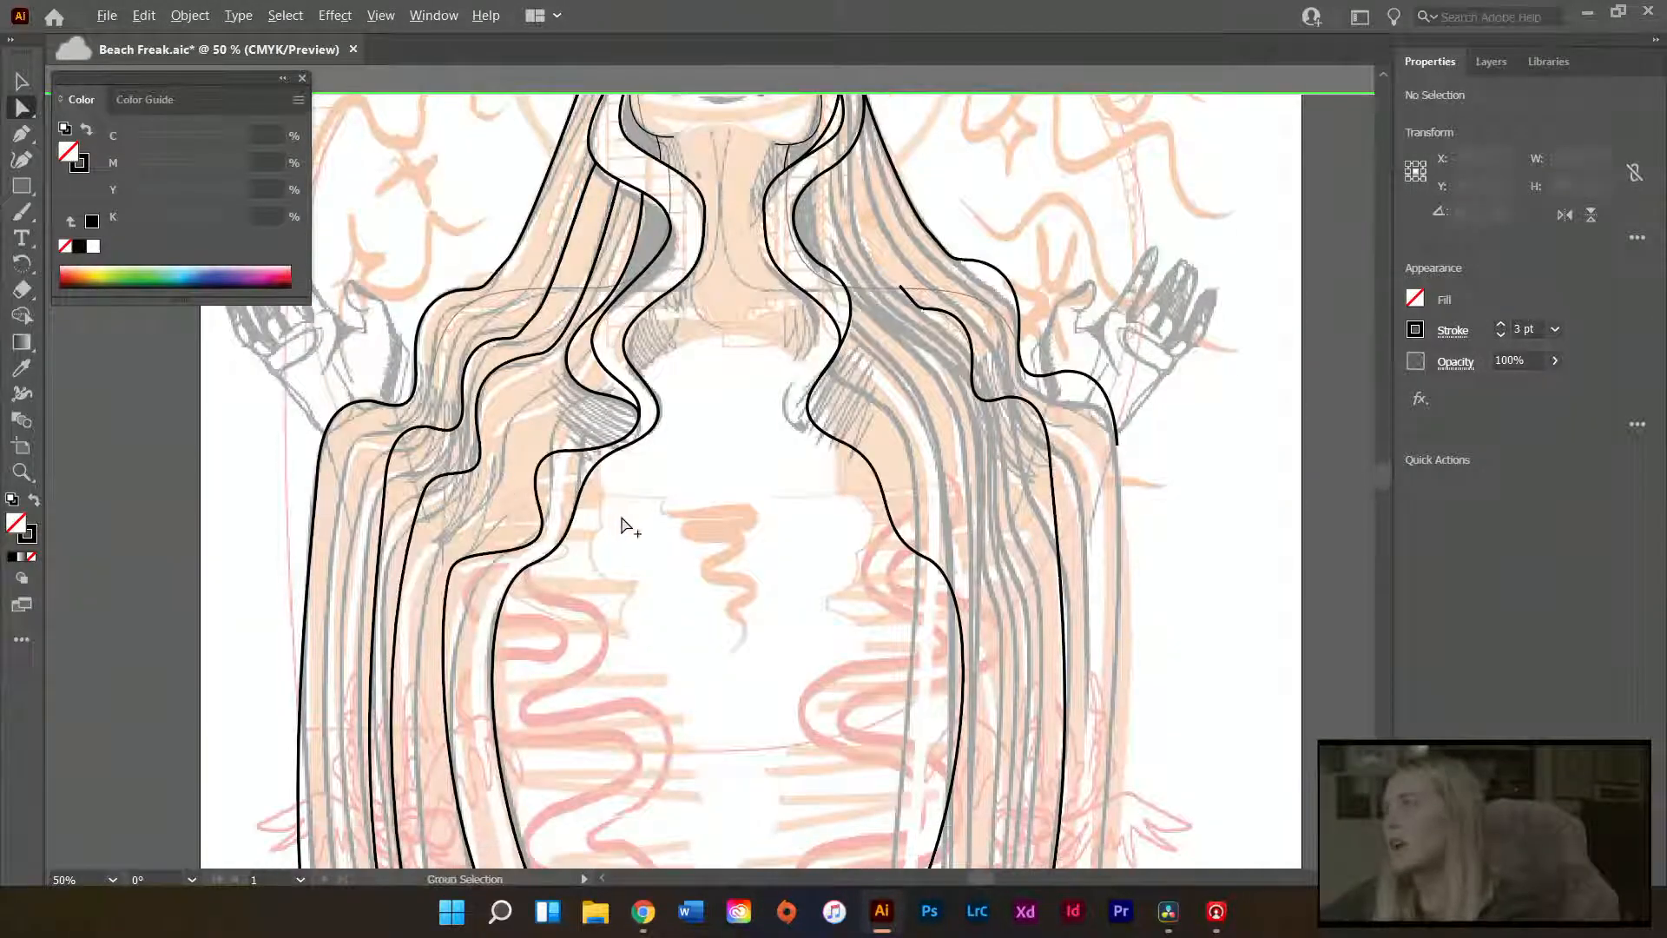
scroll(625, 521, down, 2)
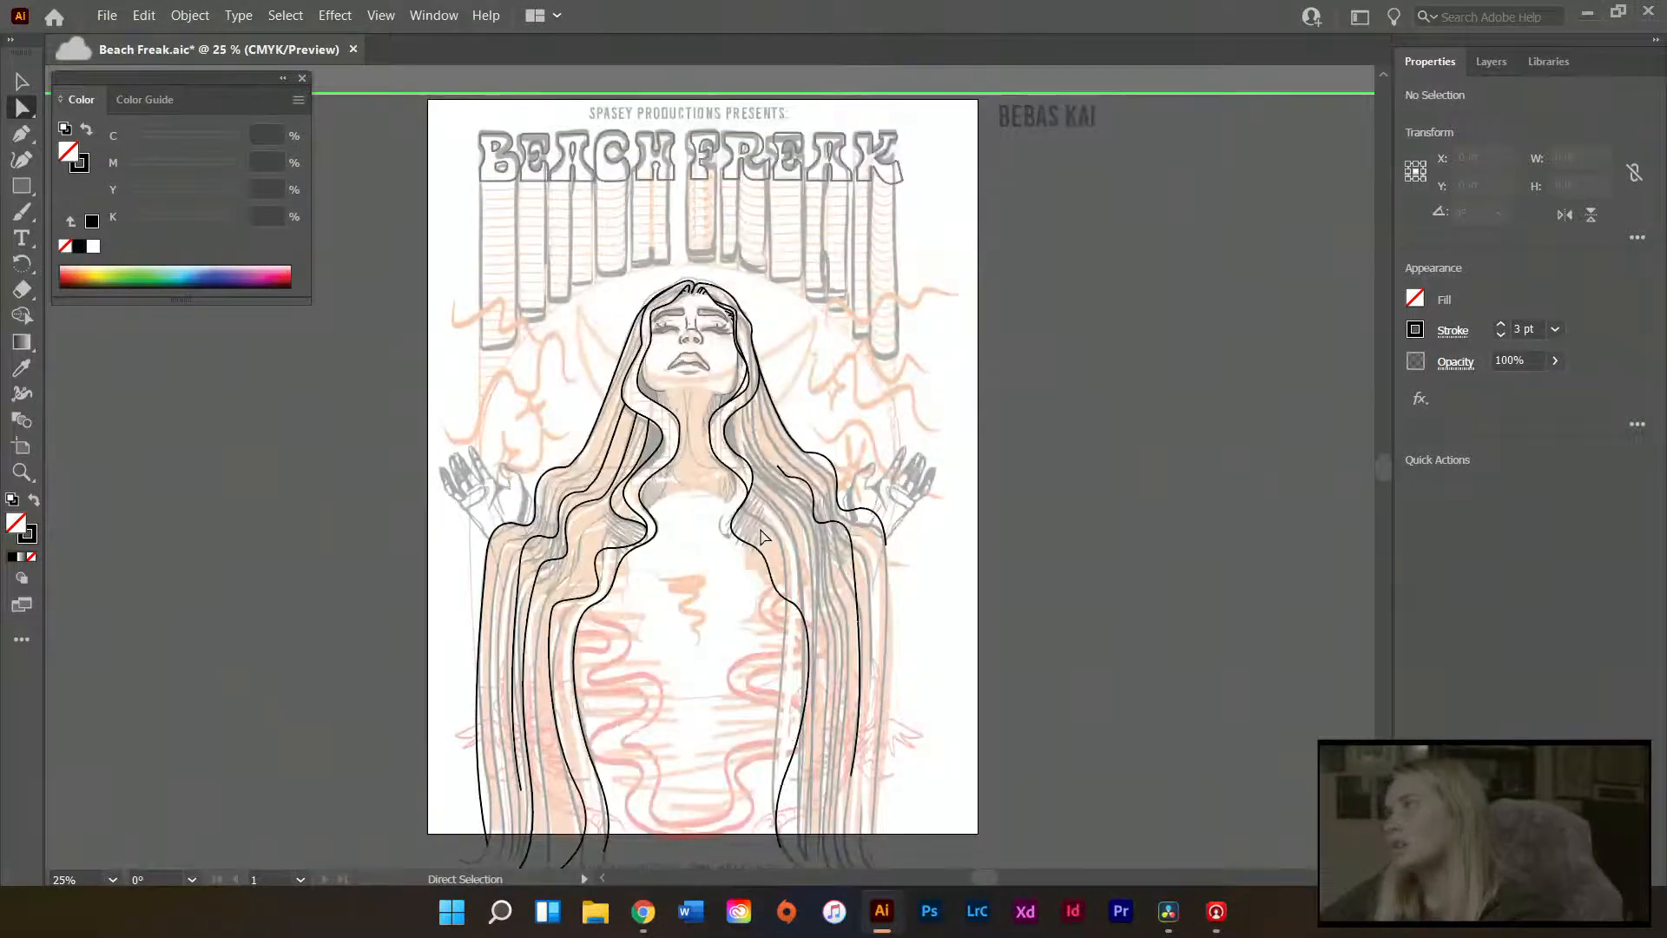
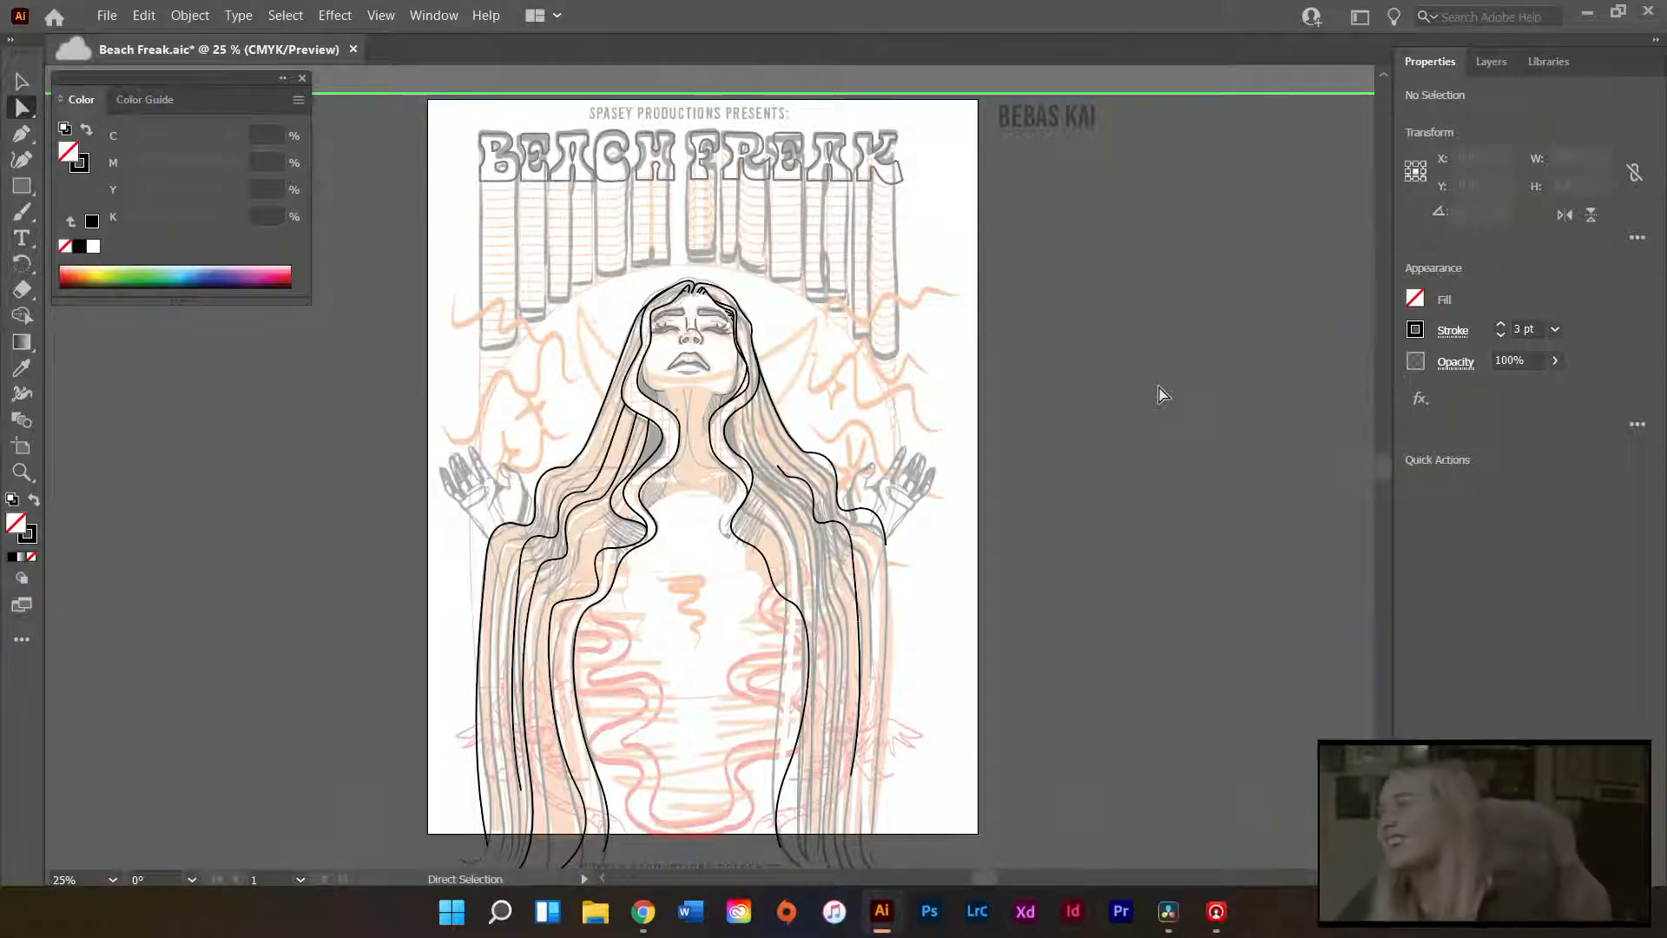
scroll(911, 667, down, 1)
scroll(911, 667, down, 2)
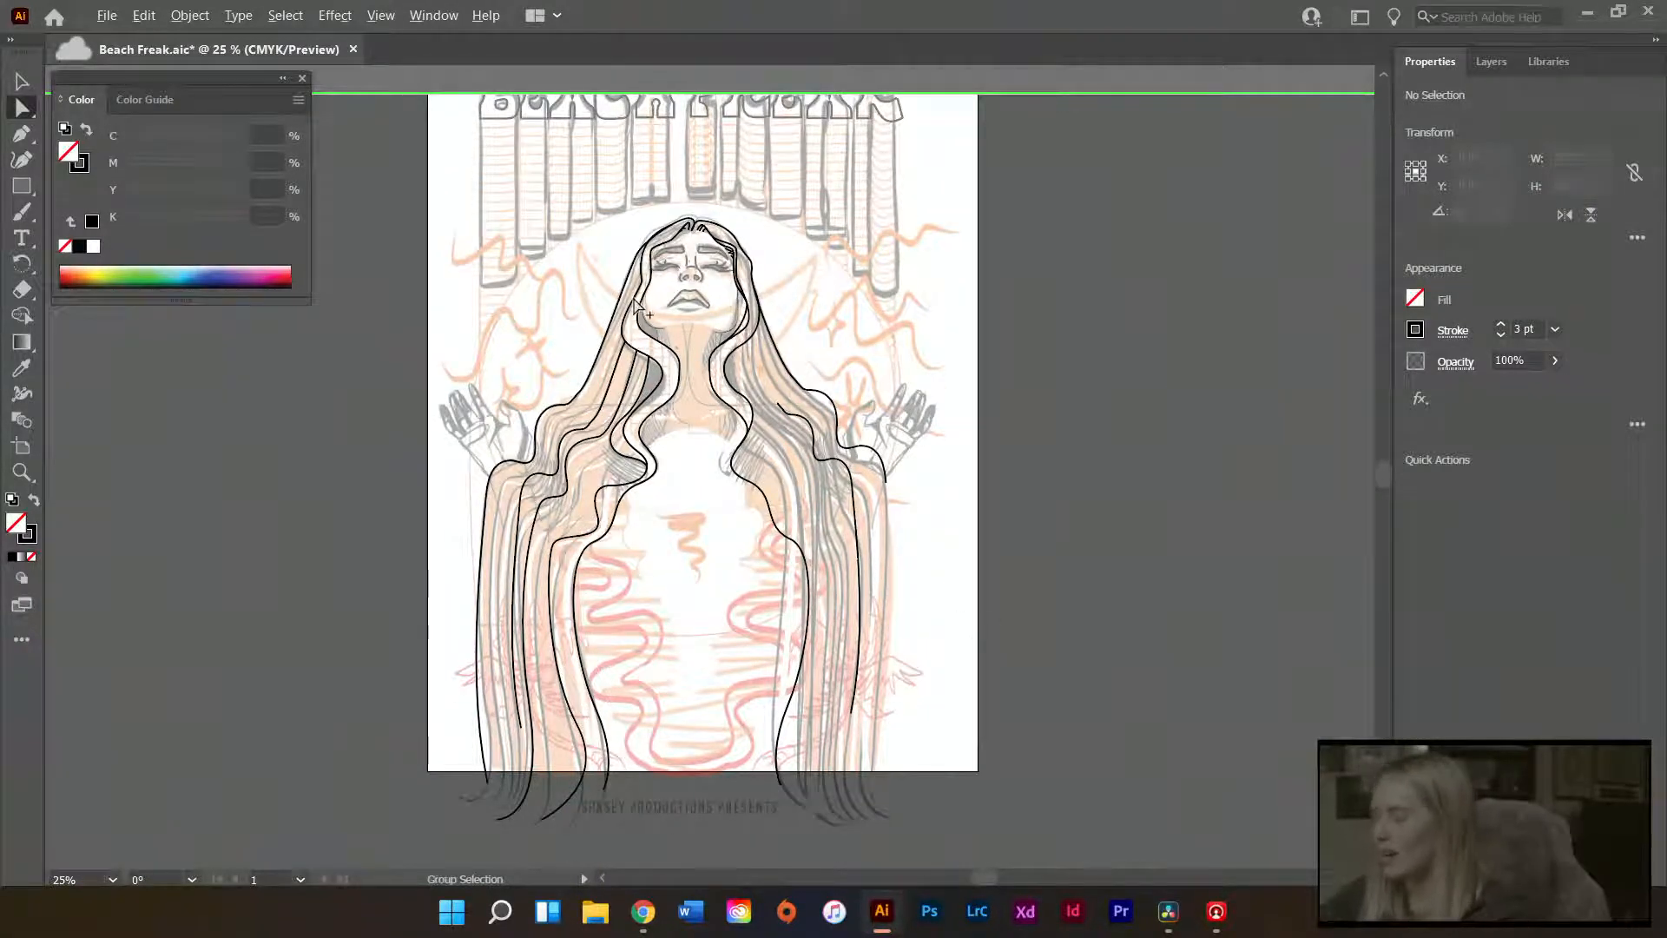
scroll(591, 373, up, 2)
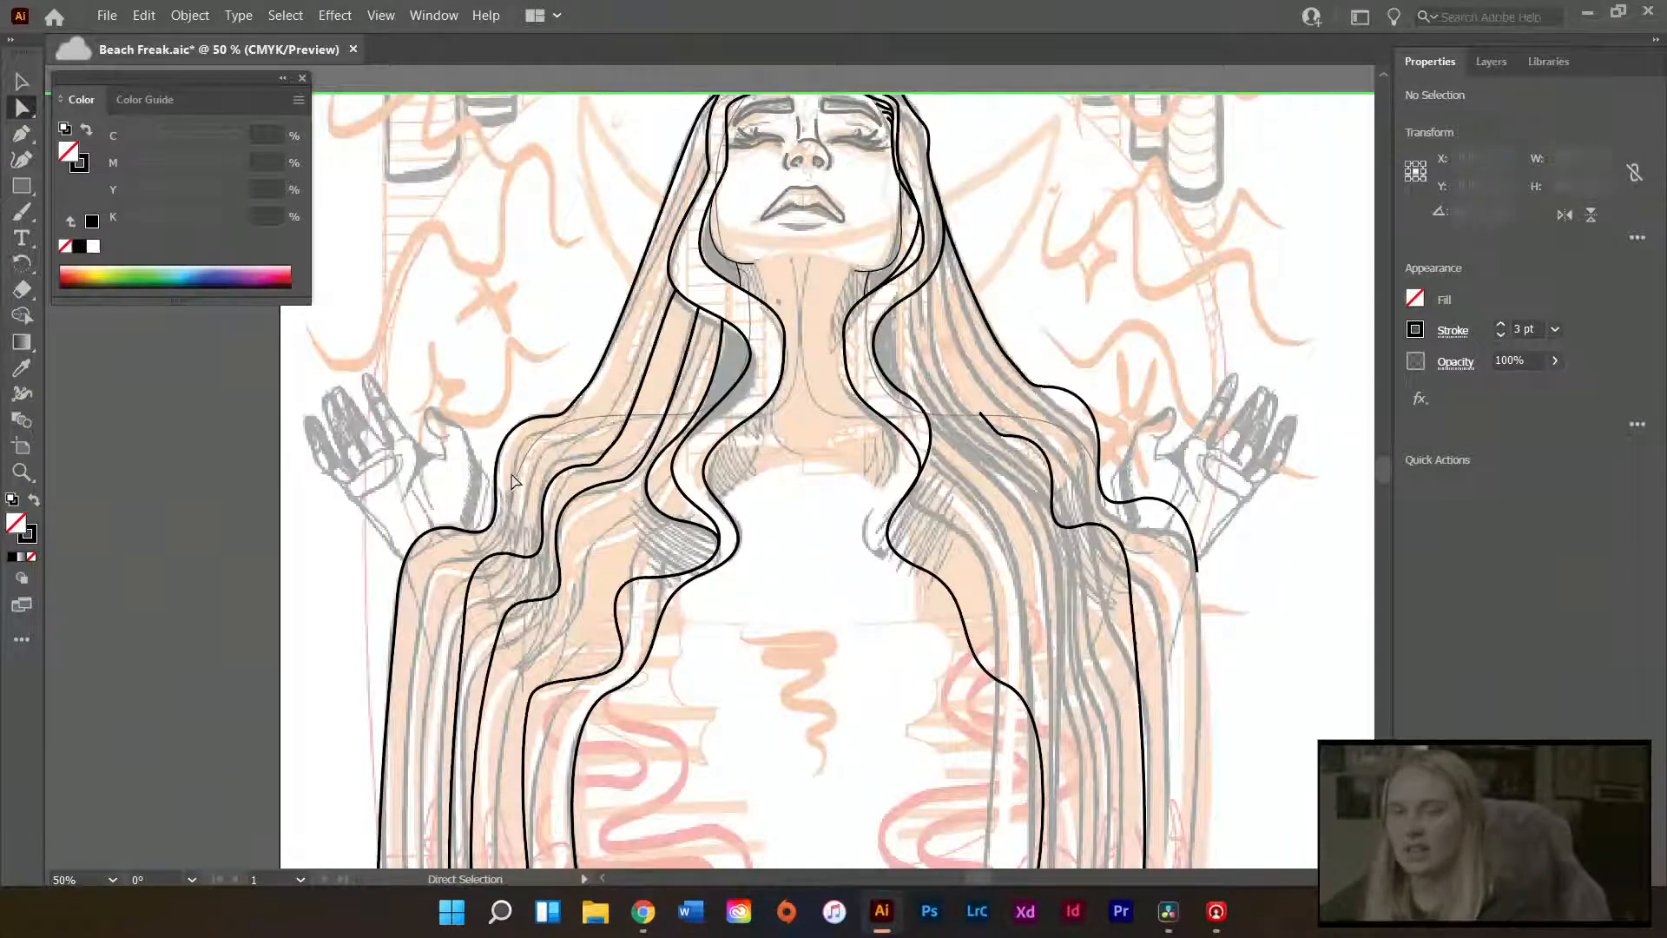
scroll(687, 578, up, 1)
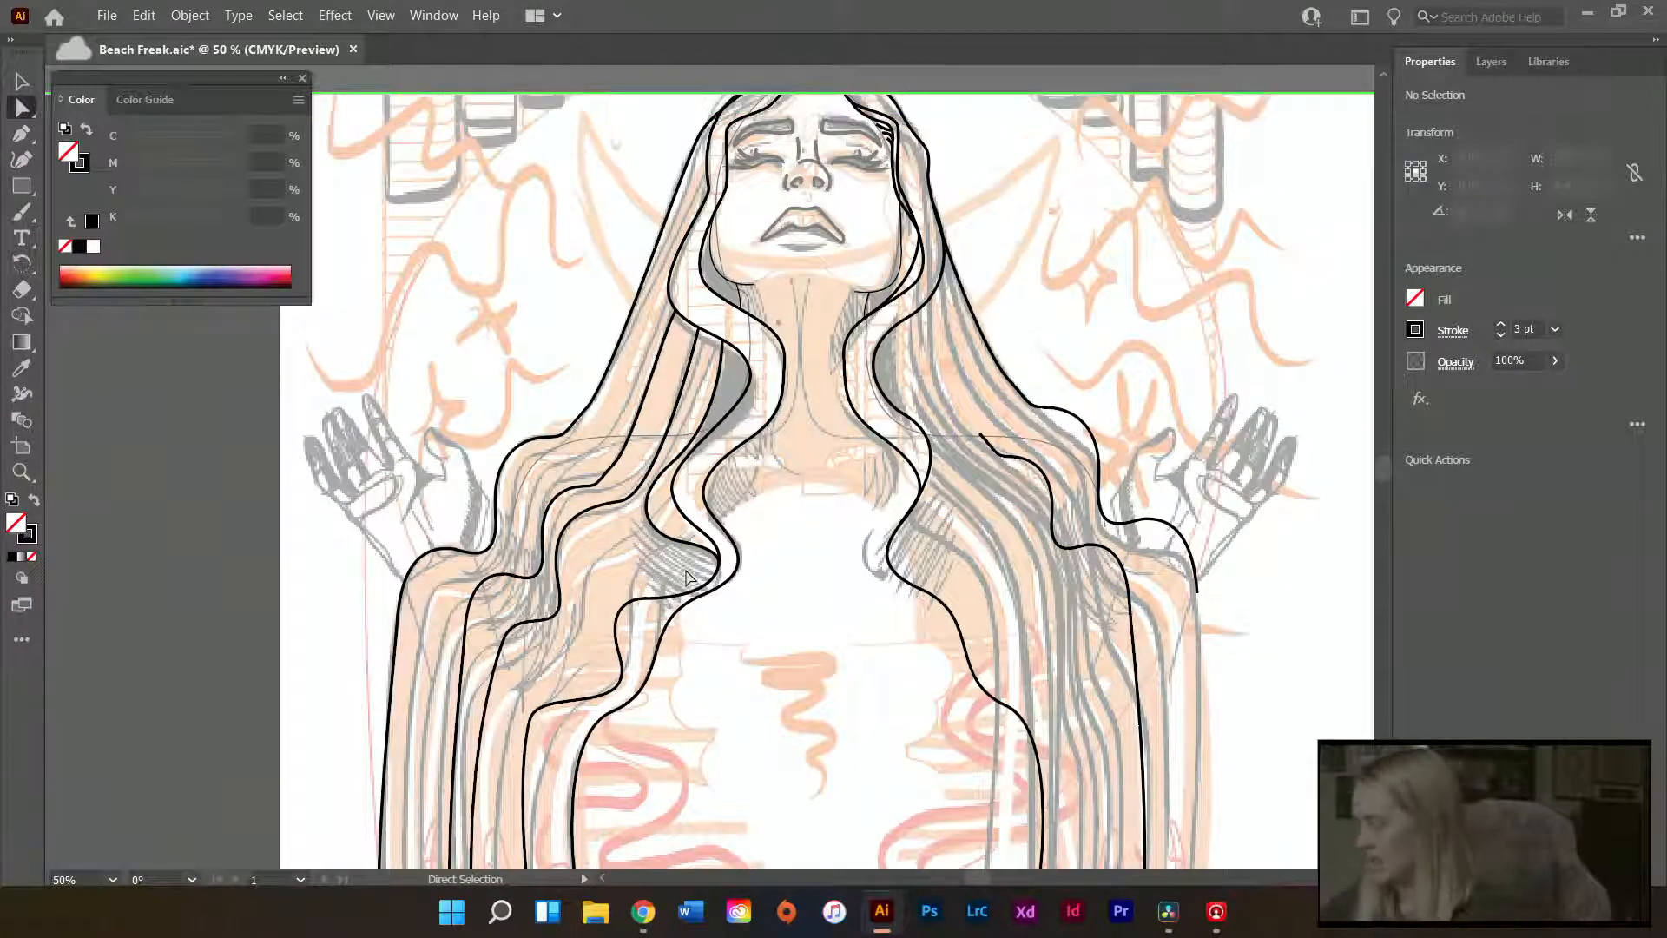
key(p)
scroll(970, 395, up, 2)
scroll(1021, 439, right, 7)
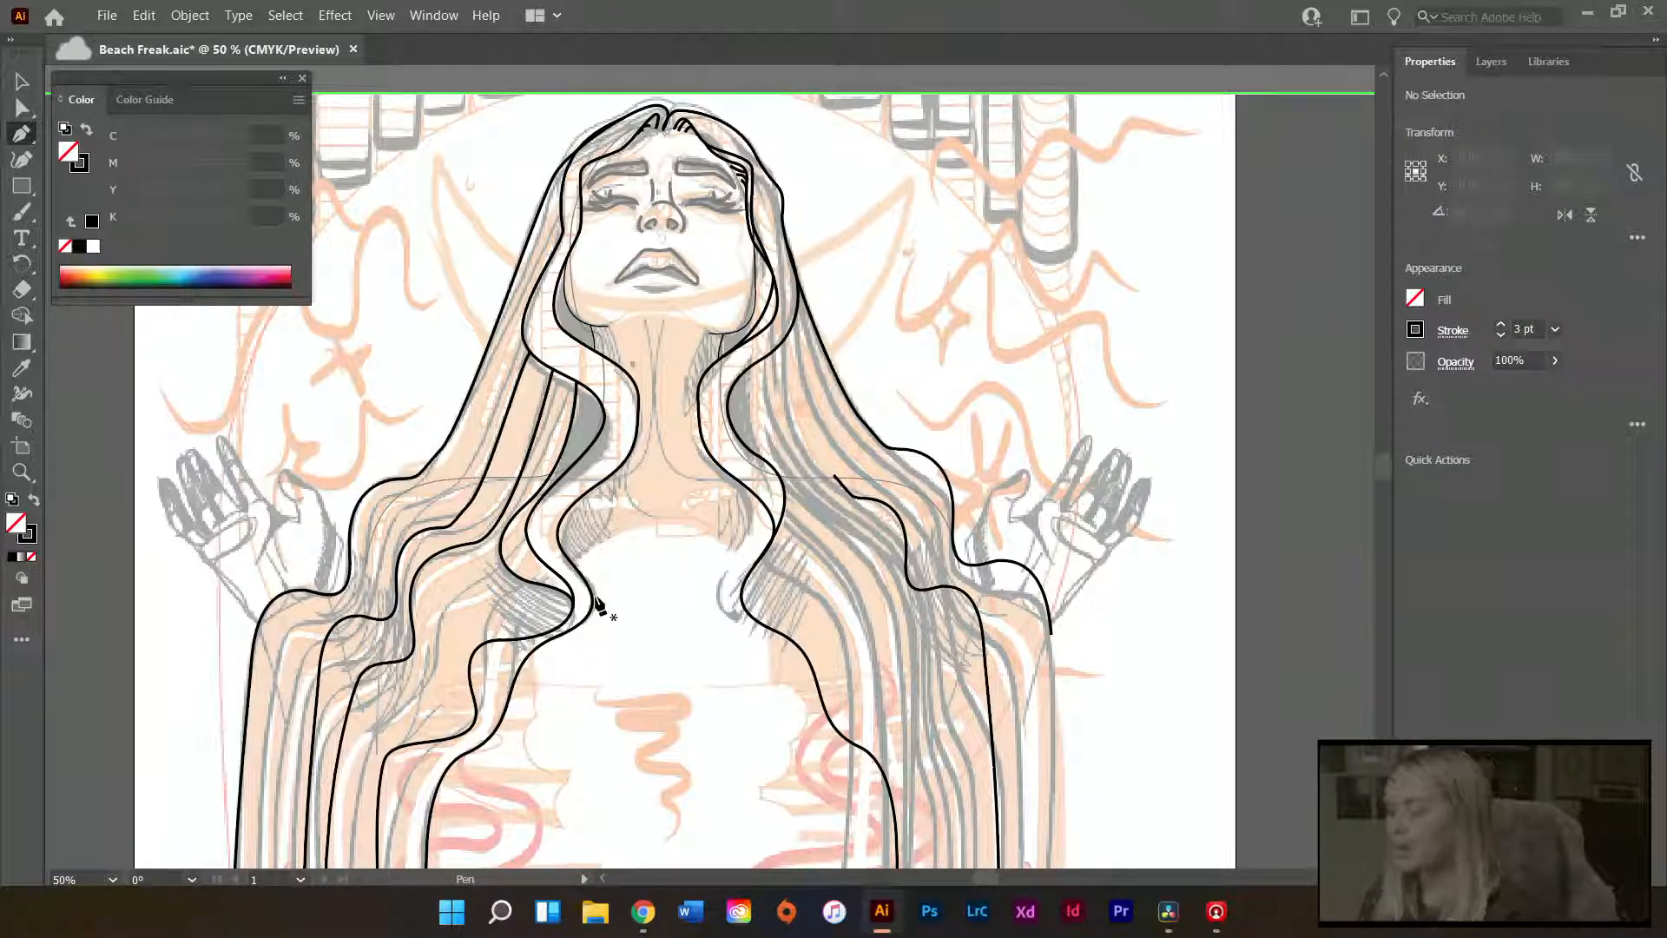
key(ctrl)
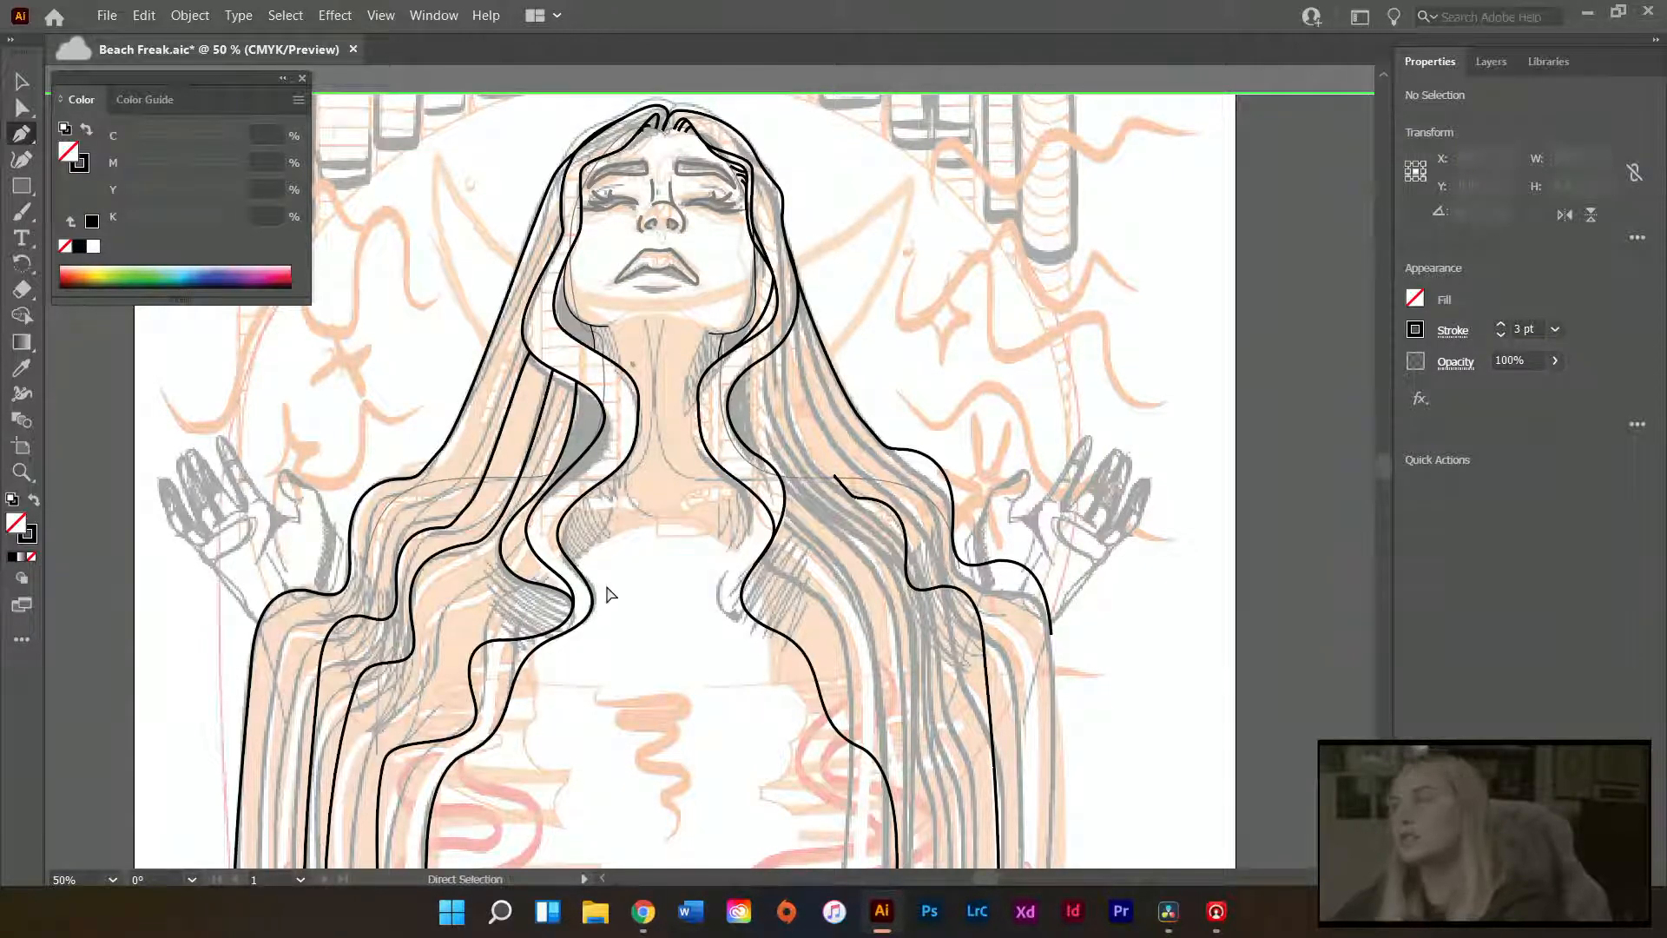
- Extend the open inner right strand with the Pen tool from its loose upper end to the outer hair line at about X 10.82, Y 9.42 in
scroll(608, 593, left, 3)
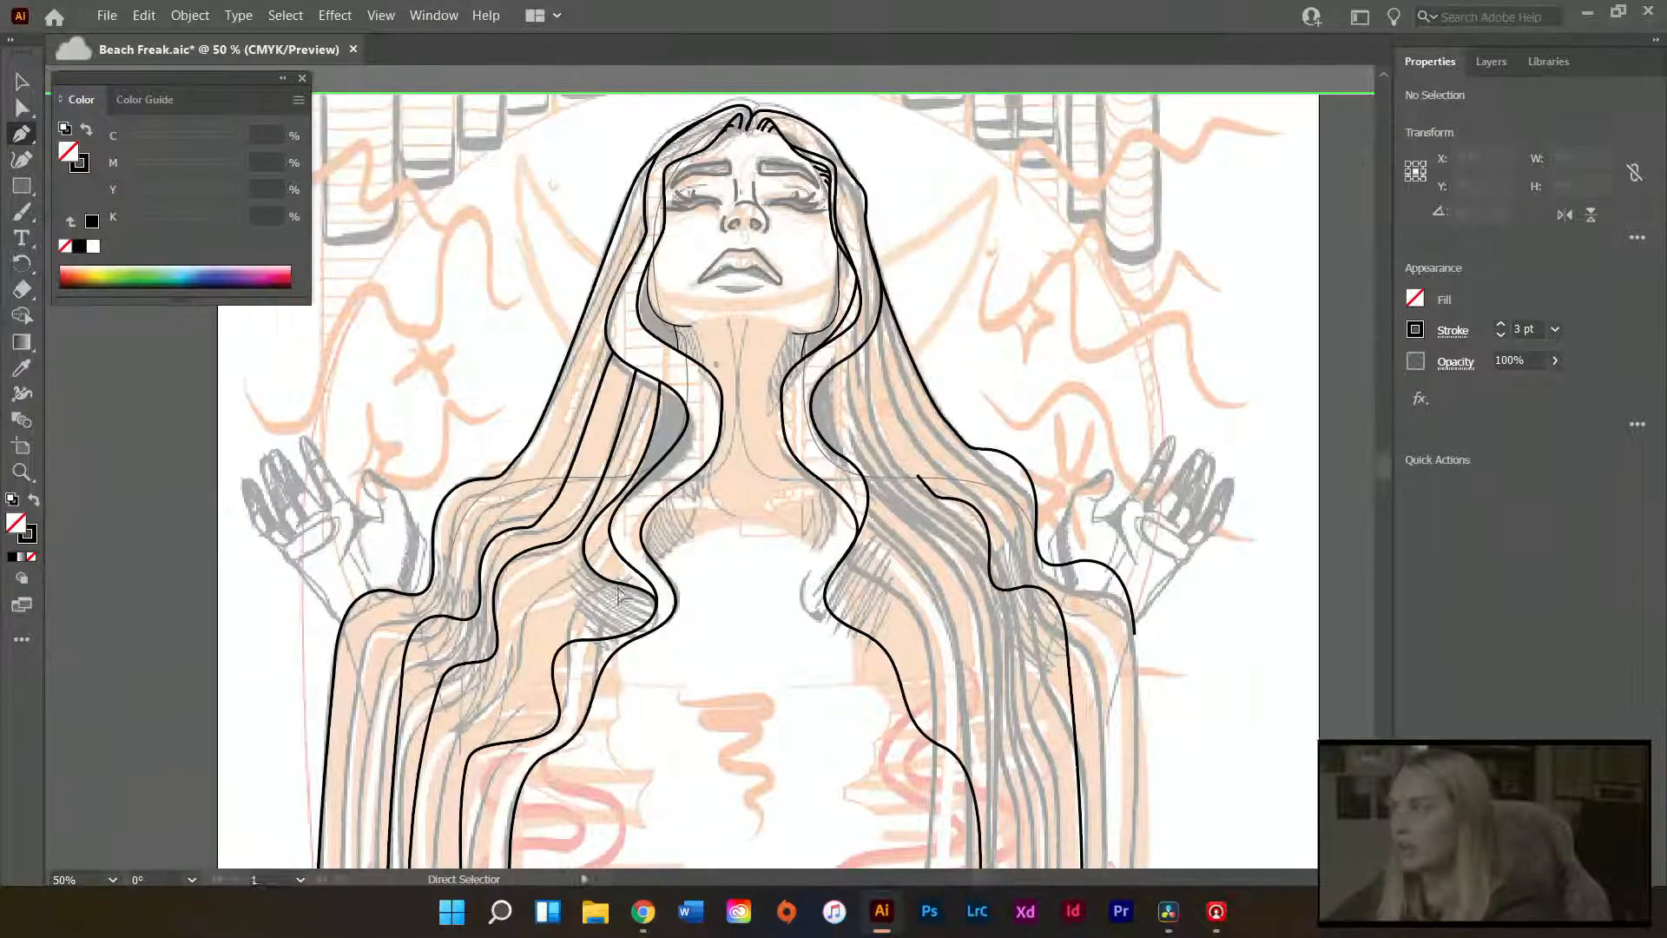
scroll(618, 599, right, 4)
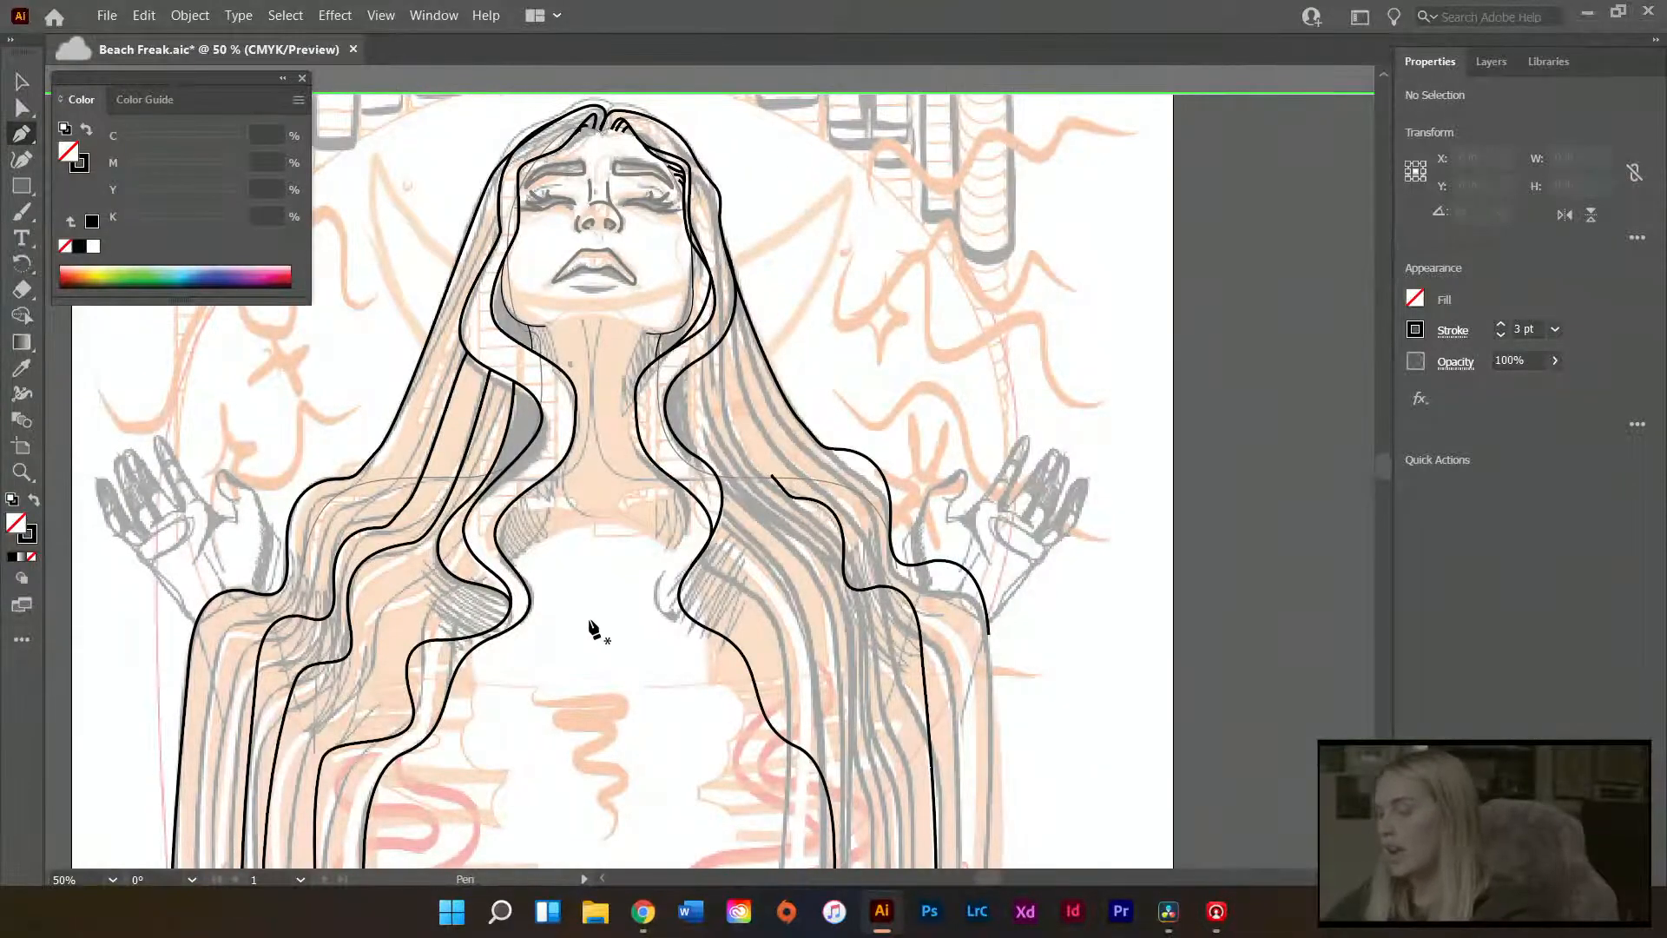
scroll(590, 626, down, 2)
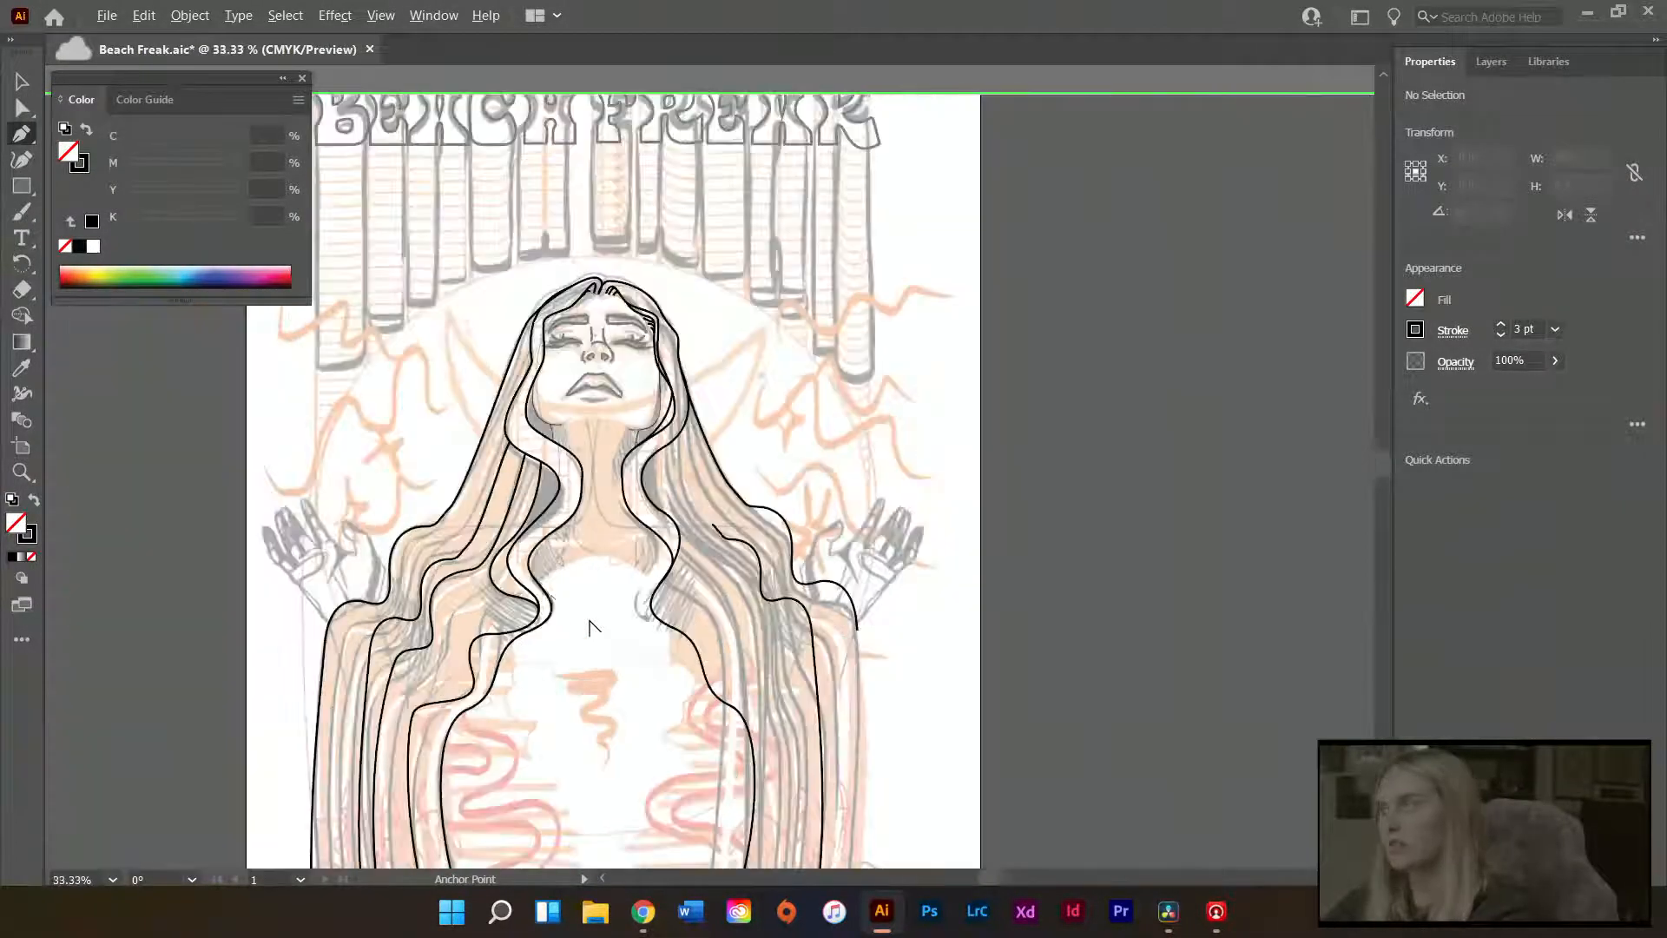
scroll(580, 582, up, 1)
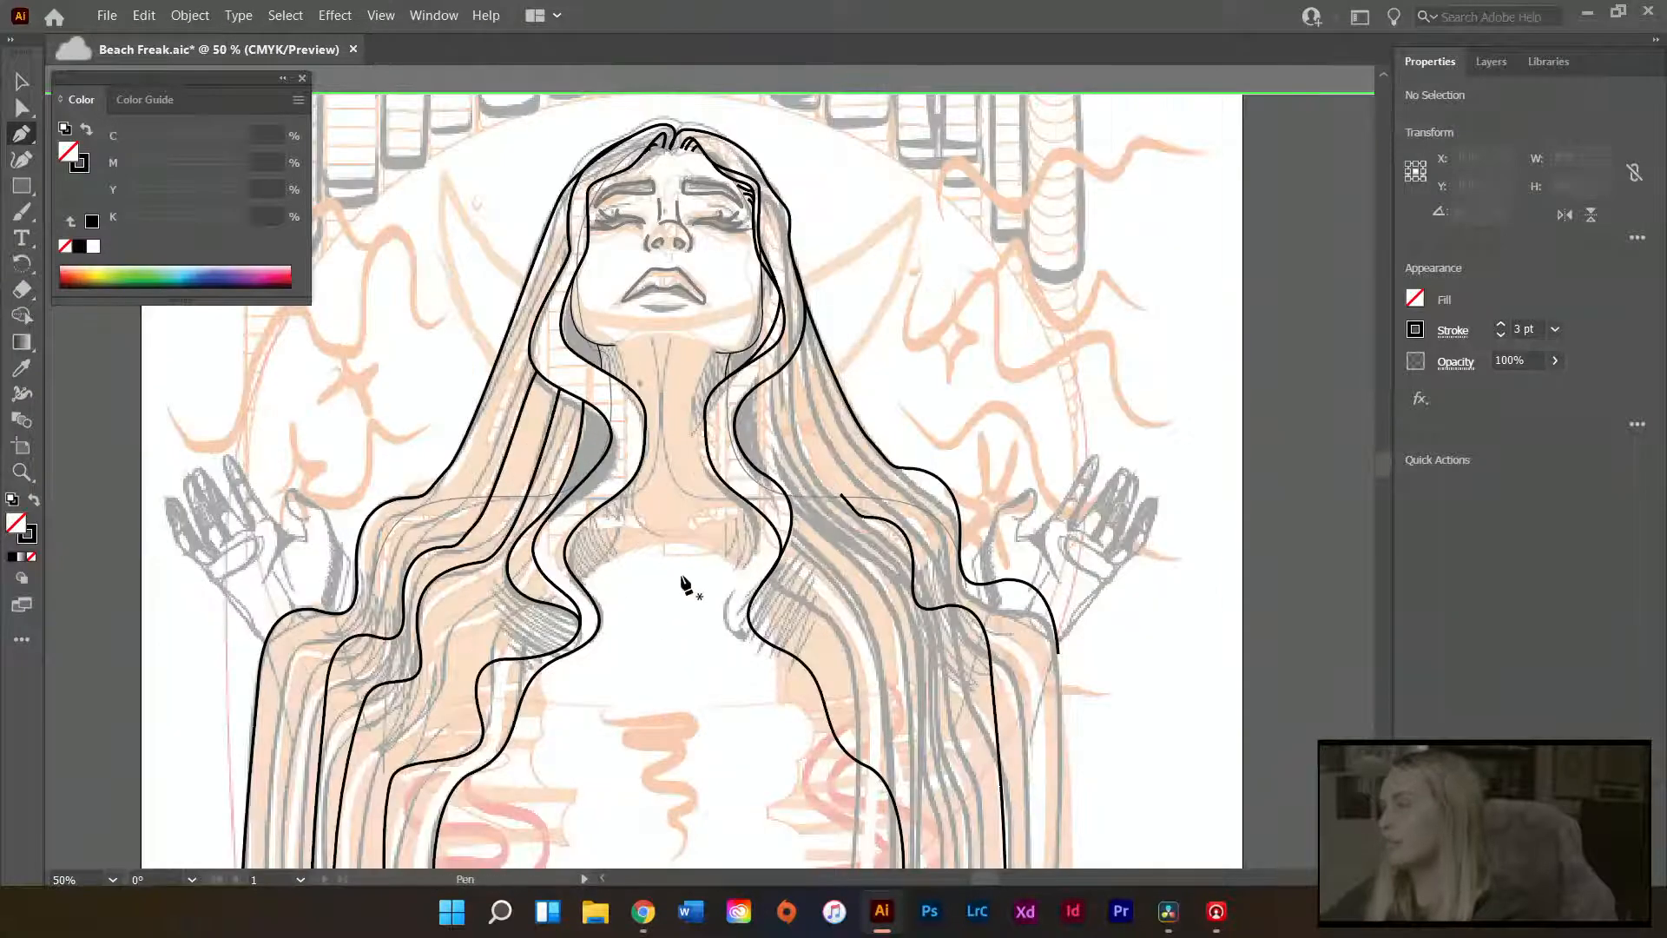
scroll(687, 586, up, 1)
scroll(763, 521, right, 3)
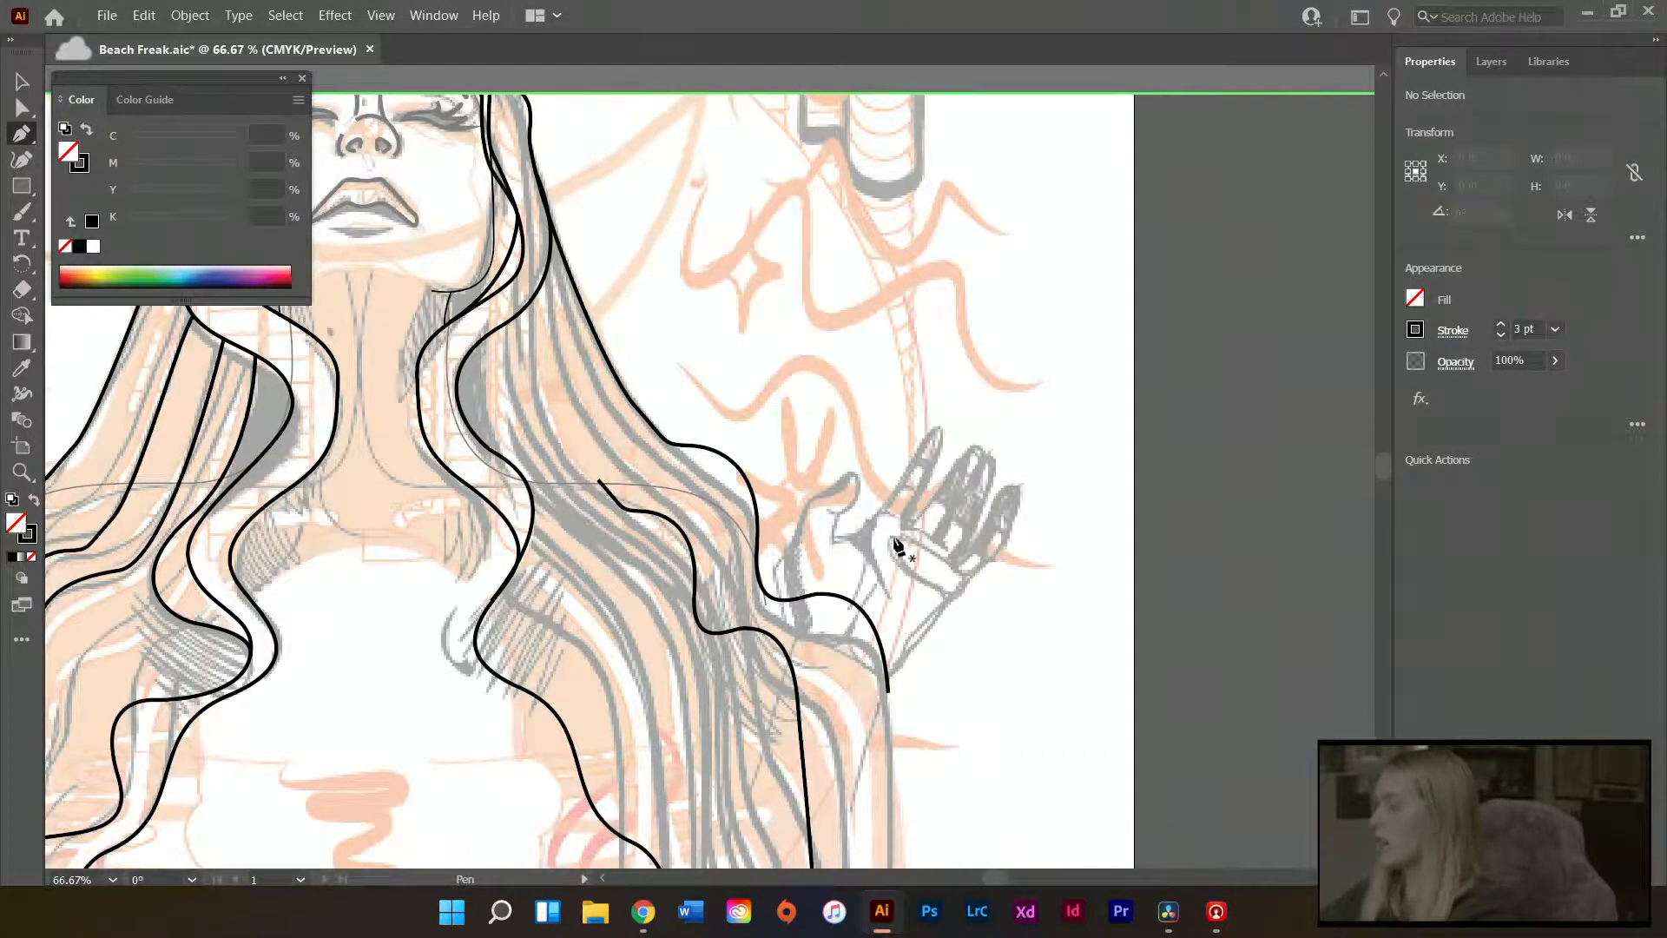
click(599, 481)
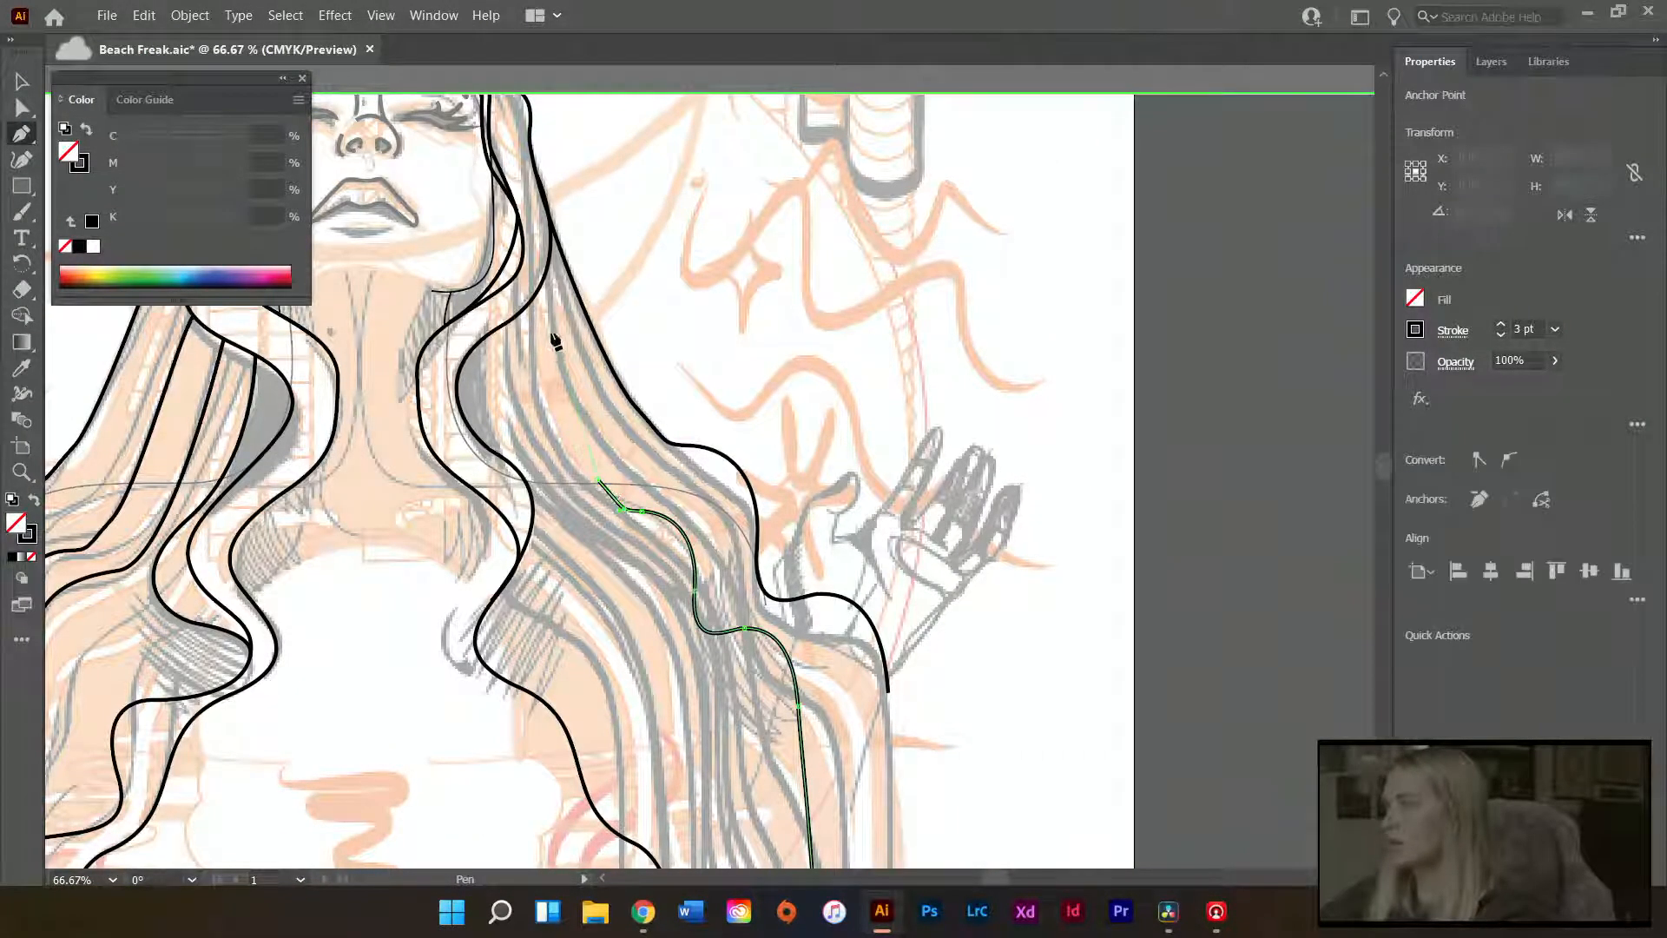
click(548, 272)
click(565, 174)
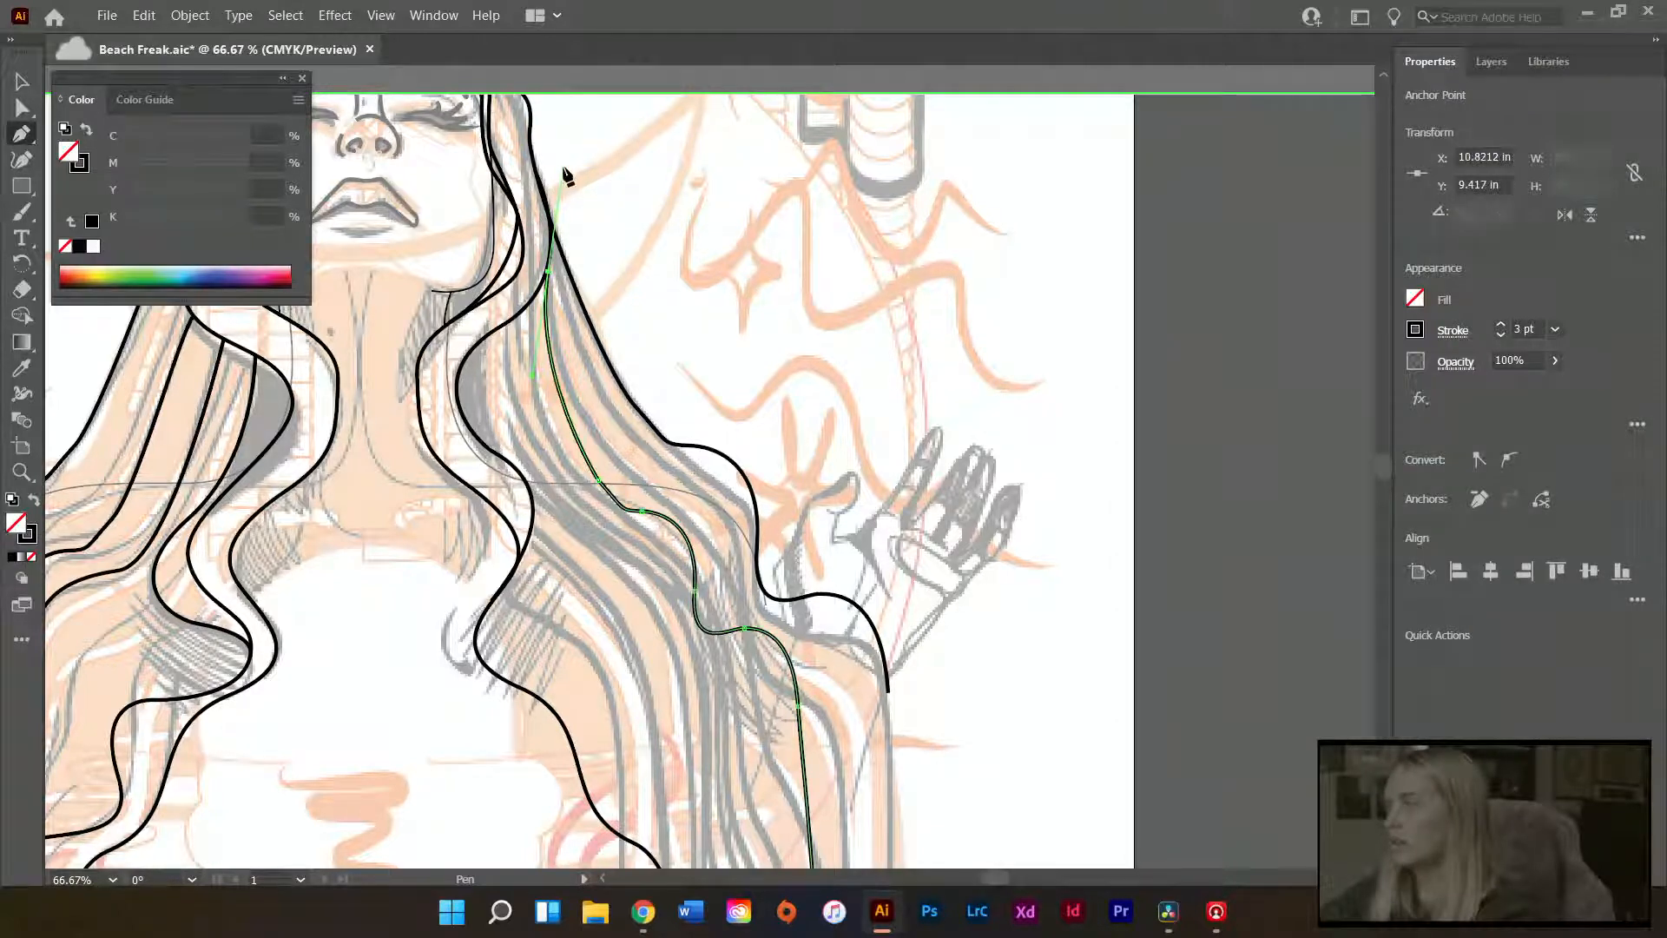
key(a)
click(641, 200)
- Leave the Hair layer's isolation mode and isolate the Face layer for editing
scroll(771, 494, up, 11)
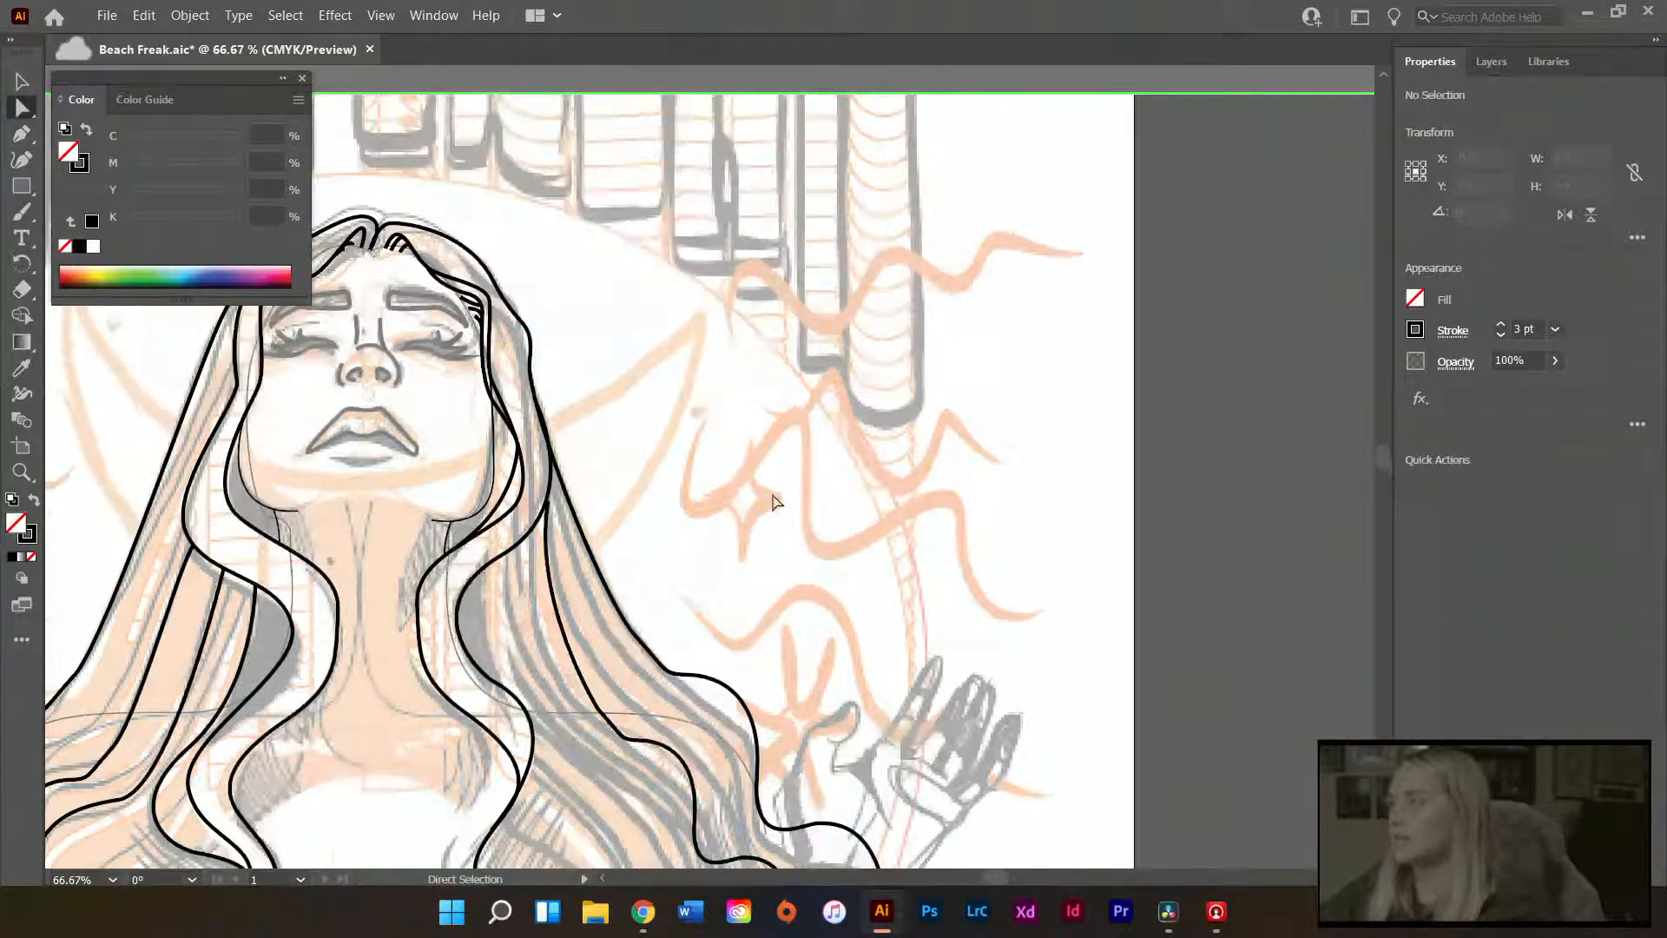
scroll(808, 514, left, 1)
scroll(806, 514, left, 4)
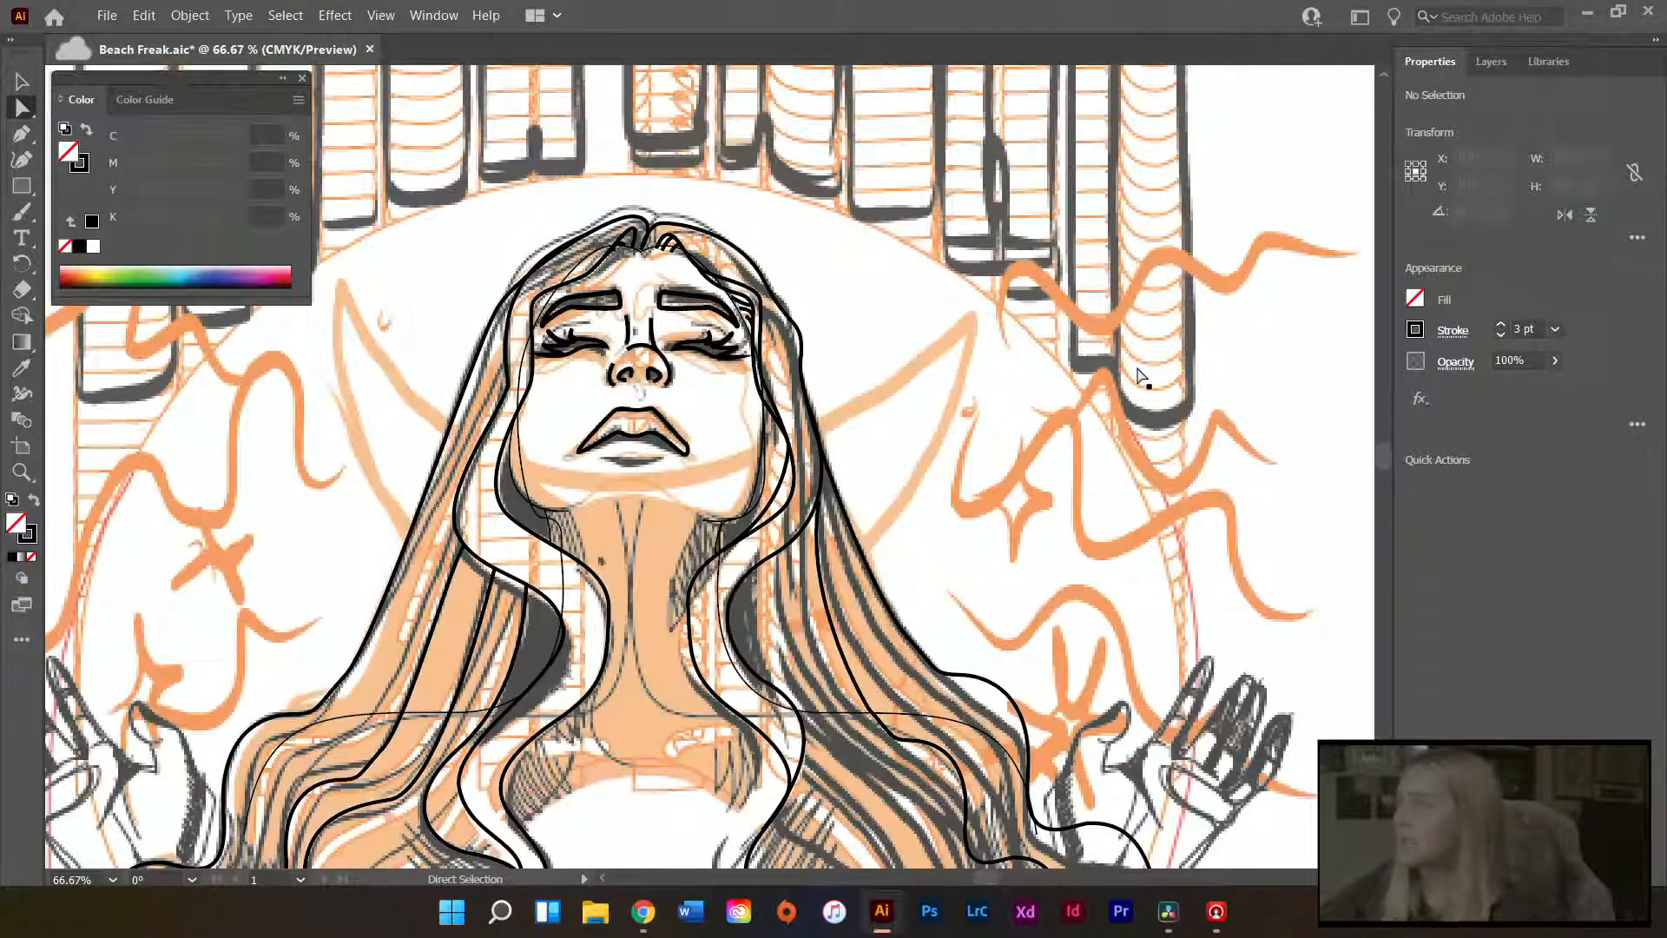
click(1490, 62)
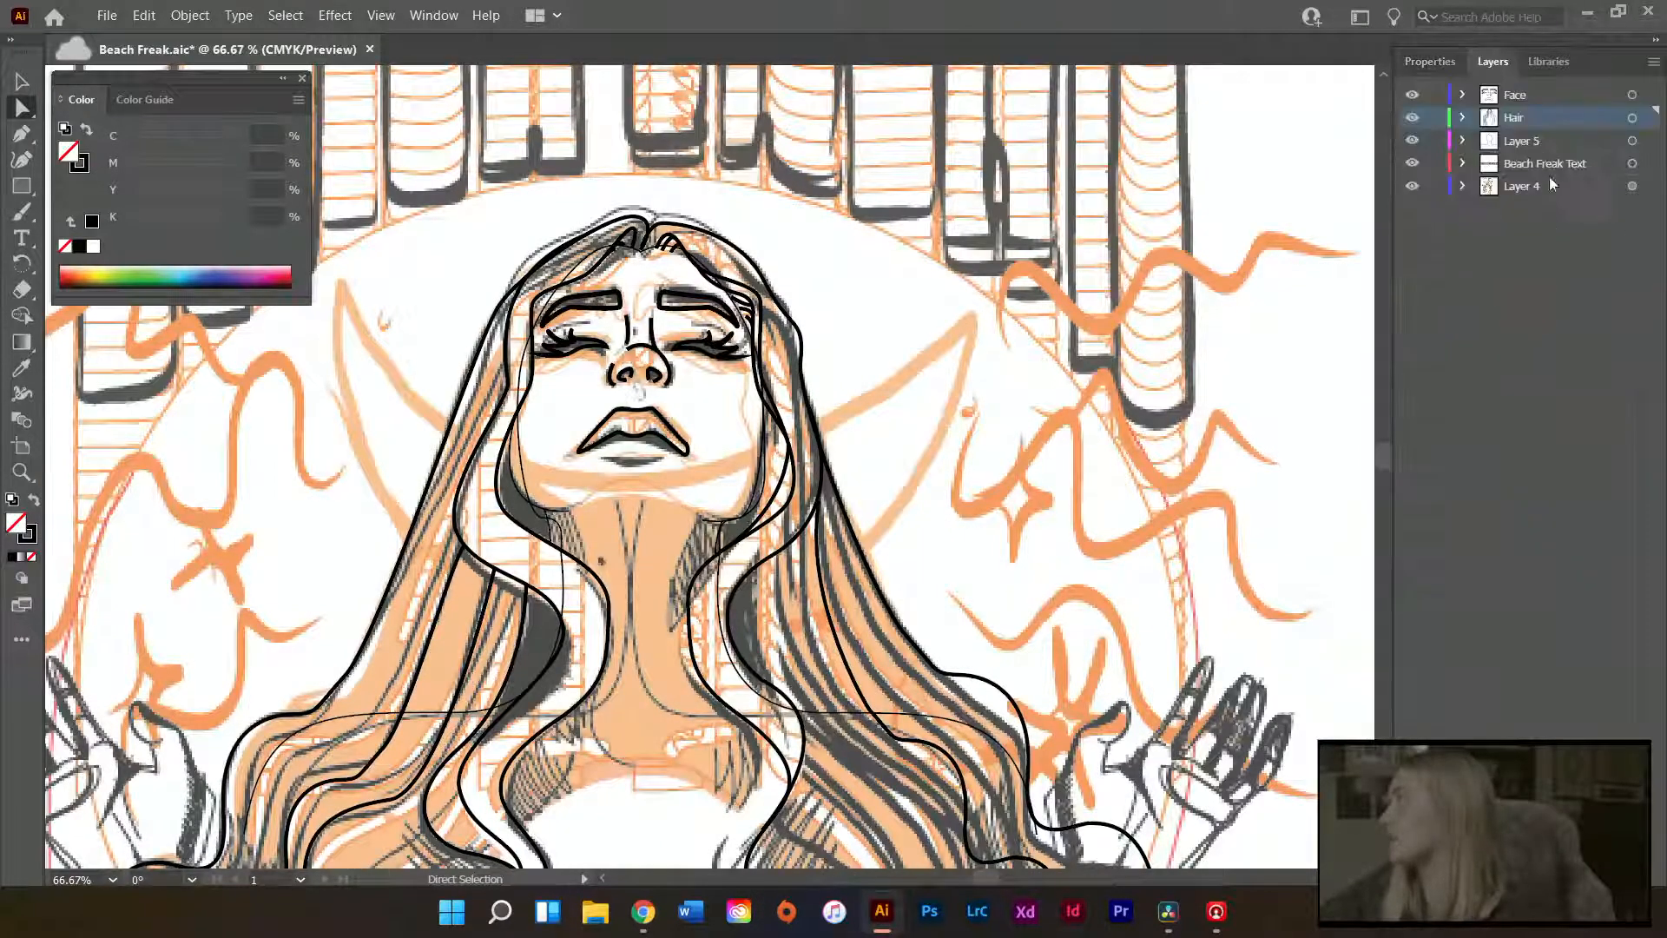
click(1632, 95)
click(1655, 63)
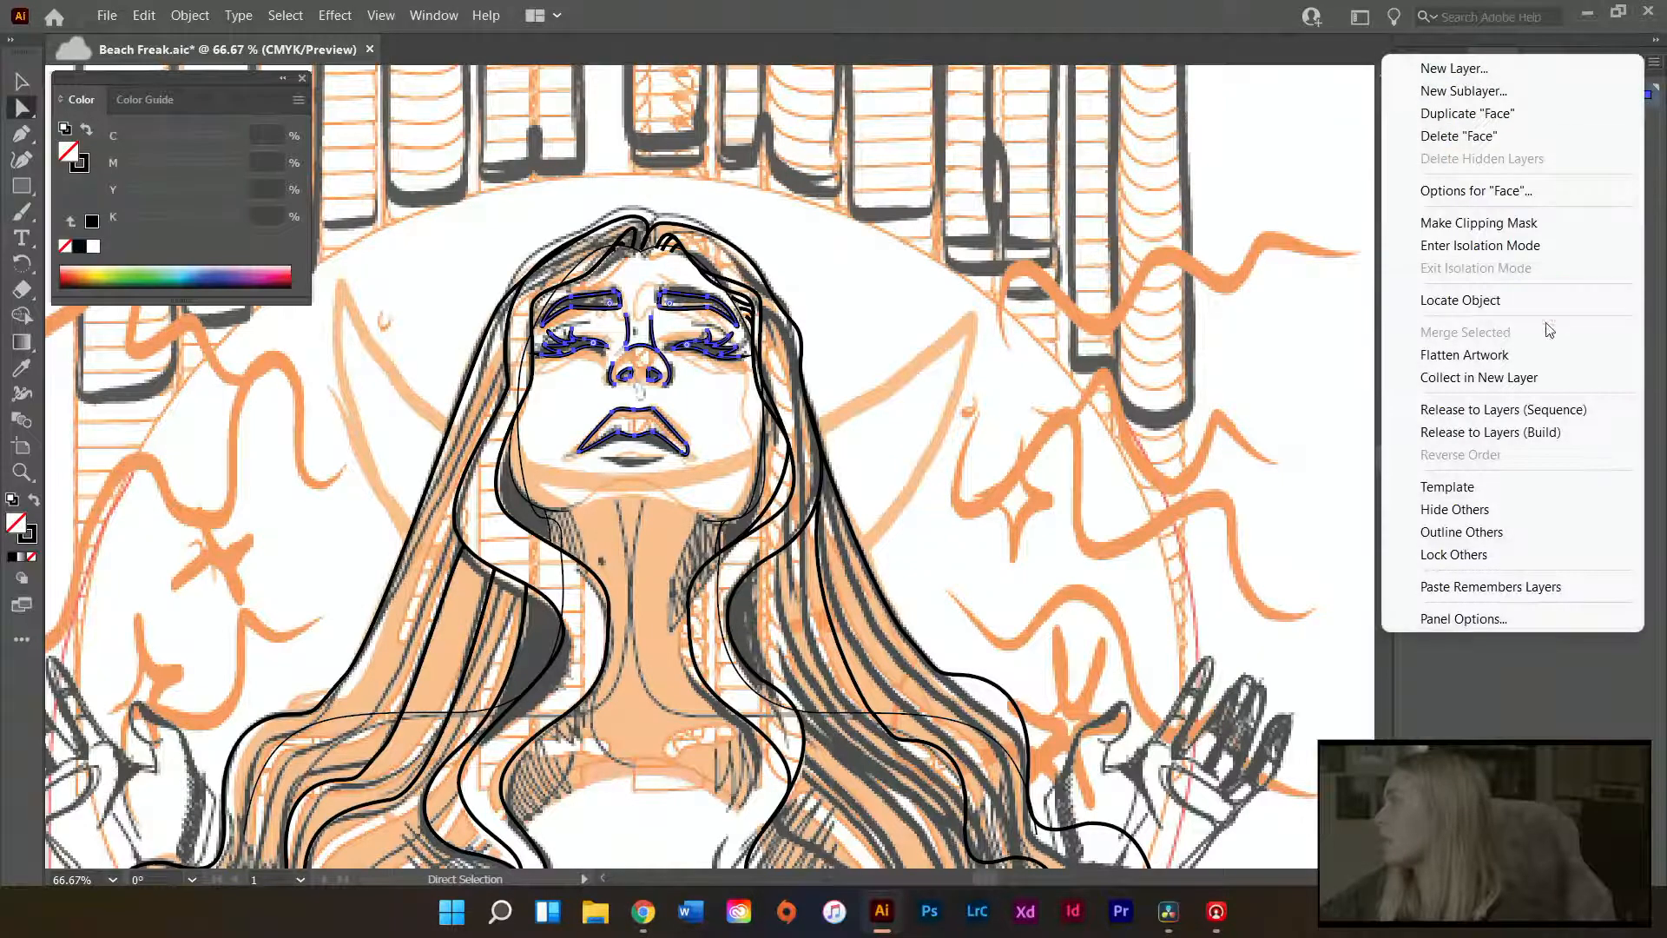
click(1505, 250)
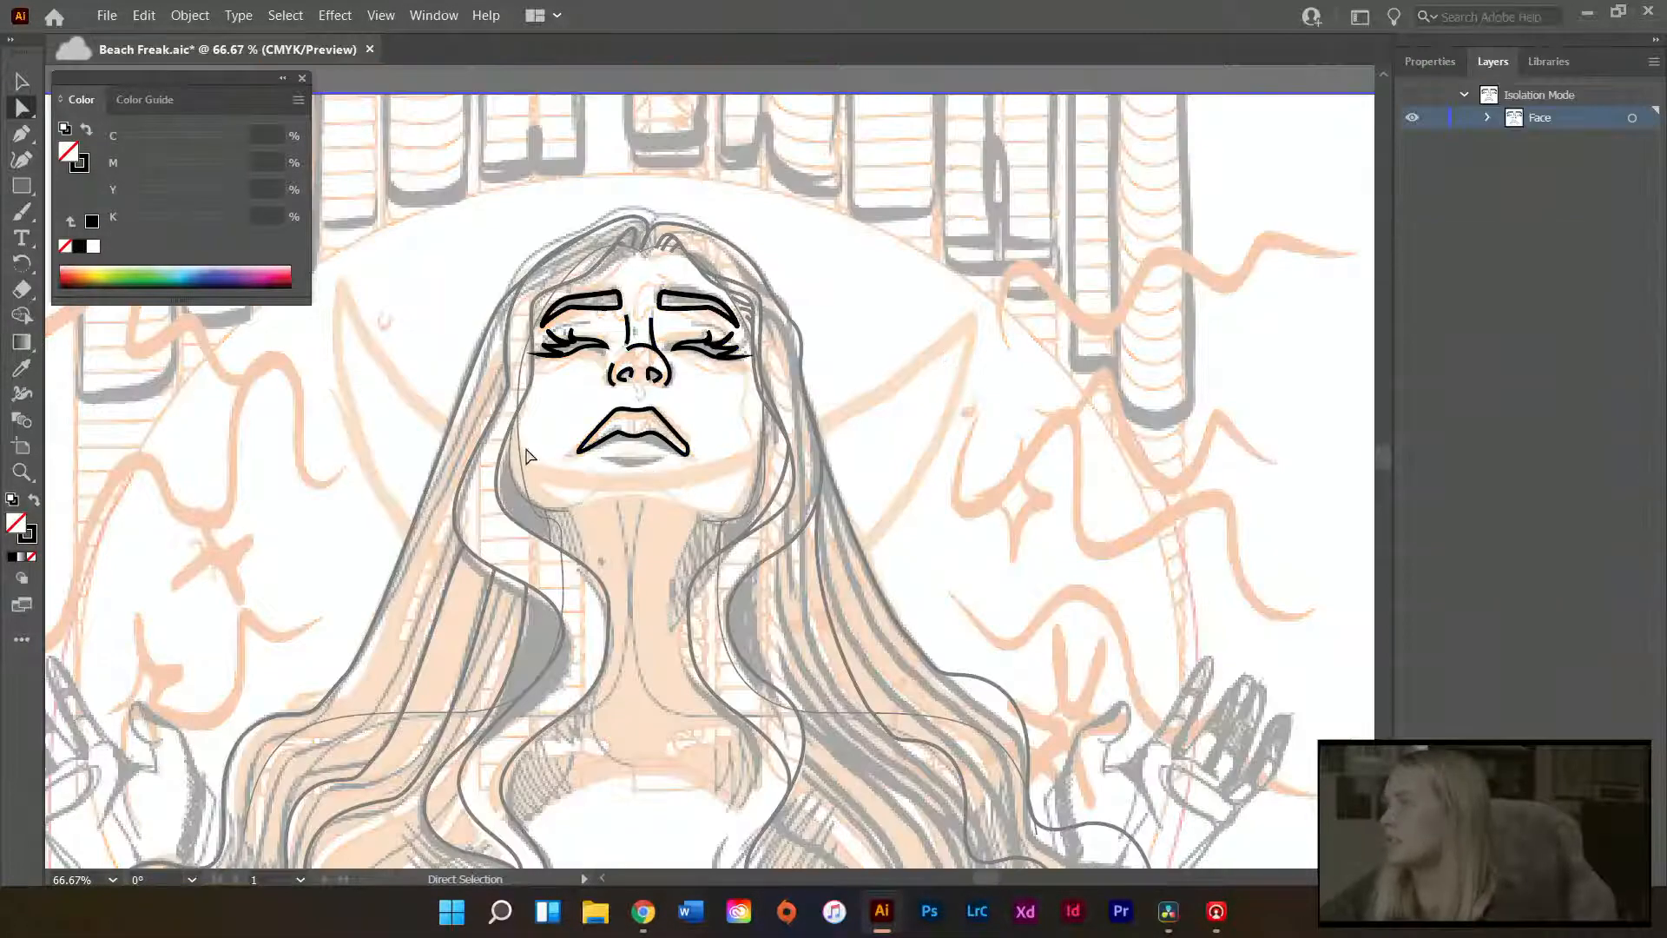
scroll(616, 614, up, 2)
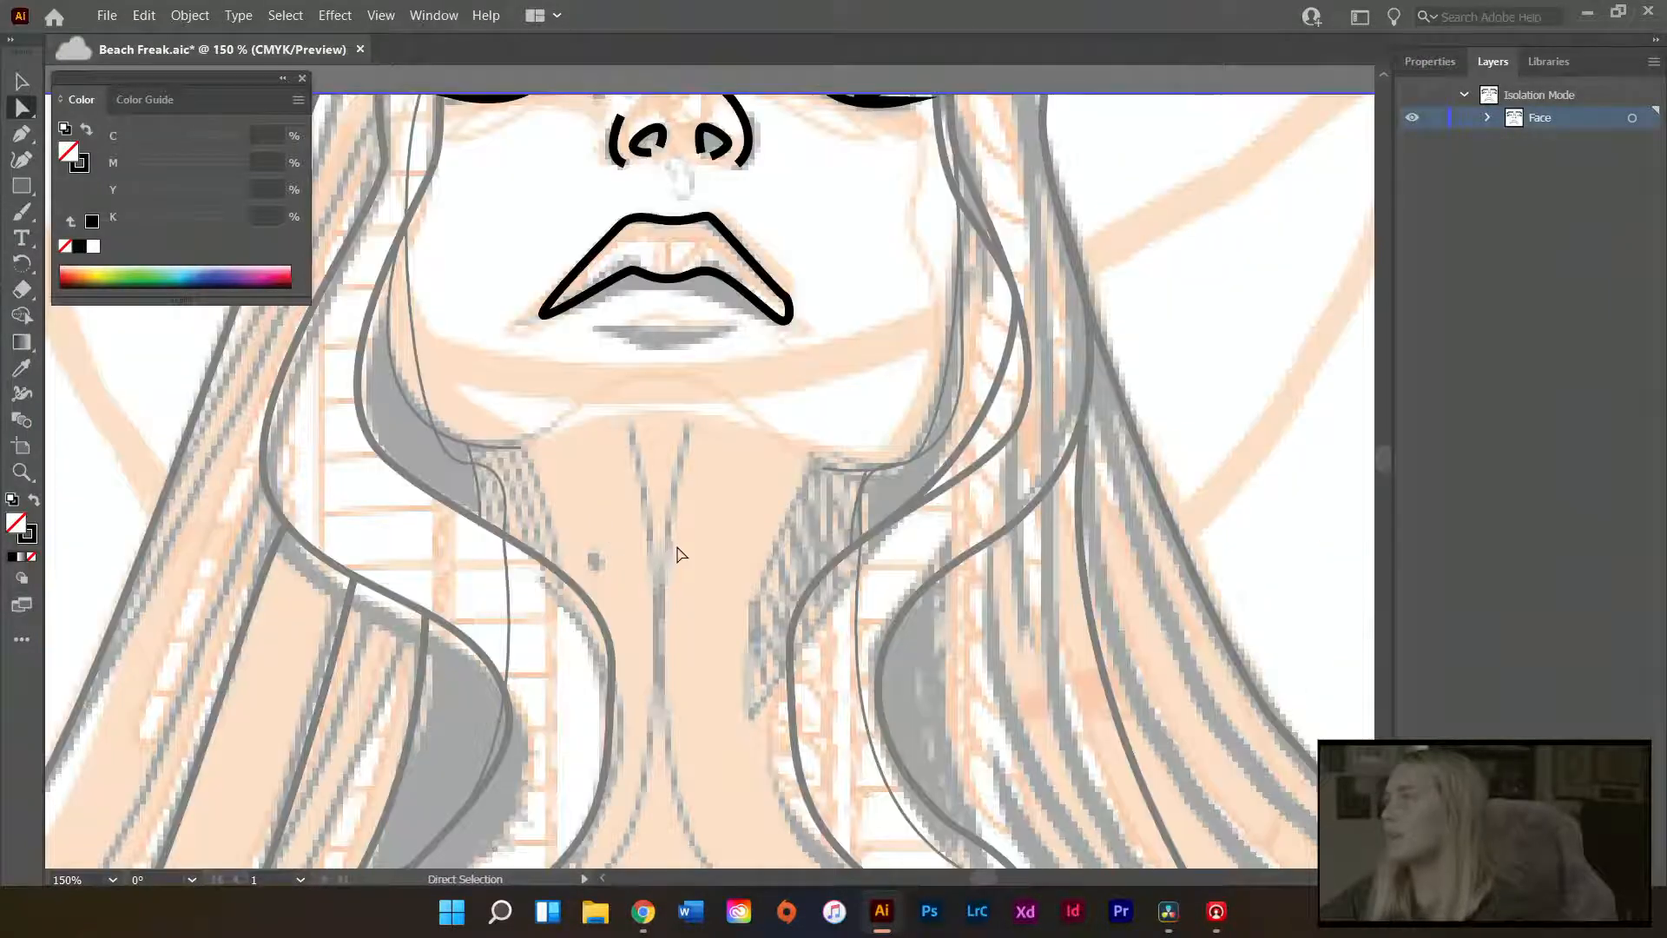
scroll(677, 551, up, 3)
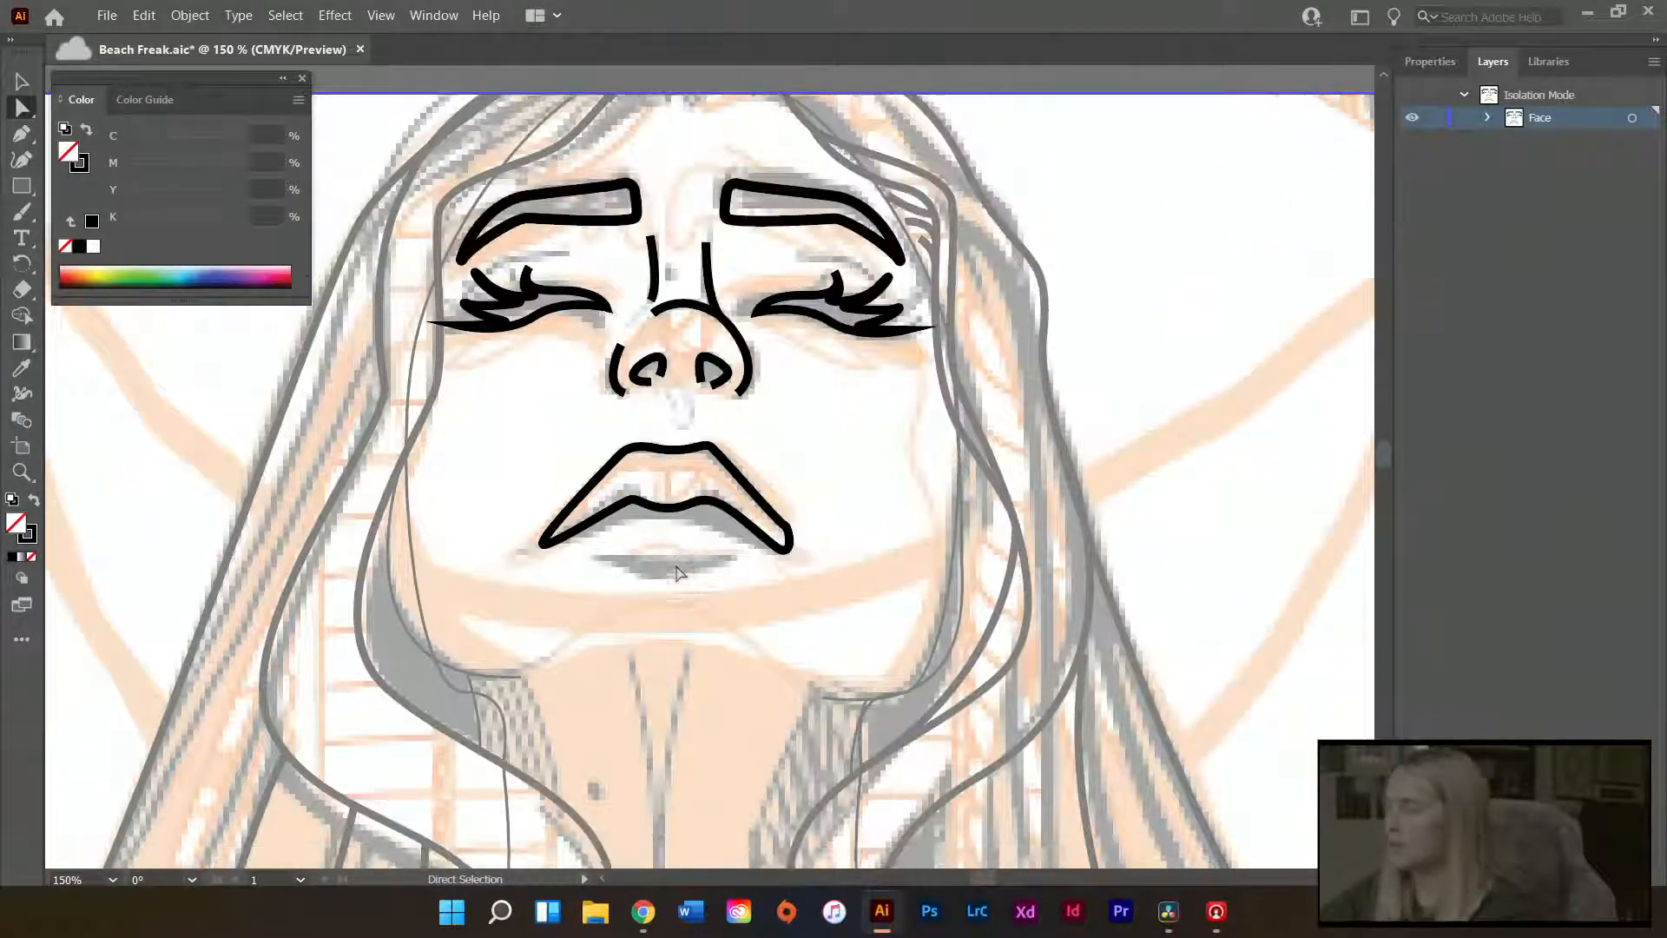
scroll(676, 564, down, 2)
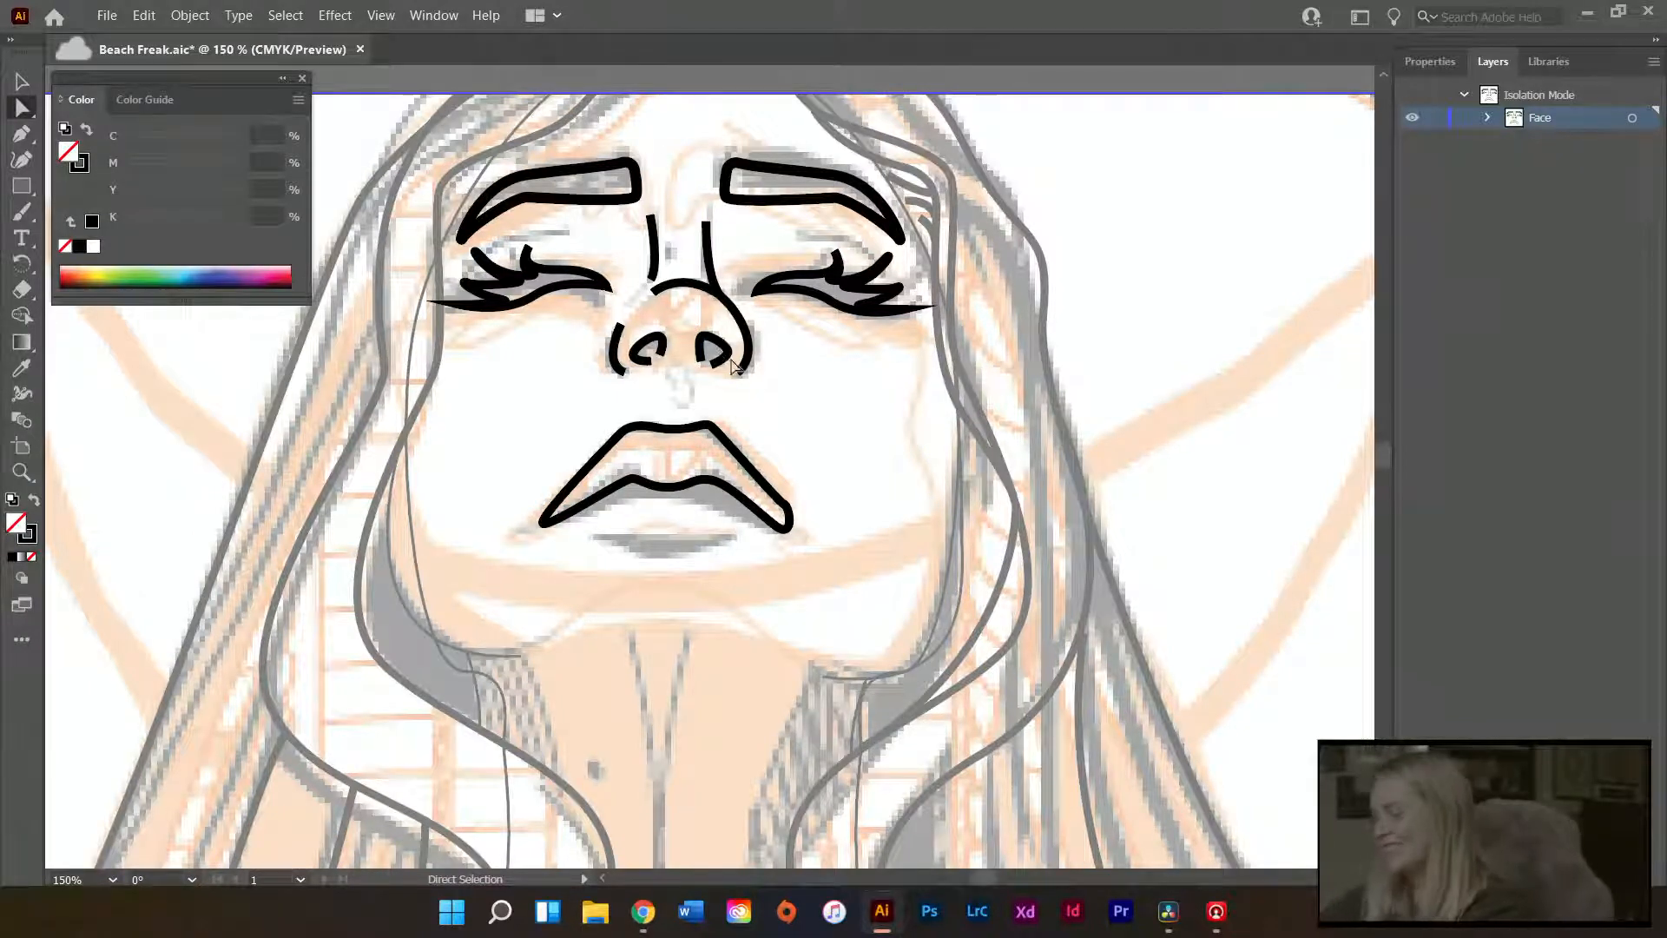
key(m)
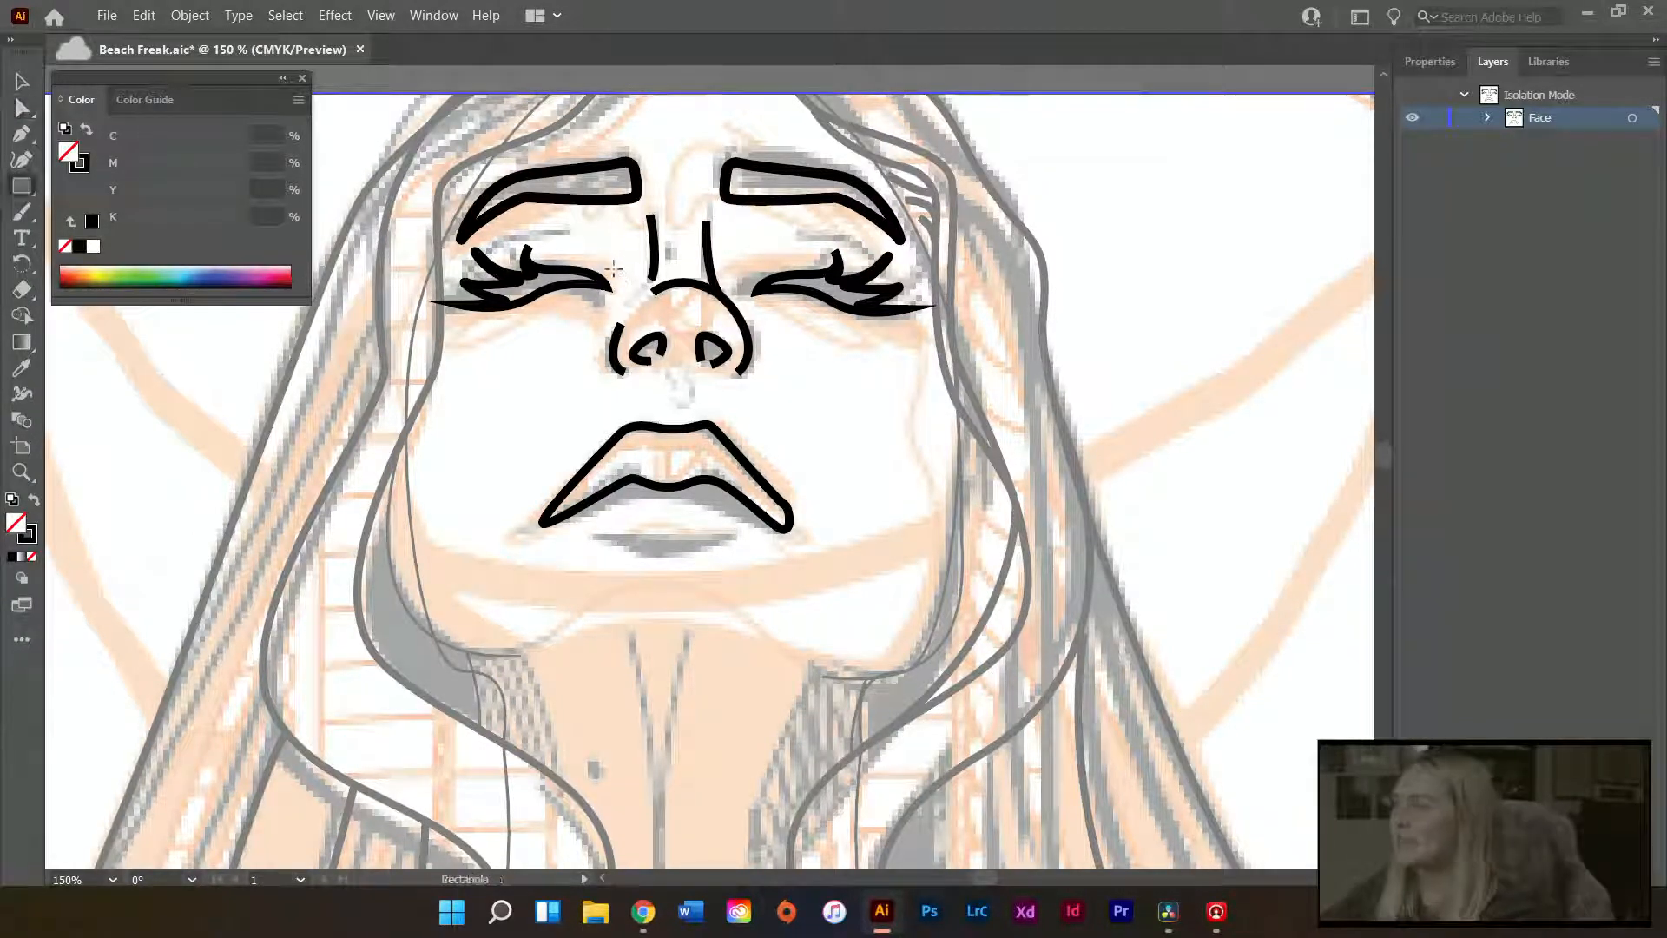
drag(456, 395, 681, 521)
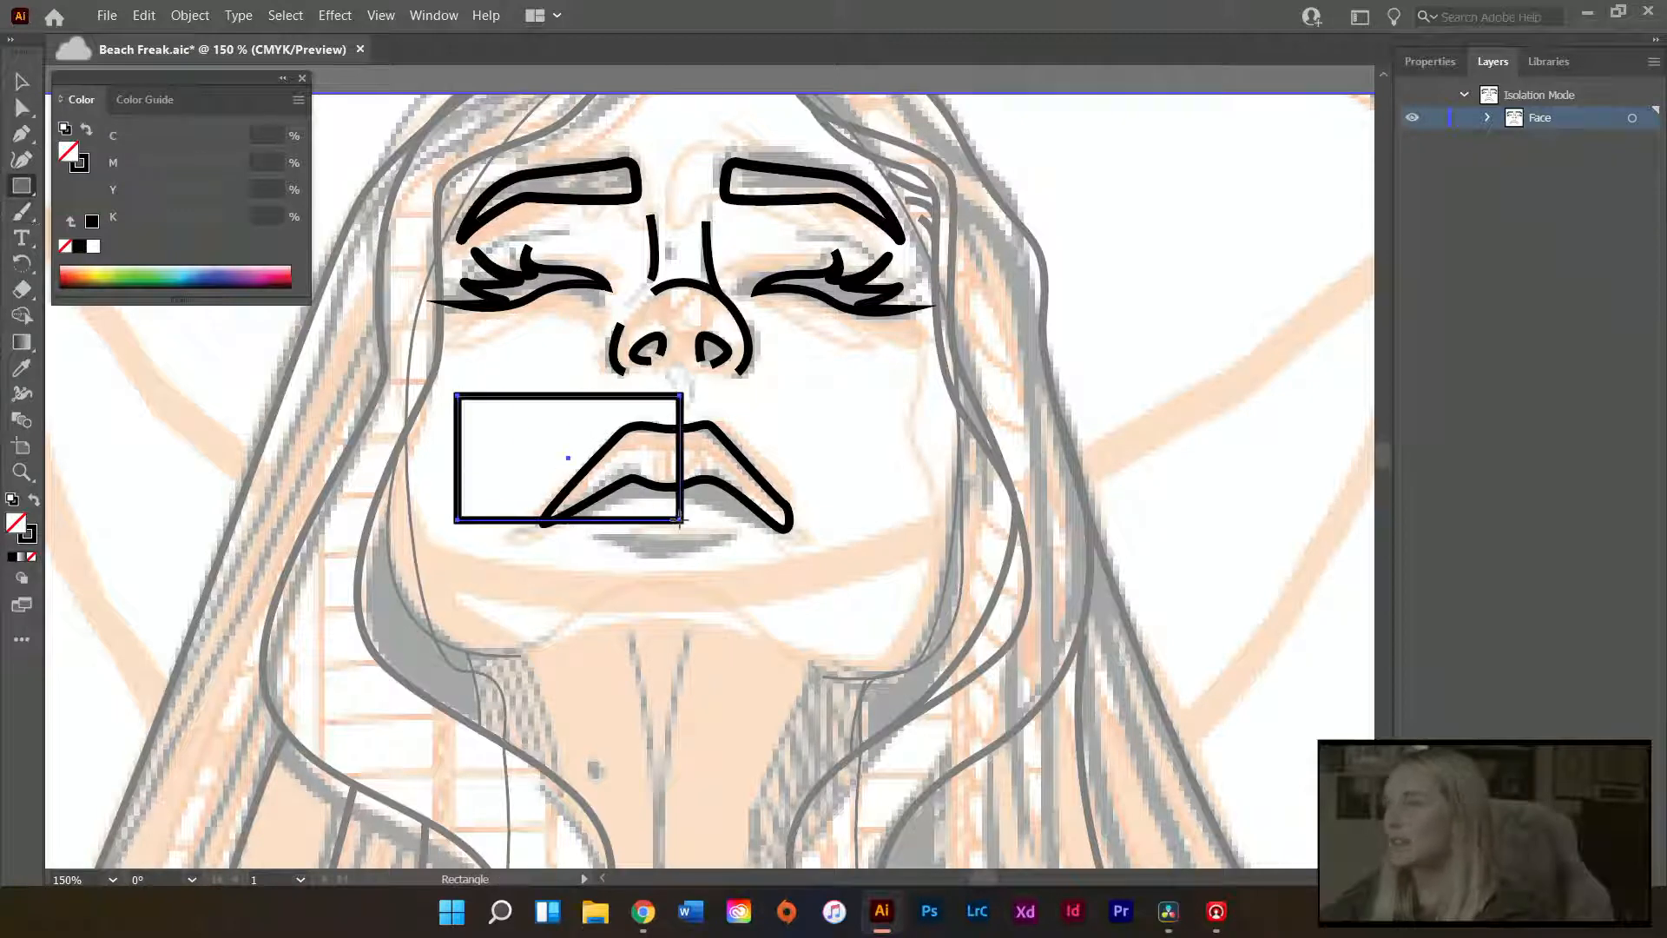
key(ctrl+z)
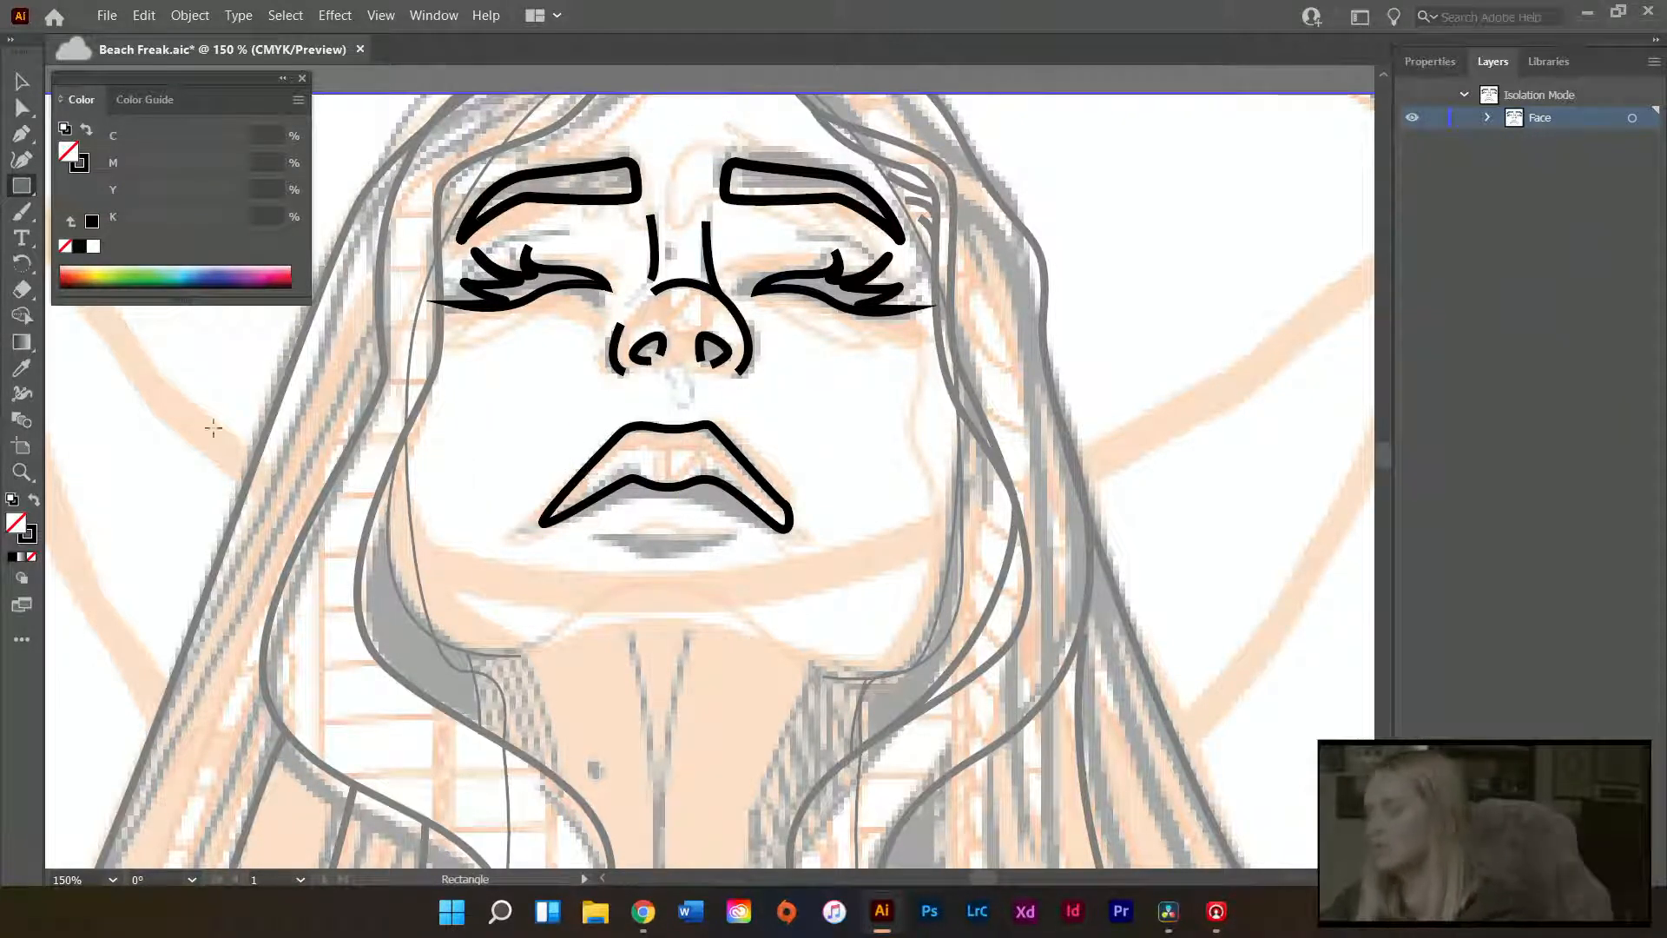
- Try the Ellipse tool with a circle on the left cheek, remove it, and swap to a black fill with no stroke
click(22, 188)
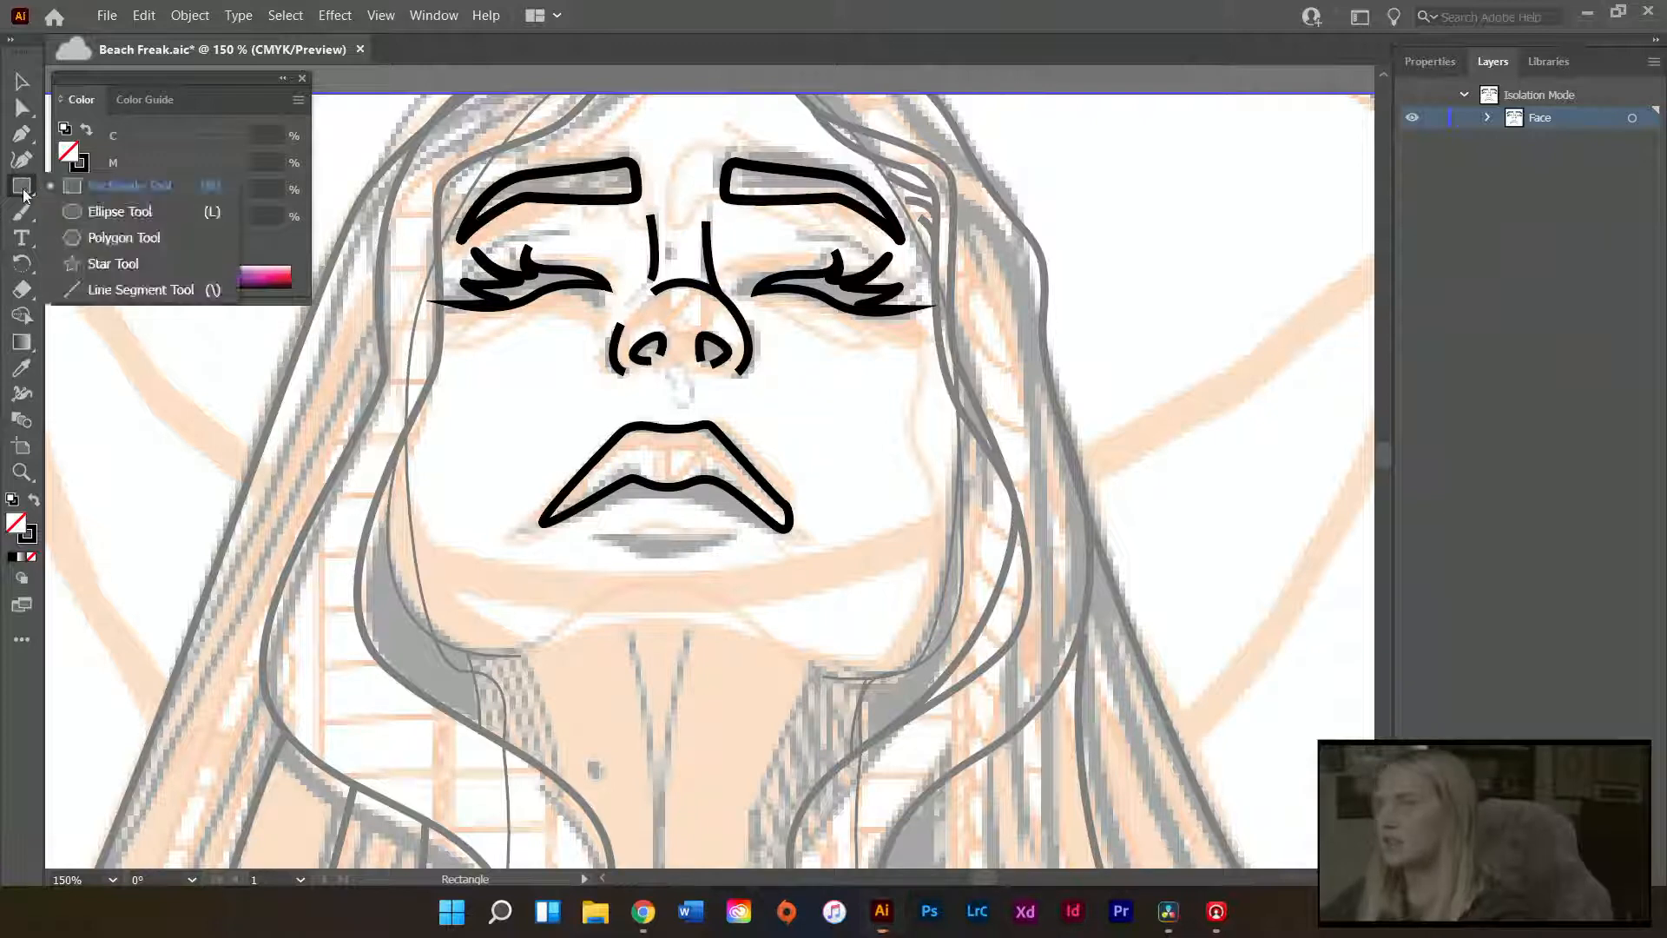
click(117, 212)
drag(444, 393, 516, 466)
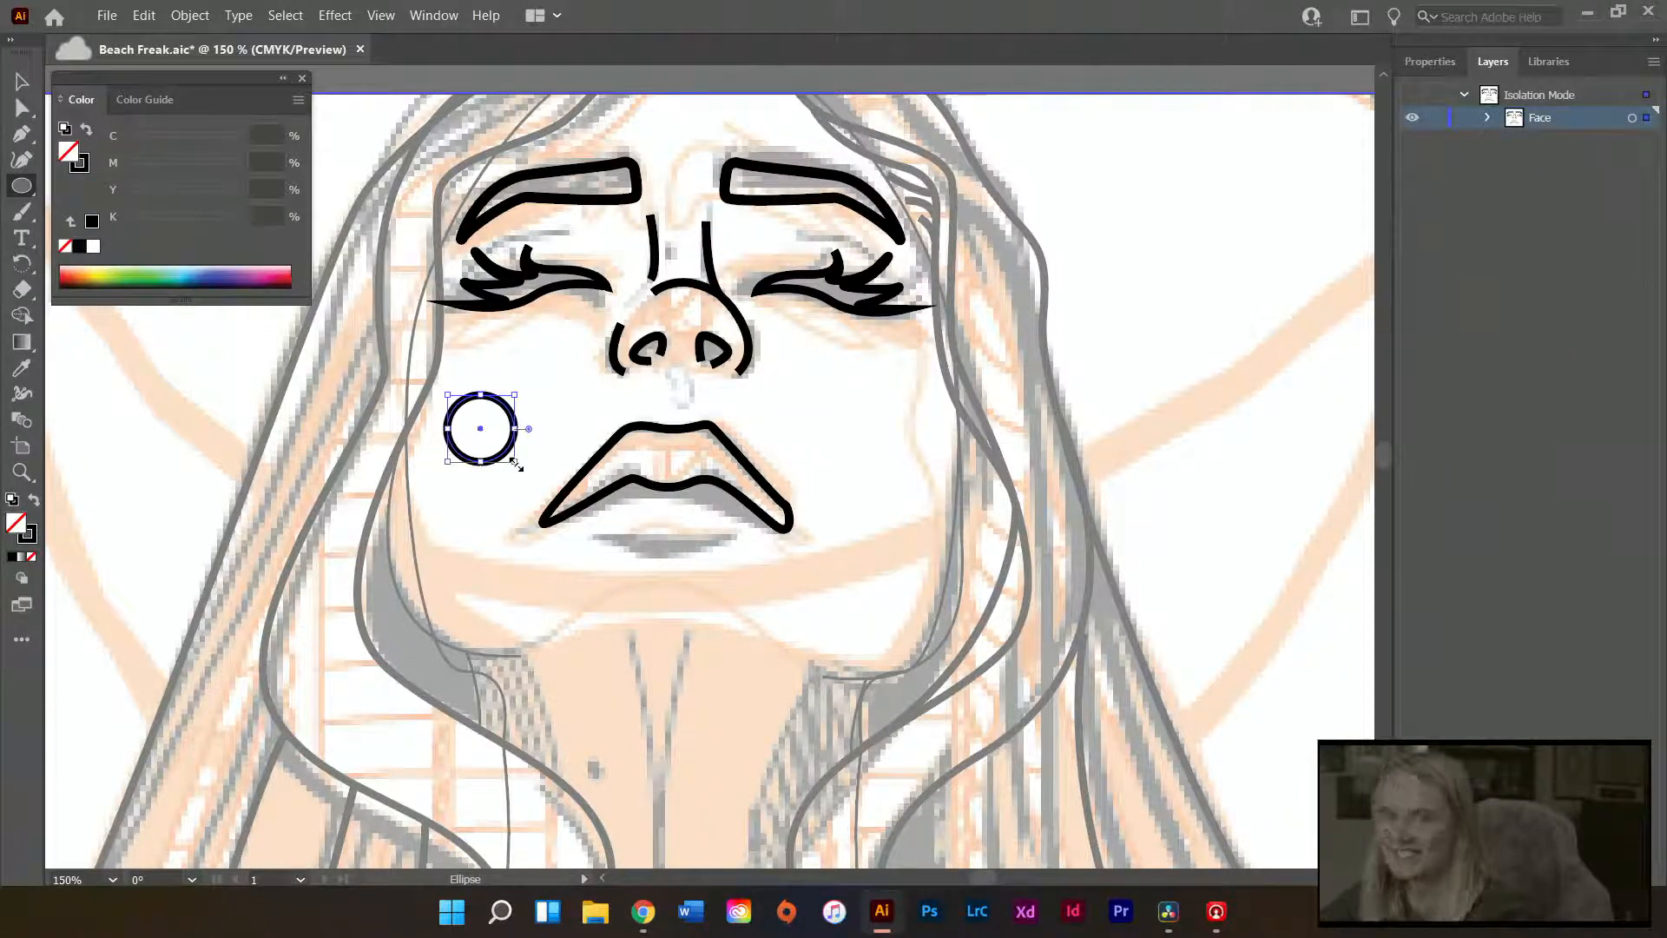
click(32, 501)
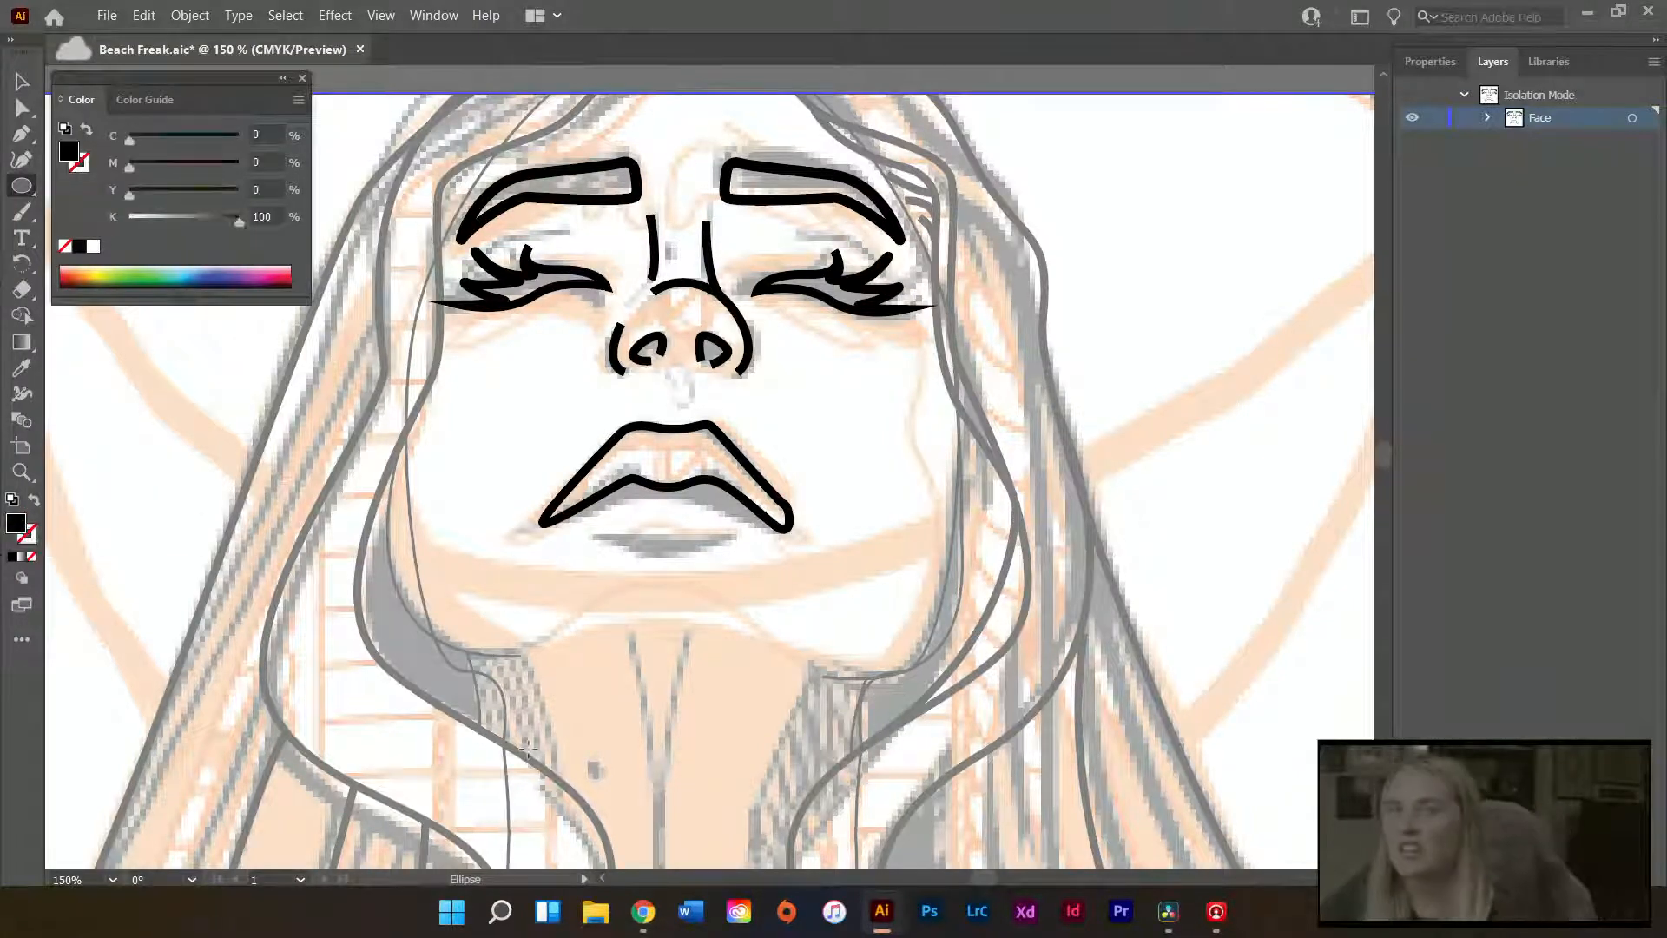
- Draw a small black-filled ellipse over the sketched mole beside the left nose bridge line, and deselect it
scroll(690, 202, up, 4)
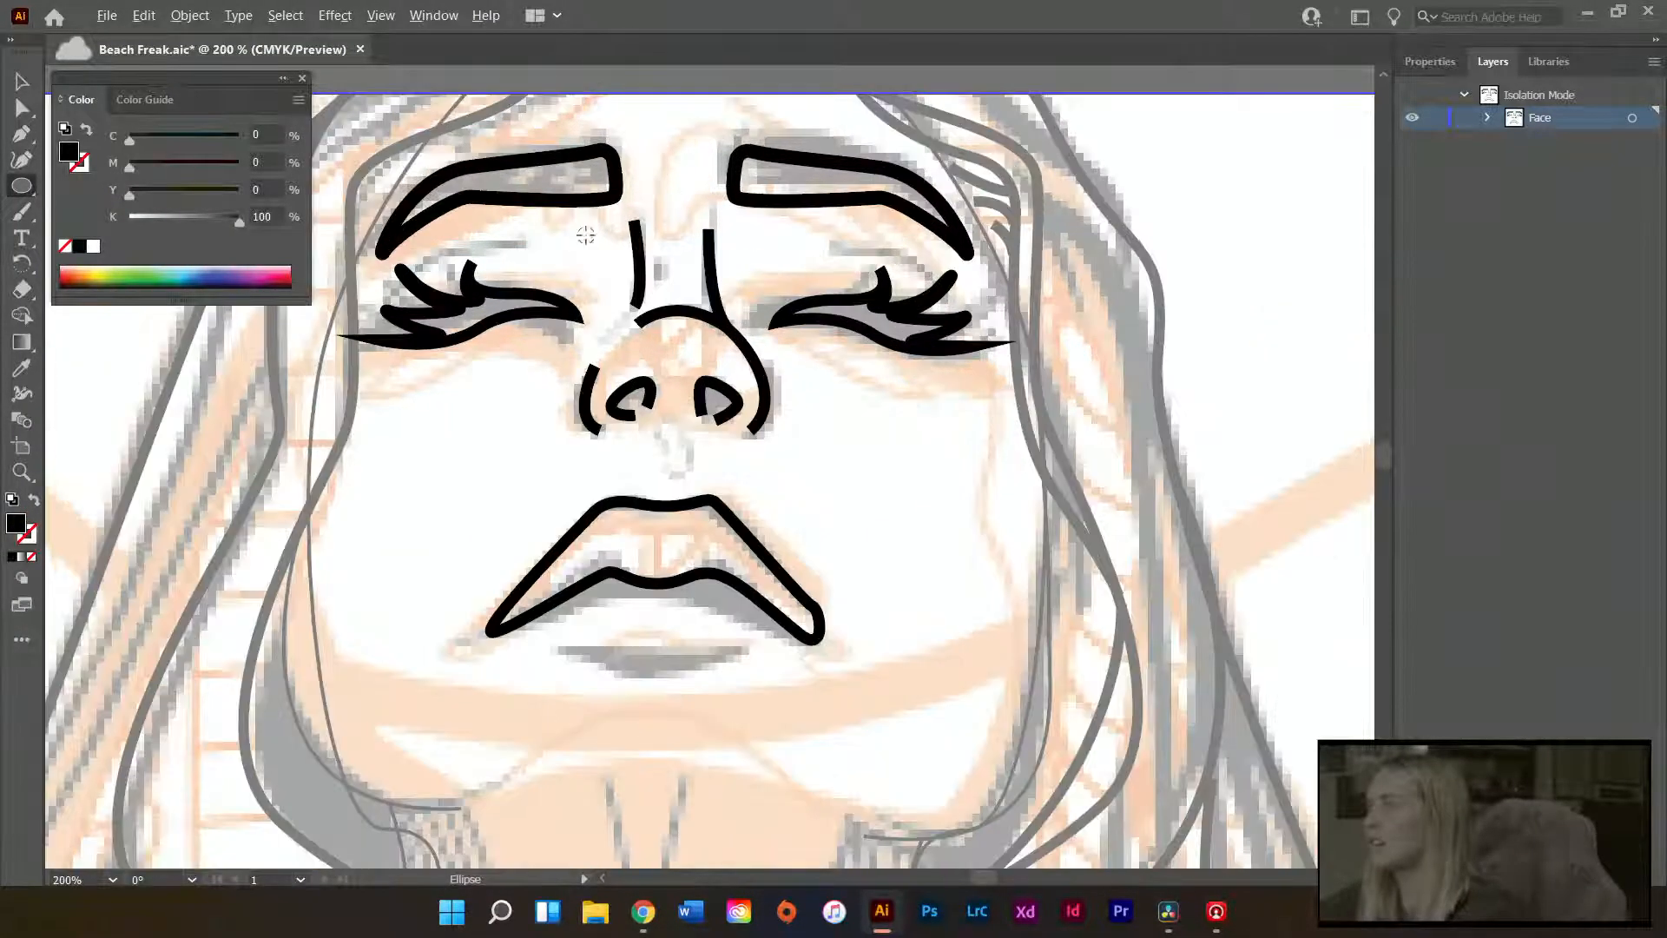
scroll(894, 493, up, 5)
scroll(895, 493, up, 2)
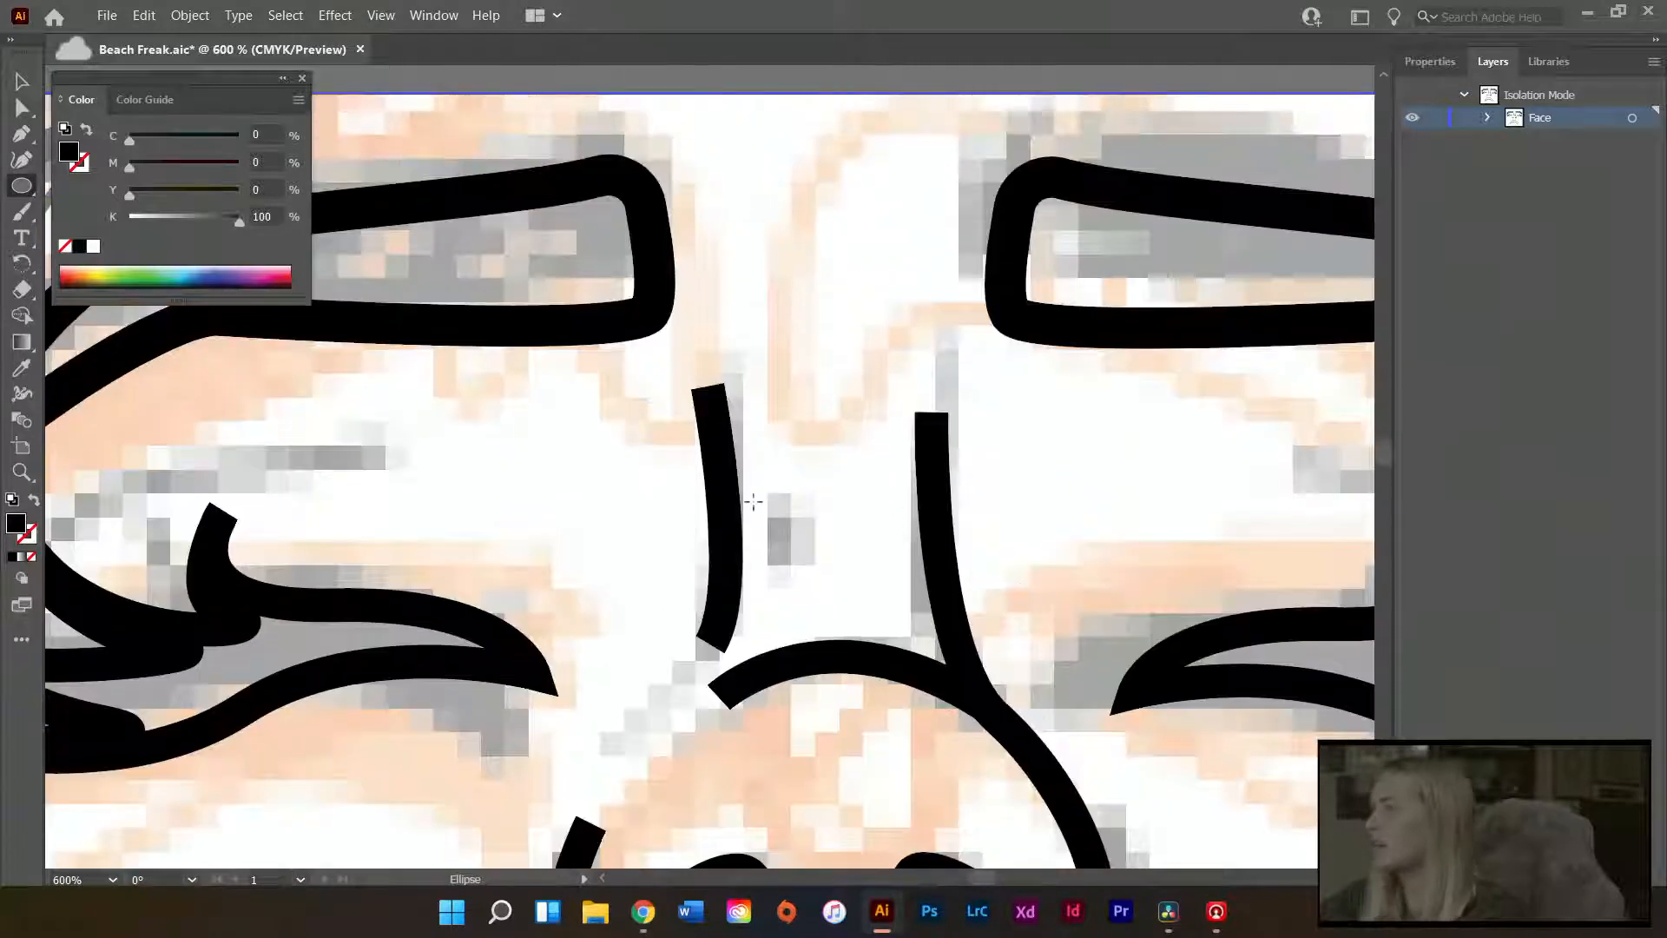
drag(754, 502, 786, 546)
key(a)
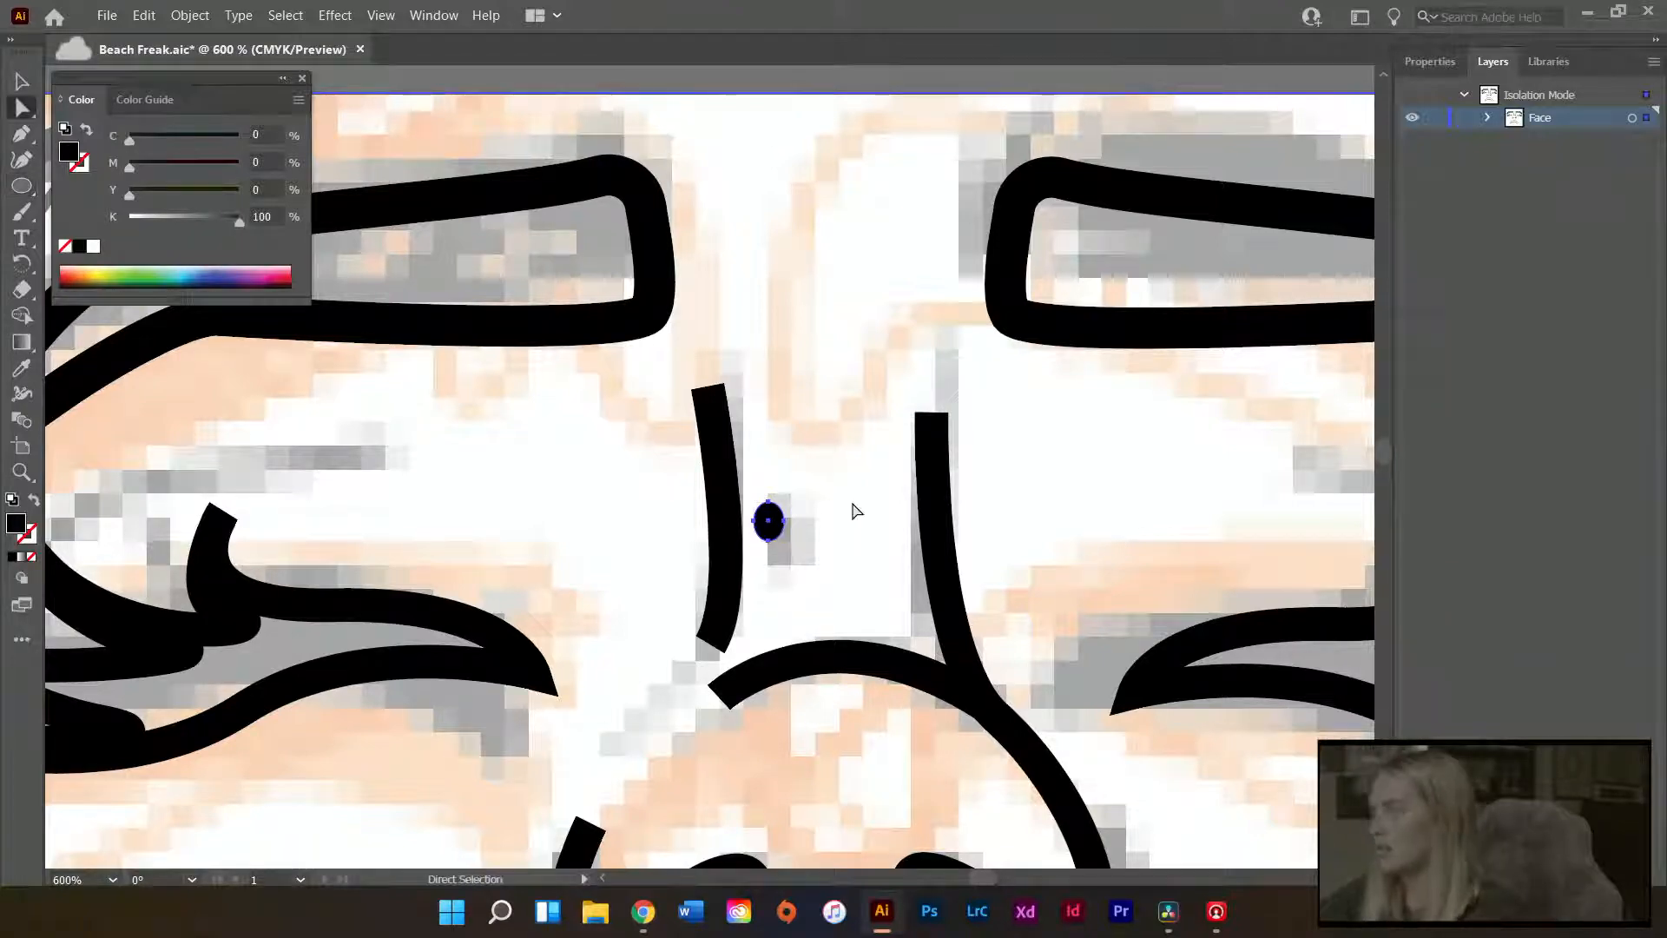
click(852, 505)
- Draw a small black-filled ellipse over the sketched mole on the left side of the neck
scroll(829, 536, down, 5)
scroll(864, 597, down, 3)
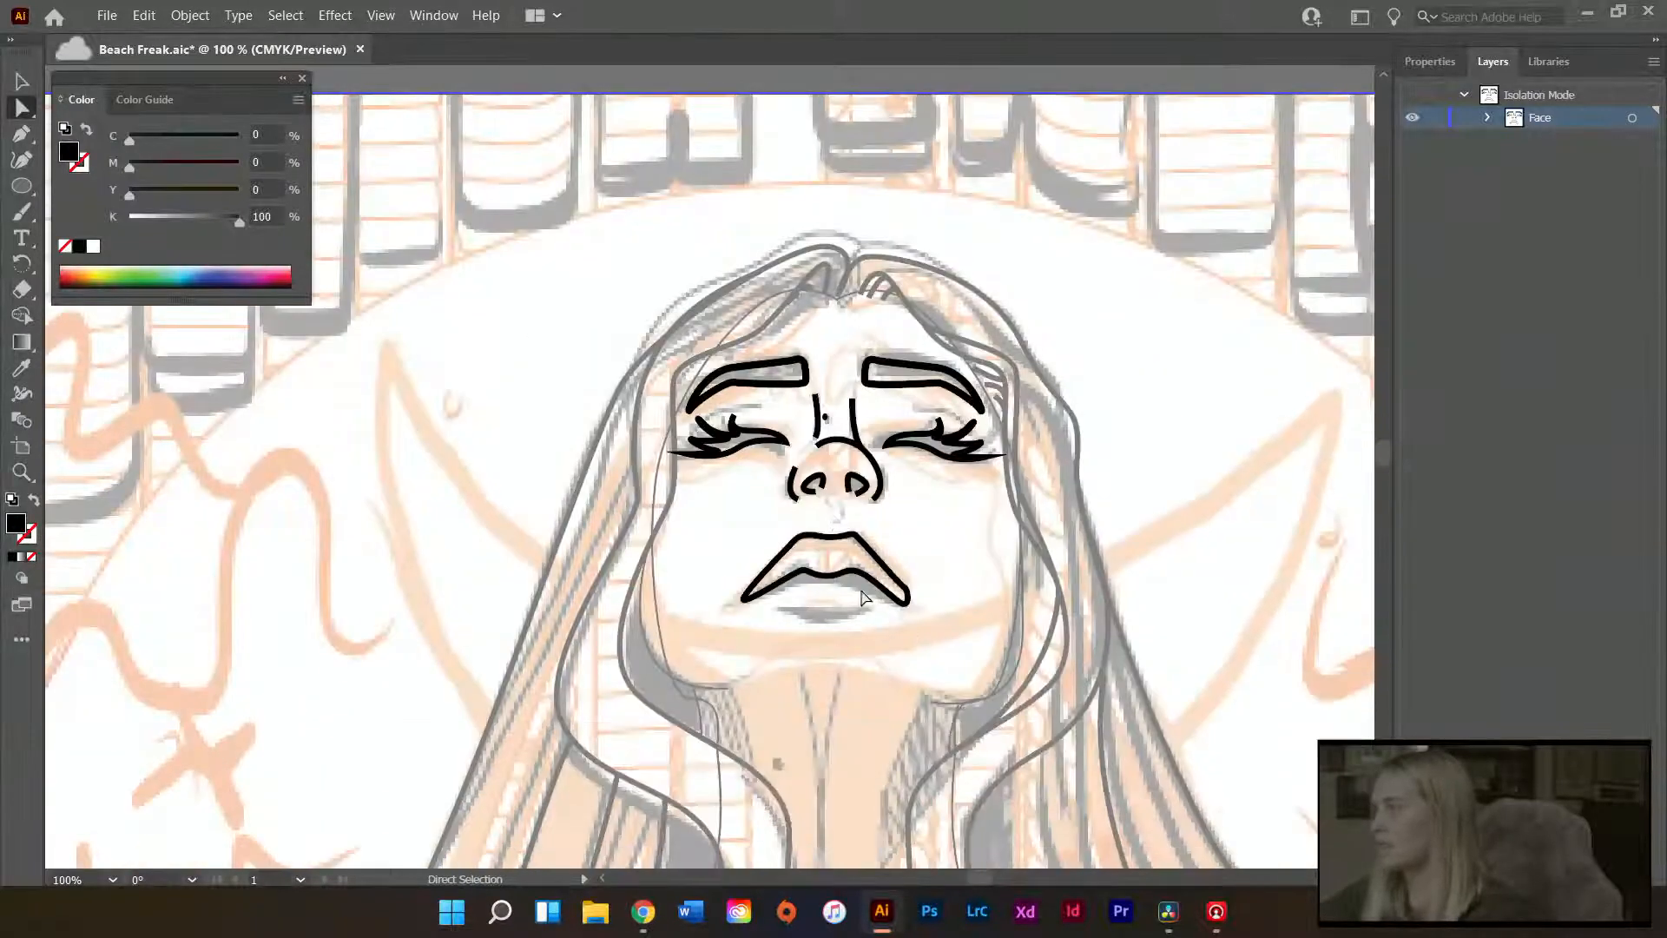
scroll(801, 660, up, 2)
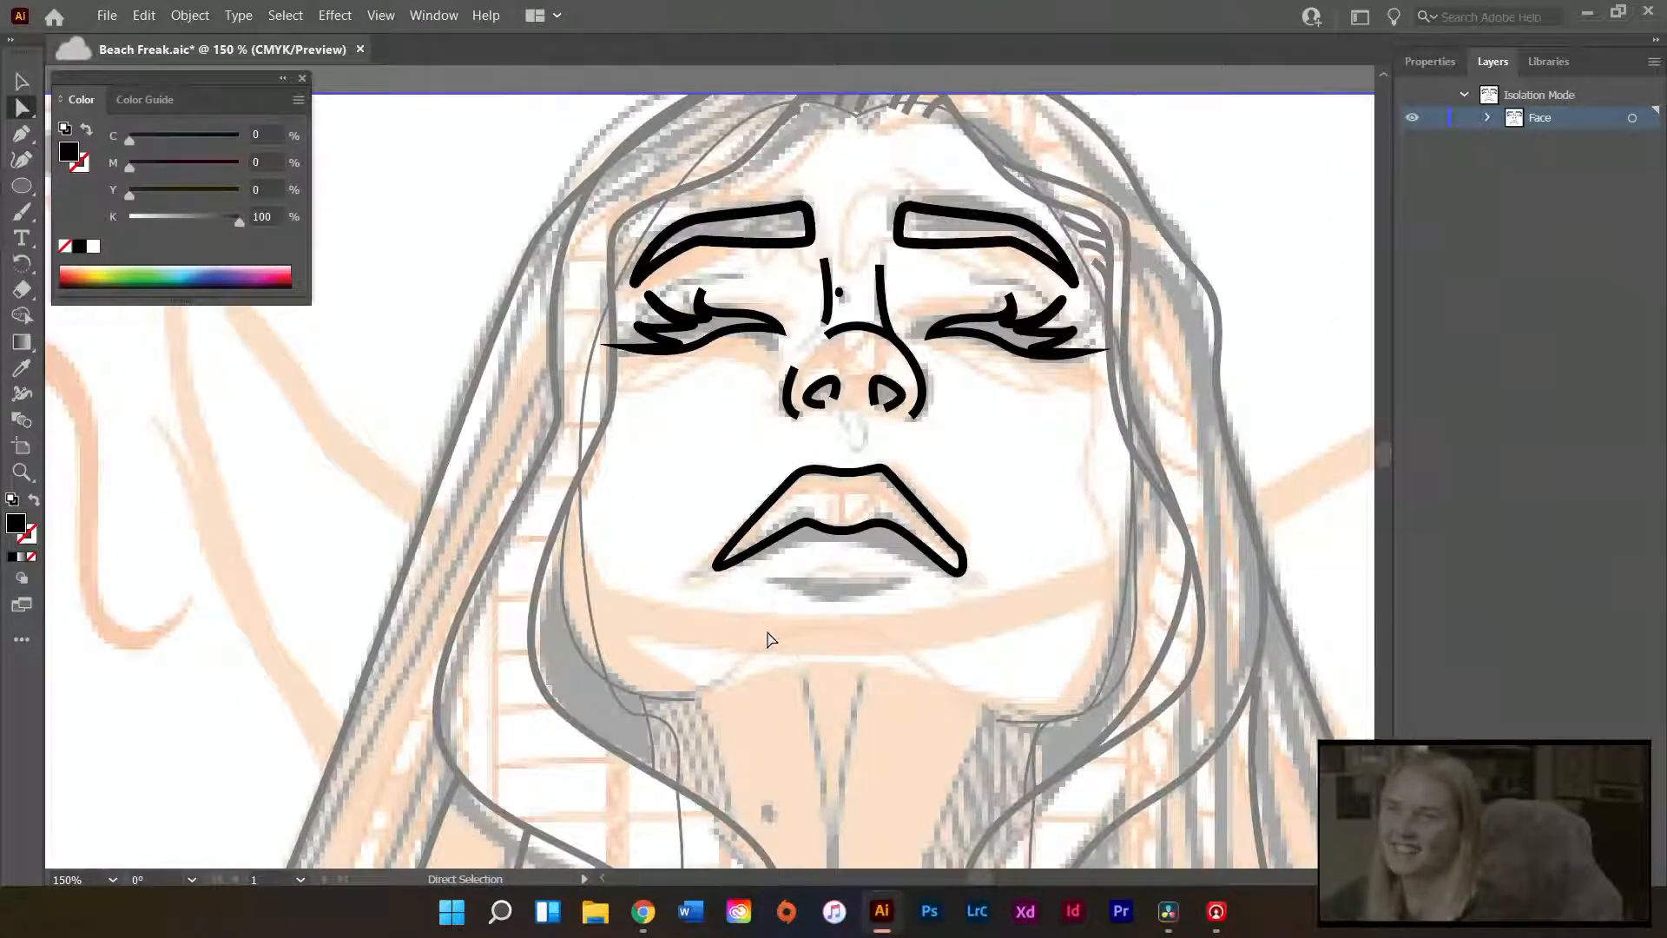
scroll(845, 688, up, 4)
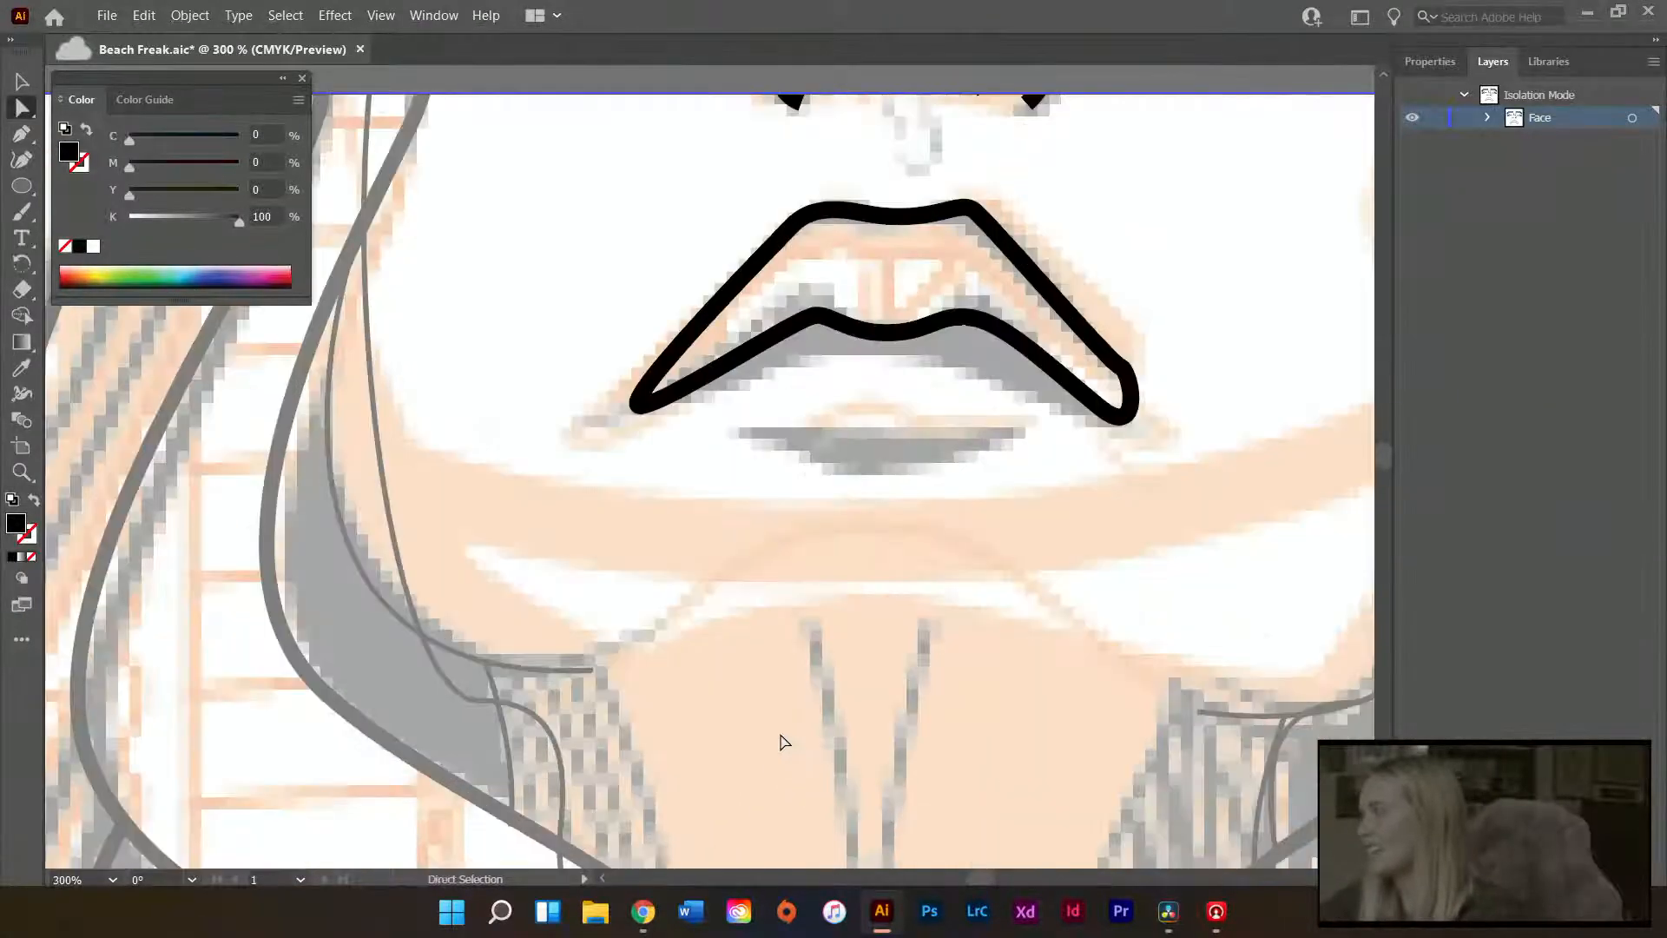
scroll(788, 692, down, 2)
key(l)
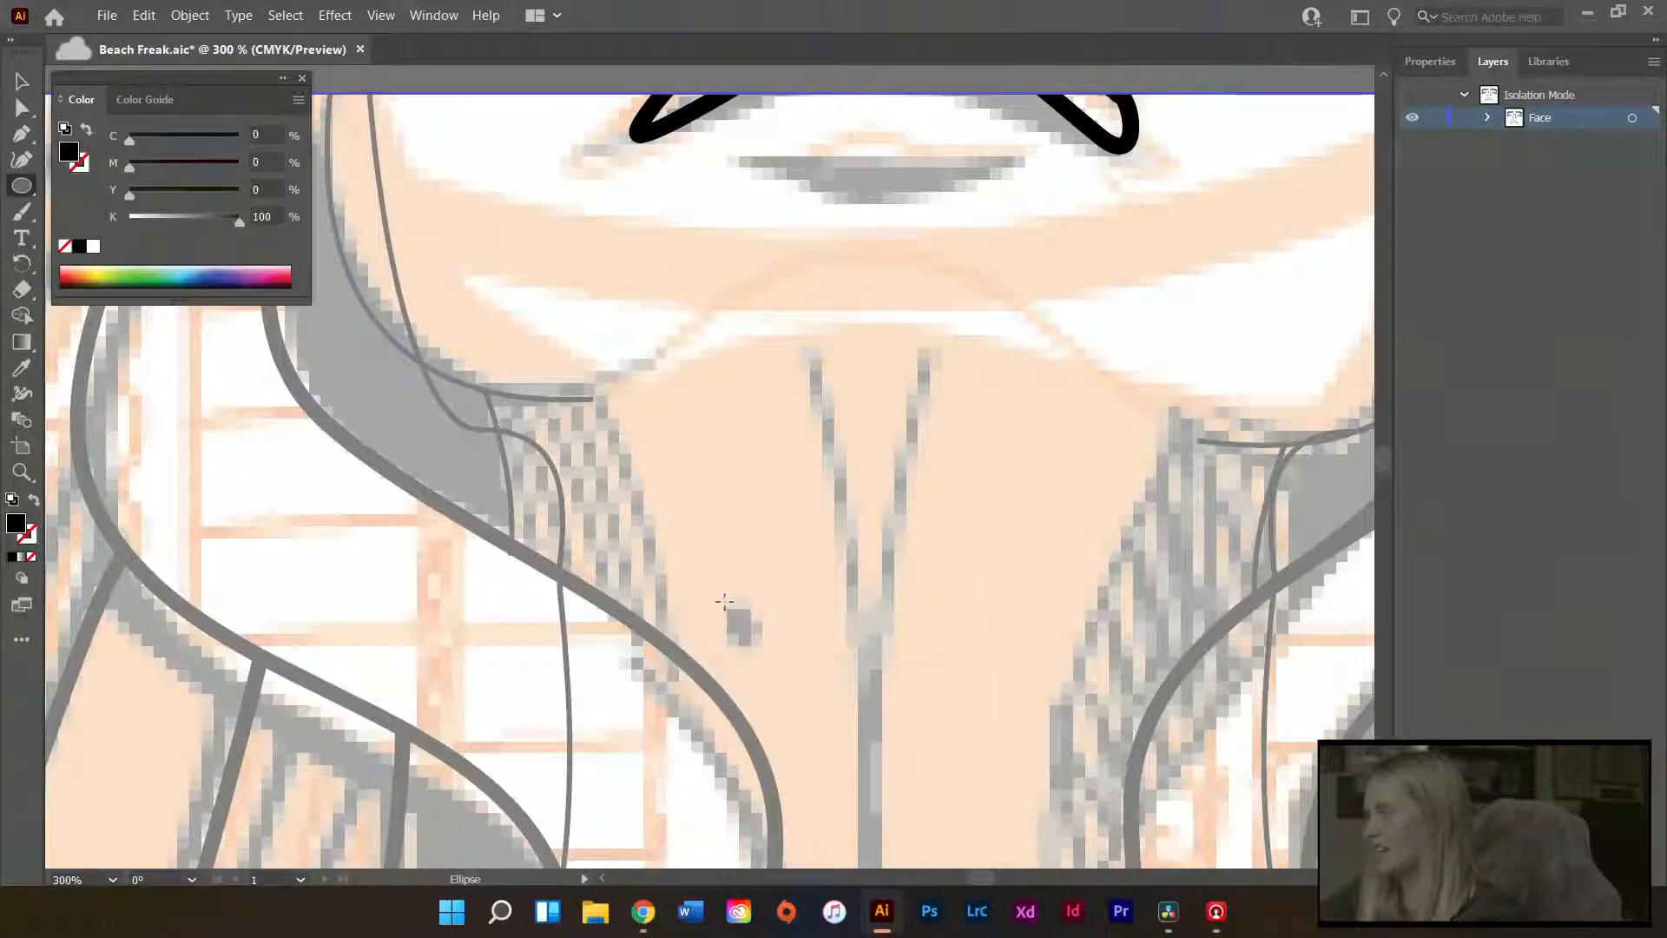
drag(719, 606, 744, 625)
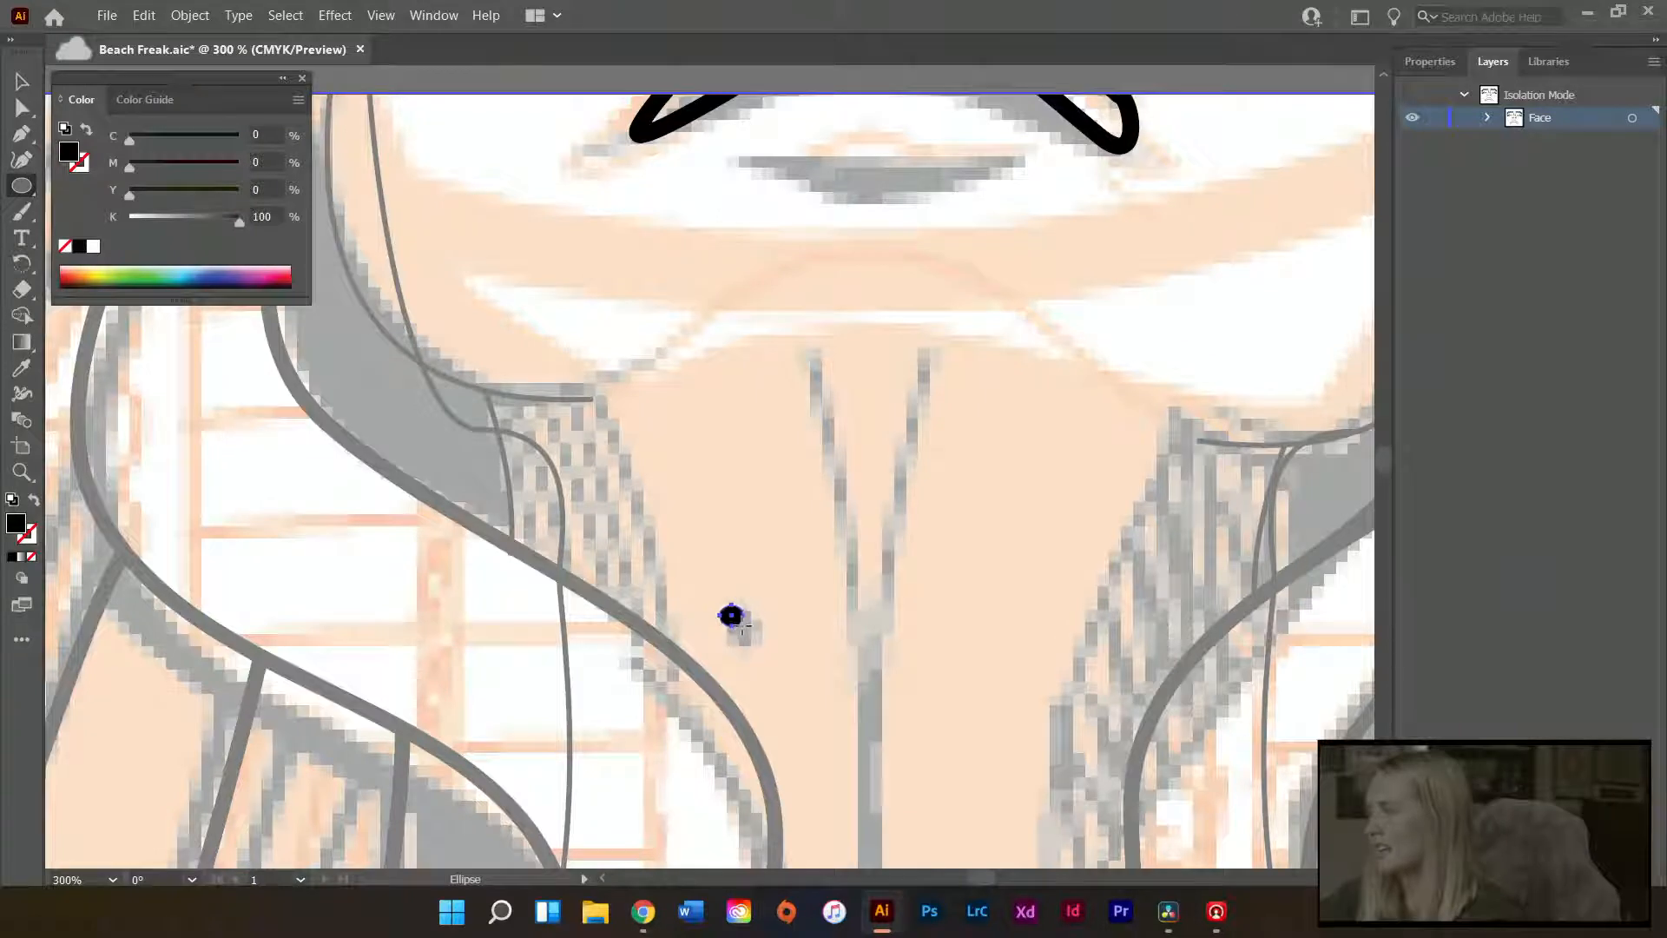
key(a)
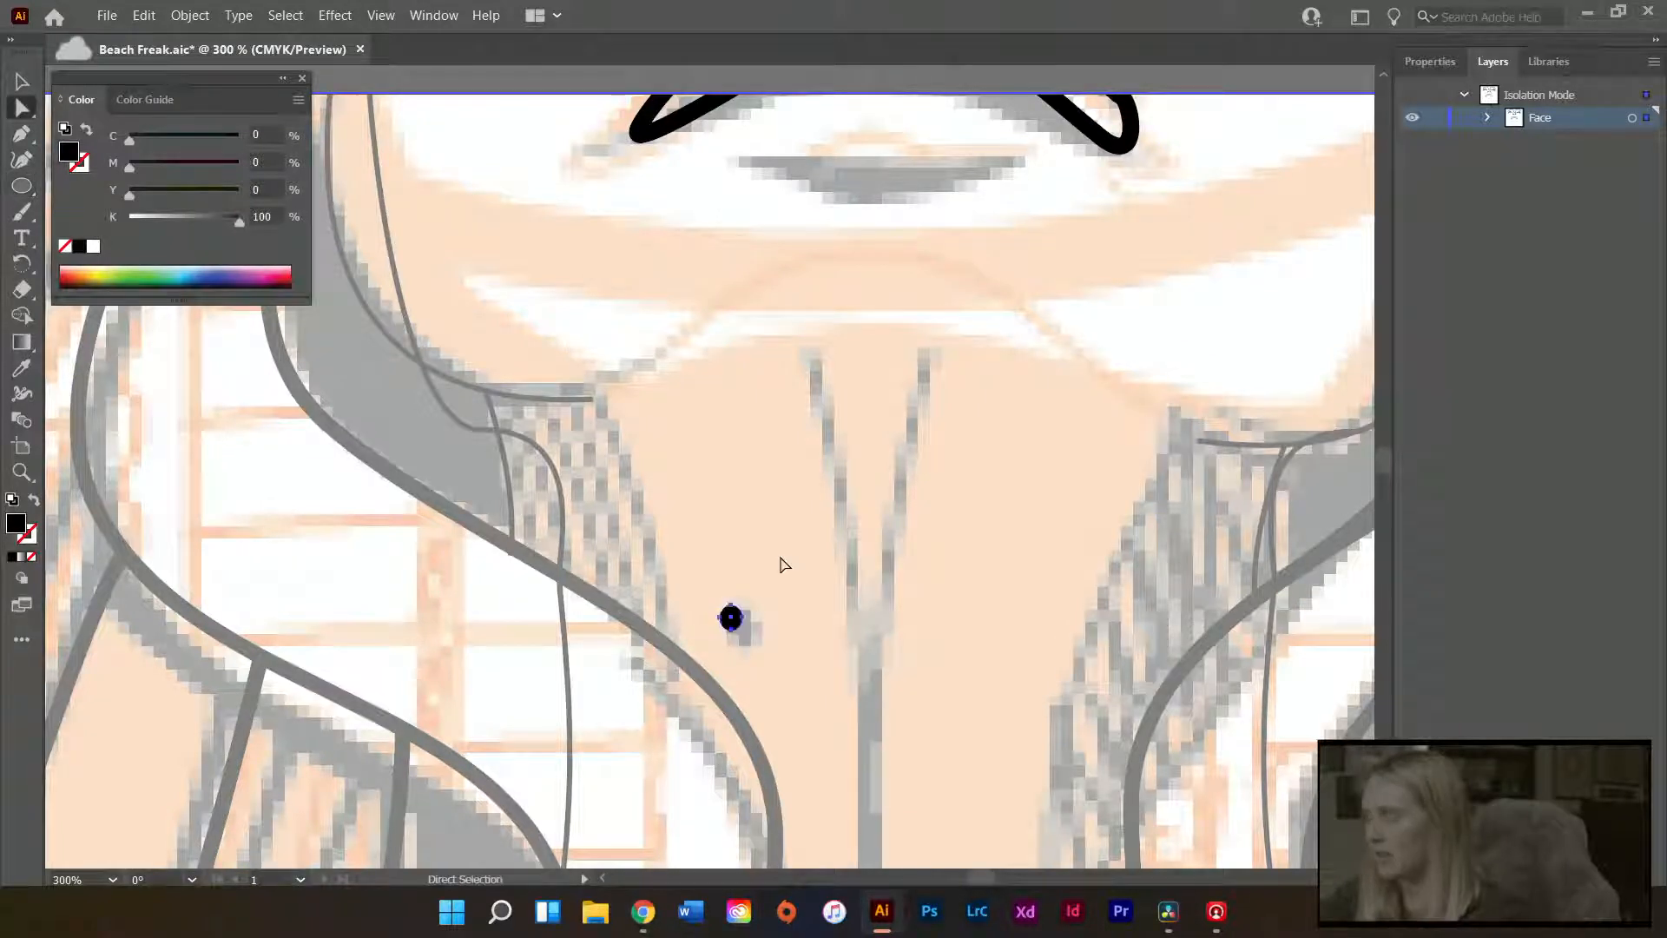
- Start the right collarbone line with the Pen tool, tracing a curved segment along the sketched line at the neck's base
scroll(786, 554, down, 3)
scroll(884, 568, down, 5)
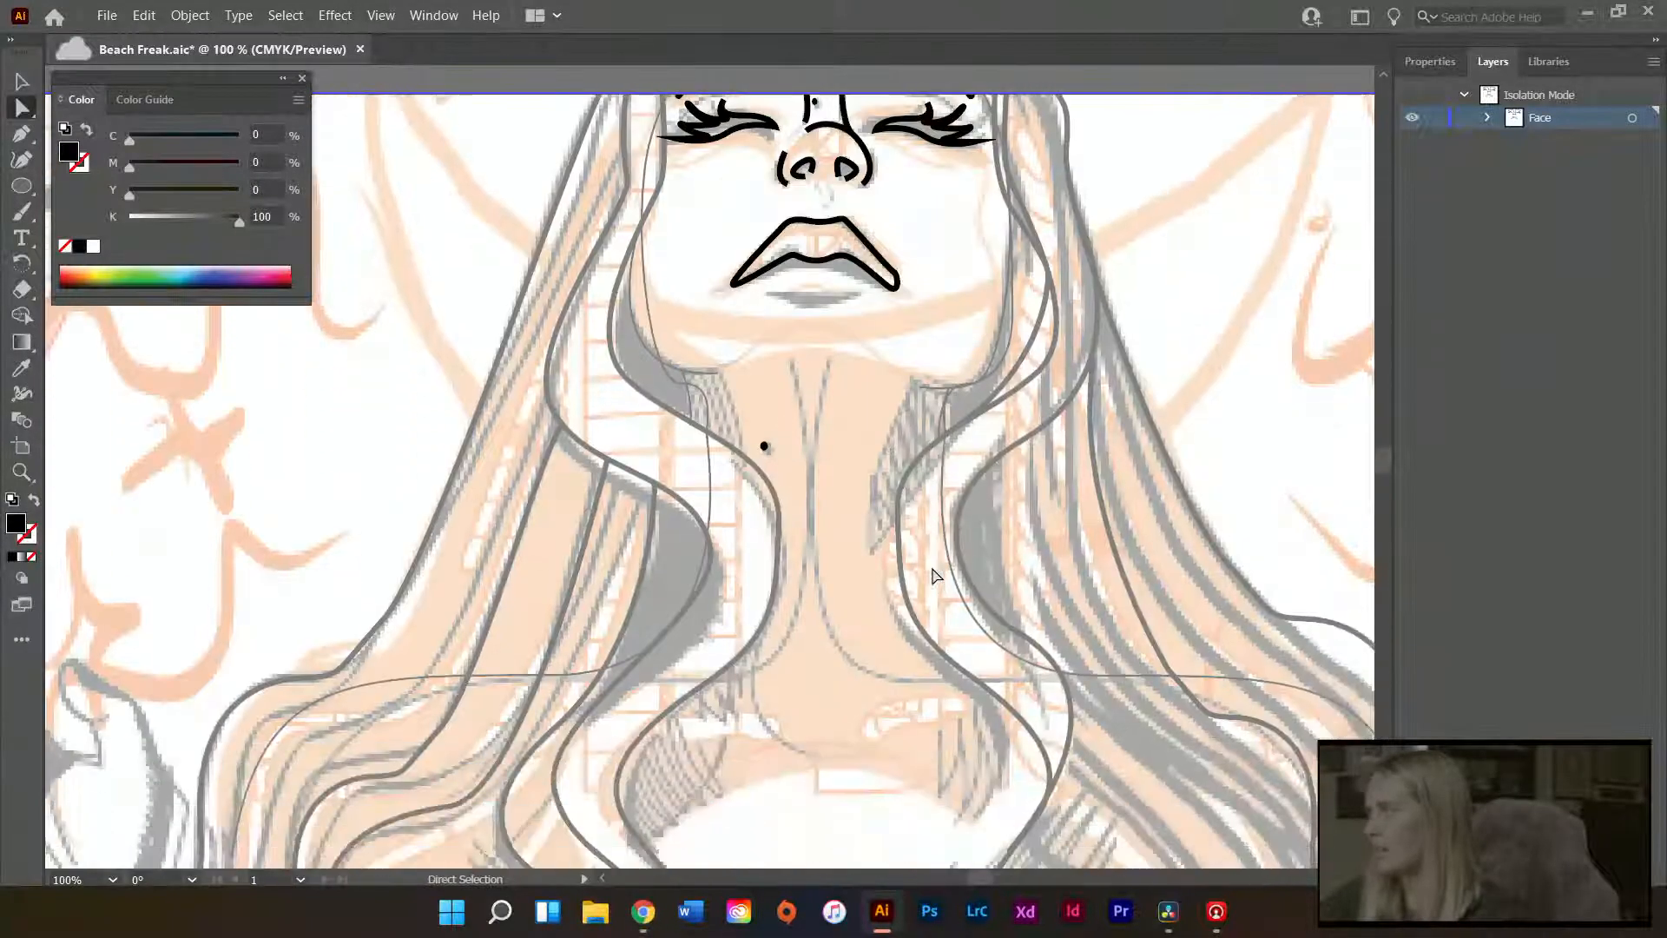
scroll(942, 583, down, 1)
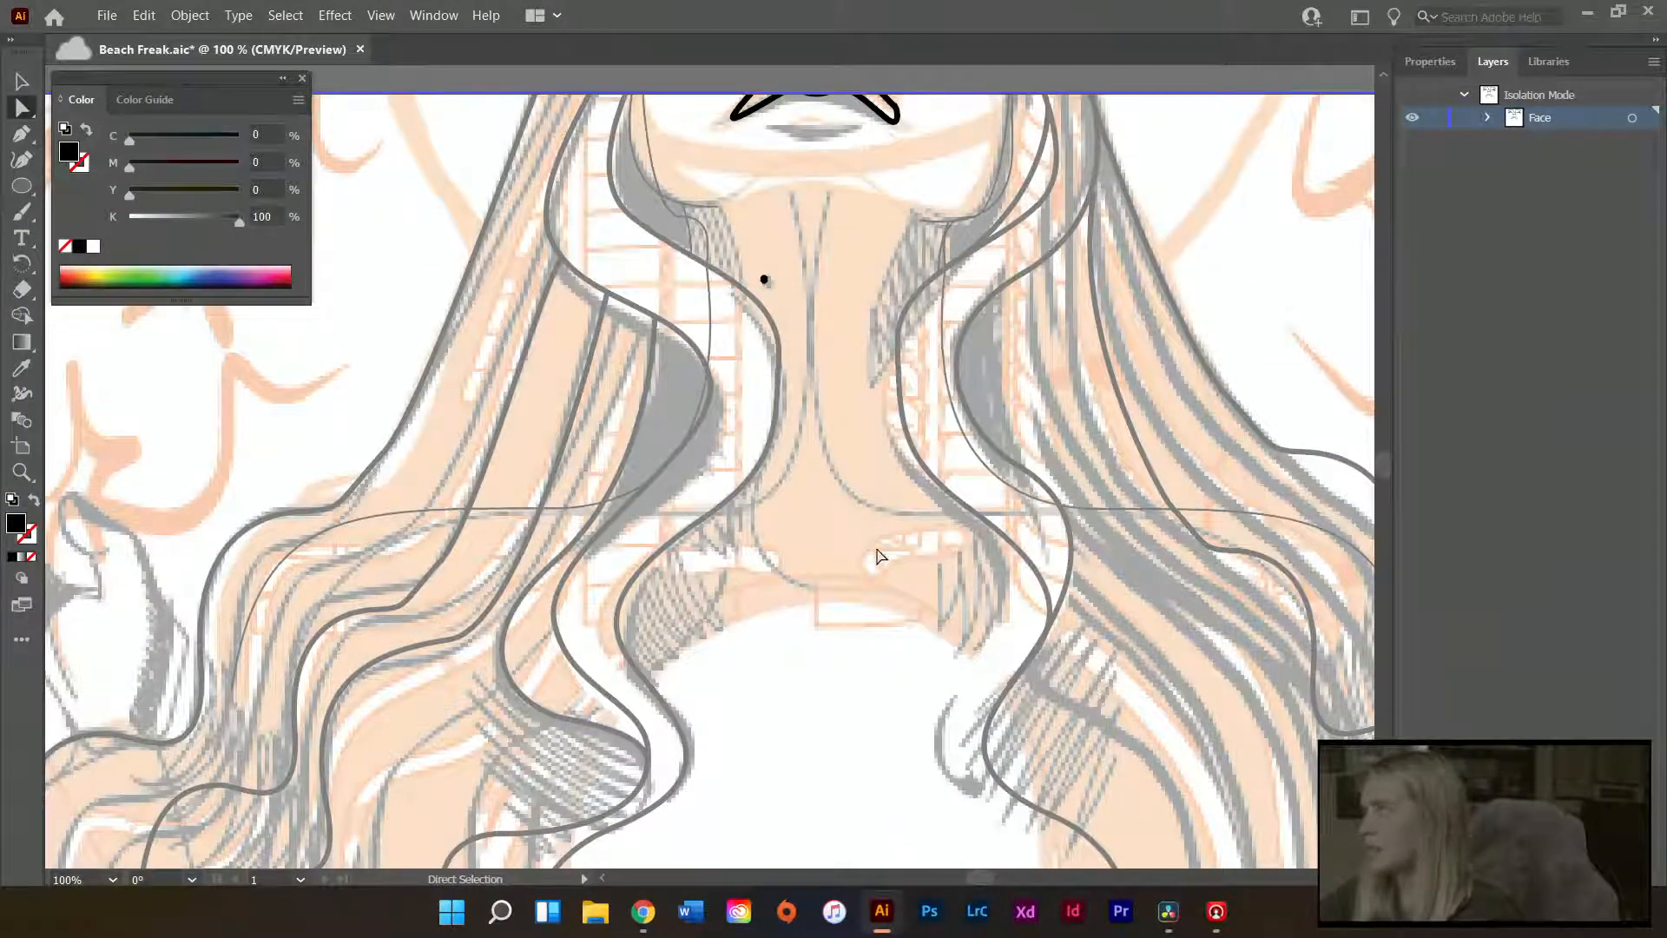
scroll(928, 560, right, 2)
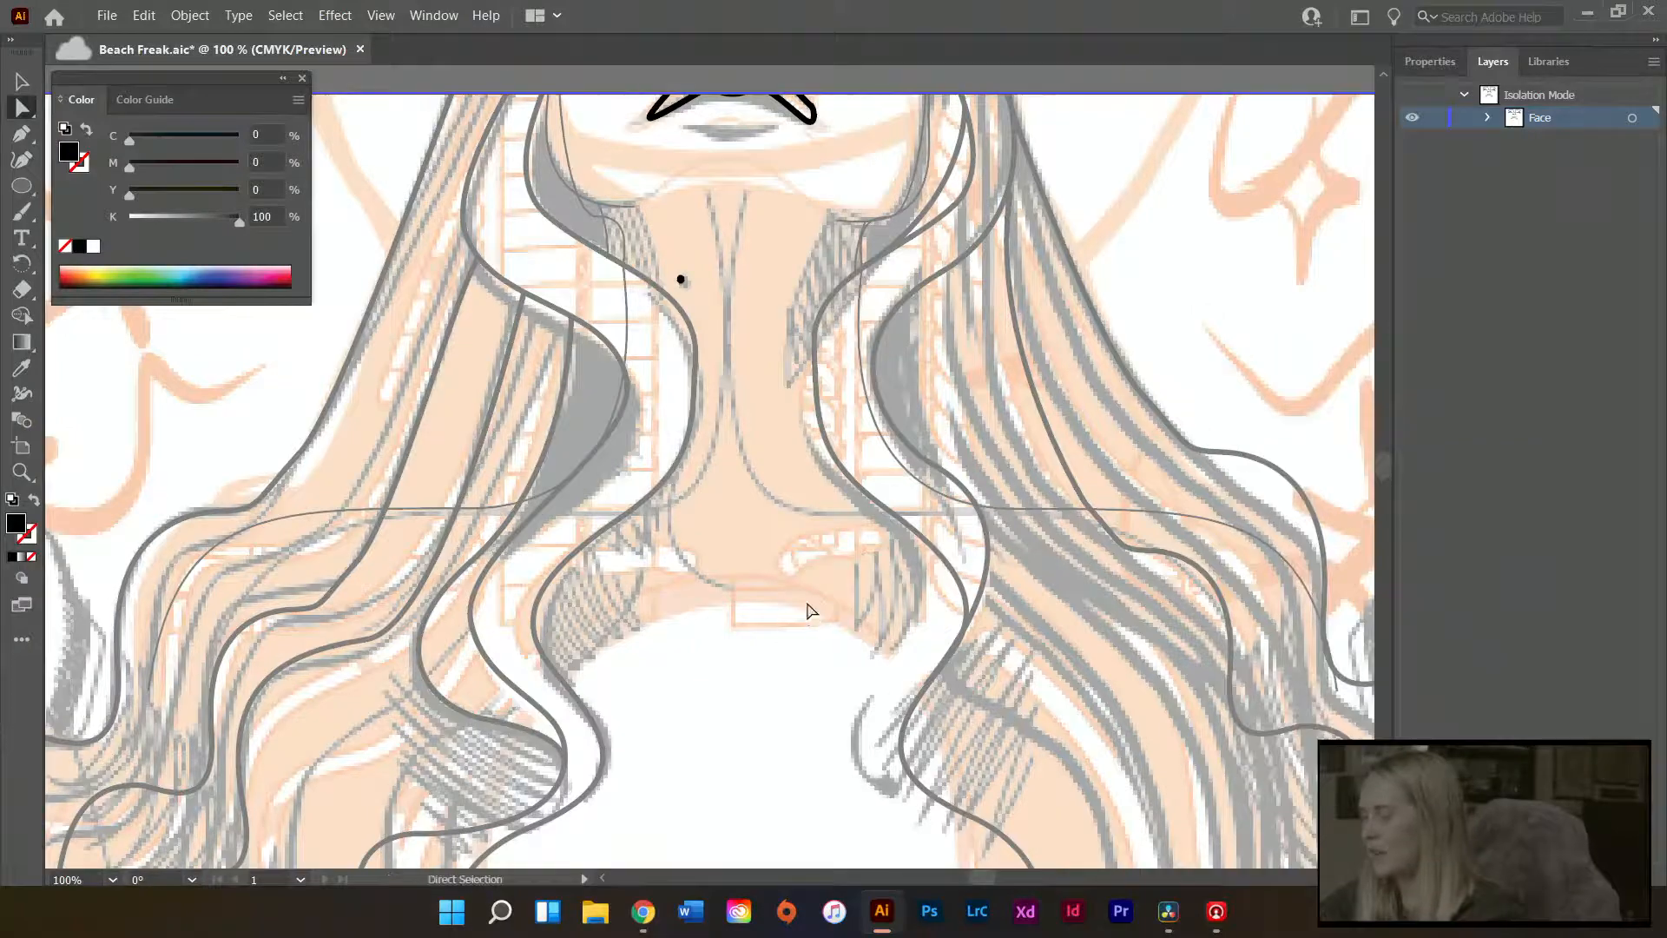
key(p)
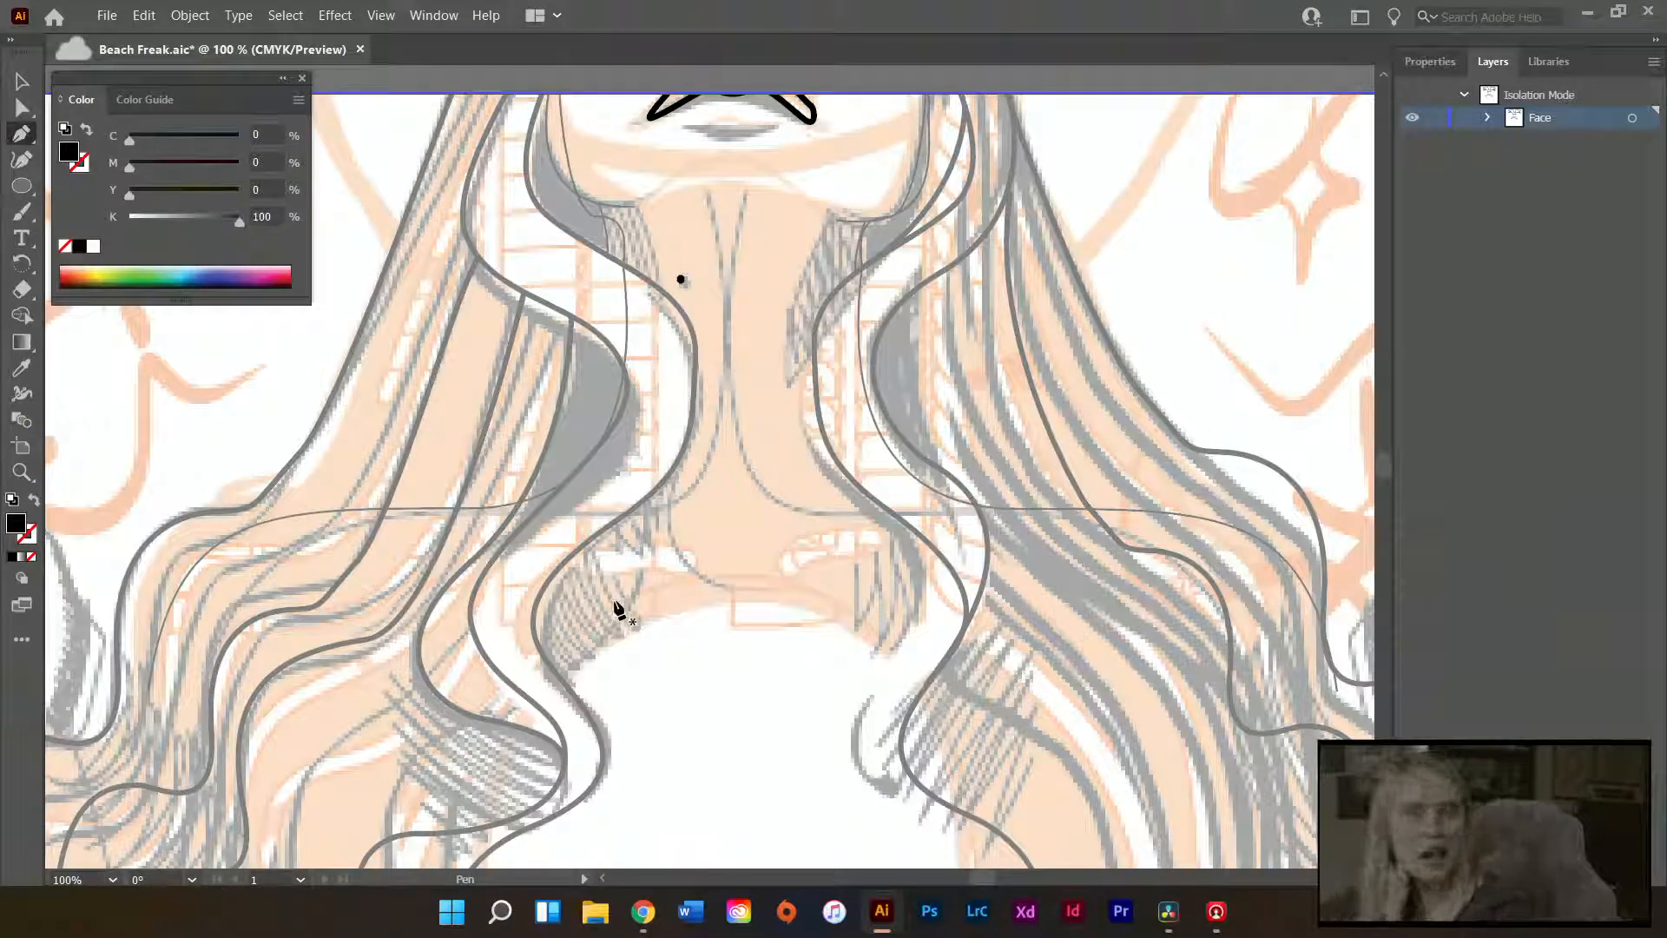
scroll(643, 562, down, 2)
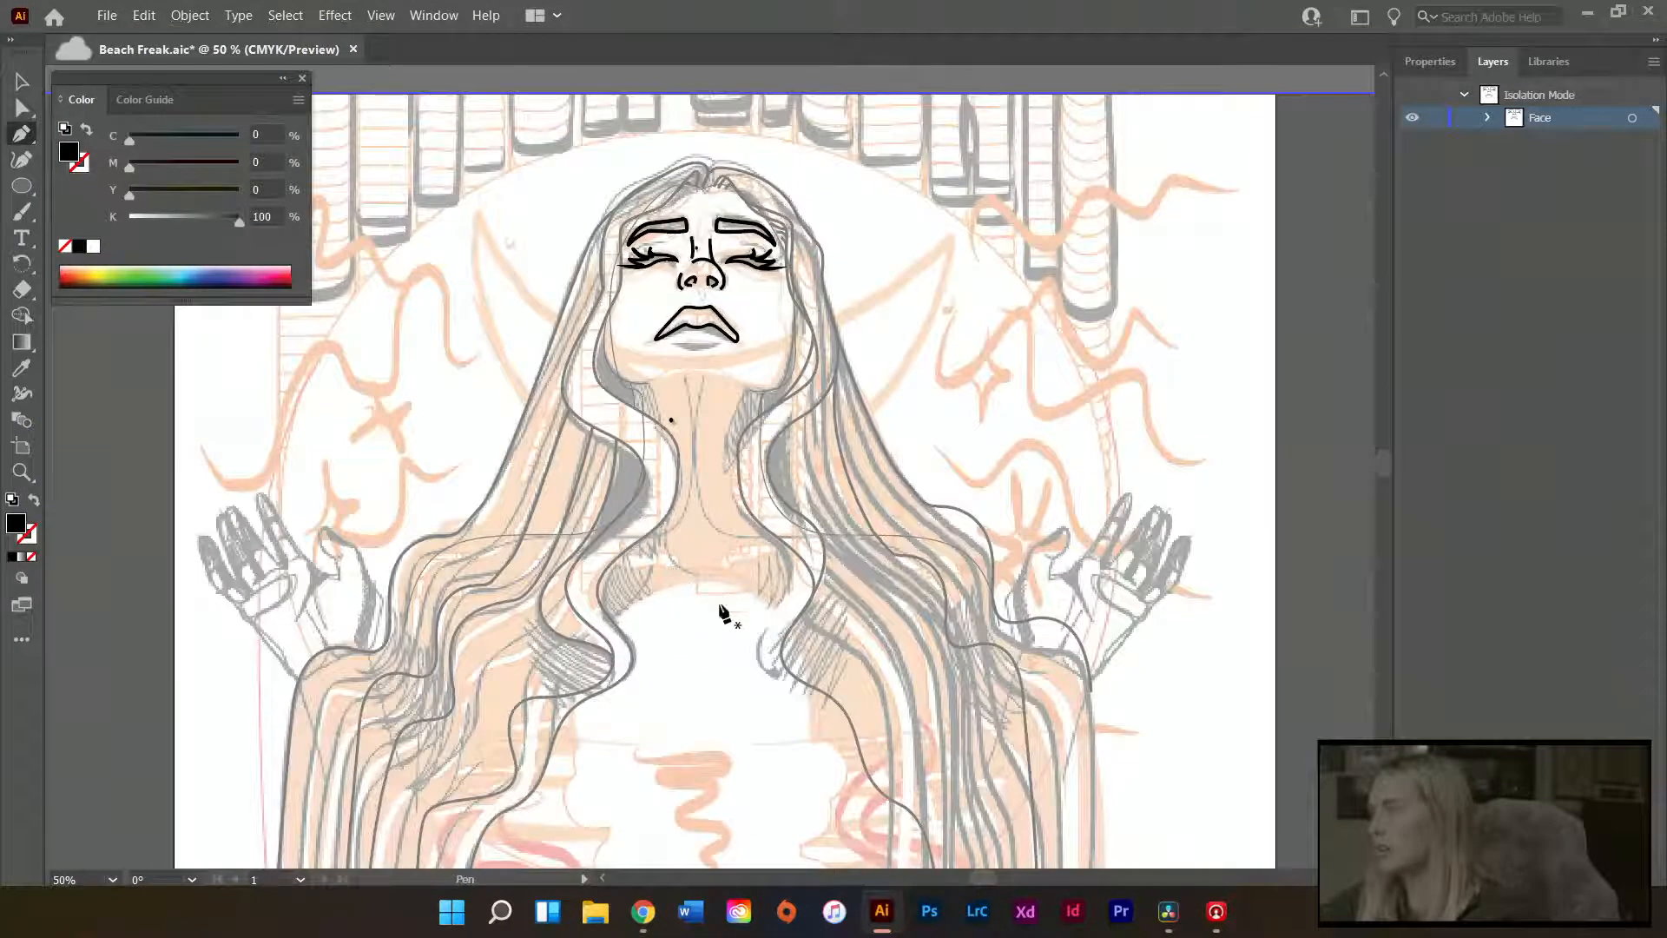
scroll(725, 643, up, 2)
scroll(660, 615, down, 5)
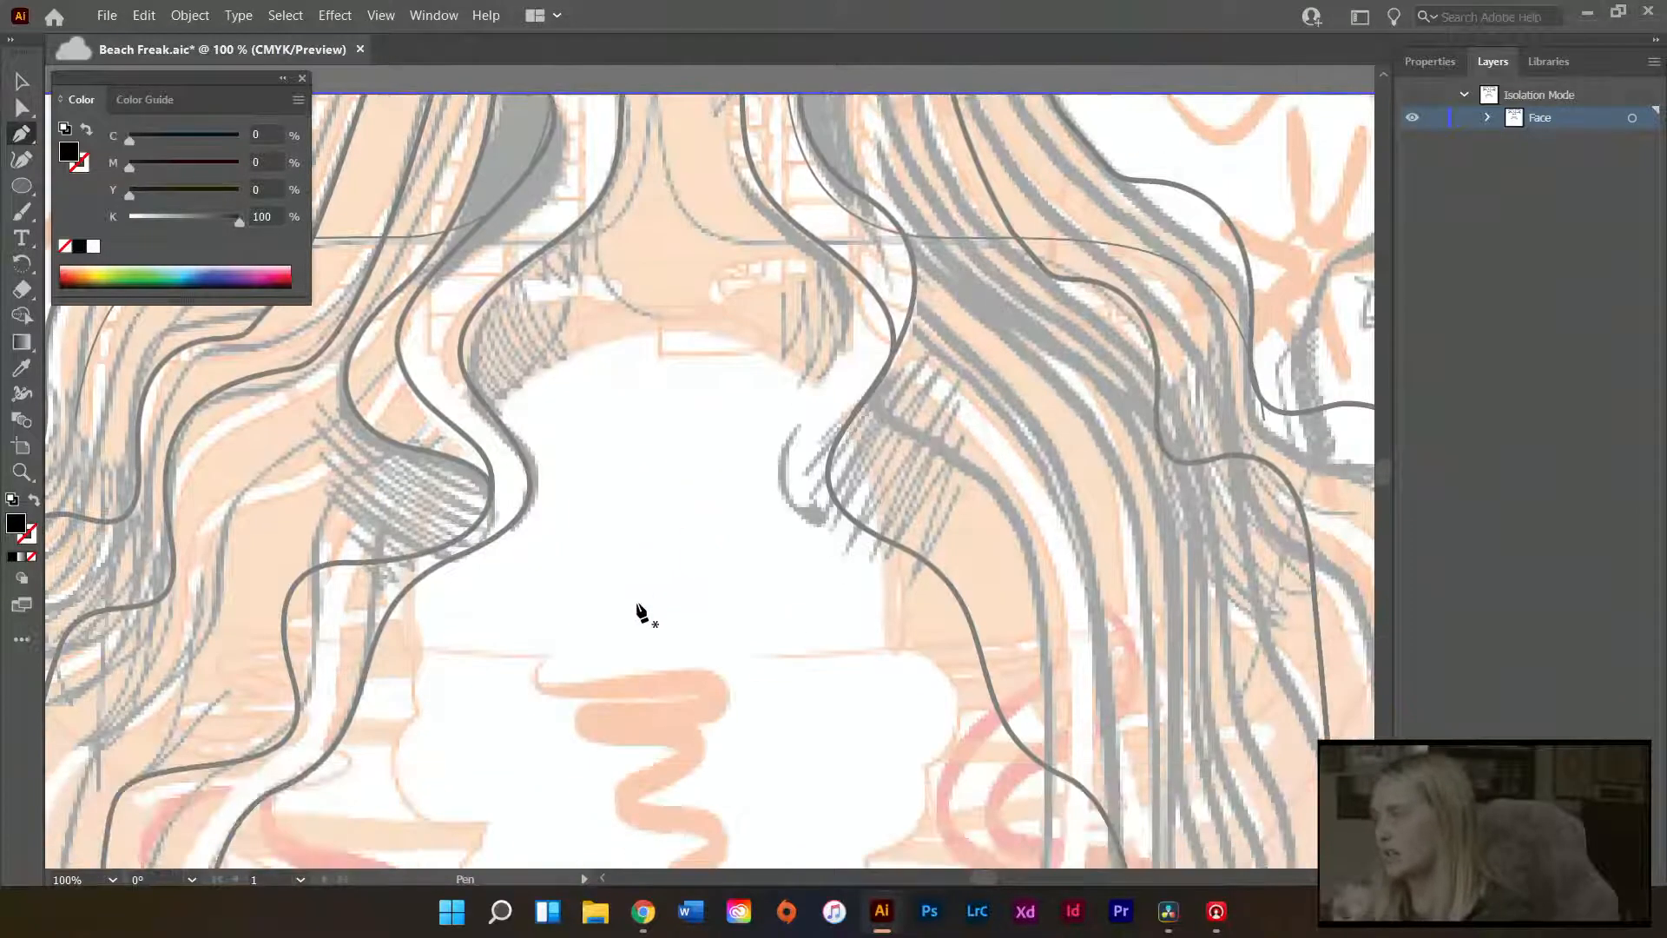
scroll(608, 608, up, 1)
scroll(934, 695, up, 3)
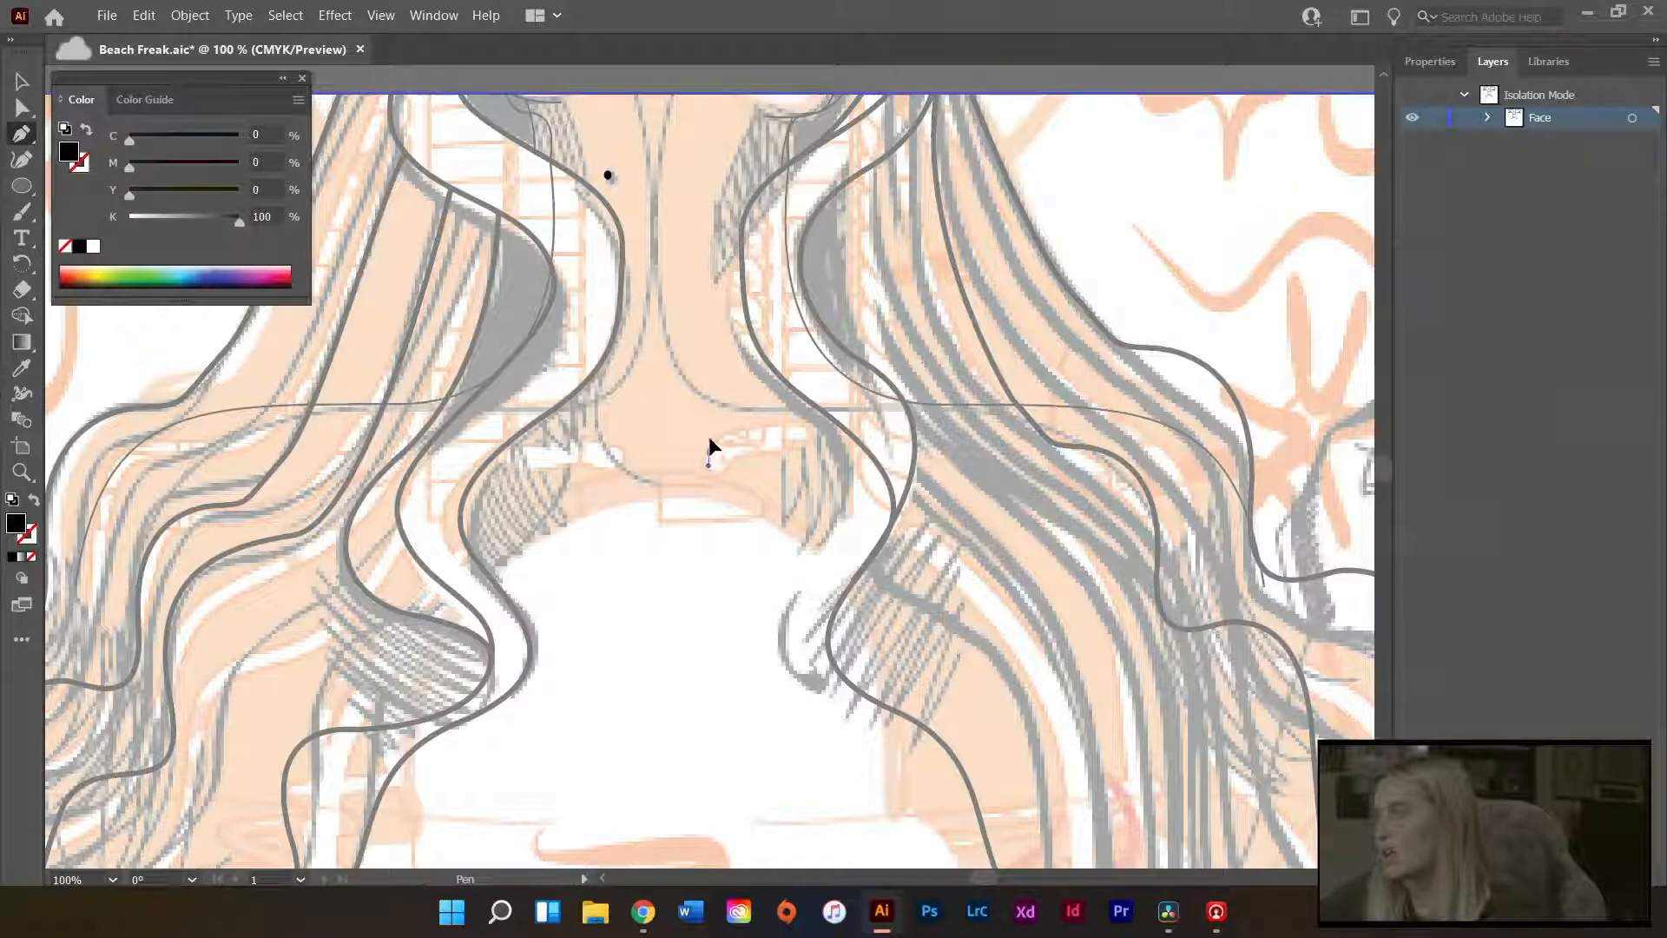
drag(710, 452, 719, 363)
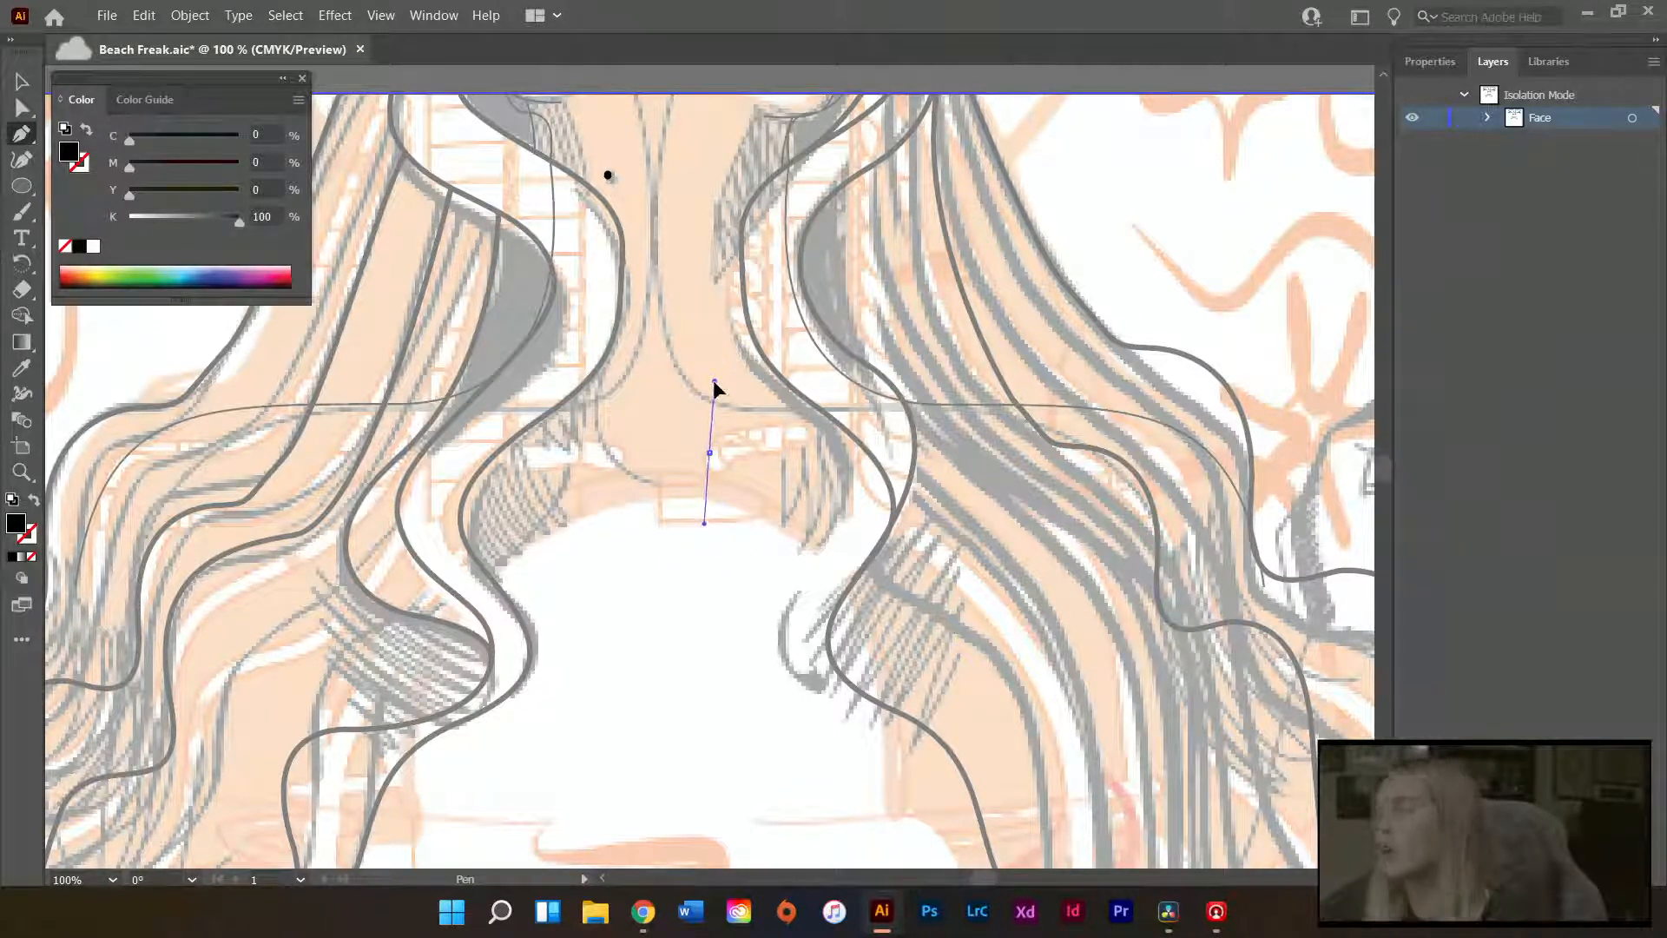
drag(718, 421, 717, 421)
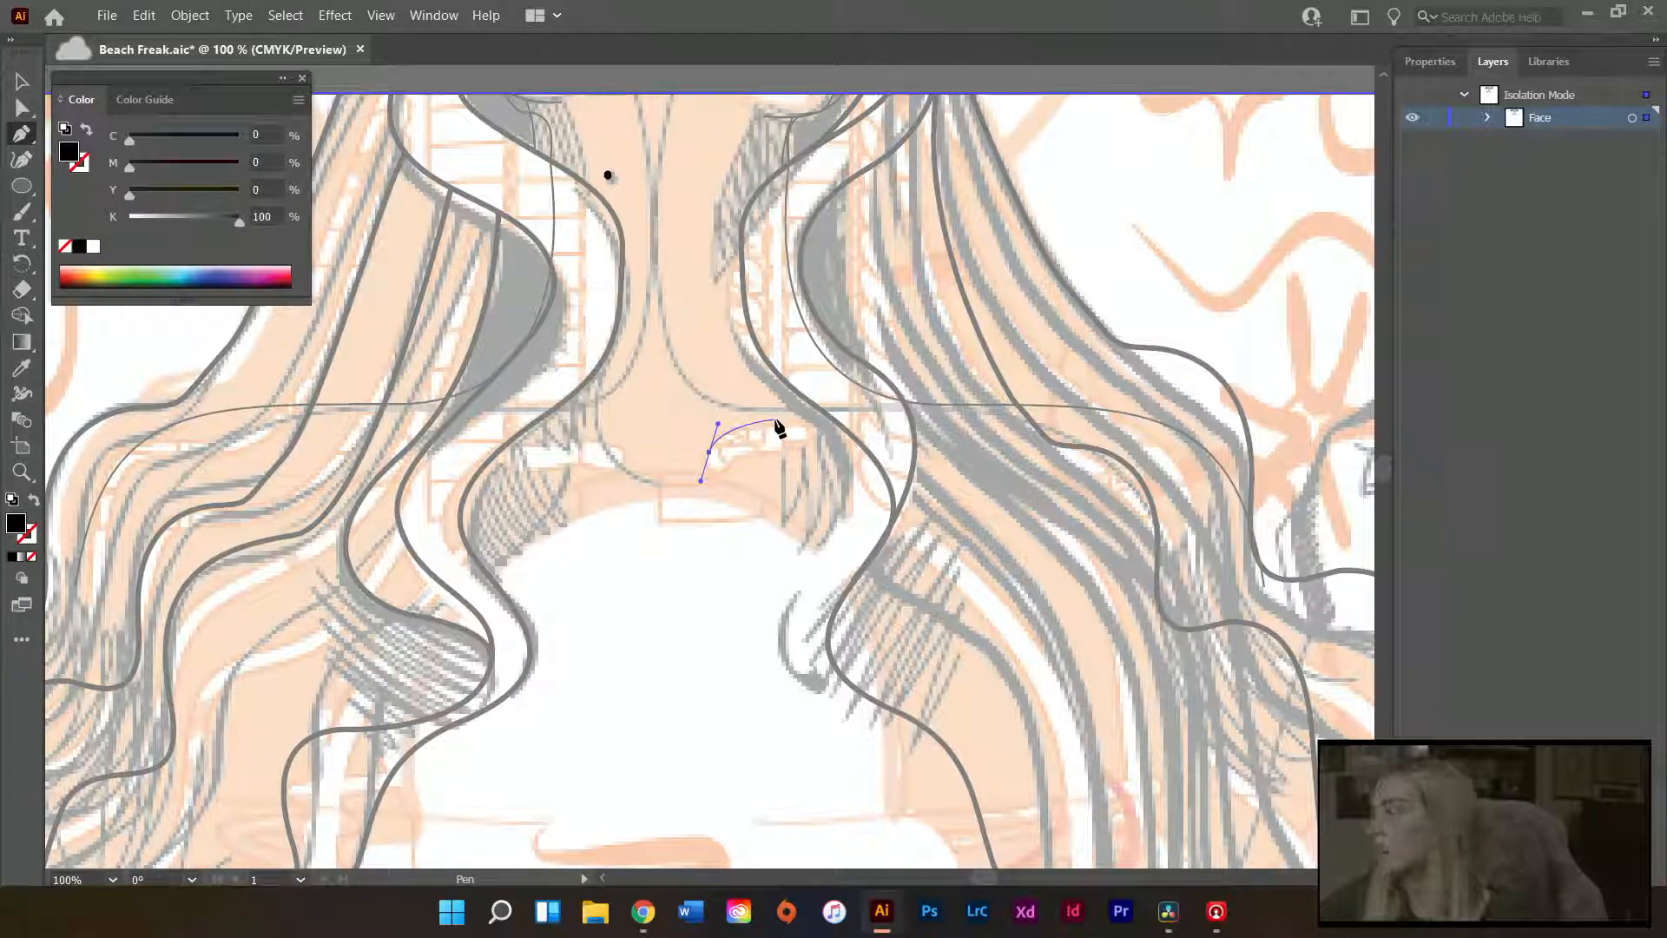
drag(776, 420, 794, 421)
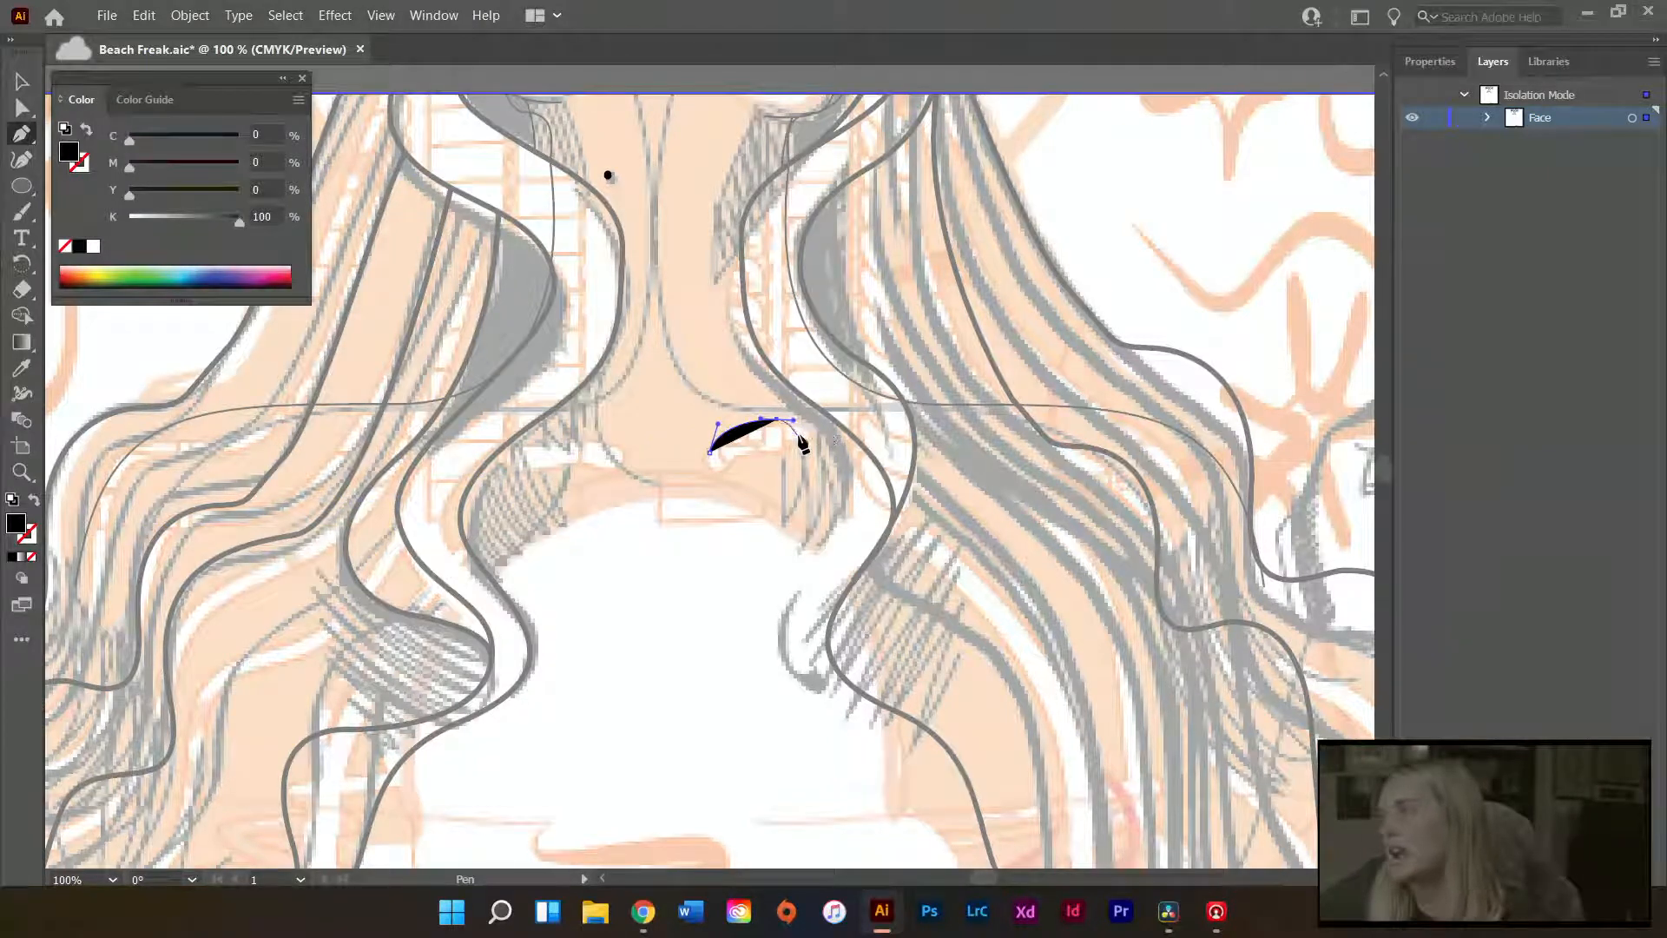
- Swap the collarbone path to a black stroke with no fill, extend it right to the hair strand, and deselect it
click(35, 503)
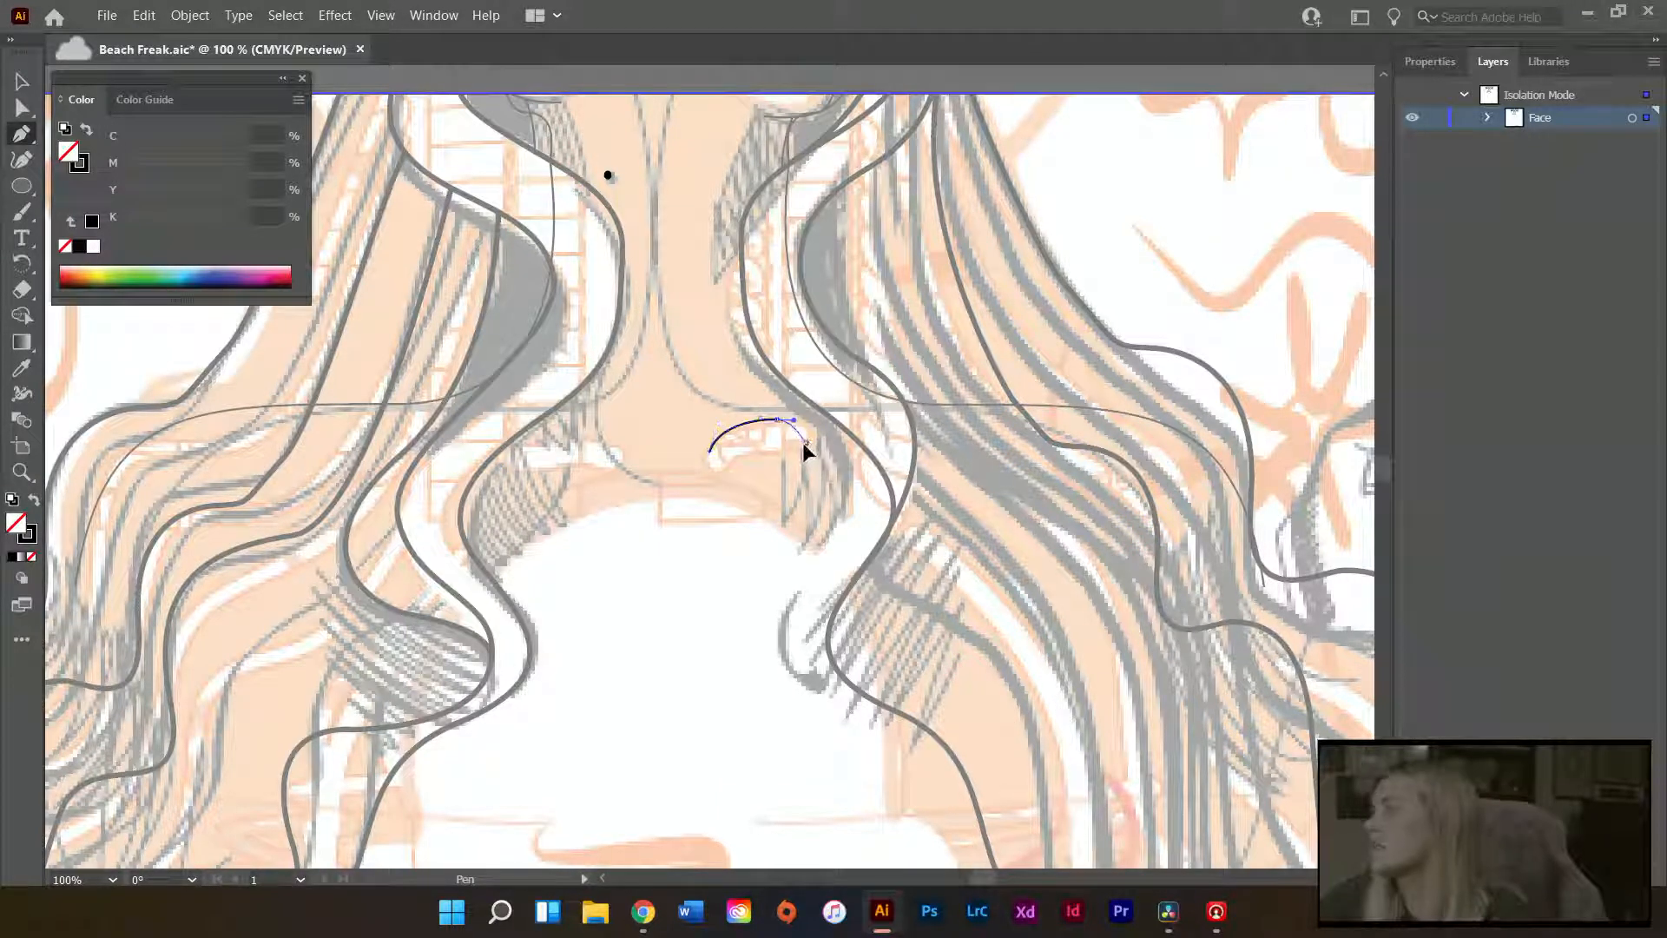
drag(796, 446, 795, 447)
key(ctrl+z)
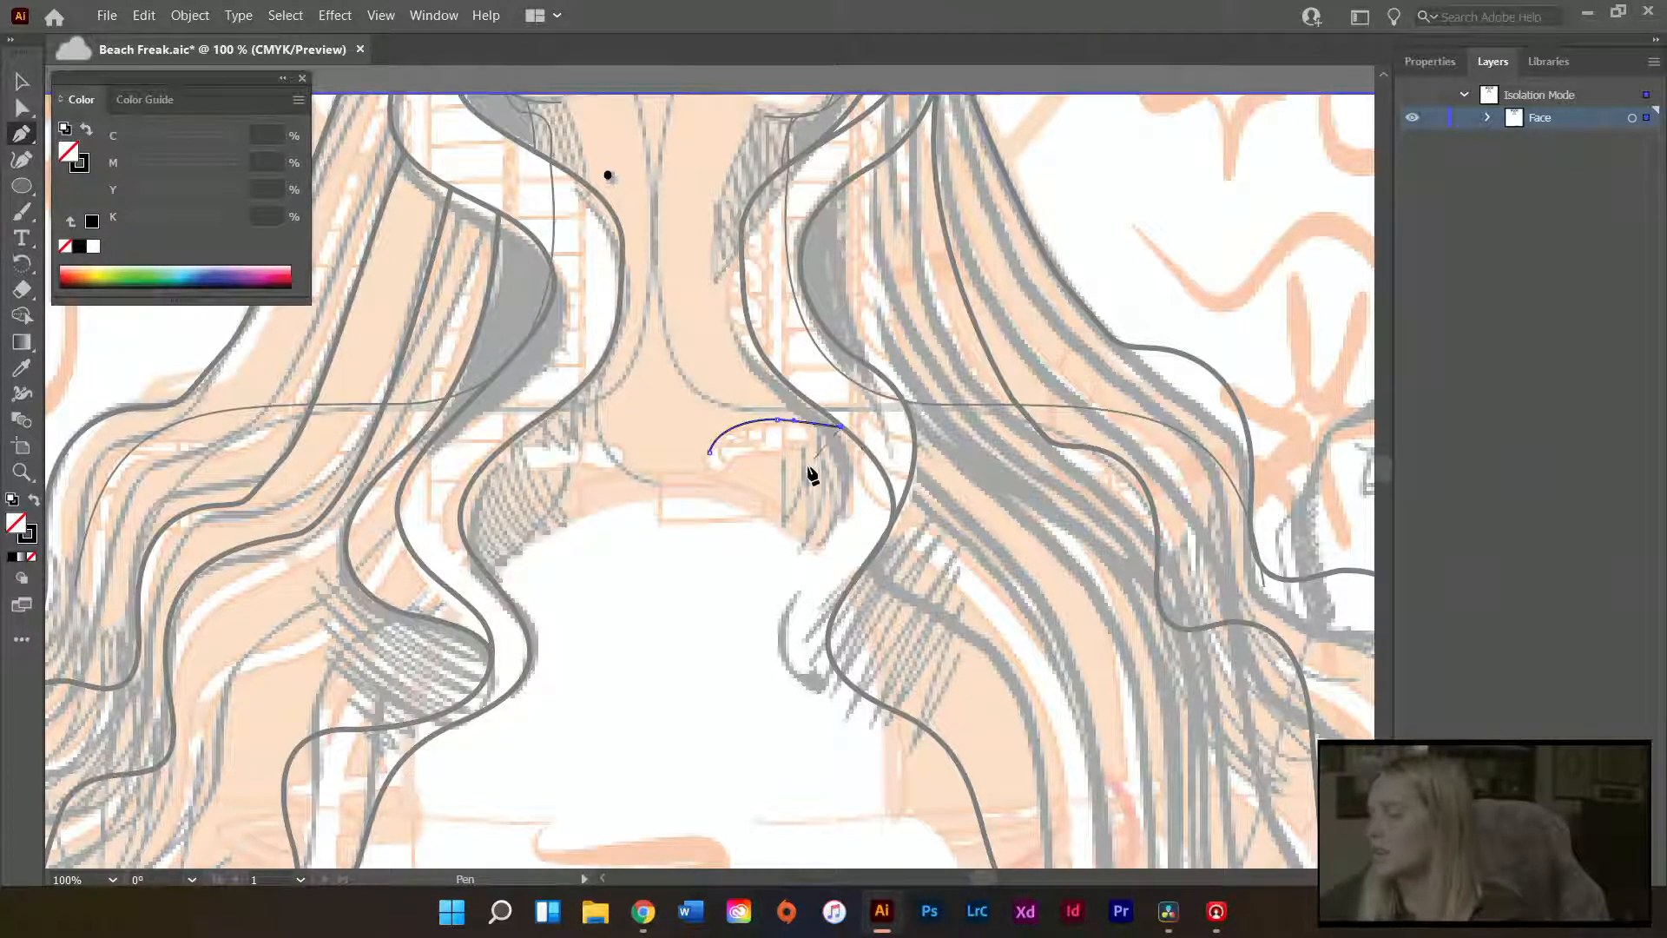
key(a)
click(803, 486)
scroll(812, 521, up, 5)
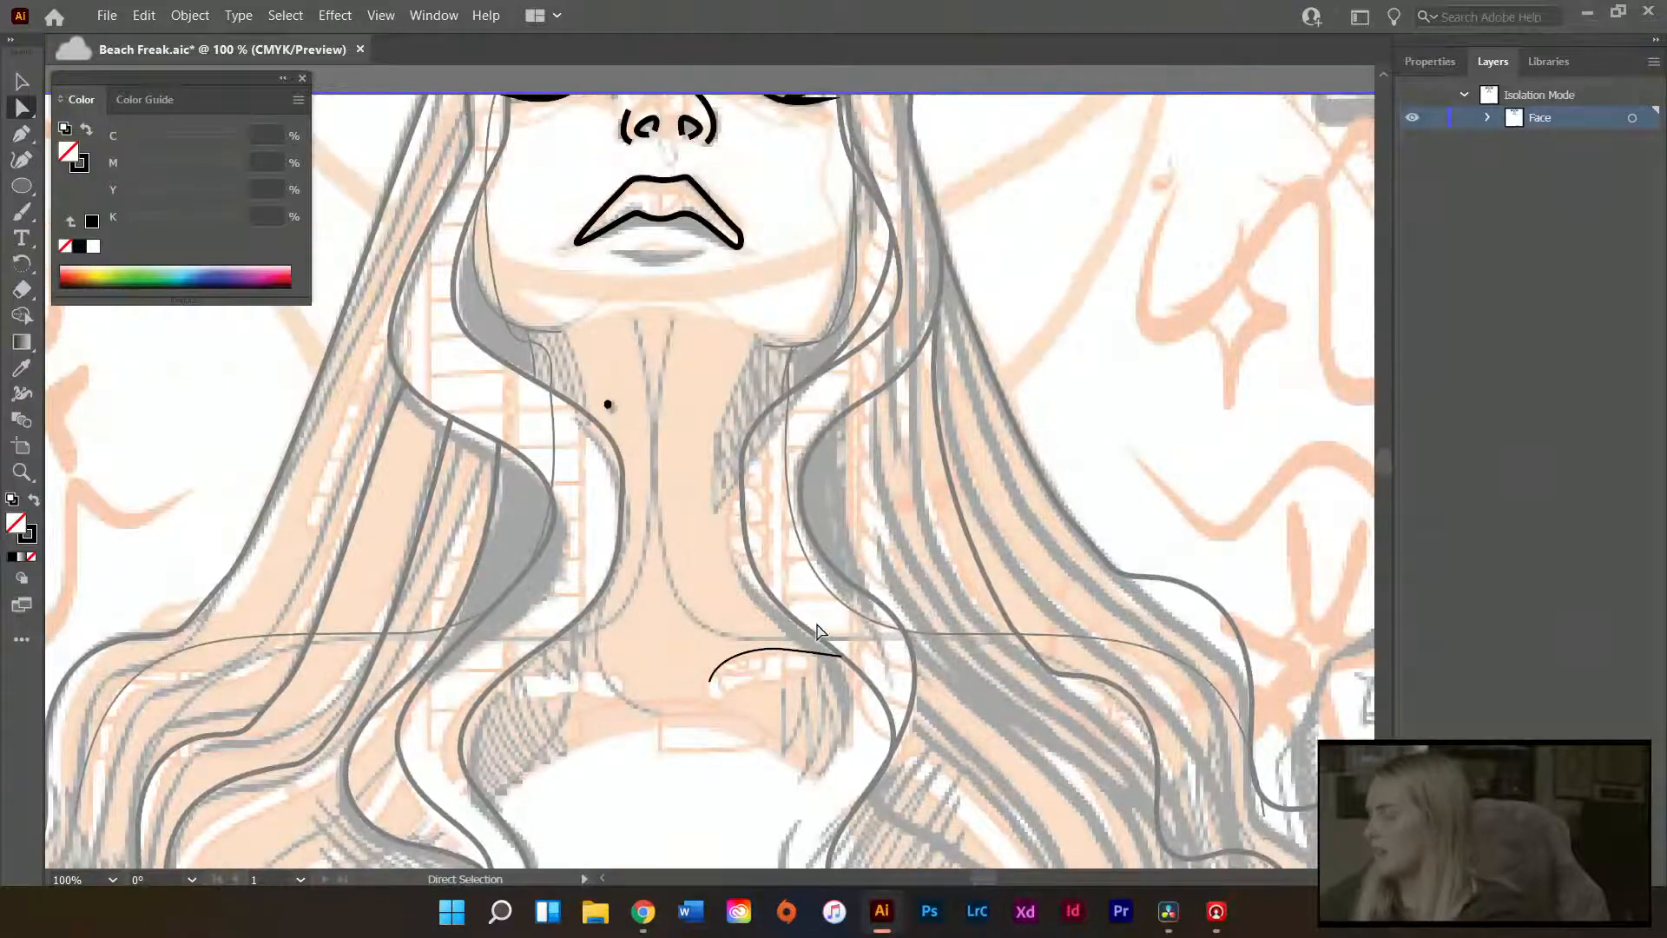
key(p)
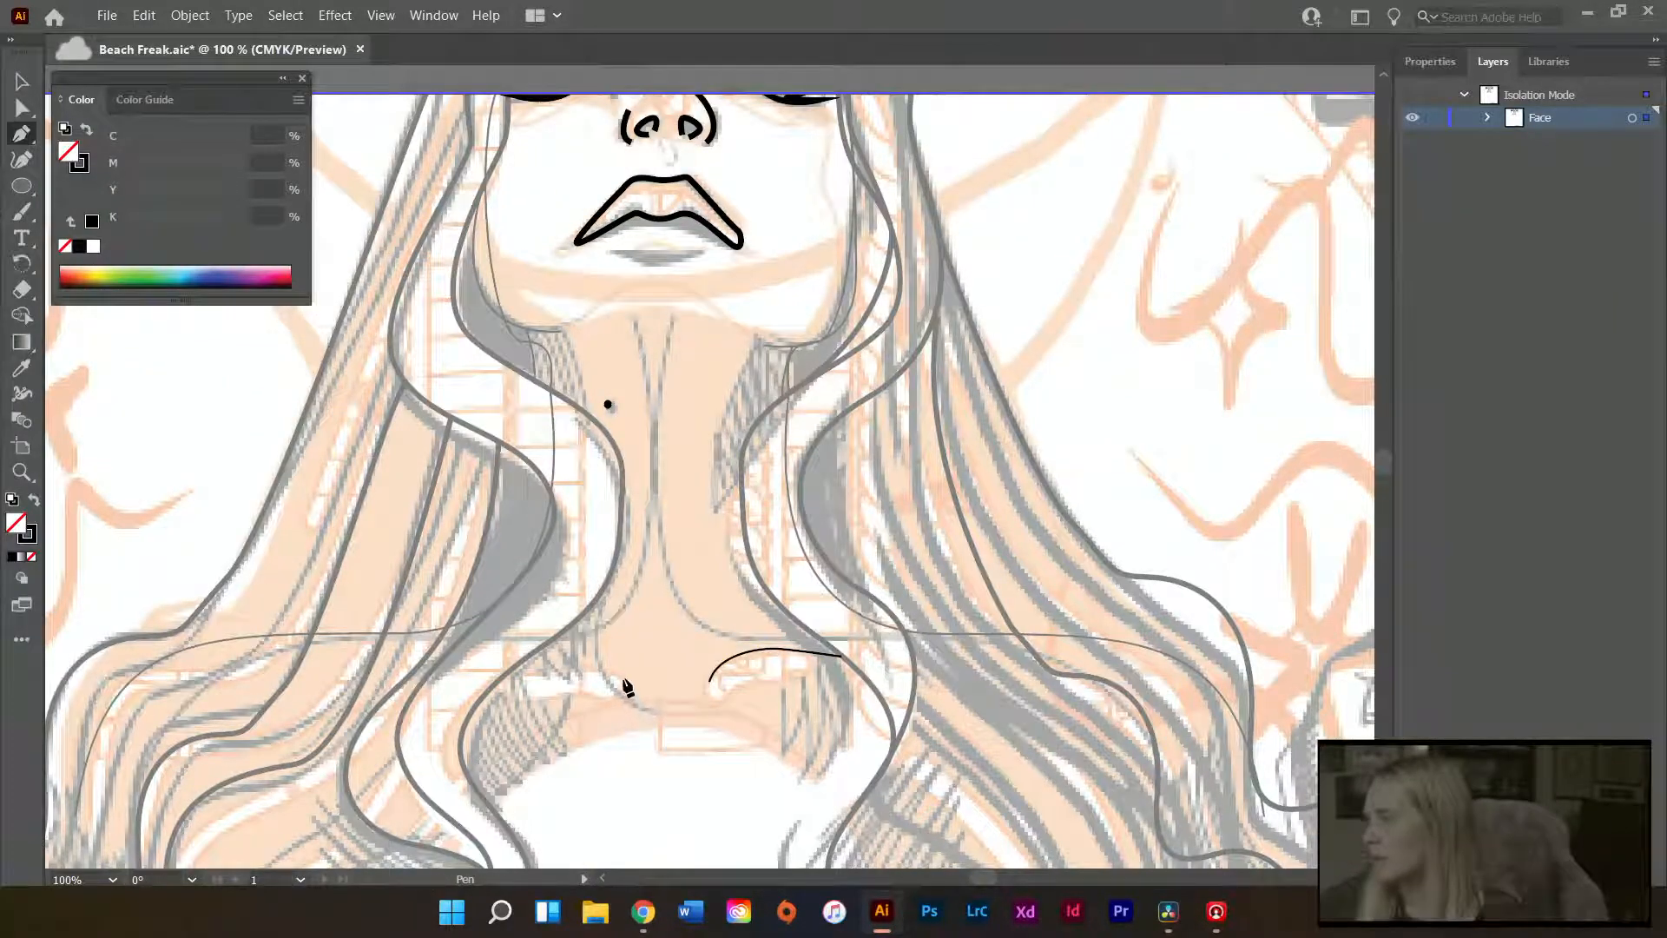
drag(627, 692, 636, 657)
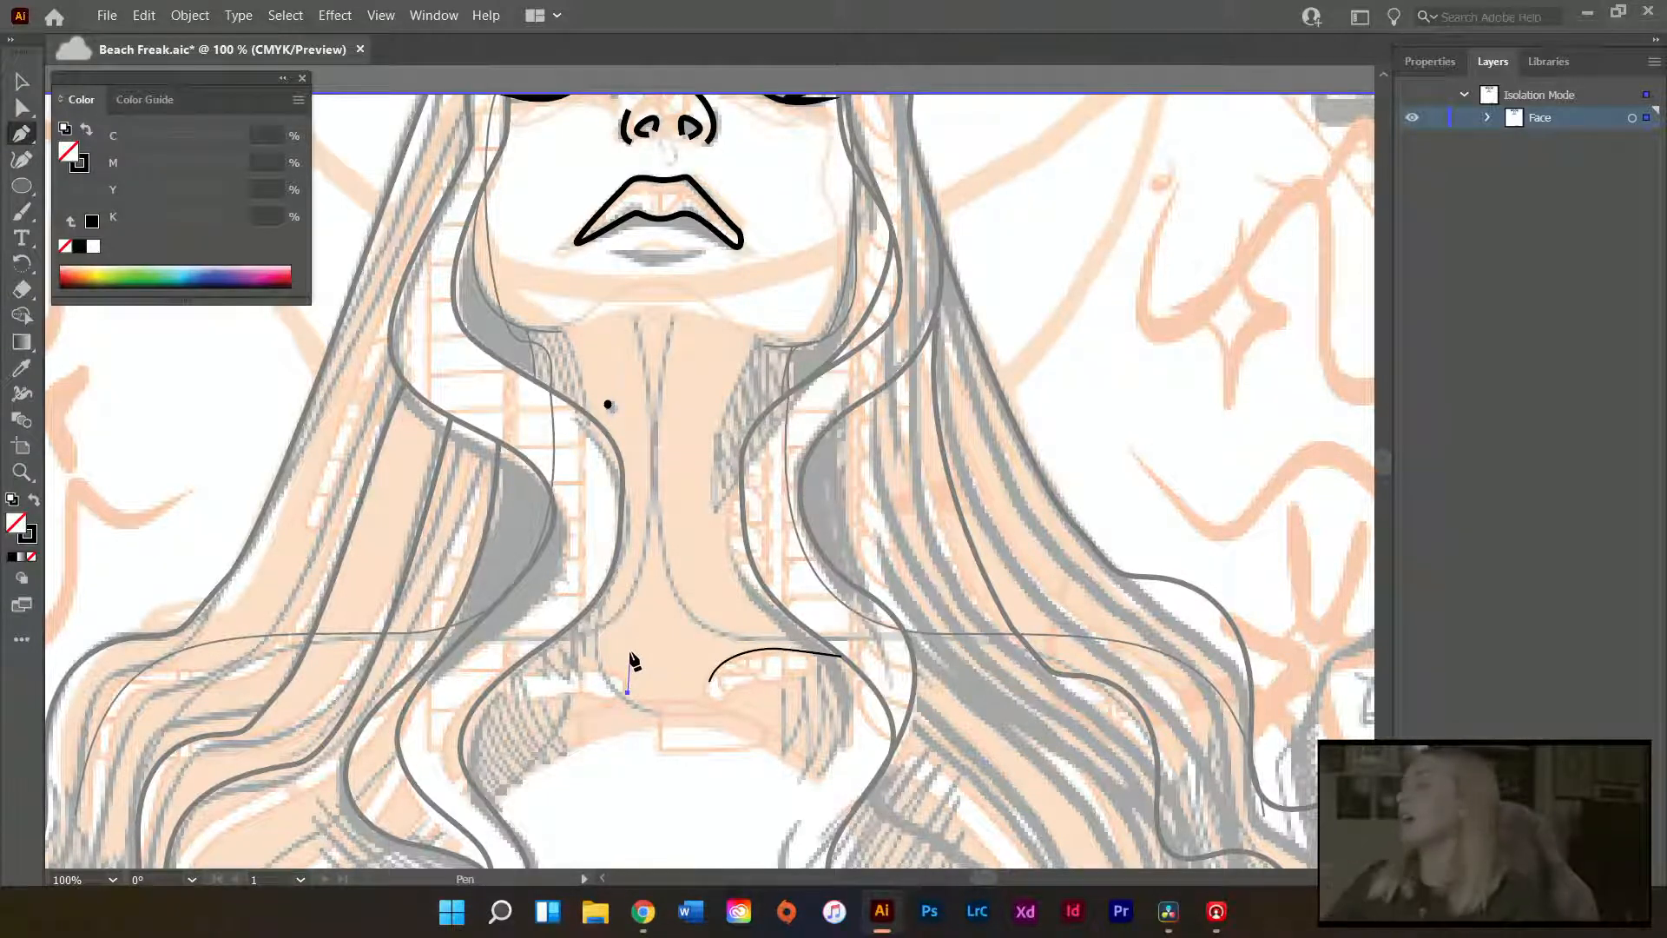
key(c)
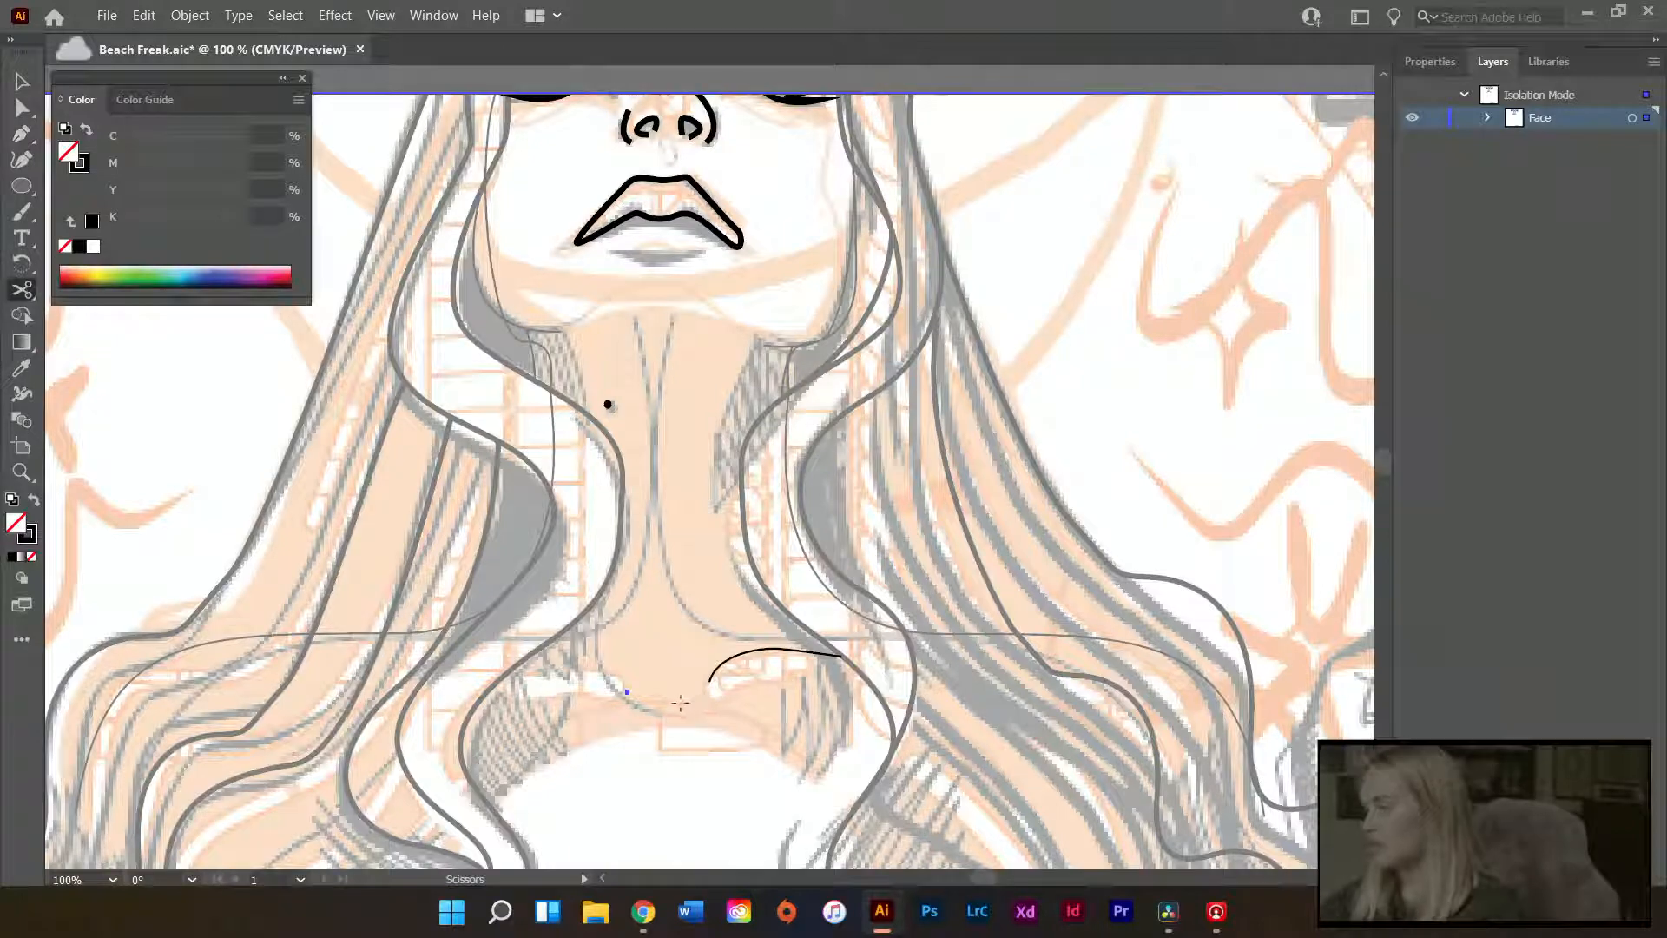
- Move the right collarbone curve slightly down at the base of the neck and deselect it
scroll(673, 699, down, 2)
key(v)
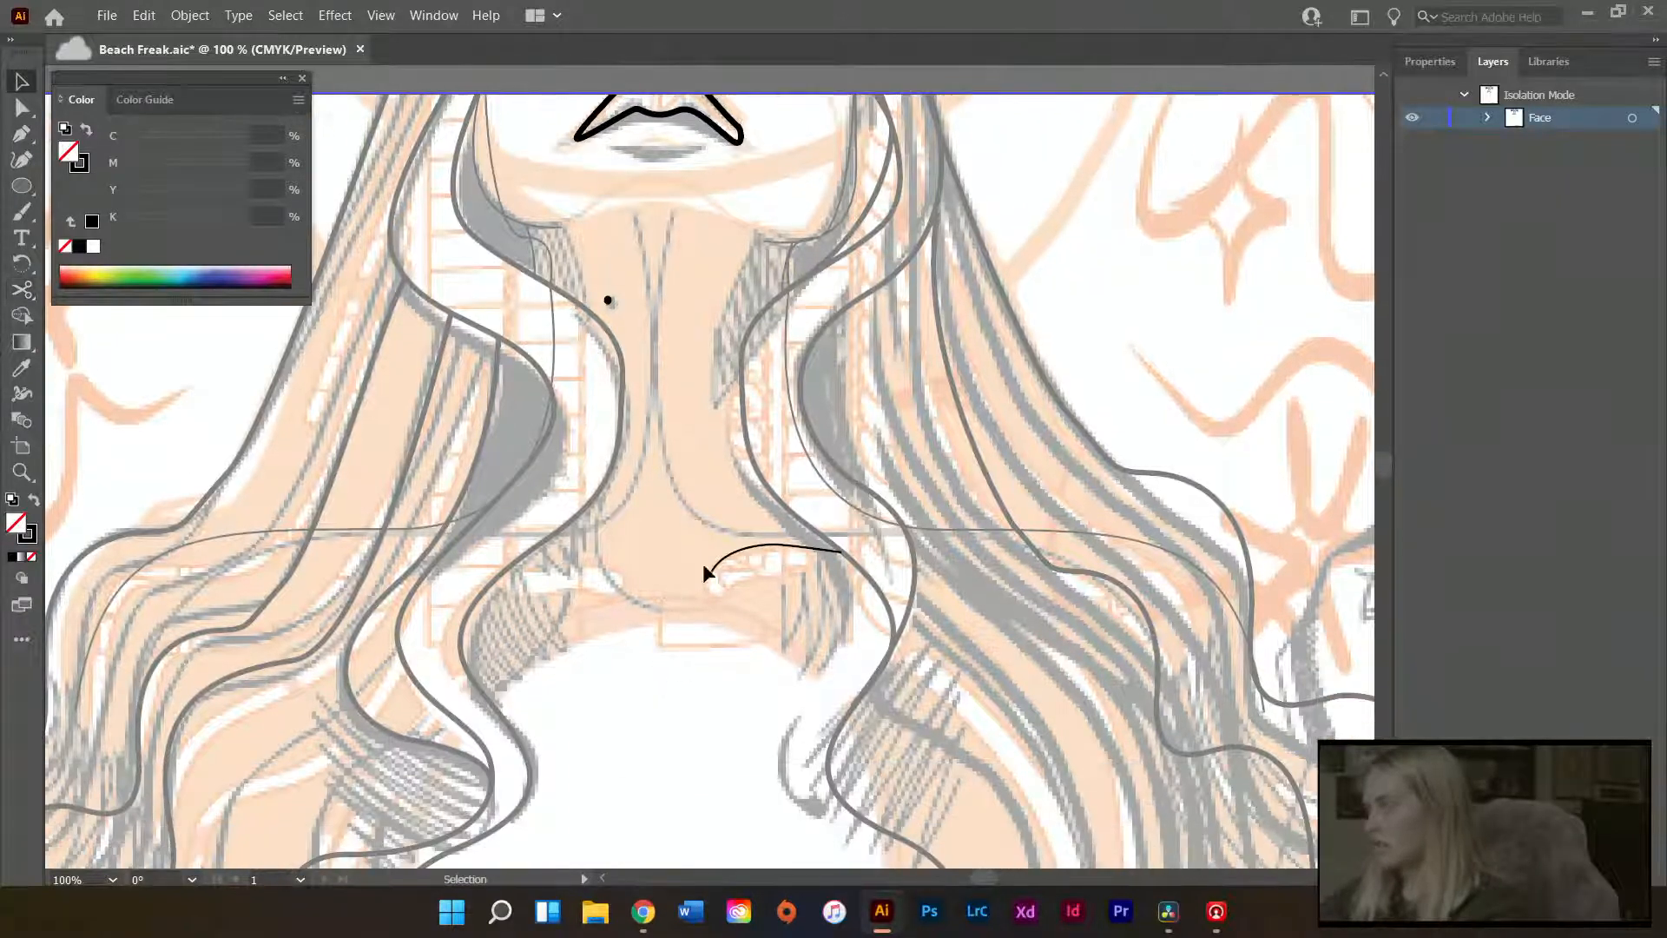
drag(712, 564, 719, 606)
scroll(719, 605, down, 2)
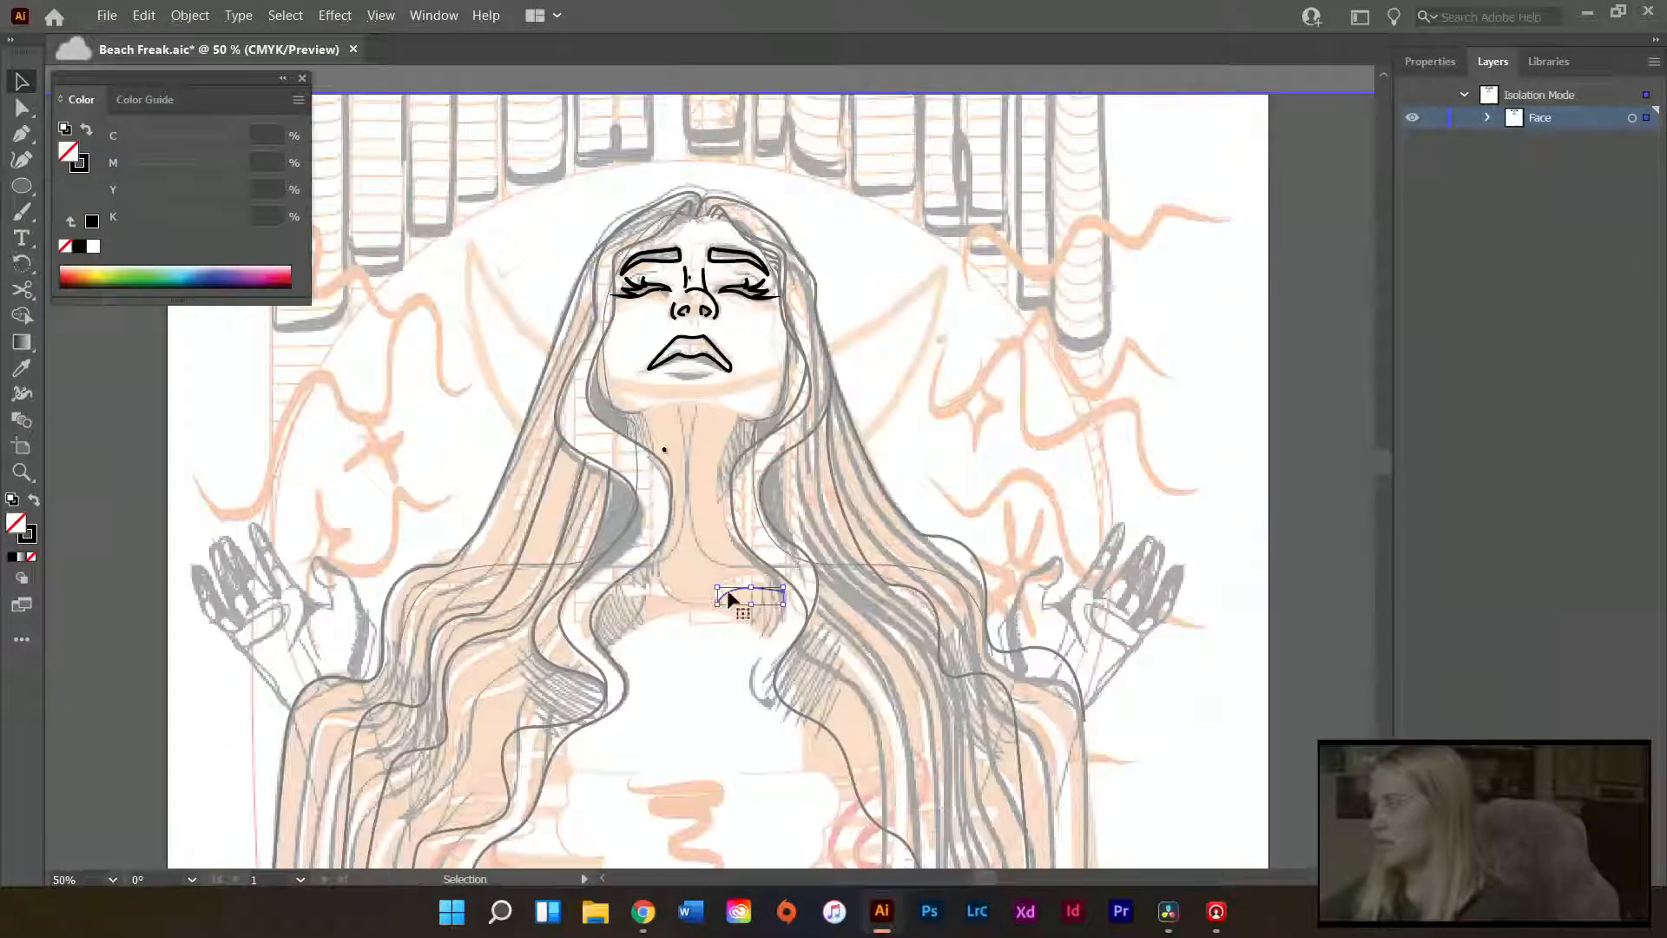
click(728, 590)
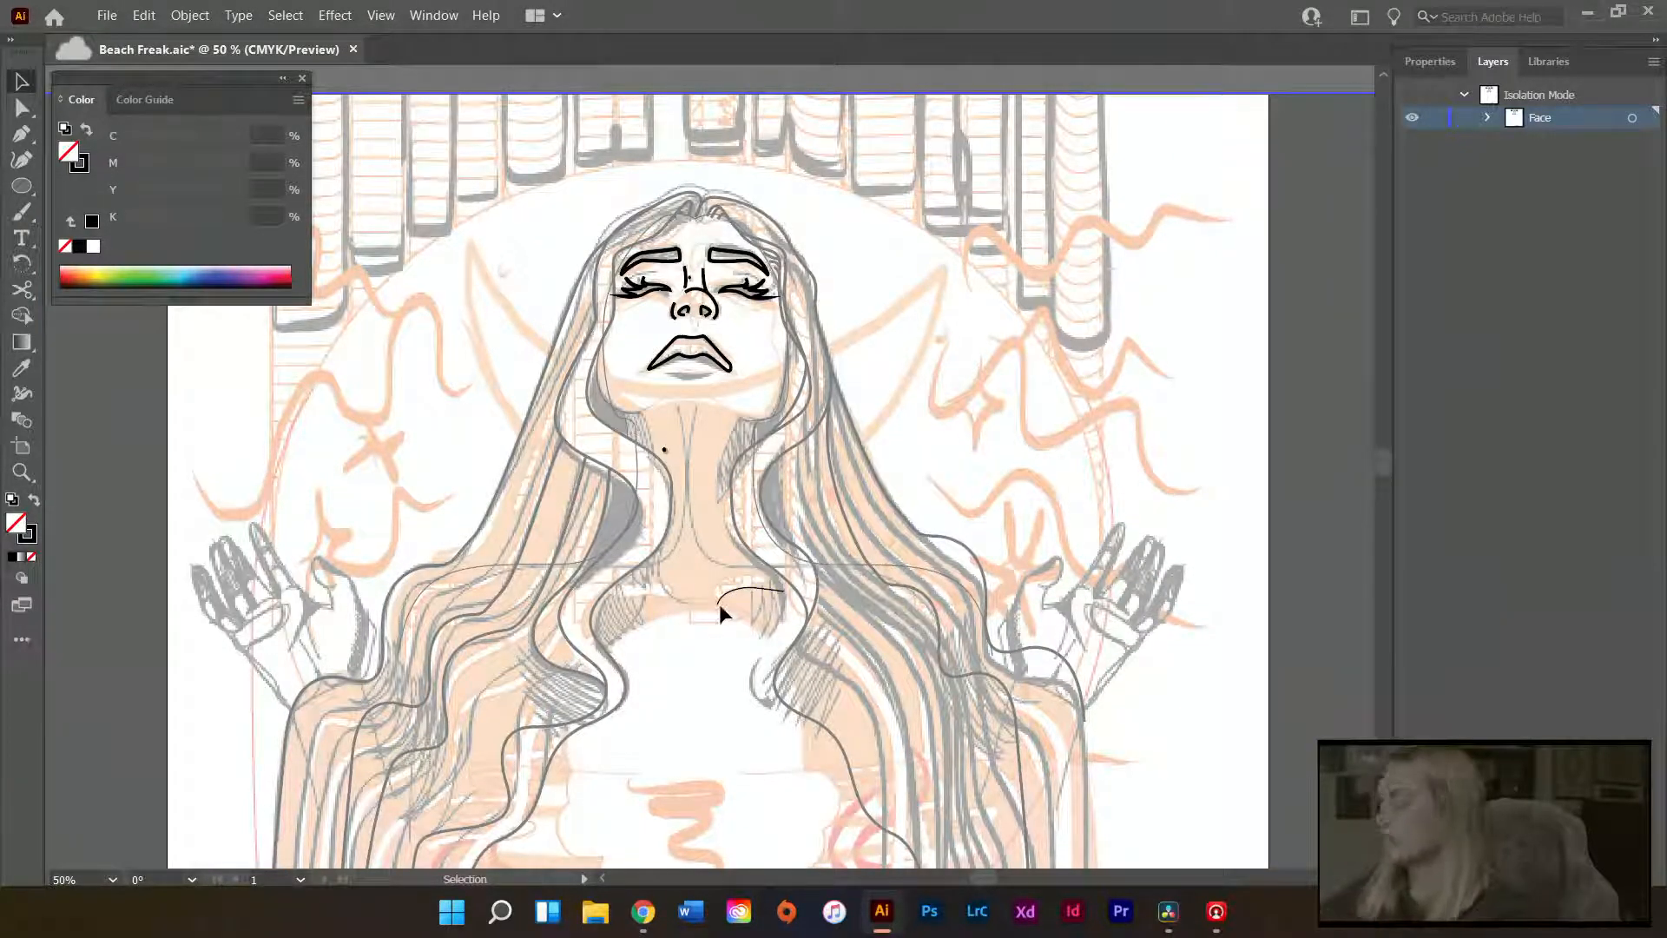
scroll(720, 607, up, 2)
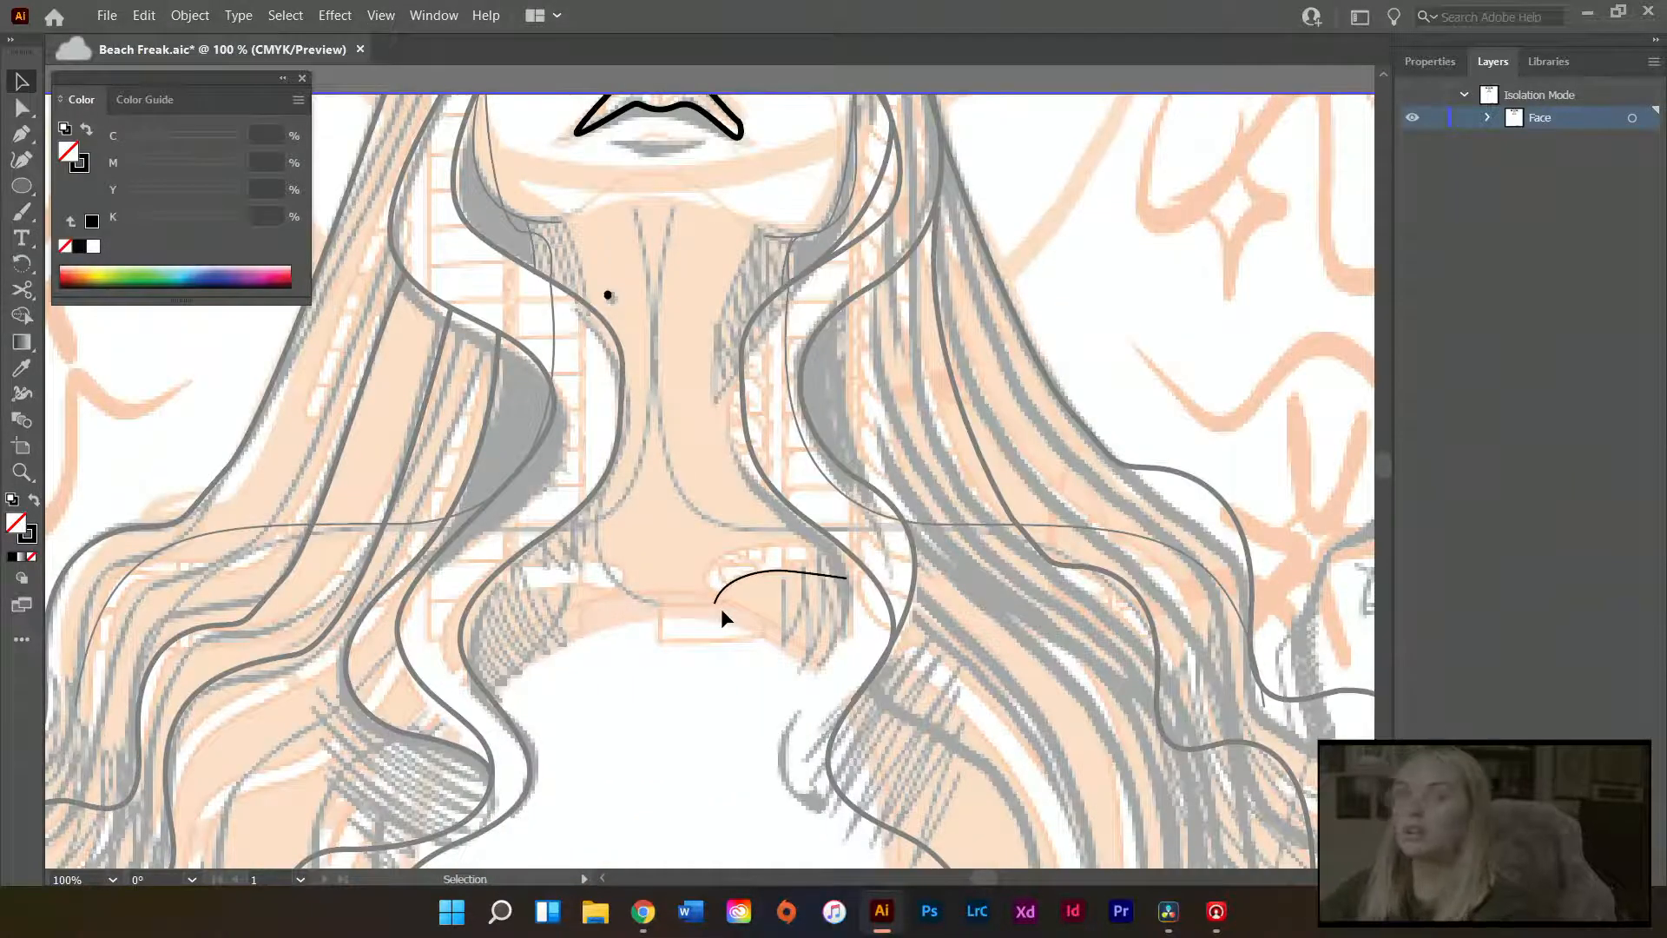